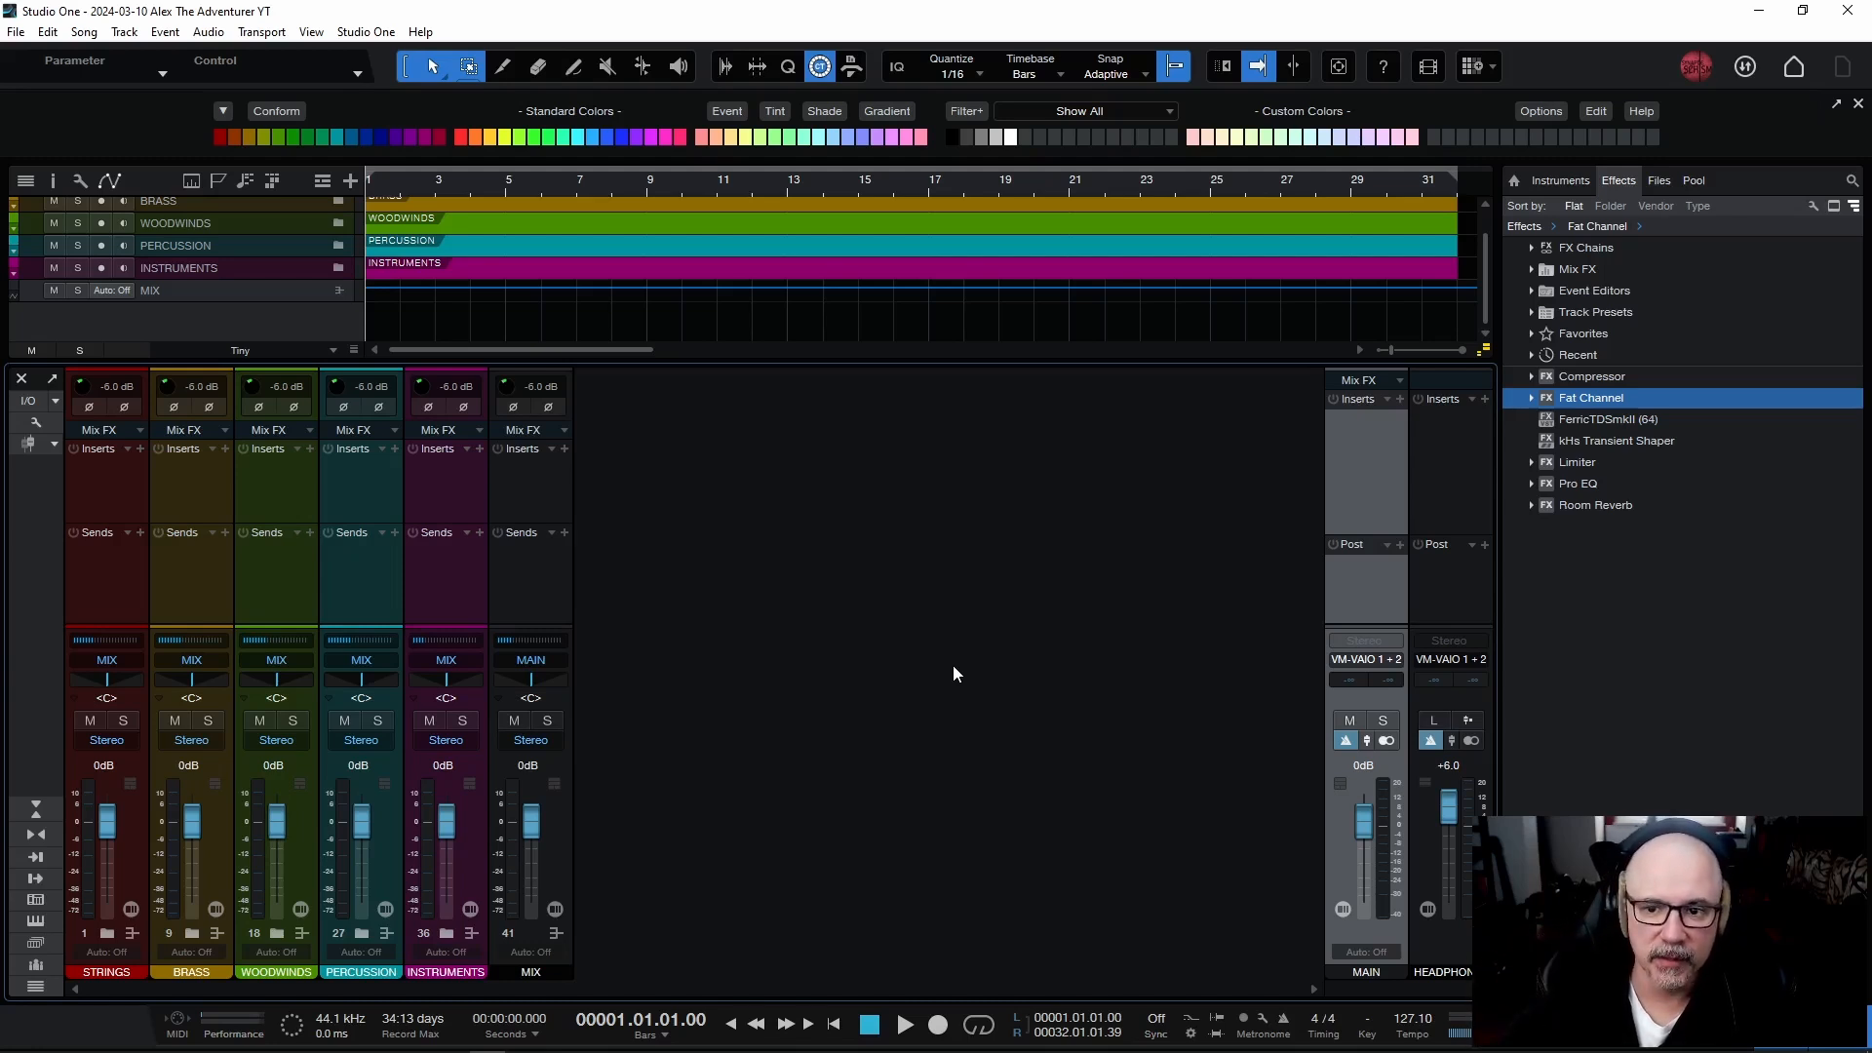
Play the song from the beginning to hear the mix.
{"action": "scroll", "coordinate": [1488, 237], "scroll_direction": "up", "scroll_amount": 2}
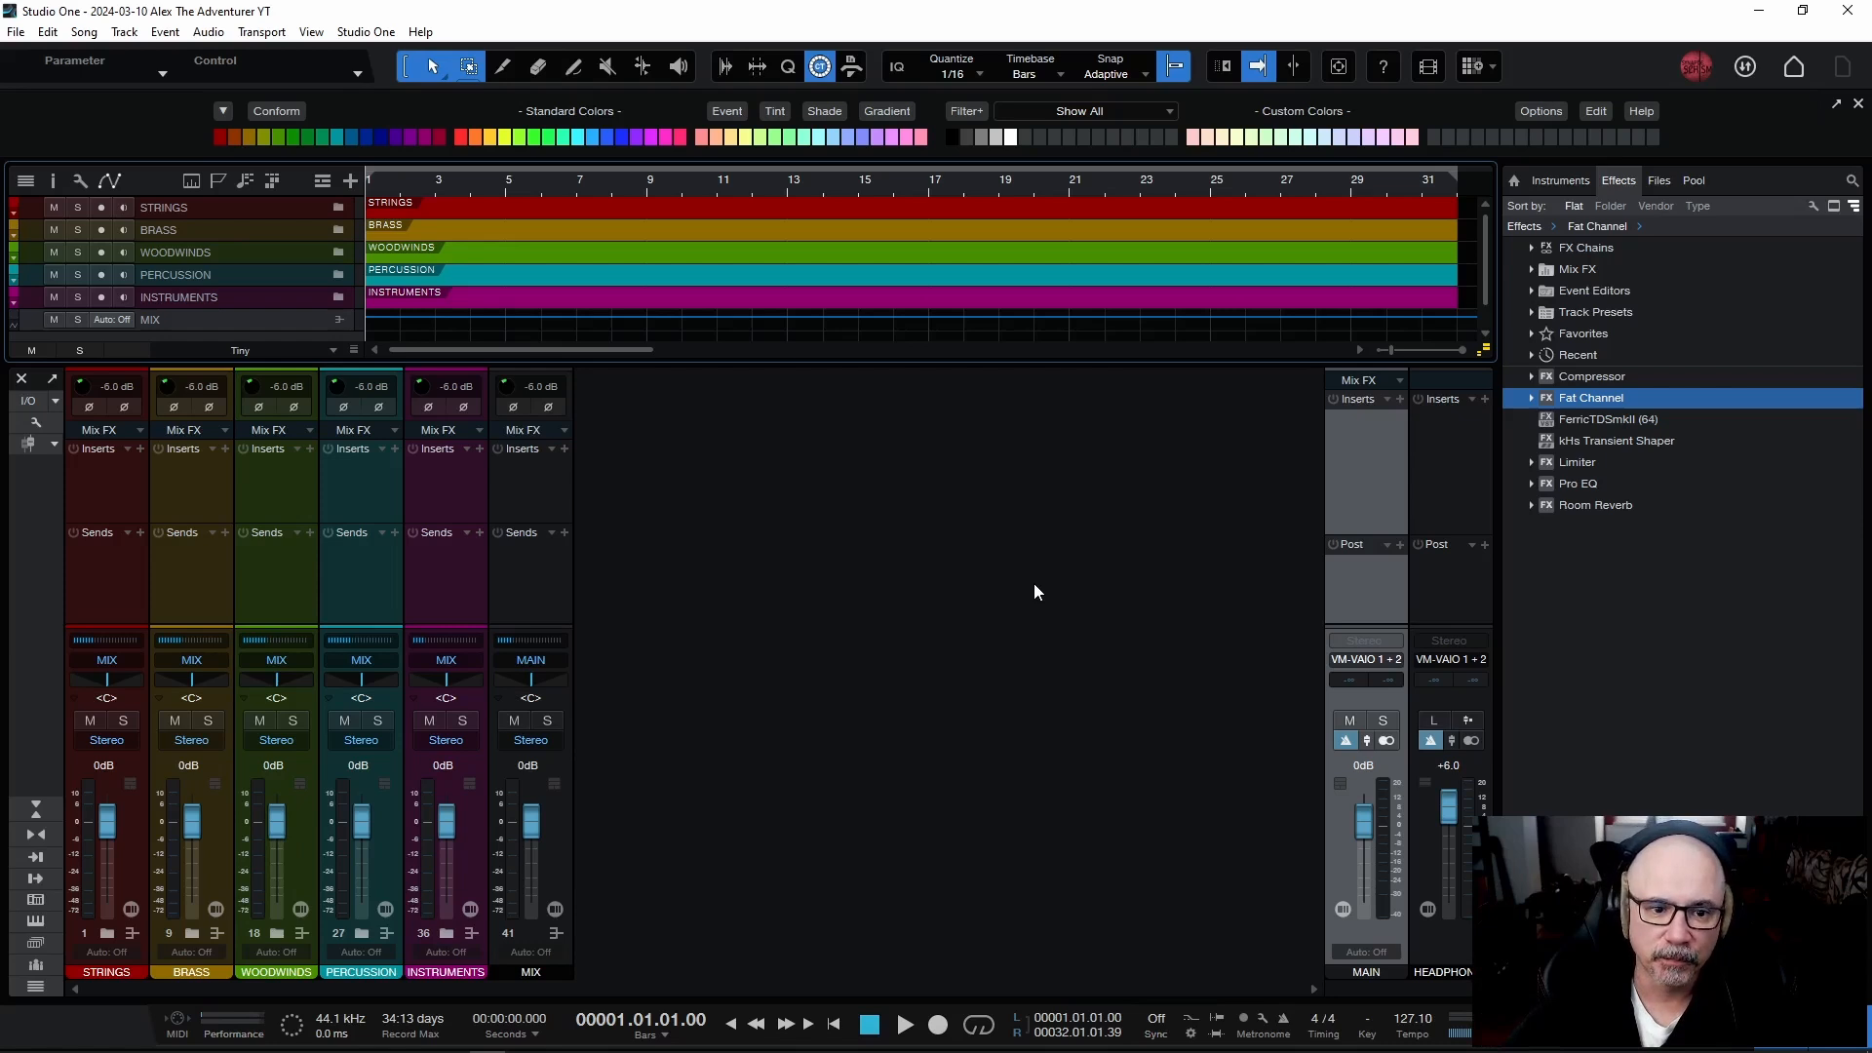
{"action": "key", "text": "space"}
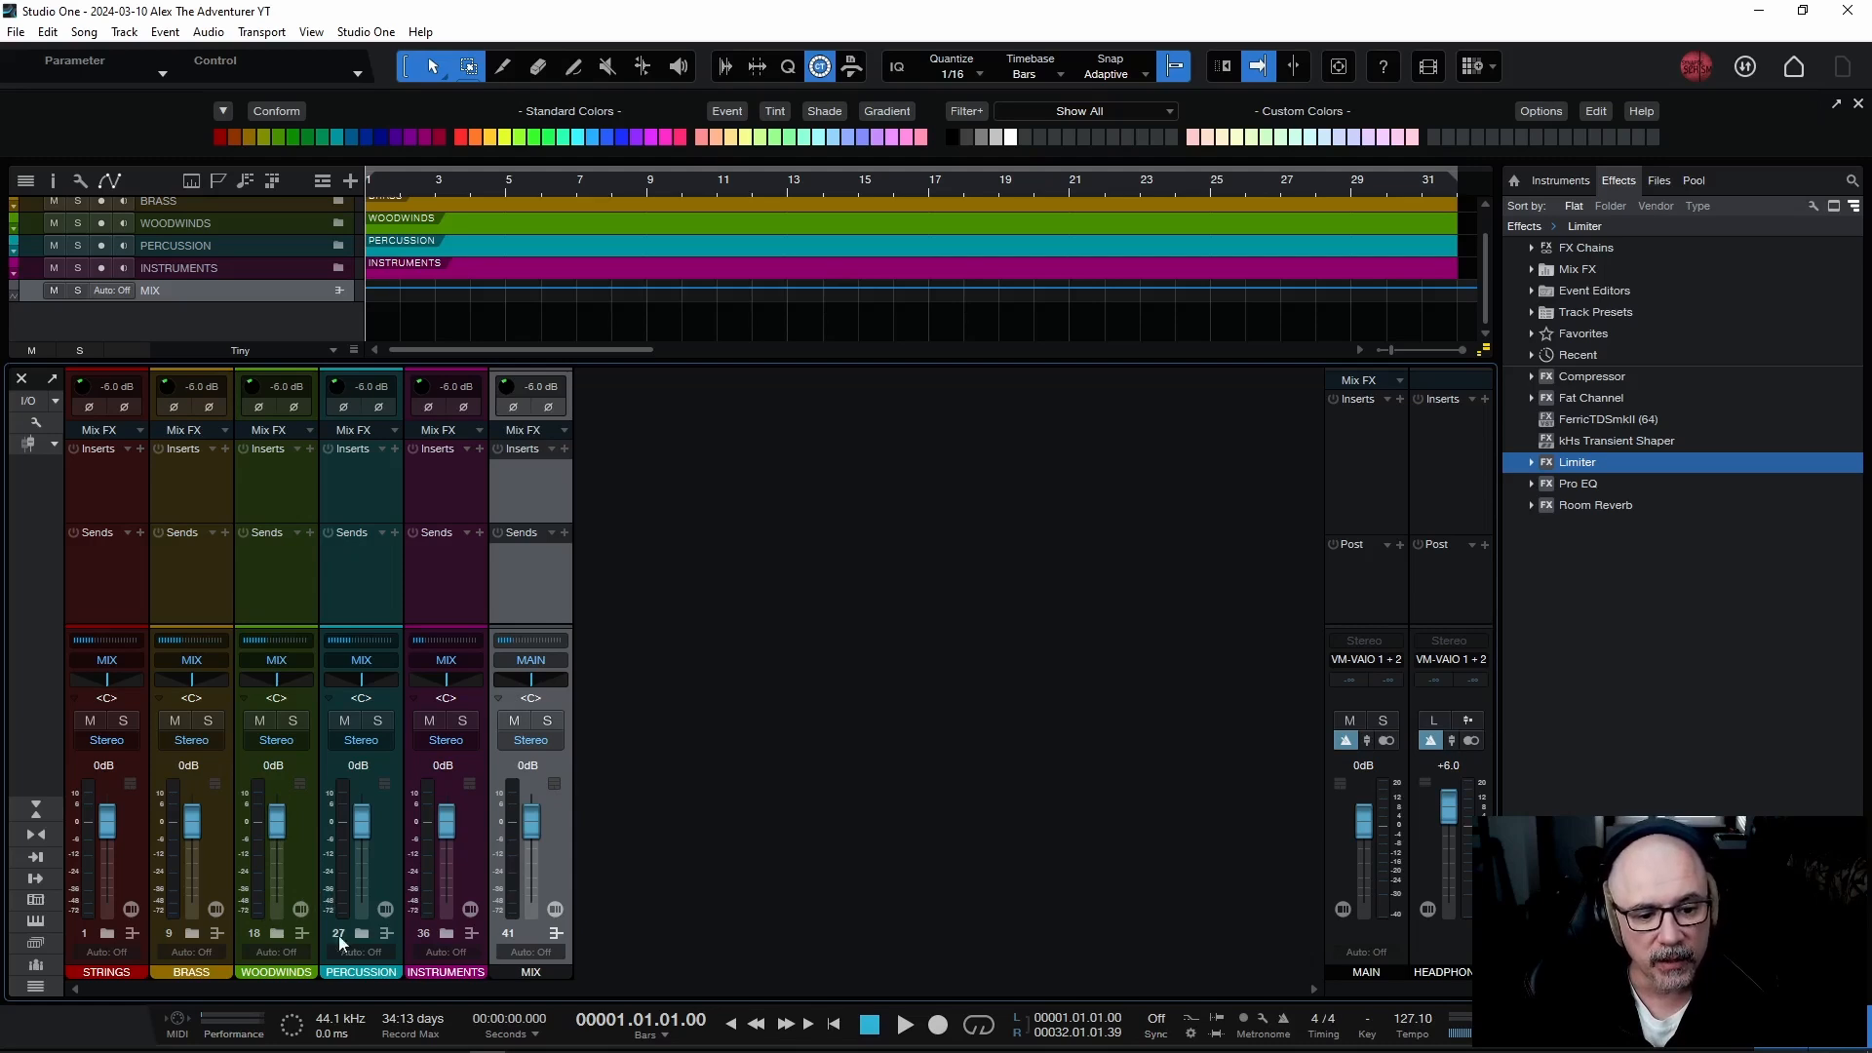
Expand the INSTRUMENTS folder and play the full mix from bar 6.
{"action": "left_click", "coordinate": [446, 934]}
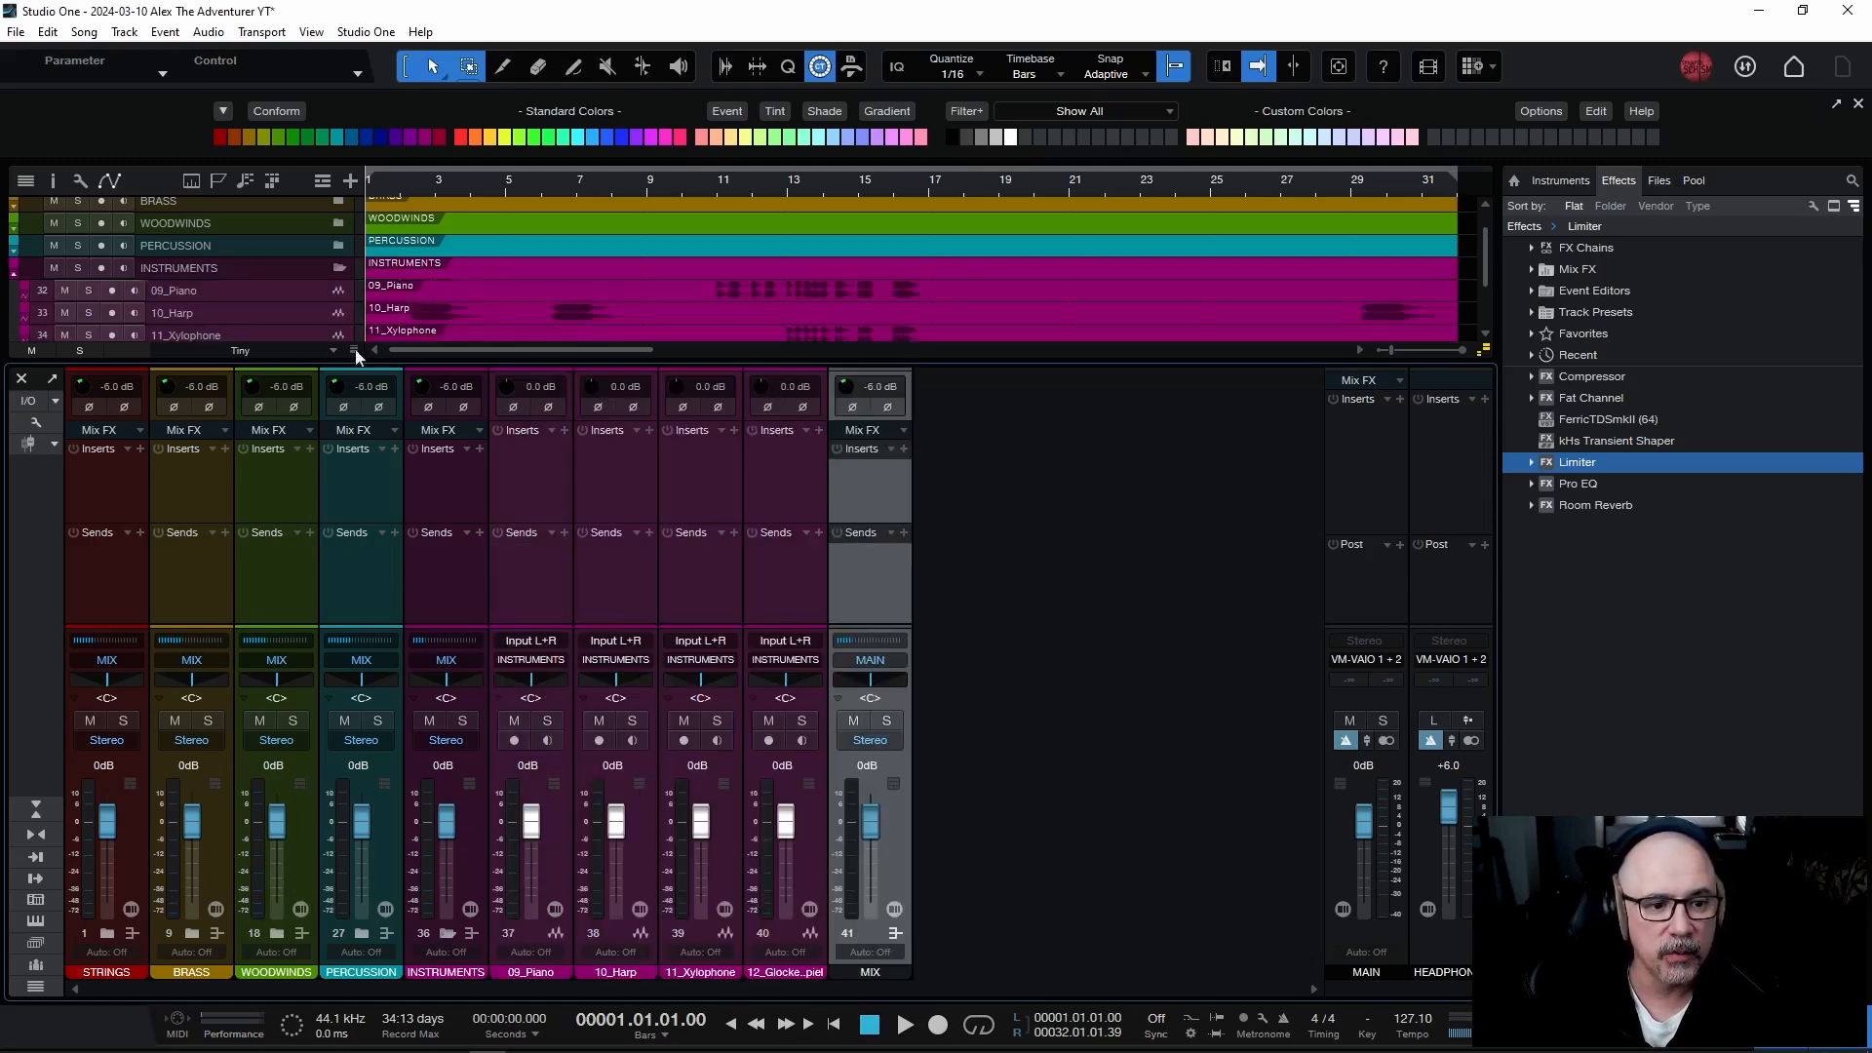
{"action": "left_click", "coordinate": [544, 183]}
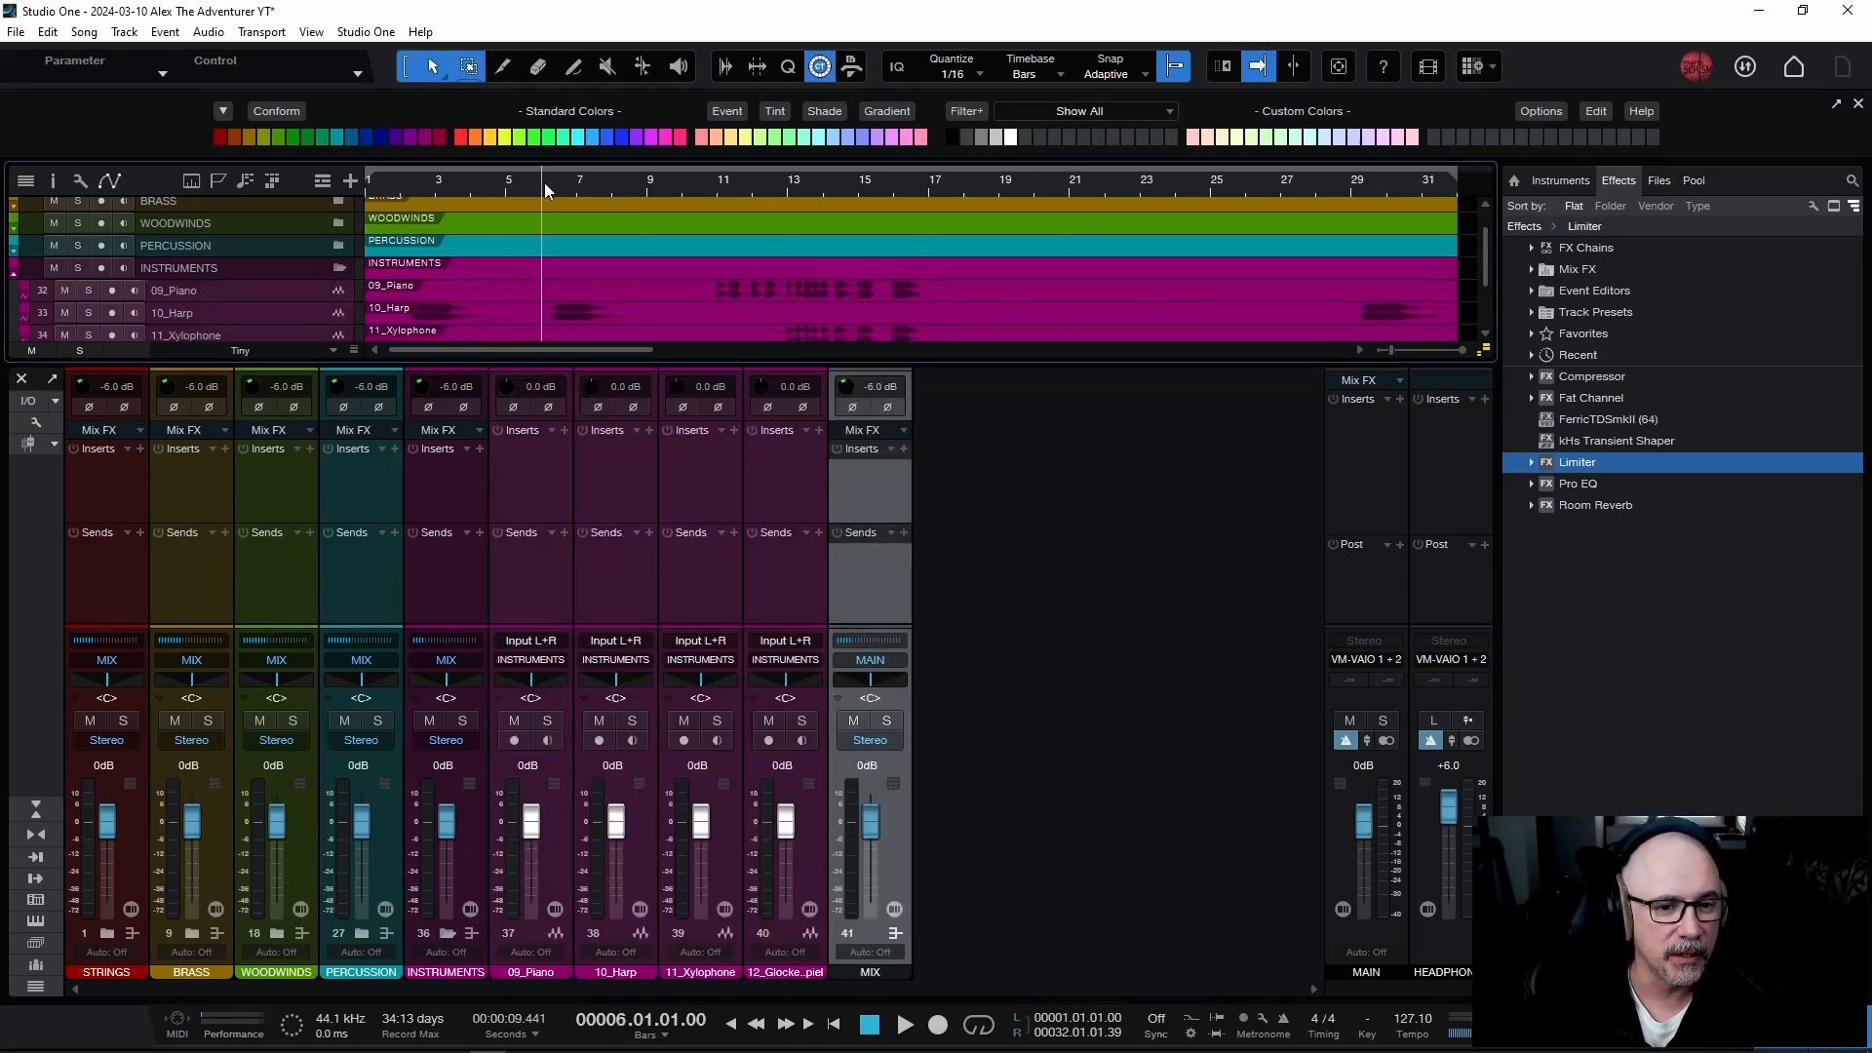
{"action": "key", "text": "space"}
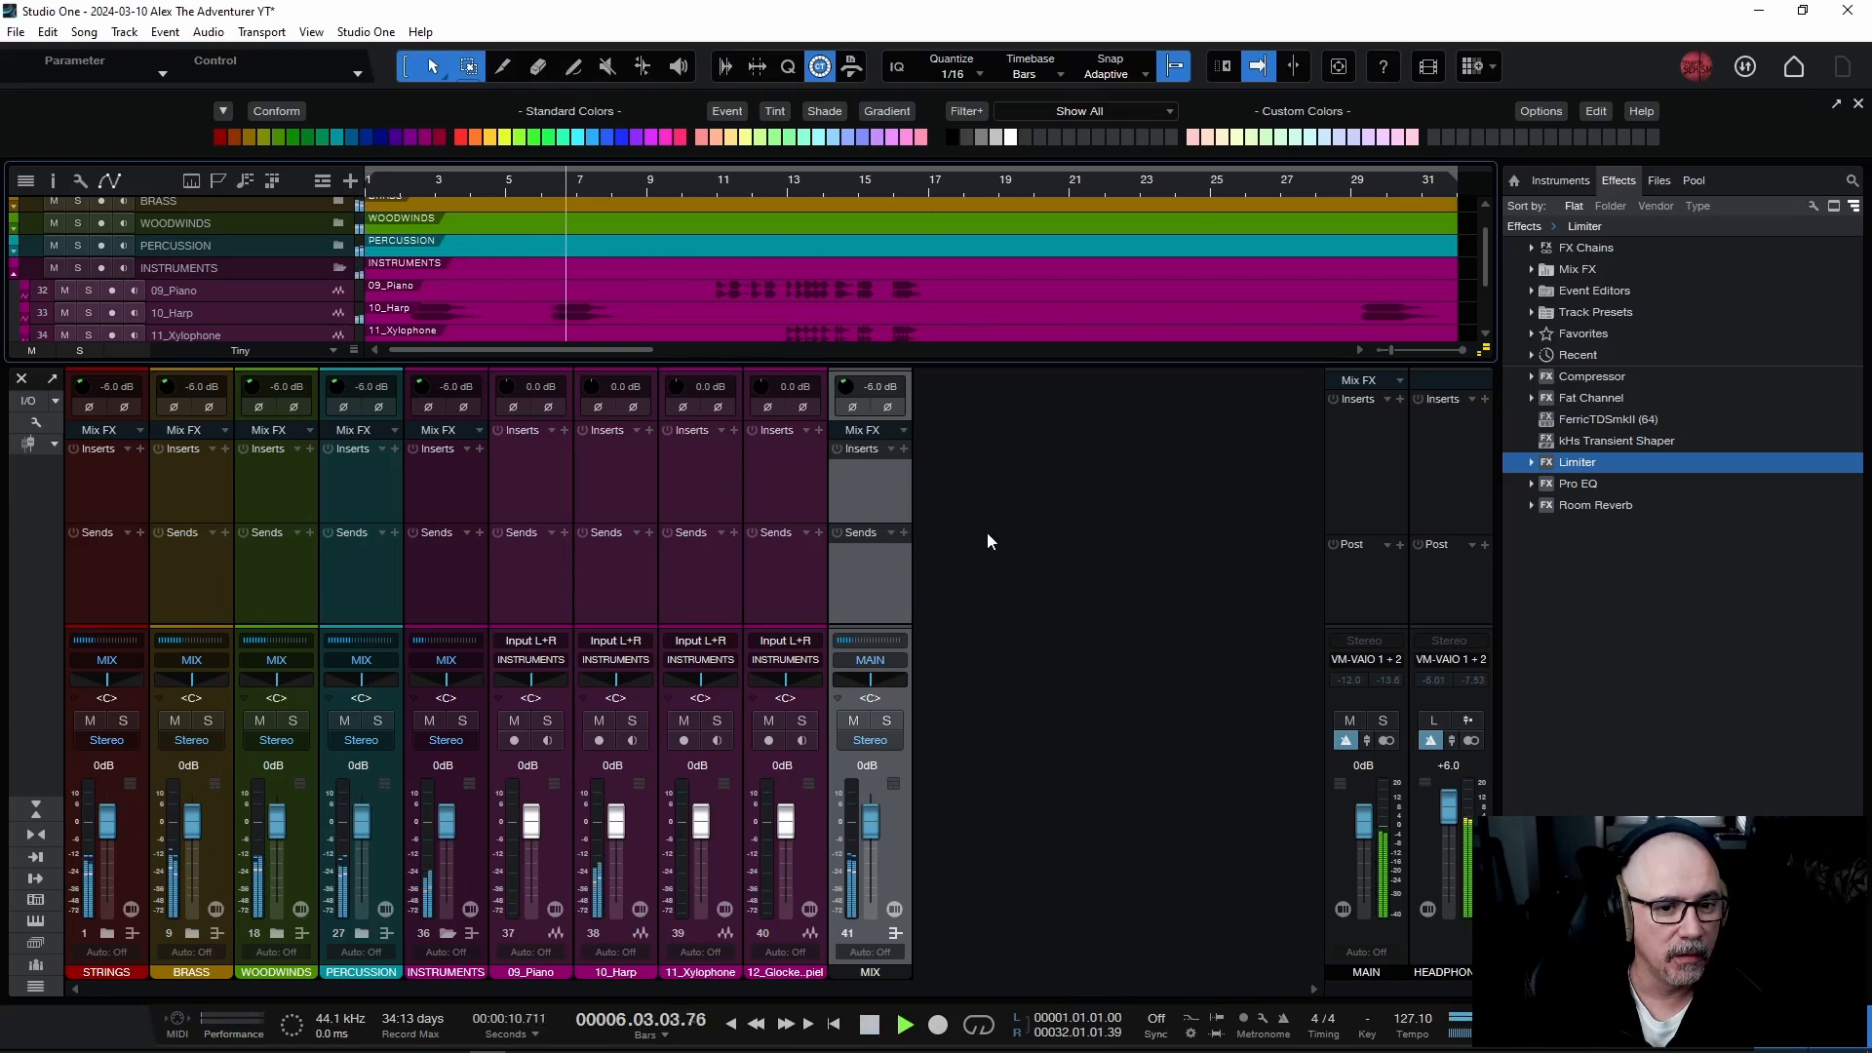
{"action": "key", "text": "space"}
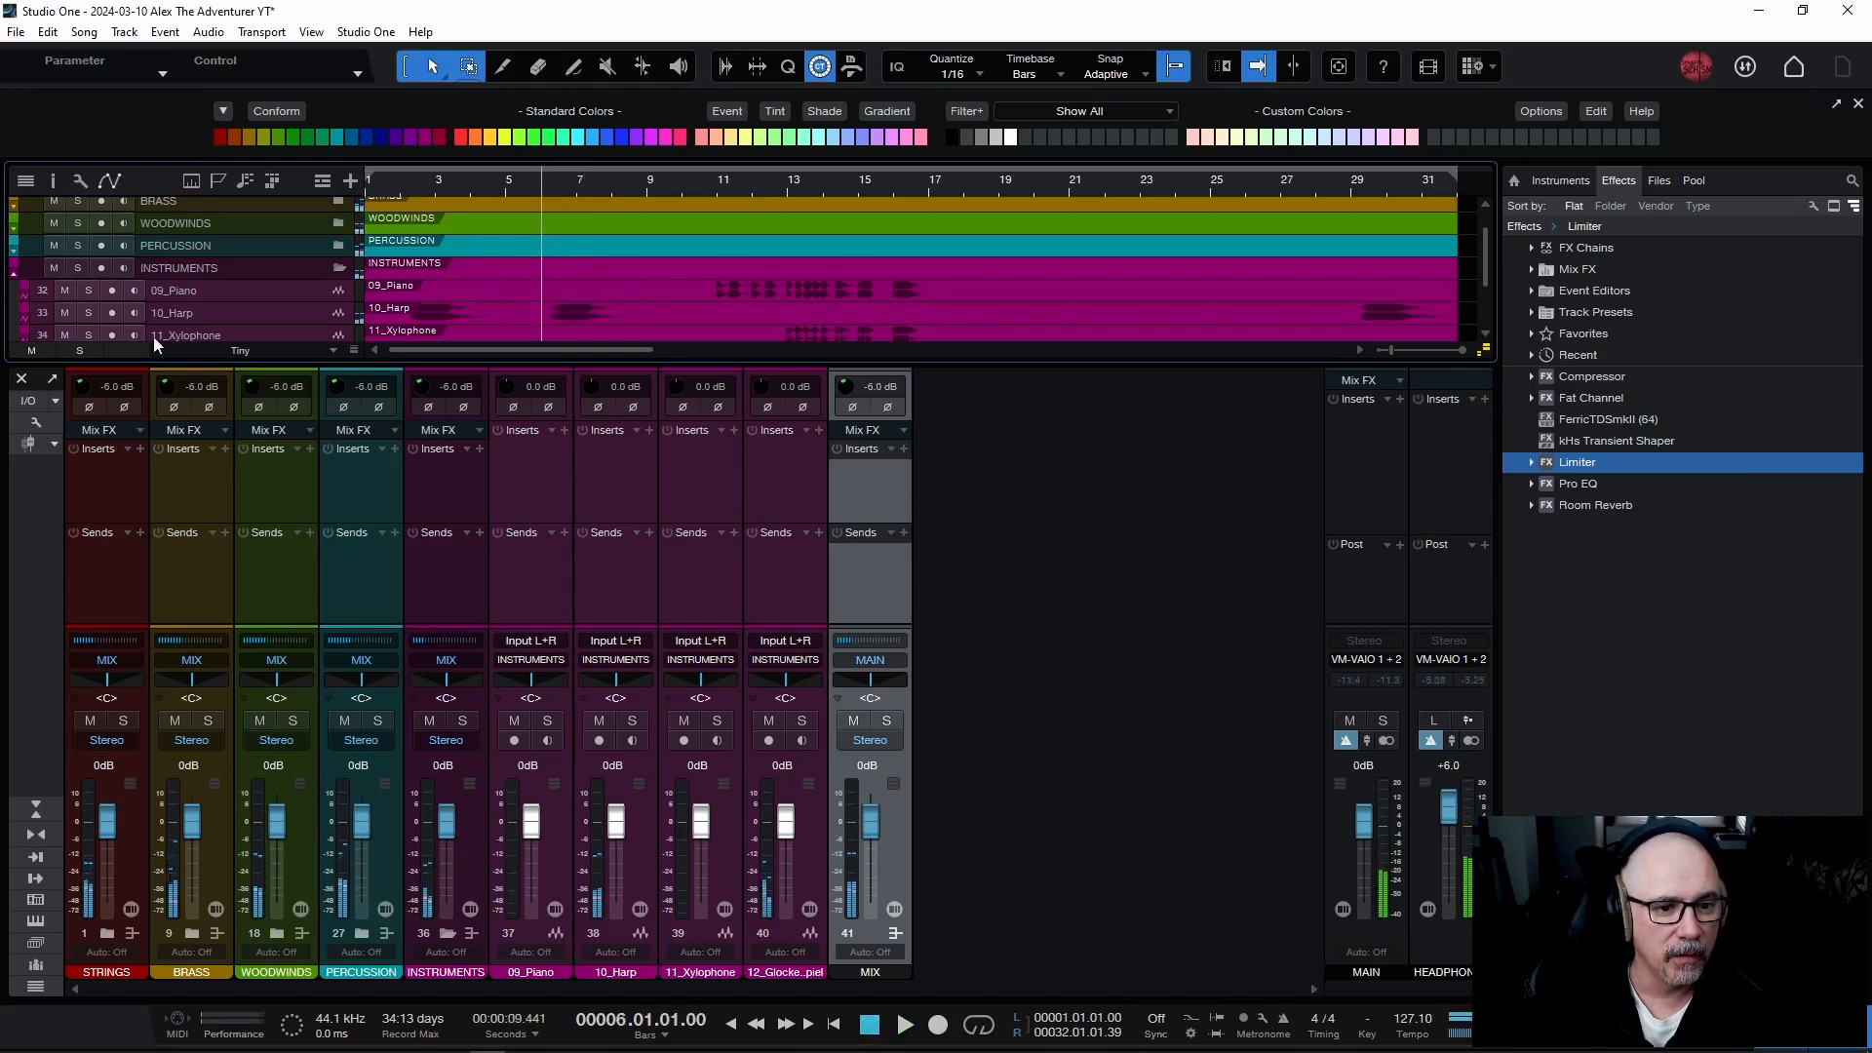
Listen to the 10_Harp track soloed from bar 6, then unsolo it and collapse the INSTRUMENTS folder.
{"action": "left_click", "coordinate": [89, 313]}
{"action": "key", "text": "space"}
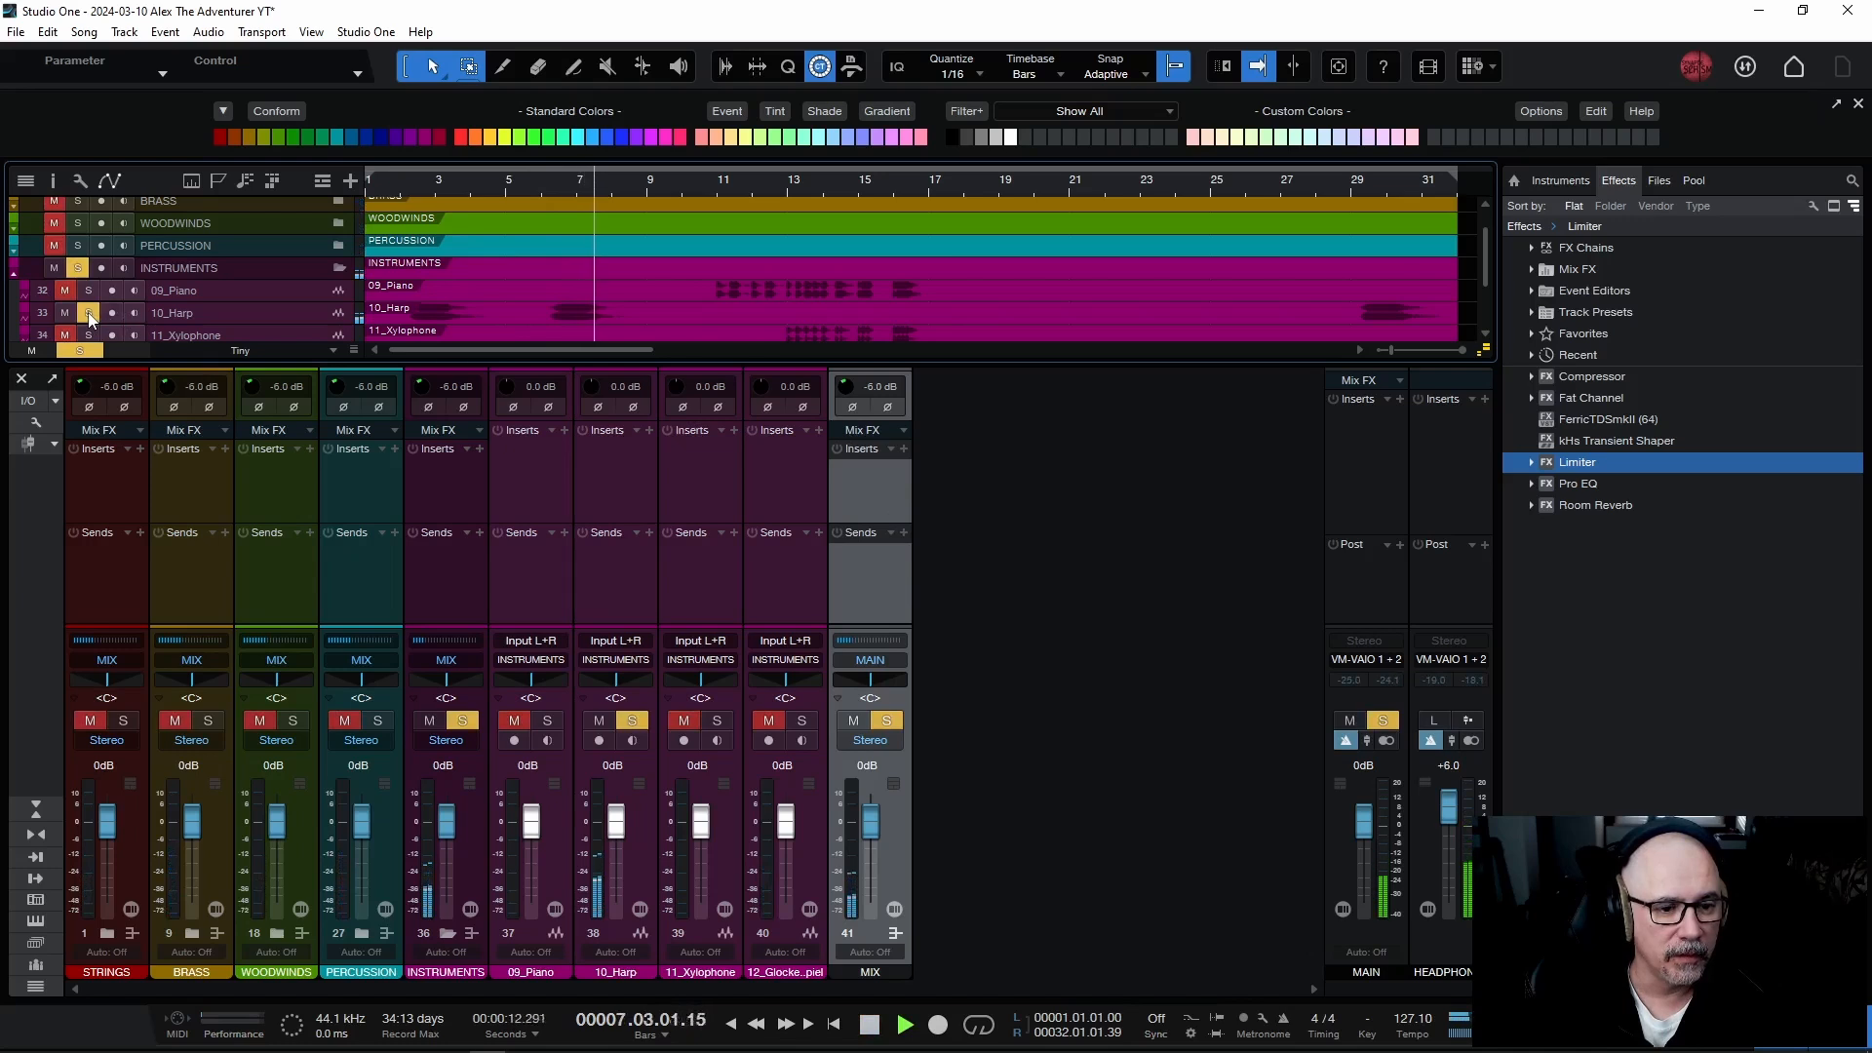
{"action": "key", "text": "space"}
{"action": "left_click", "coordinate": [87, 312]}
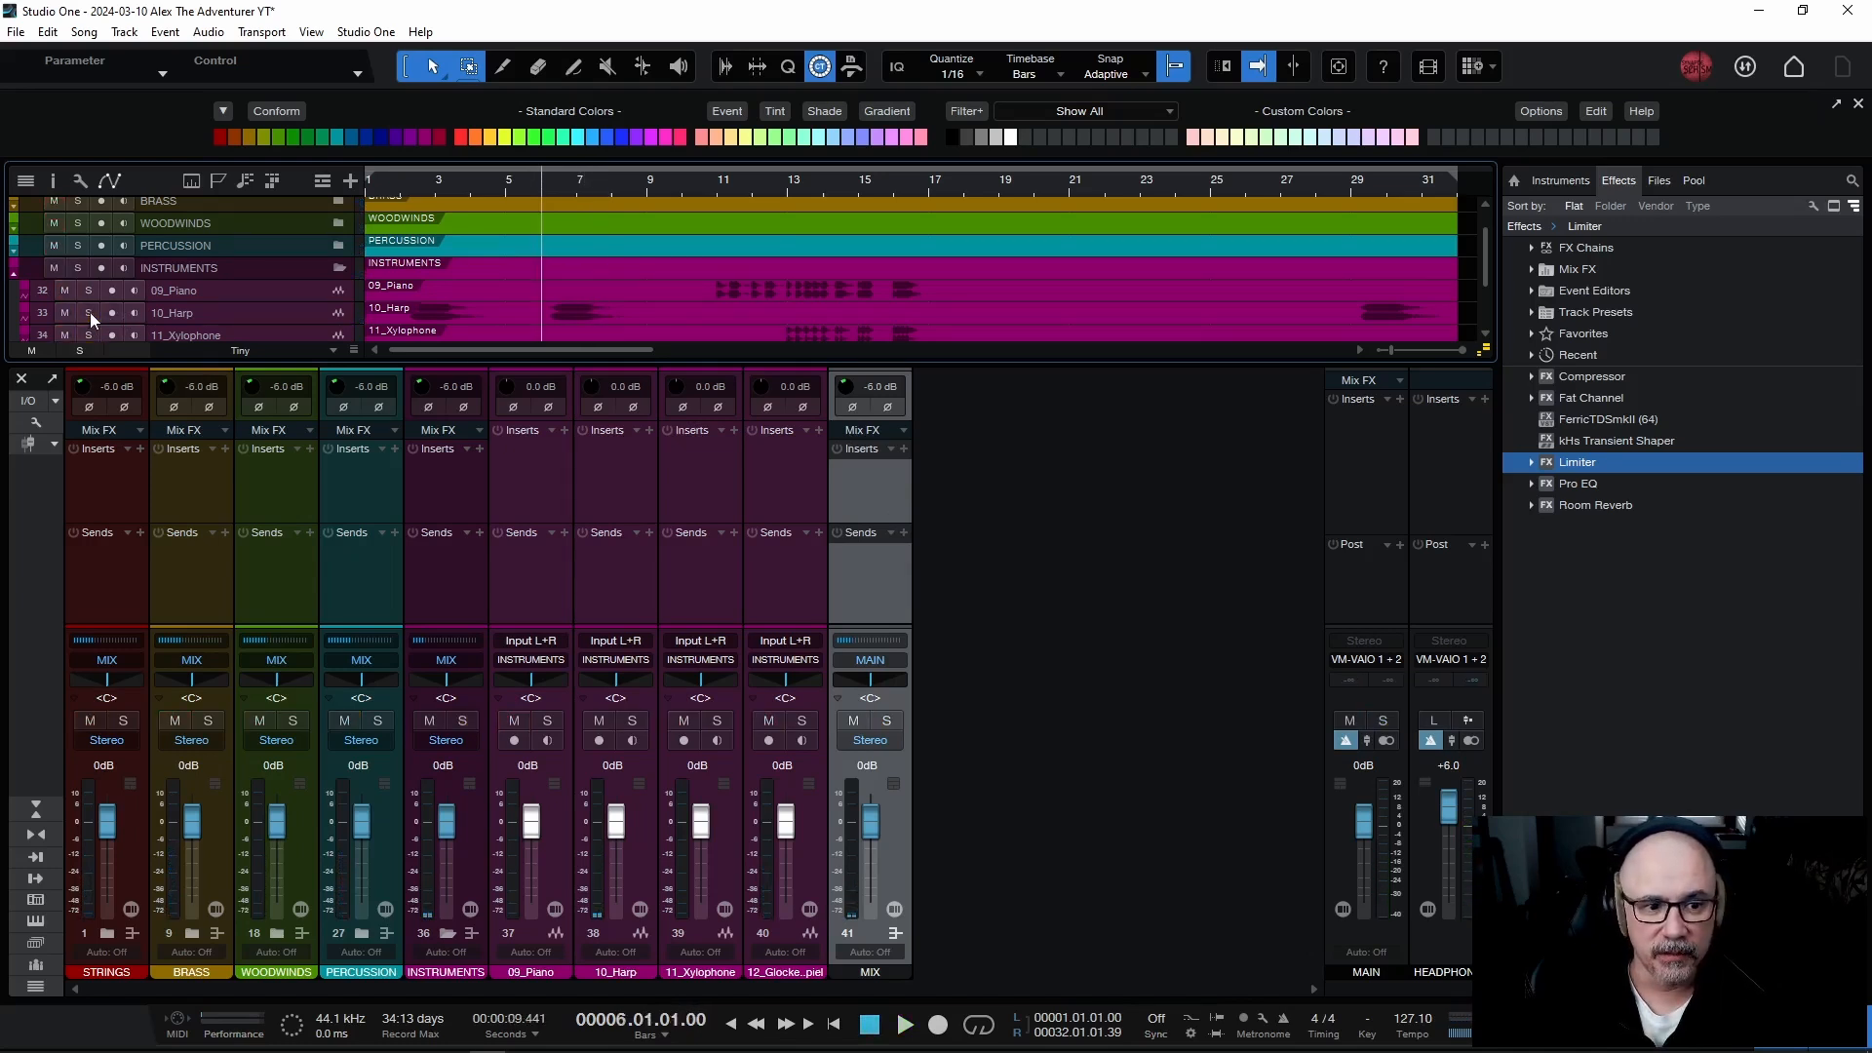
{"action": "left_click", "coordinate": [14, 282]}
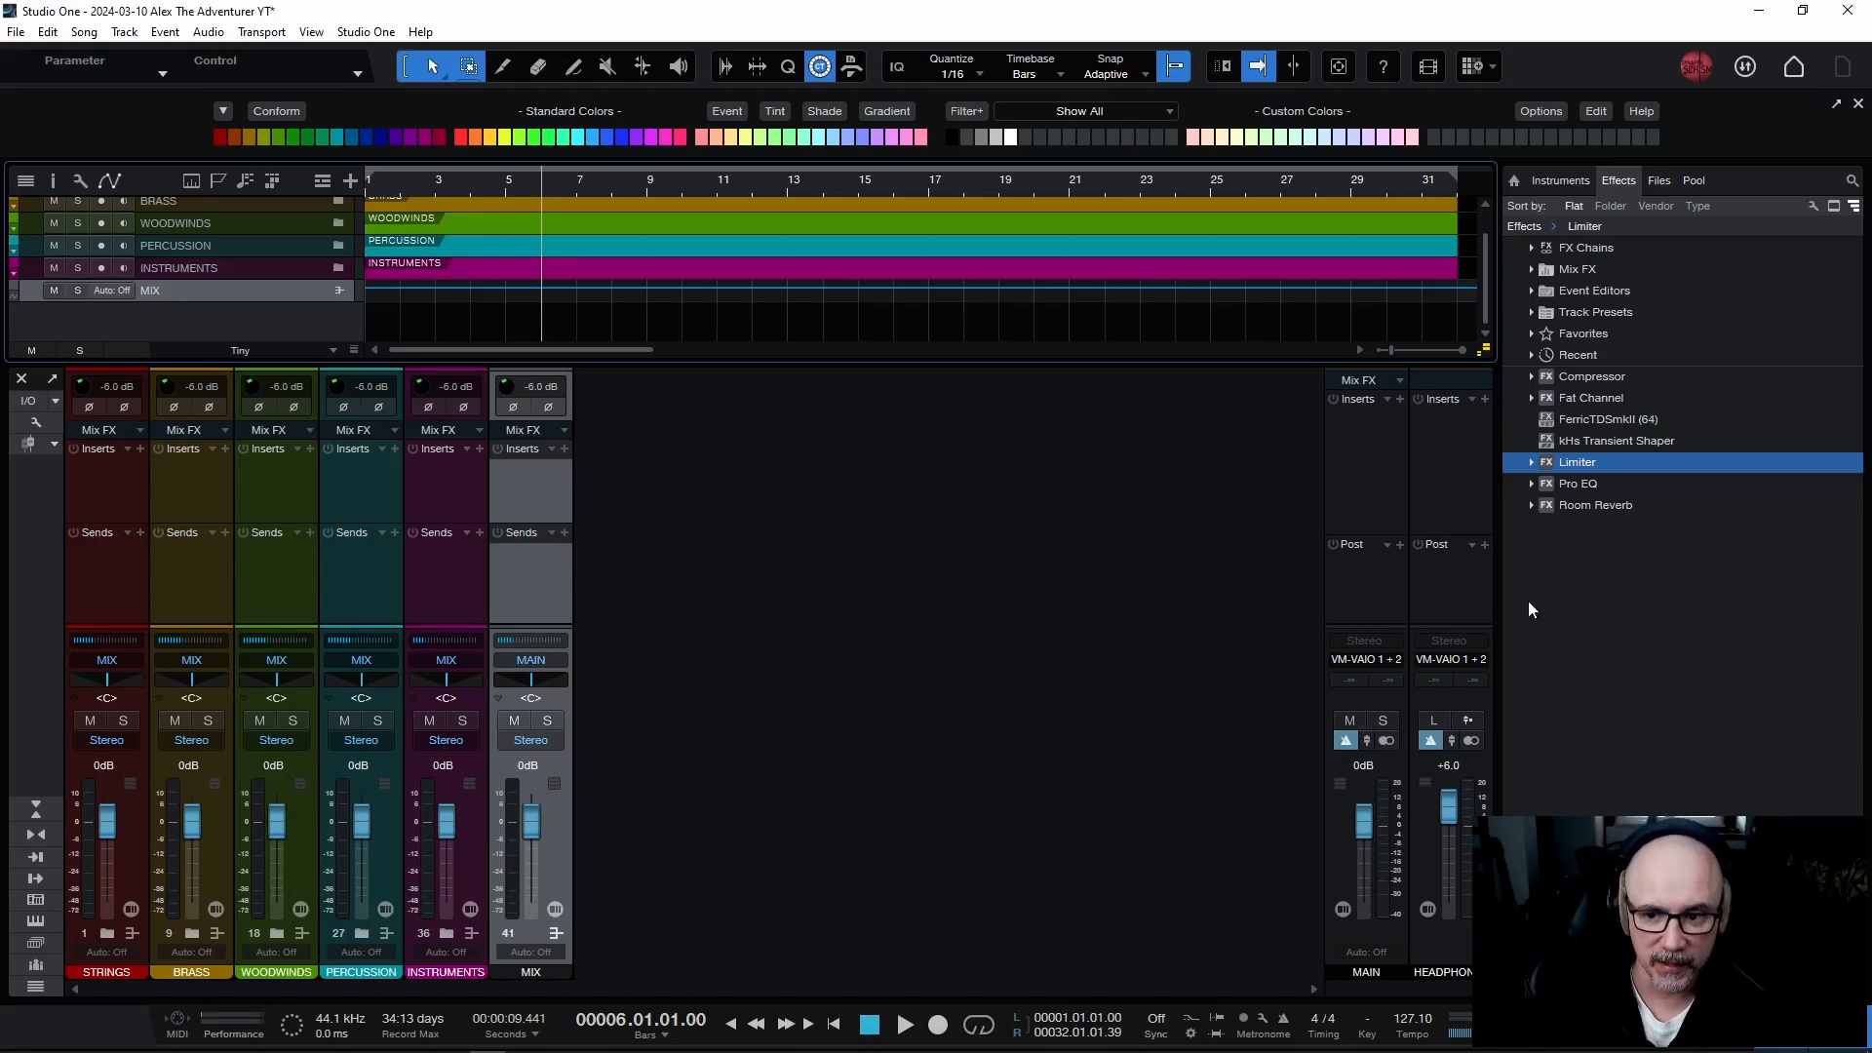
Create a Room Reverb FX channel, place it before the MIX bus and route its output to MIX.
{"action": "left_click_drag", "start_coordinate": [1591, 505], "coordinate": [742, 571]}
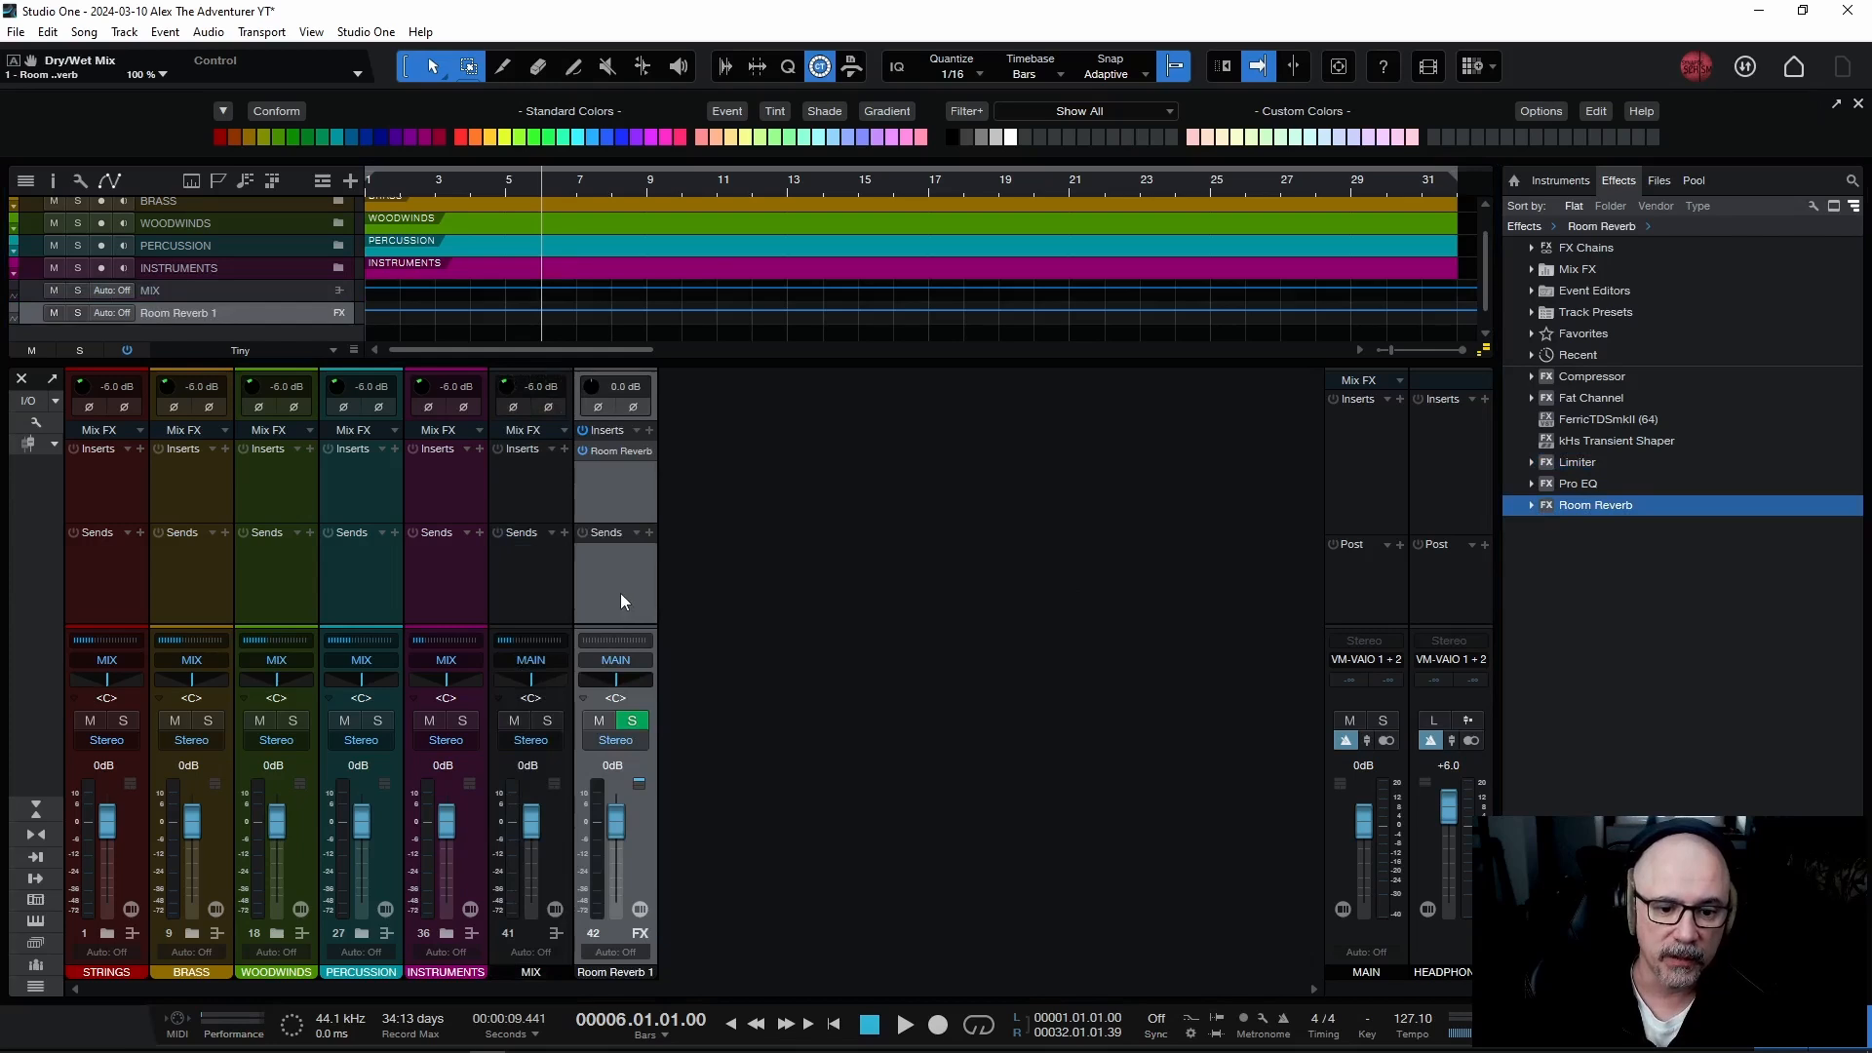
{"action": "left_click_drag", "start_coordinate": [620, 592], "coordinate": [523, 596]}
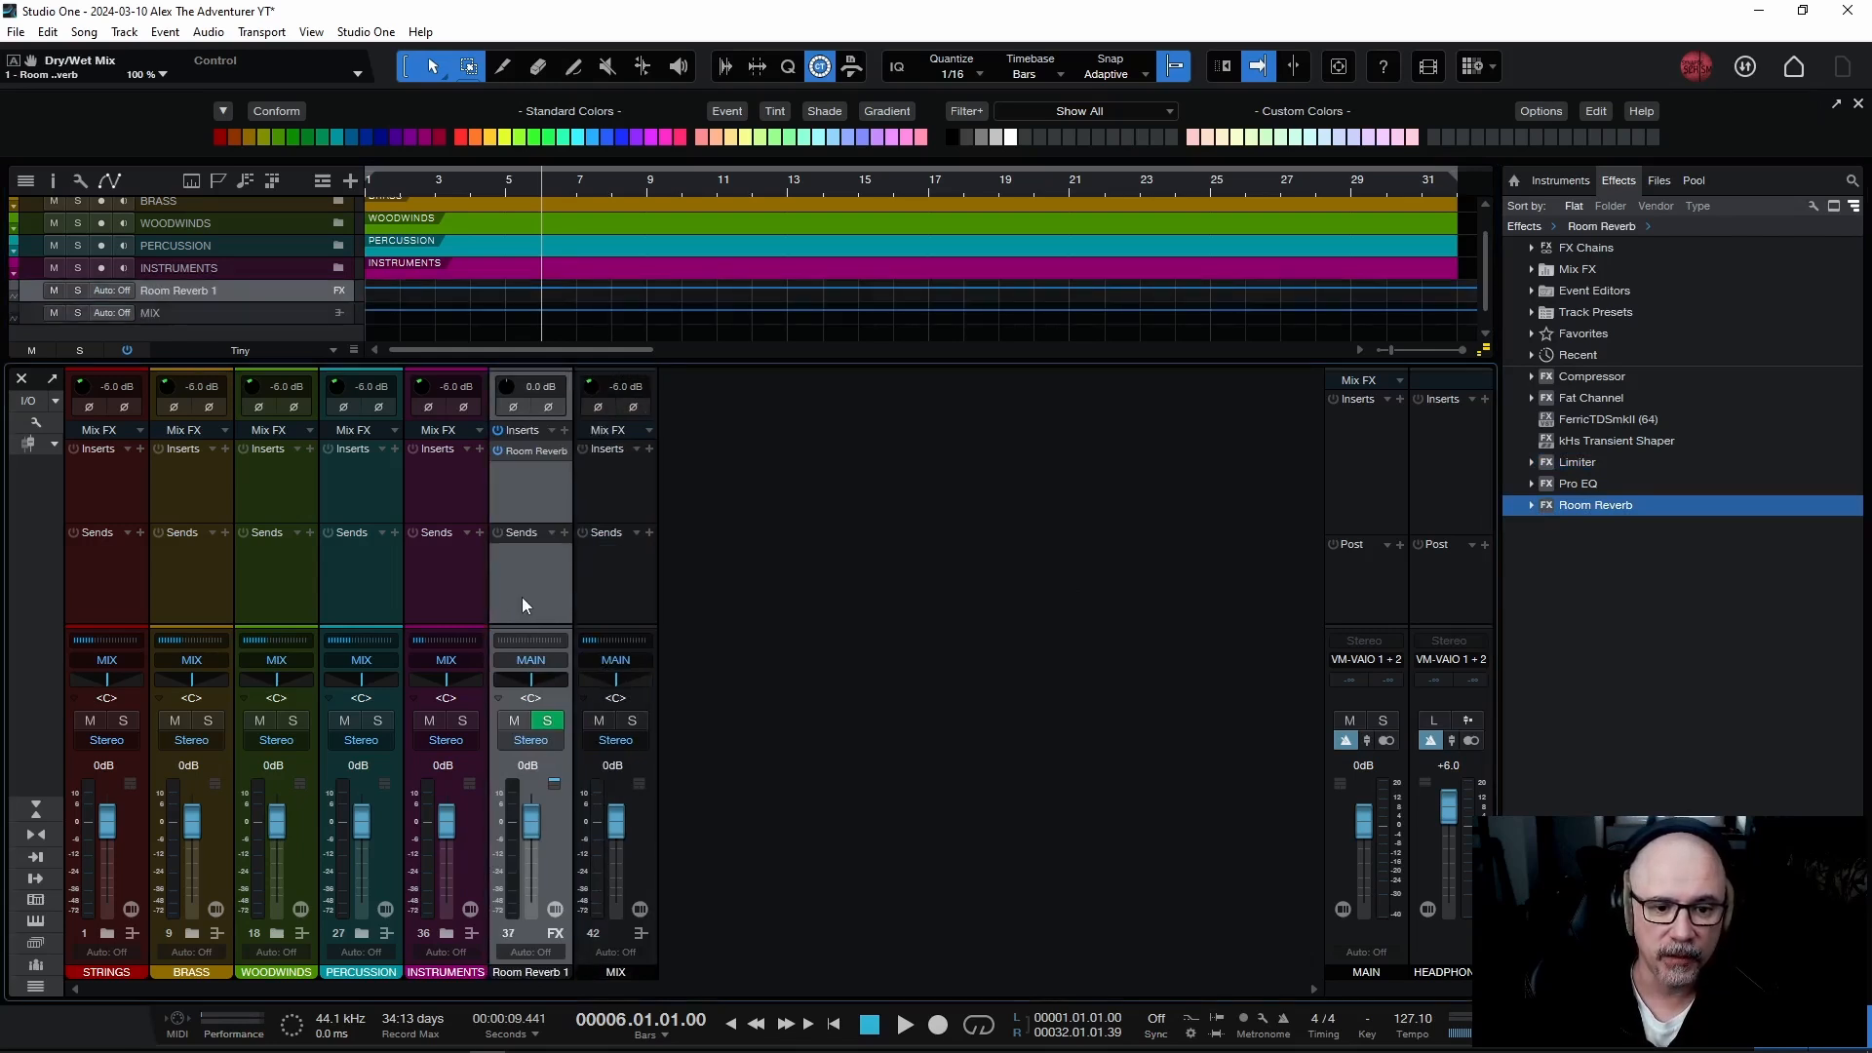
{"action": "left_click", "coordinate": [533, 662]}
{"action": "left_click", "coordinate": [534, 663]}
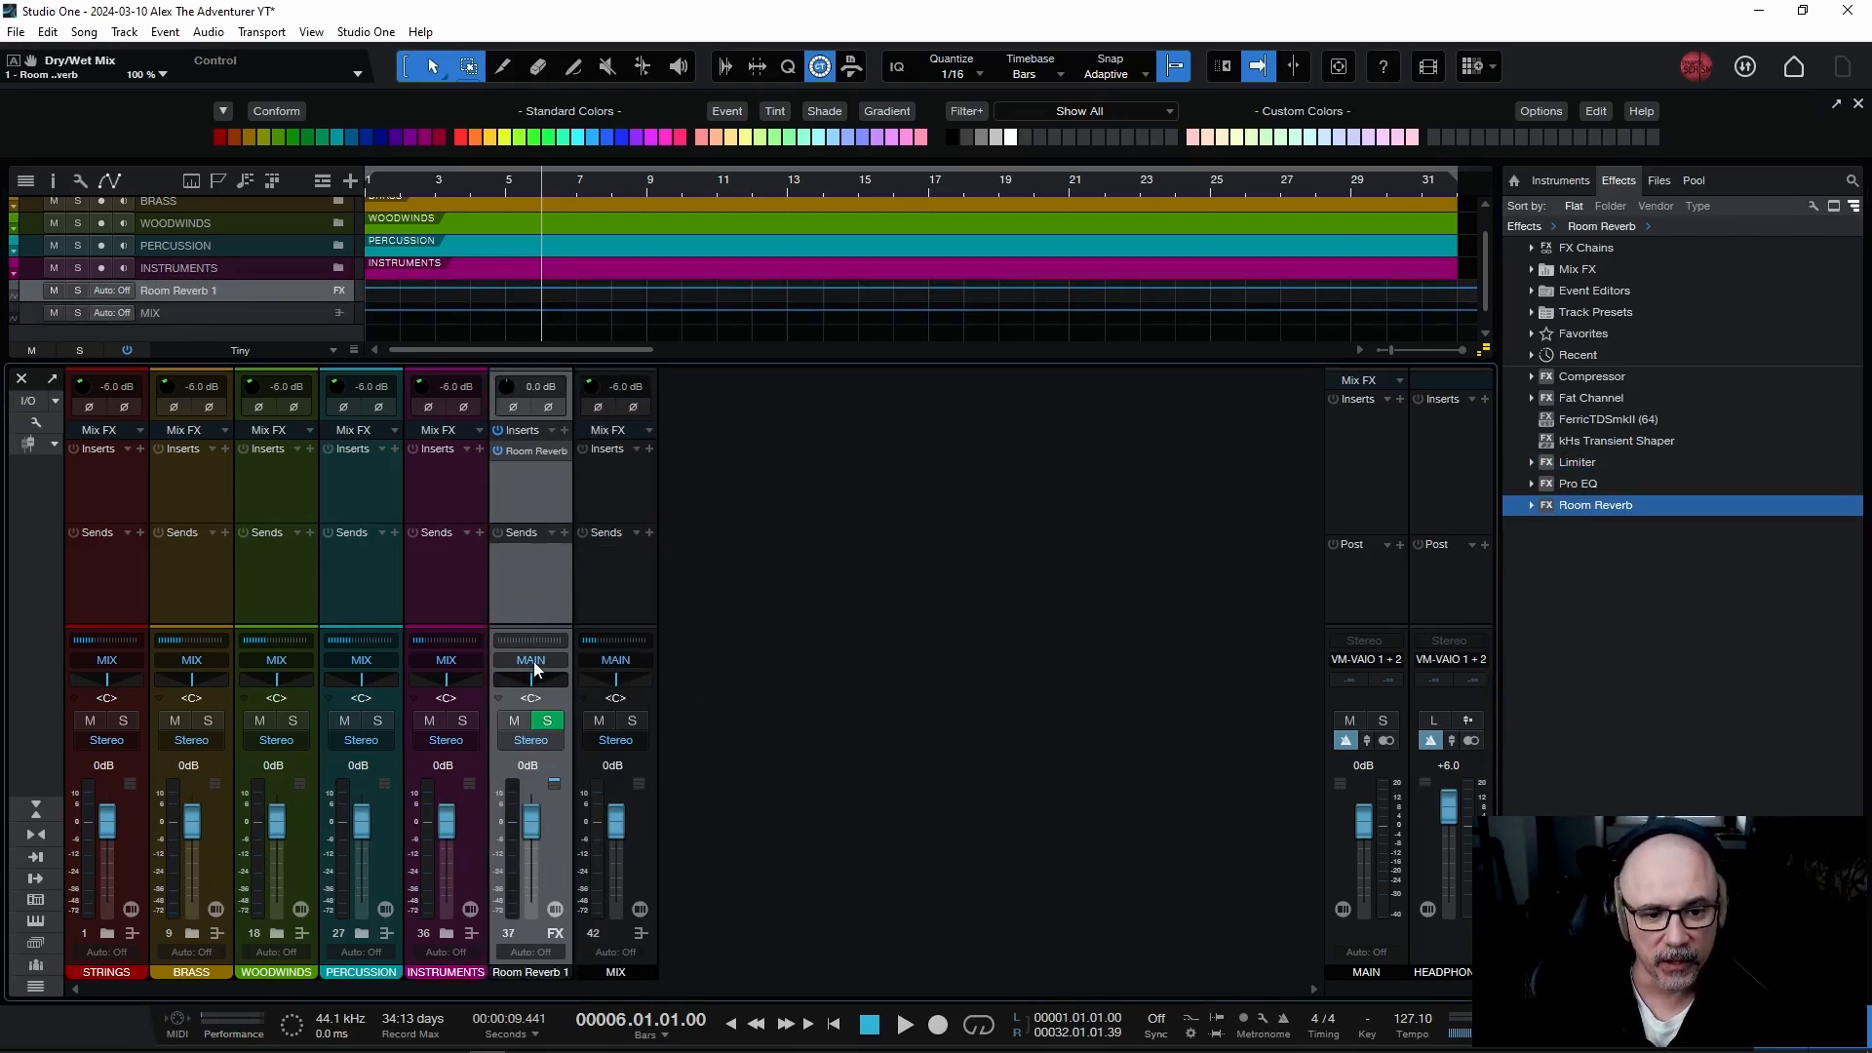
{"action": "left_click", "coordinate": [534, 663]}
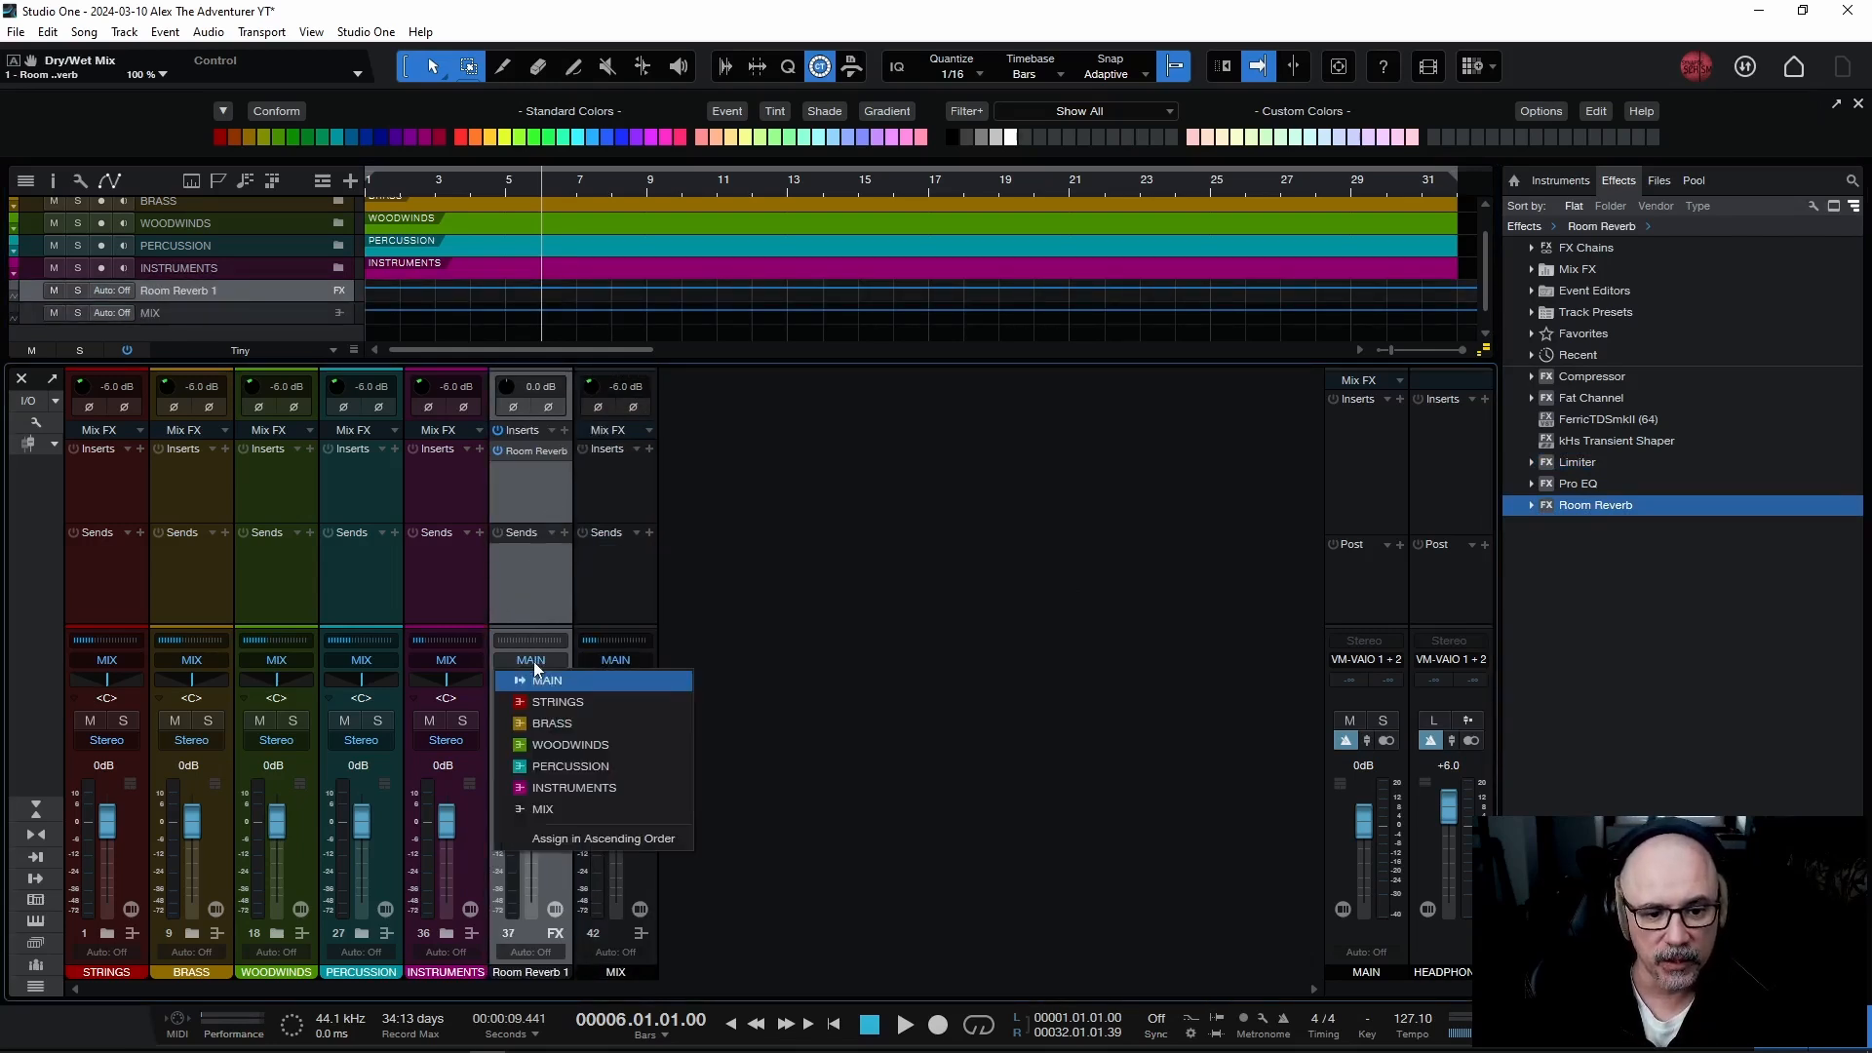
{"action": "left_click", "coordinate": [563, 809]}
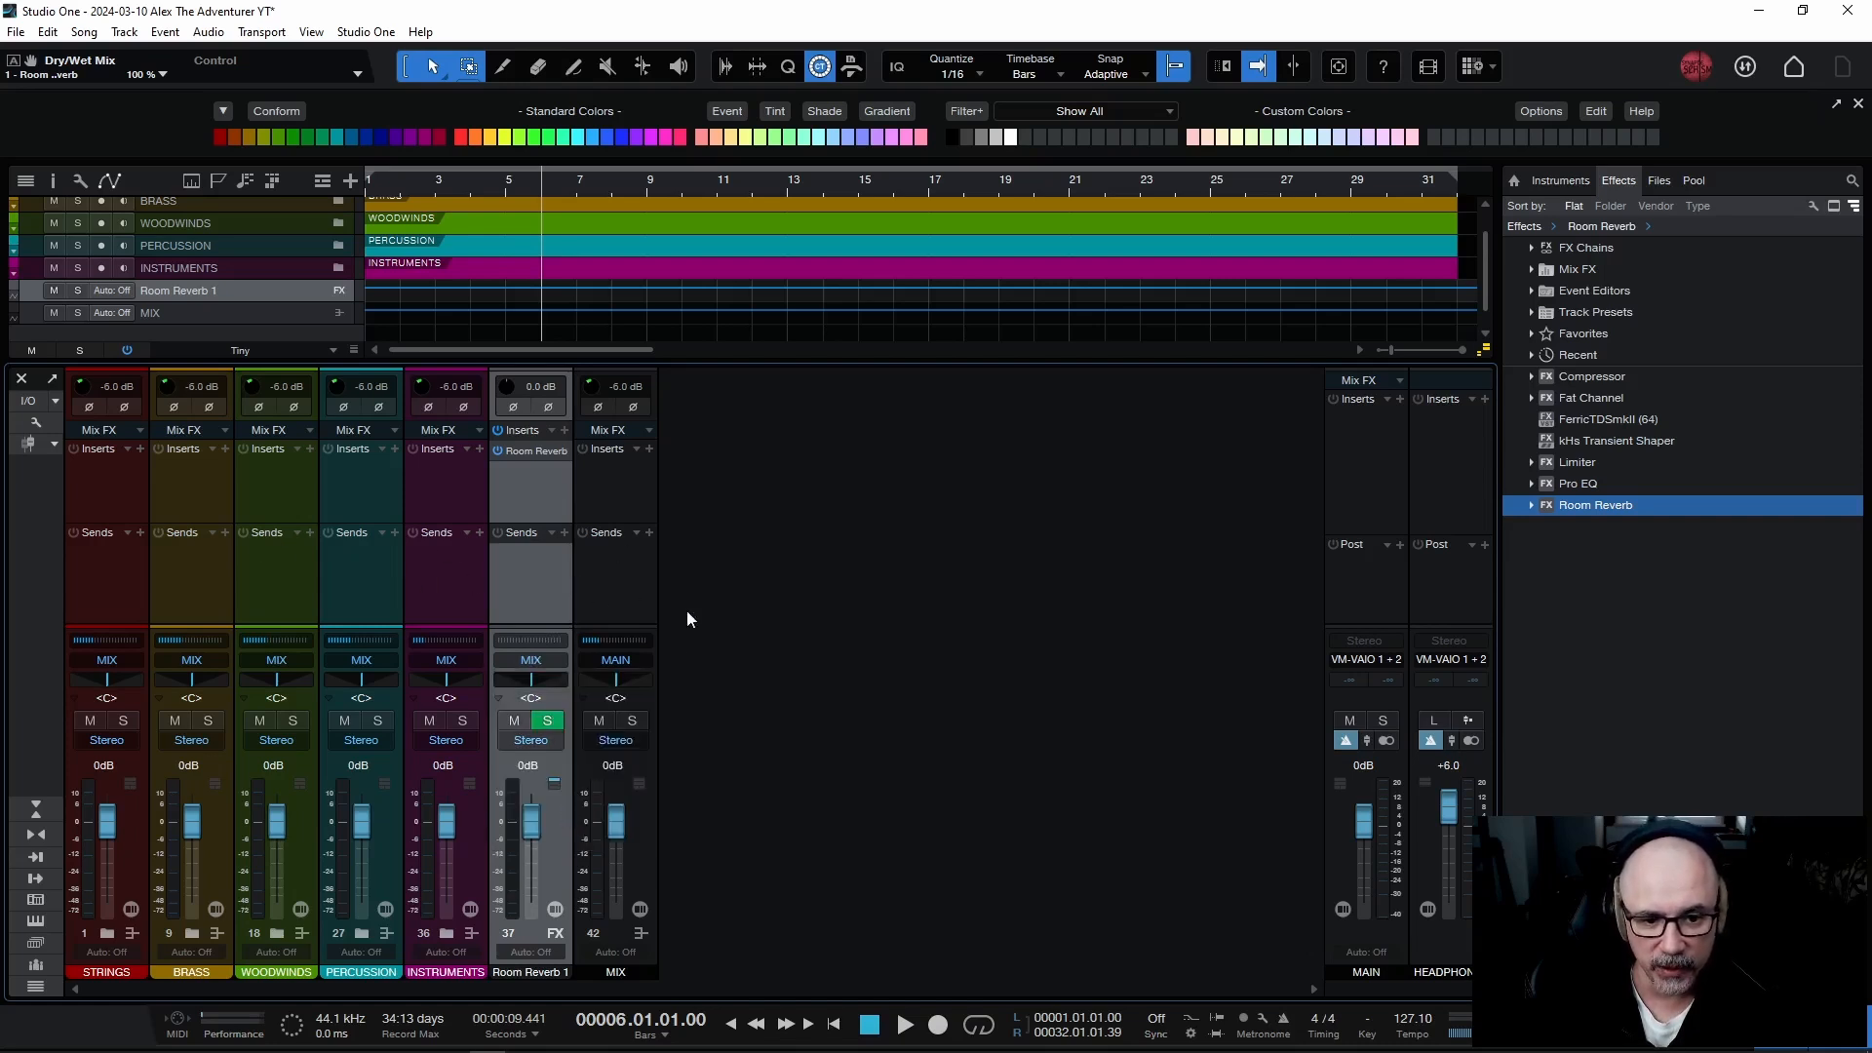
Add a send to the Room Reverb channel on the STRINGS, BRASS, WOODWINDS, PERCUSSION and INSTRUMENTS buses together.
{"action": "left_click", "coordinate": [91, 572]}
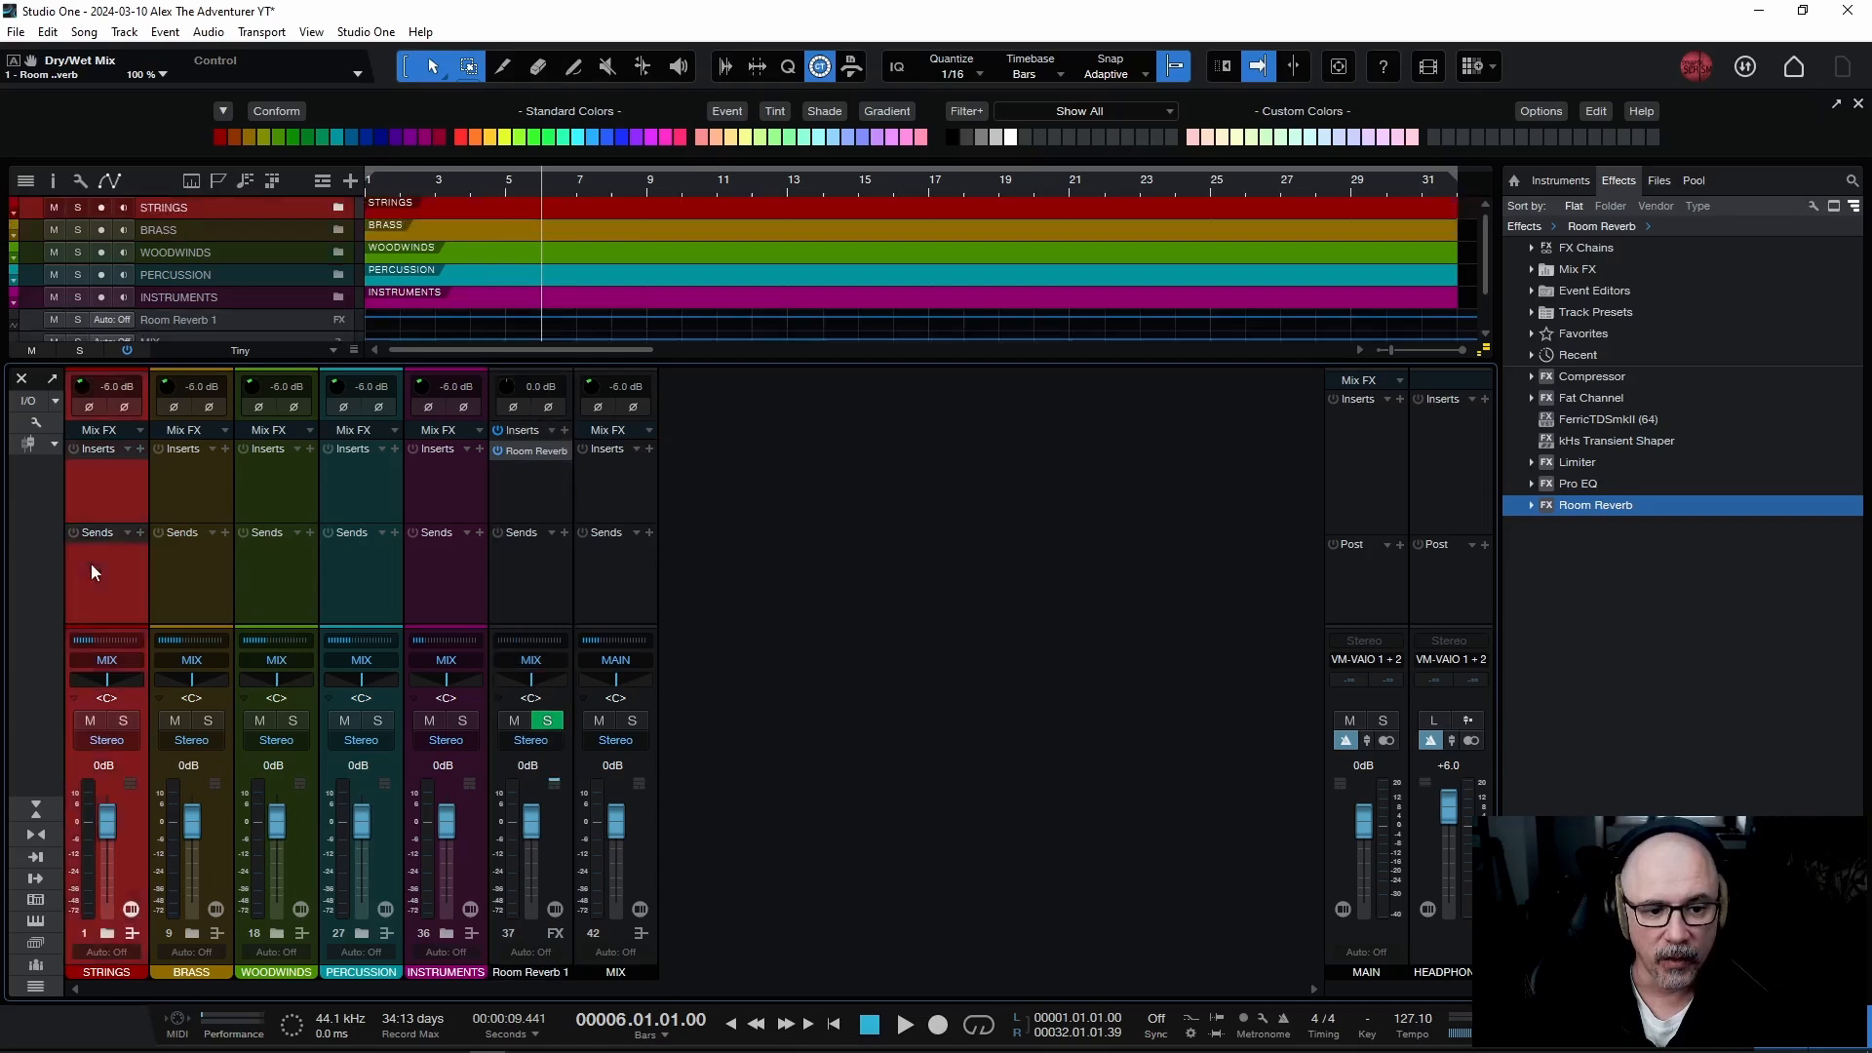
{"action": "left_click", "coordinate": [421, 571], "text": "shift"}
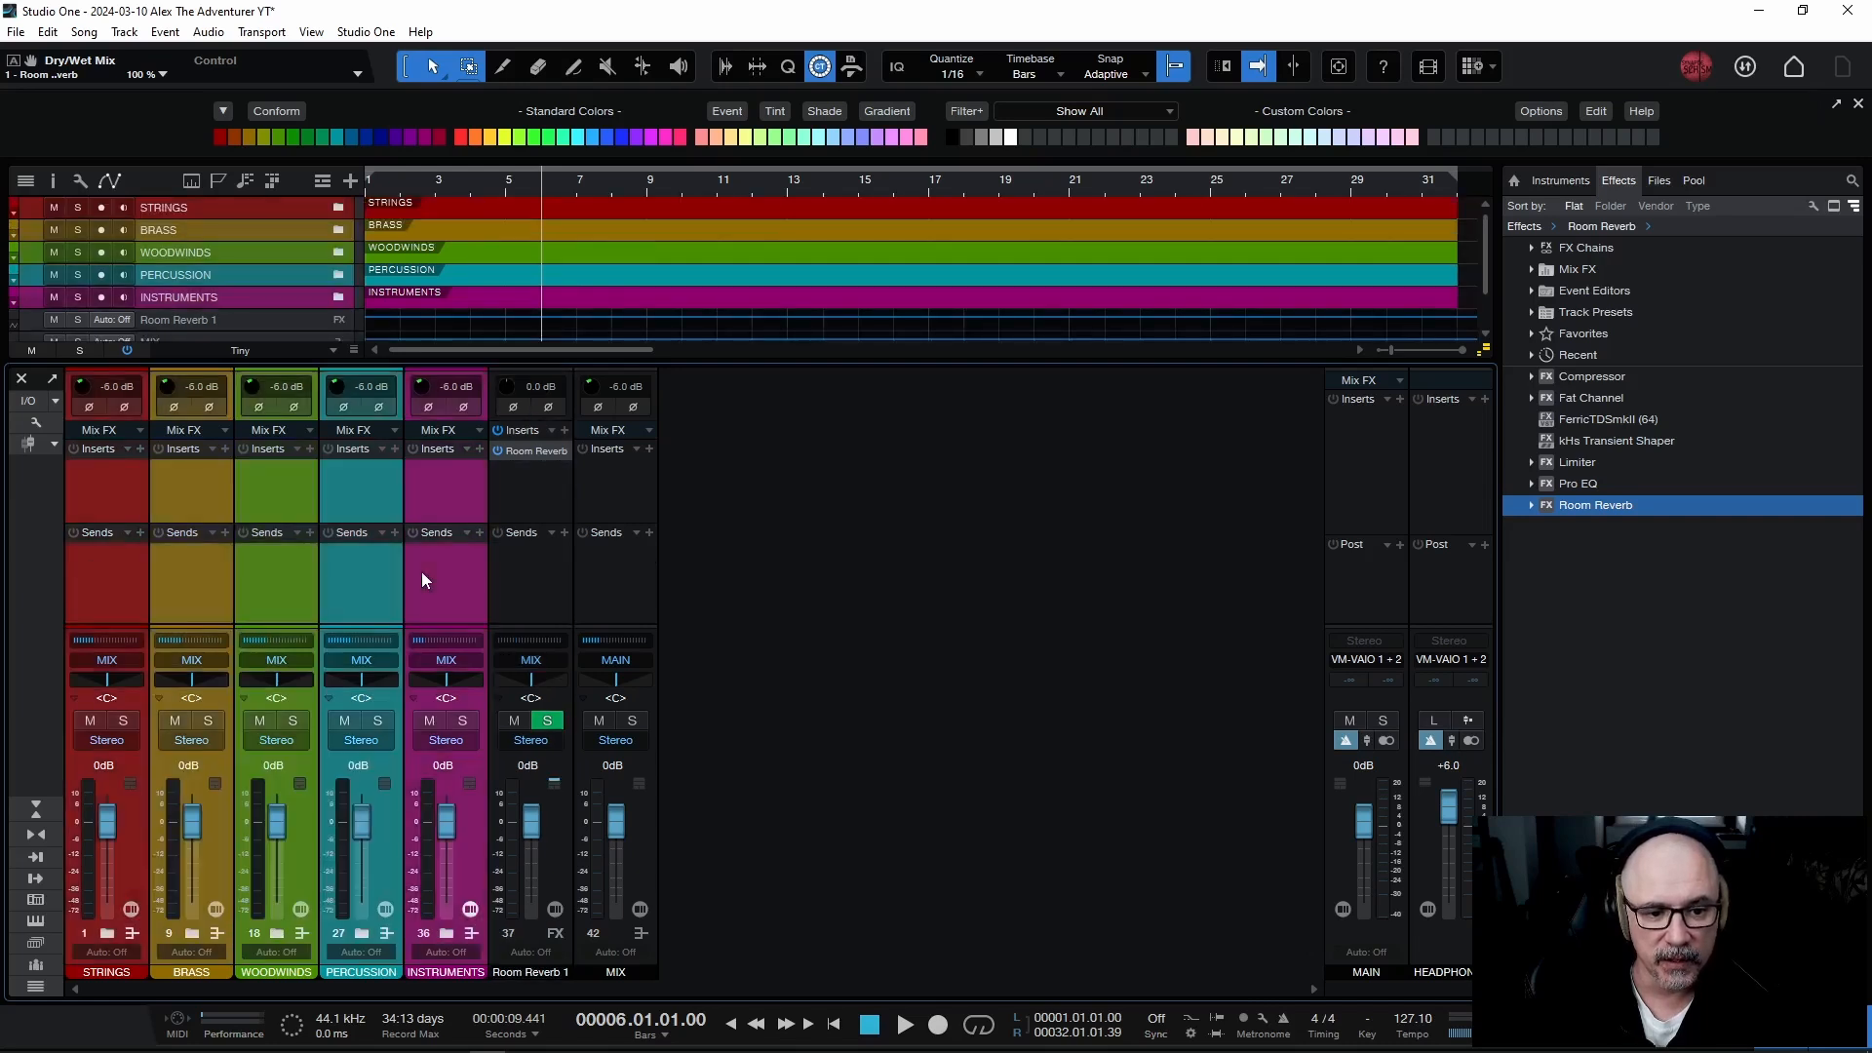
{"action": "left_click", "coordinate": [479, 535]}
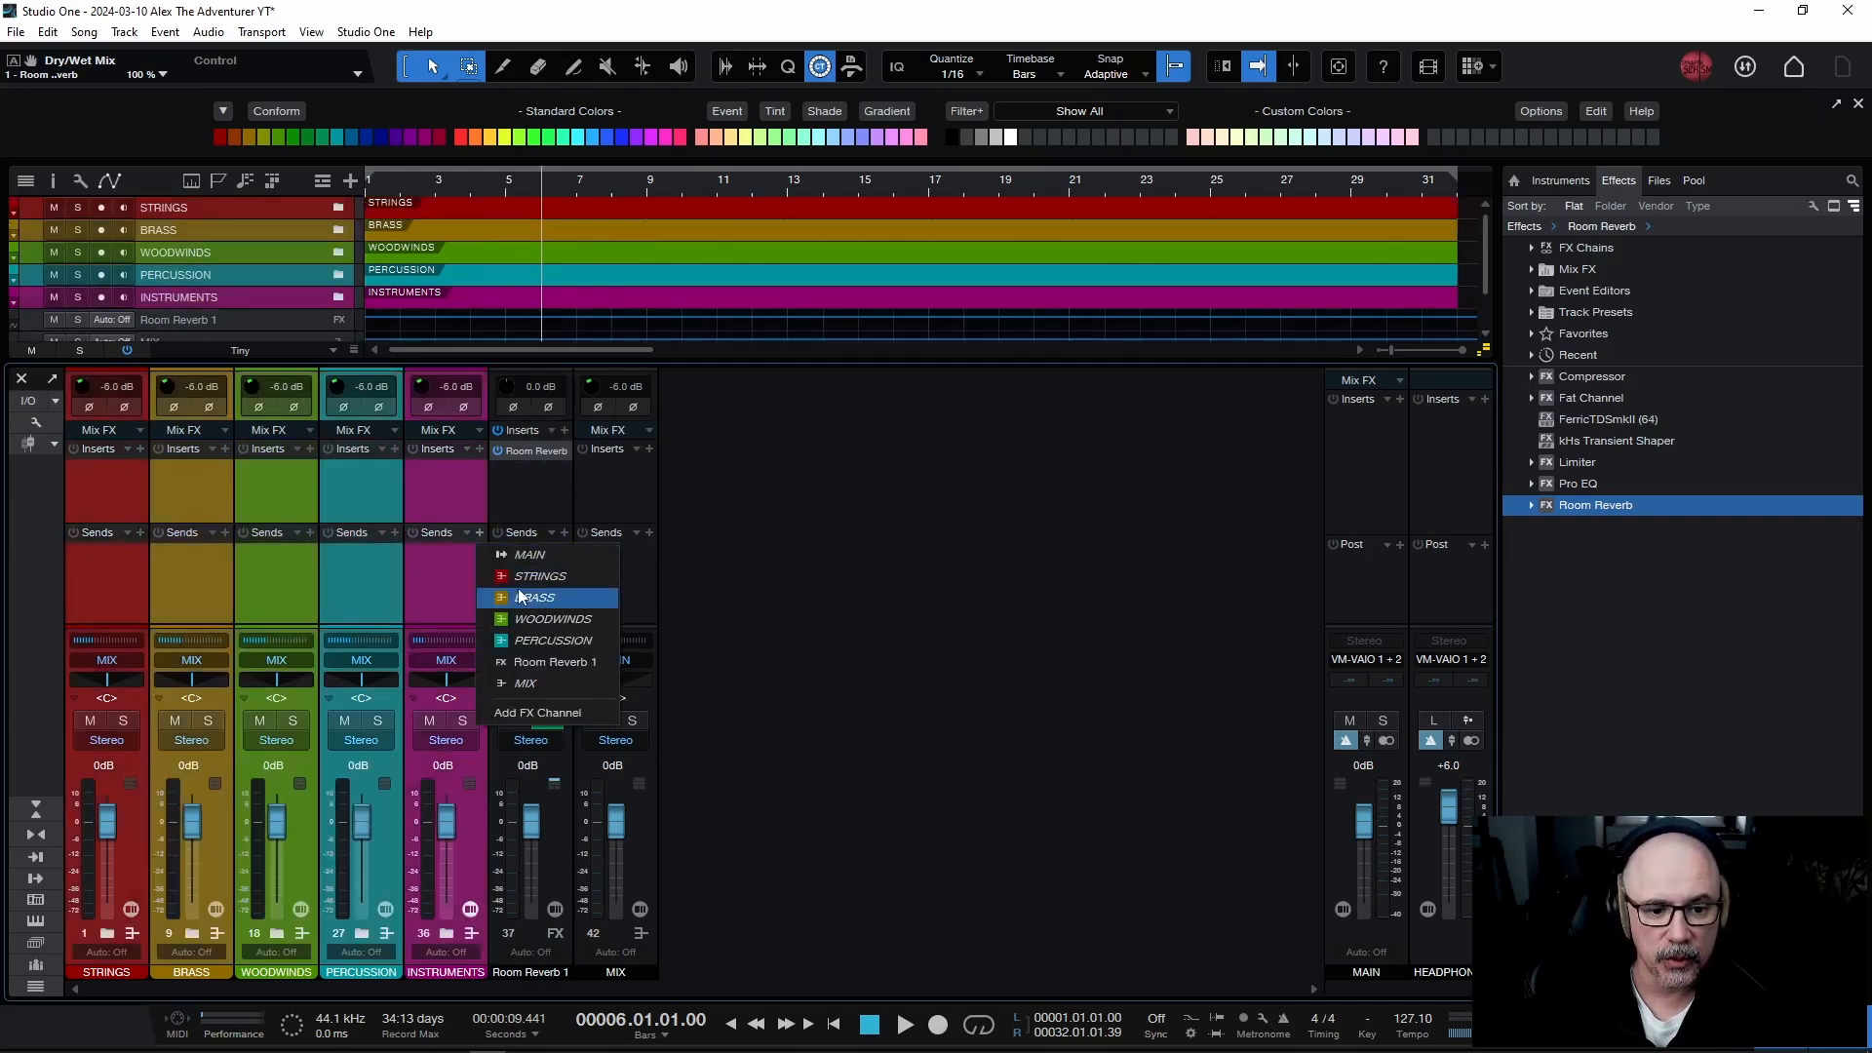
{"action": "left_click", "coordinate": [536, 665]}
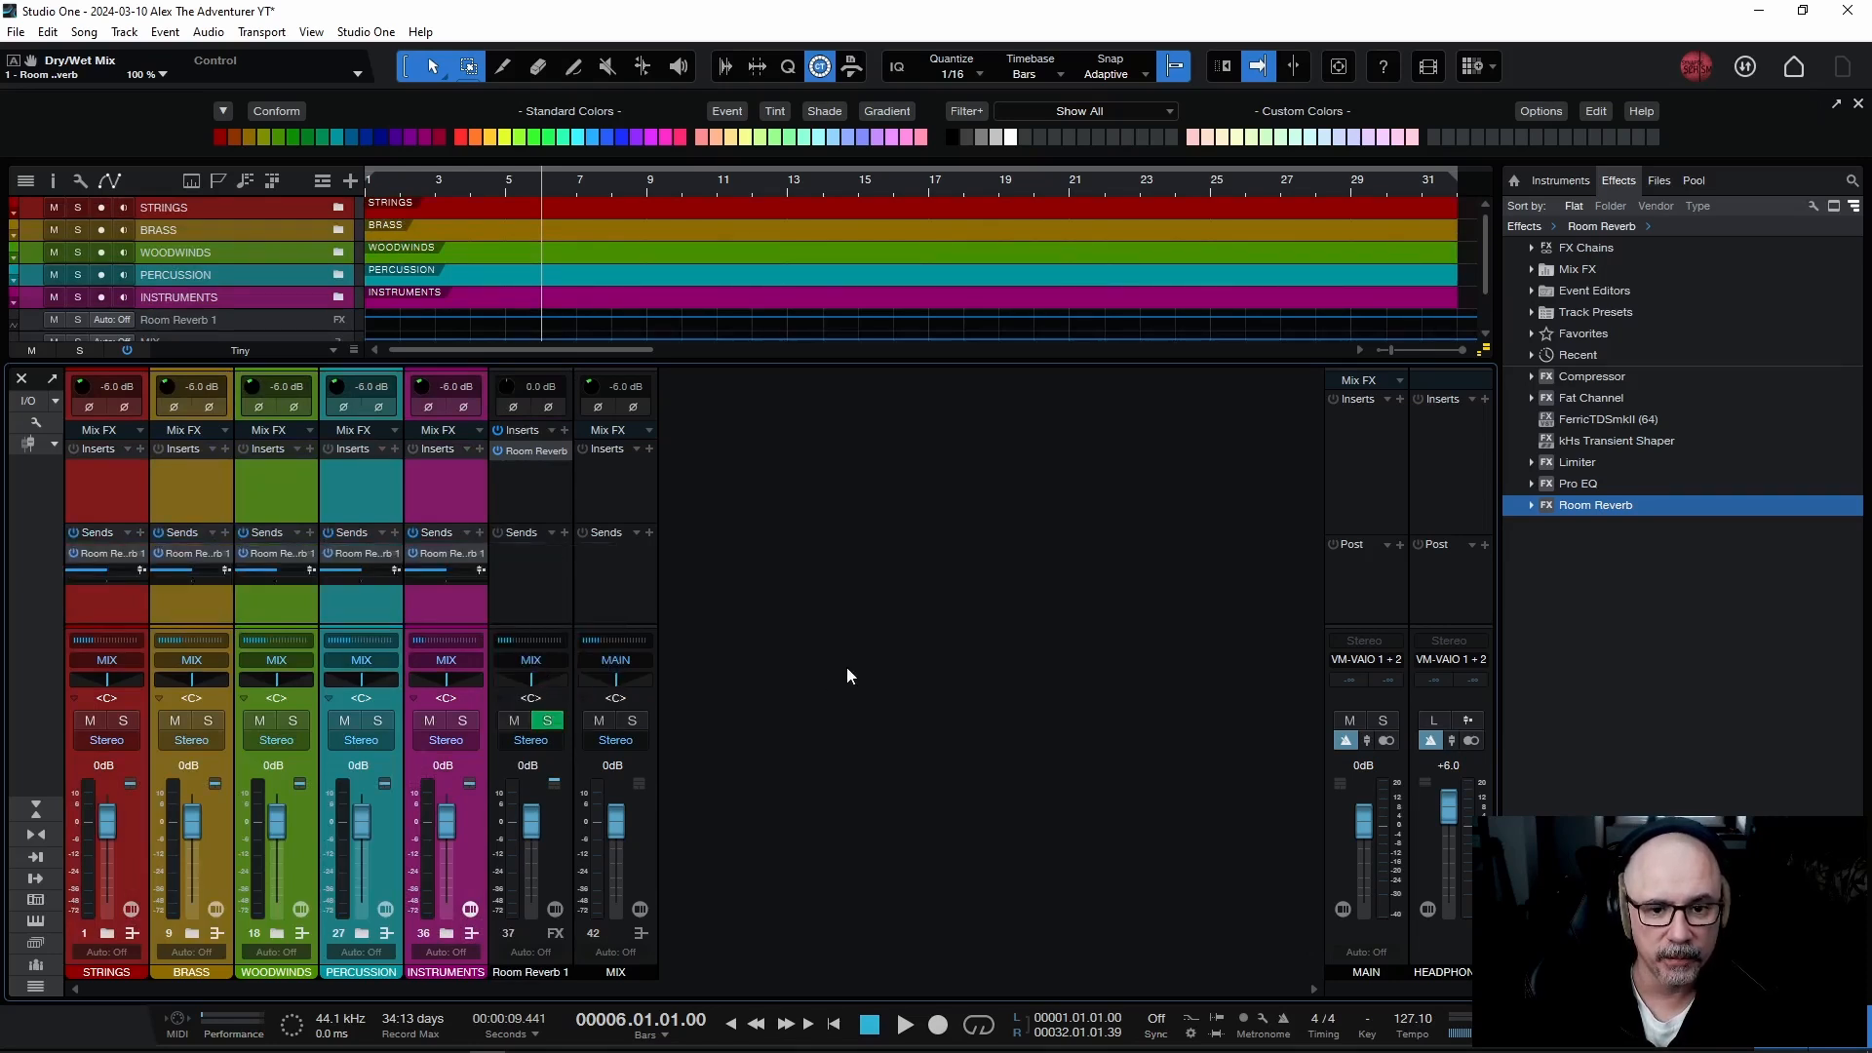
Open the Room Reverb plug-in's editor and move its window clear of the mixer channels.
{"action": "left_click", "coordinate": [530, 497]}
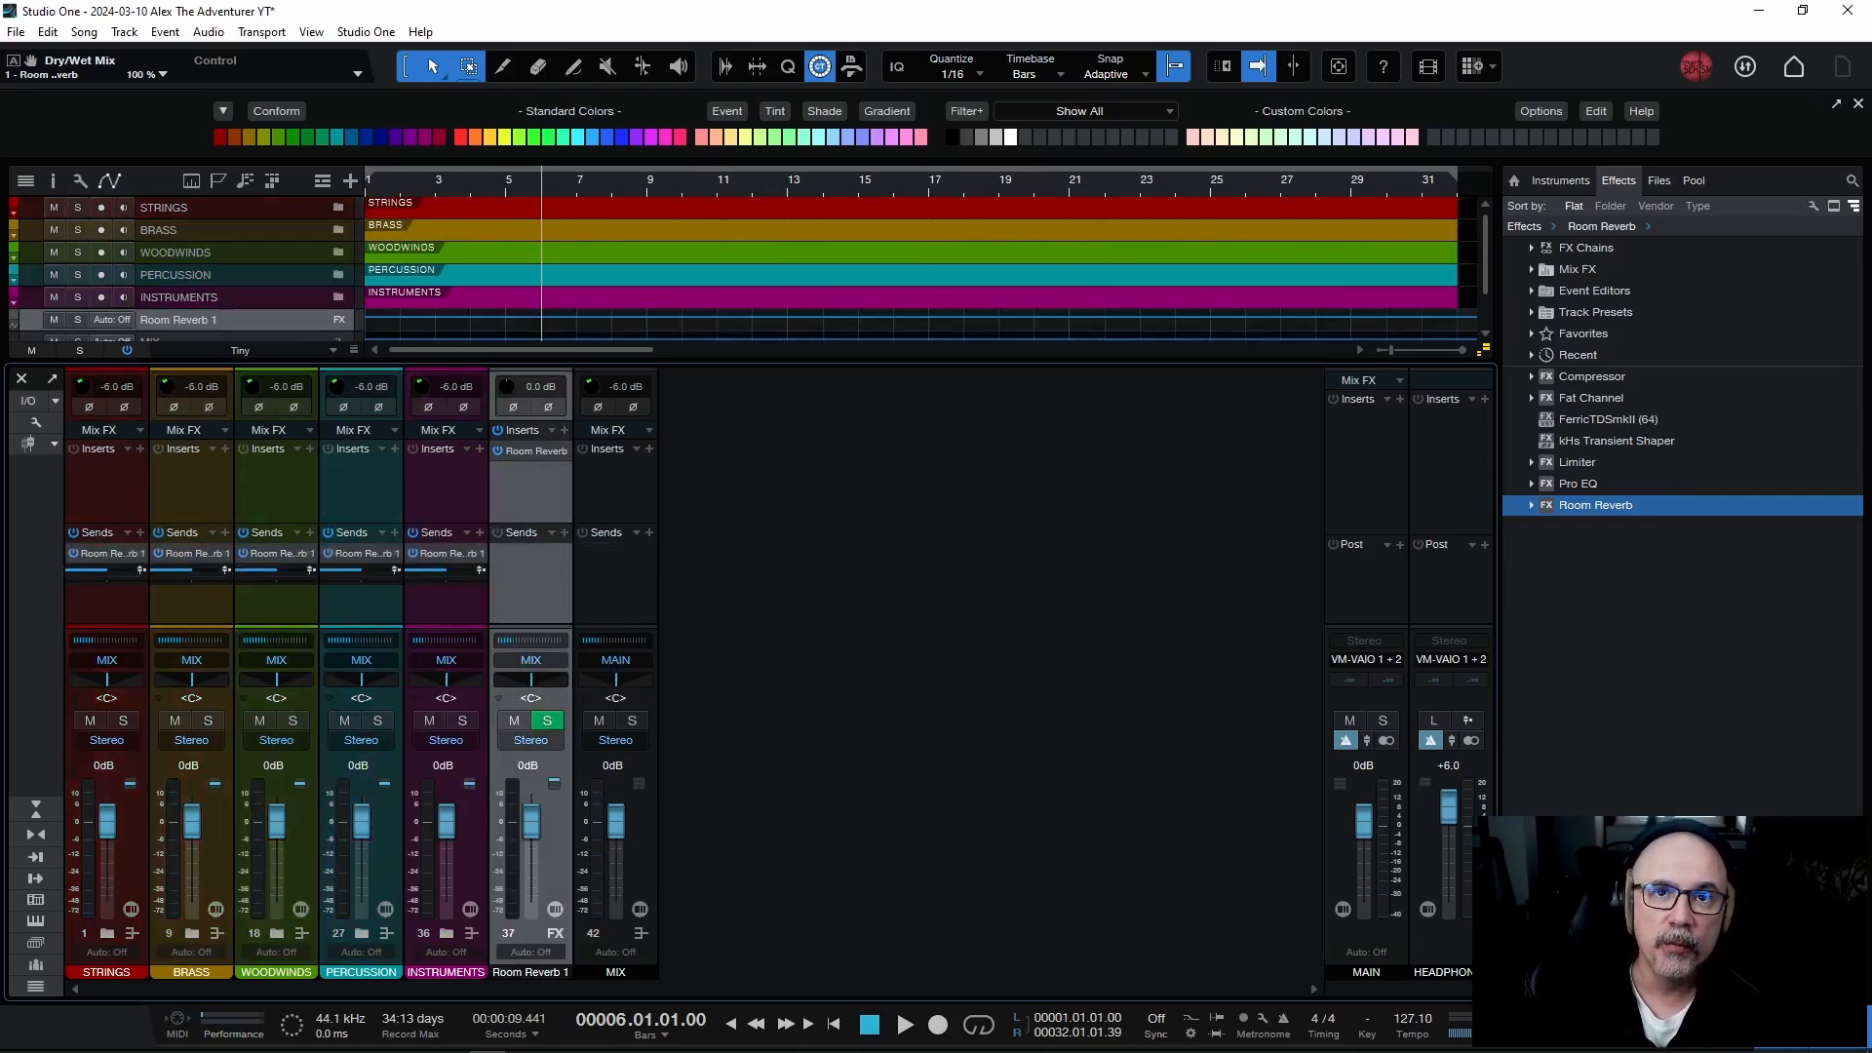
{"action": "double_click", "coordinate": [535, 452]}
{"action": "left_click_drag", "start_coordinate": [932, 142], "coordinate": [951, 281]}
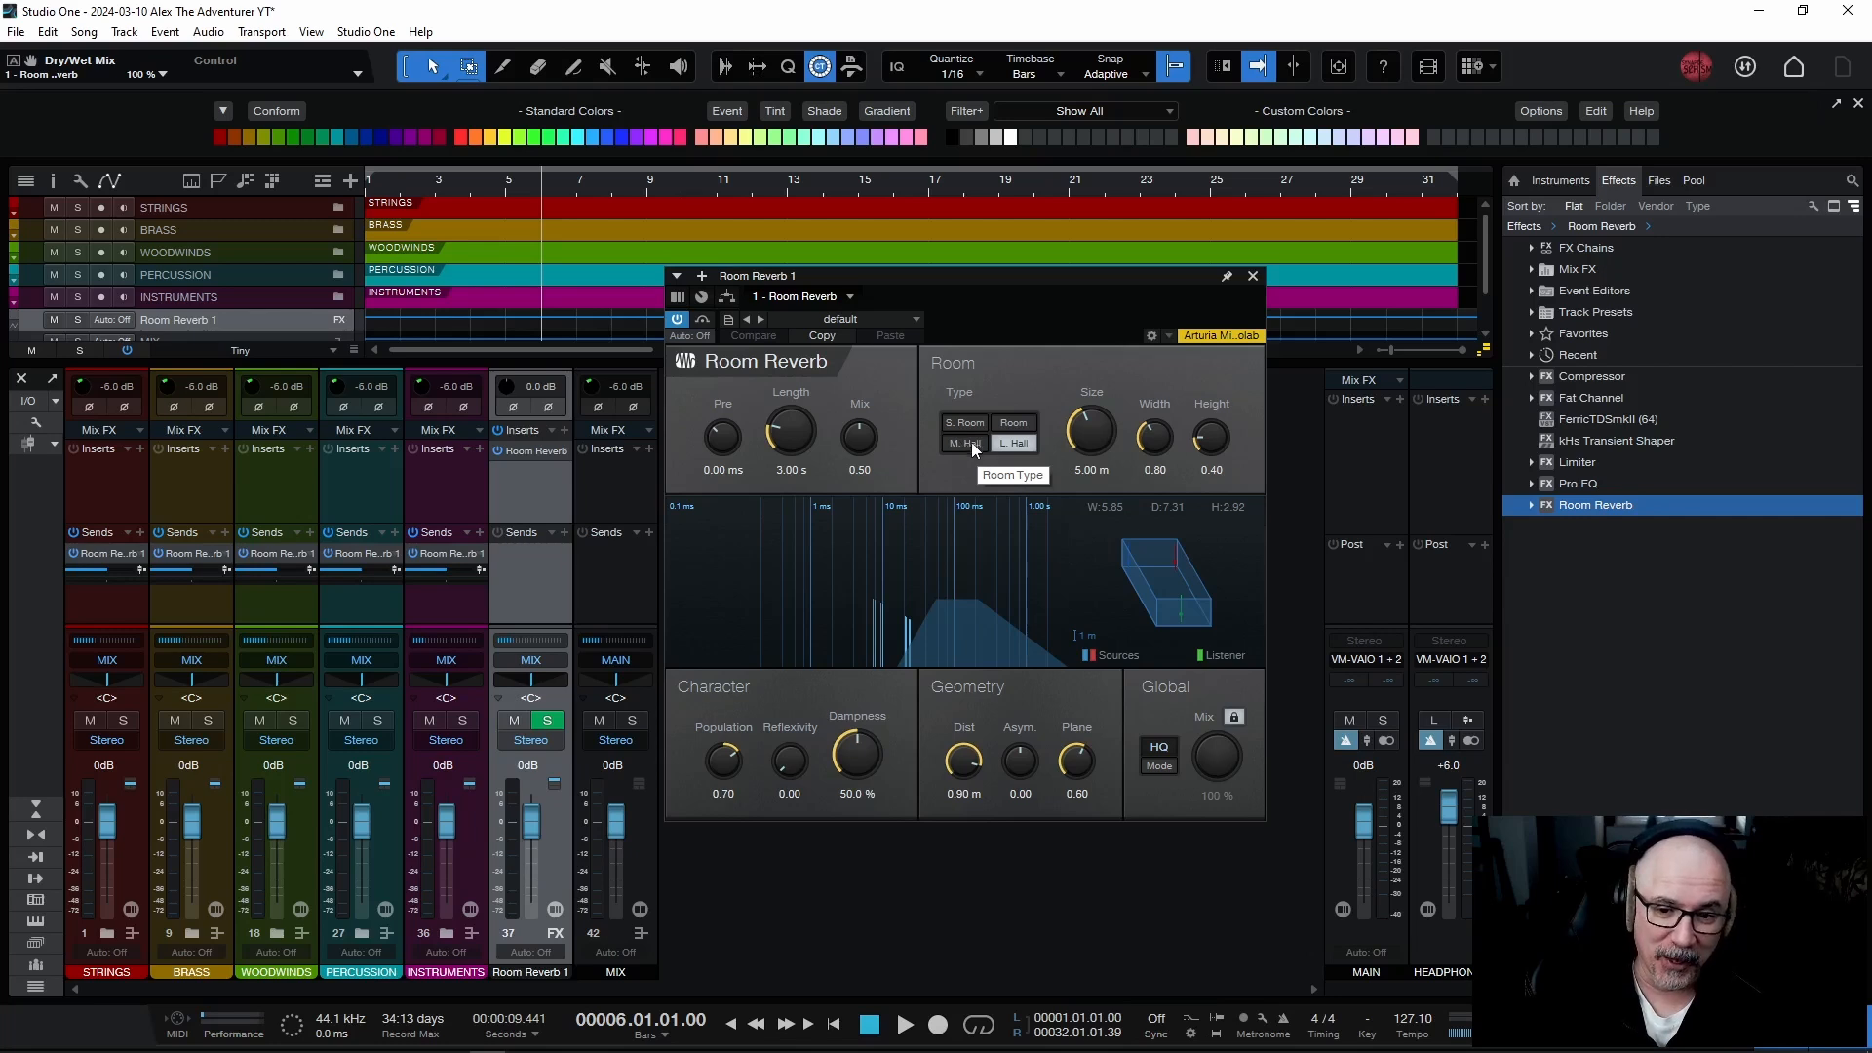
{"action": "left_click_drag", "start_coordinate": [991, 273], "coordinate": [1027, 257]}
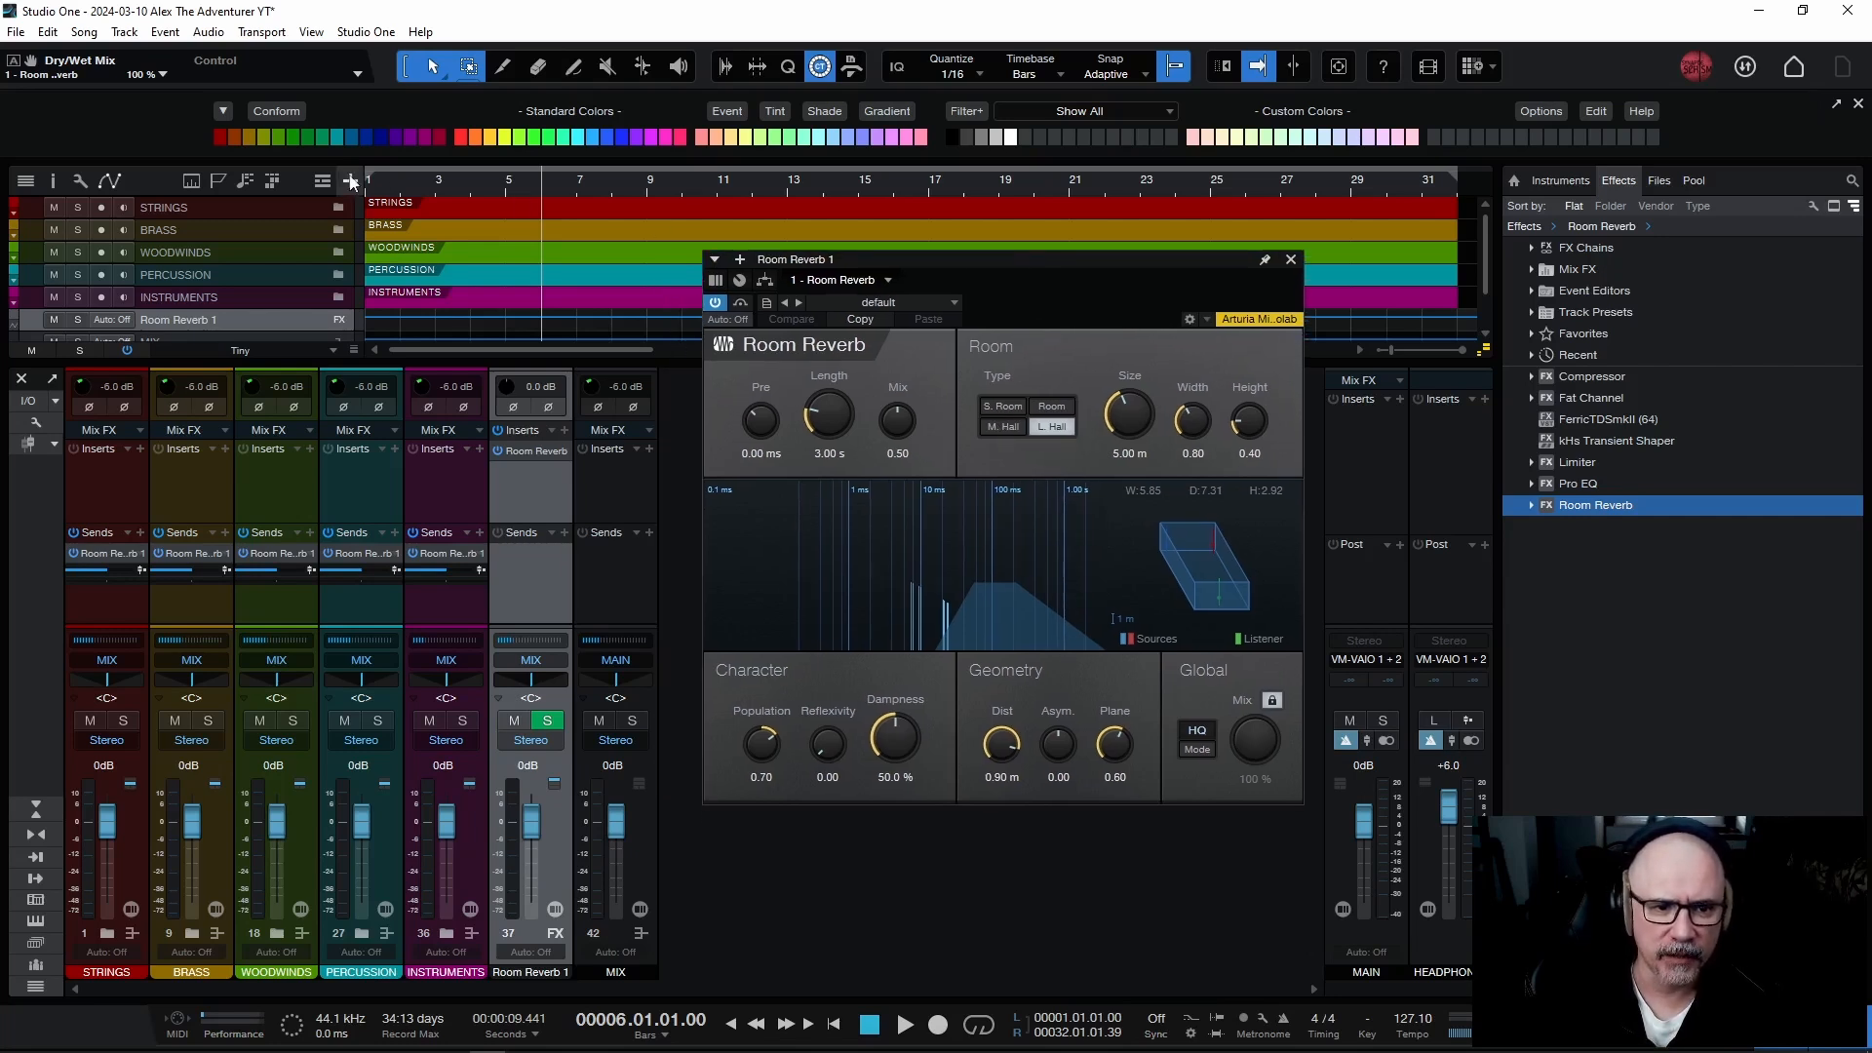
Play the song from the start, toggling the Room Reverb channel's mute to compare the mix with and without reverb.
{"action": "key", "text": "Home"}
{"action": "key", "text": "space"}
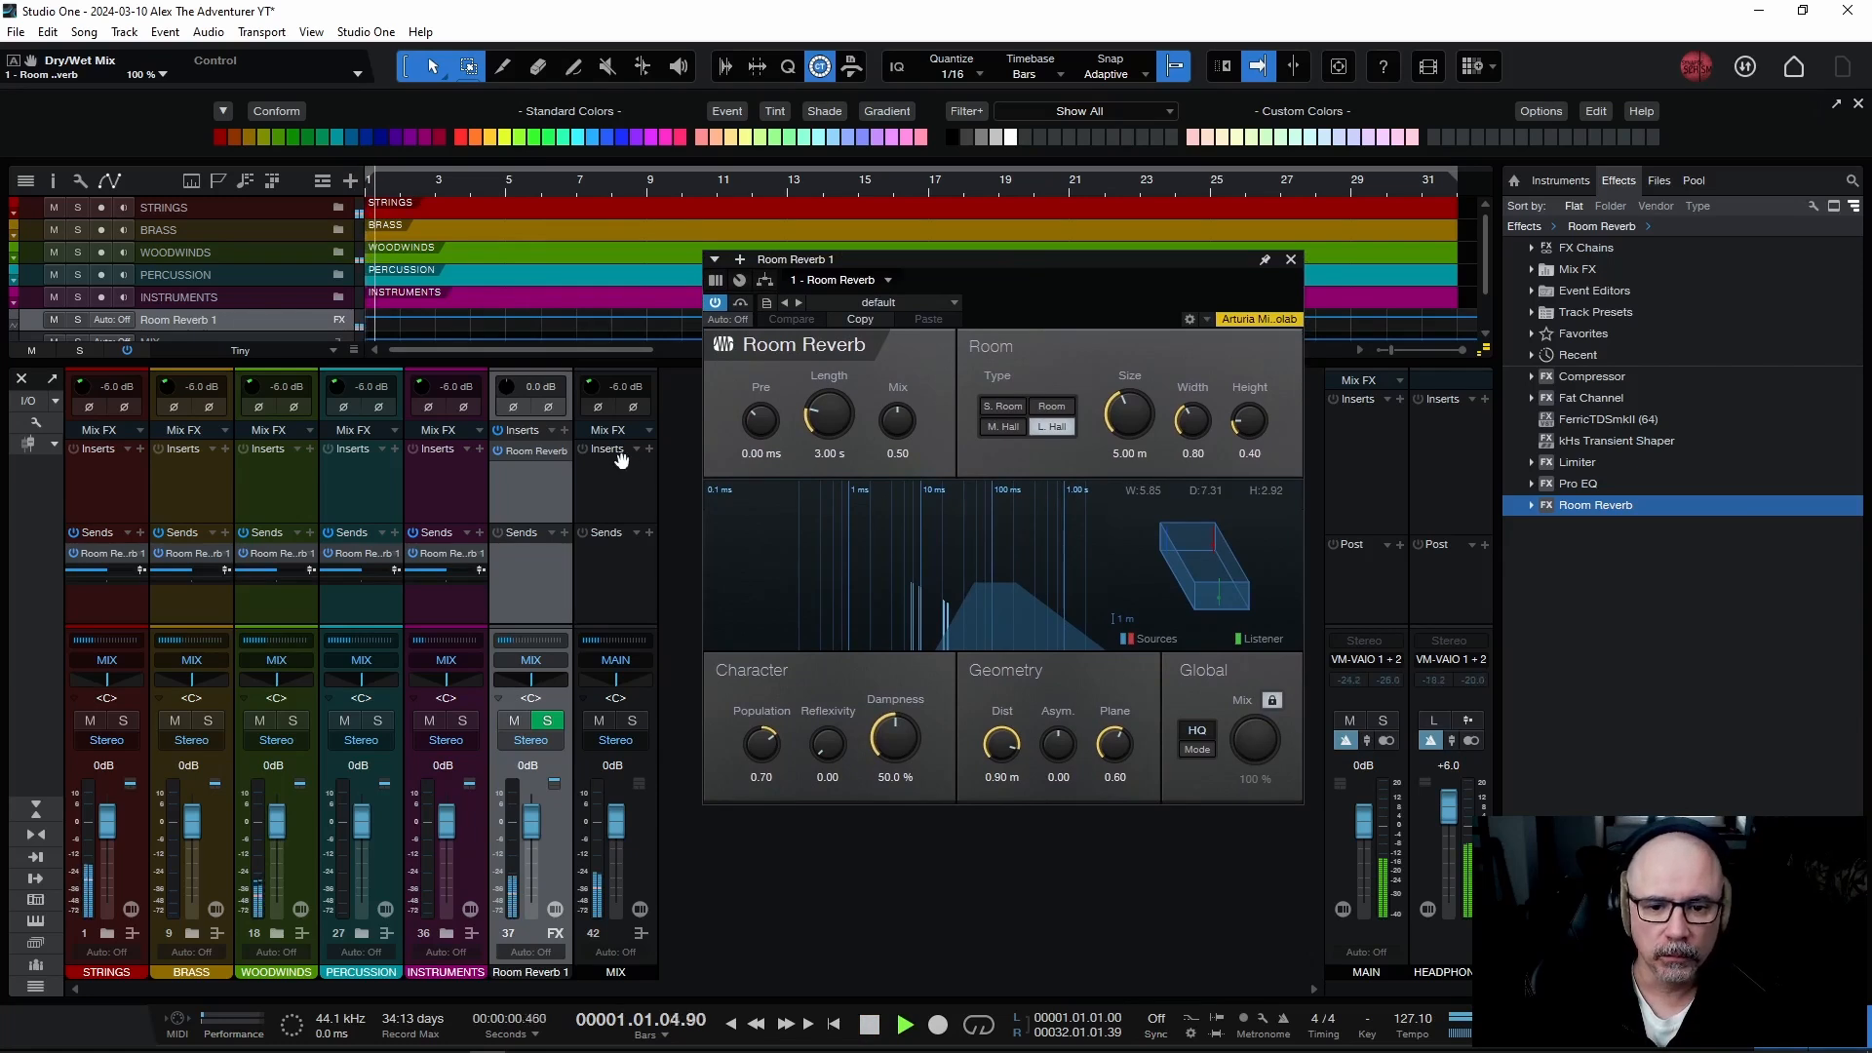
{"action": "key", "text": "space"}
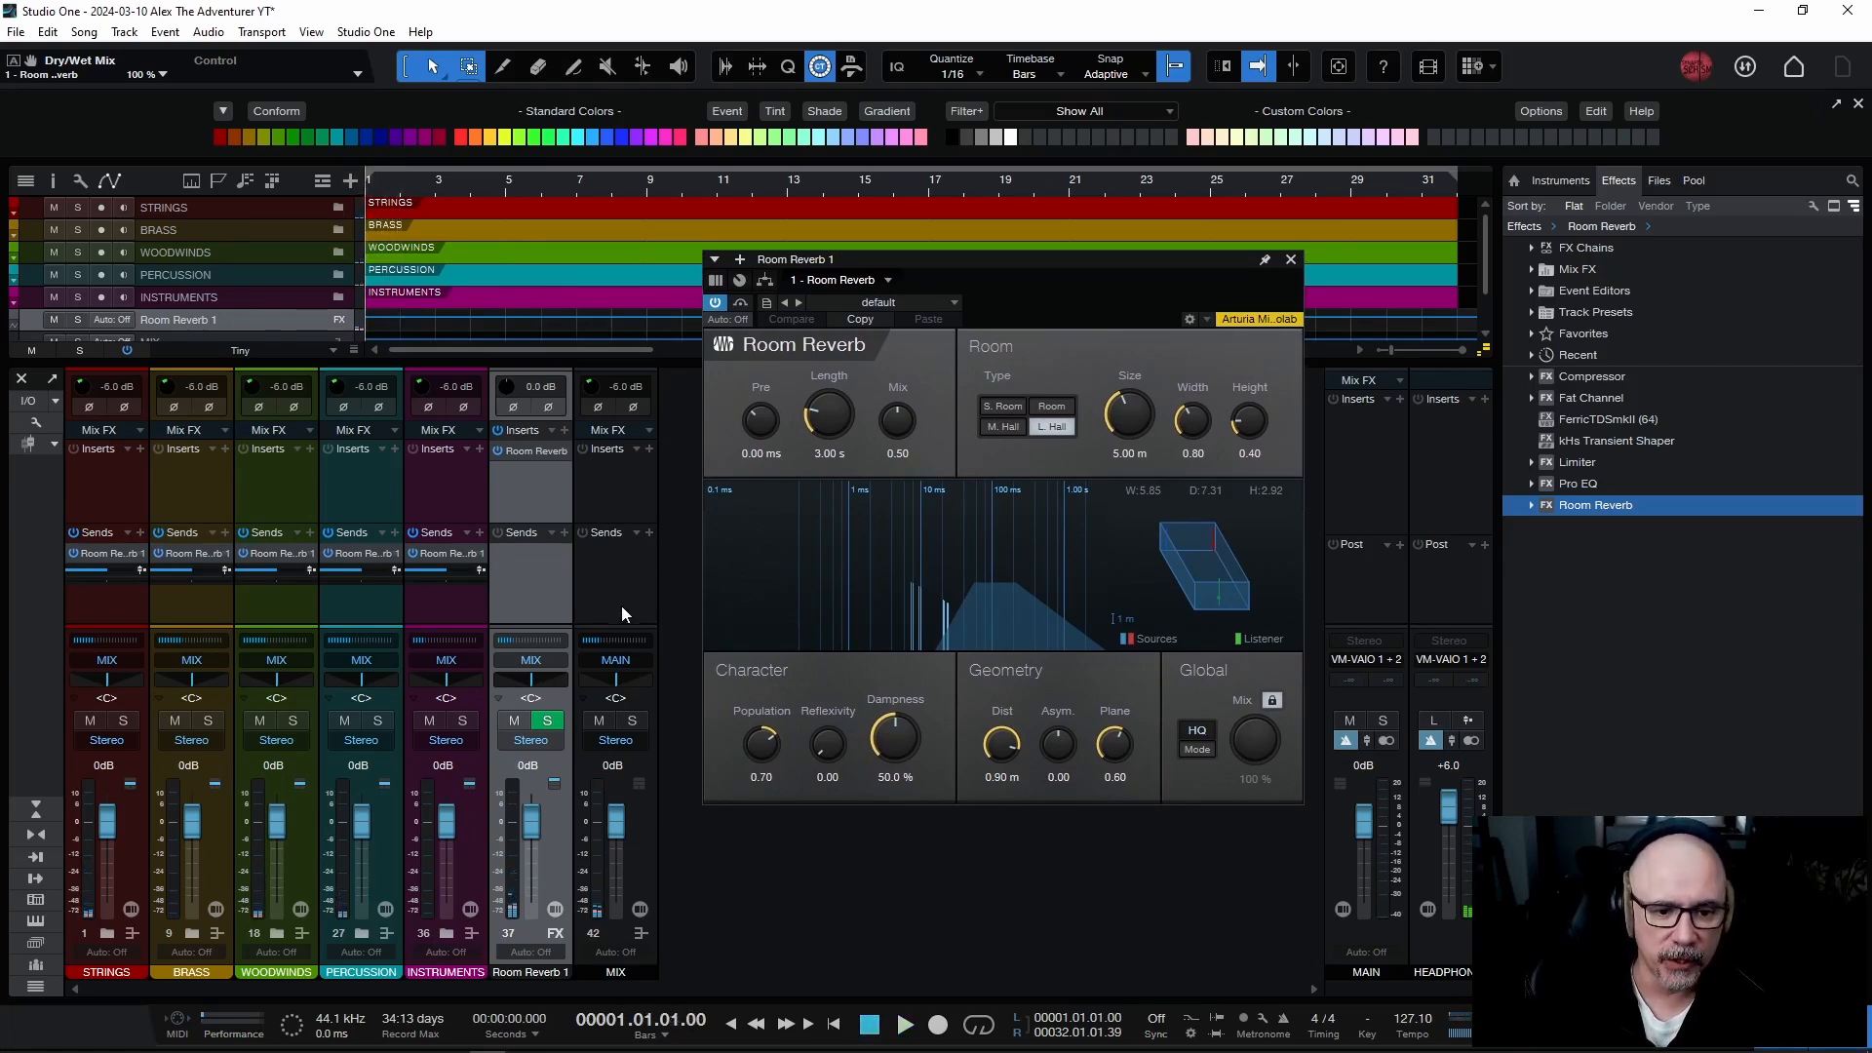
{"action": "key", "text": "space"}
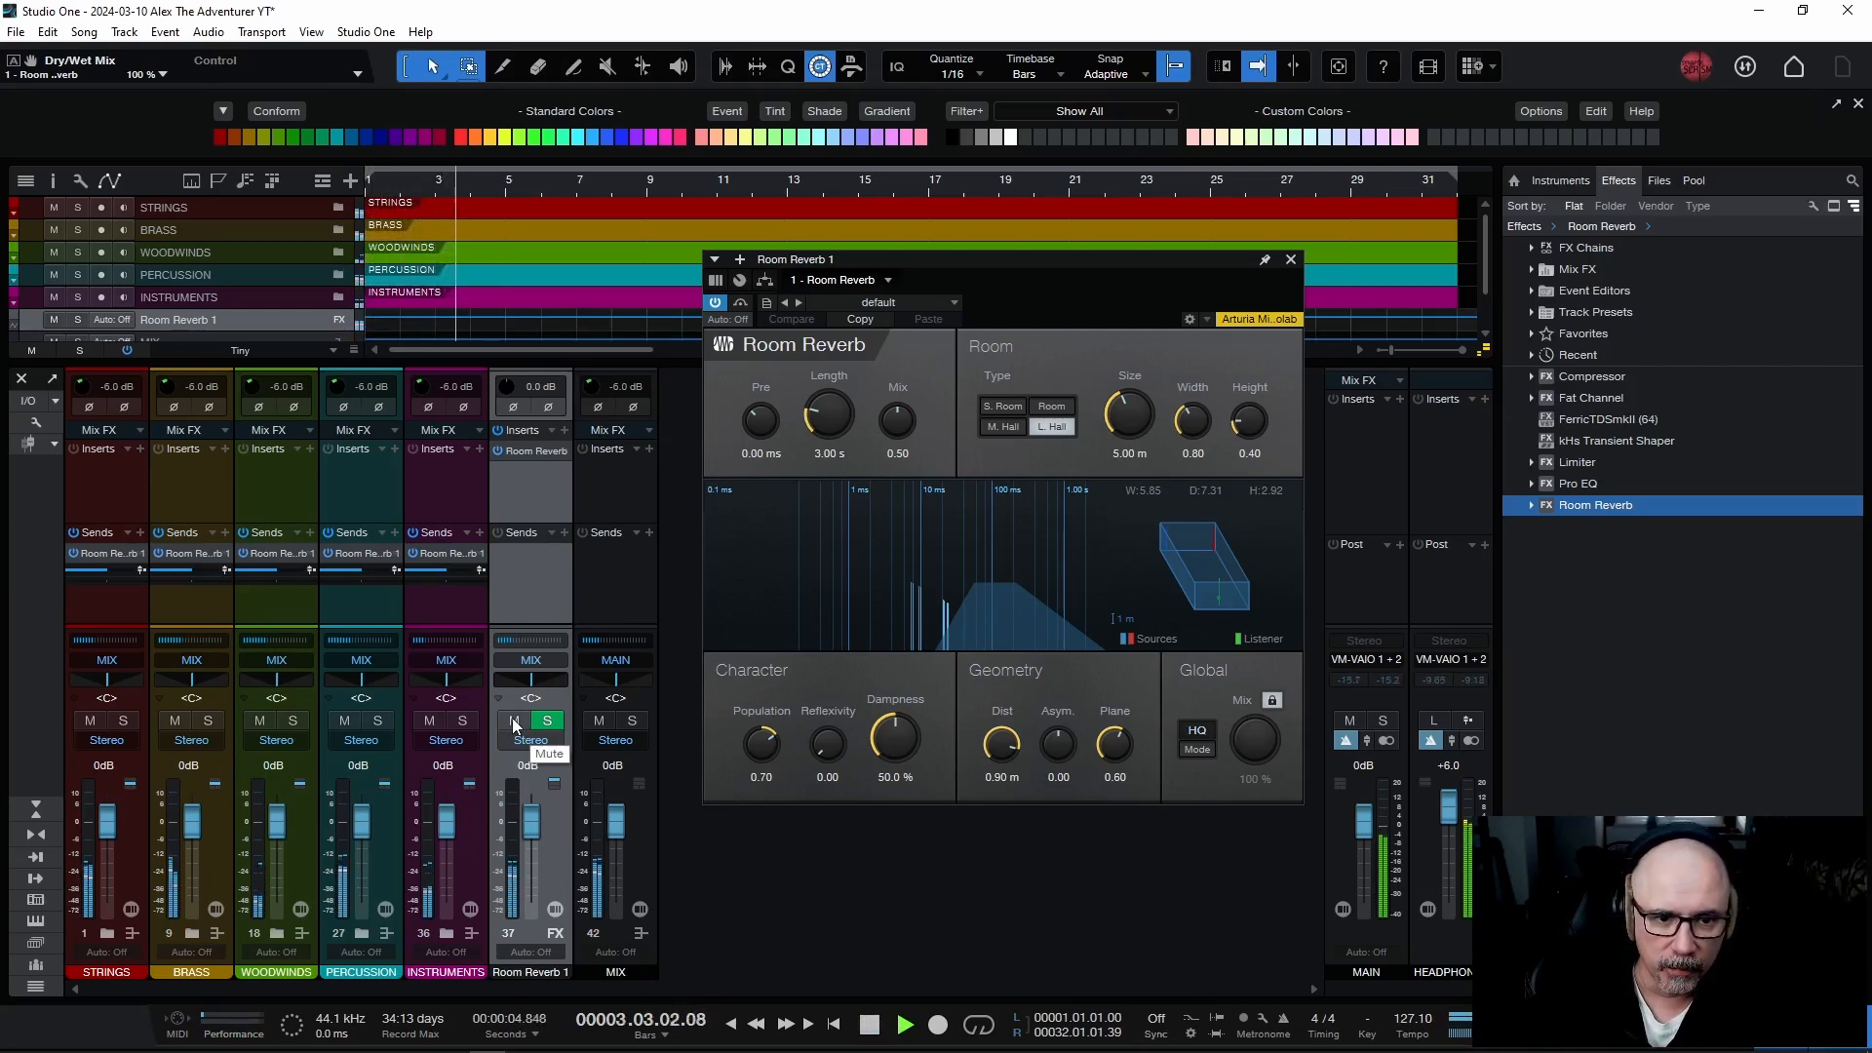
{"action": "left_click", "coordinate": [513, 722]}
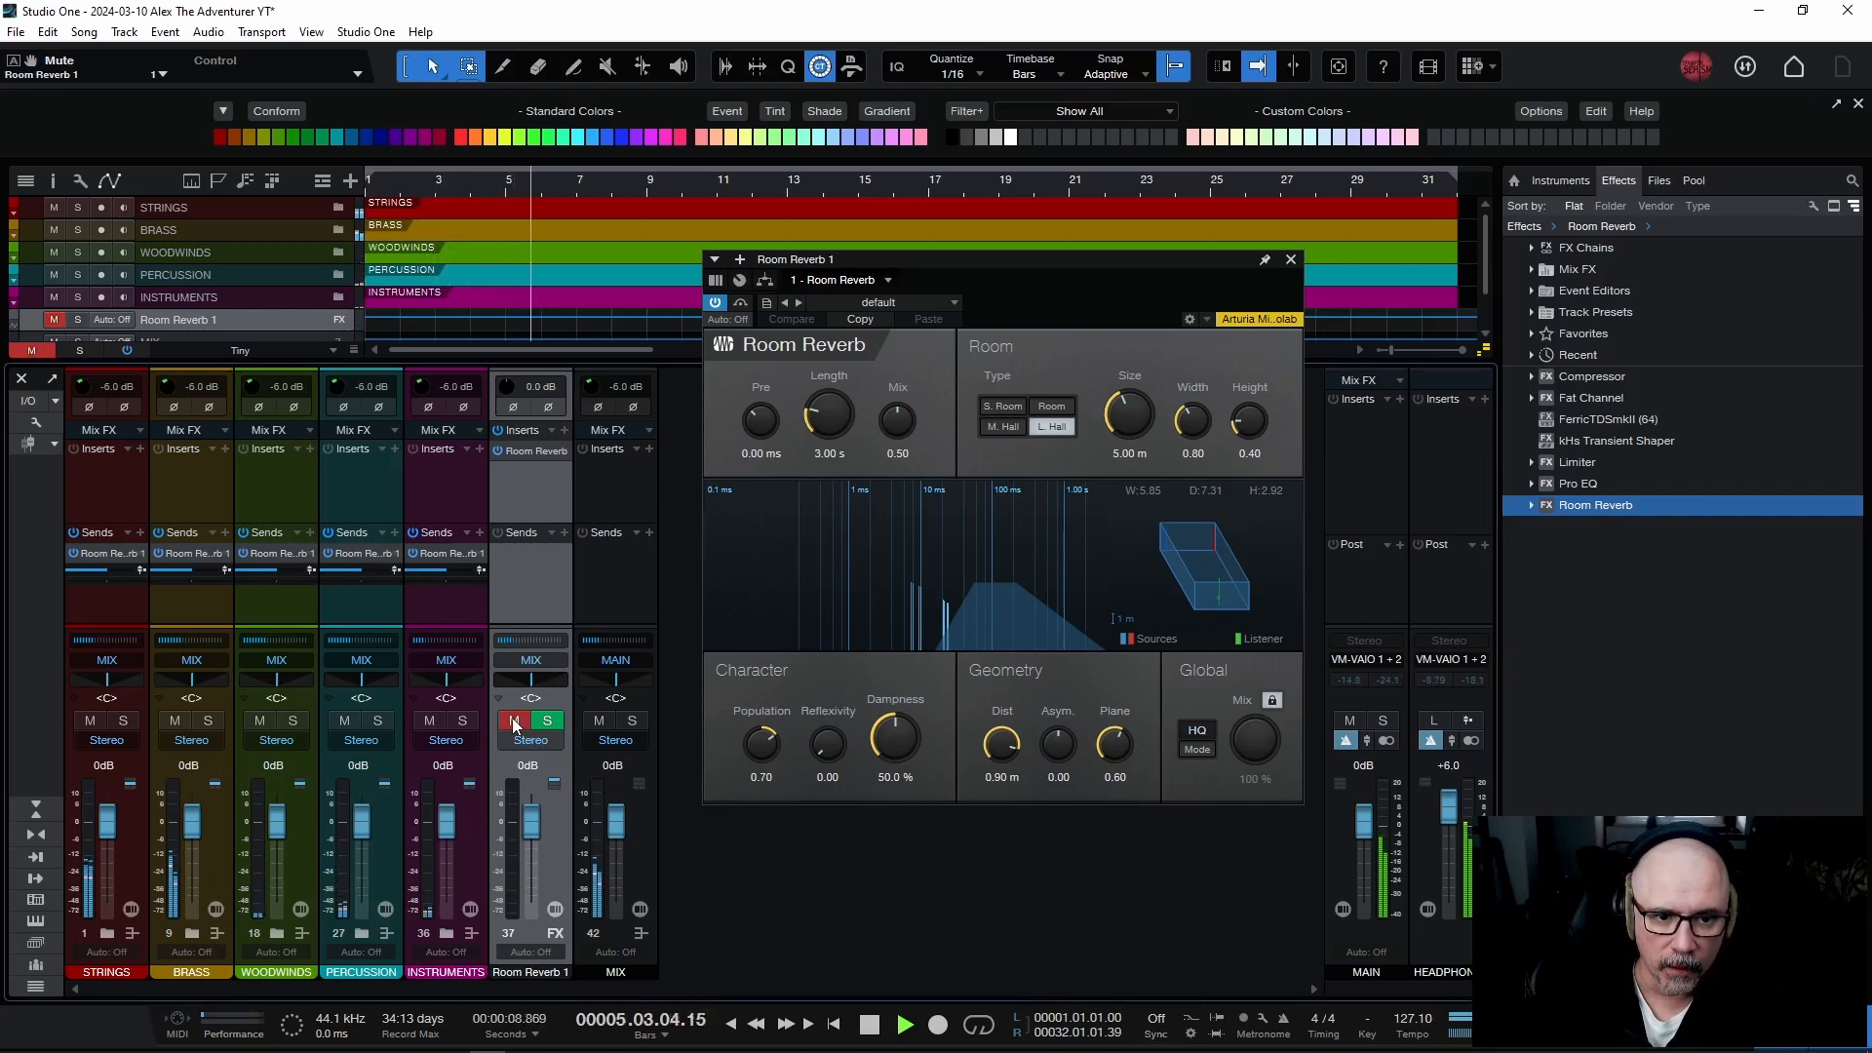
{"action": "left_click", "coordinate": [514, 722]}
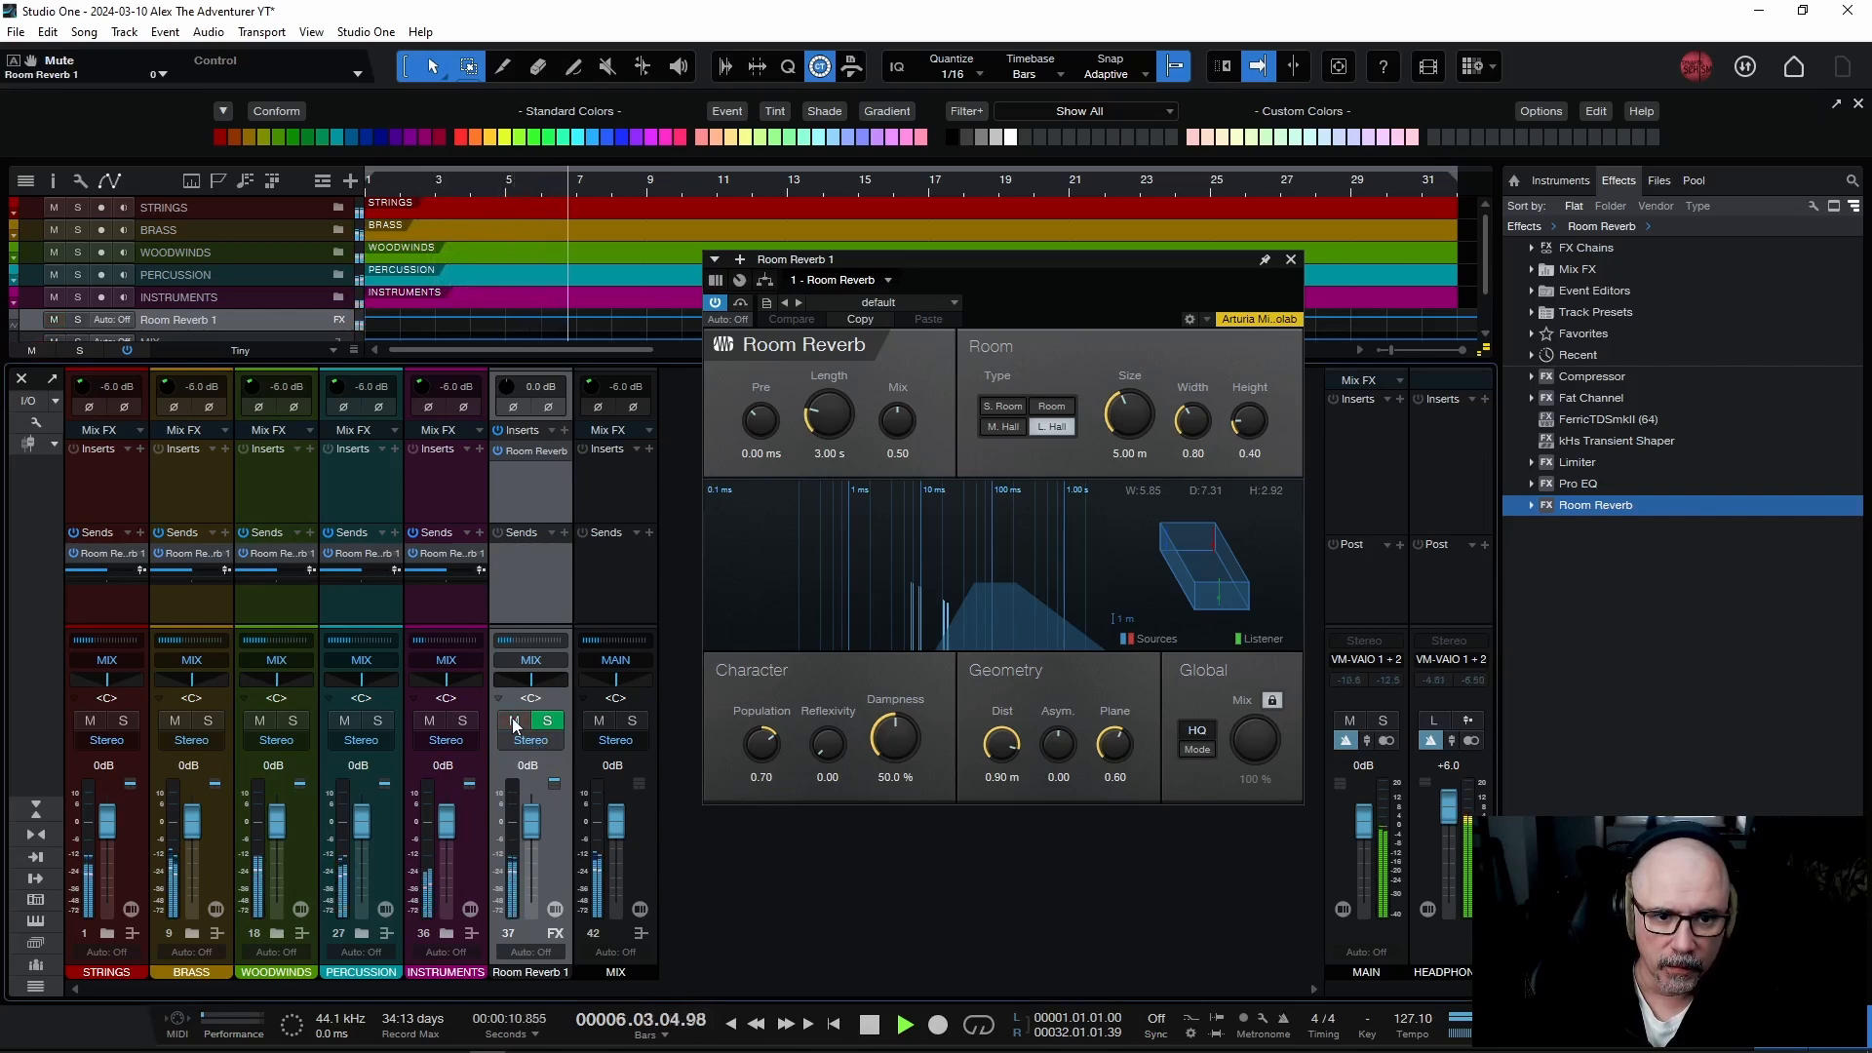
{"action": "left_click", "coordinate": [513, 723]}
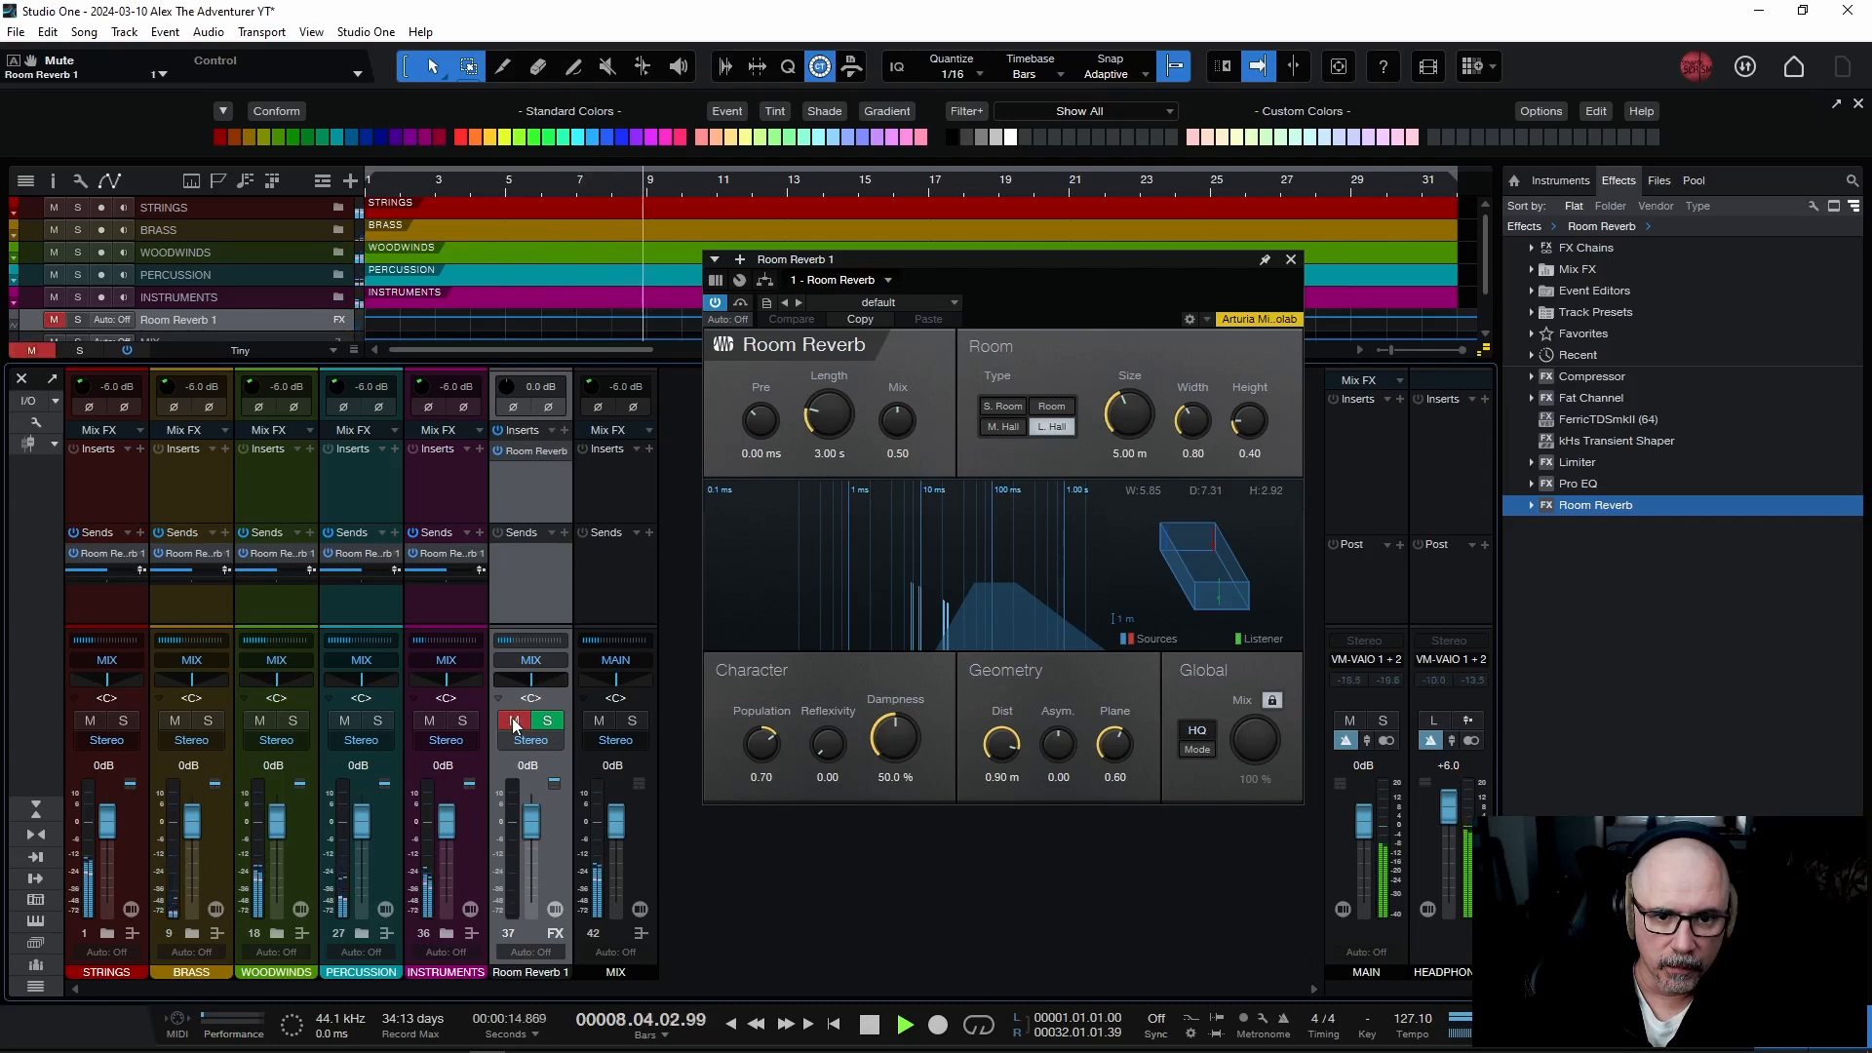
{"action": "left_click", "coordinate": [514, 723]}
{"action": "left_click", "coordinate": [513, 722]}
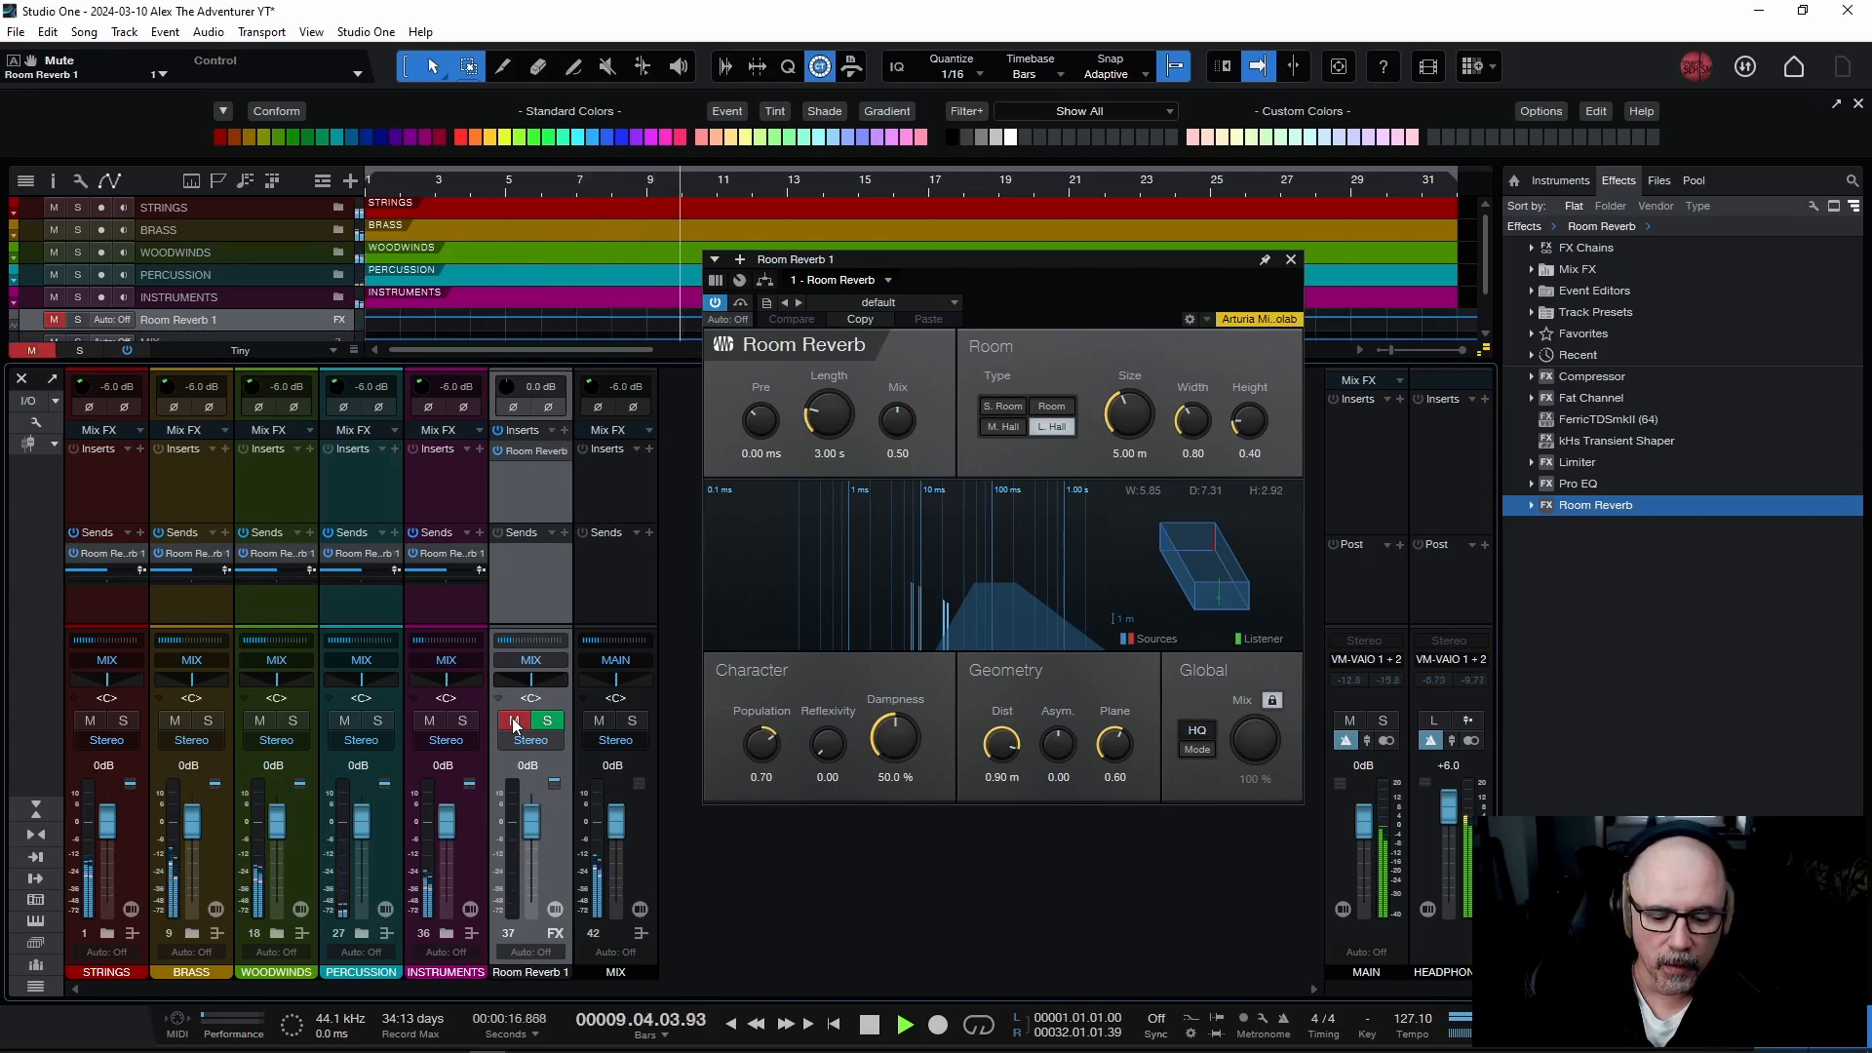
{"action": "key", "text": "space"}
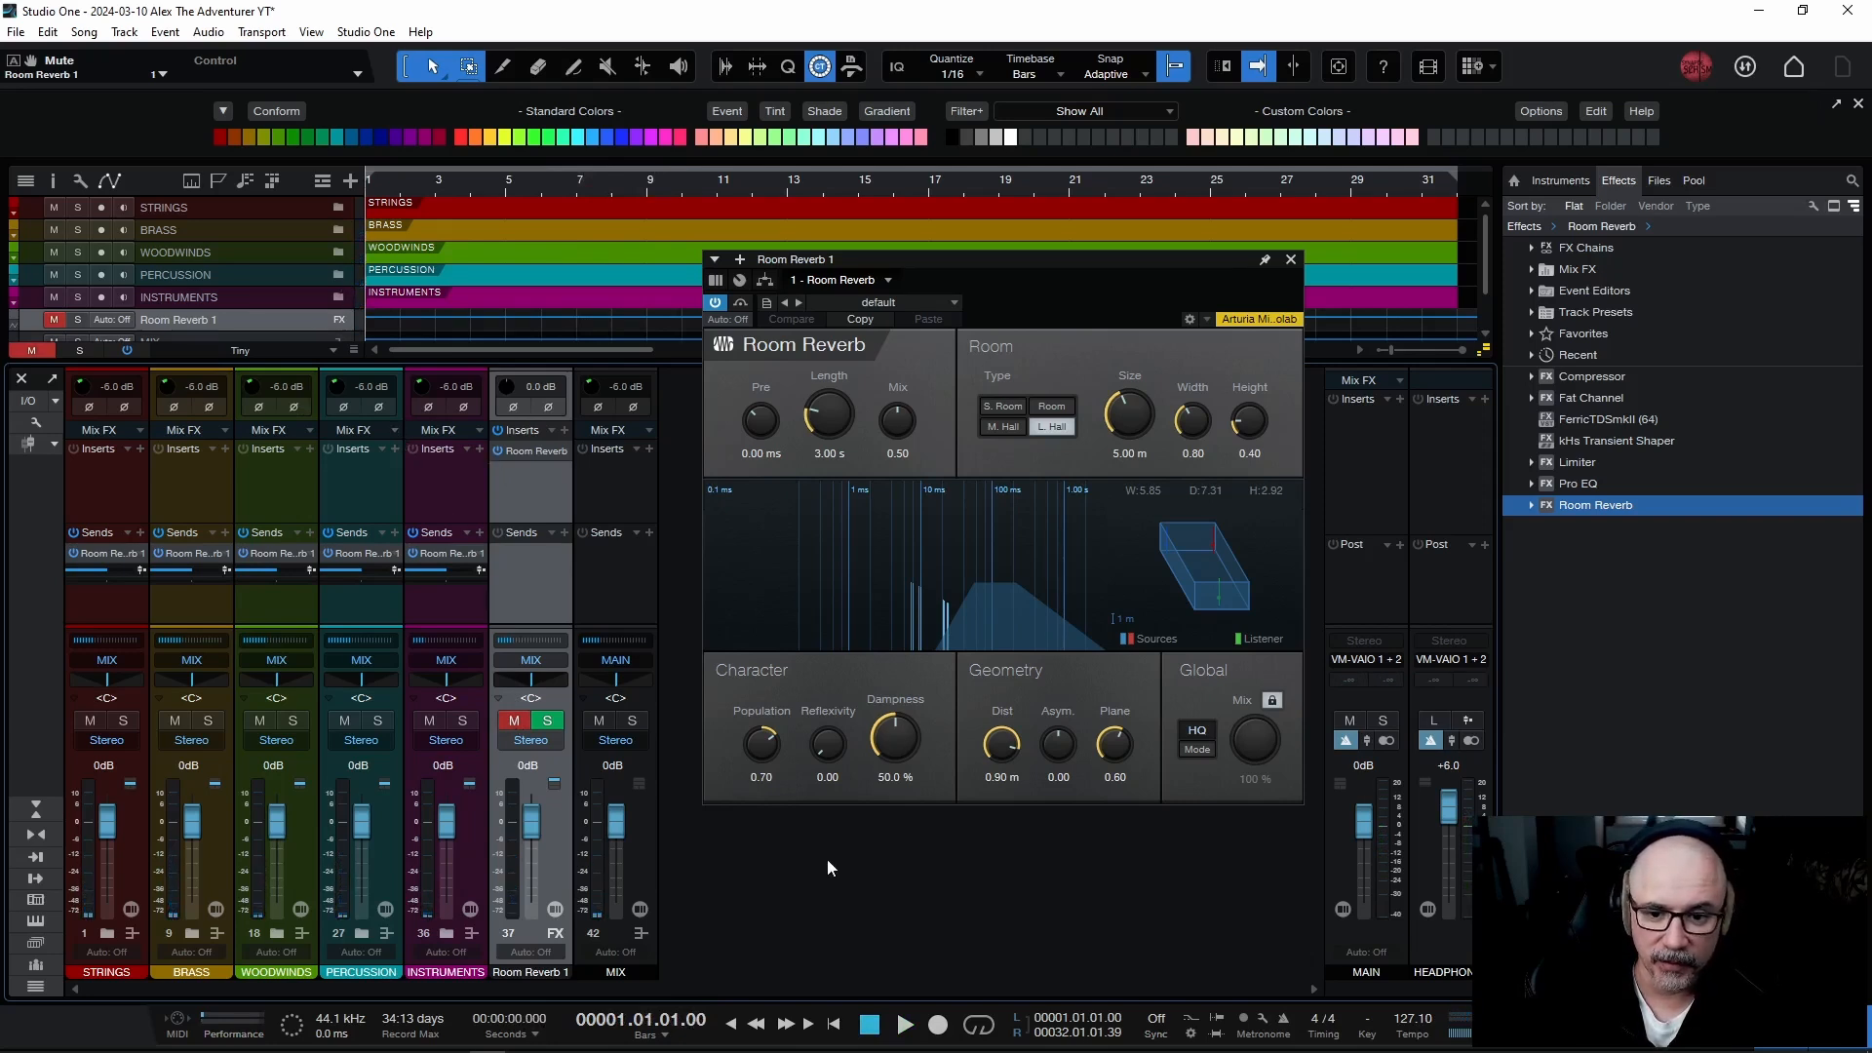
Replay the opening with the reverb channel muted, alternate its mute to compare again, and leave it unmuted.
{"action": "key", "text": "space"}
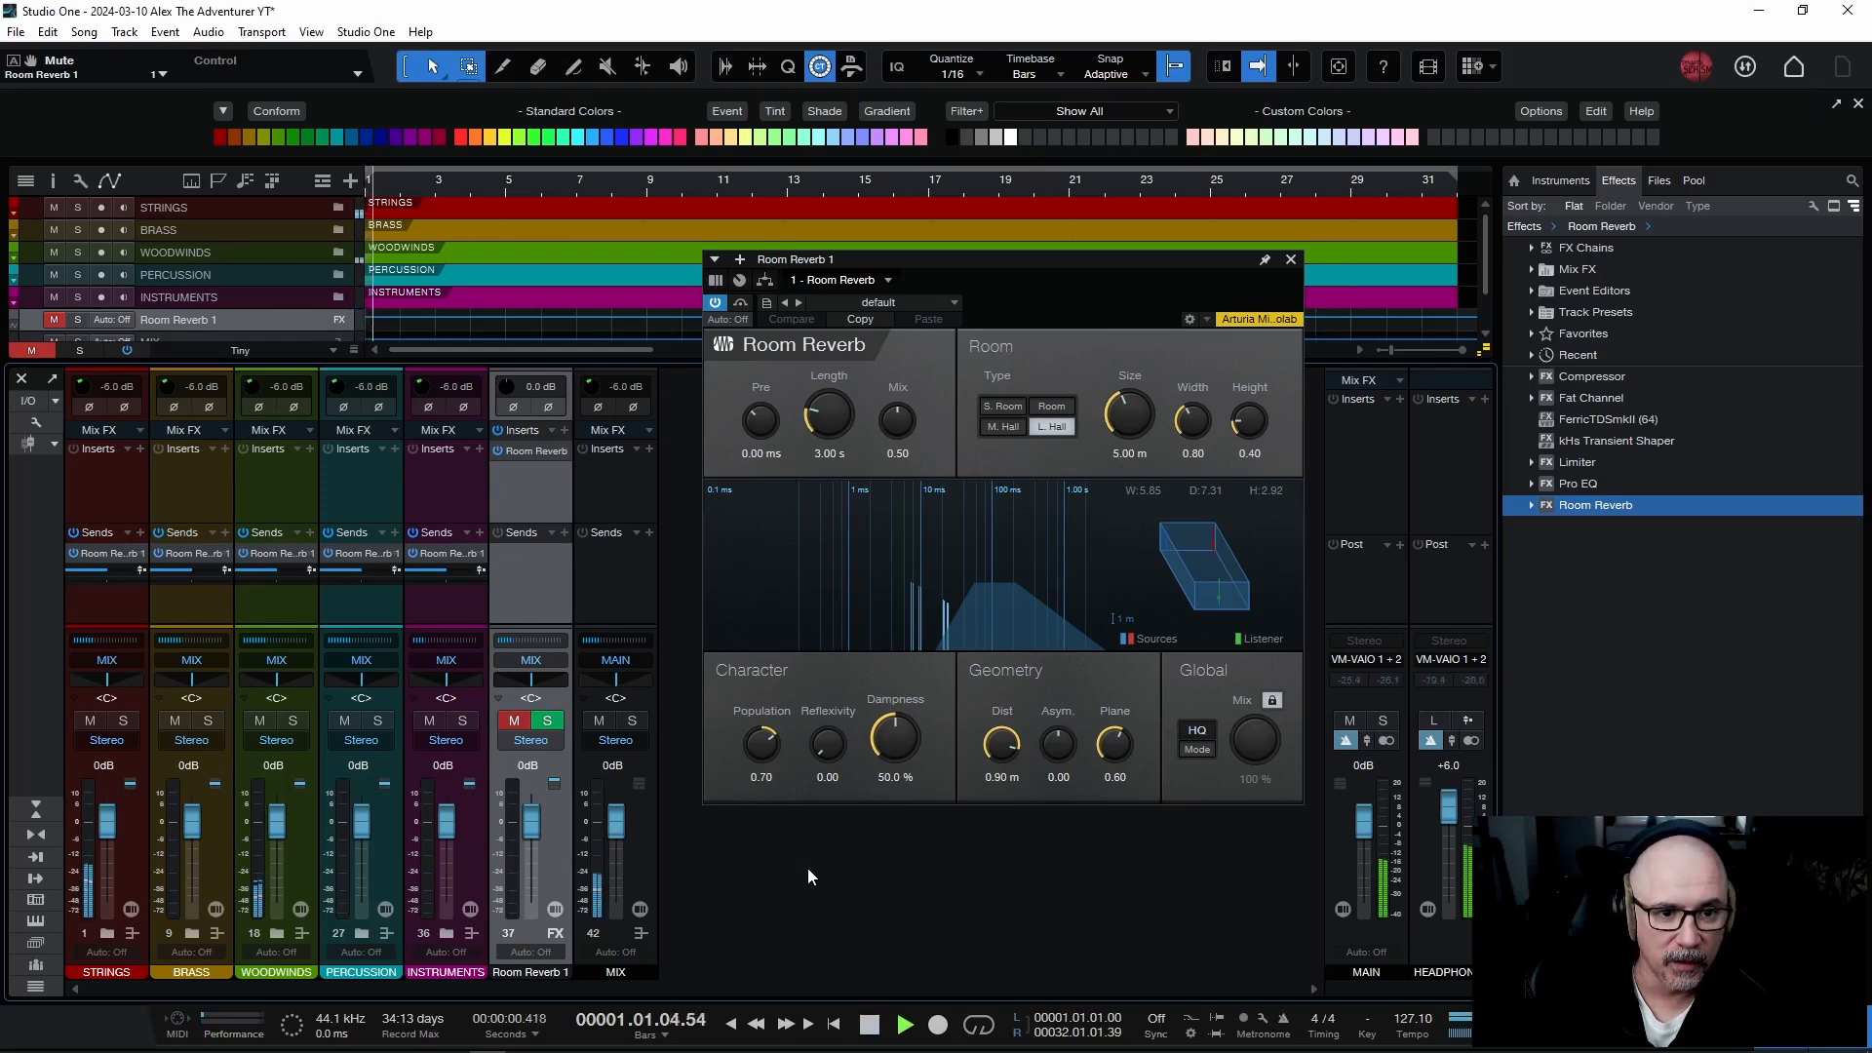
{"action": "left_click", "coordinate": [517, 722]}
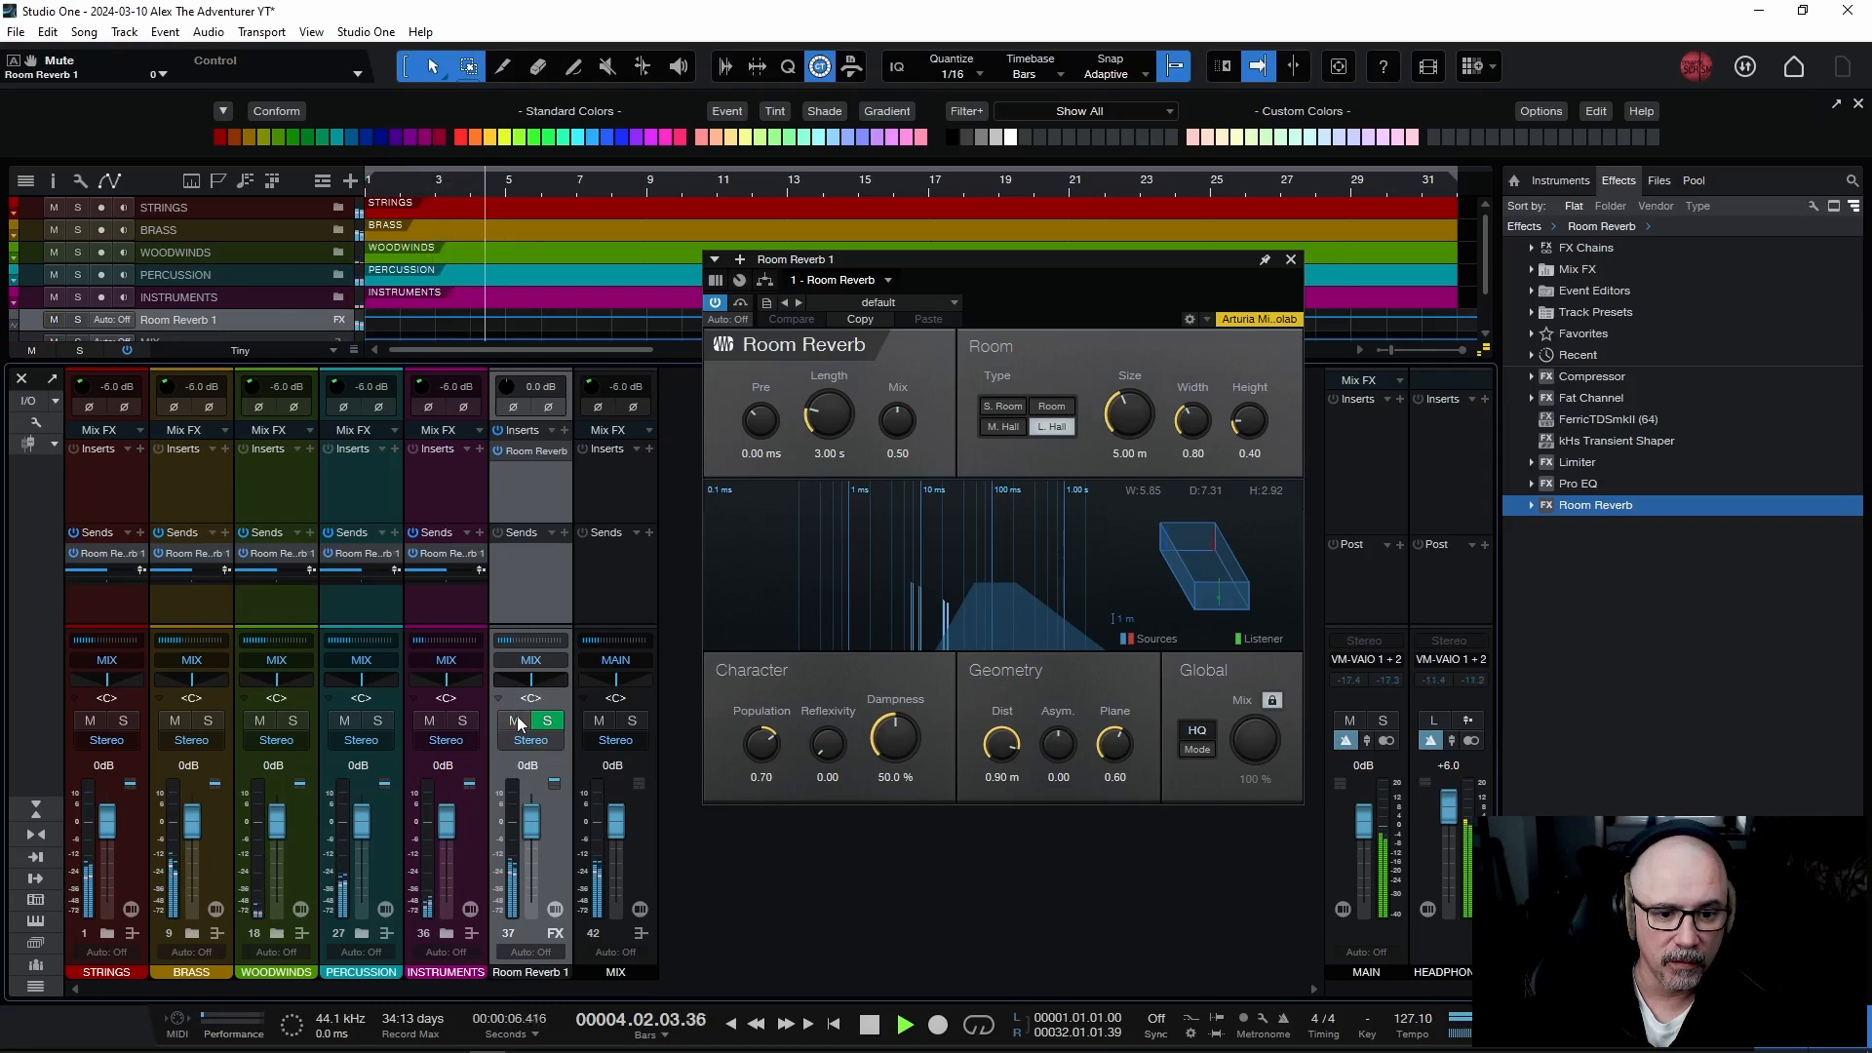
{"action": "left_click", "coordinate": [517, 721]}
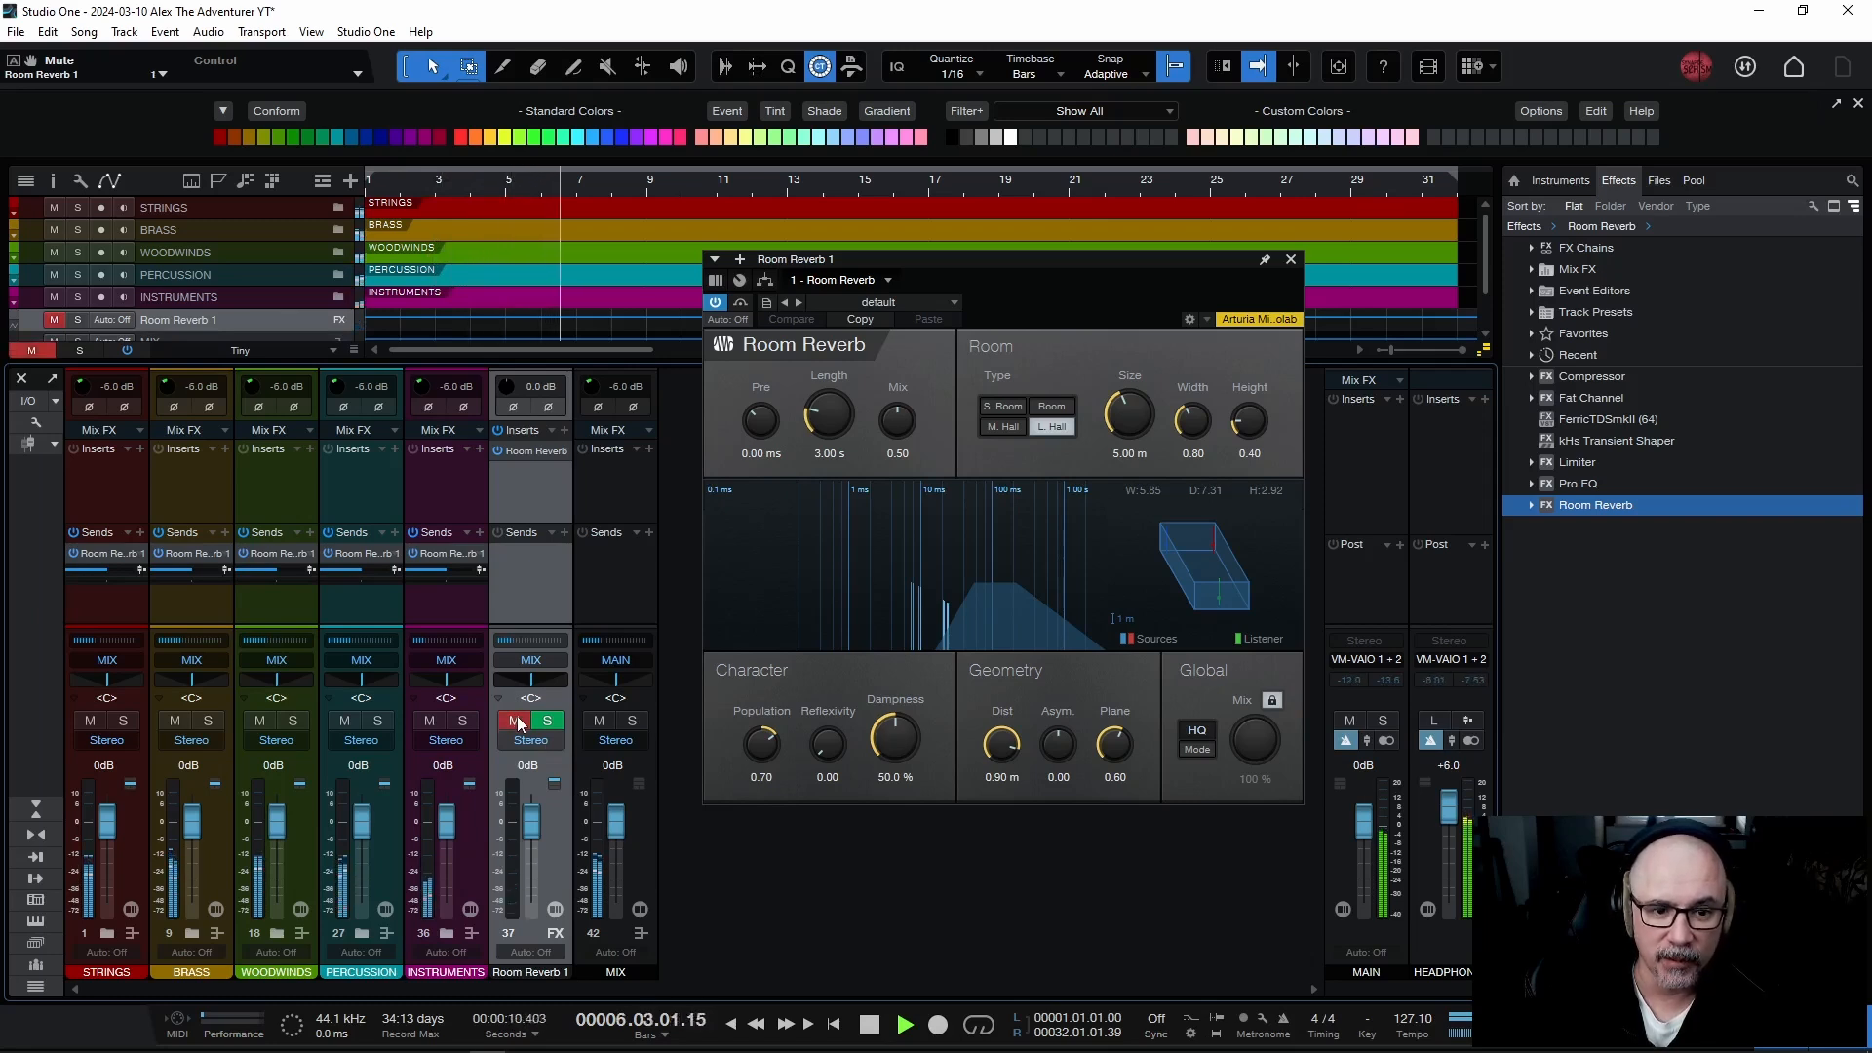
{"action": "left_click", "coordinate": [517, 722]}
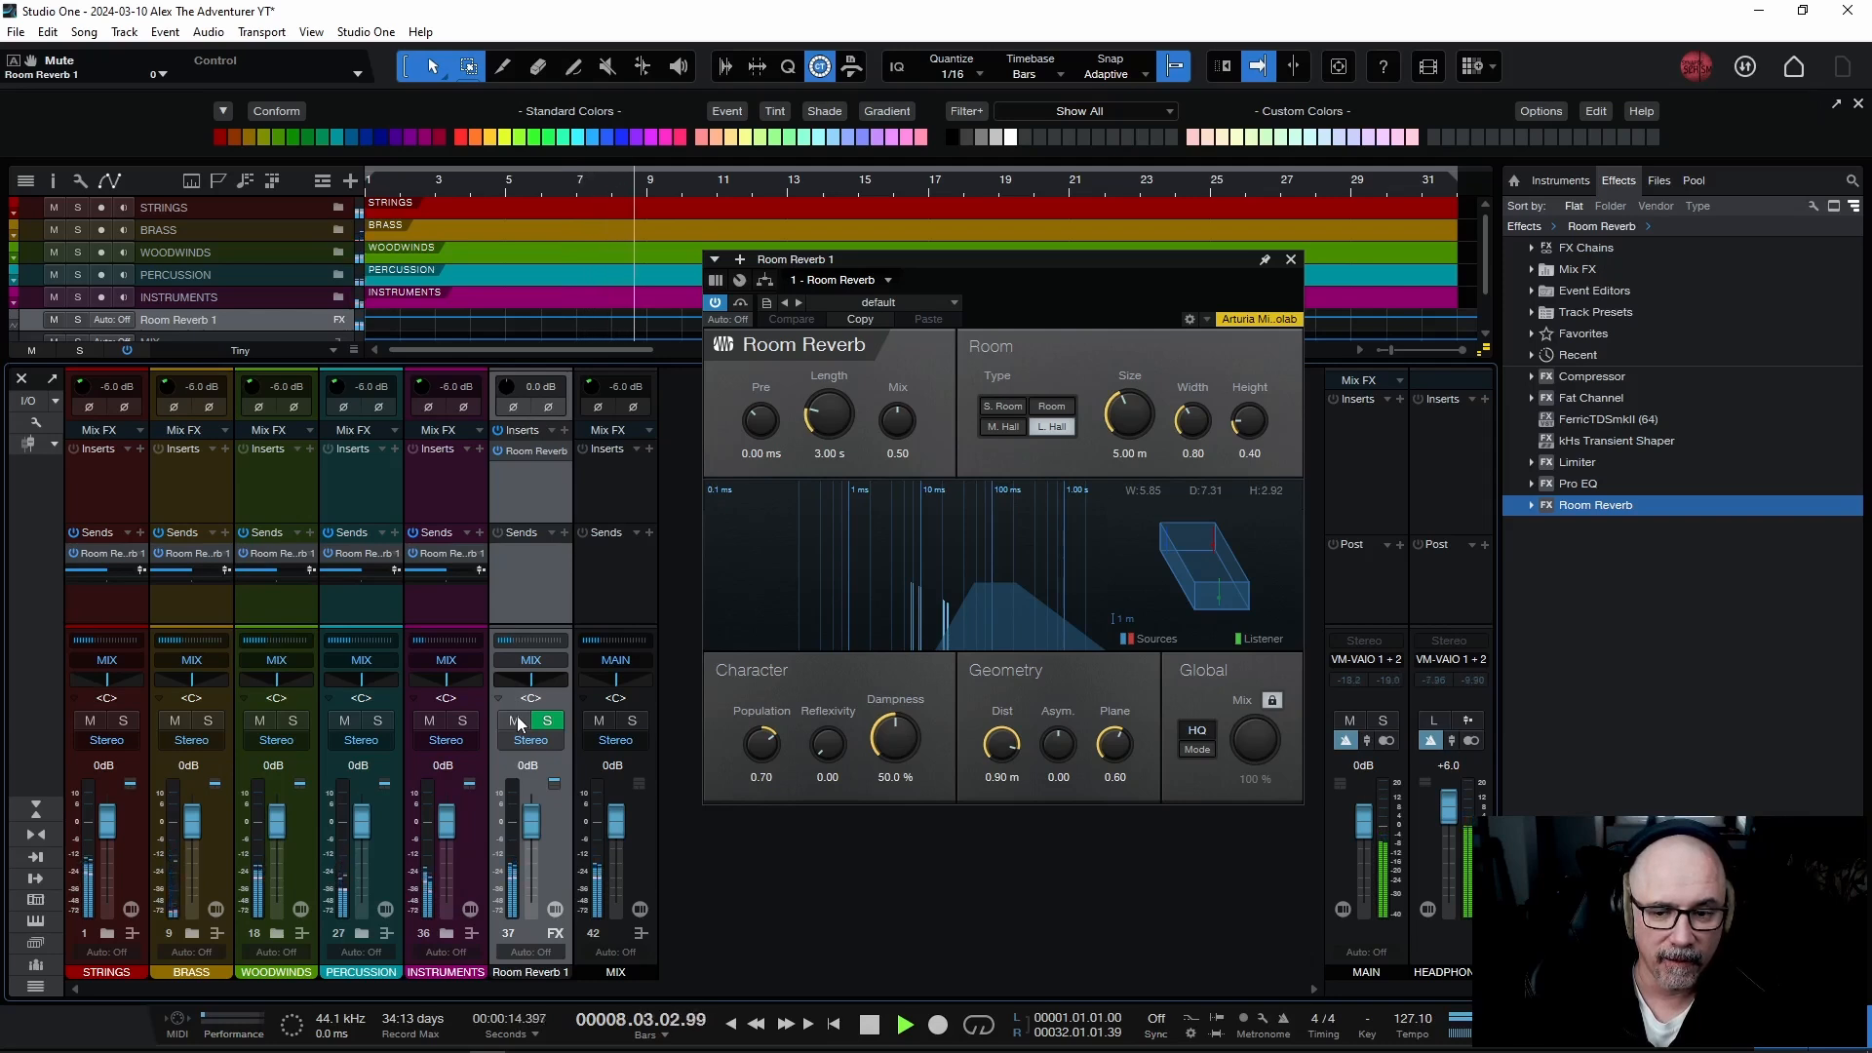
{"action": "key", "text": "space"}
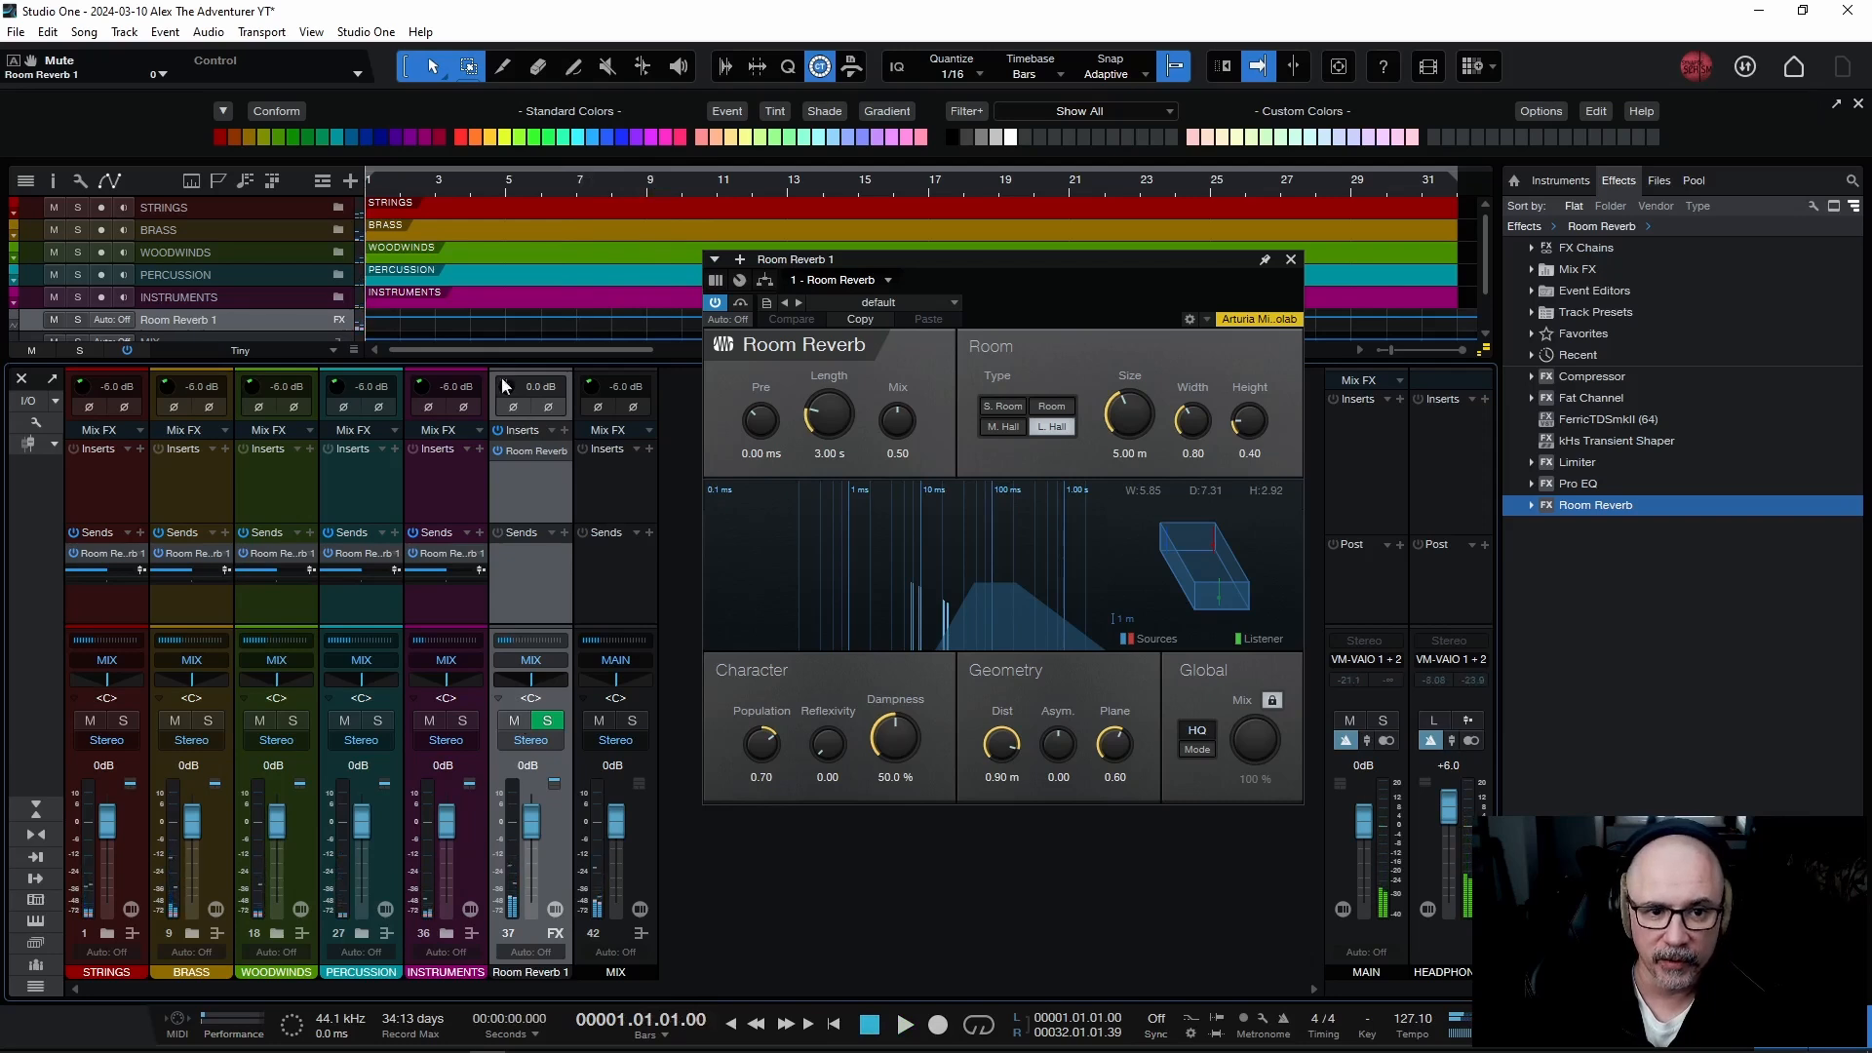
Play the song from bar 5, and replay it from bar 6 with the Room Reverb channel muted.
{"action": "left_click", "coordinate": [509, 182]}
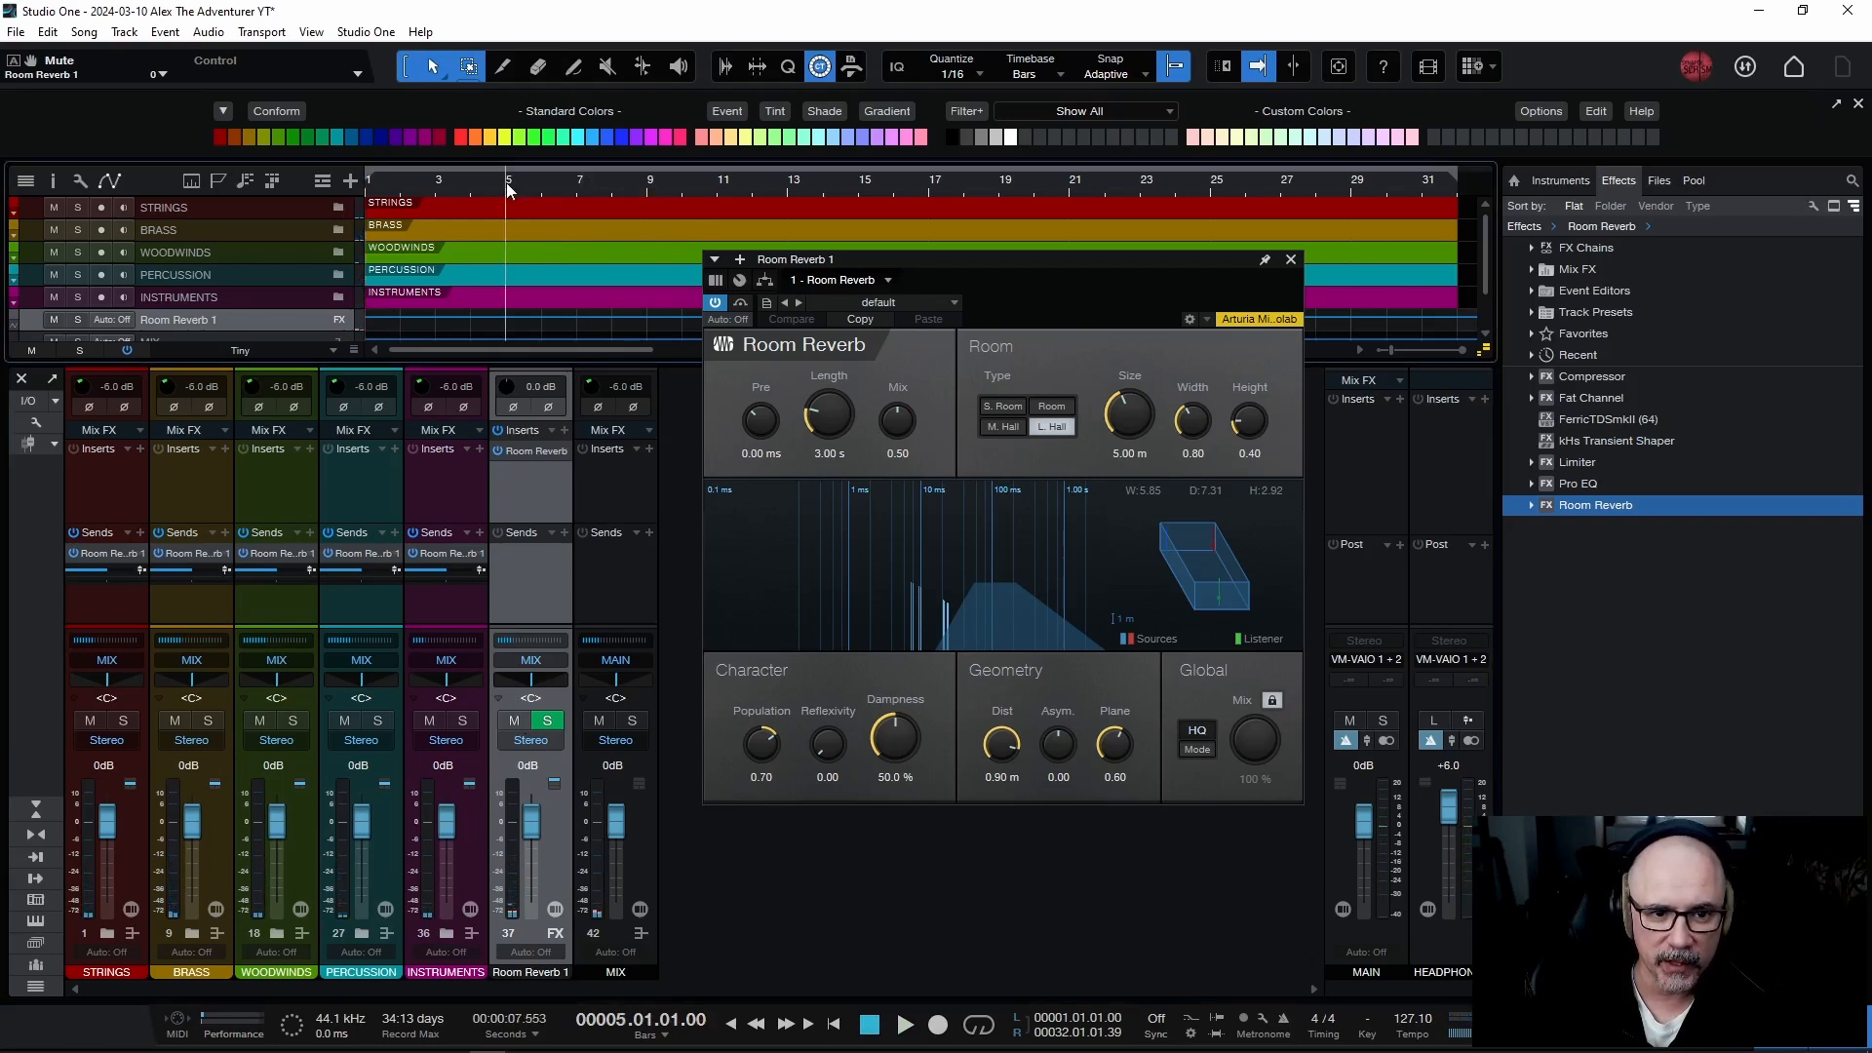
{"action": "key", "text": "space"}
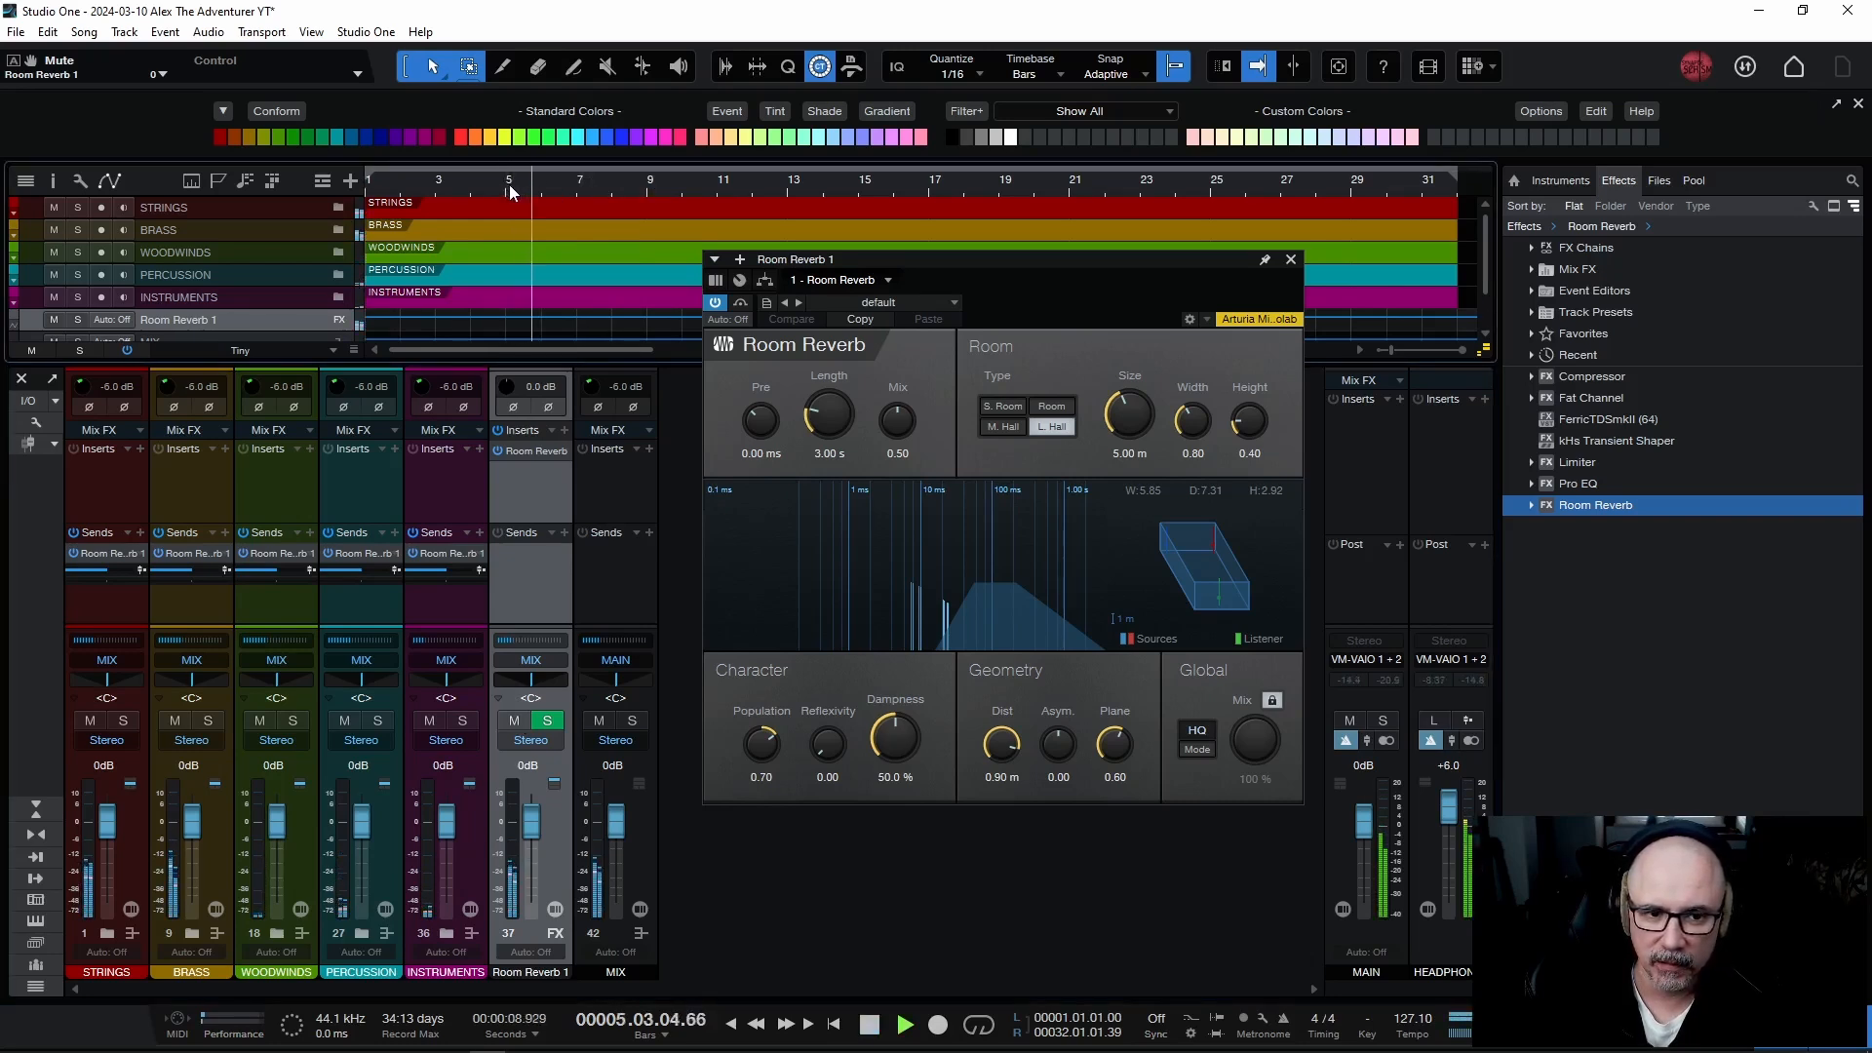
{"action": "key", "text": "space"}
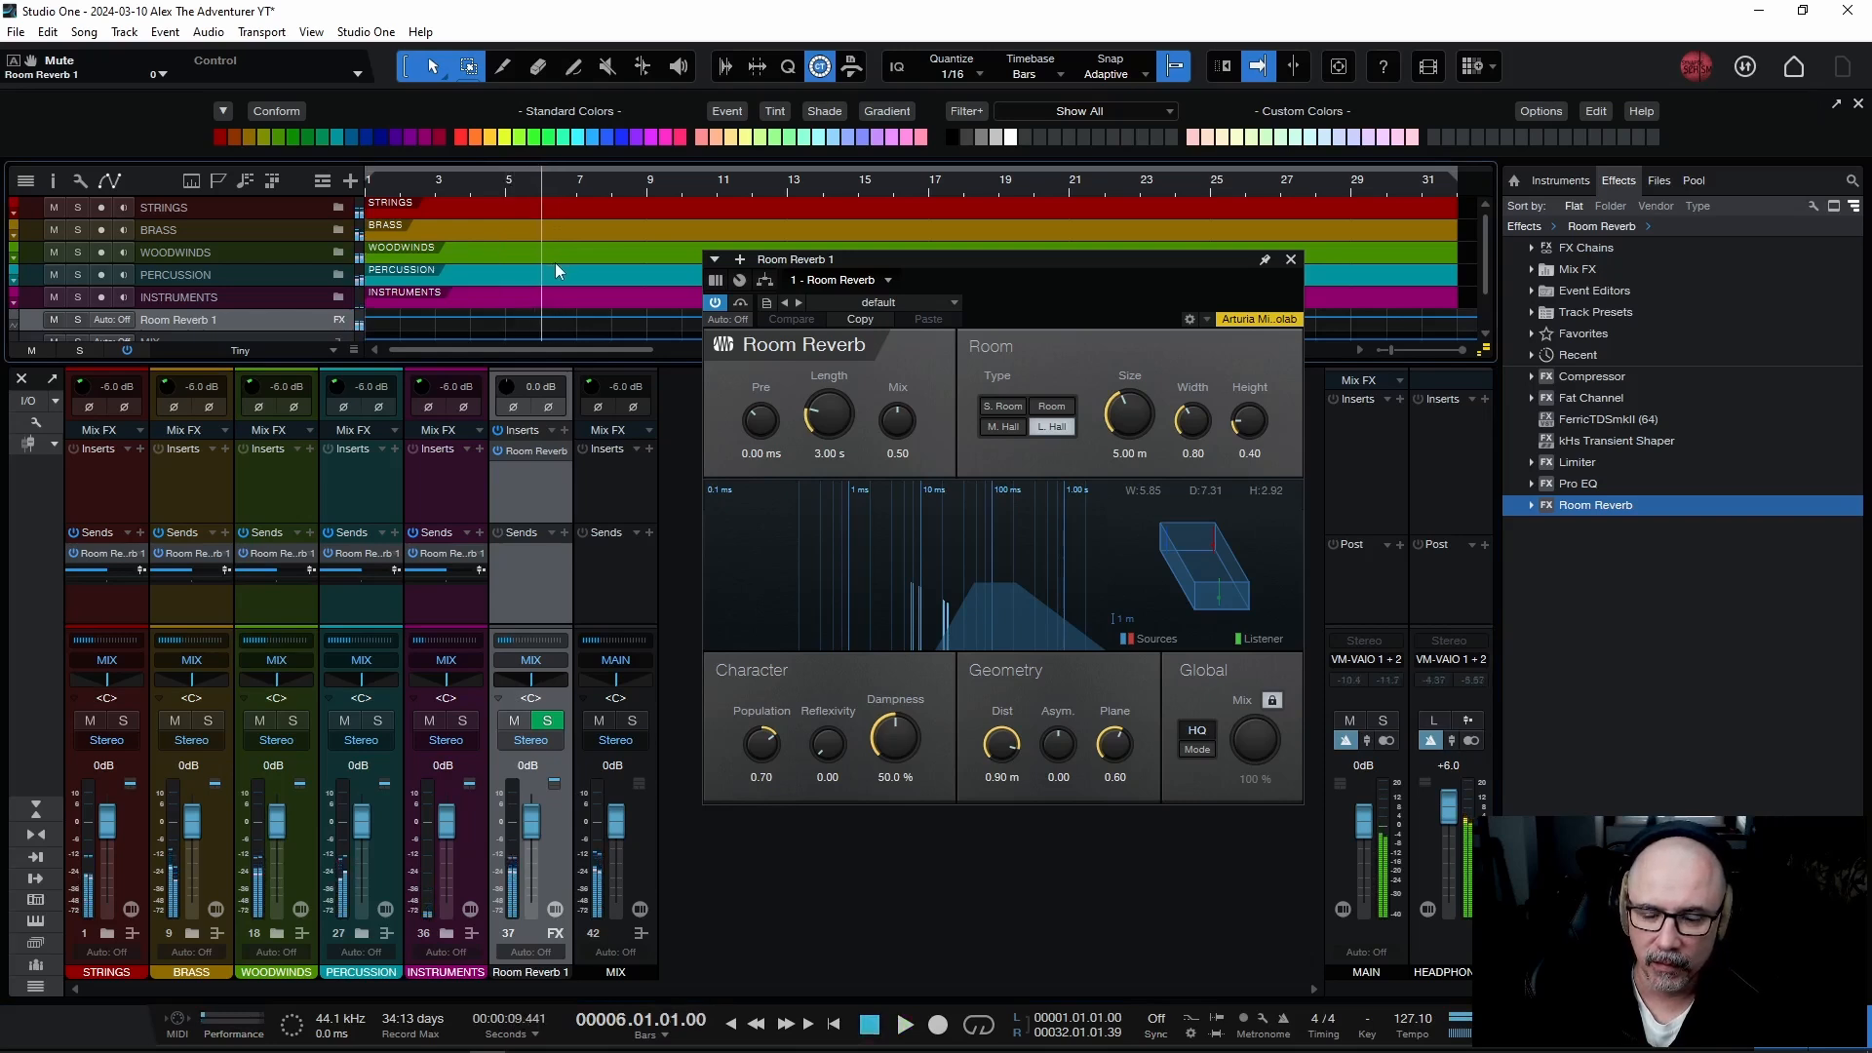
{"action": "left_click", "coordinate": [515, 721]}
{"action": "key", "text": "space"}
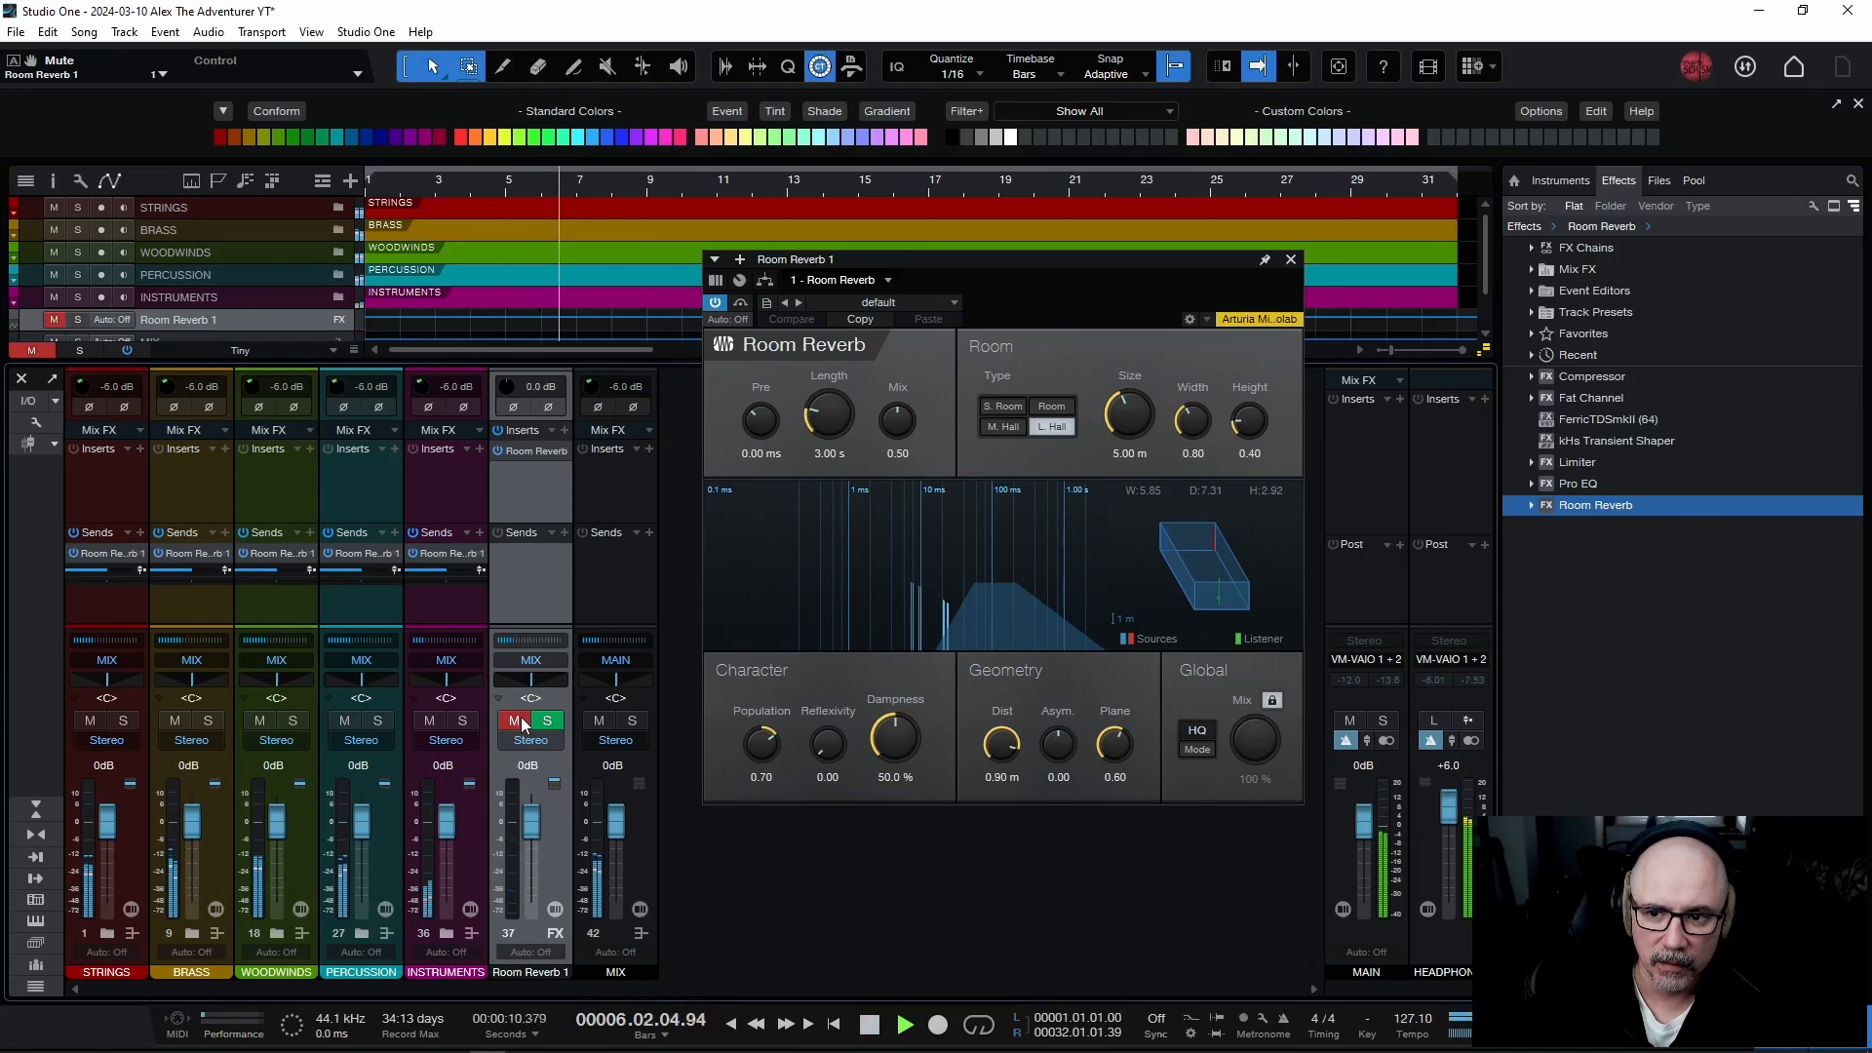
{"action": "key", "text": "space"}
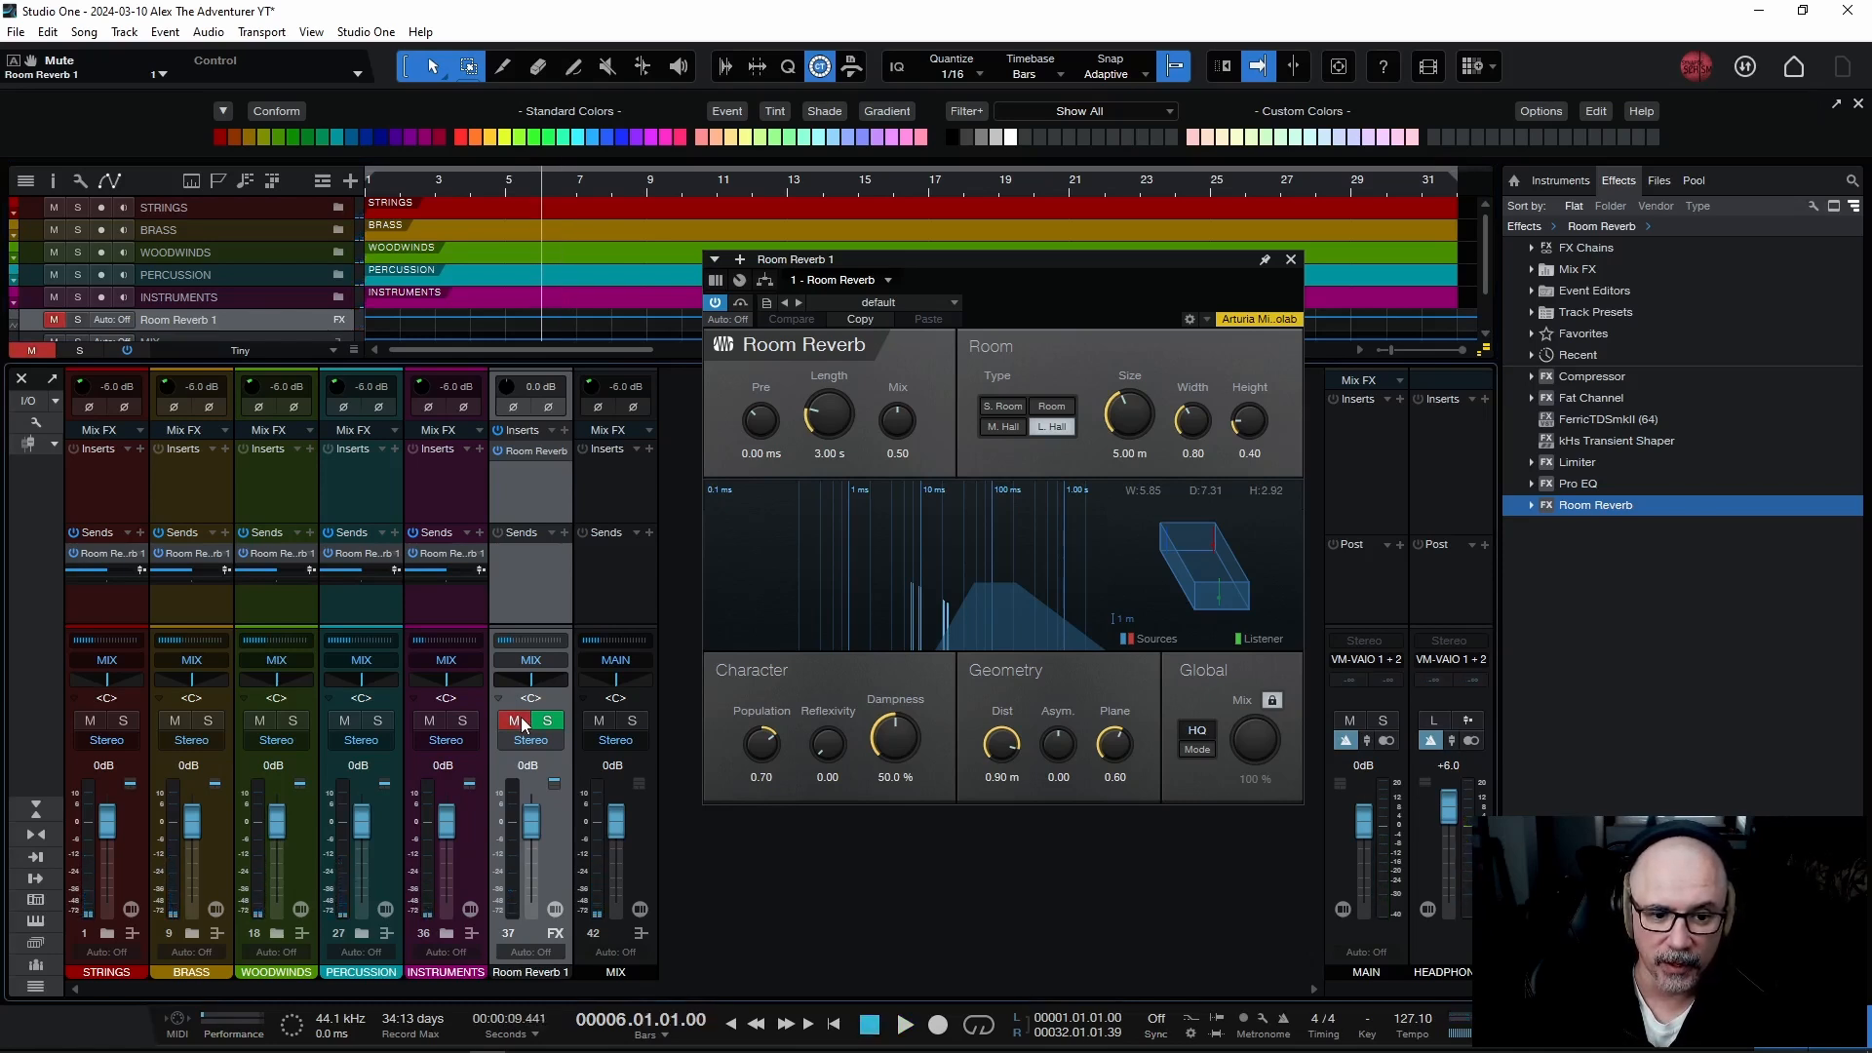
Replay from bar 6 with the Room Reverb channel unmuted, muted and unmuted again to compare the mix.
{"action": "left_click", "coordinate": [521, 721]}
{"action": "key", "text": "space"}
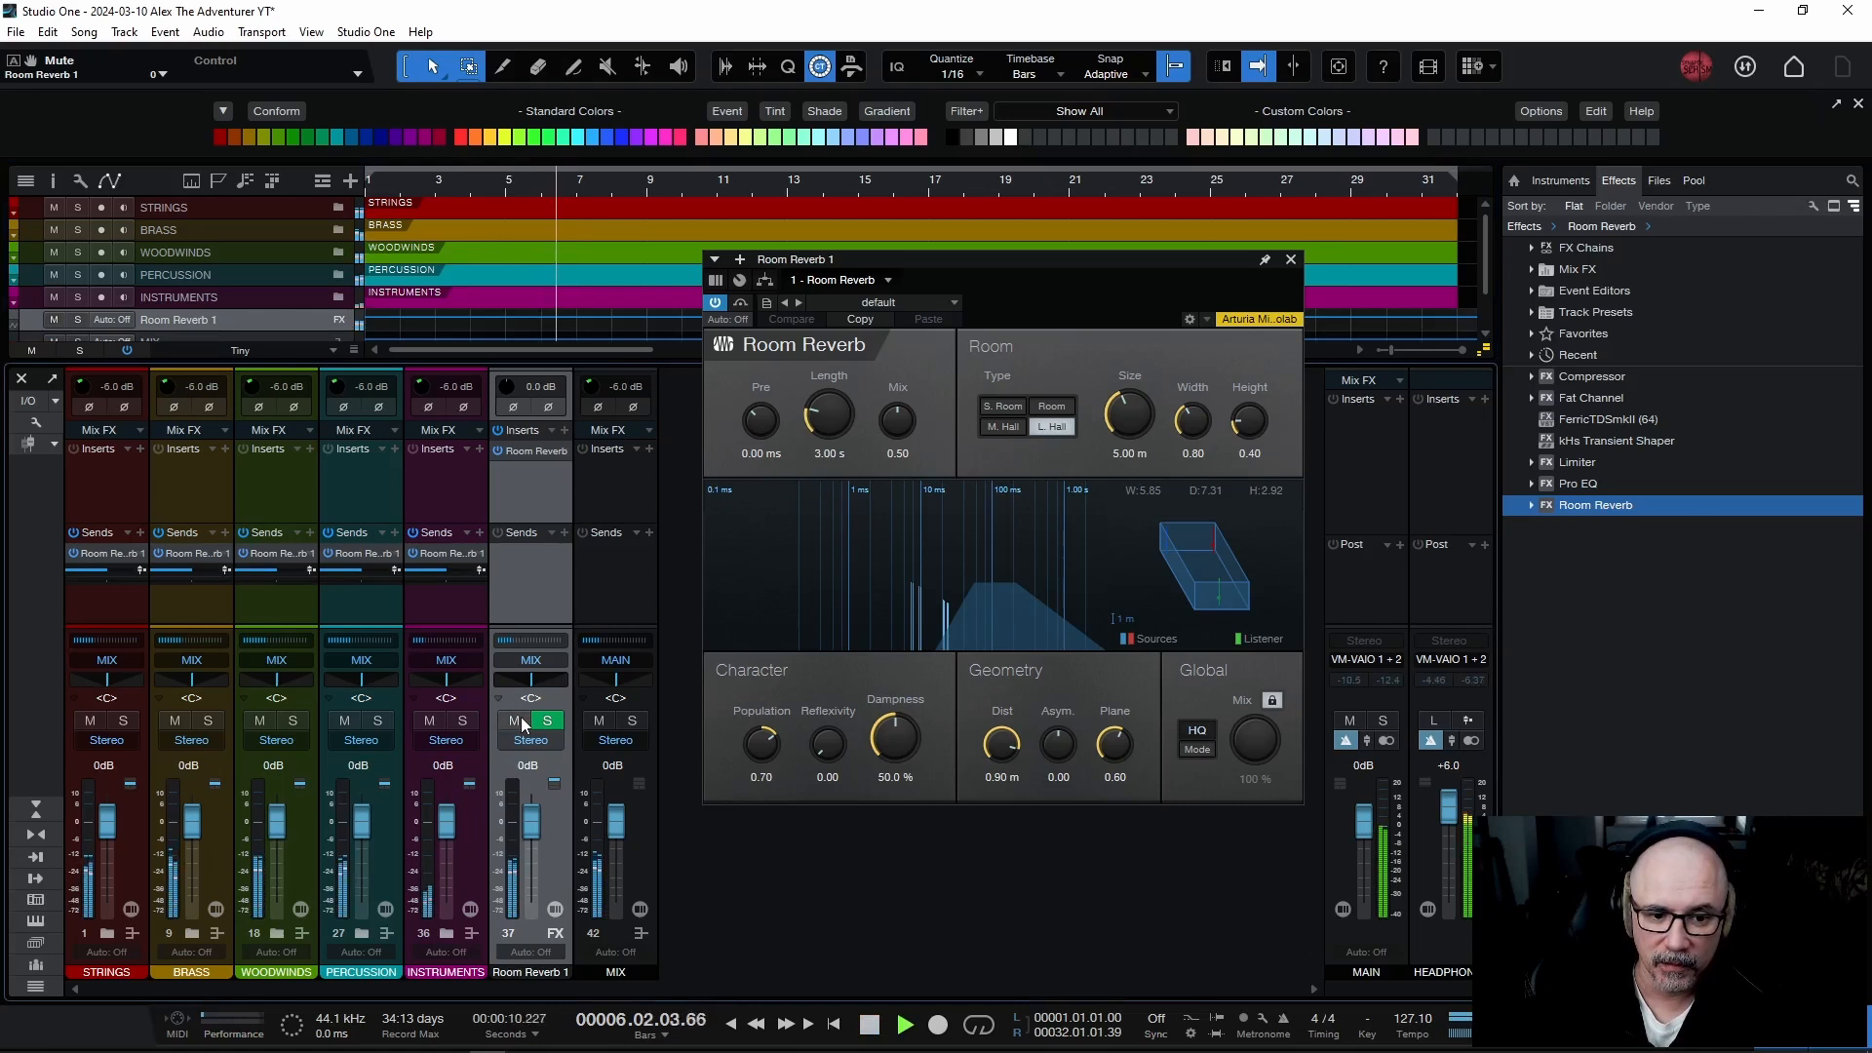
{"action": "key", "text": "space"}
{"action": "left_click", "coordinate": [524, 724]}
{"action": "key", "text": "space"}
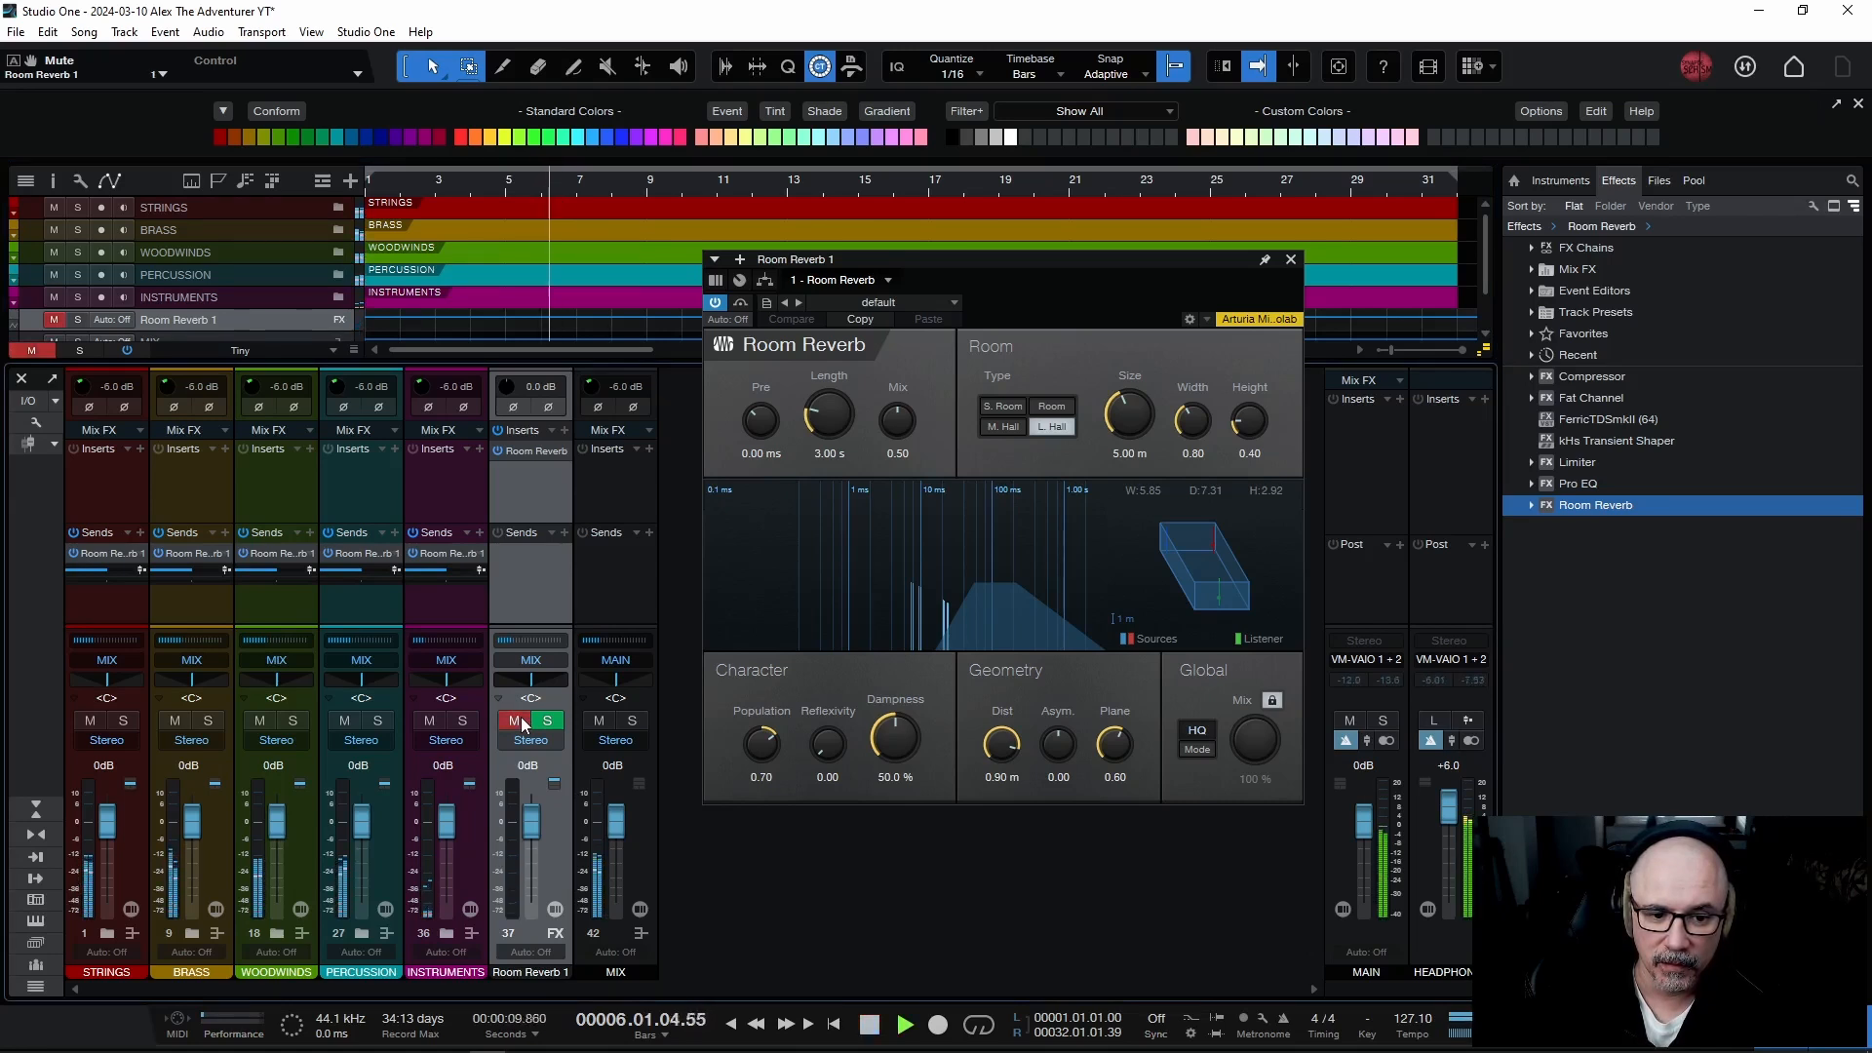
{"action": "key", "text": "space"}
{"action": "left_click", "coordinate": [523, 723]}
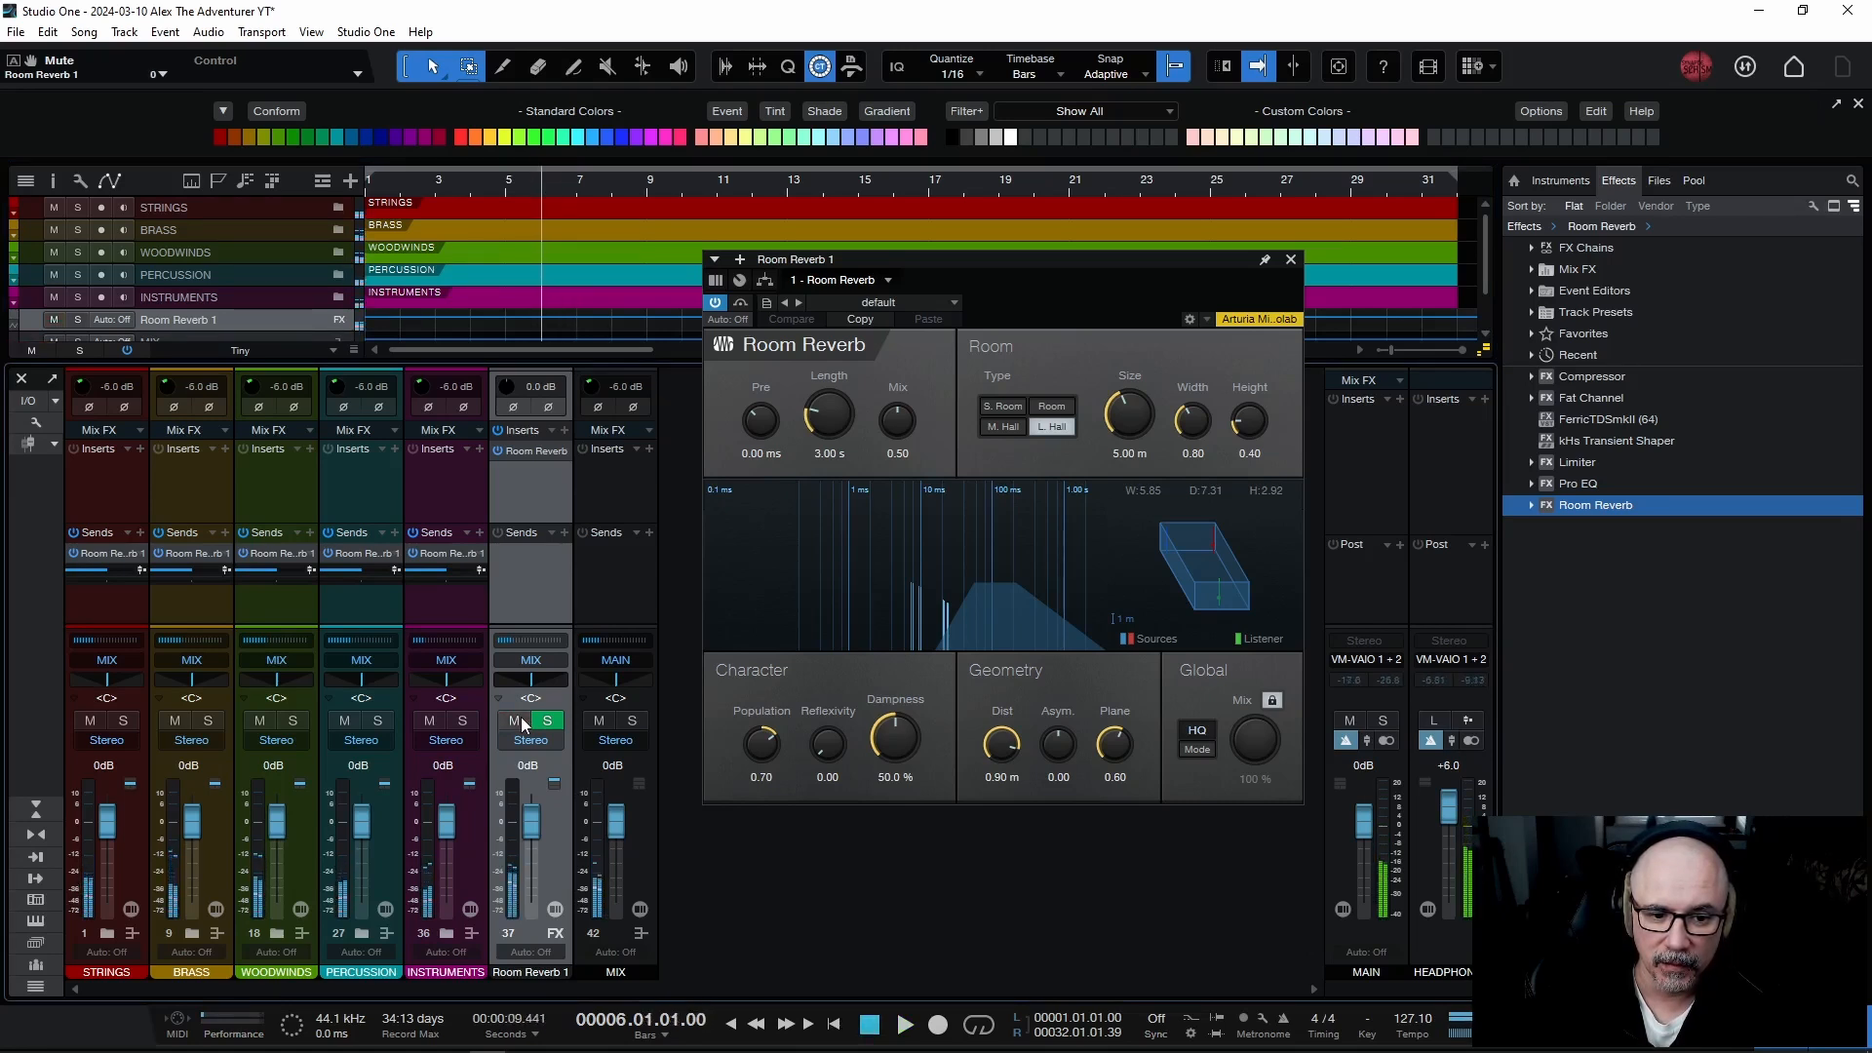
{"action": "key", "text": "space"}
{"action": "key", "text": "space"}
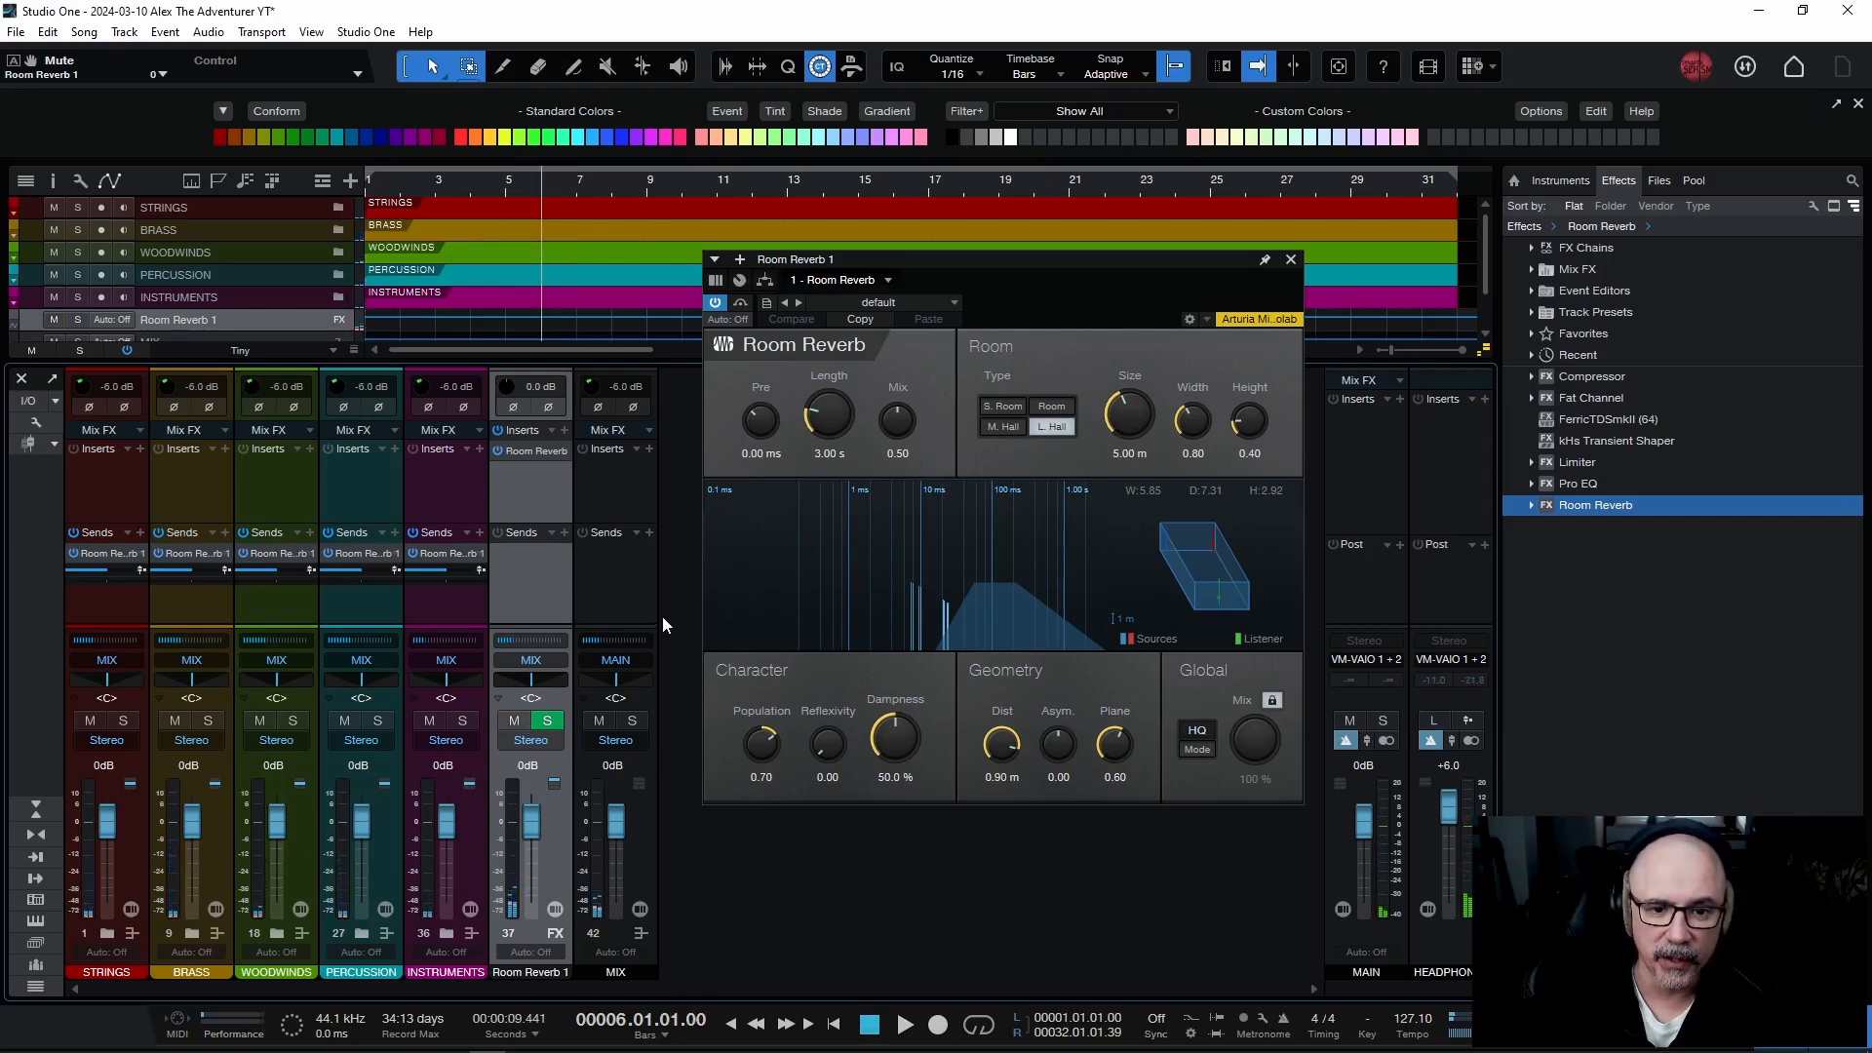
Close the Room Reverb editor and rename the reverb's FX channel as ROOM.
{"action": "left_click", "coordinate": [1290, 261]}
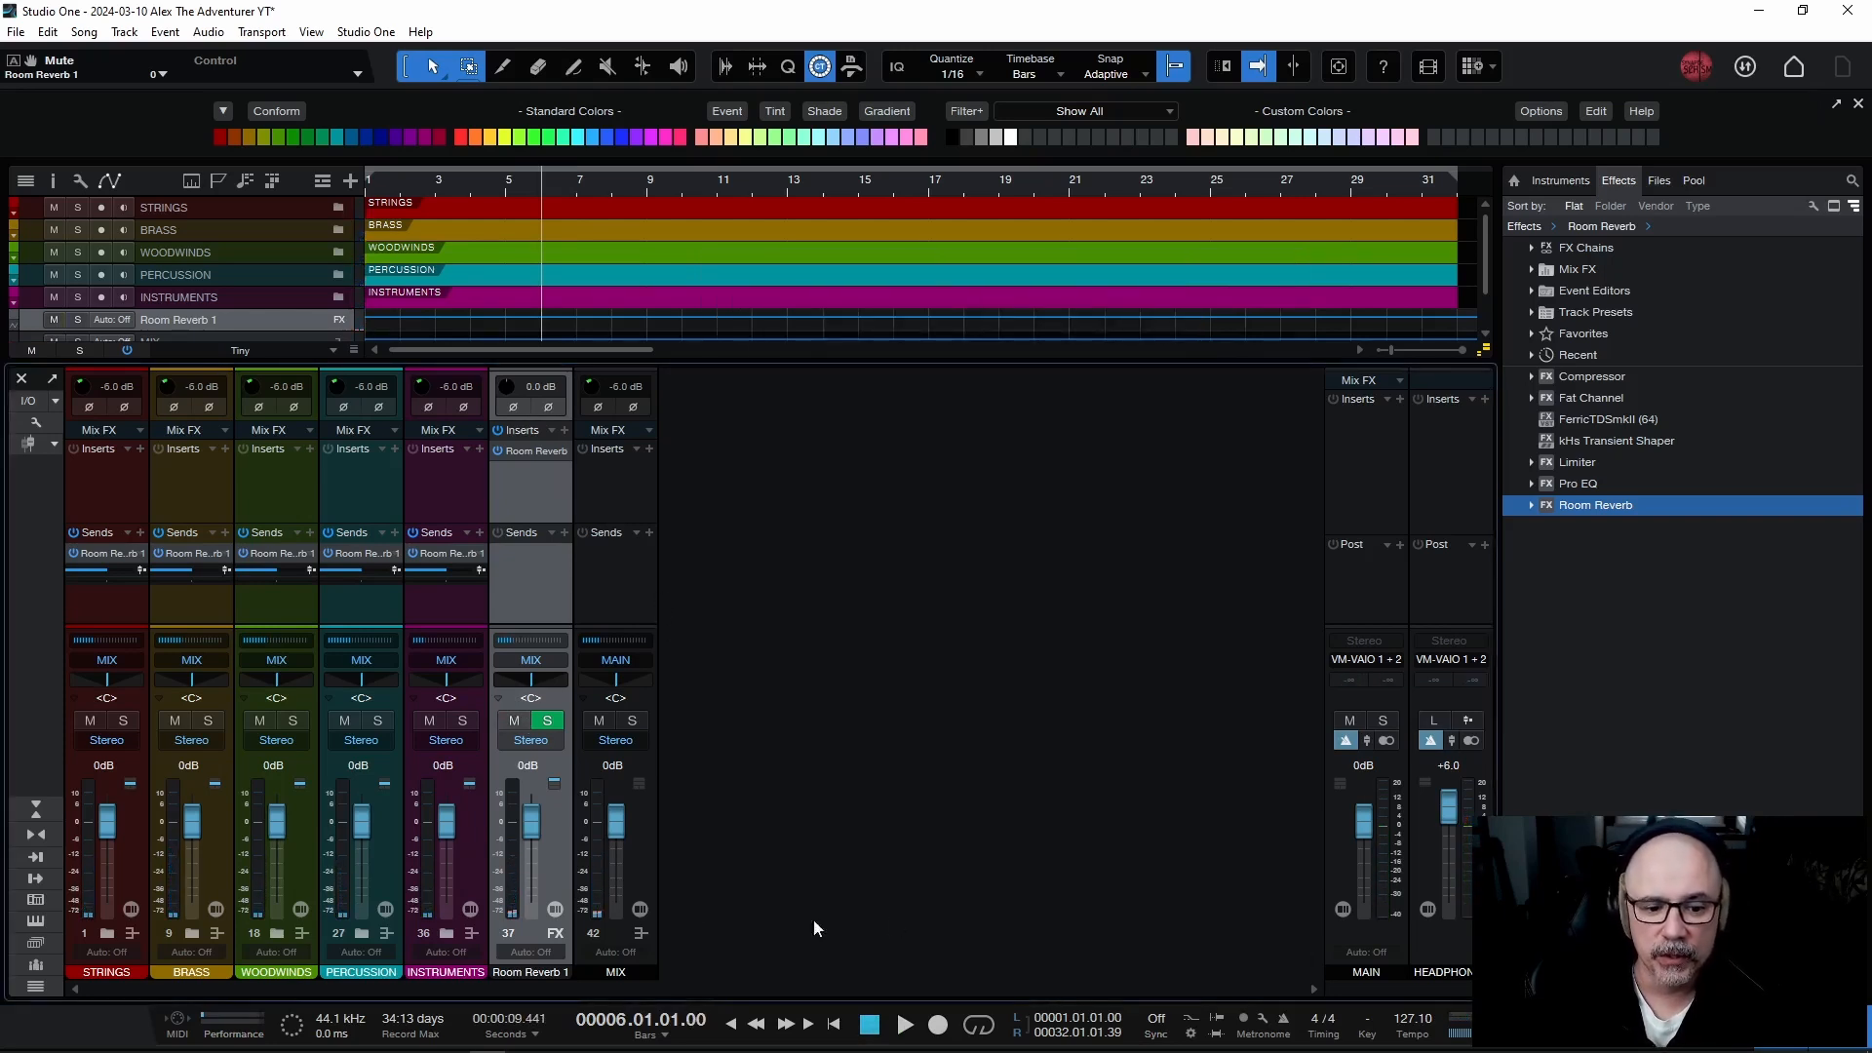
{"action": "double_click", "coordinate": [531, 971]}
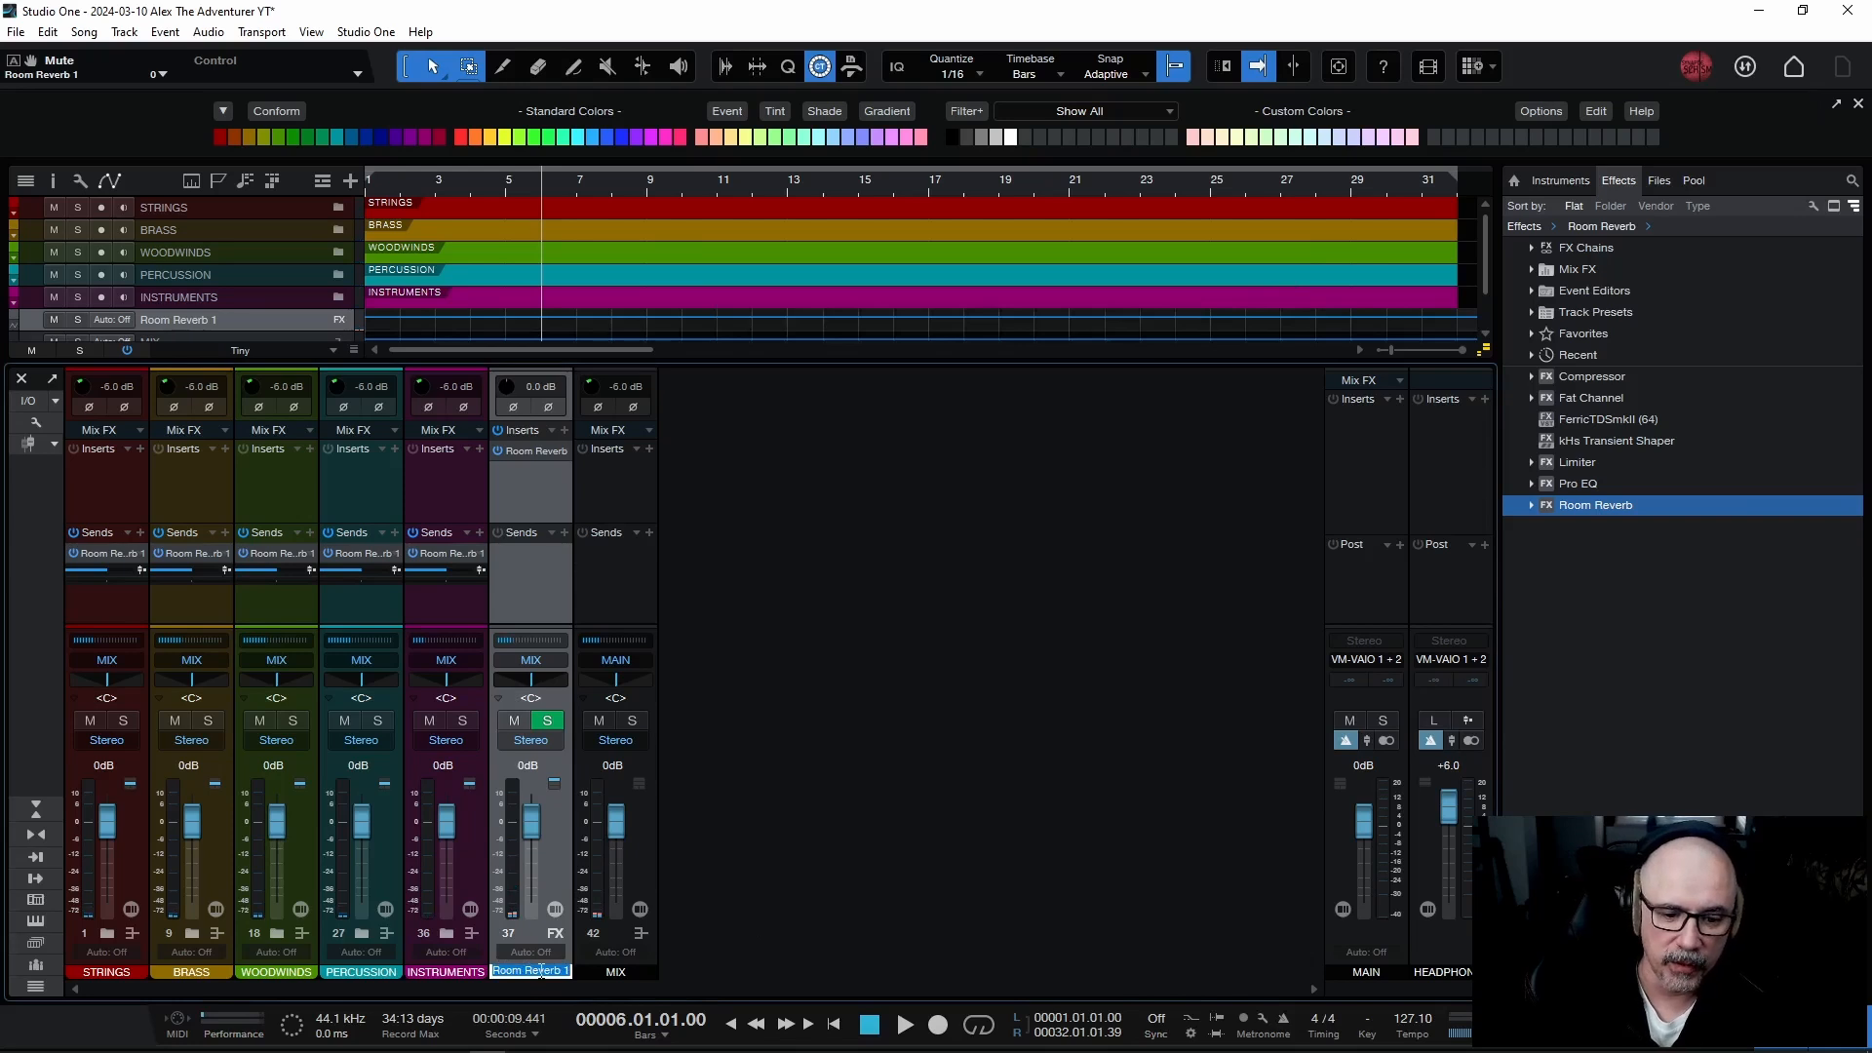
{"action": "type", "text": "ROOM"}
{"action": "key", "text": "Return"}
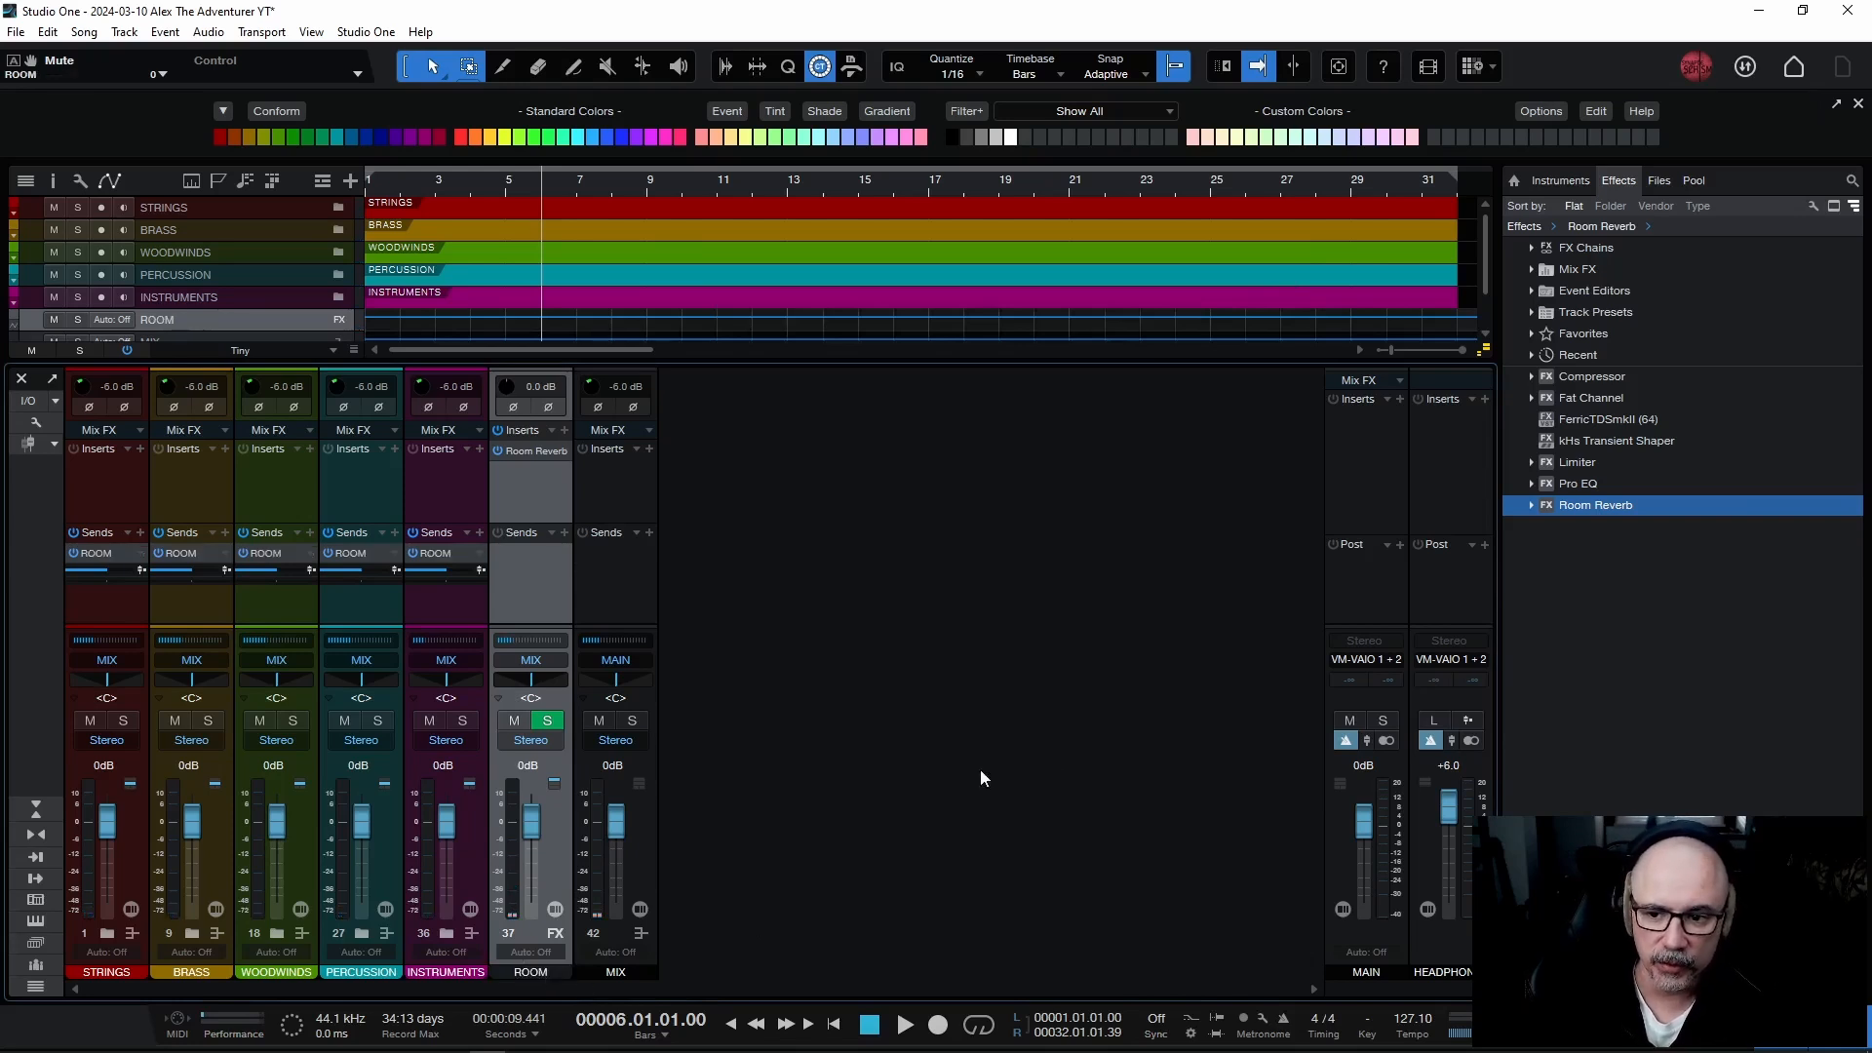
Insert Pro EQ after Room Reverb on the ROOM channel and move its editor clear of the channel's solo and mute controls.
{"action": "left_click_drag", "start_coordinate": [1580, 490], "coordinate": [540, 495]}
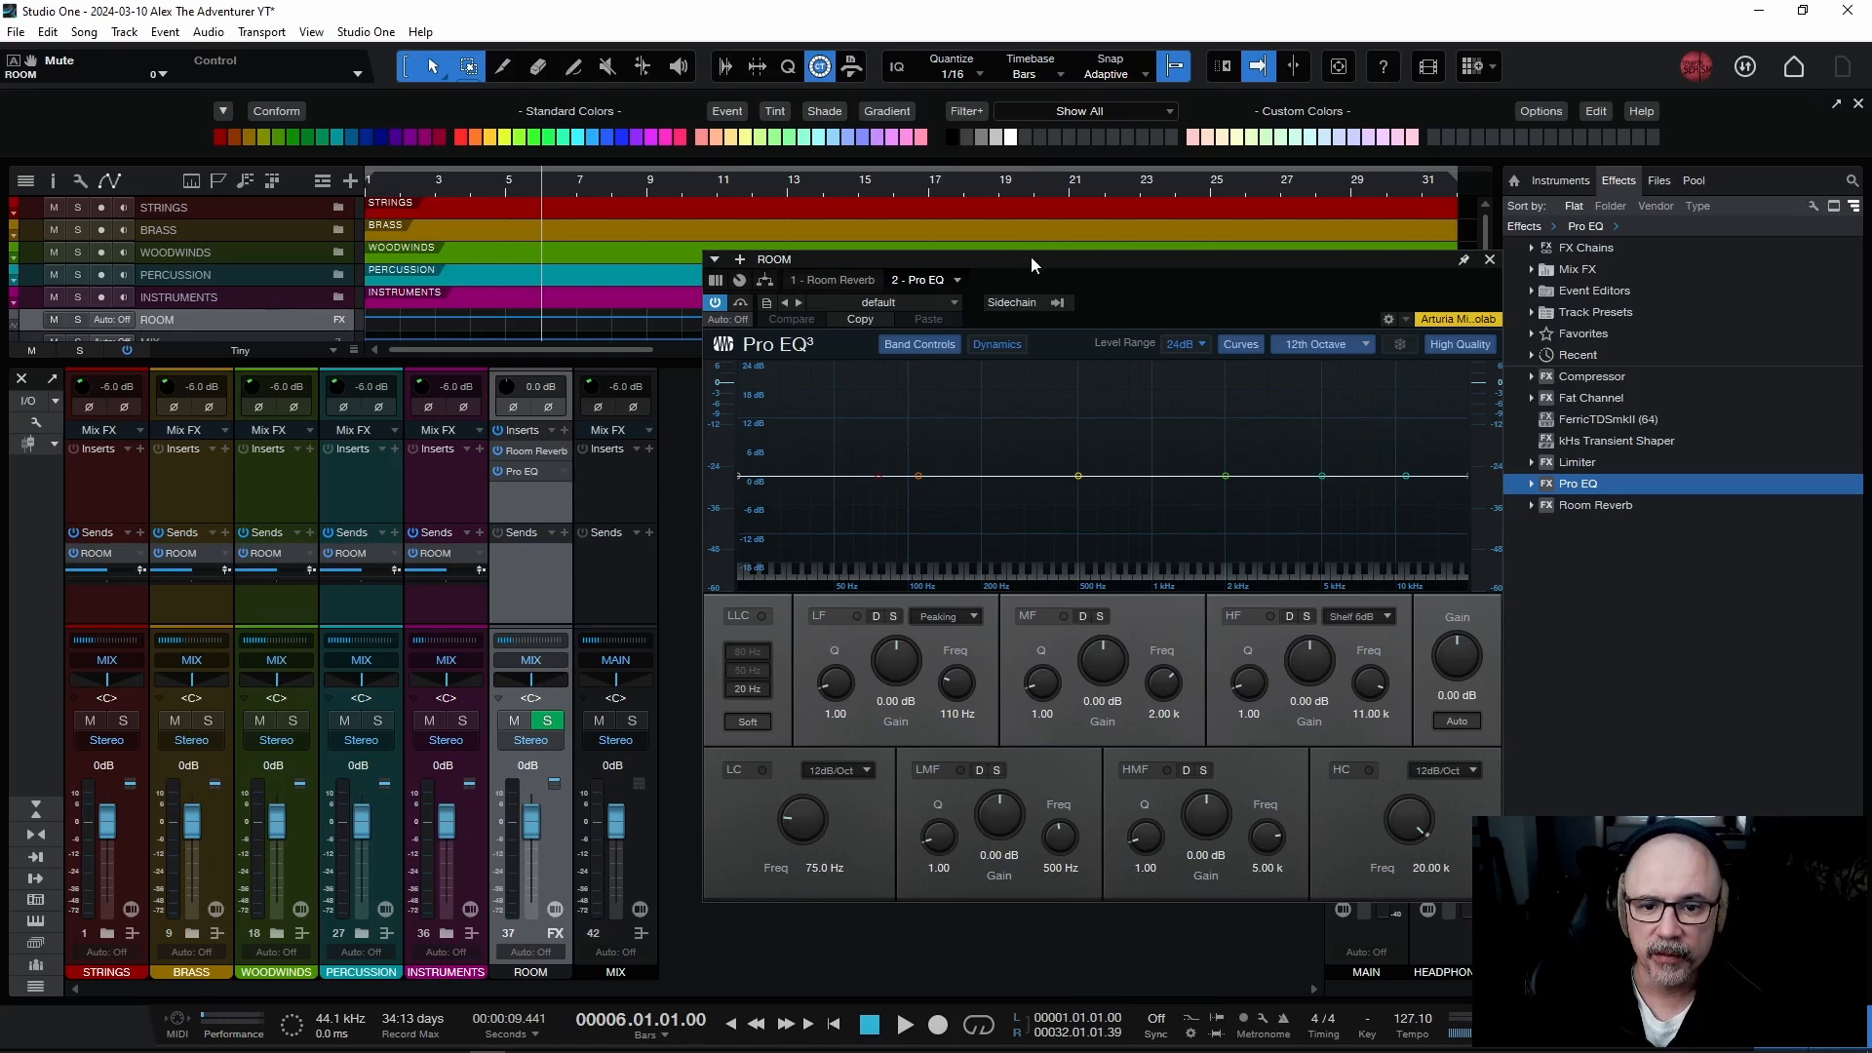
{"action": "left_click_drag", "start_coordinate": [1031, 255], "coordinate": [946, 199]}
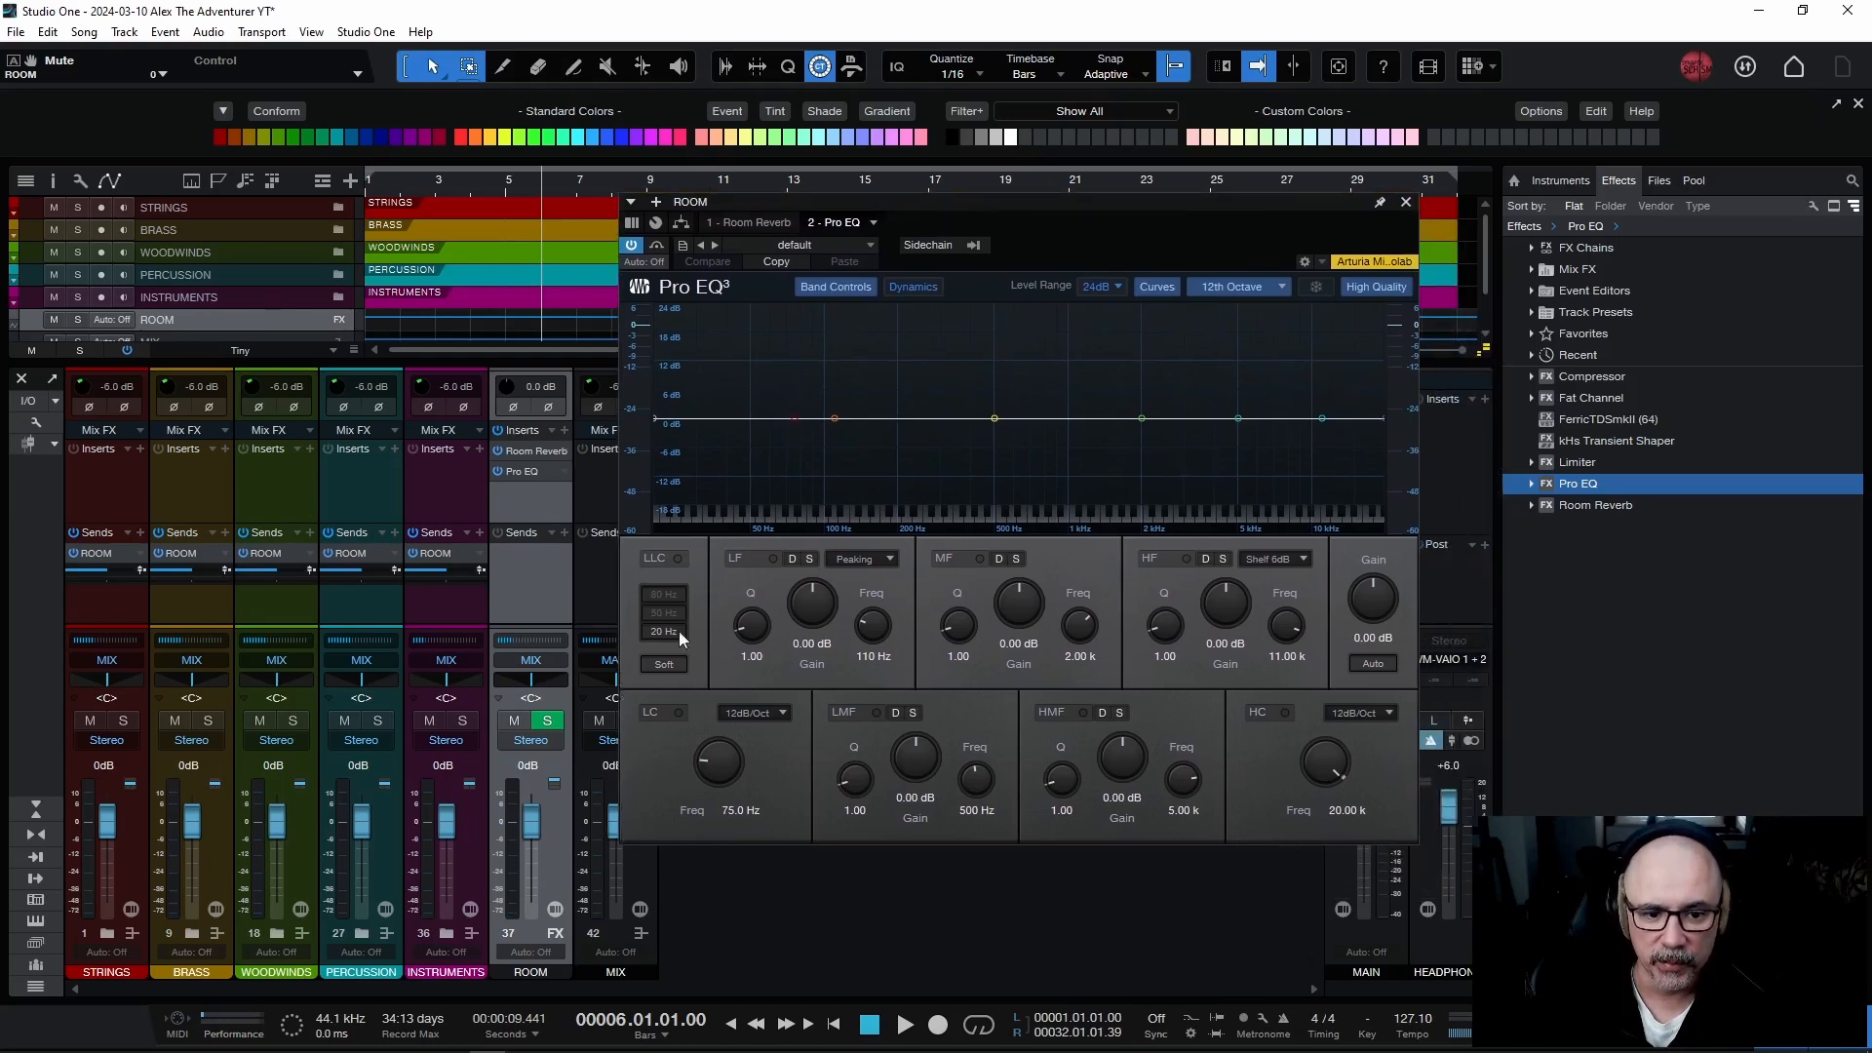
Solo the ROOM channel, play repeatedly from bar 6 to examine the reverb's spectrum in Pro EQ, and return the channel to solo safe.
{"action": "left_click", "coordinate": [547, 721]}
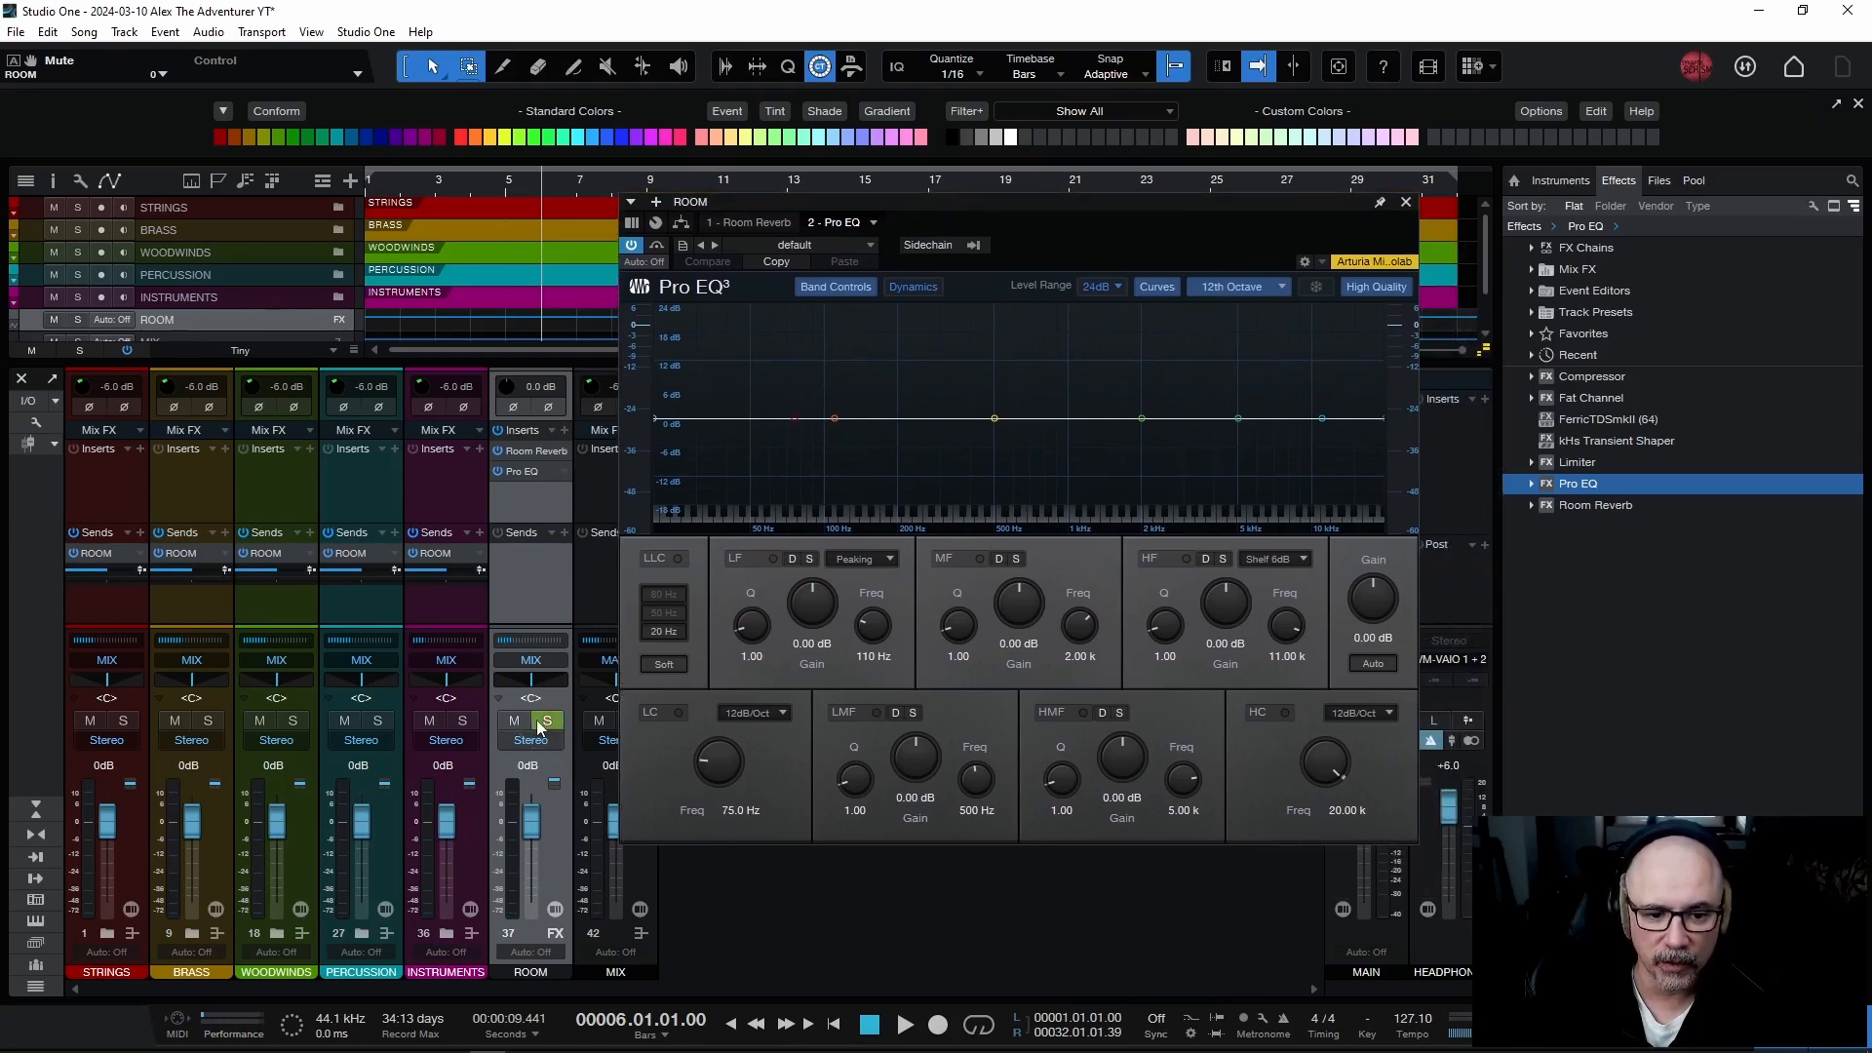
{"action": "key", "text": "space"}
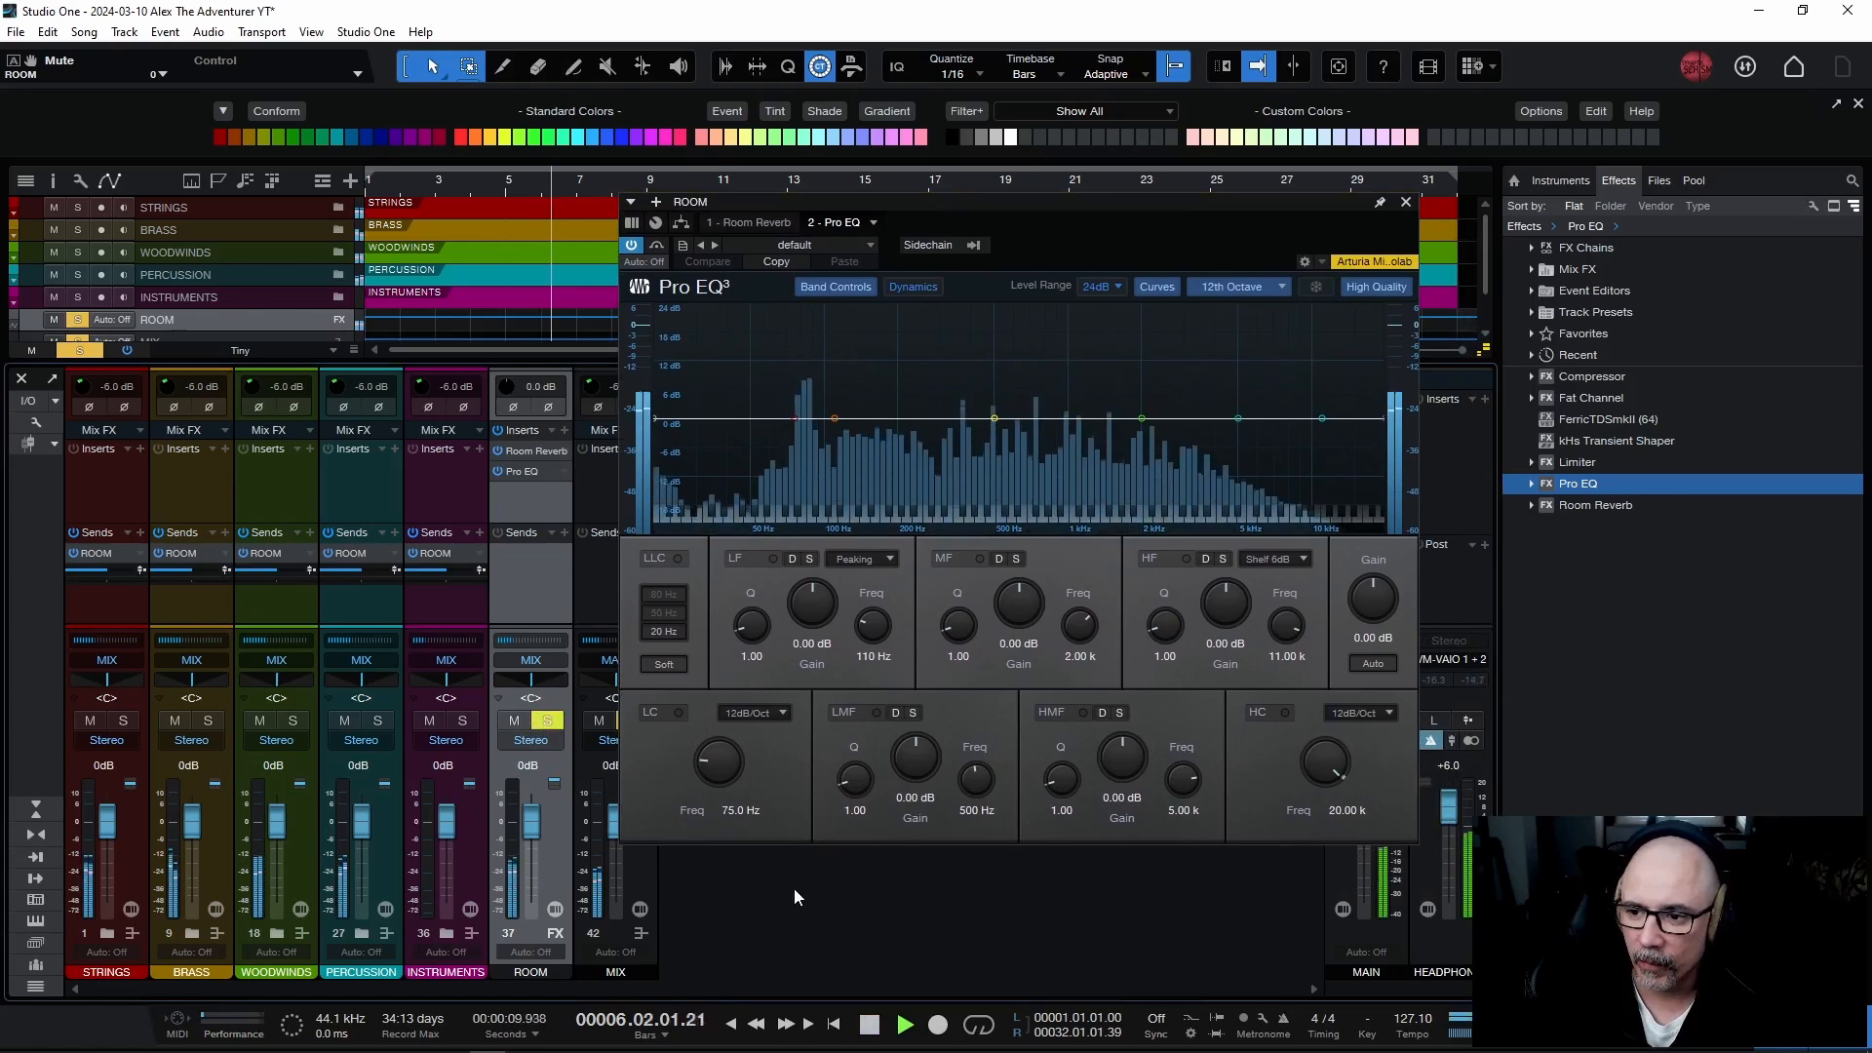
{"action": "key", "text": "space"}
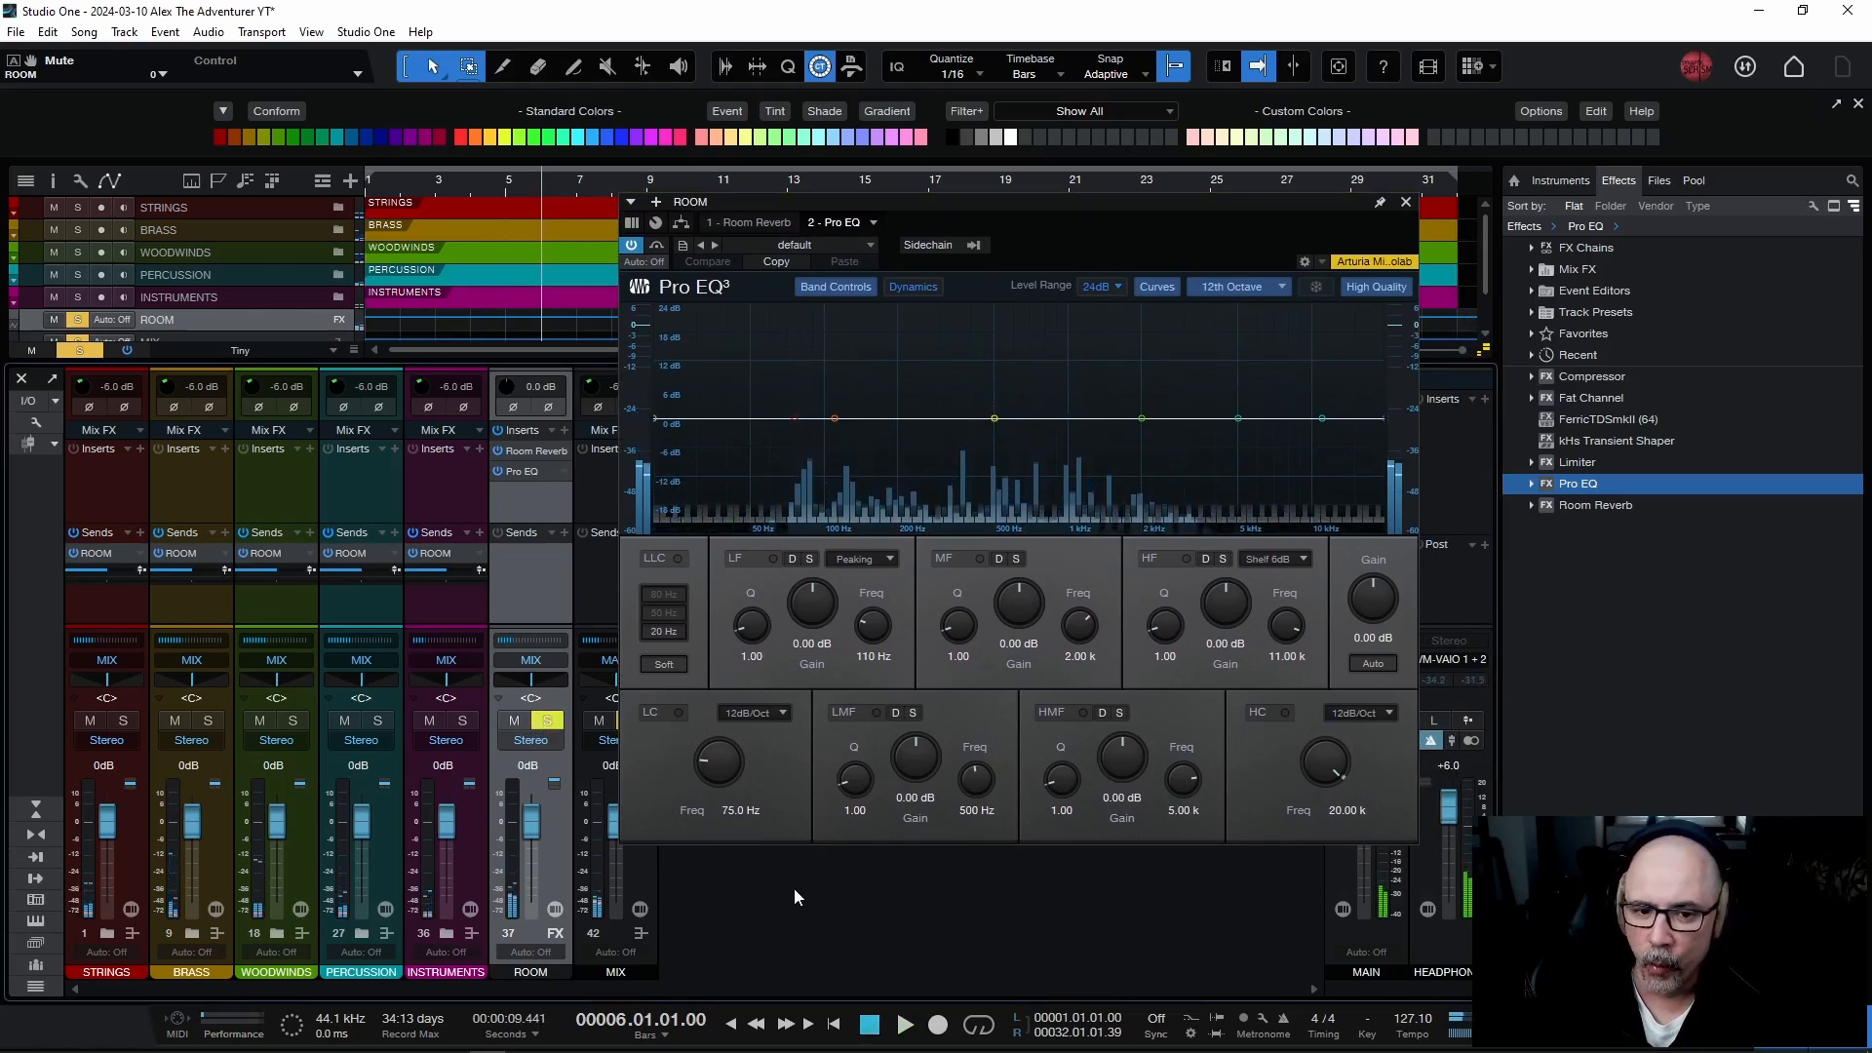
{"action": "key", "text": "space"}
{"action": "key", "text": "space"}
{"action": "key", "text": "space"}
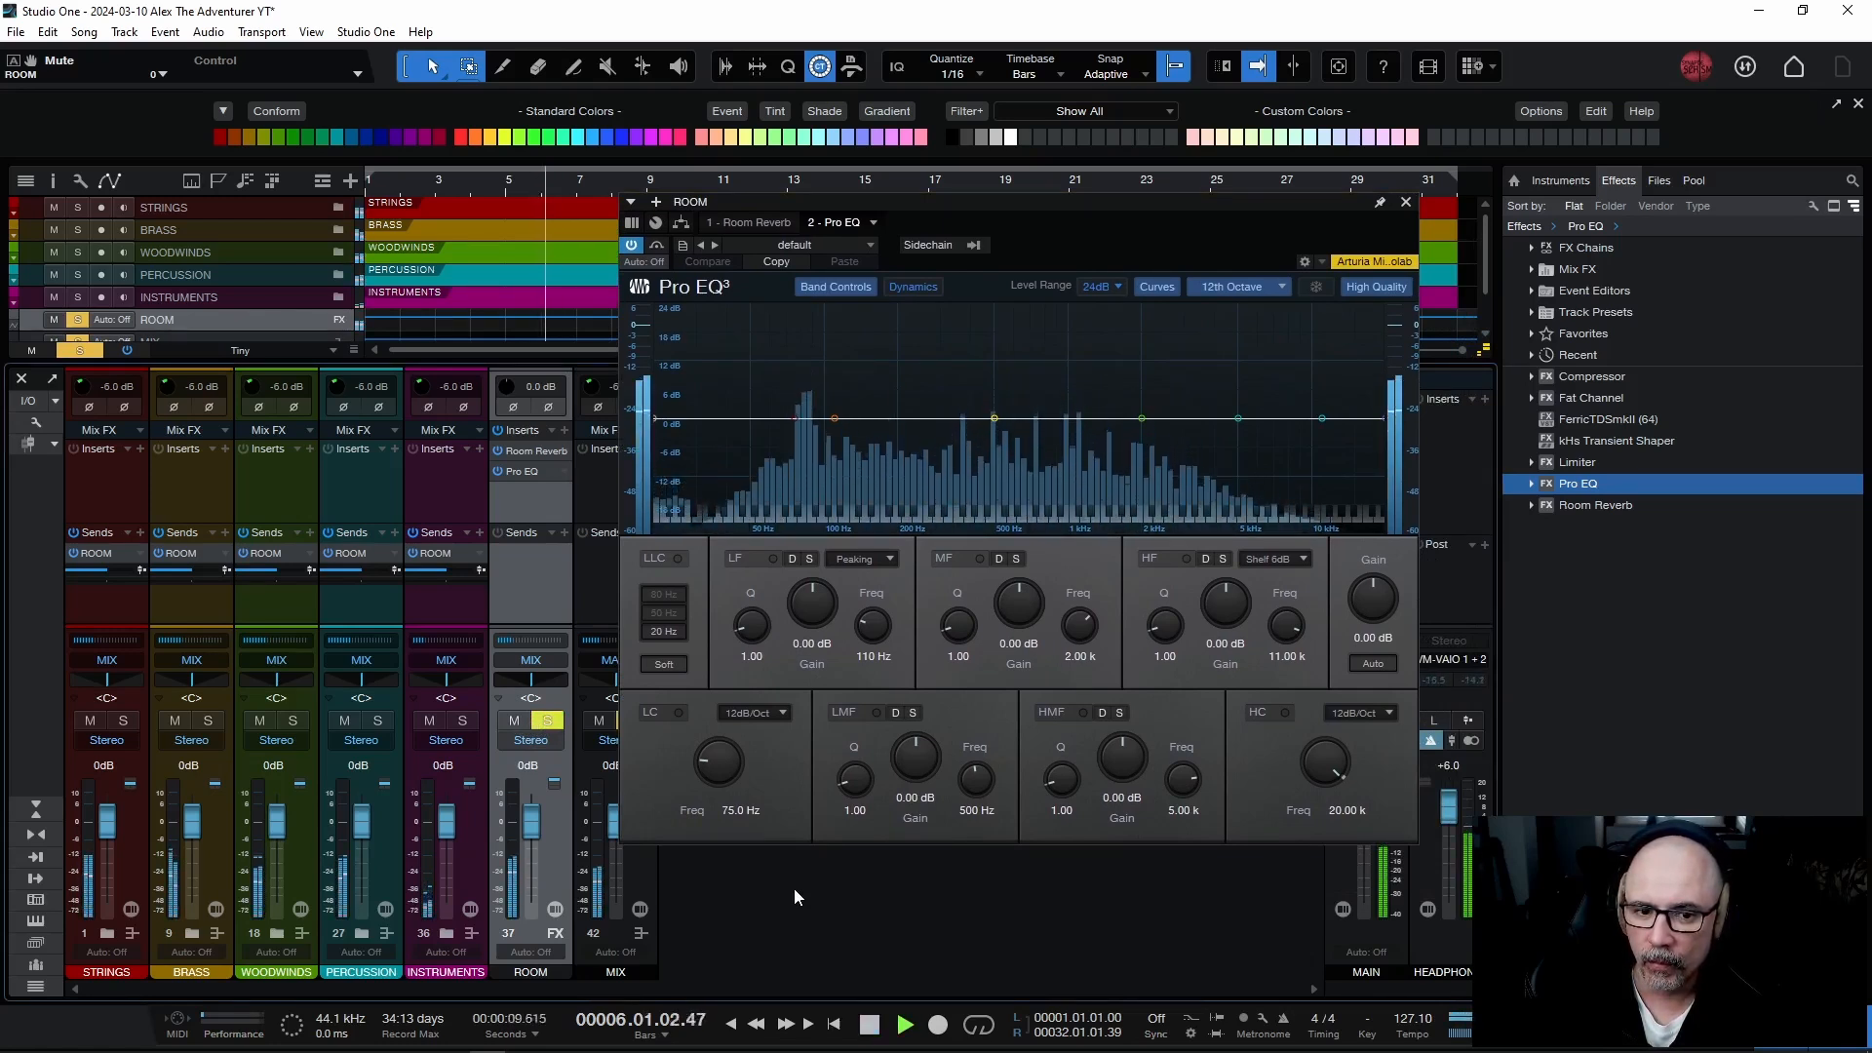
{"action": "key", "text": "space"}
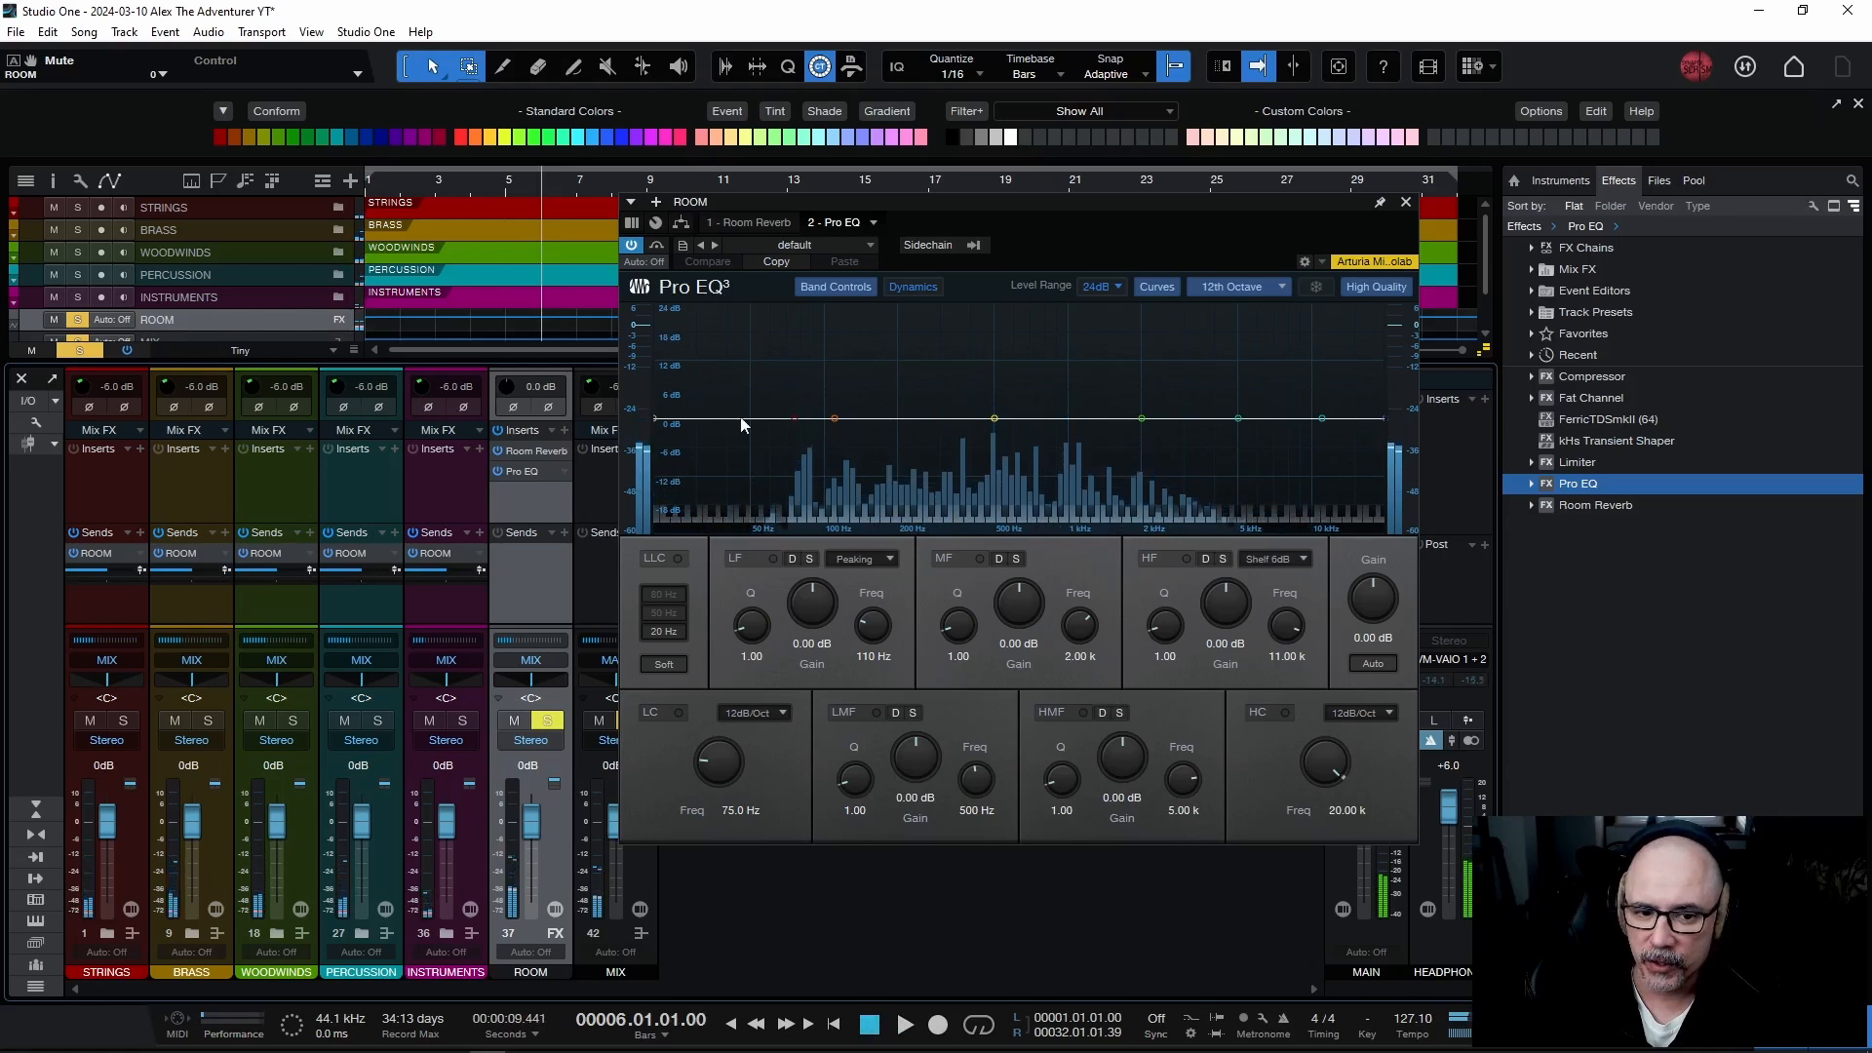
{"action": "left_click", "coordinate": [550, 720], "text": "shift"}
Enable Pro EQ's low-cut filter on the ROOM channel and raise its frequency to 131 Hz while the song plays.
{"action": "left_click", "coordinate": [677, 713]}
{"action": "key", "text": "space"}
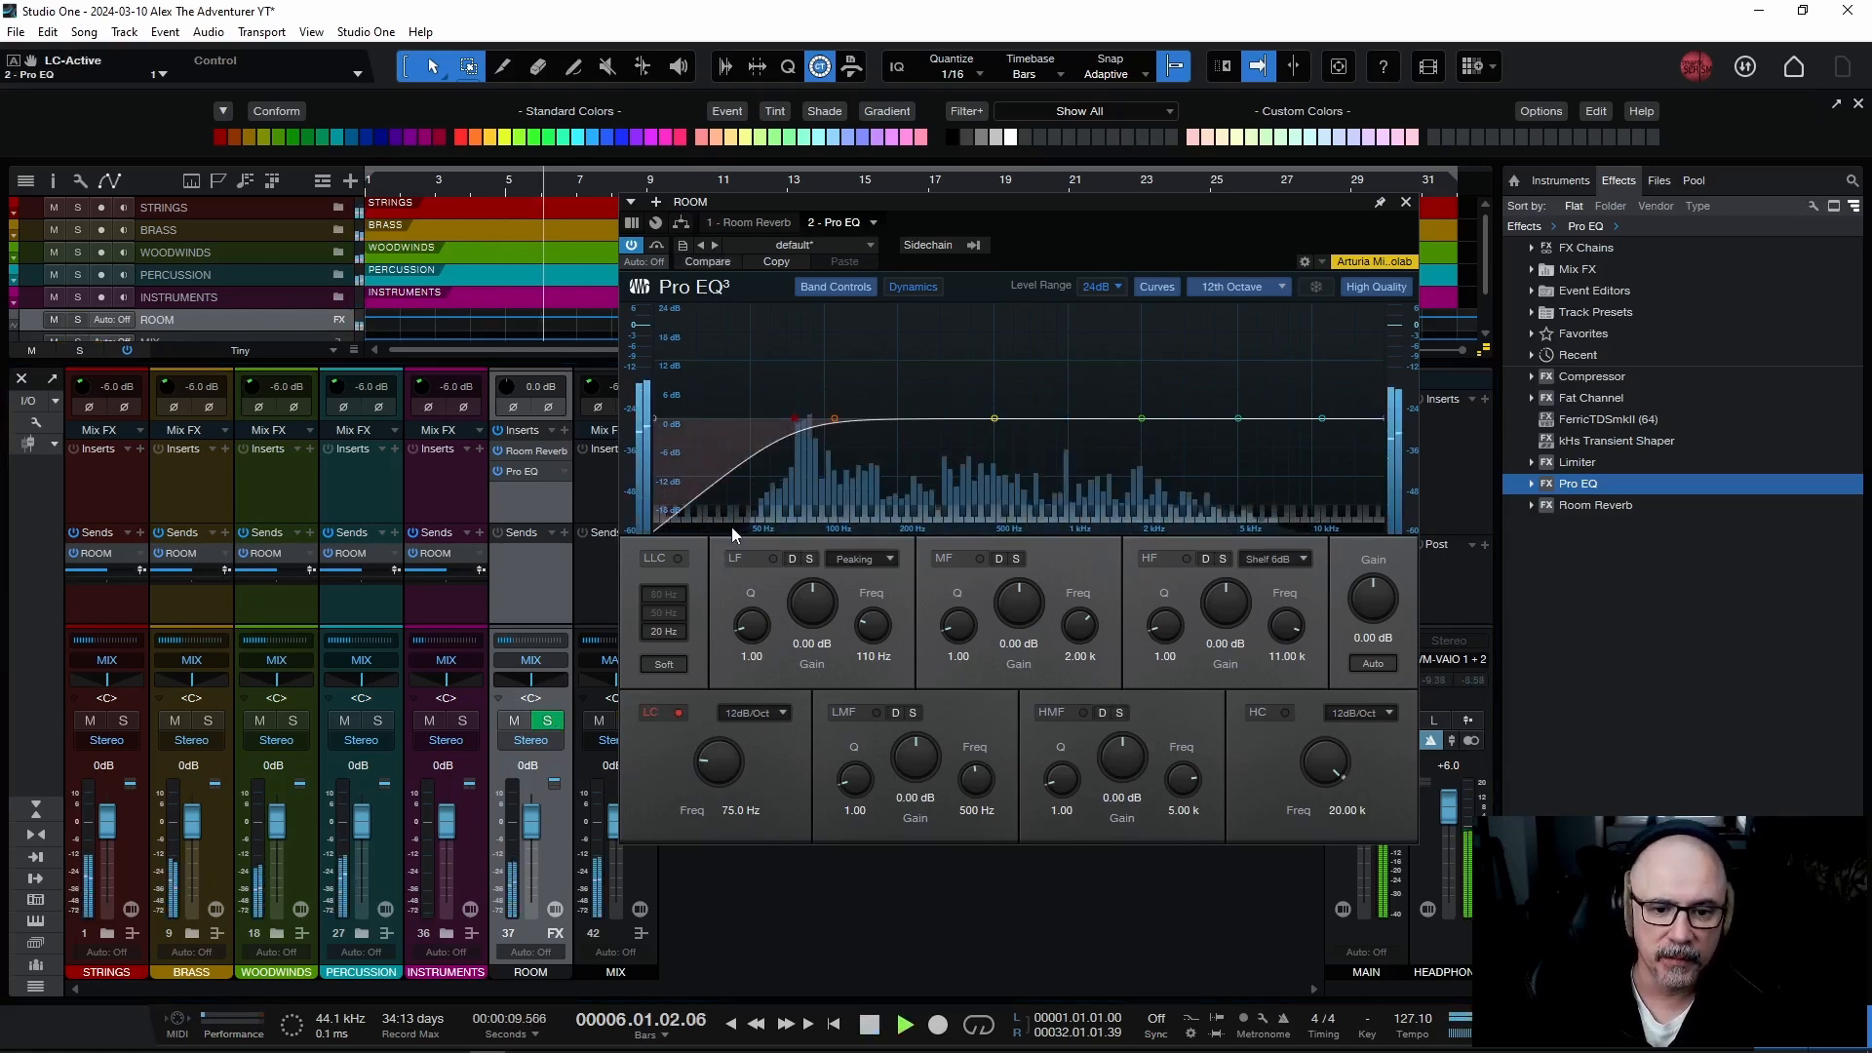
{"action": "left_click_drag", "start_coordinate": [794, 423], "coordinate": [853, 426]}
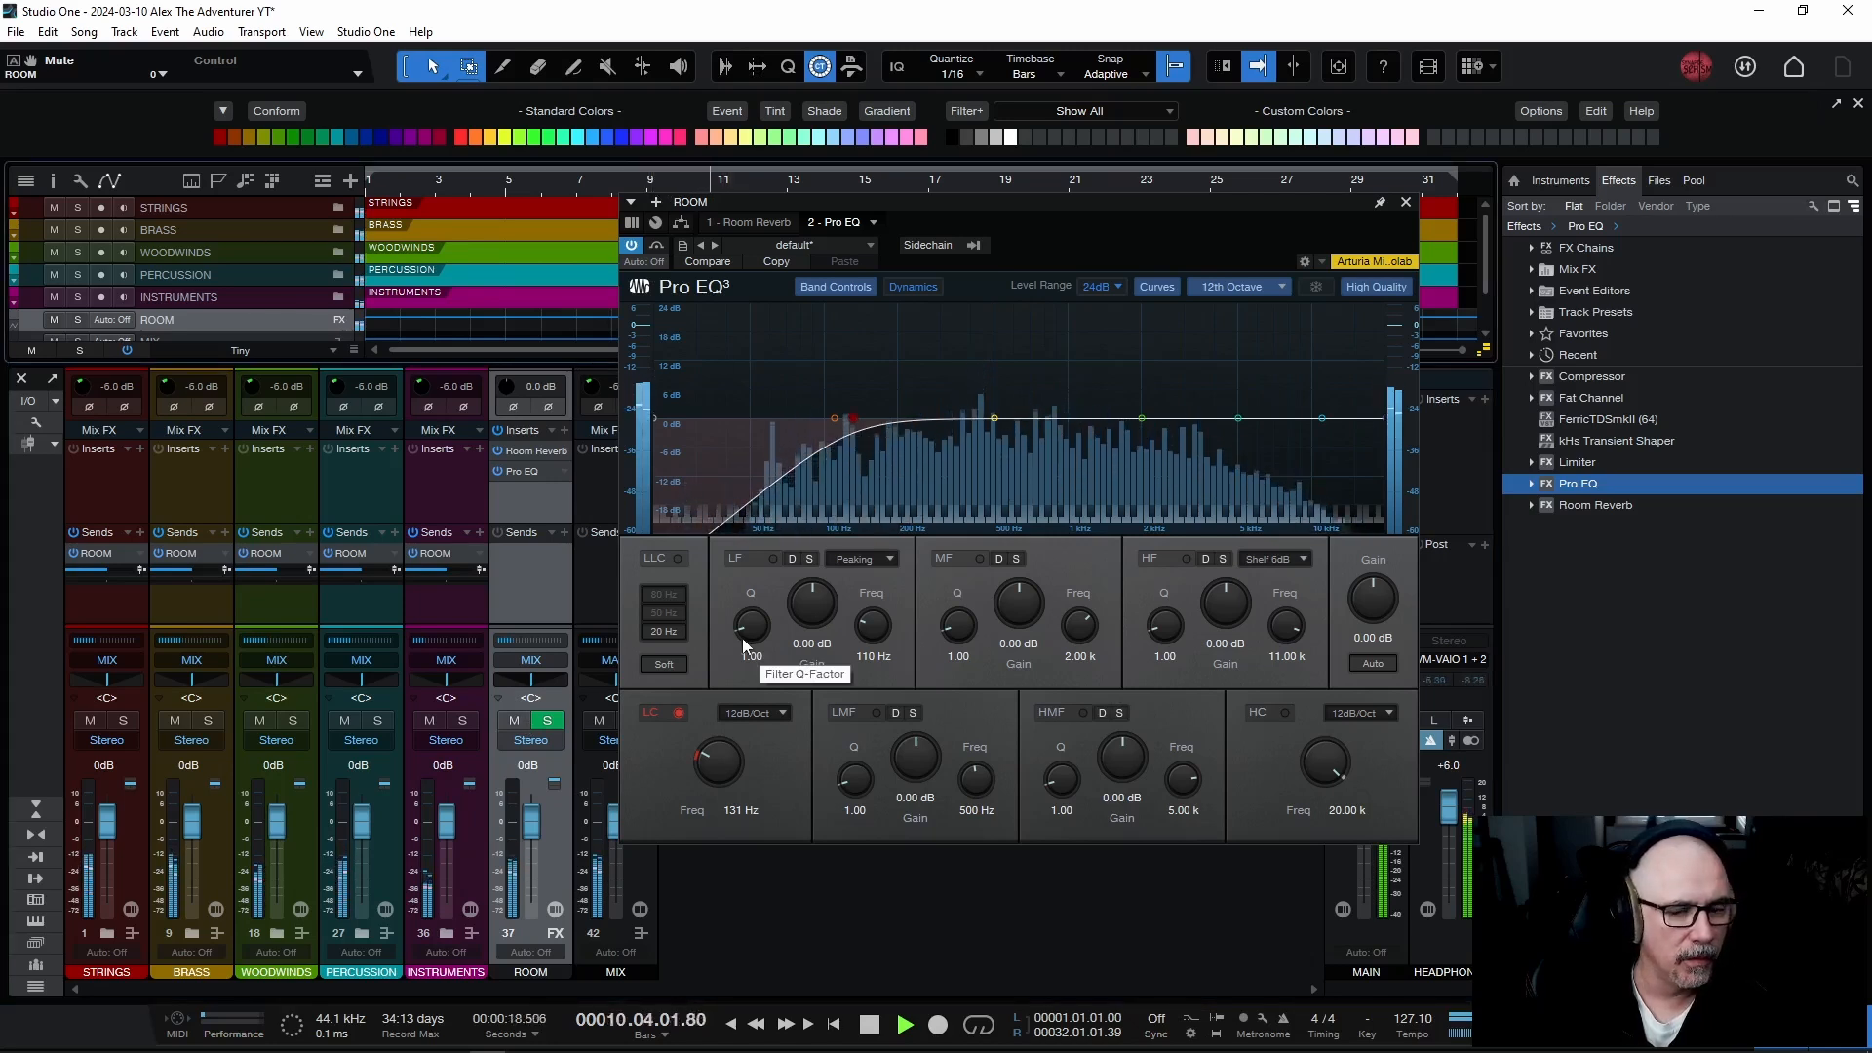
{"action": "key", "text": "space"}
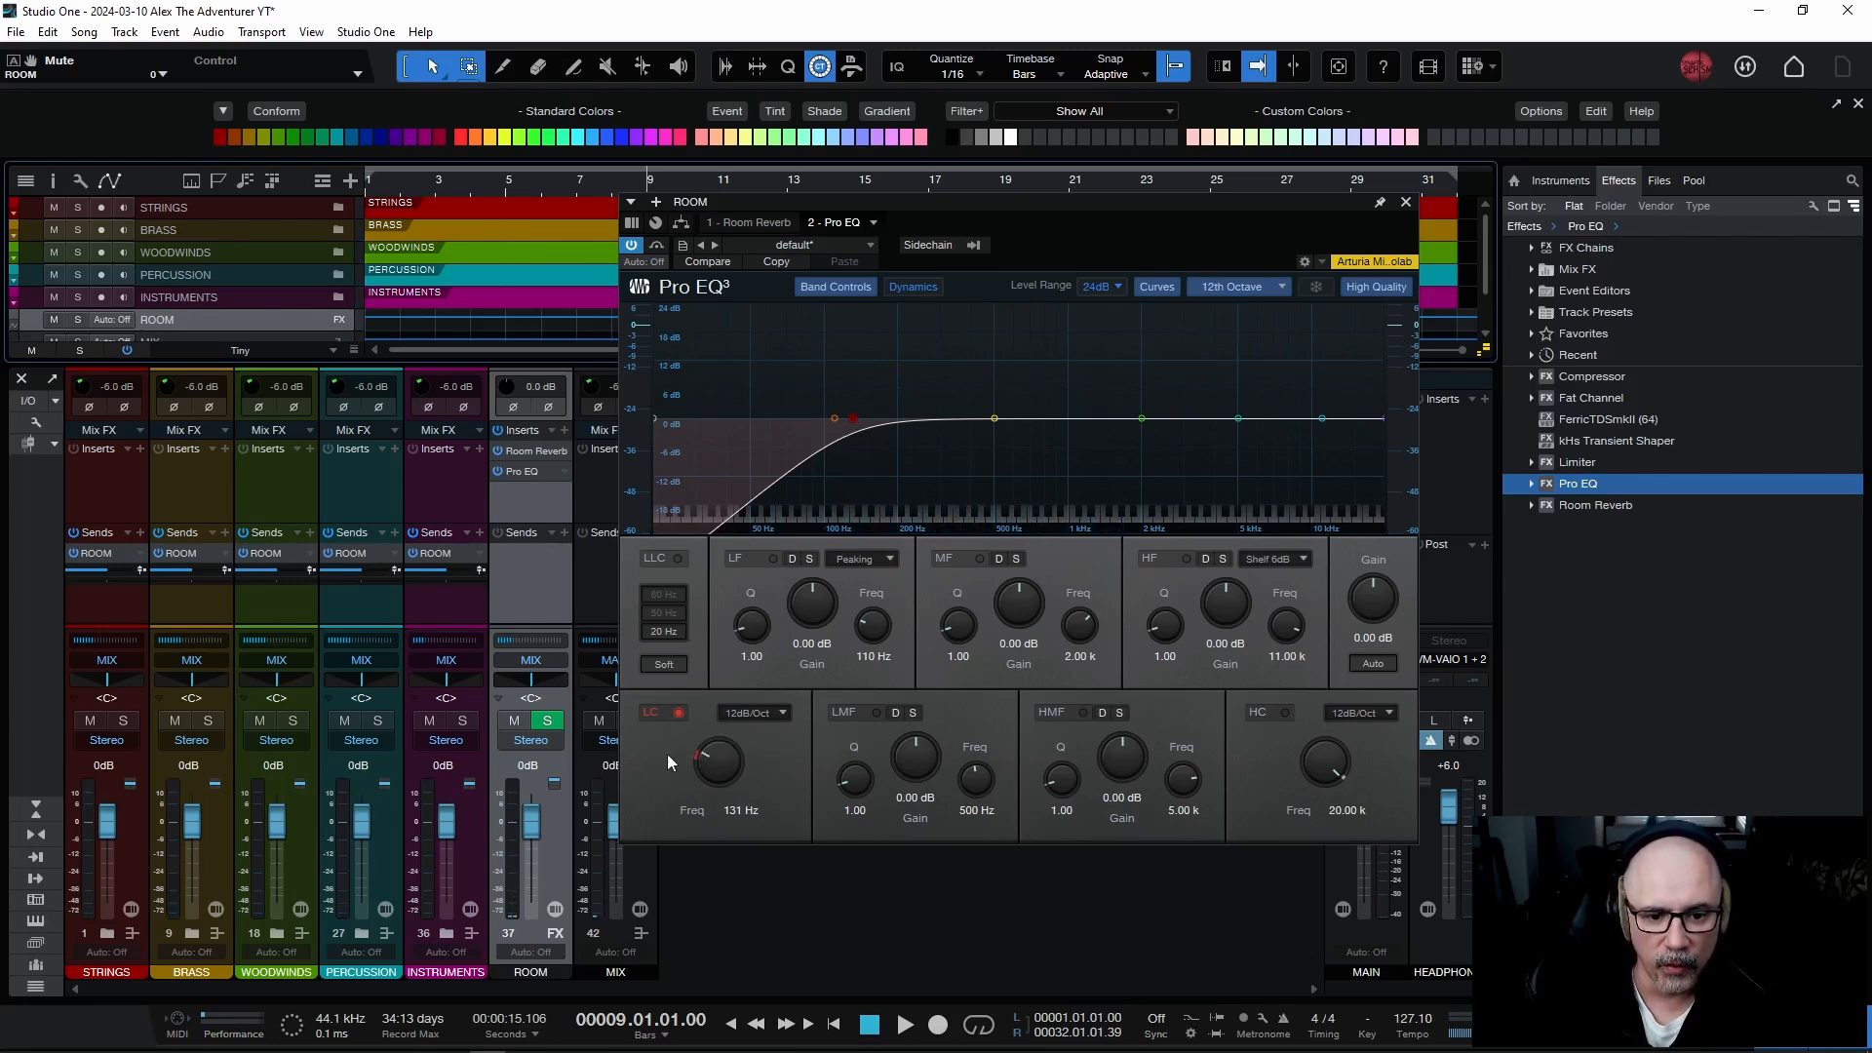
Compare playback from bar 9 with Pro EQ's low cut on and off, leave it on, and close the editor.
{"action": "key", "text": "space"}
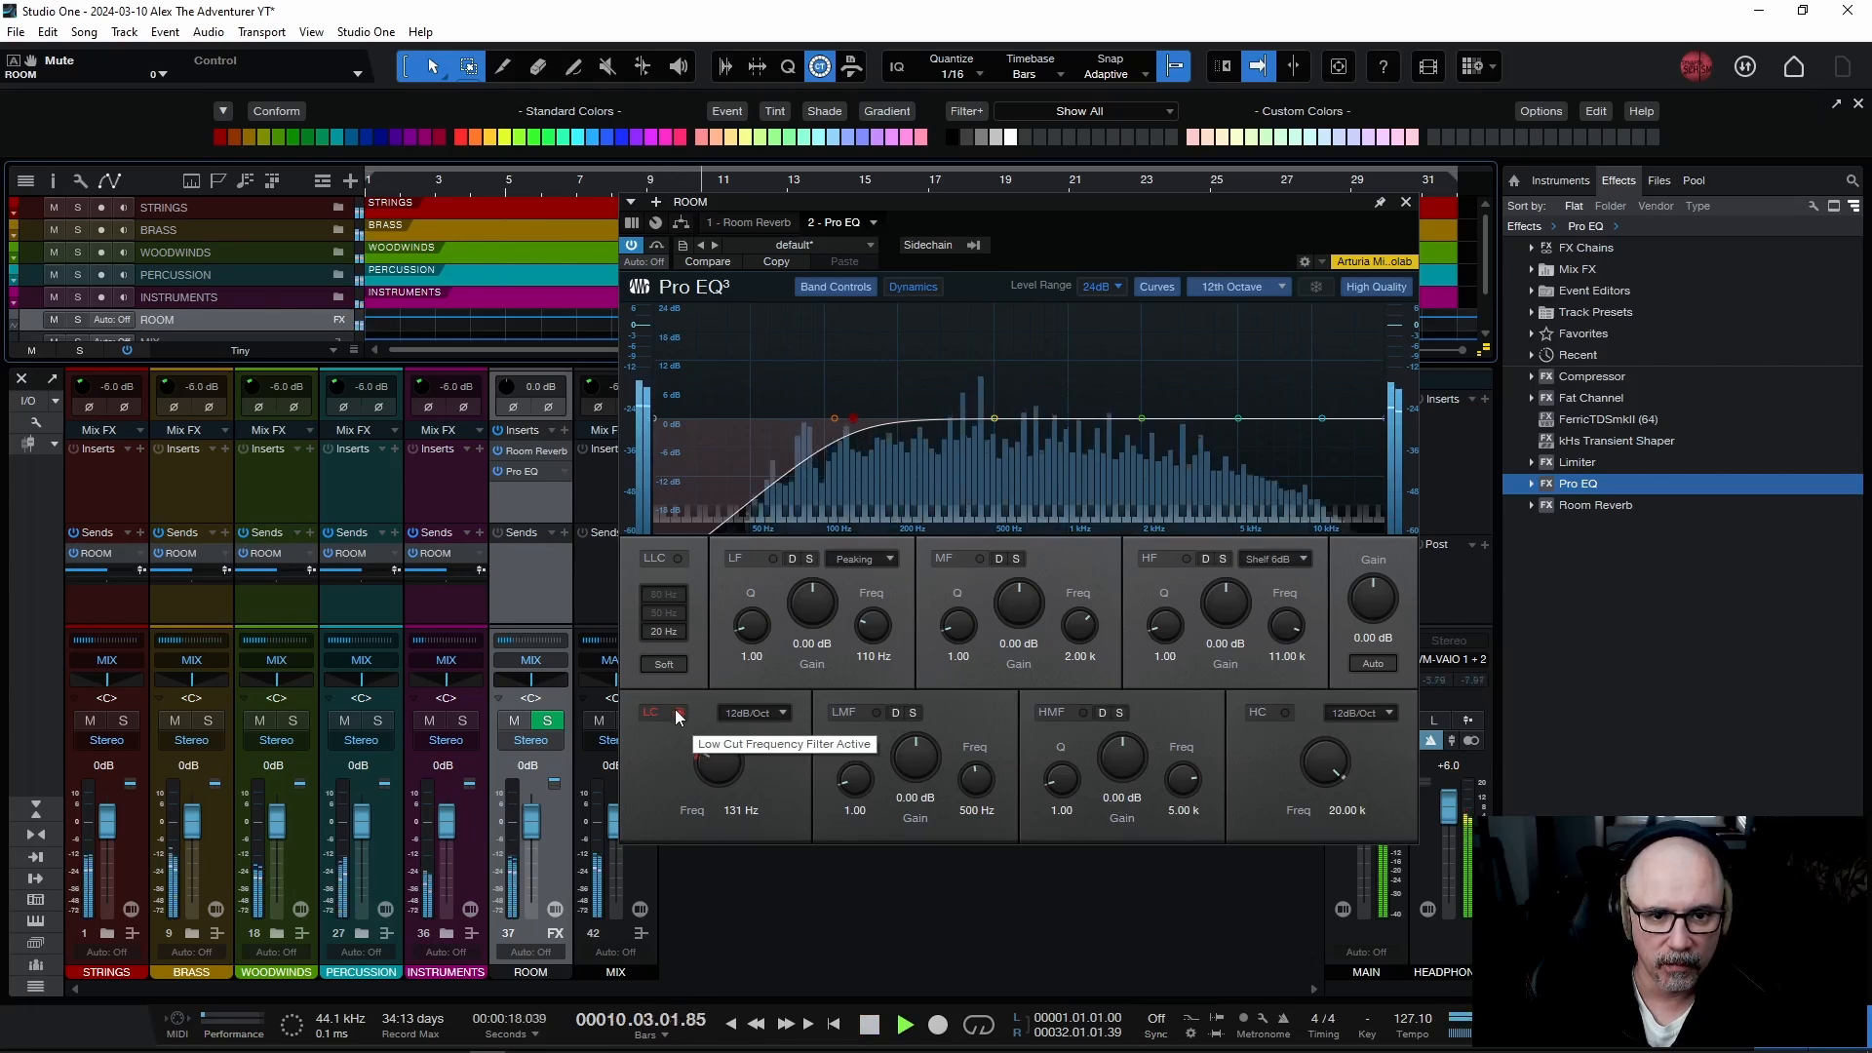
{"action": "key", "text": "space"}
{"action": "left_click", "coordinate": [679, 714]}
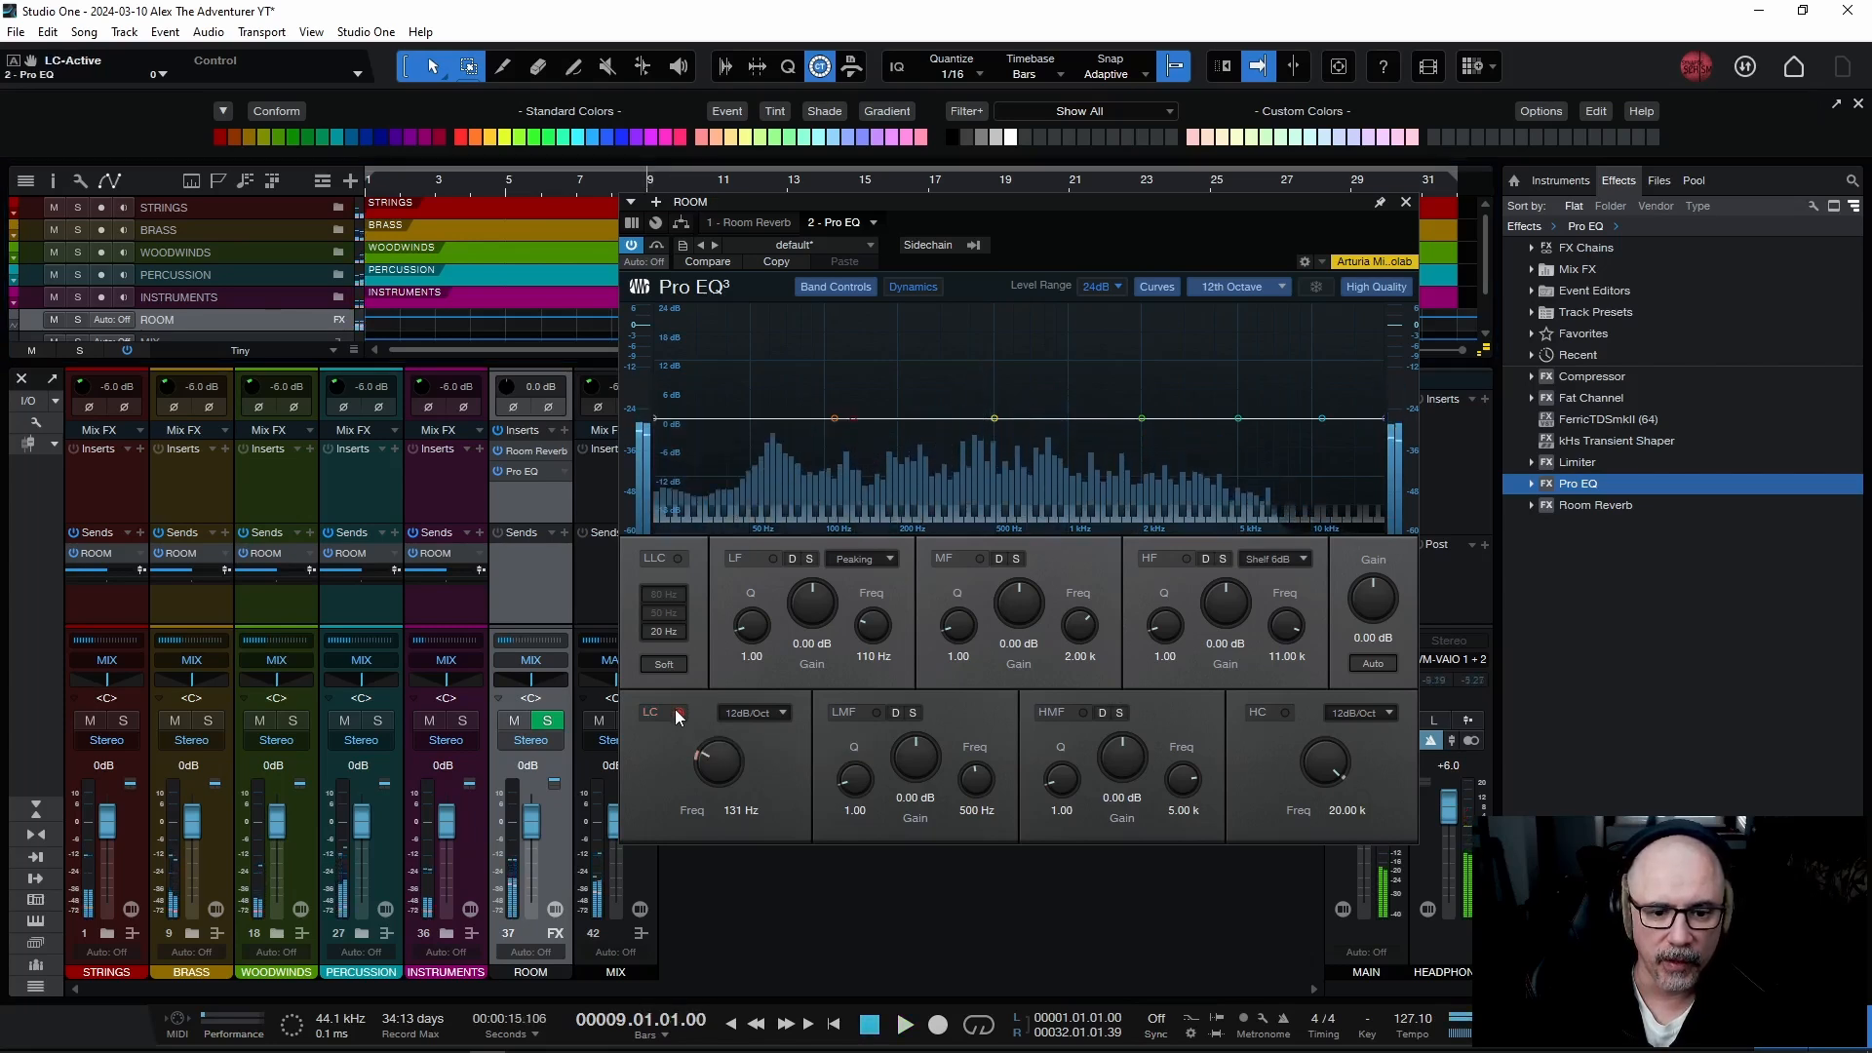
{"action": "key", "text": "space"}
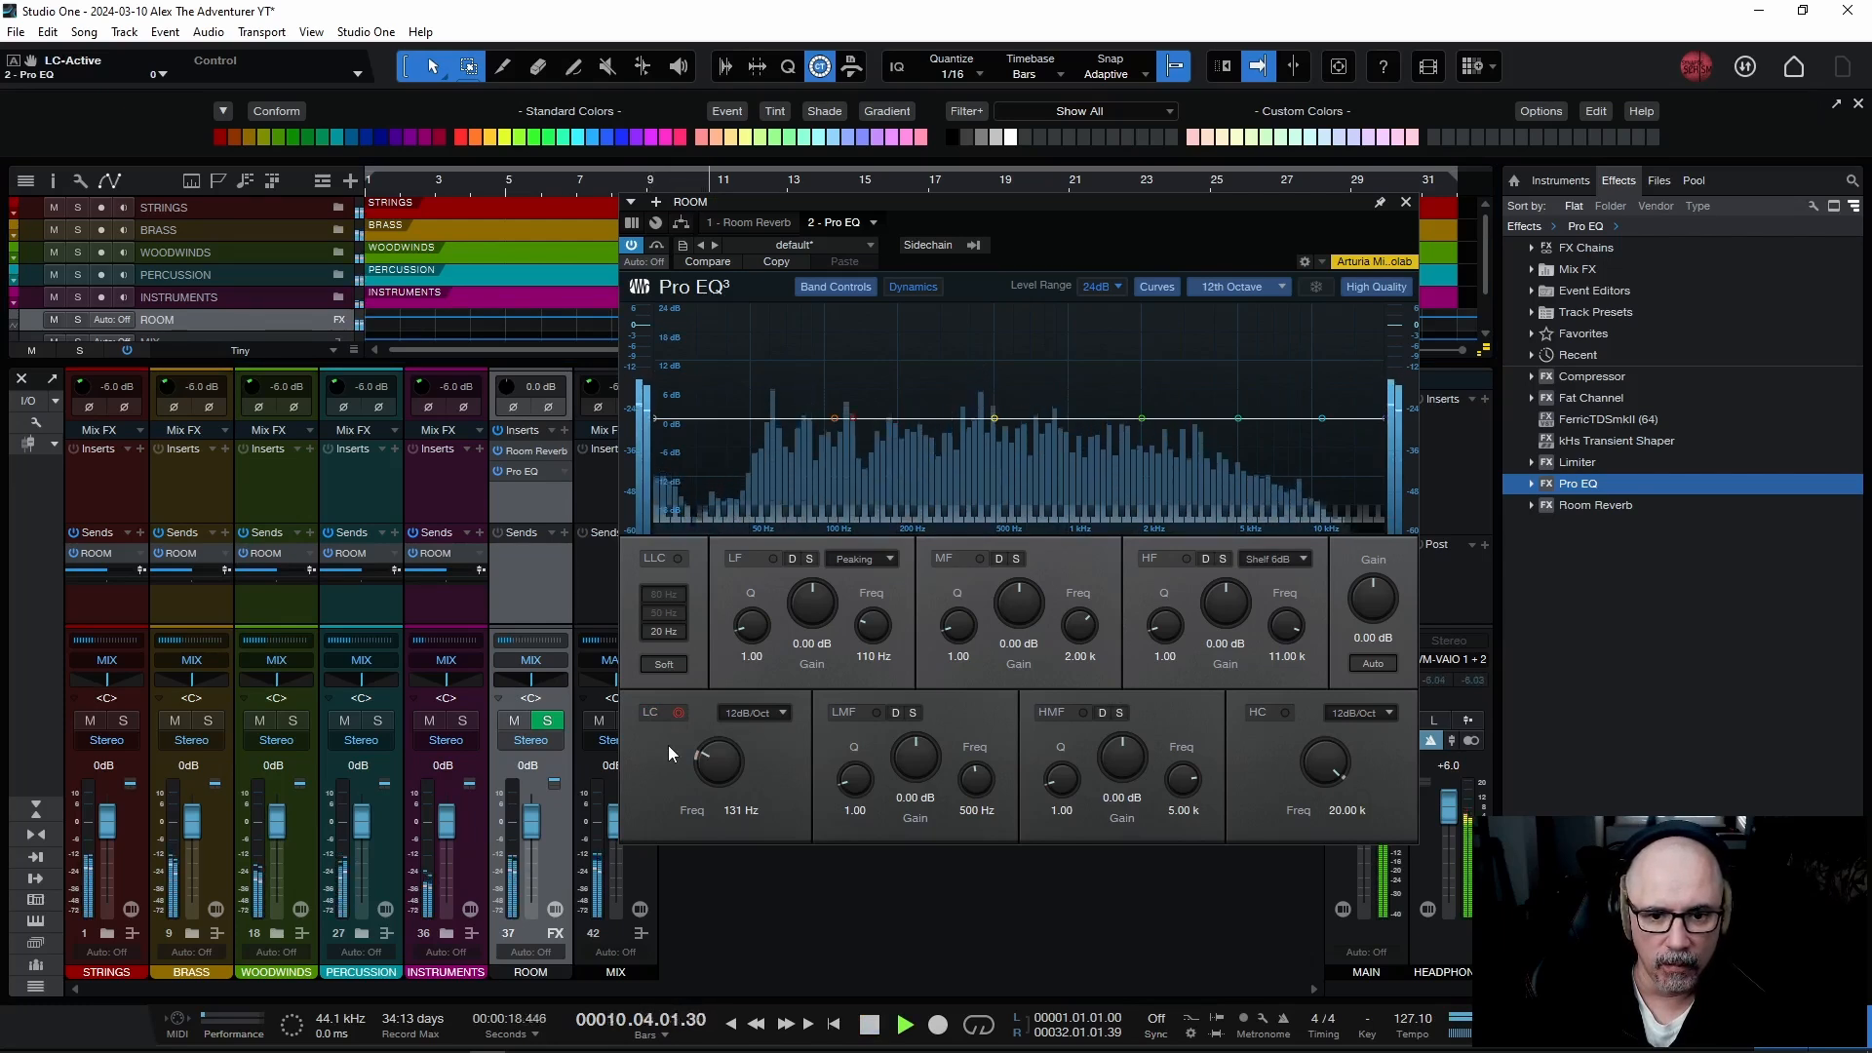
{"action": "key", "text": "space"}
{"action": "left_click", "coordinate": [678, 714]}
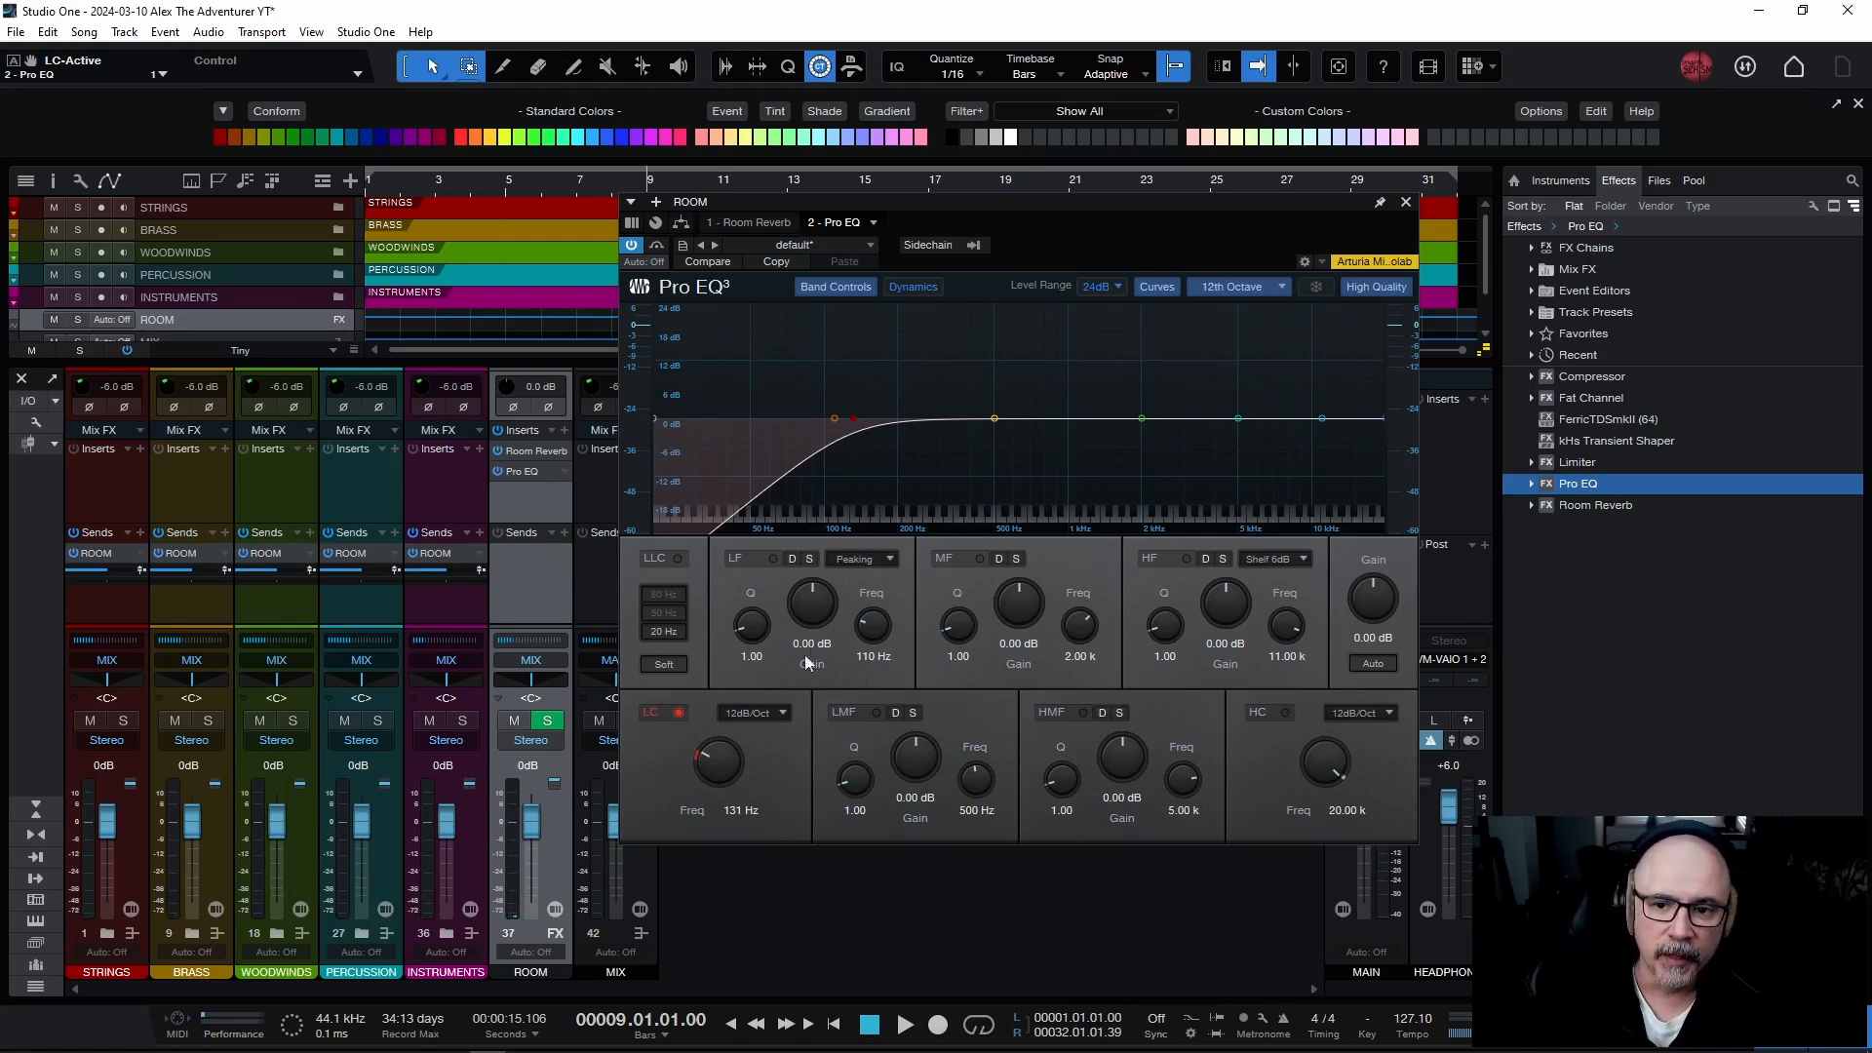
{"action": "left_click", "coordinate": [1404, 203]}
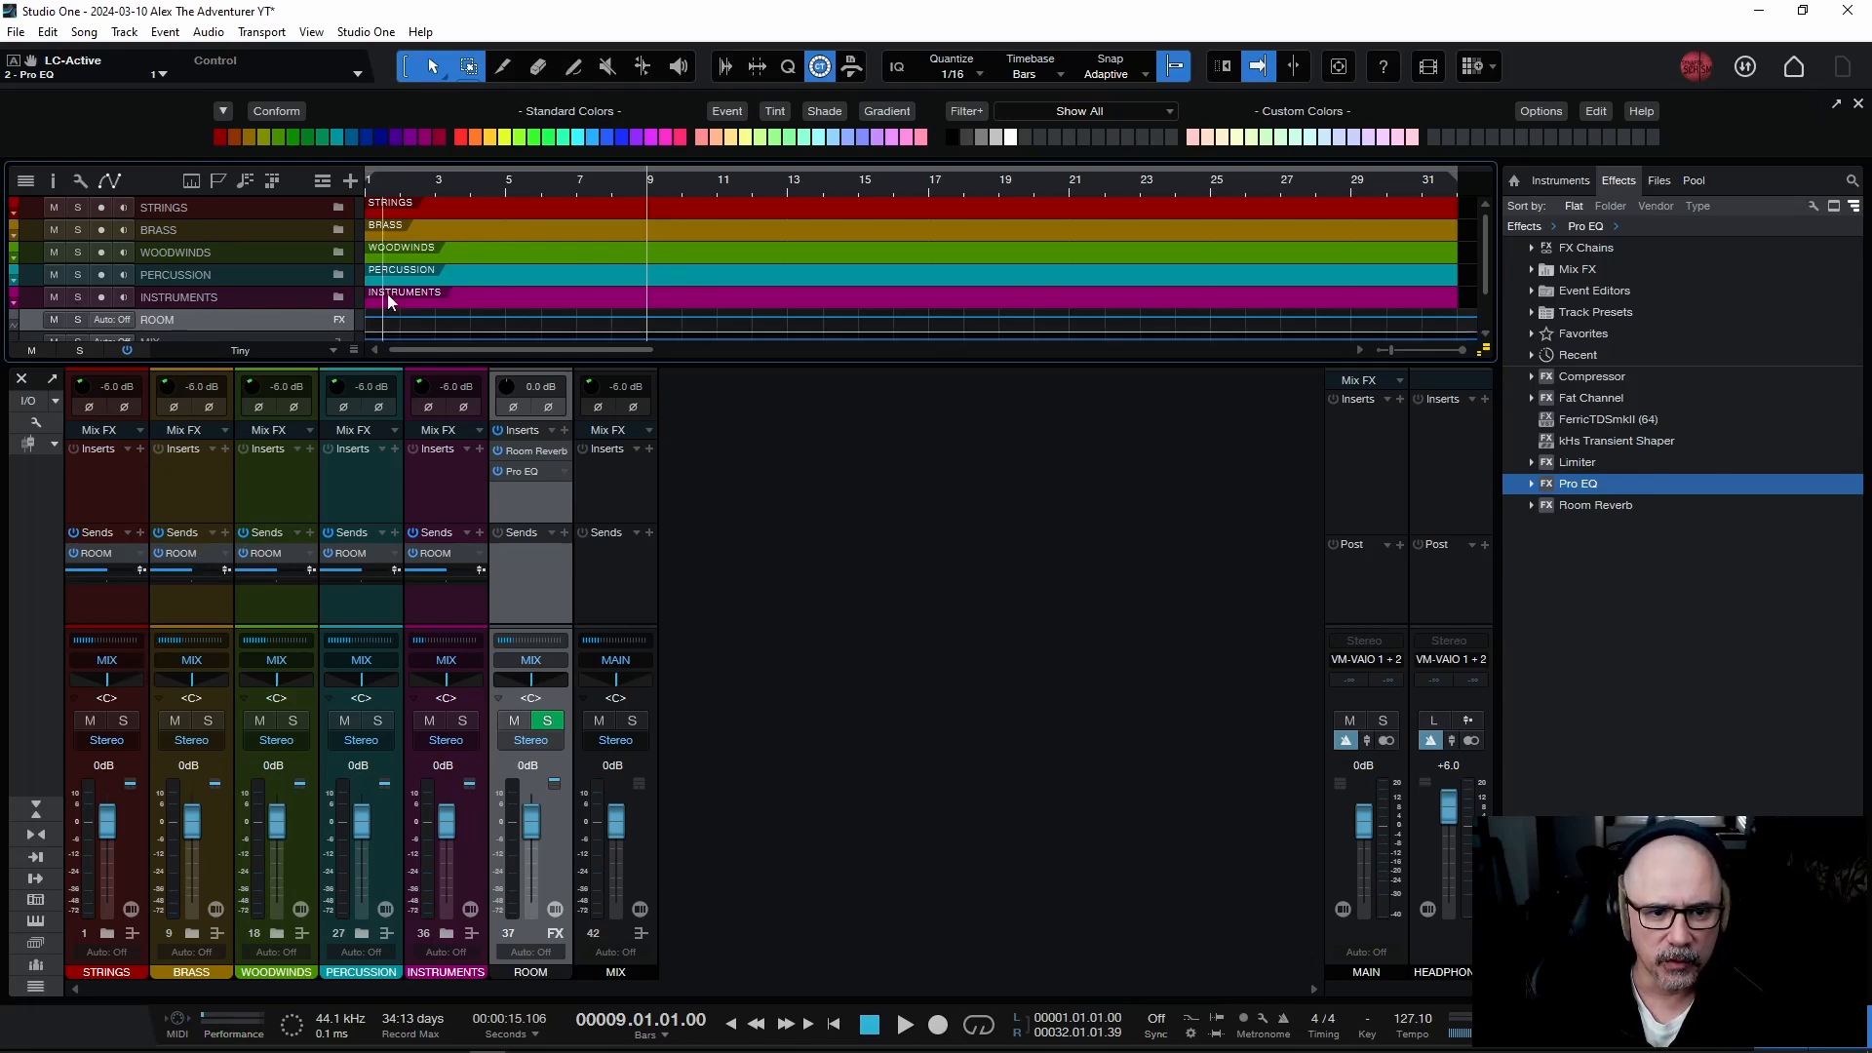
Play repeatedly from bar 3 and compare the mix with the BRASS channel's ROOM send on and off, leaving the send on.
{"action": "key", "text": "space"}
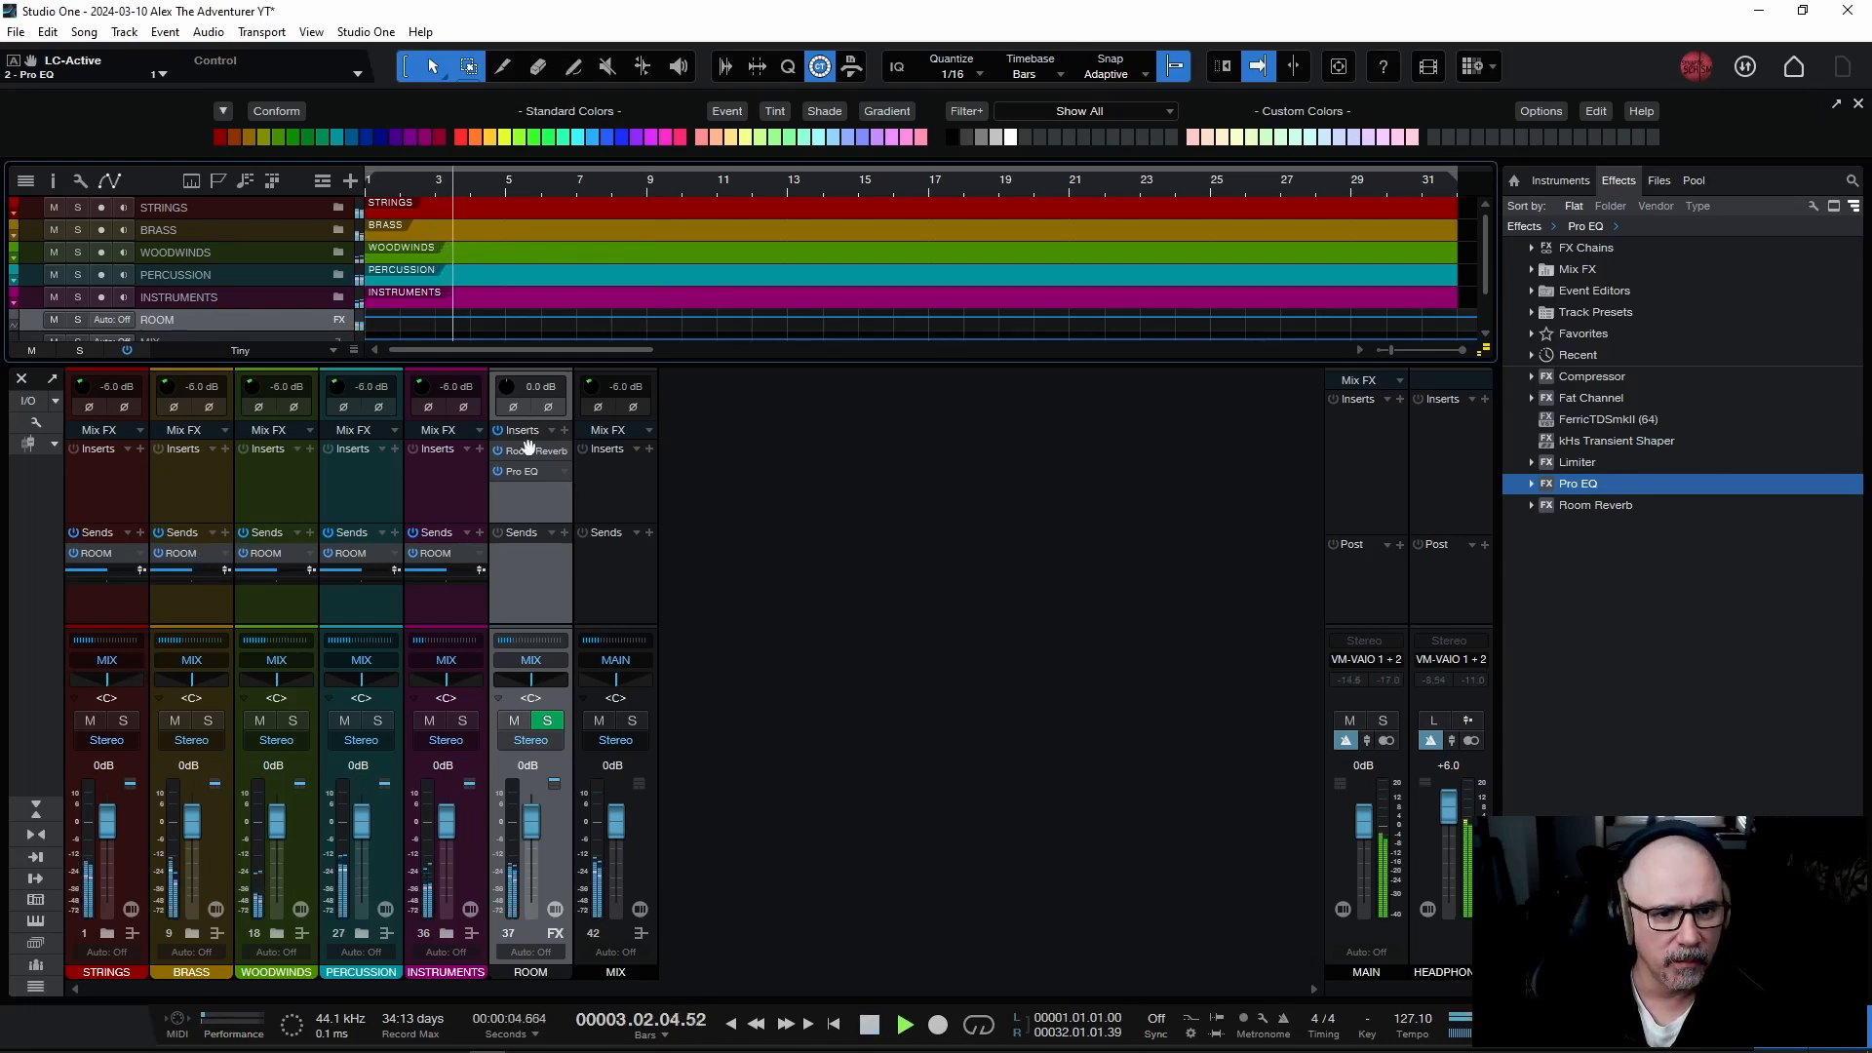
{"action": "key", "text": "space"}
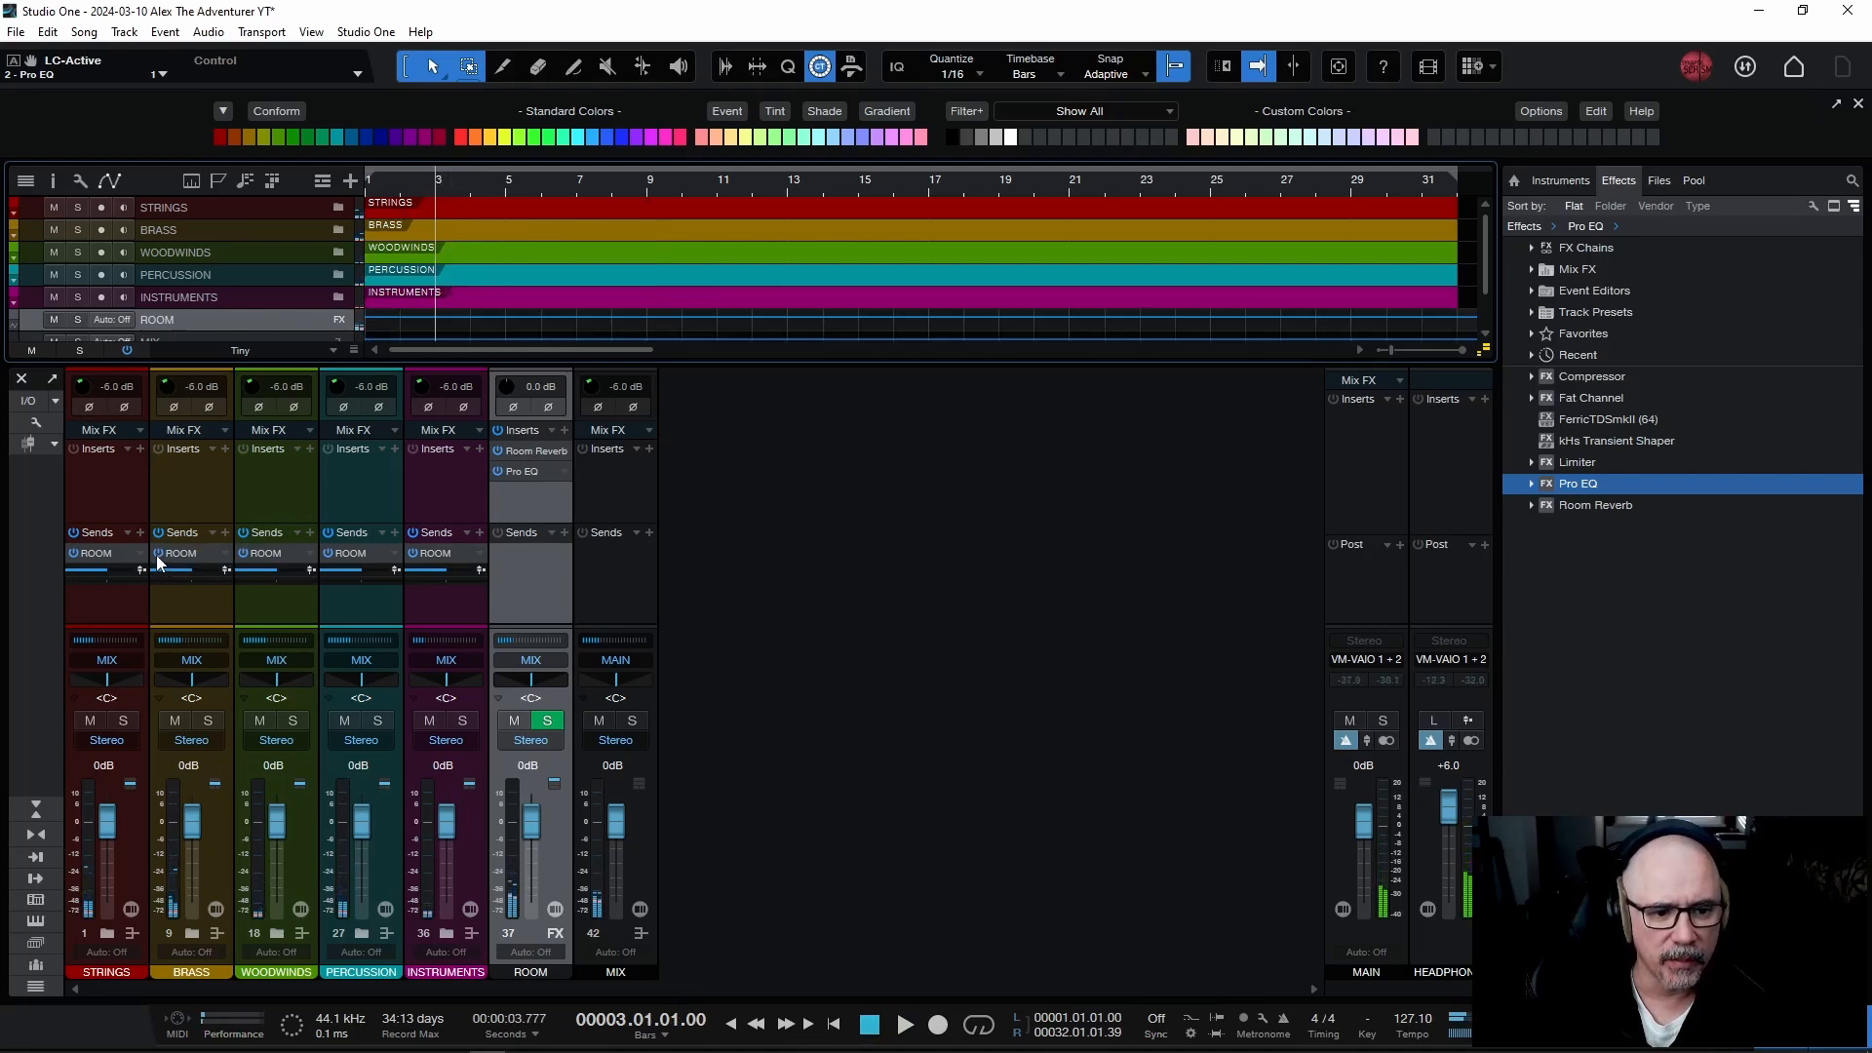
{"action": "key", "text": "space"}
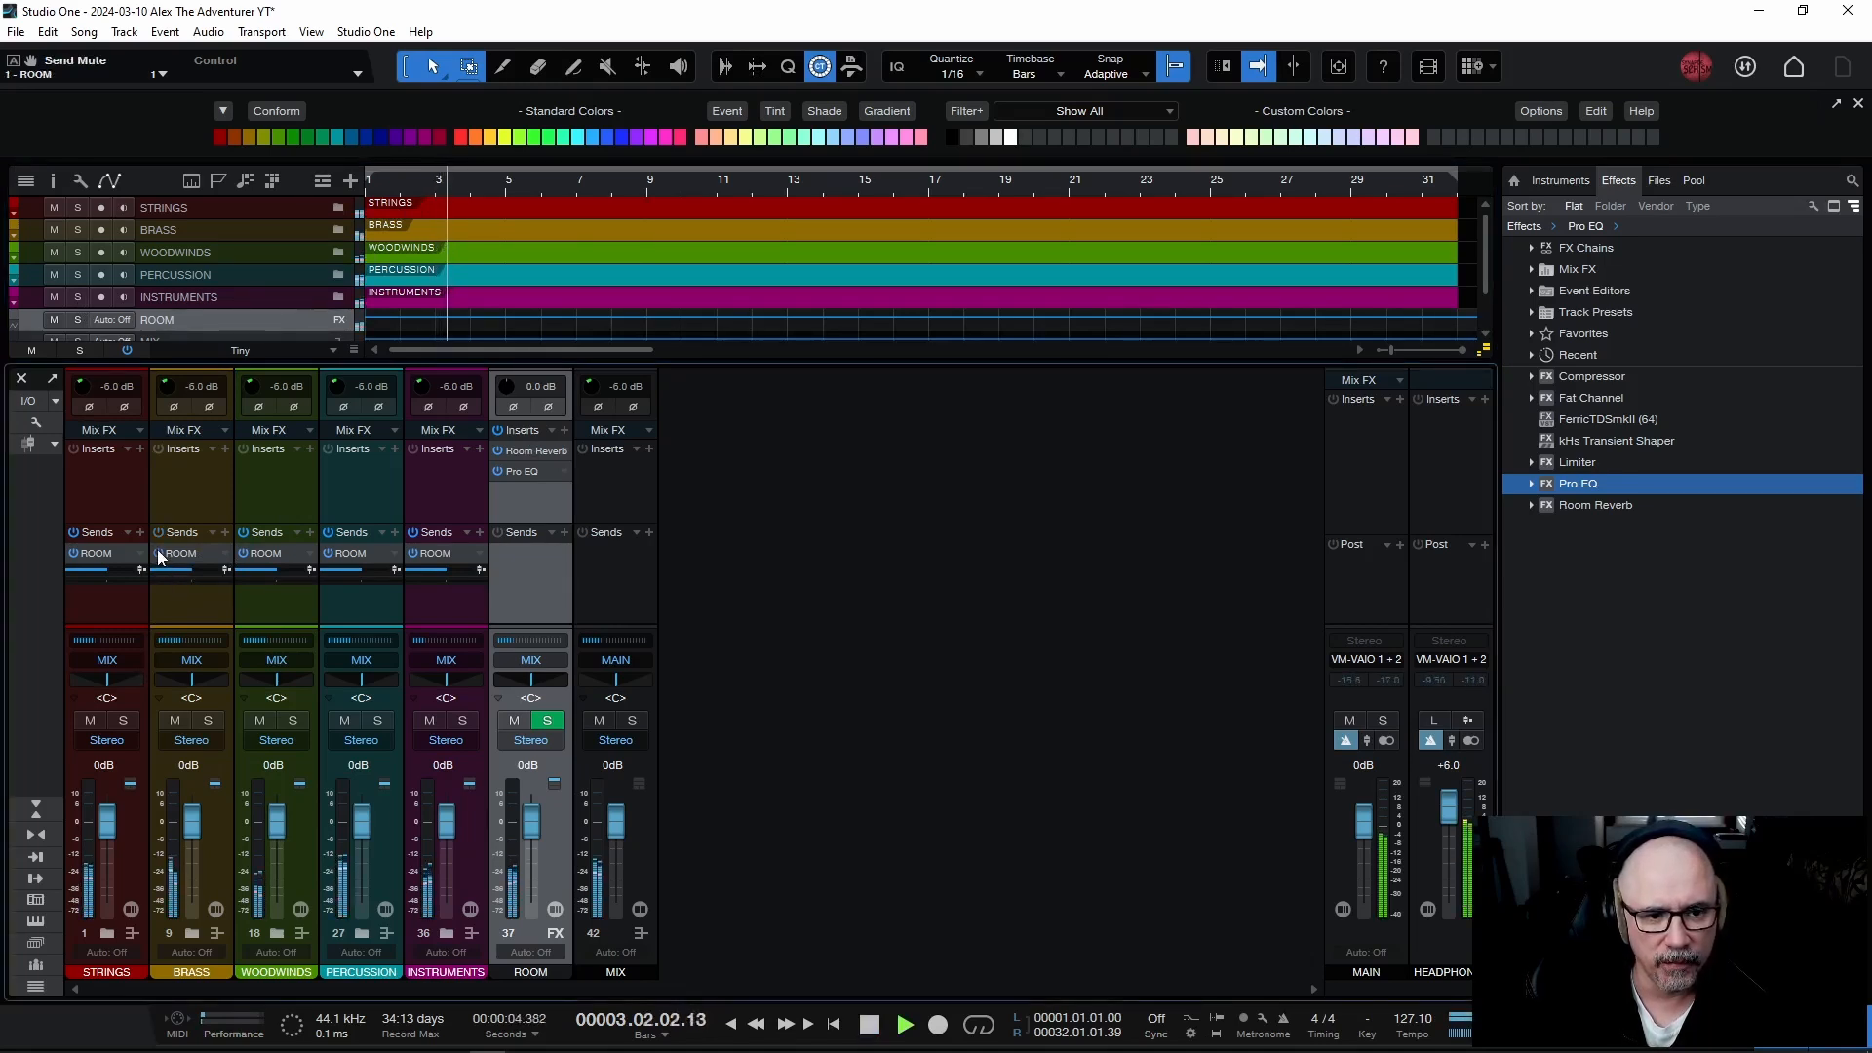
{"action": "left_click", "coordinate": [159, 555]}
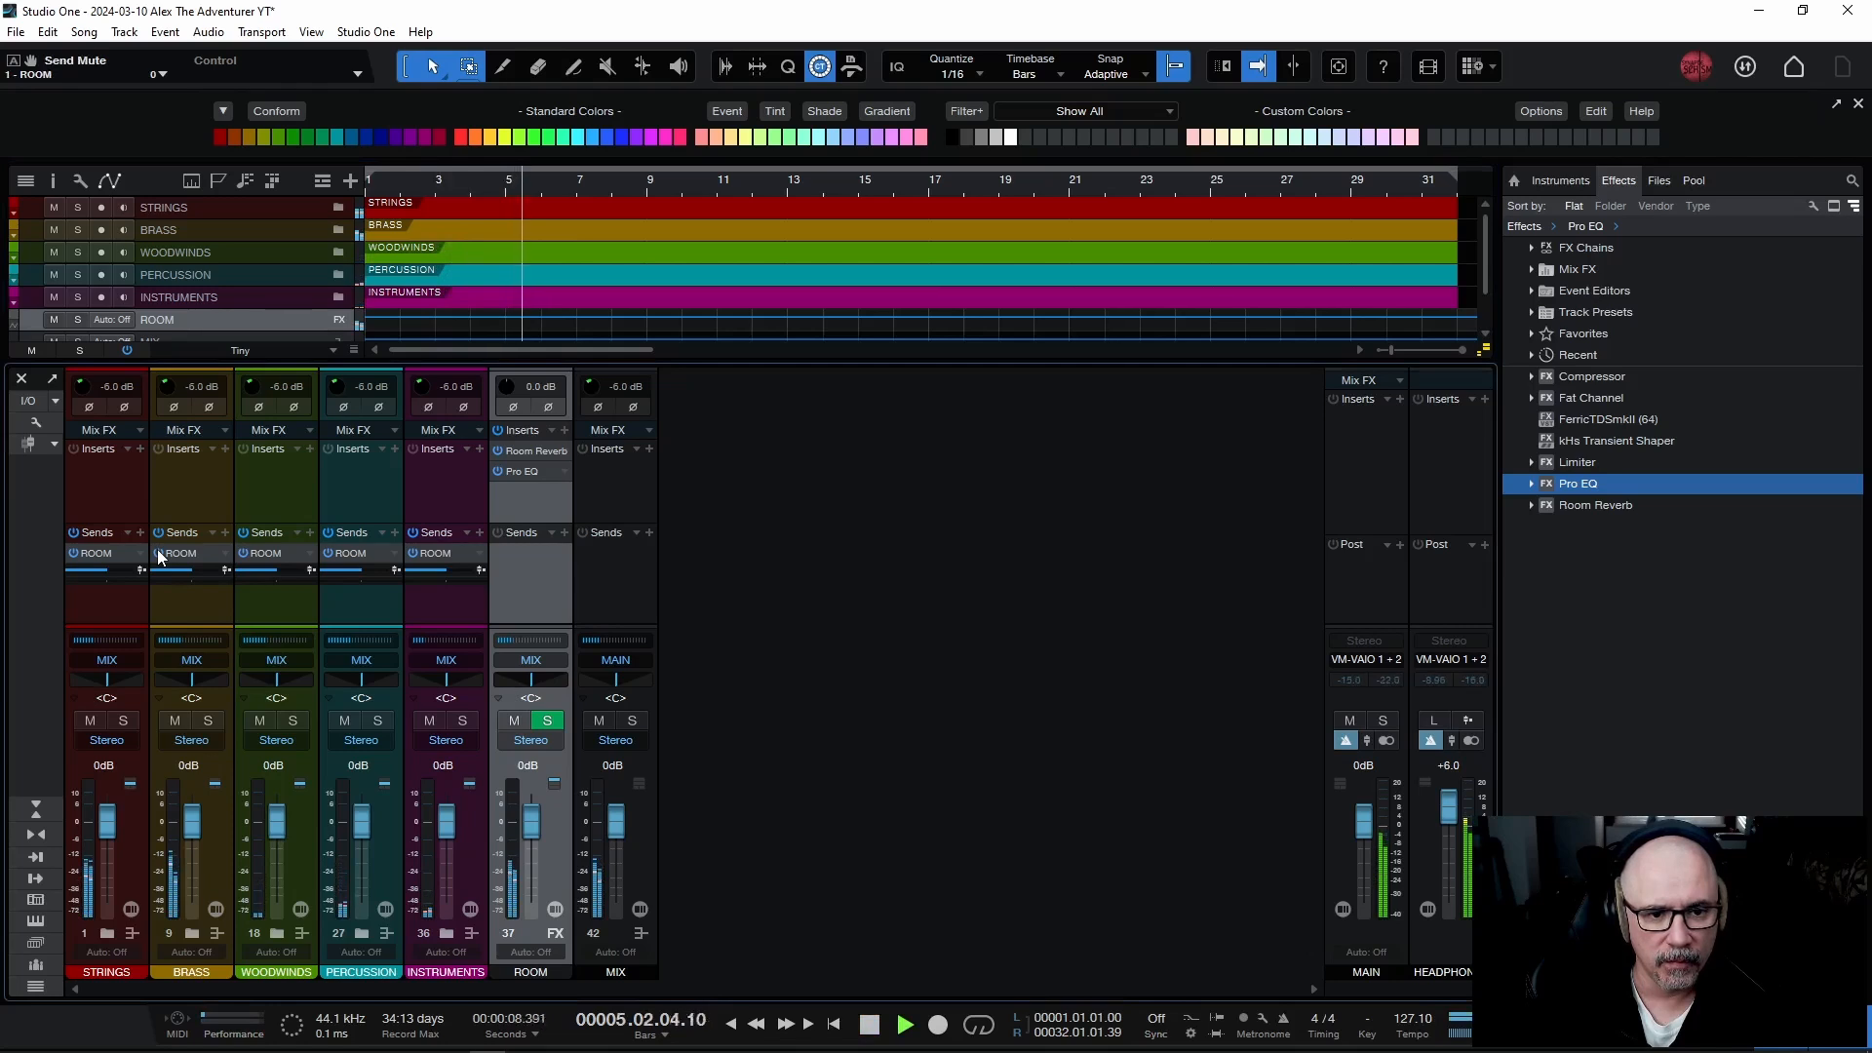
{"action": "left_click", "coordinate": [159, 556]}
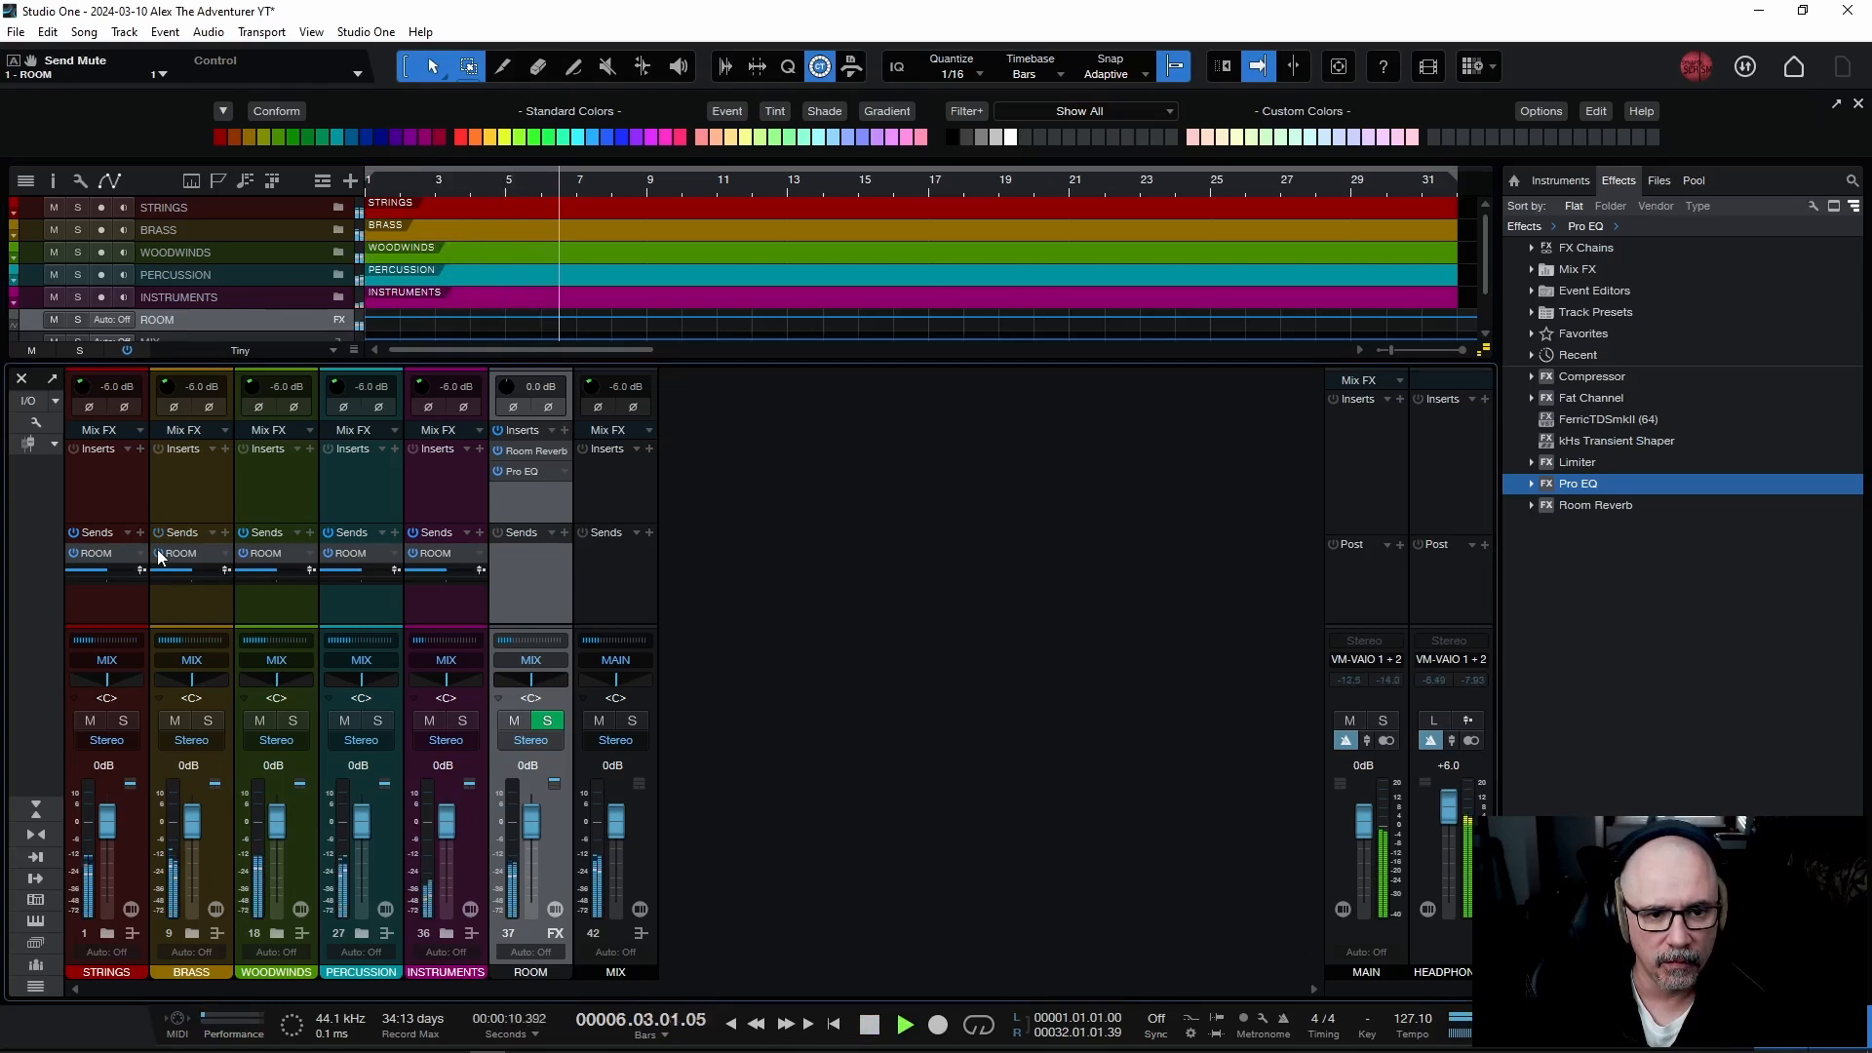
{"action": "left_click", "coordinate": [159, 555]}
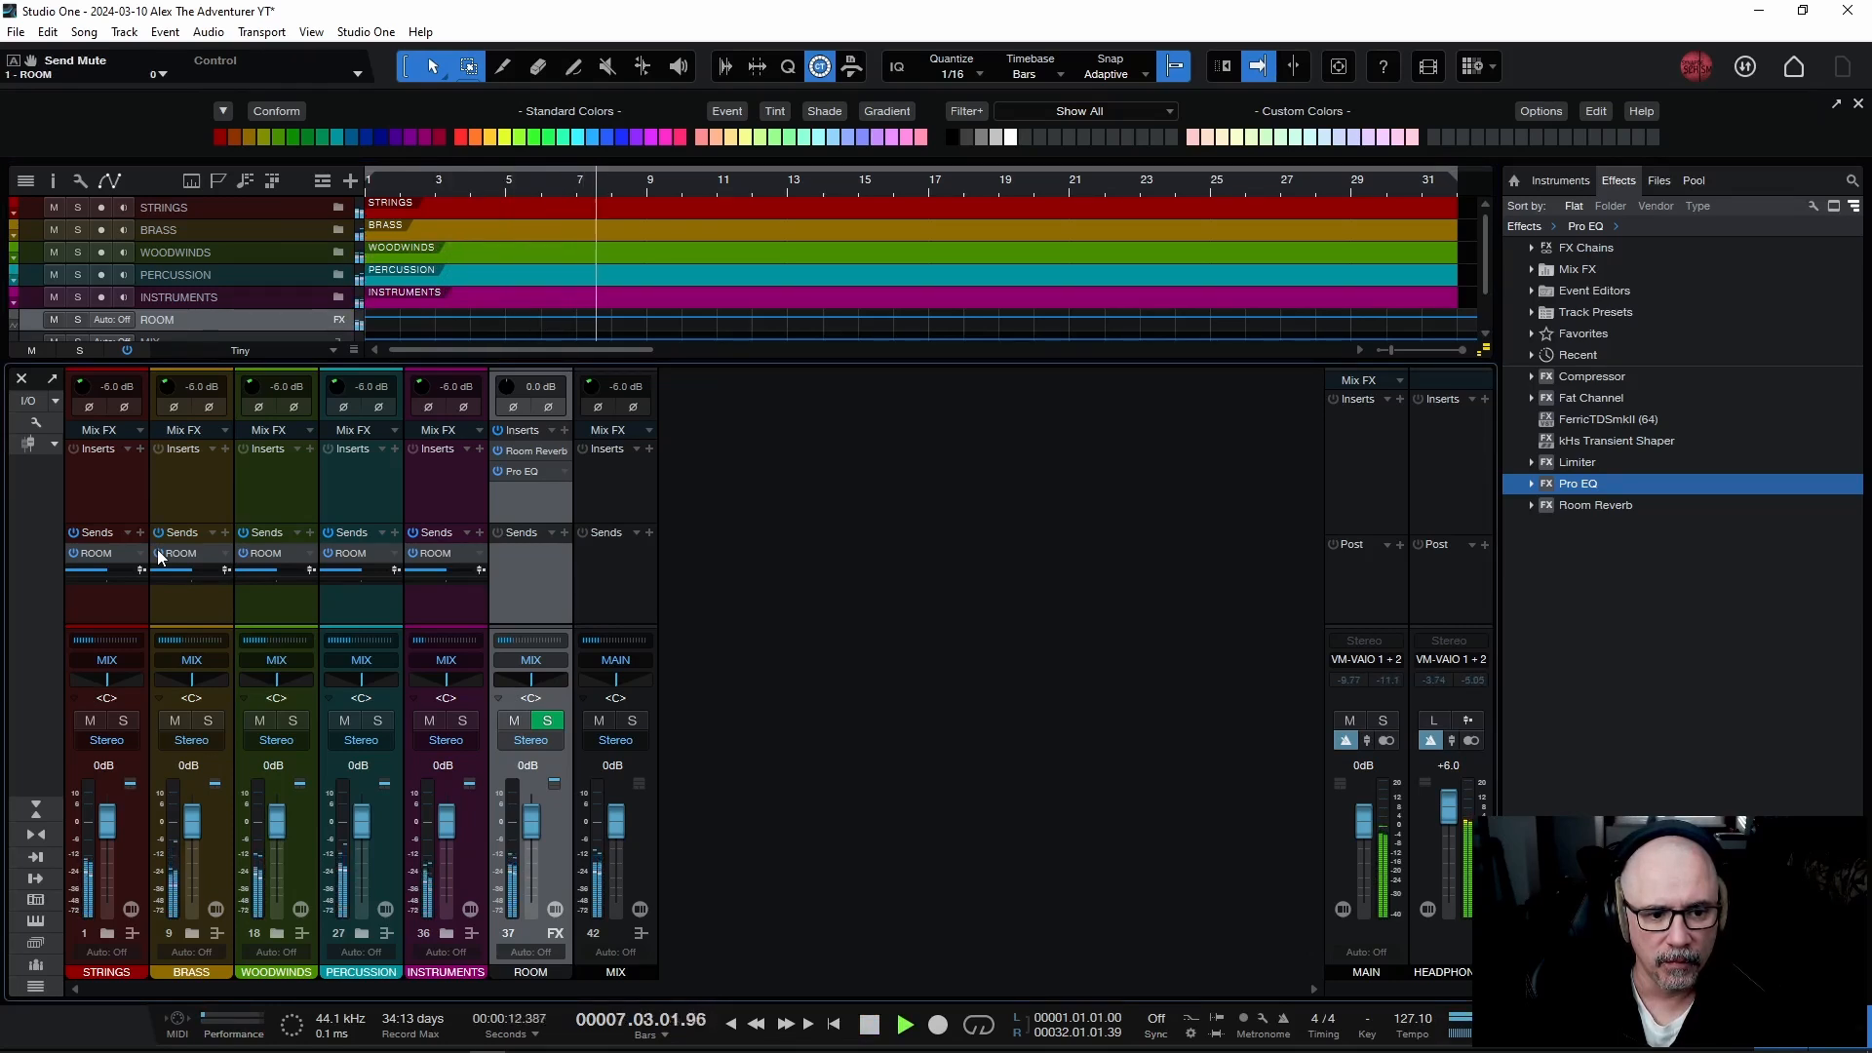
{"action": "left_click", "coordinate": [159, 555]}
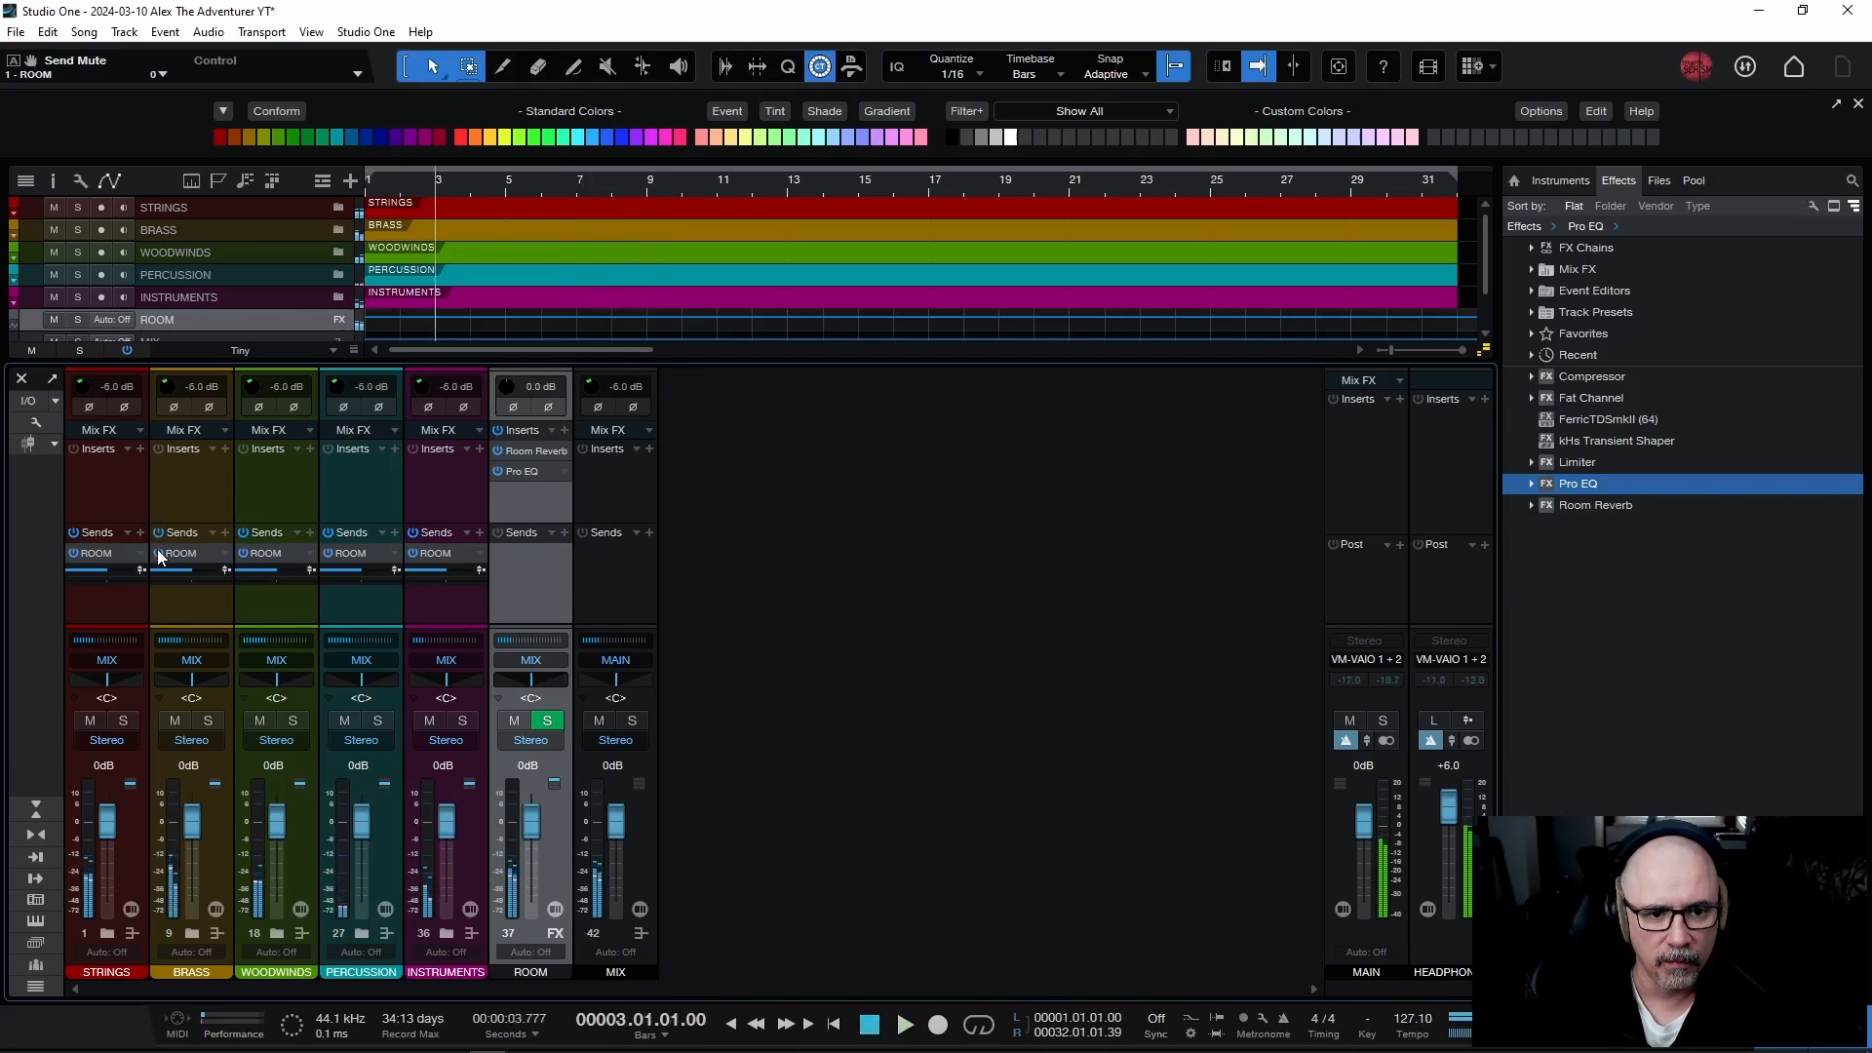
{"action": "left_click", "coordinate": [159, 555]}
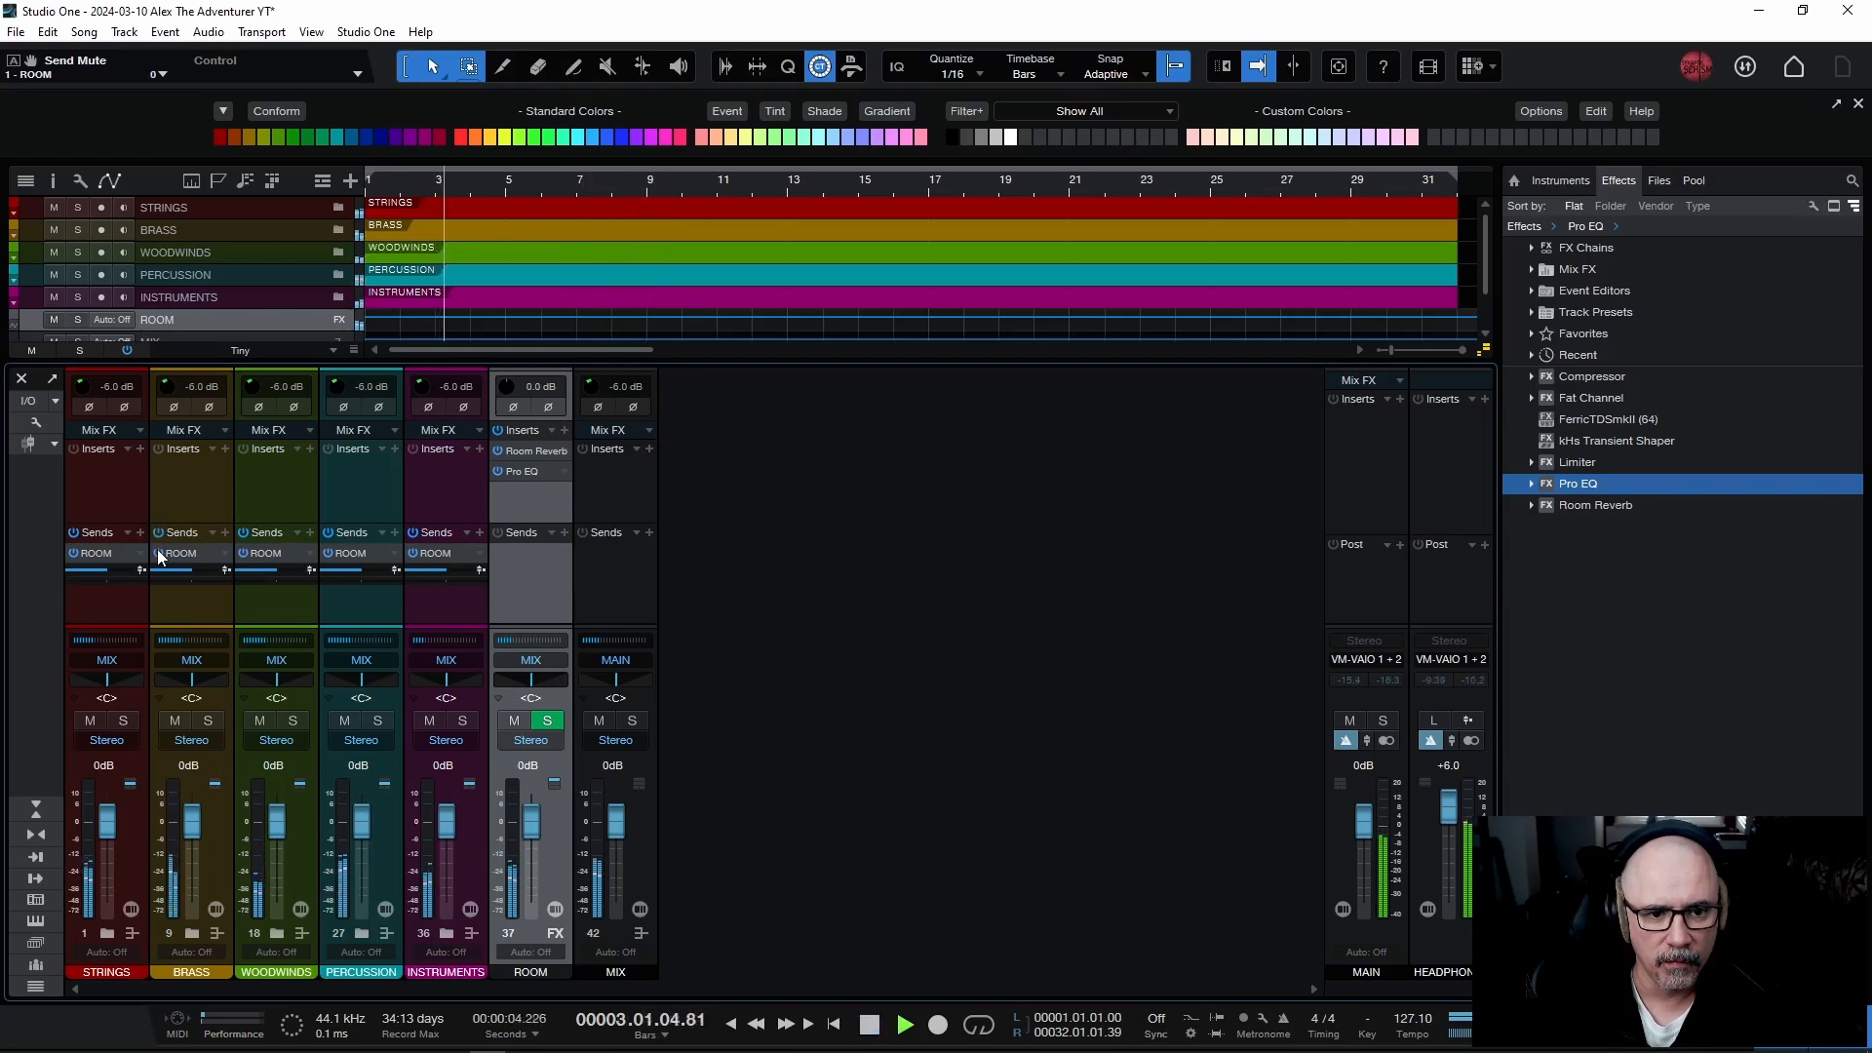
{"action": "left_click", "coordinate": [159, 555]}
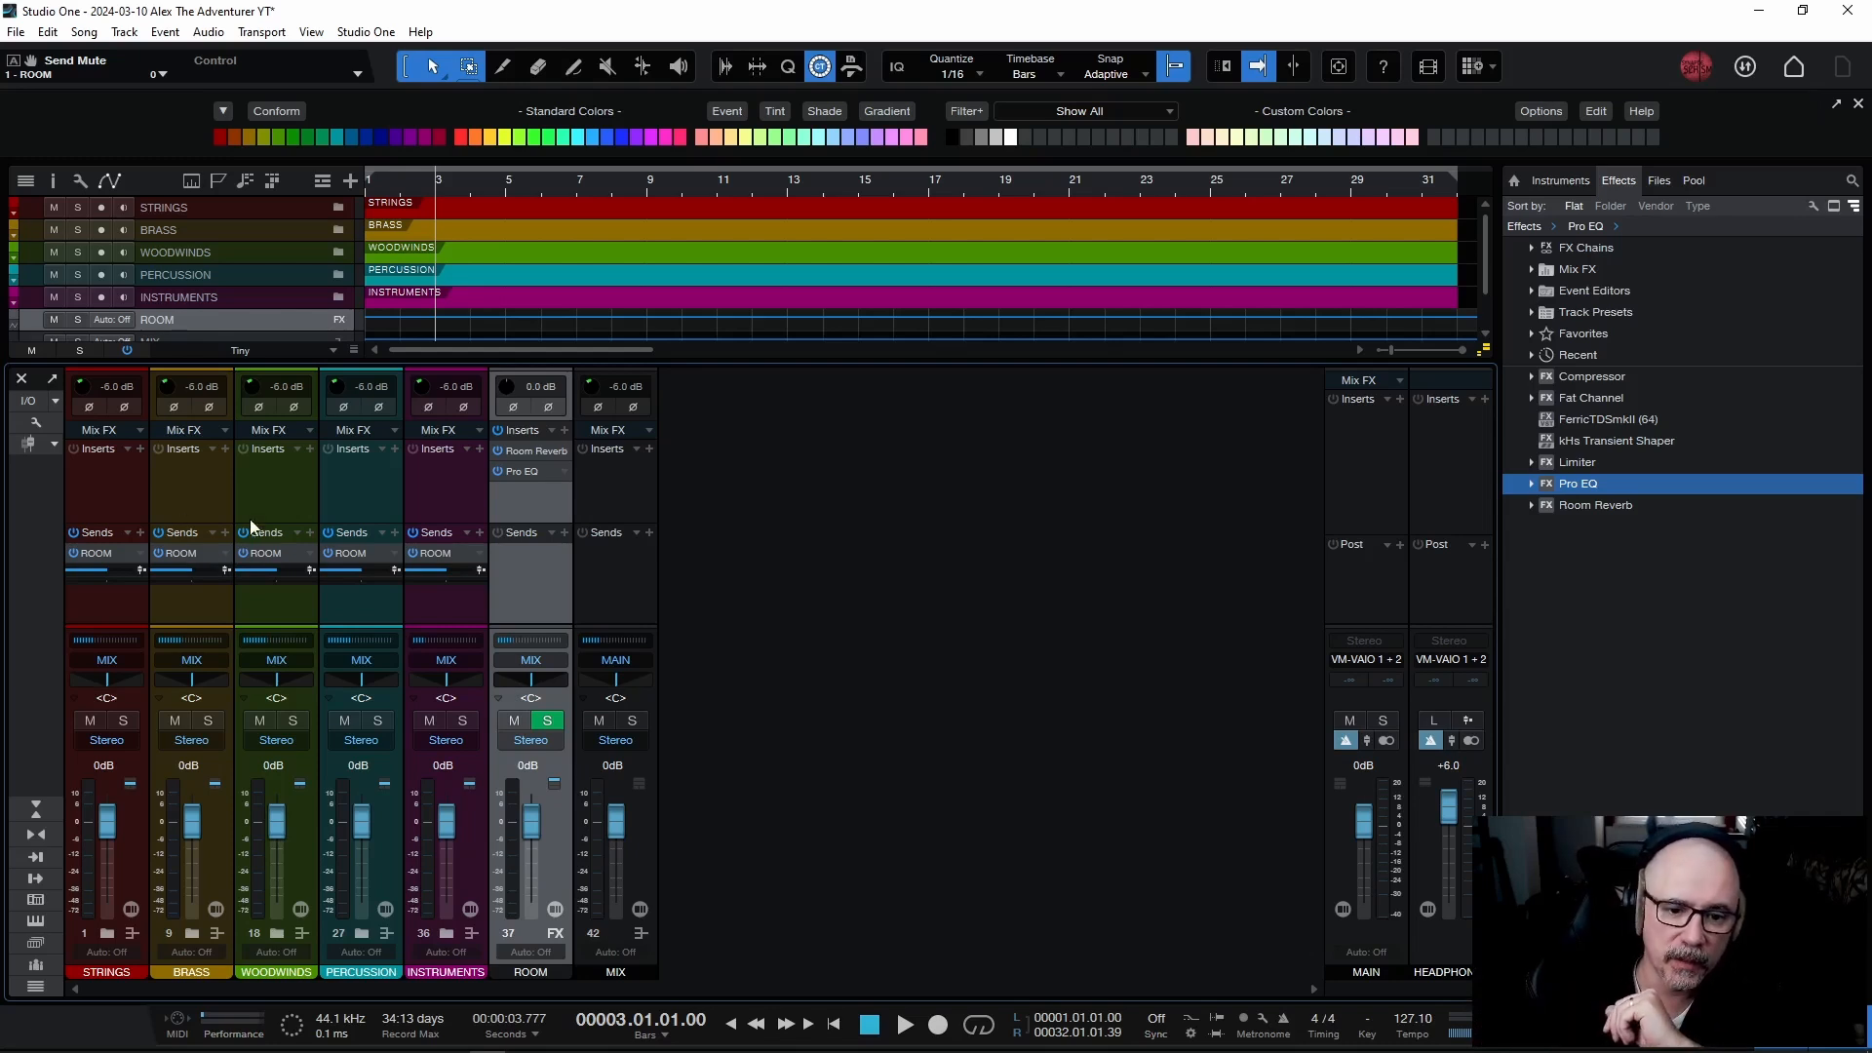
Select the MIX channel and audition the full mix from bar 20.
{"action": "left_click", "coordinate": [608, 498]}
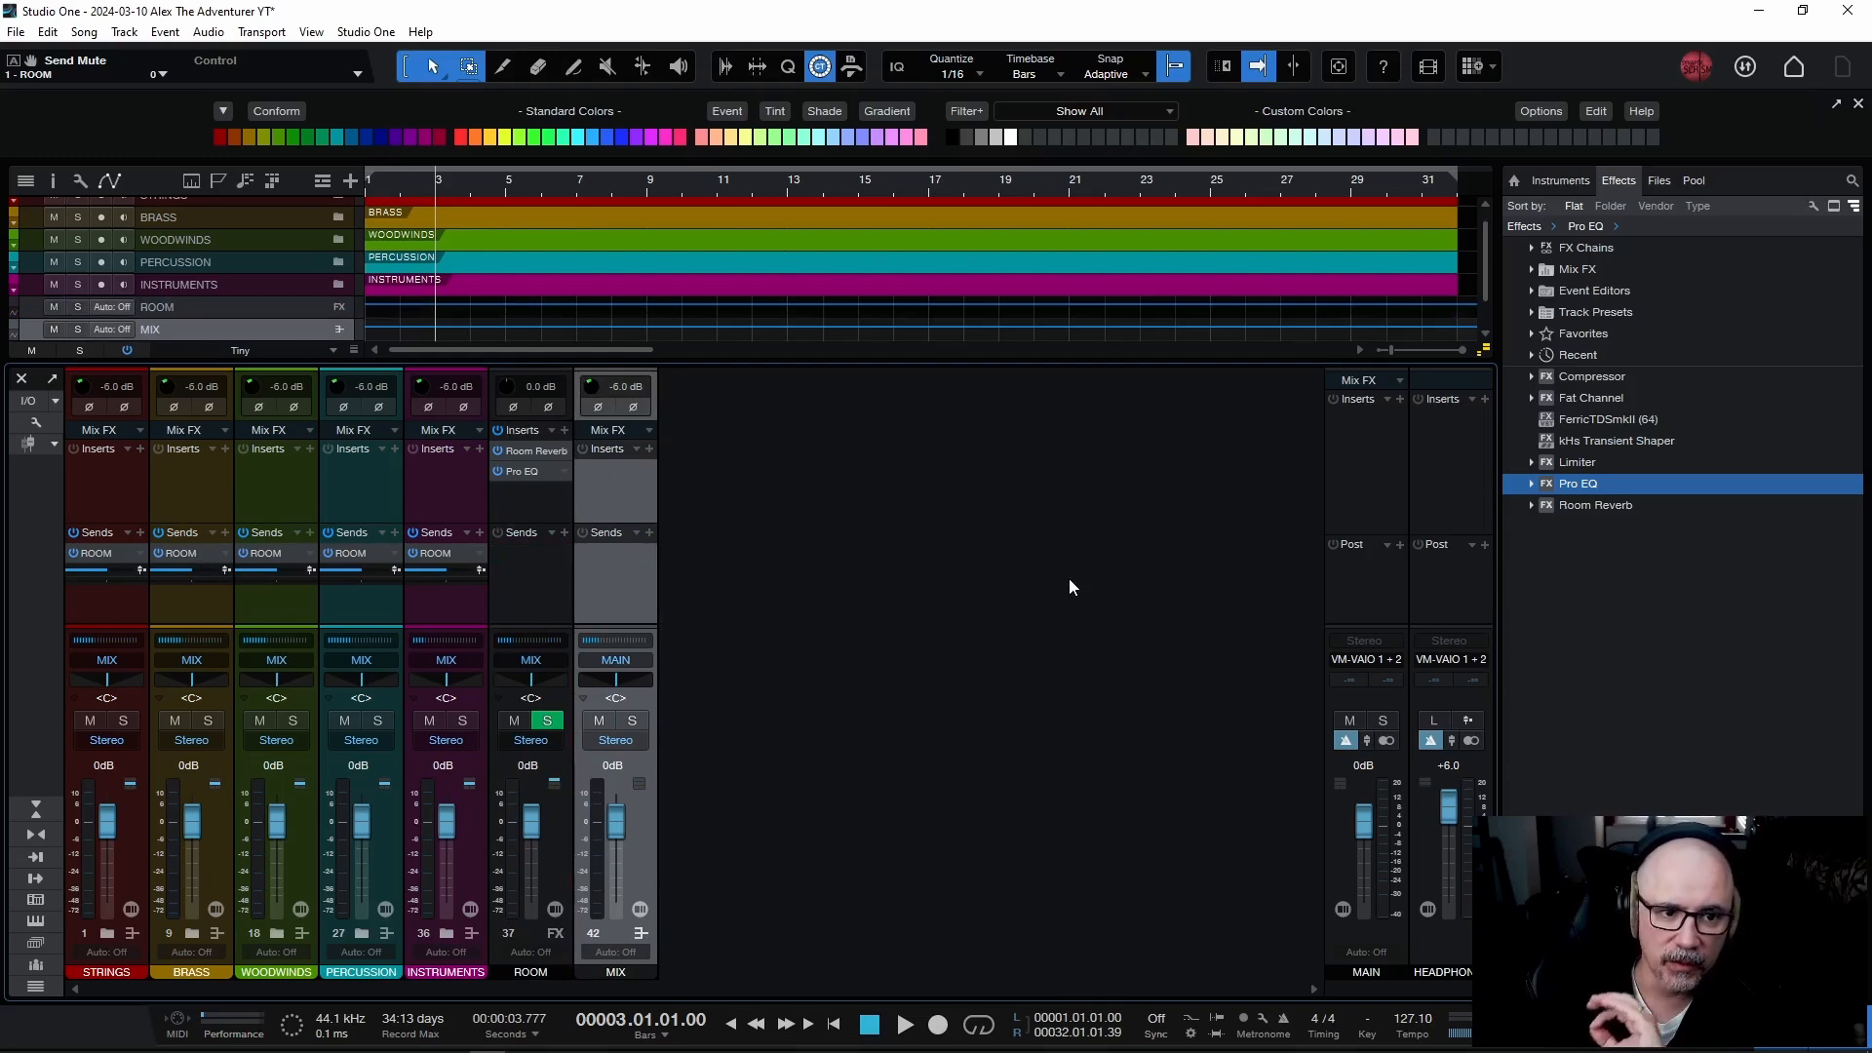
{"action": "left_click_drag", "start_coordinate": [1485, 273], "coordinate": [1488, 261]}
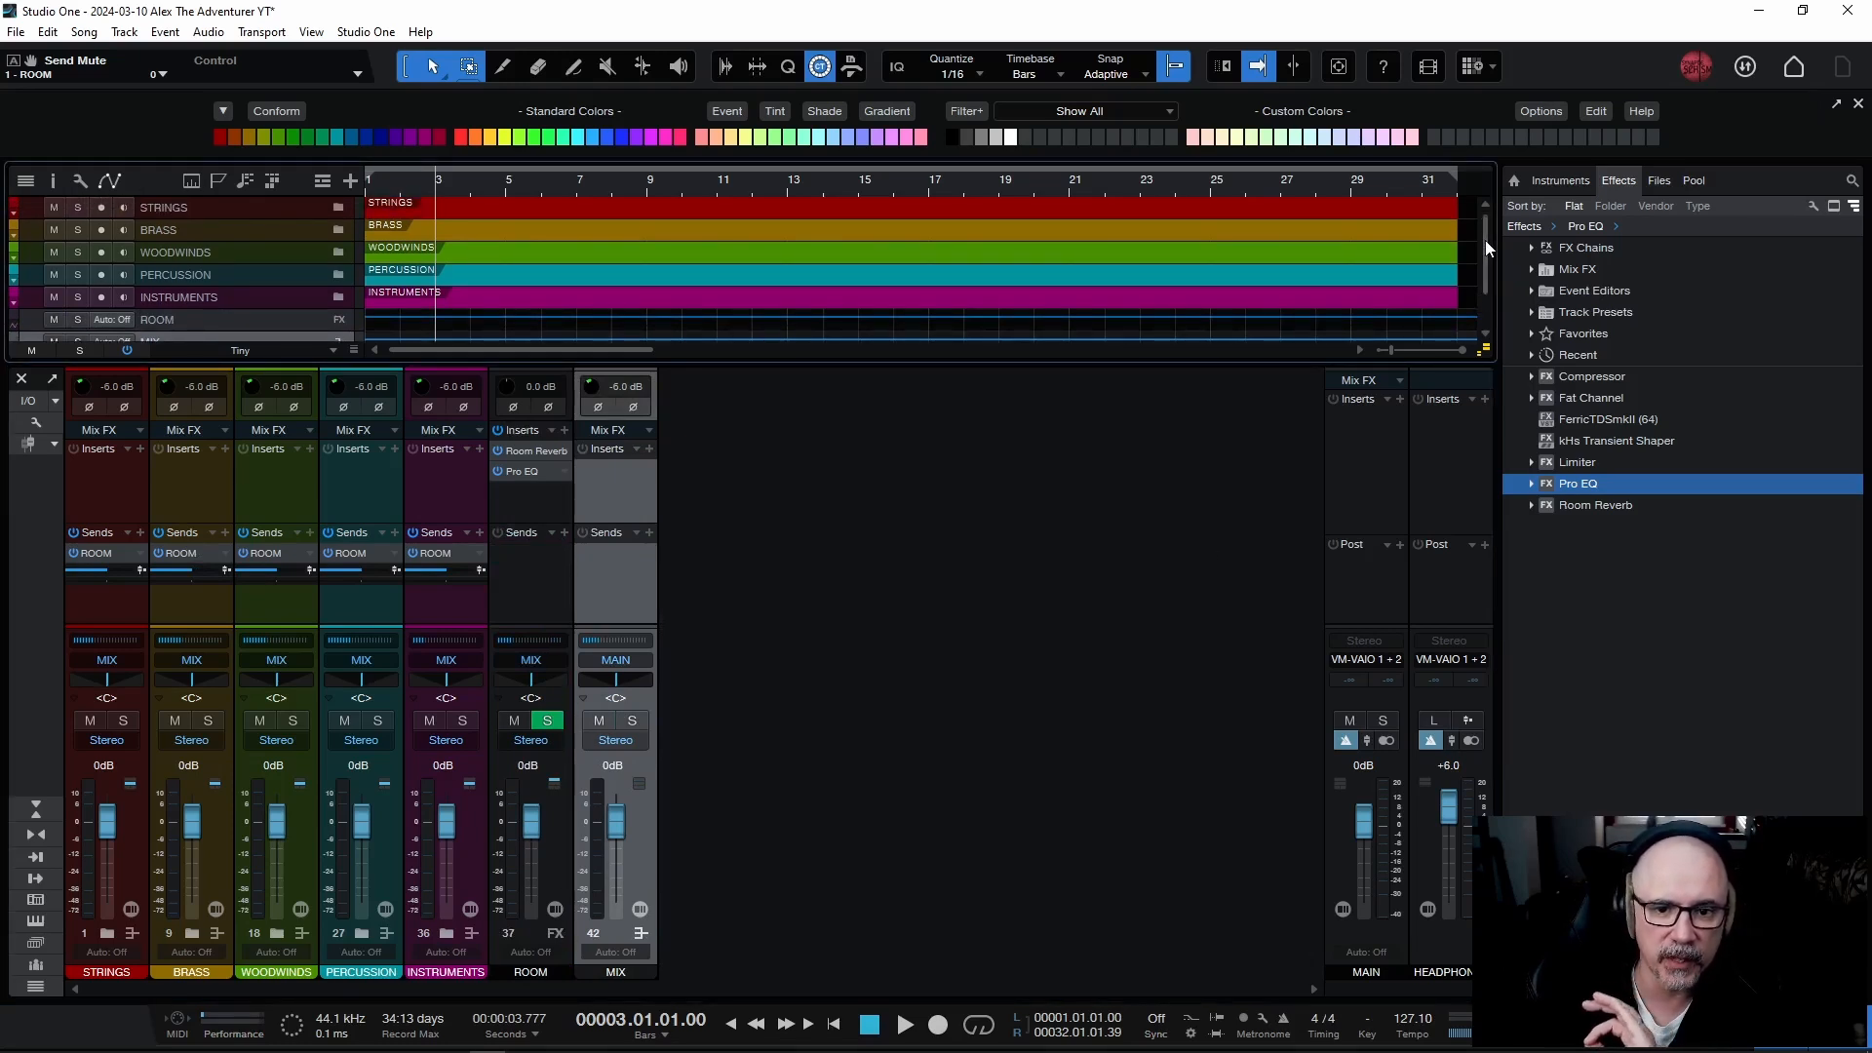
{"action": "left_click", "coordinate": [997, 185]}
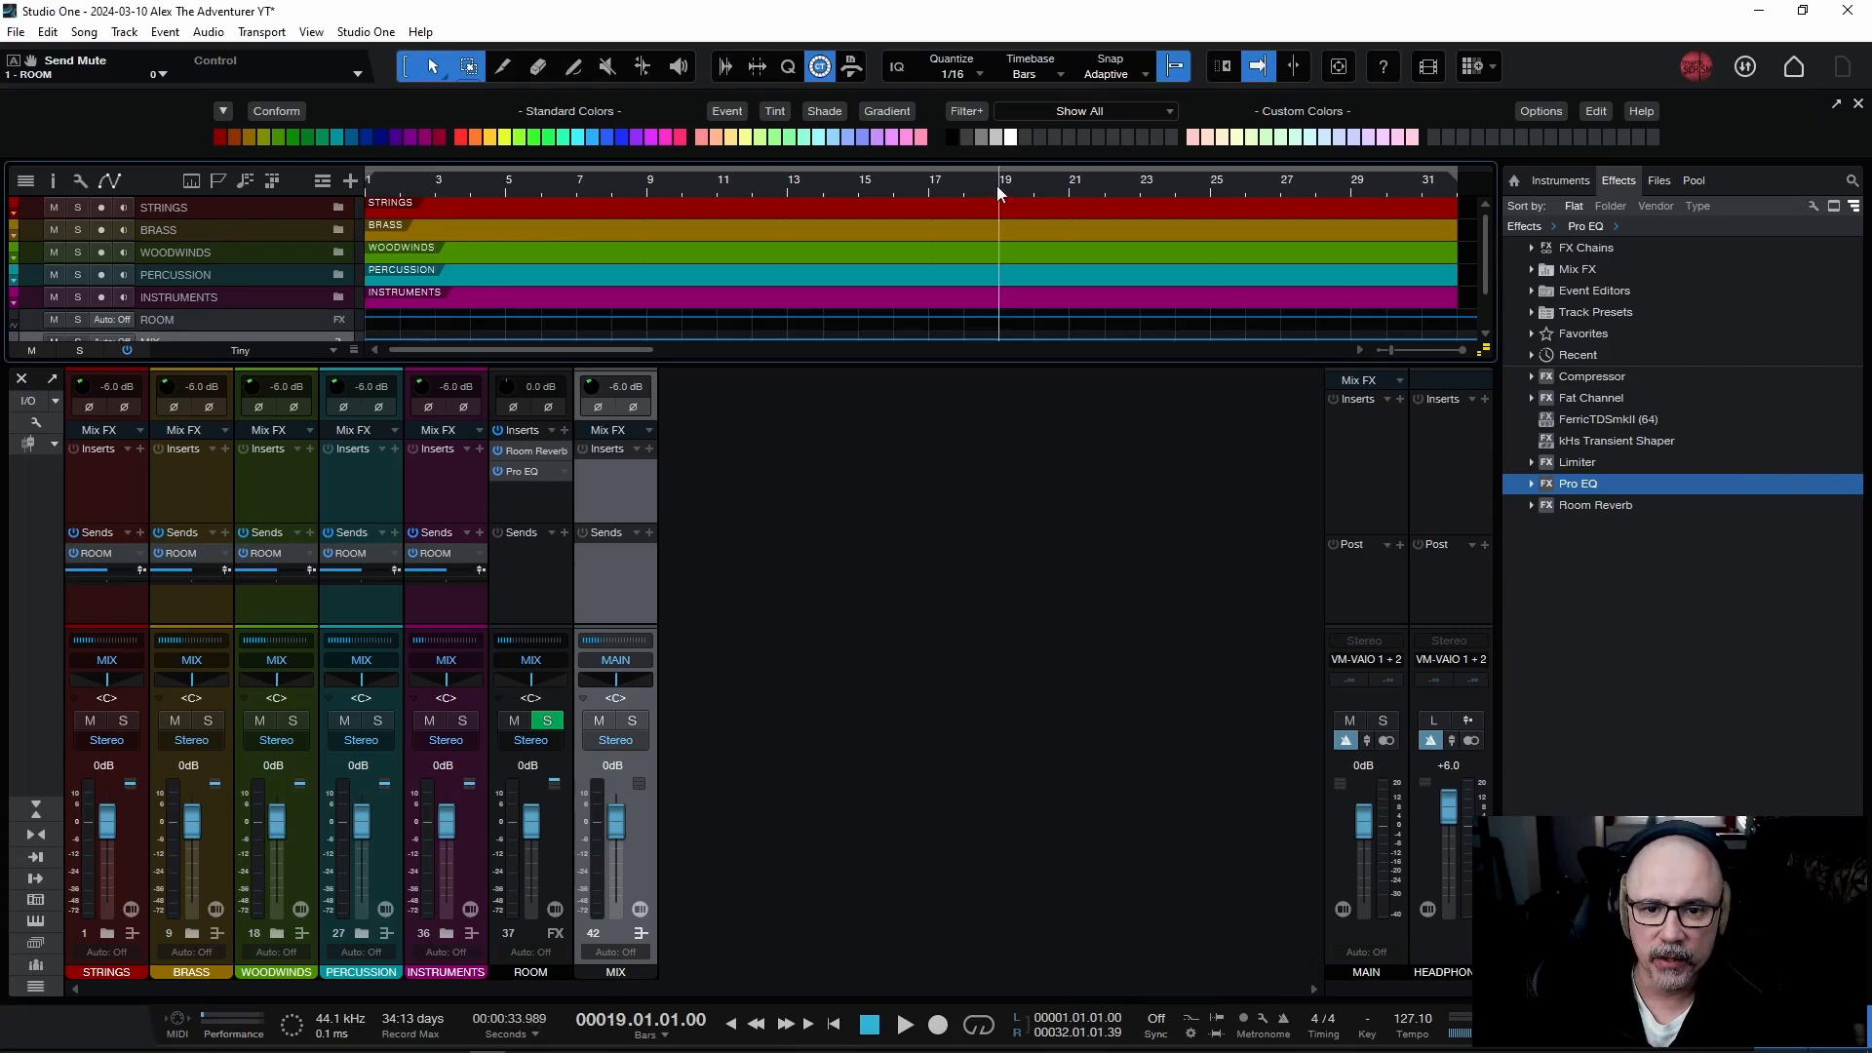
{"action": "left_click", "coordinate": [1031, 187]}
{"action": "key", "text": "space"}
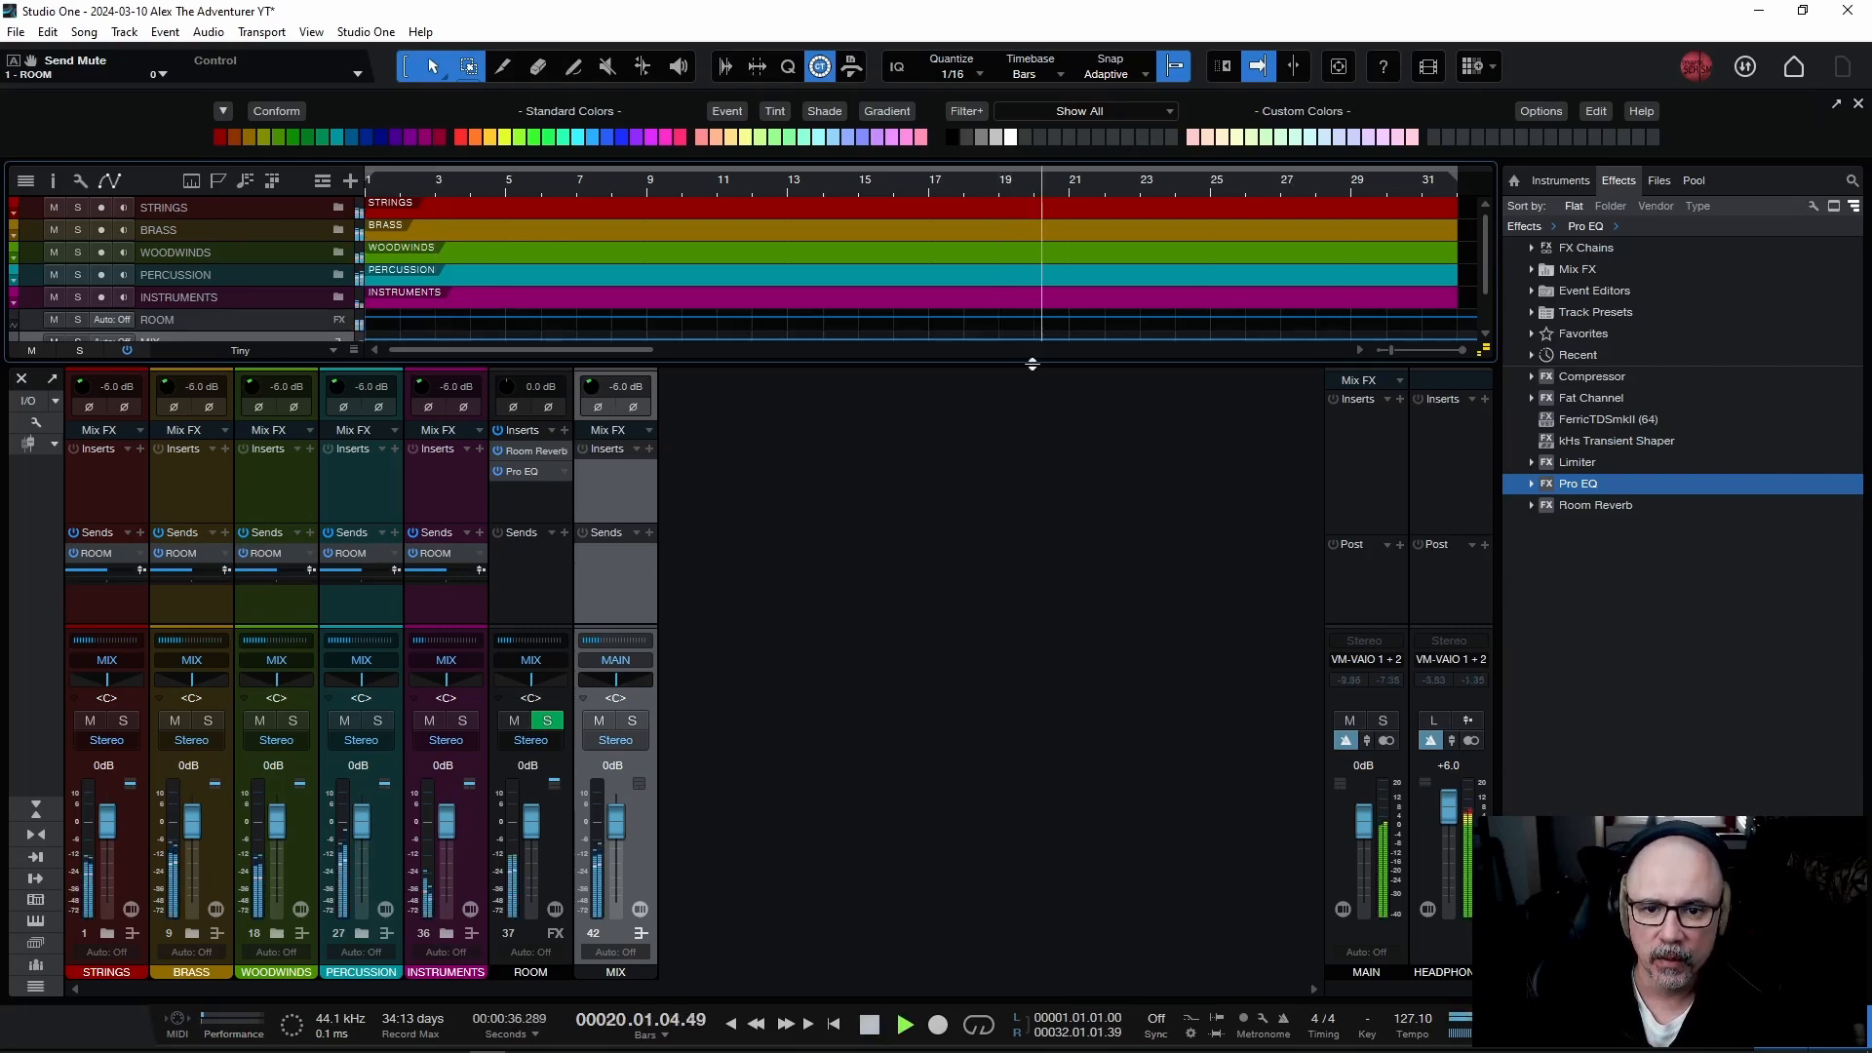
{"action": "key", "text": "space"}
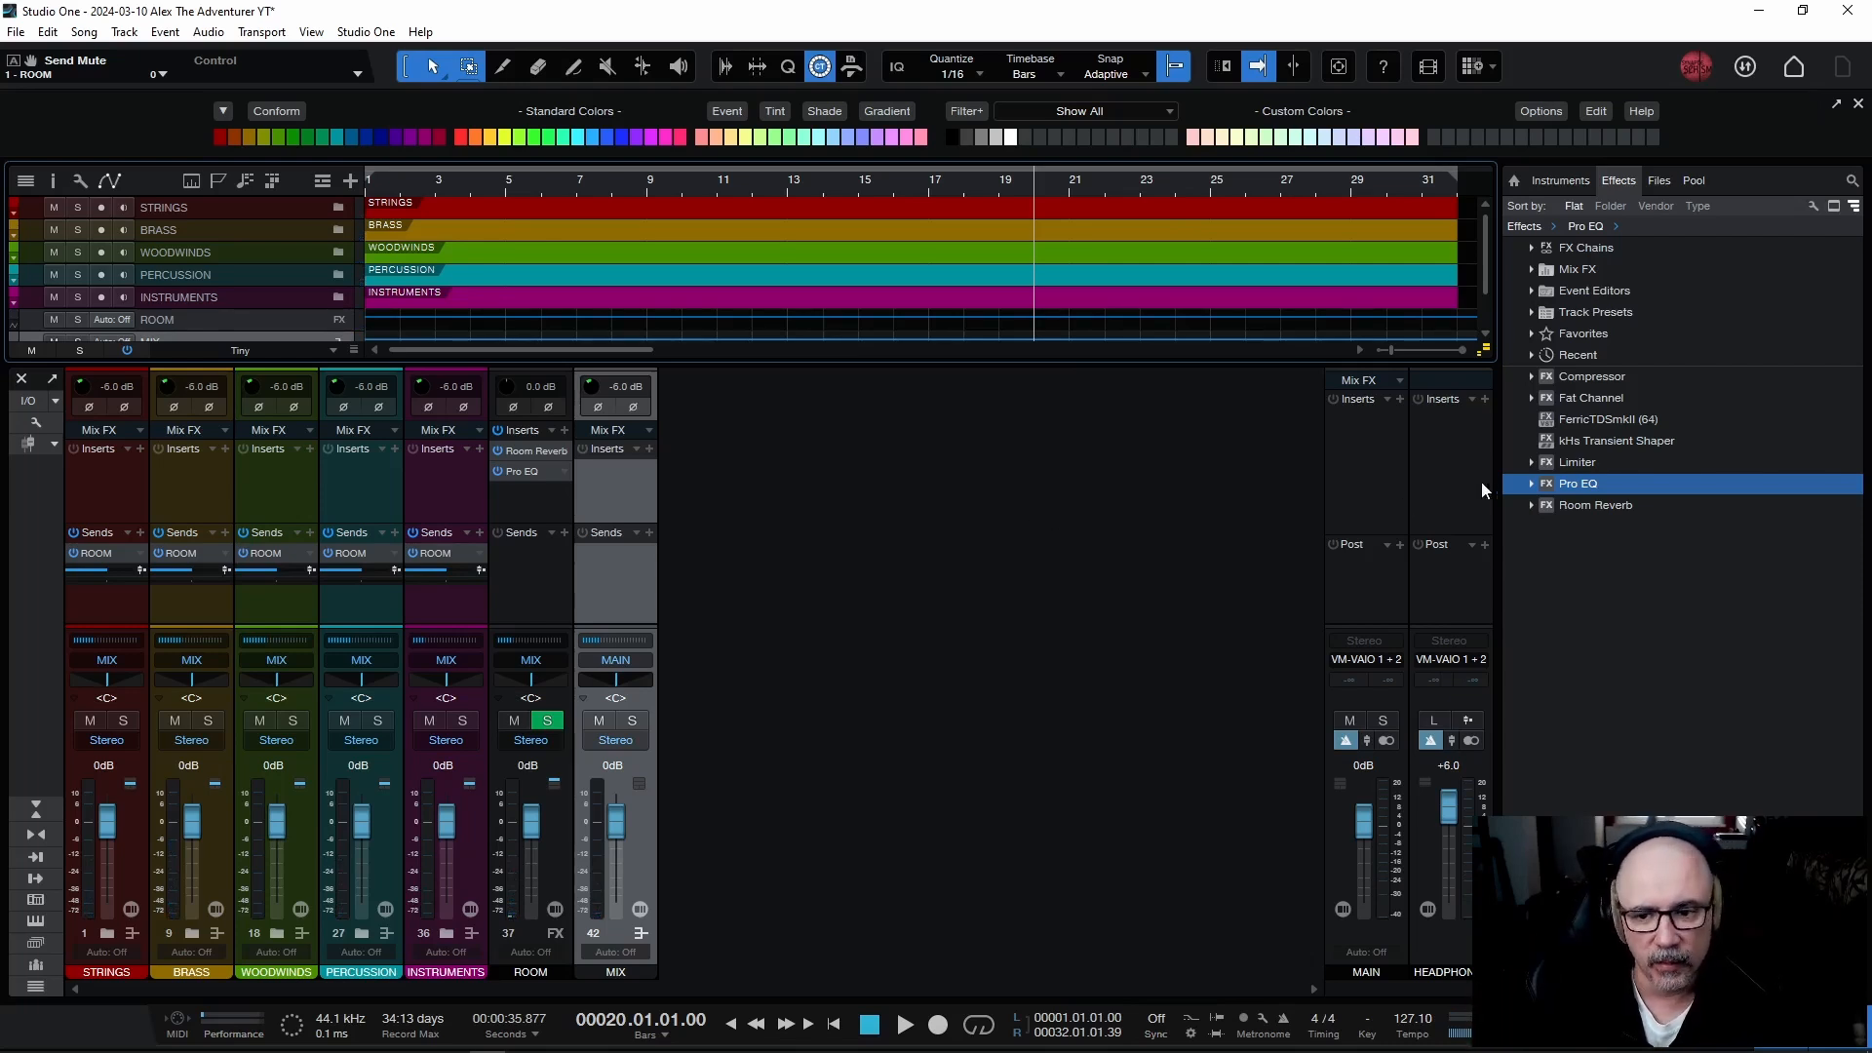
Insert Pro EQ on the MIX channel and rename the inserted device to Sub EQ.
{"action": "left_click_drag", "start_coordinate": [1587, 487], "coordinate": [617, 475]}
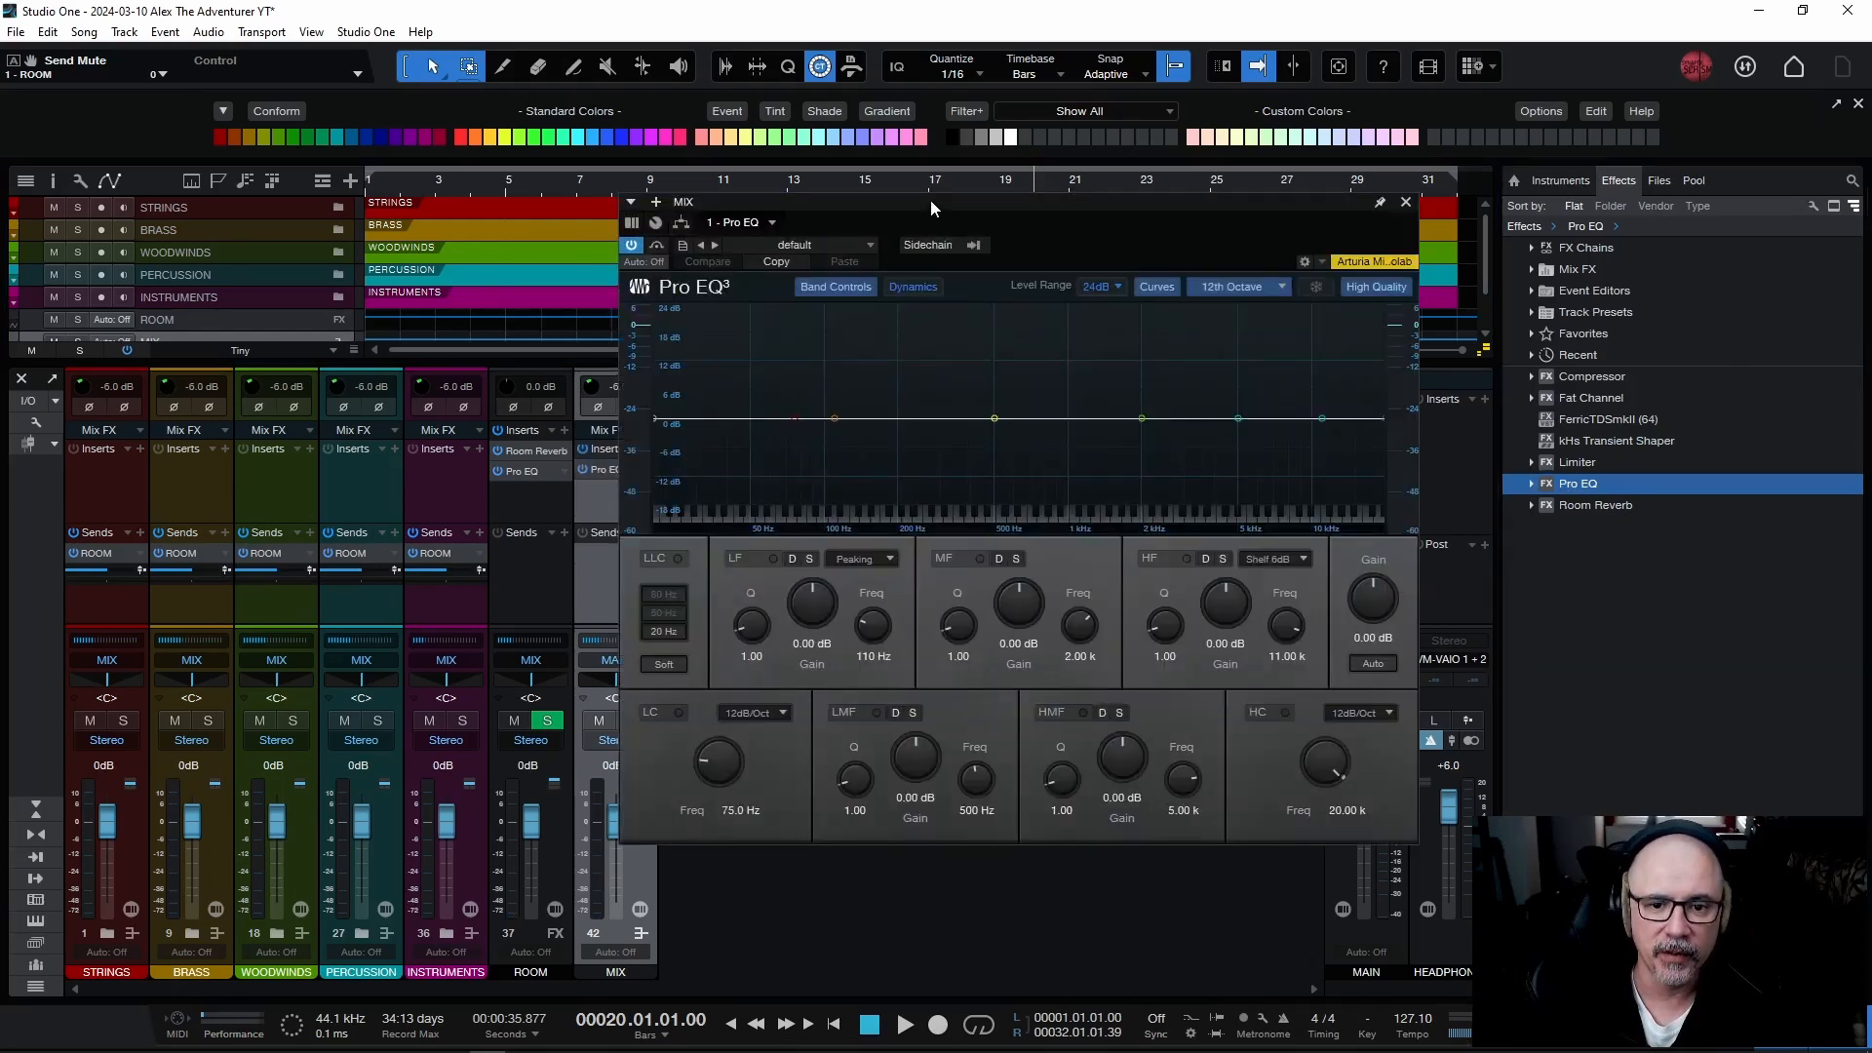
{"action": "left_click_drag", "start_coordinate": [930, 199], "coordinate": [857, 224]}
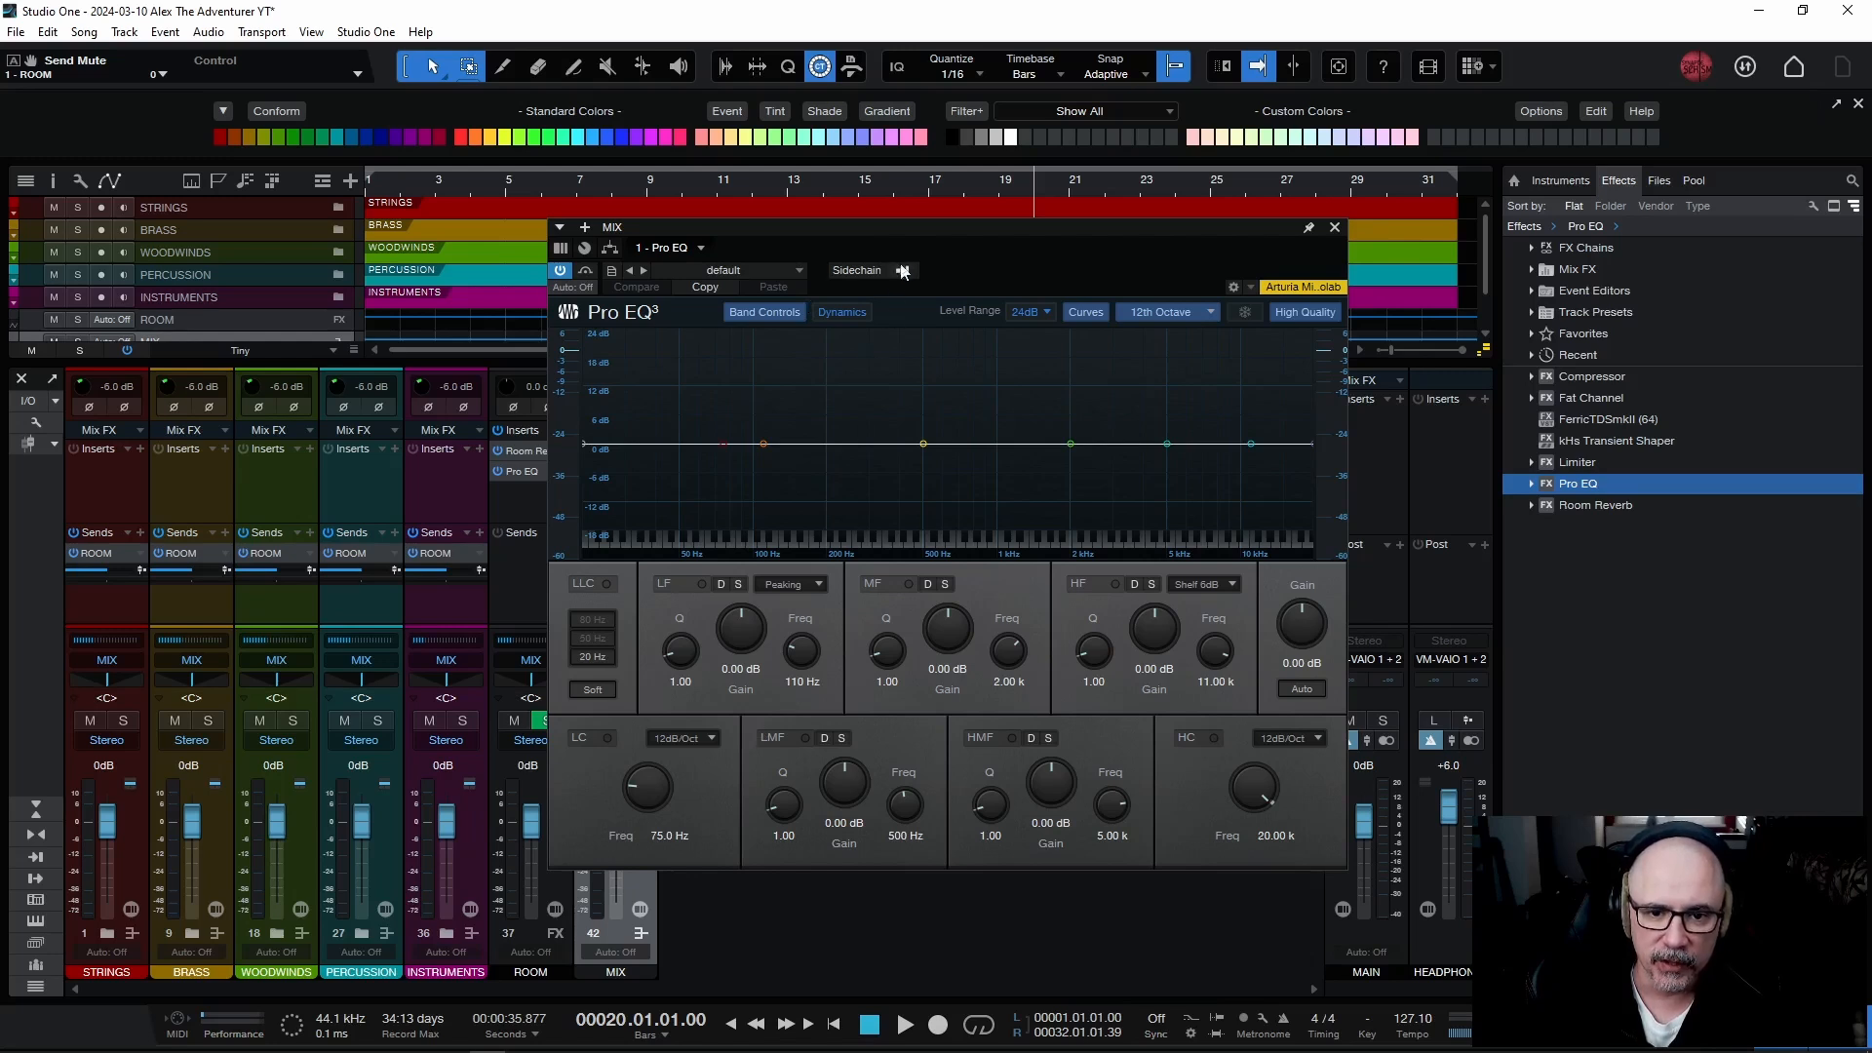
{"action": "left_click_drag", "start_coordinate": [912, 226], "coordinate": [1283, 192]}
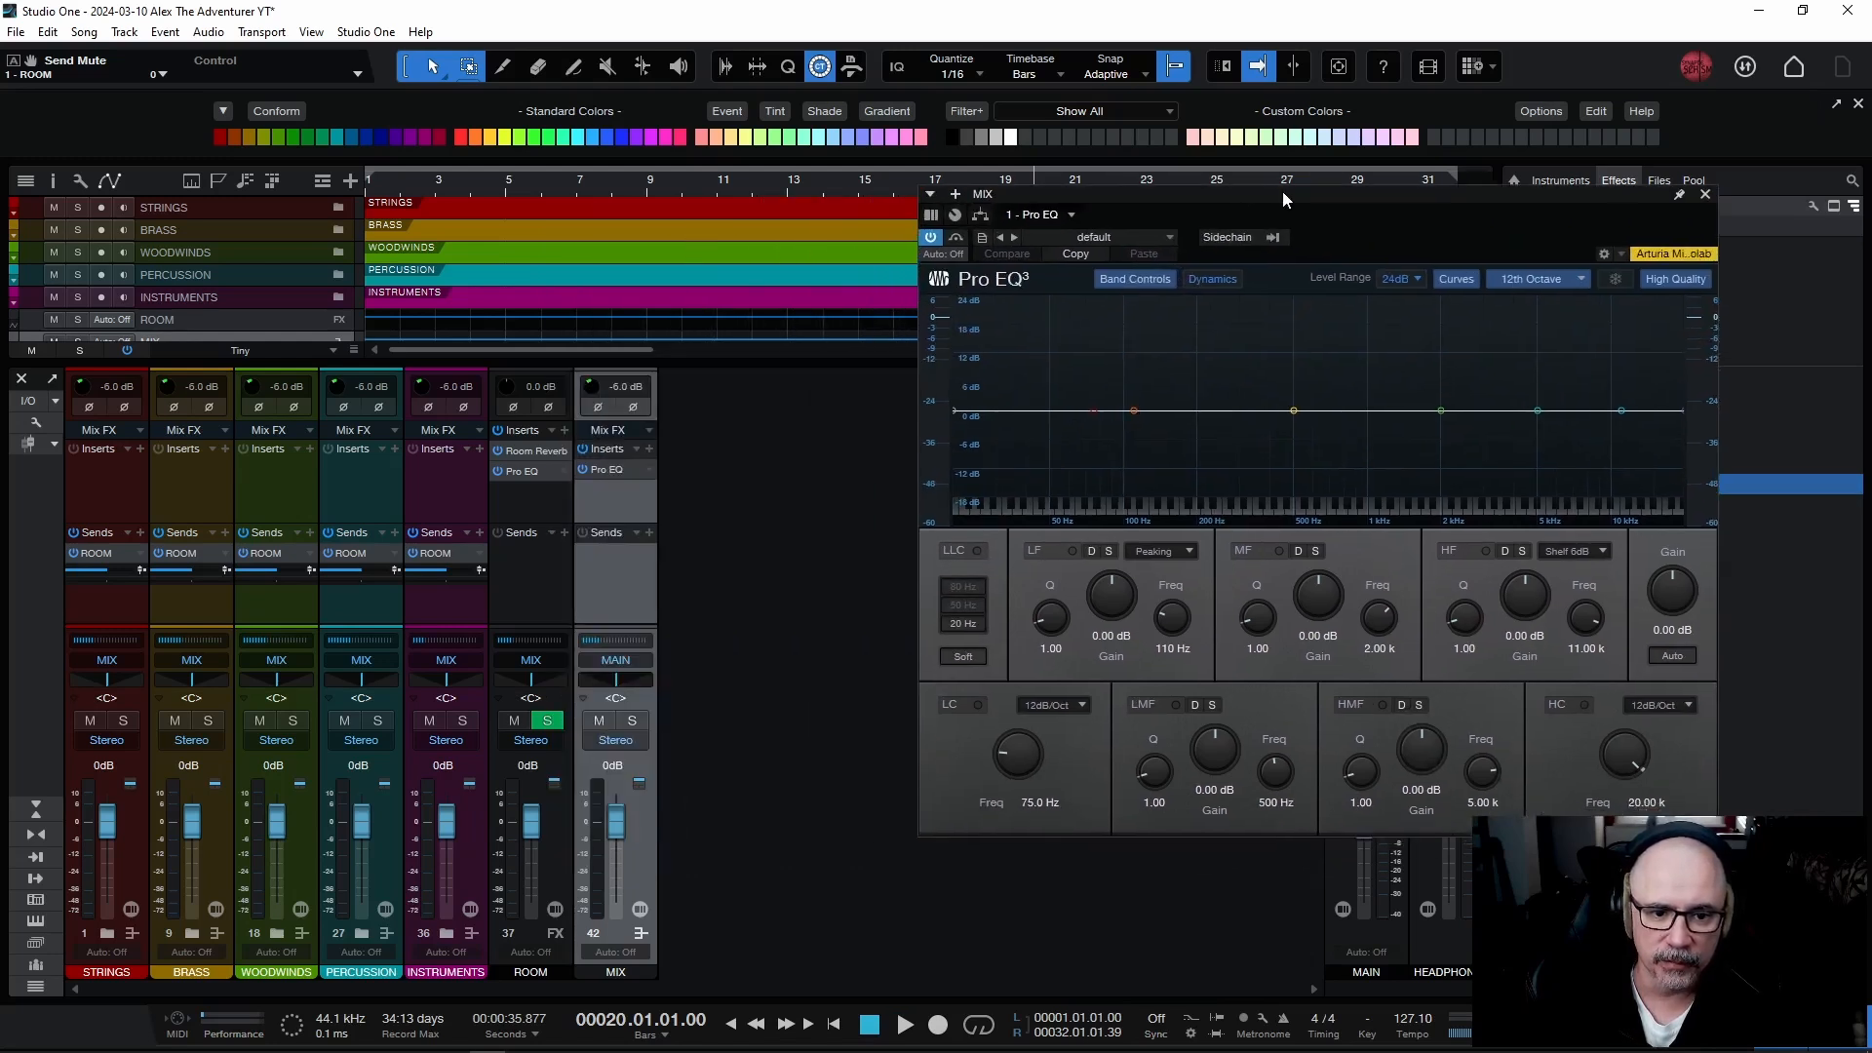
{"action": "right_click", "coordinate": [605, 469]}
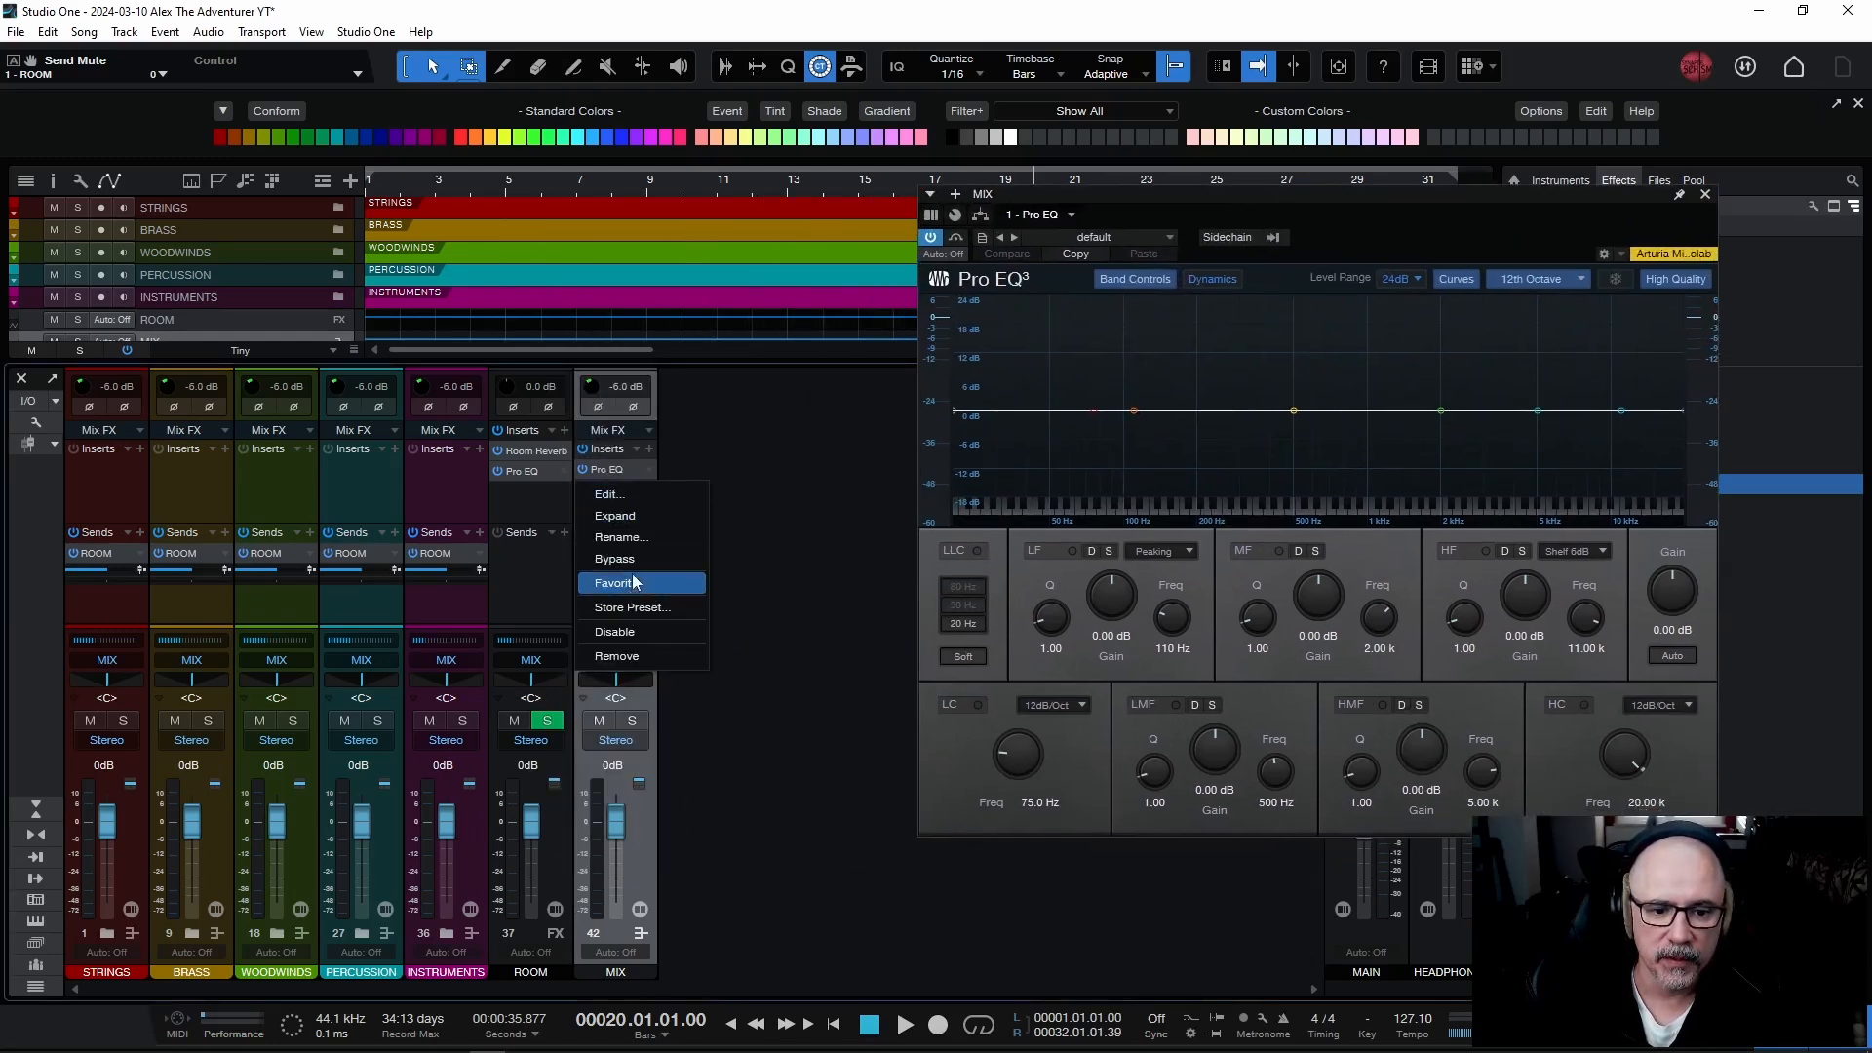
{"action": "left_click", "coordinate": [620, 537]}
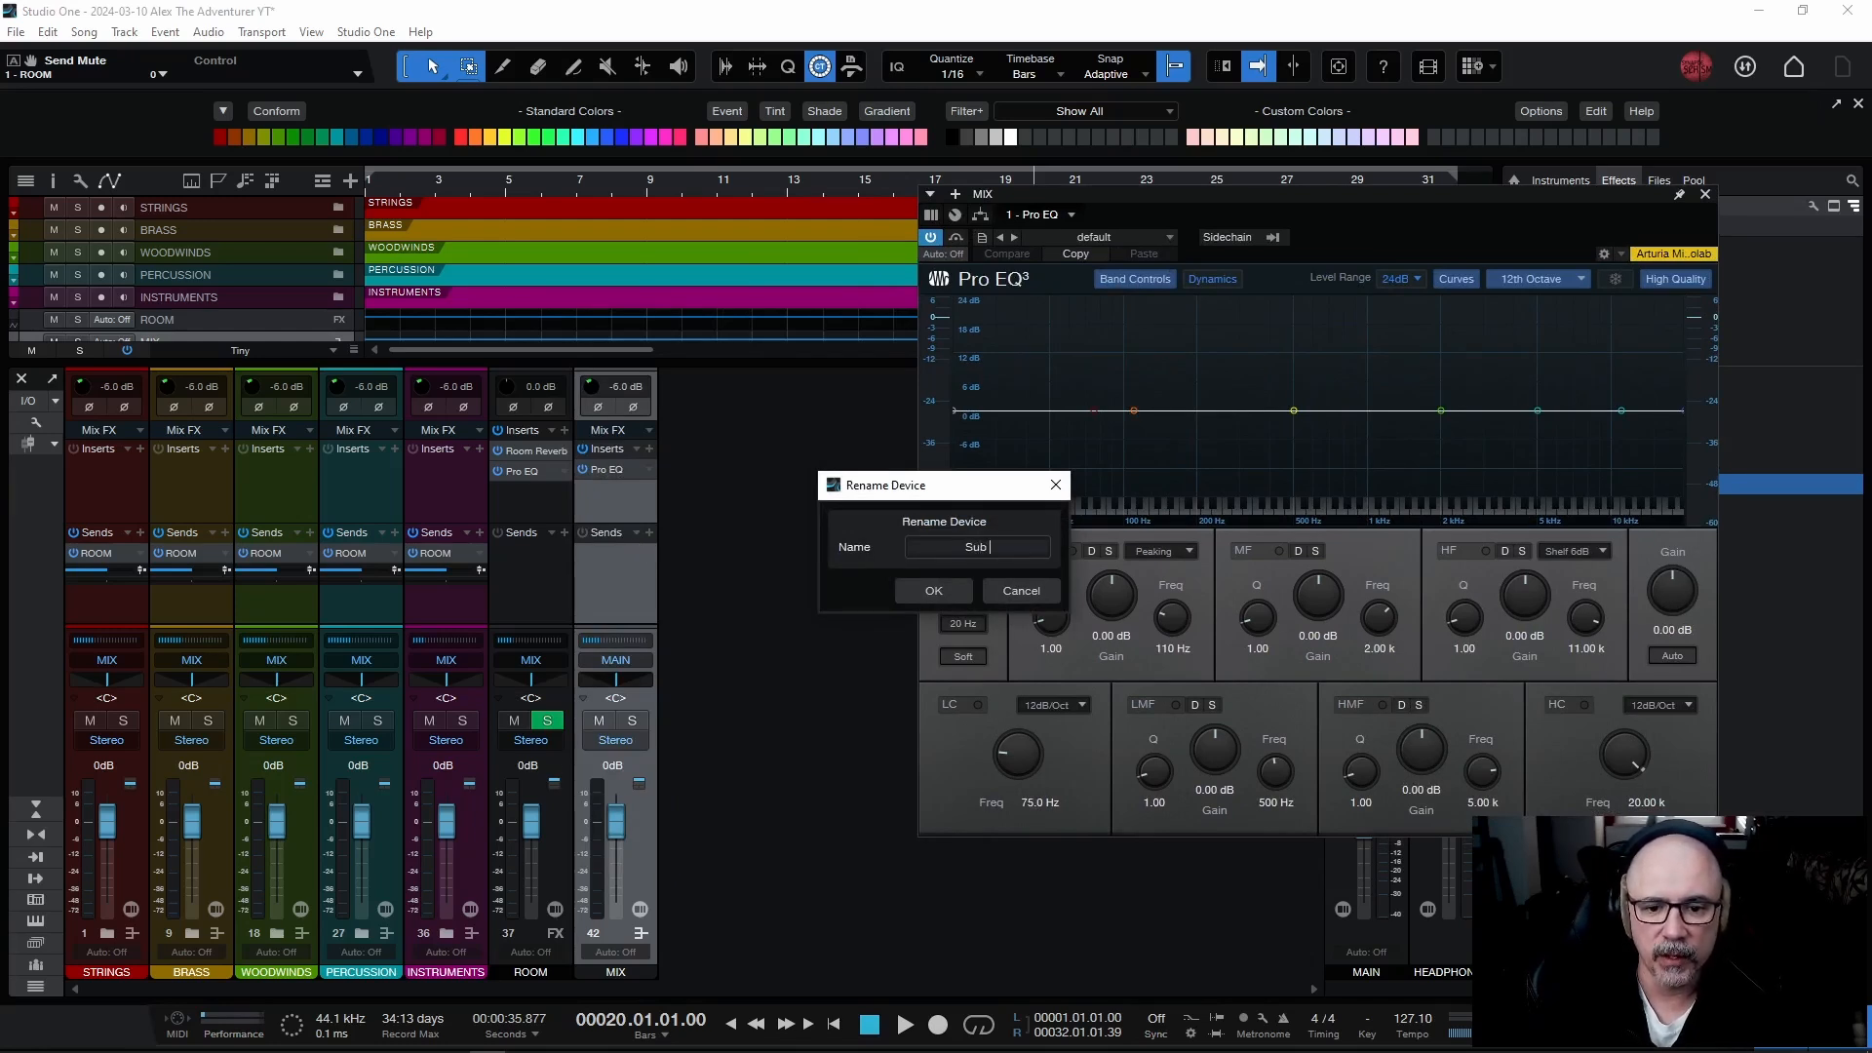
{"action": "key", "text": "Return"}
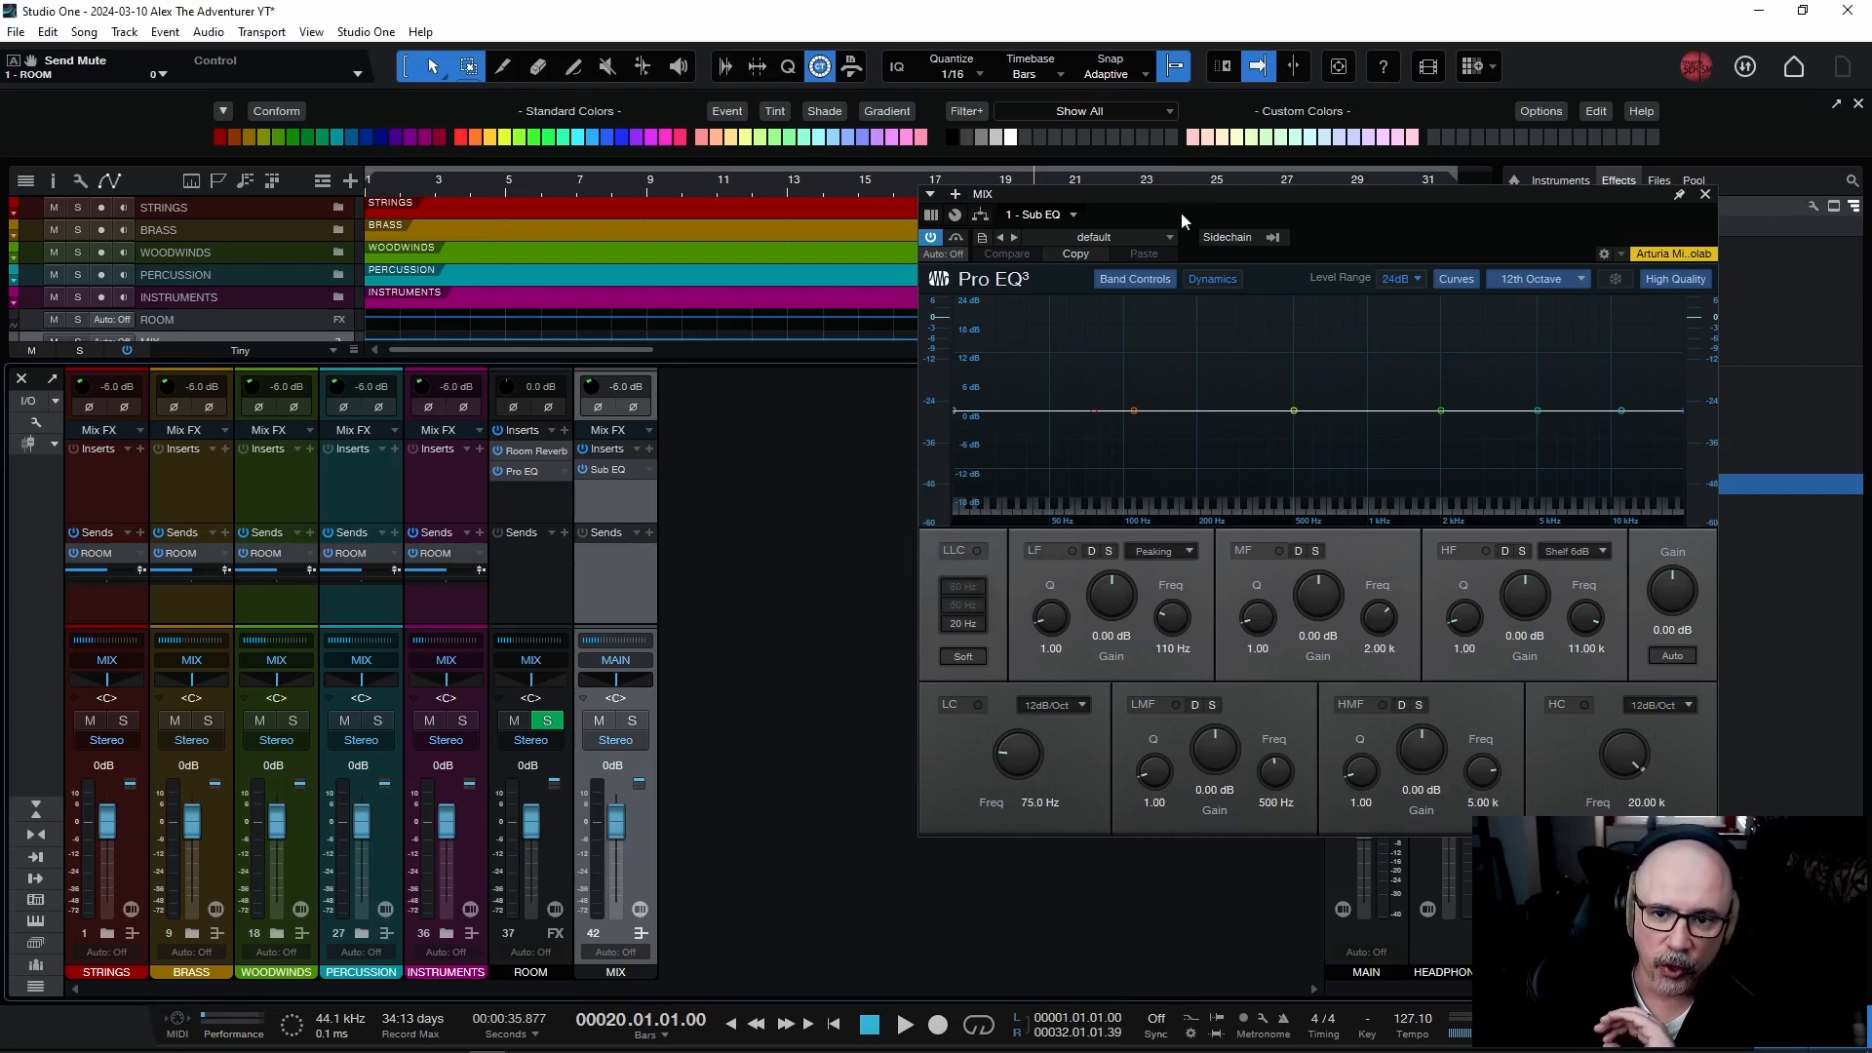
Enable Sub EQ's low-cut filter with a 24dB/Oct slope and set its frequency to 38.9 Hz.
{"action": "left_click_drag", "start_coordinate": [1220, 195], "coordinate": [909, 178]}
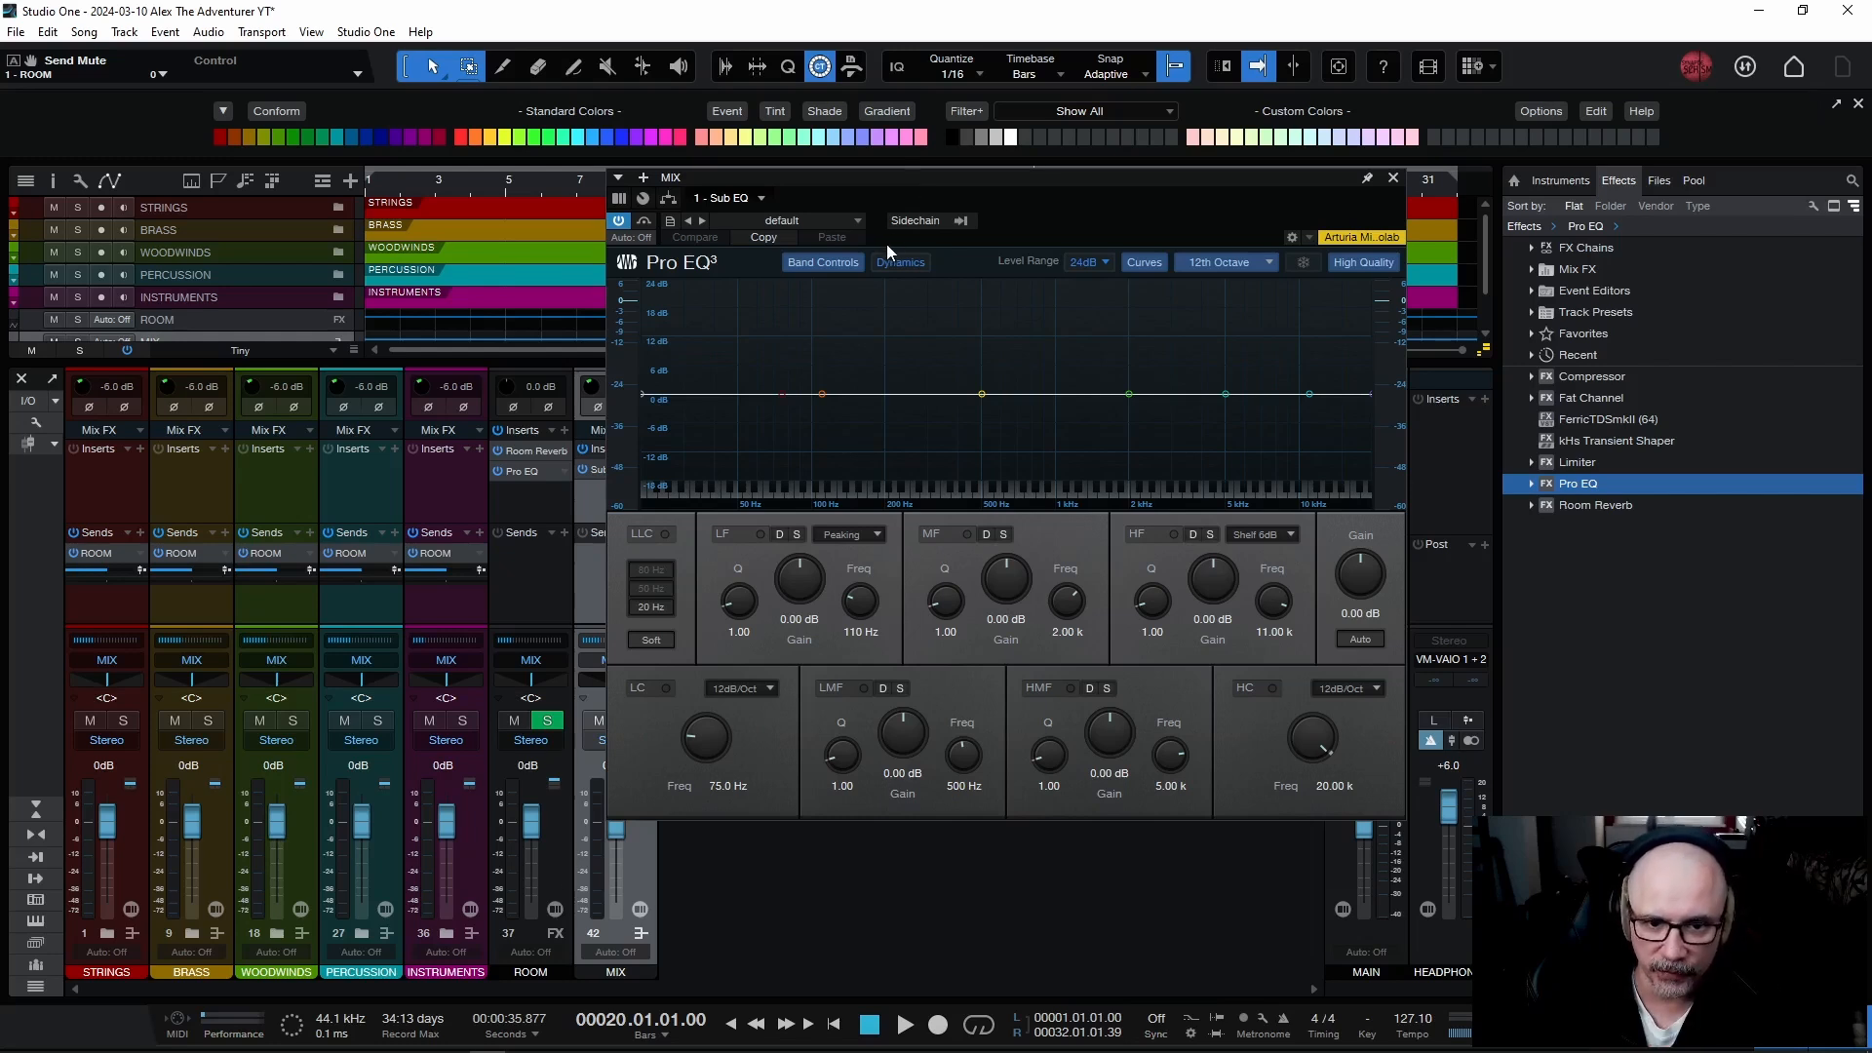
{"action": "left_click", "coordinate": [666, 689]}
{"action": "left_click", "coordinate": [731, 688]}
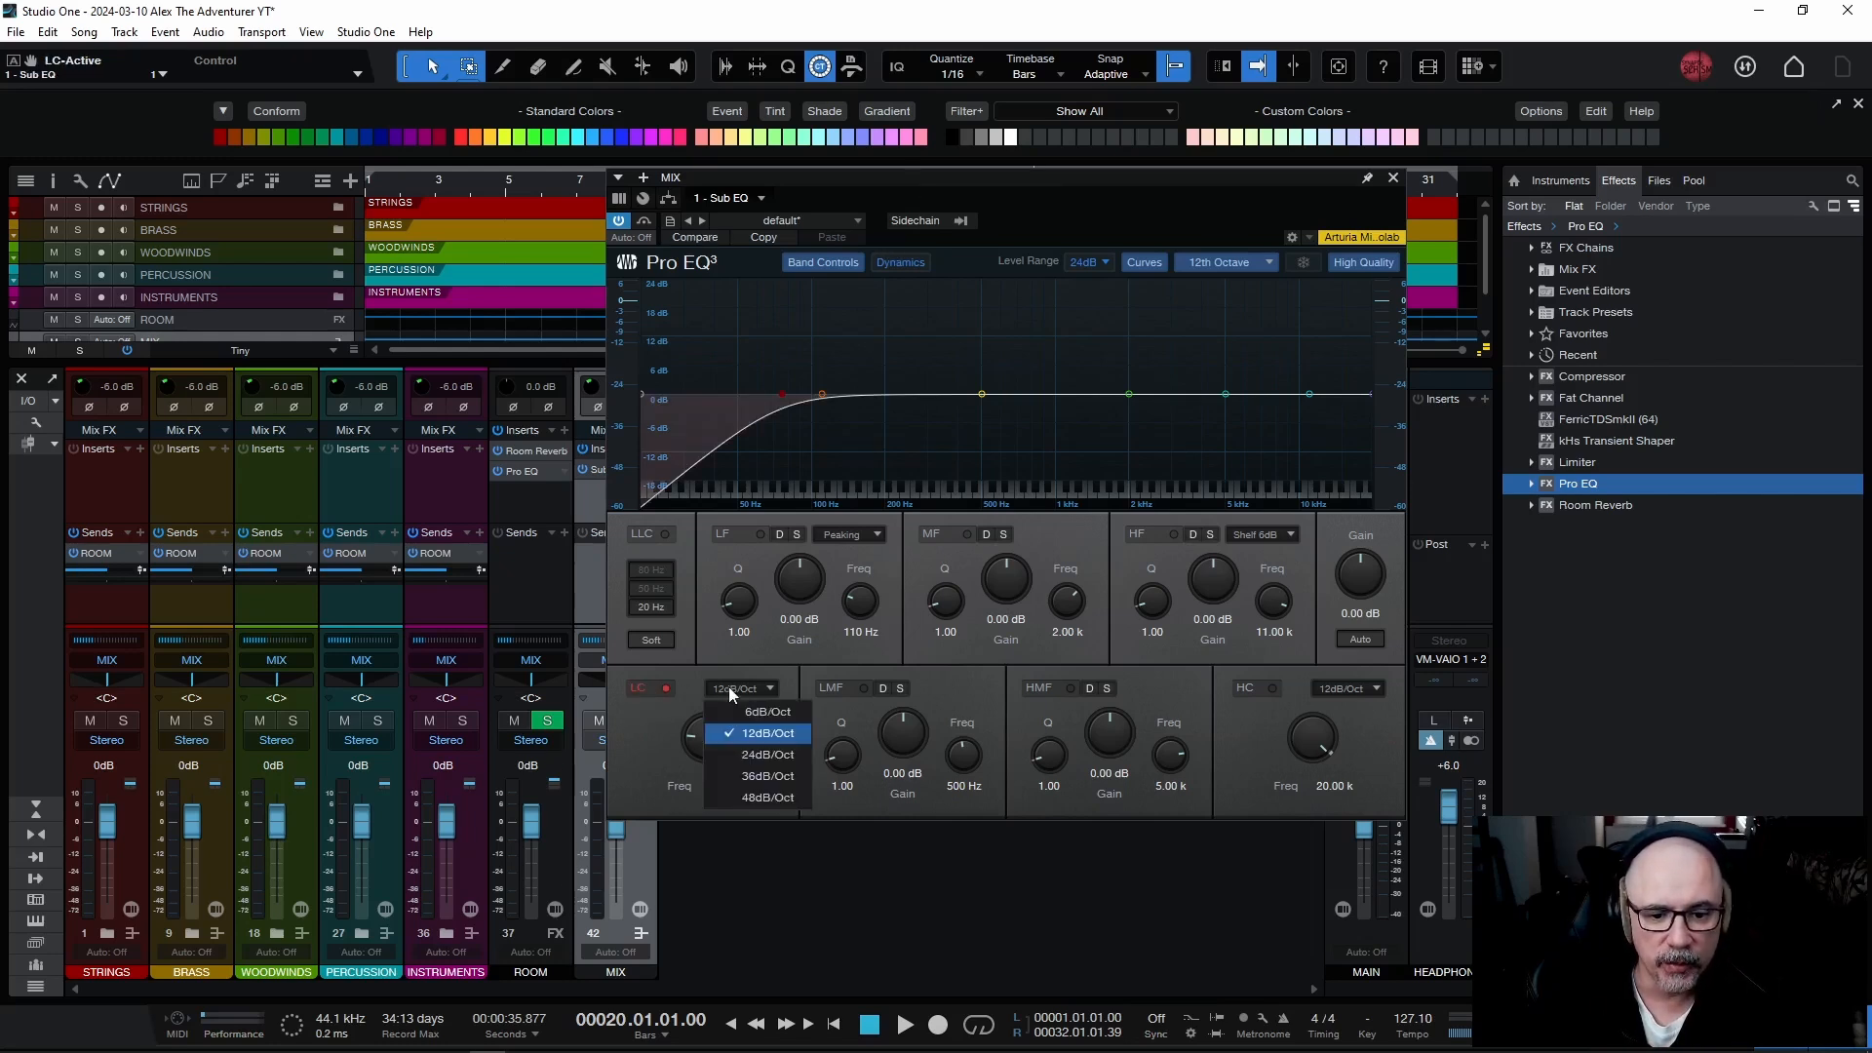
{"action": "left_click", "coordinate": [735, 753]}
{"action": "left_click_drag", "start_coordinate": [698, 747], "coordinate": [698, 755]}
Play from bar 20 and compare the mix with Sub EQ's low cut on and off, finishing with it off.
{"action": "key", "text": "space"}
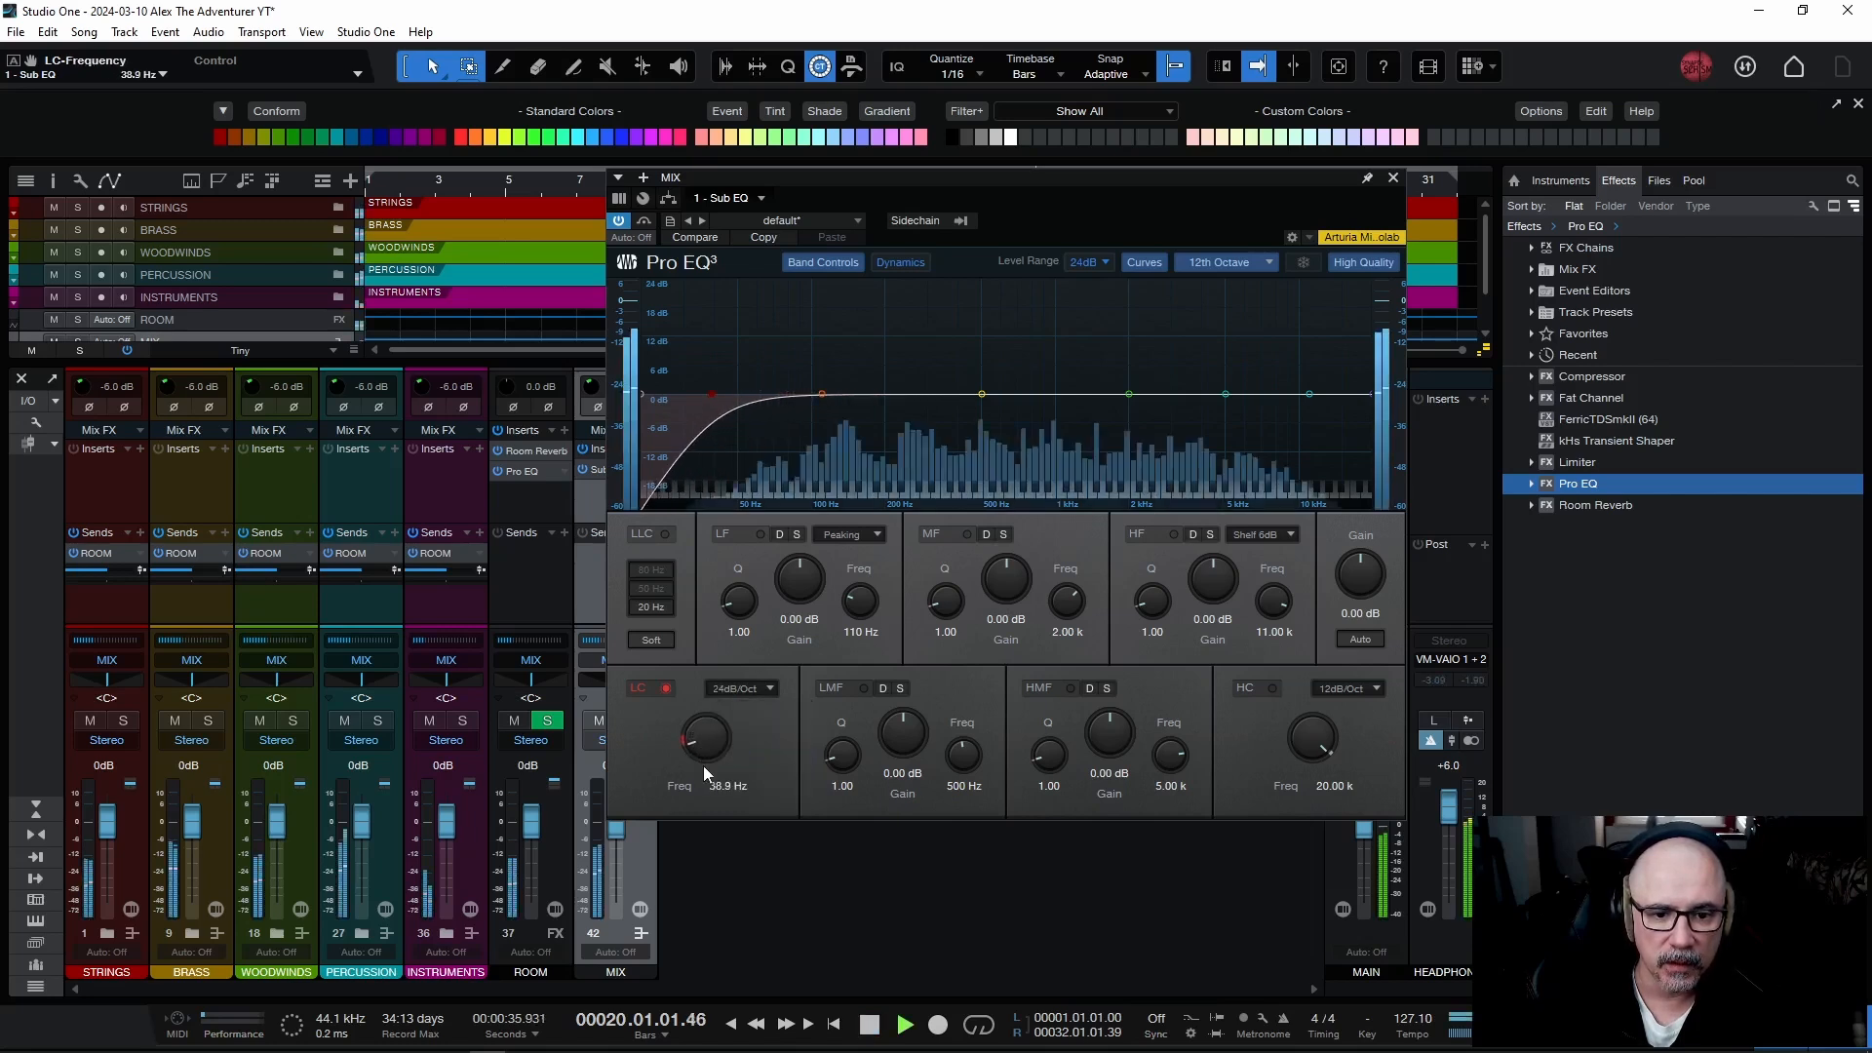
{"action": "left_click", "coordinate": [666, 688]}
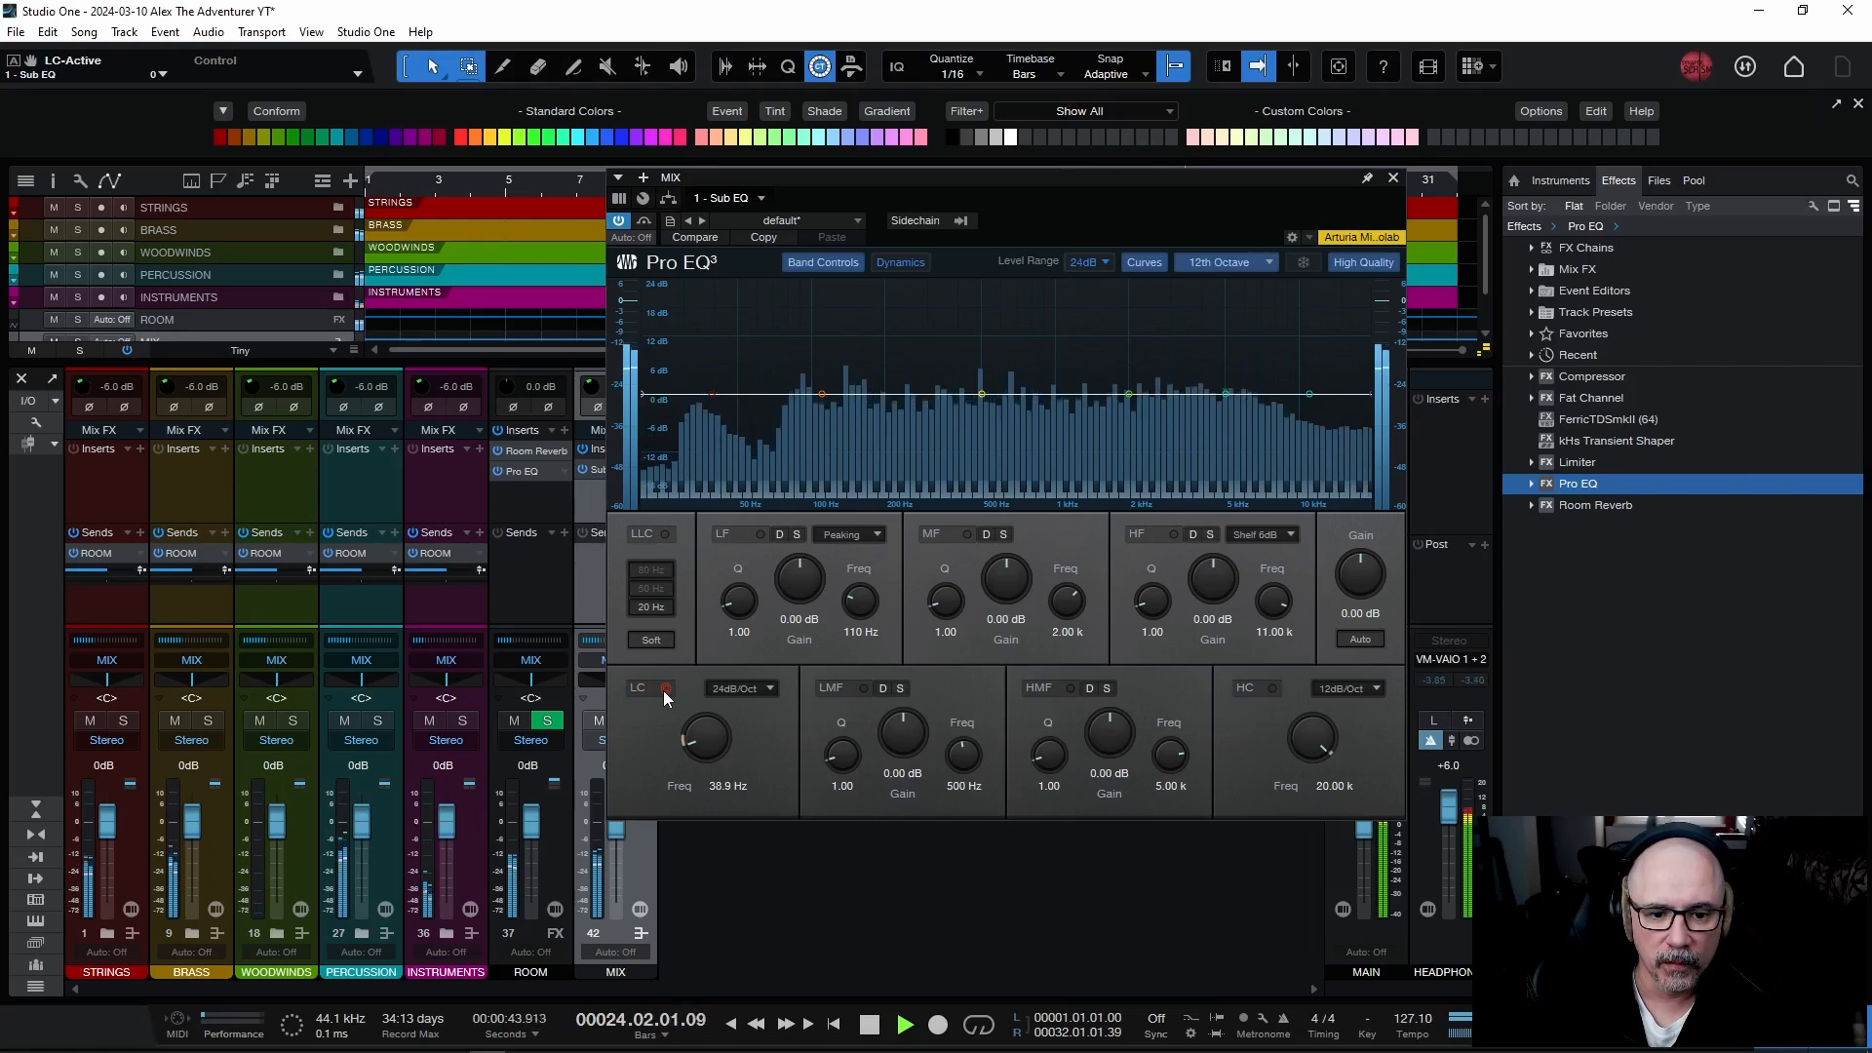
{"action": "left_click", "coordinate": [665, 690]}
{"action": "left_click", "coordinate": [666, 689]}
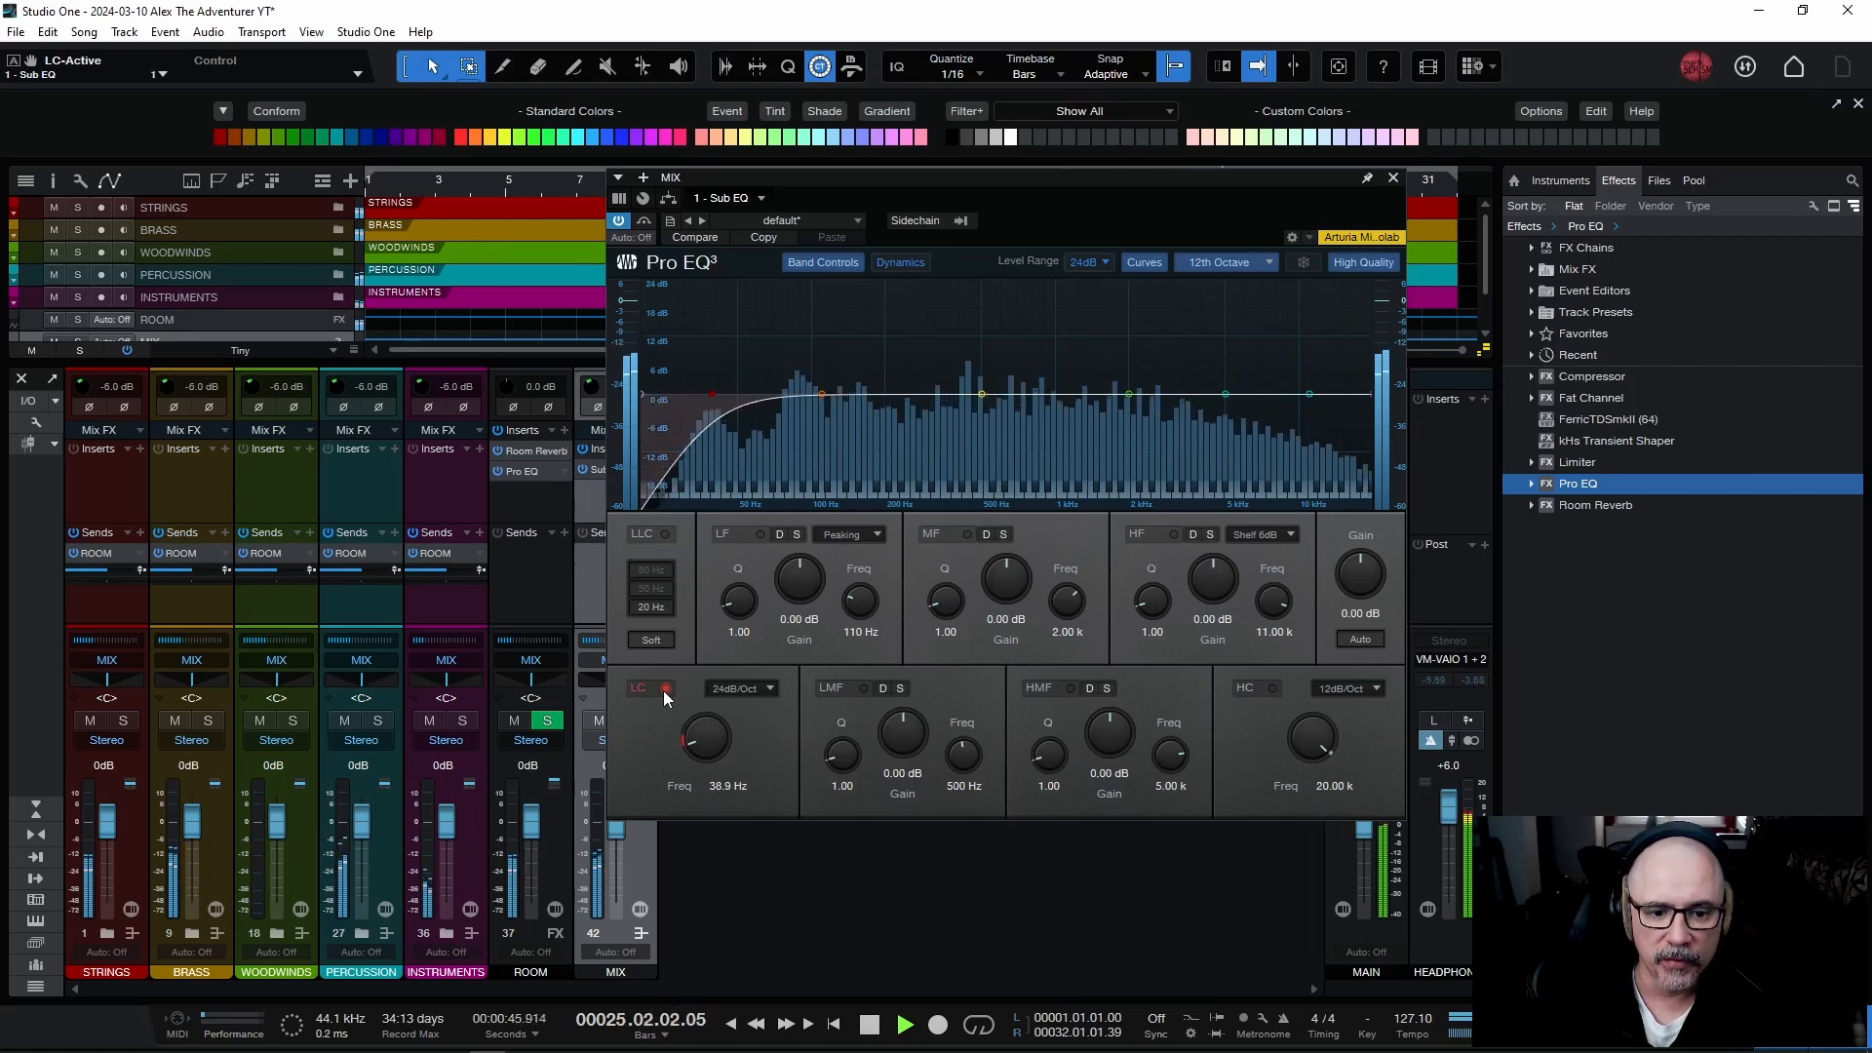
{"action": "key", "text": "space"}
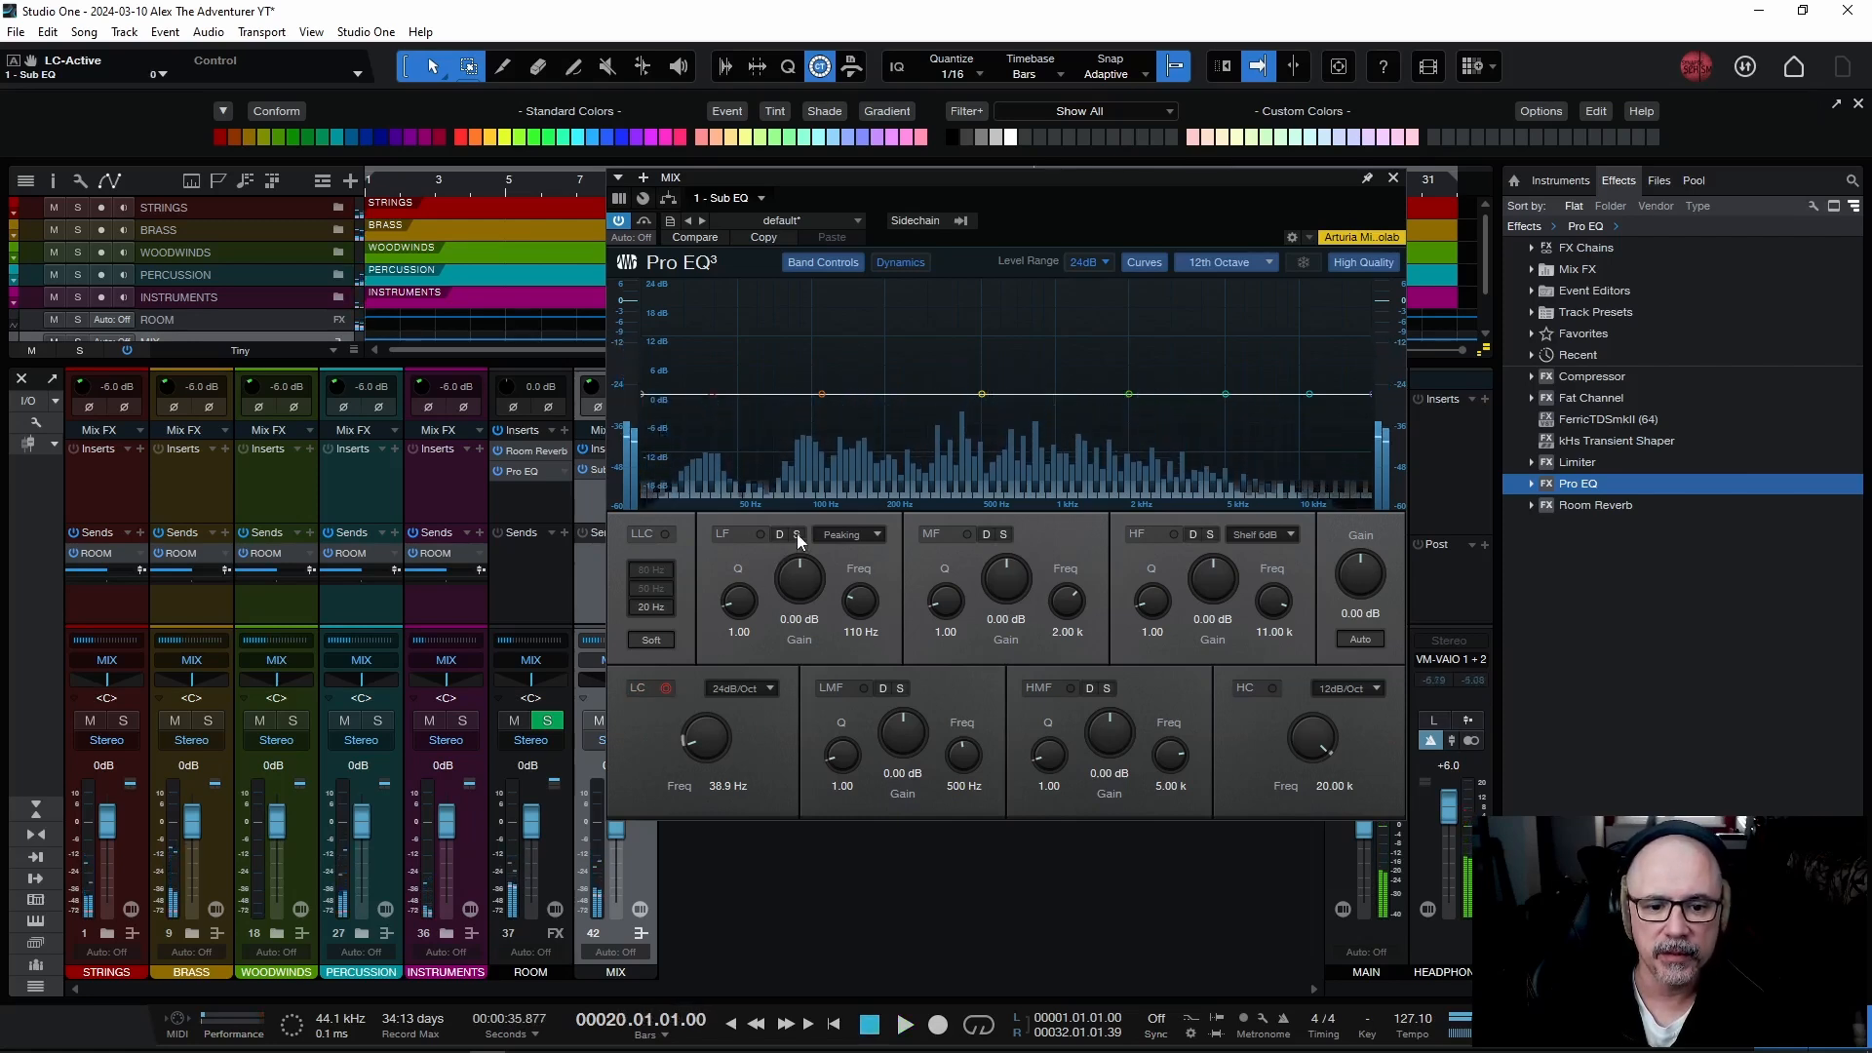
Enable and solo Sub EQ's LF band and sweep its frequency between 36.4 and 29.6 Hz during playback, ending at 31.7 Hz.
{"action": "left_click", "coordinate": [761, 533]}
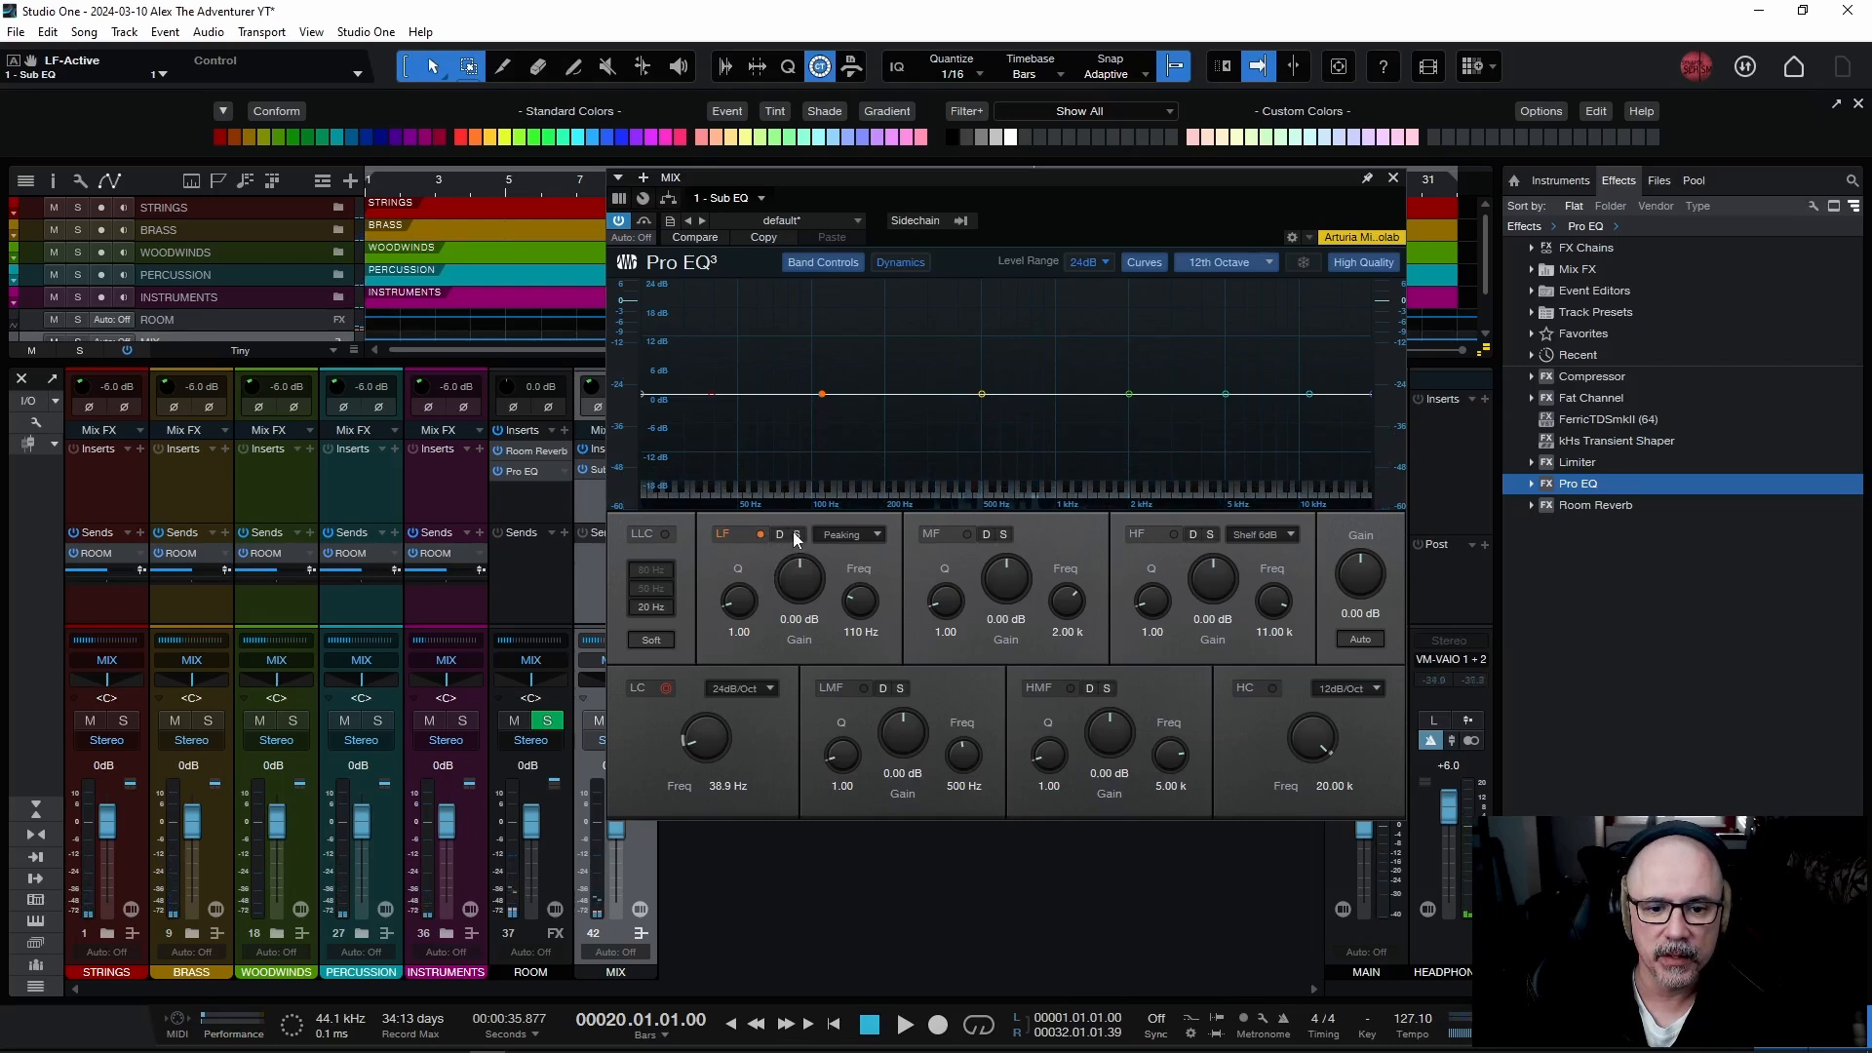
{"action": "left_click", "coordinate": [796, 535]}
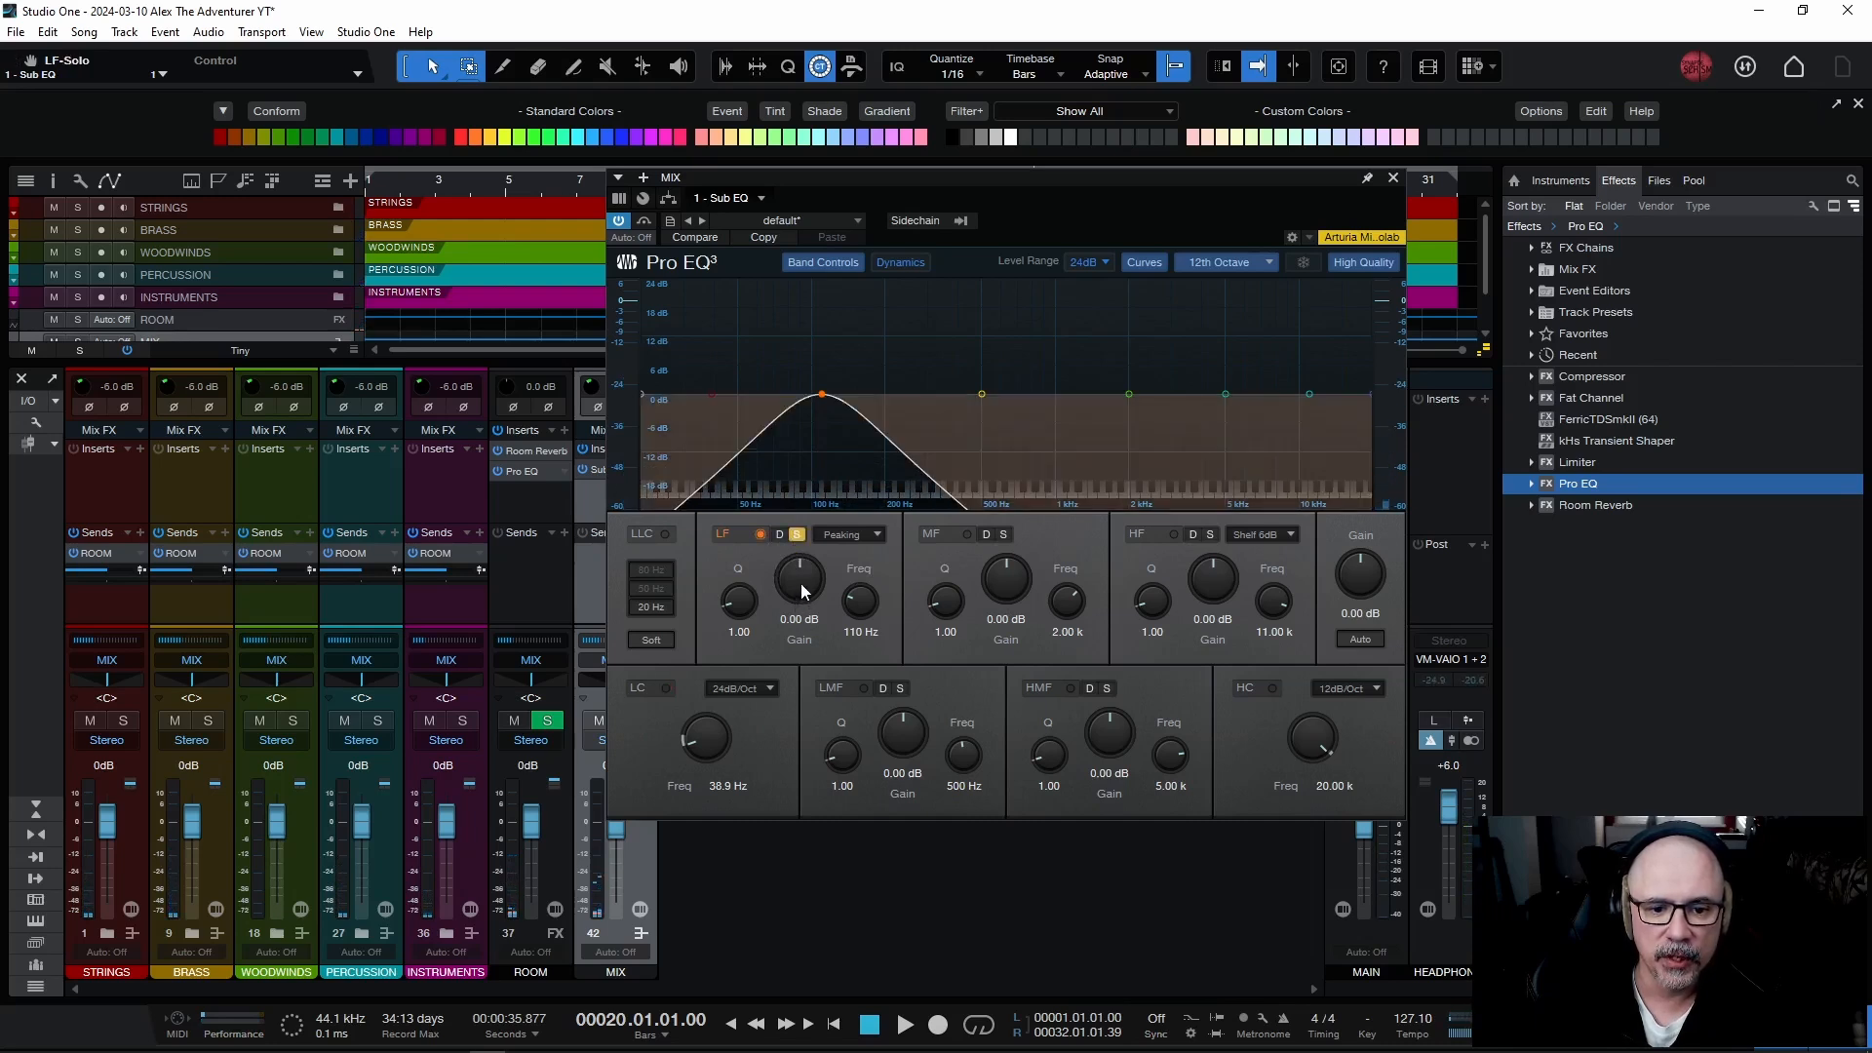
{"action": "mouse_move", "coordinate": [857, 598]}
{"action": "left_mouse_down"}
{"action": "mouse_move", "coordinate": [845, 631]}
{"action": "mouse_move", "coordinate": [853, 590]}
{"action": "left_mouse_up"}
{"action": "key", "text": "space"}
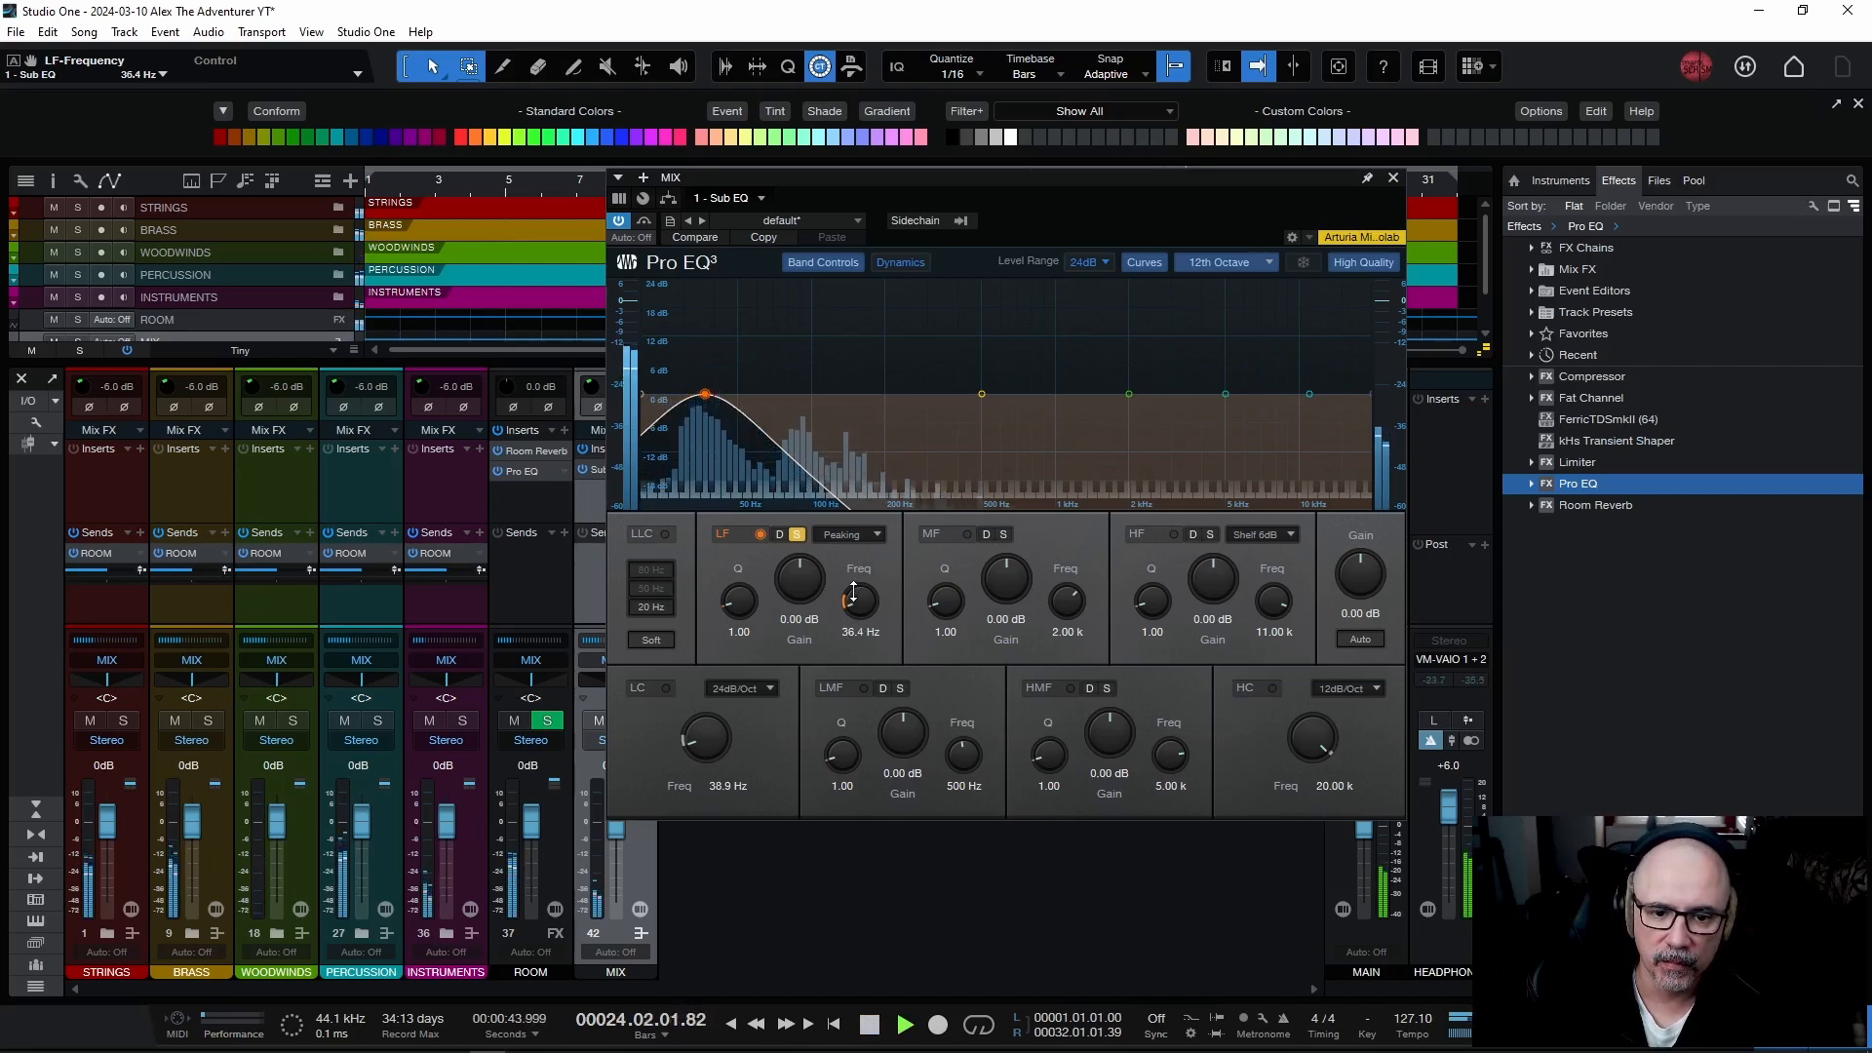
{"action": "mouse_move", "coordinate": [853, 591]}
{"action": "left_mouse_down"}
{"action": "mouse_move", "coordinate": [855, 573]}
{"action": "mouse_move", "coordinate": [849, 593]}
{"action": "left_mouse_up"}
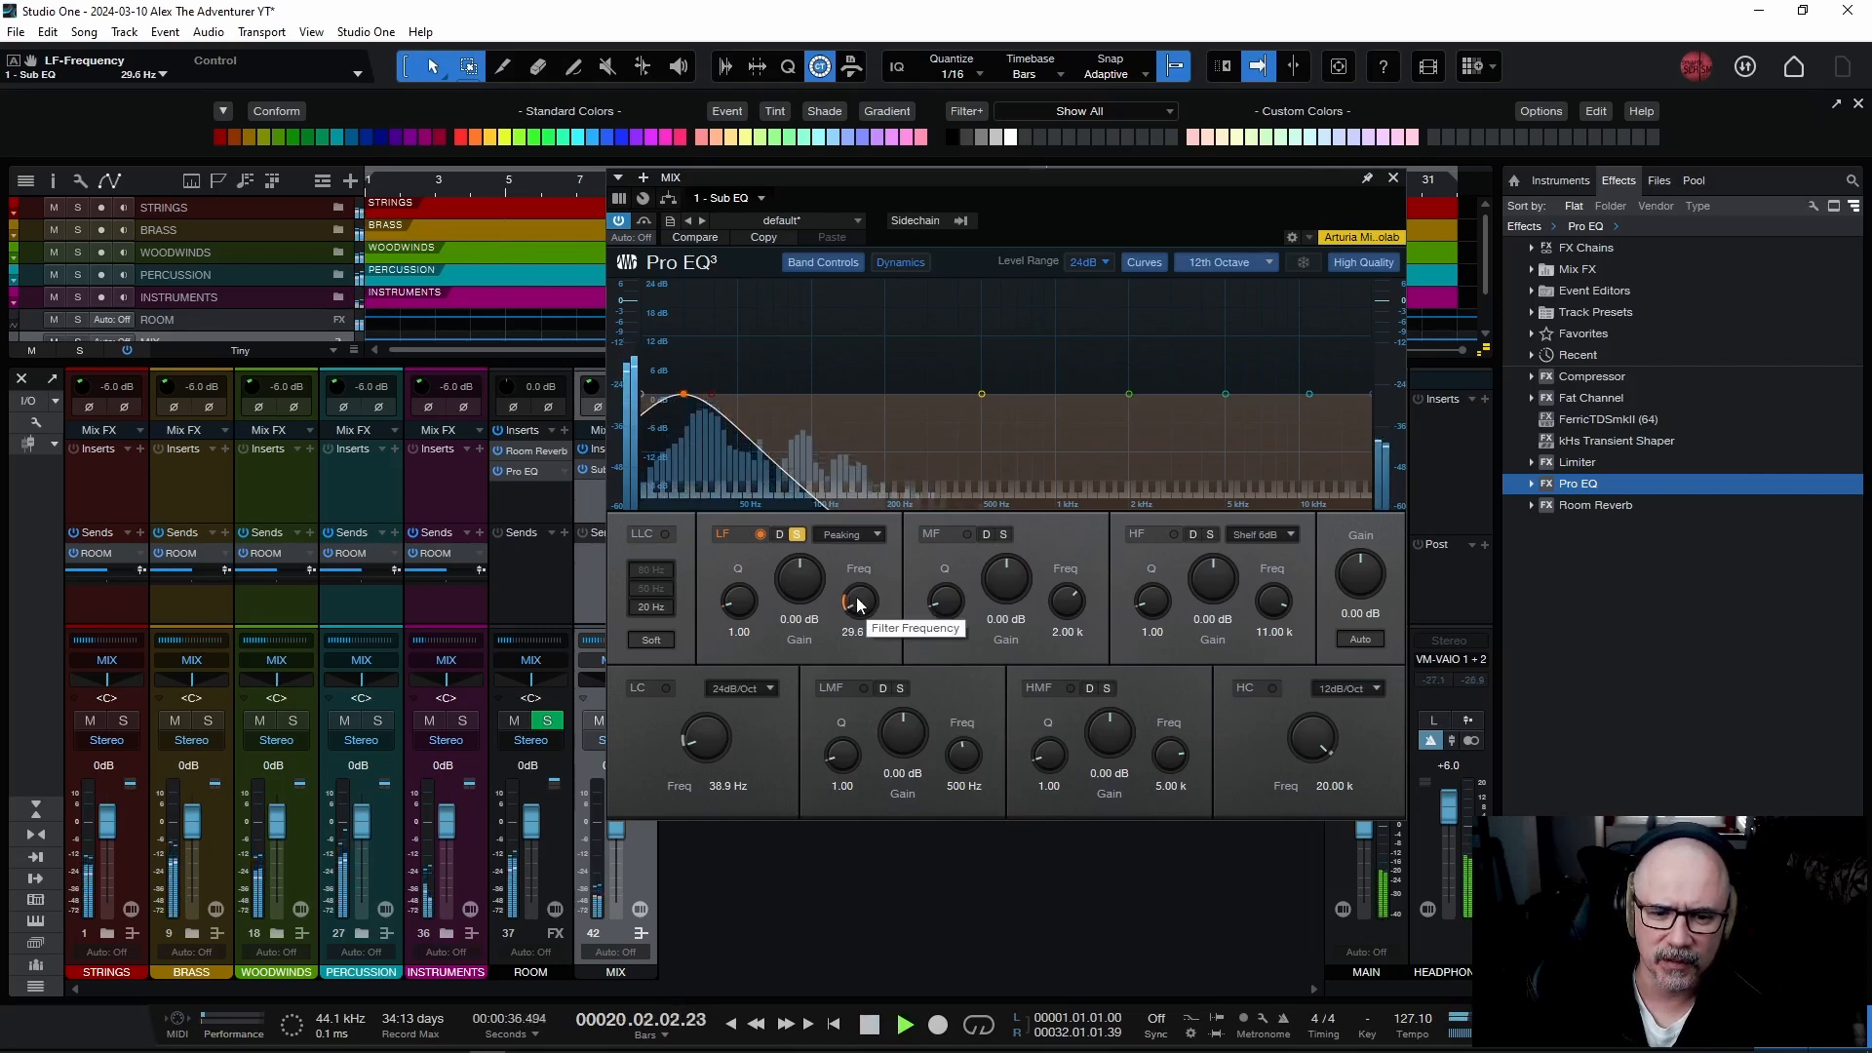
{"action": "left_click_drag", "start_coordinate": [858, 606], "coordinate": [856, 599]}
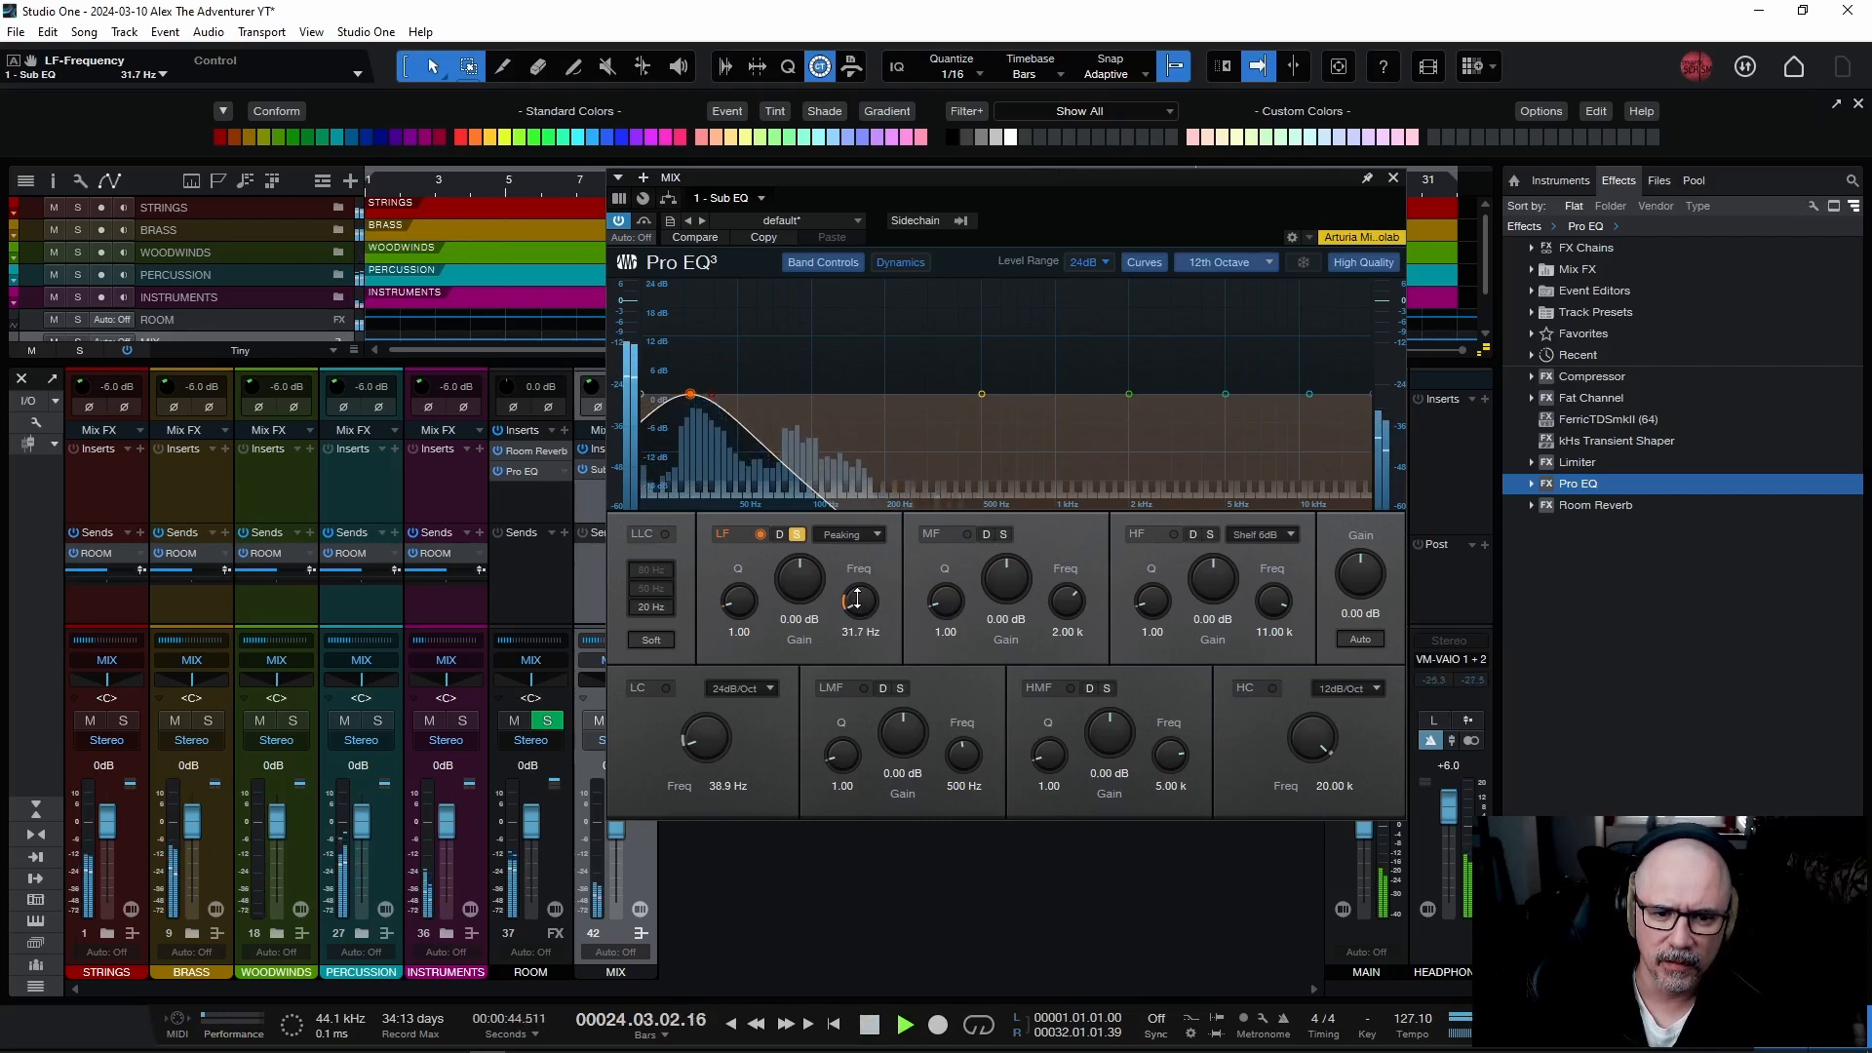
{"action": "key", "text": "space"}
Unsolo and disable Sub EQ's LF band and reset its frequency to 110 Hz.
{"action": "left_click", "coordinate": [798, 536]}
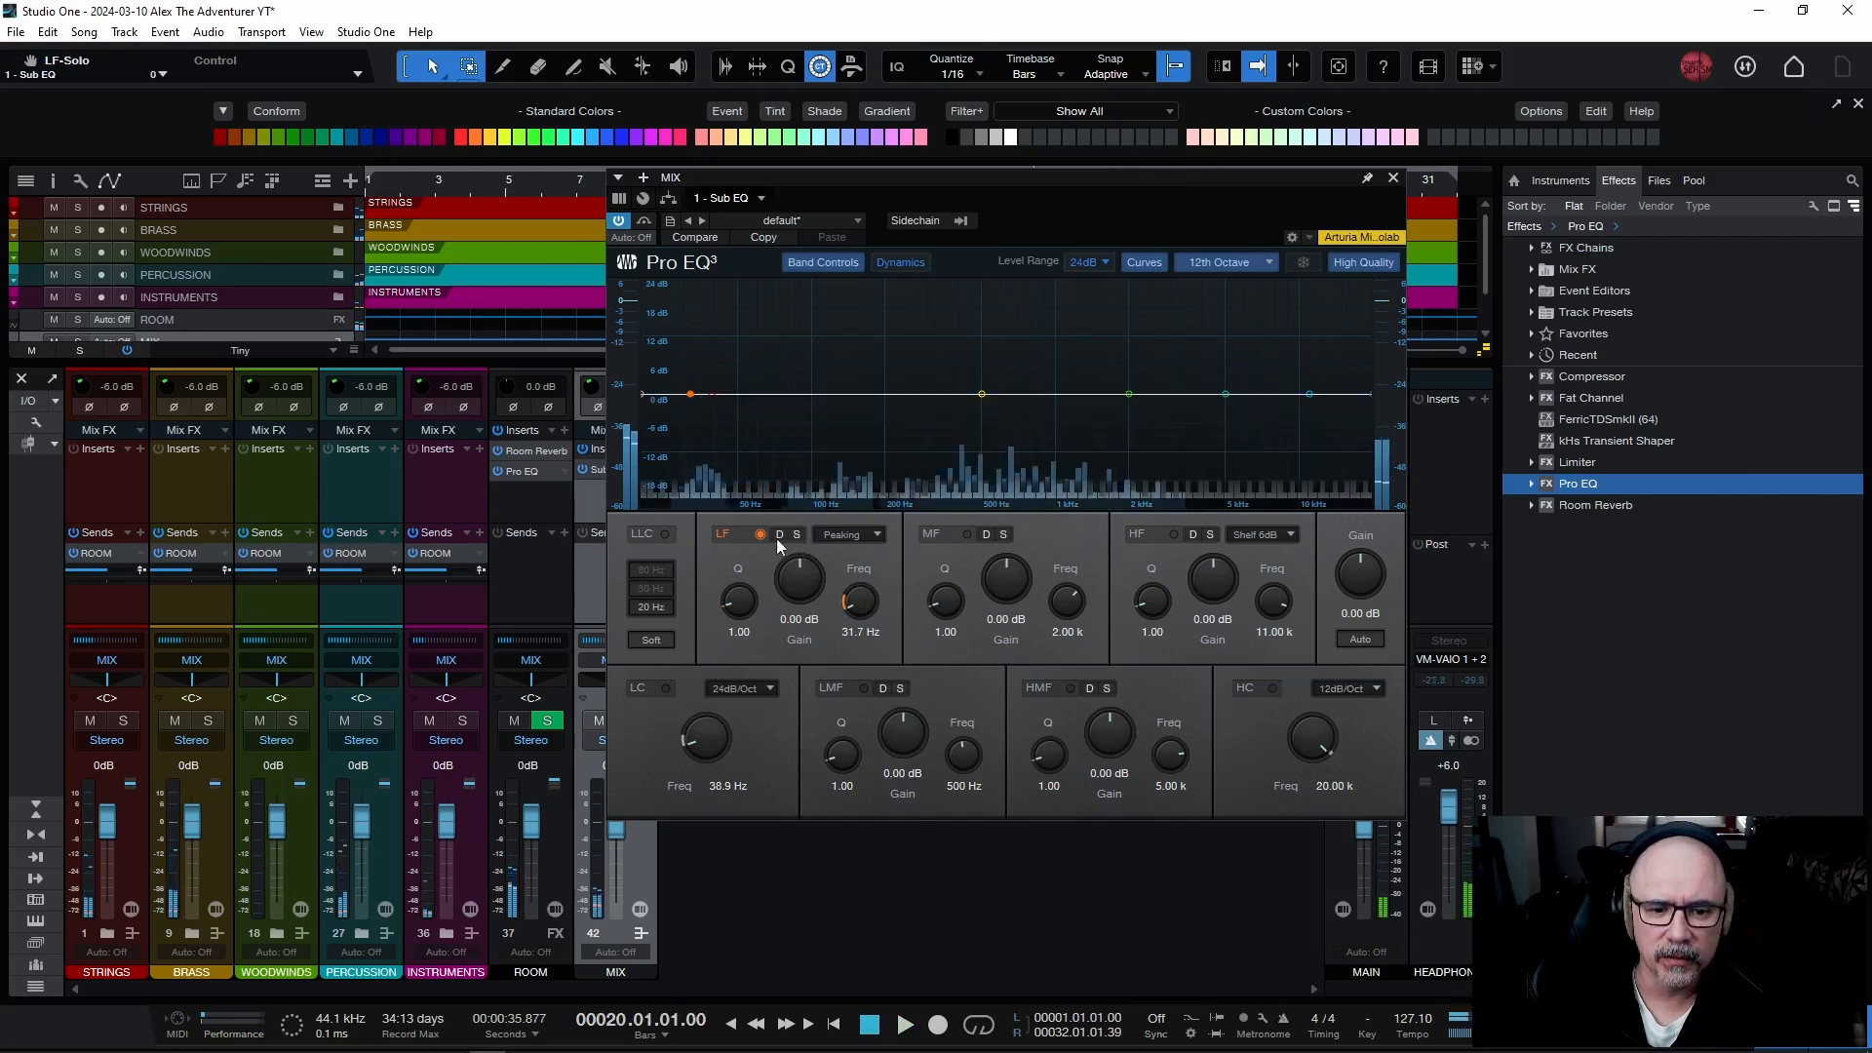
{"action": "left_click", "coordinate": [761, 535]}
{"action": "left_click", "coordinate": [852, 602], "text": "ctrl"}
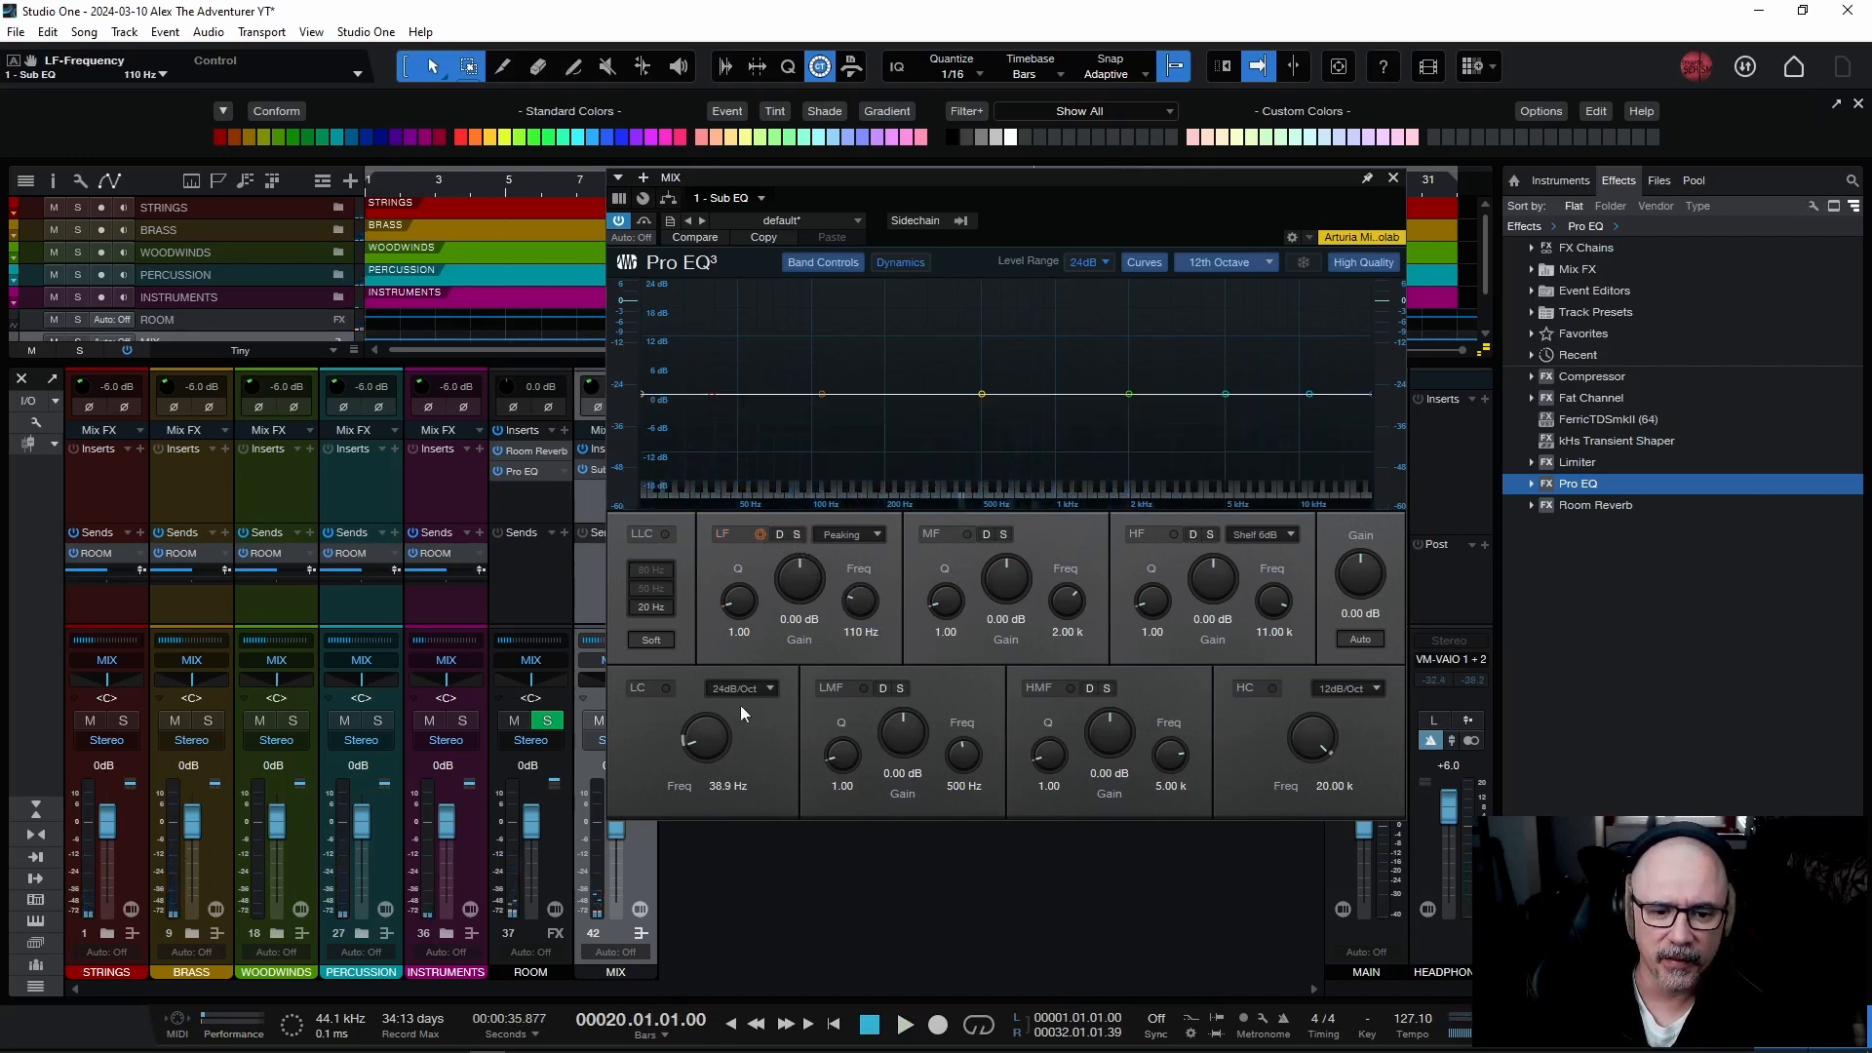
Re-enable Sub EQ's low-cut filter and lower its frequency to 28.5 Hz while the song plays.
{"action": "left_click", "coordinate": [667, 687]}
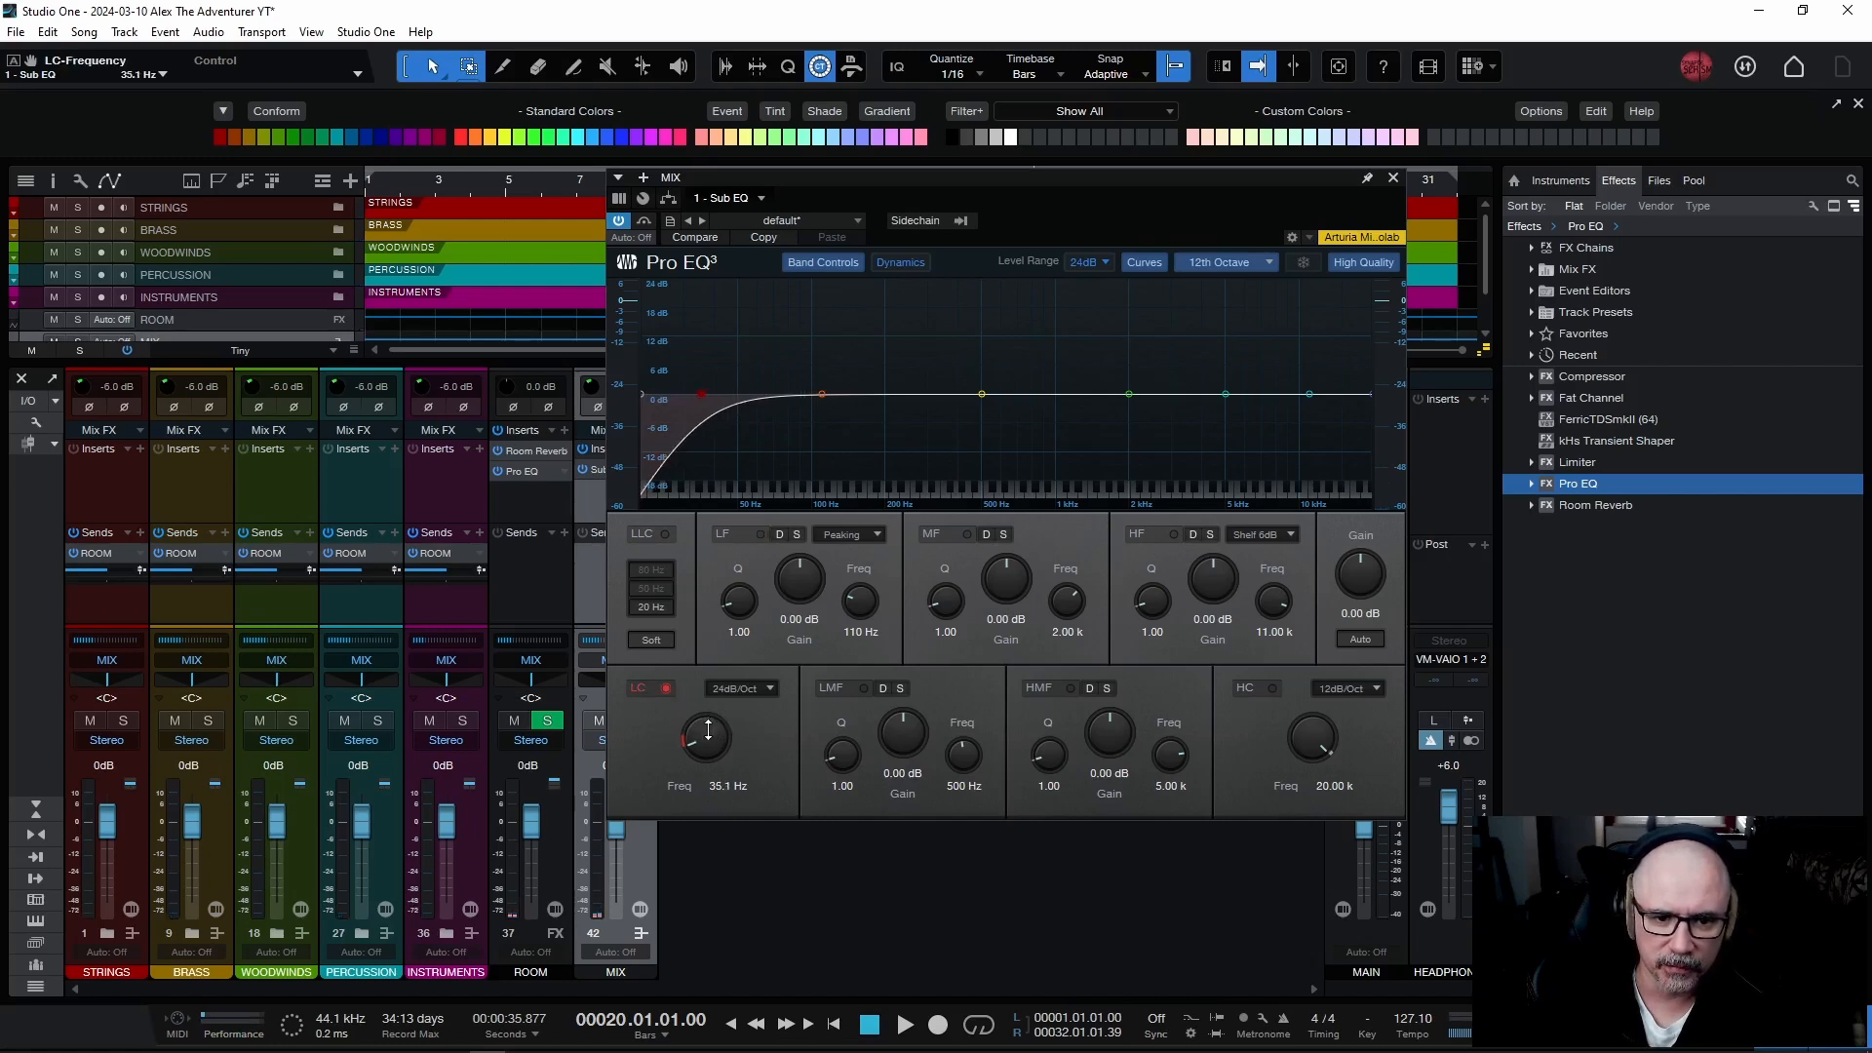
{"action": "left_click_drag", "start_coordinate": [709, 731], "coordinate": [711, 738]}
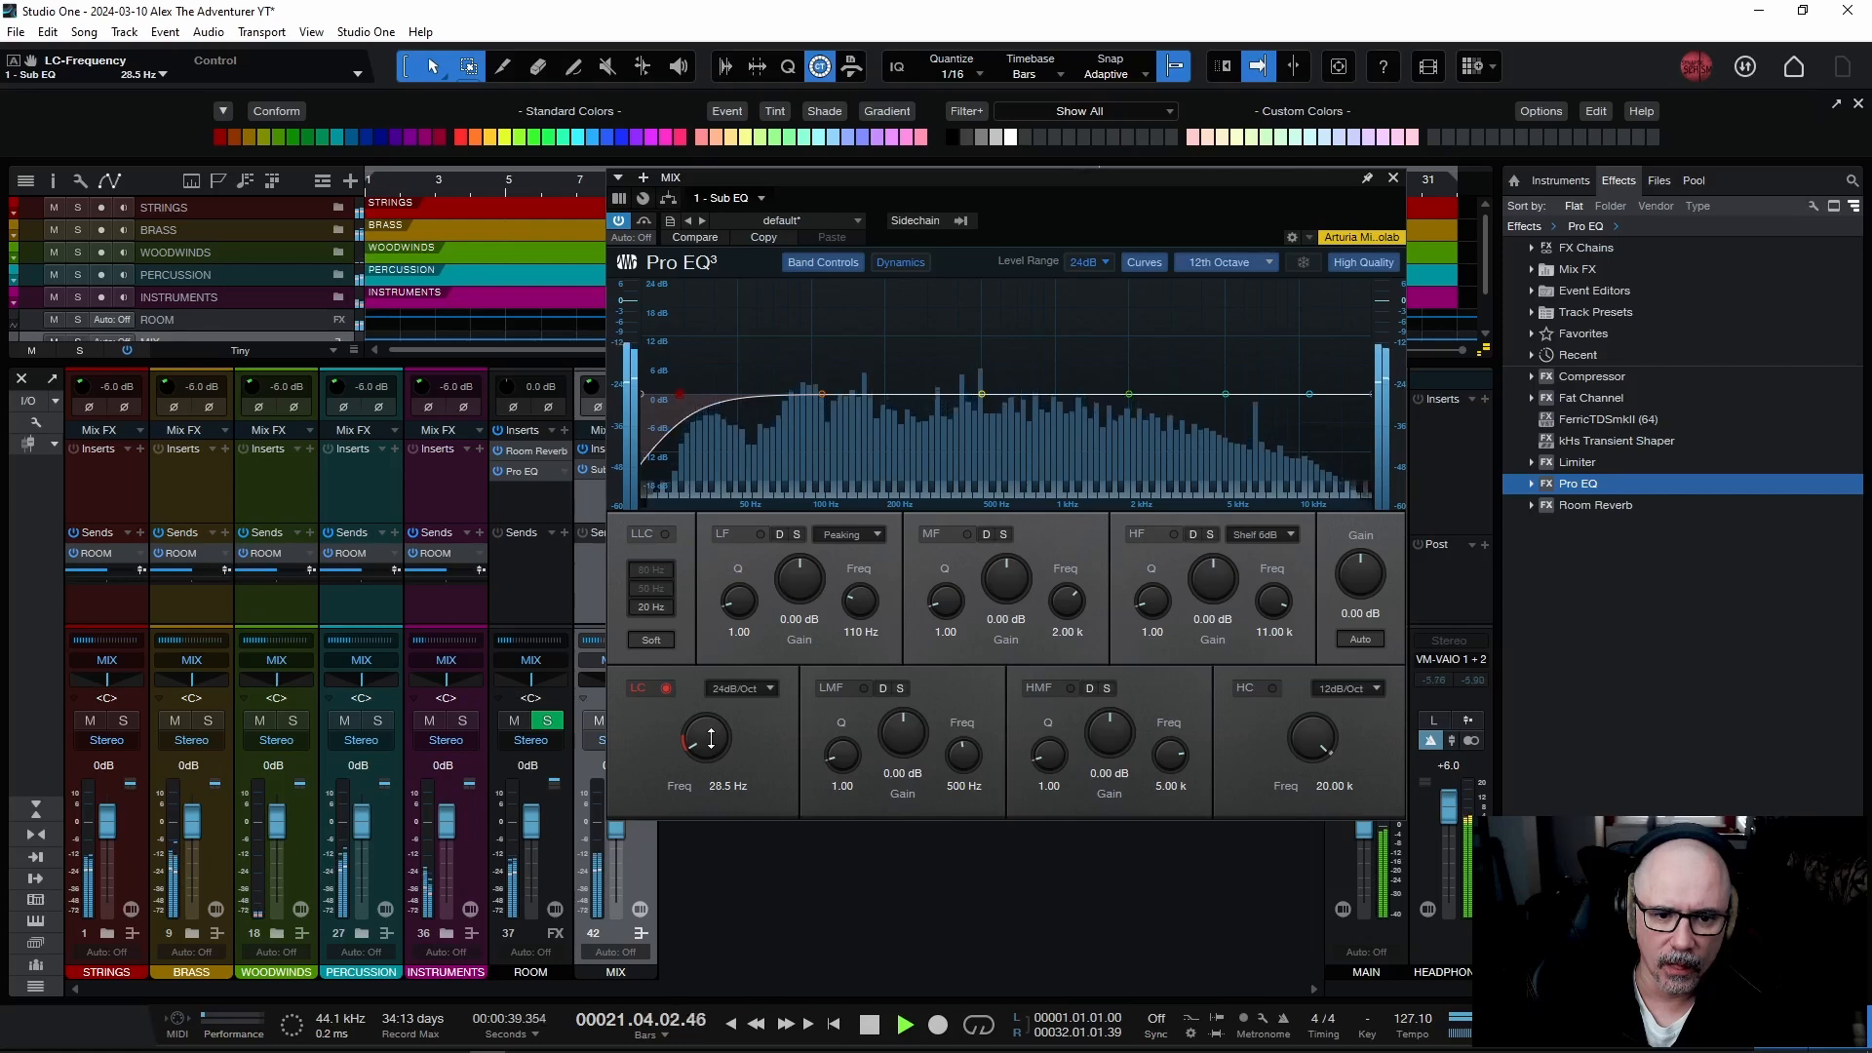
Steepen Sub EQ's low-cut filter to 36dB/Oct and lower its frequency to 26.6 Hz during playback, stopping the song when done.
{"action": "left_click", "coordinate": [733, 690]}
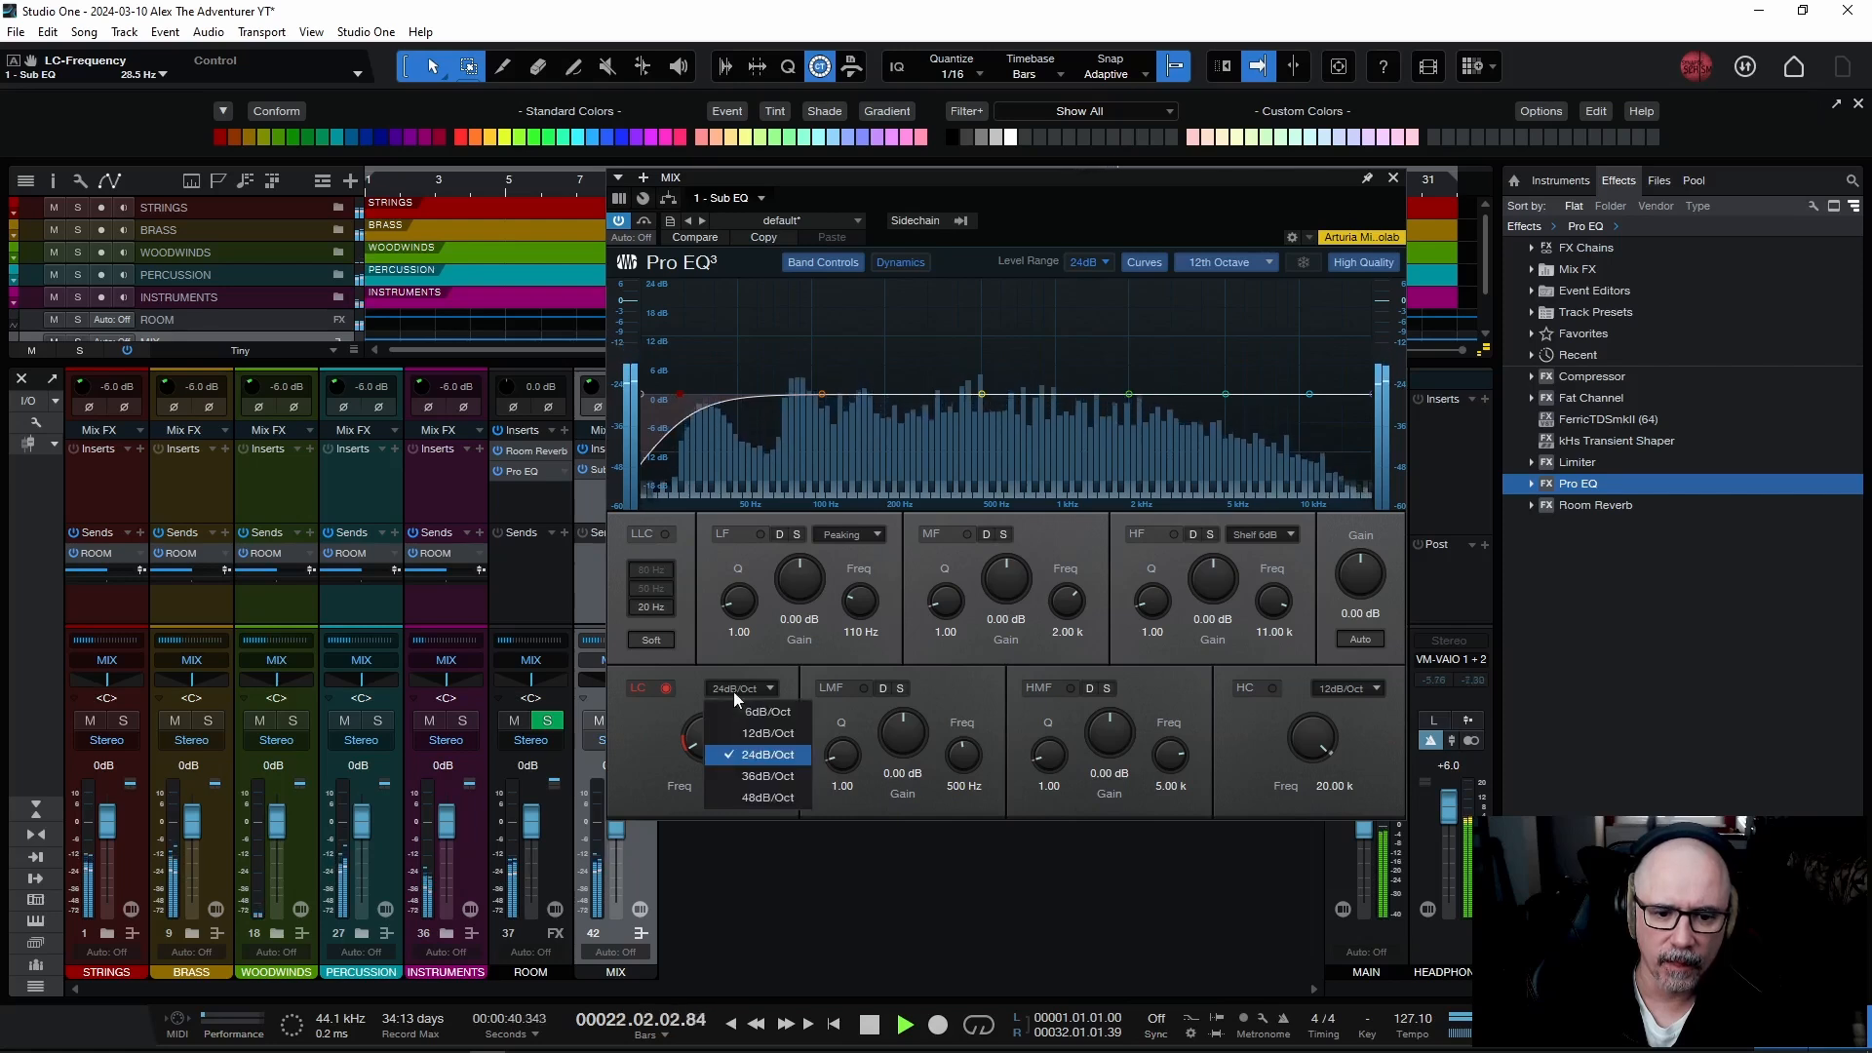
{"action": "left_click", "coordinate": [735, 770]}
{"action": "left_click_drag", "start_coordinate": [710, 737], "coordinate": [709, 737]}
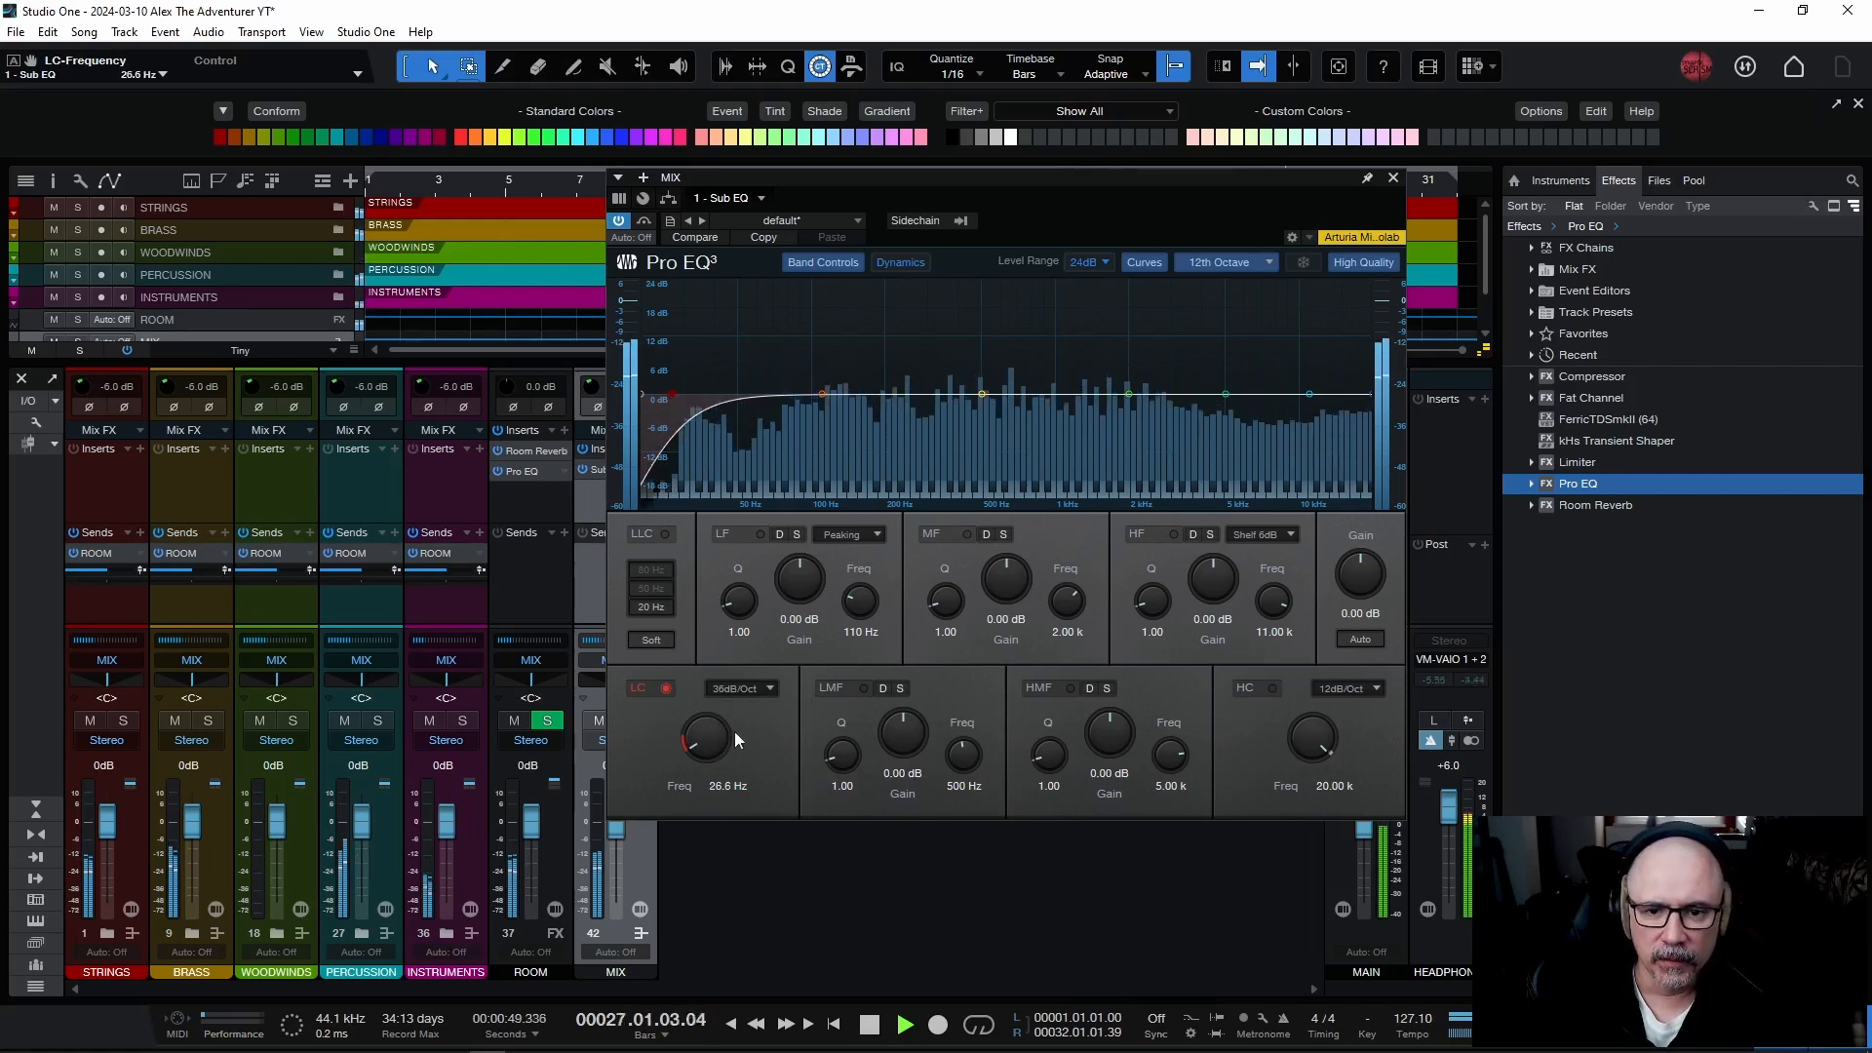
{"action": "key", "text": "space"}
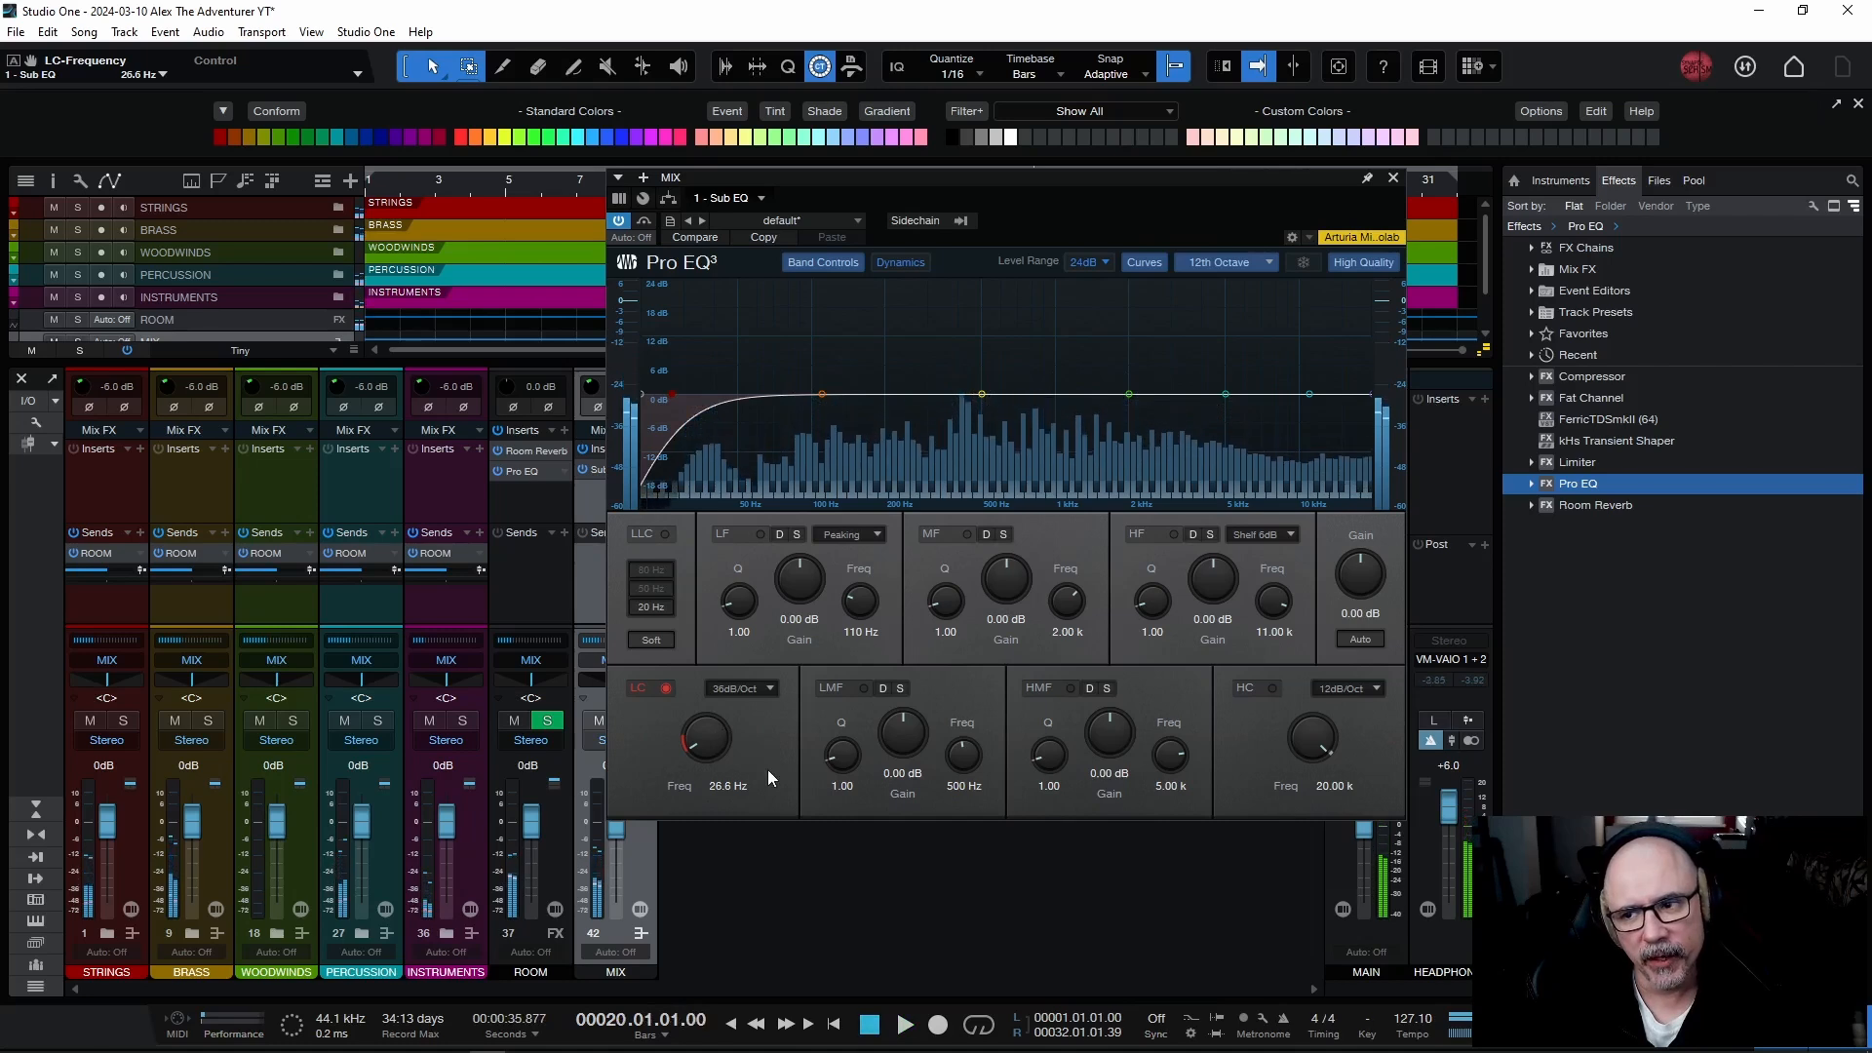
Pull Sub EQ's LMF band down to -6.35 dB, solo it to find the problem frequency at 256 Hz during playback, and unsolo it.
{"action": "key", "text": "space"}
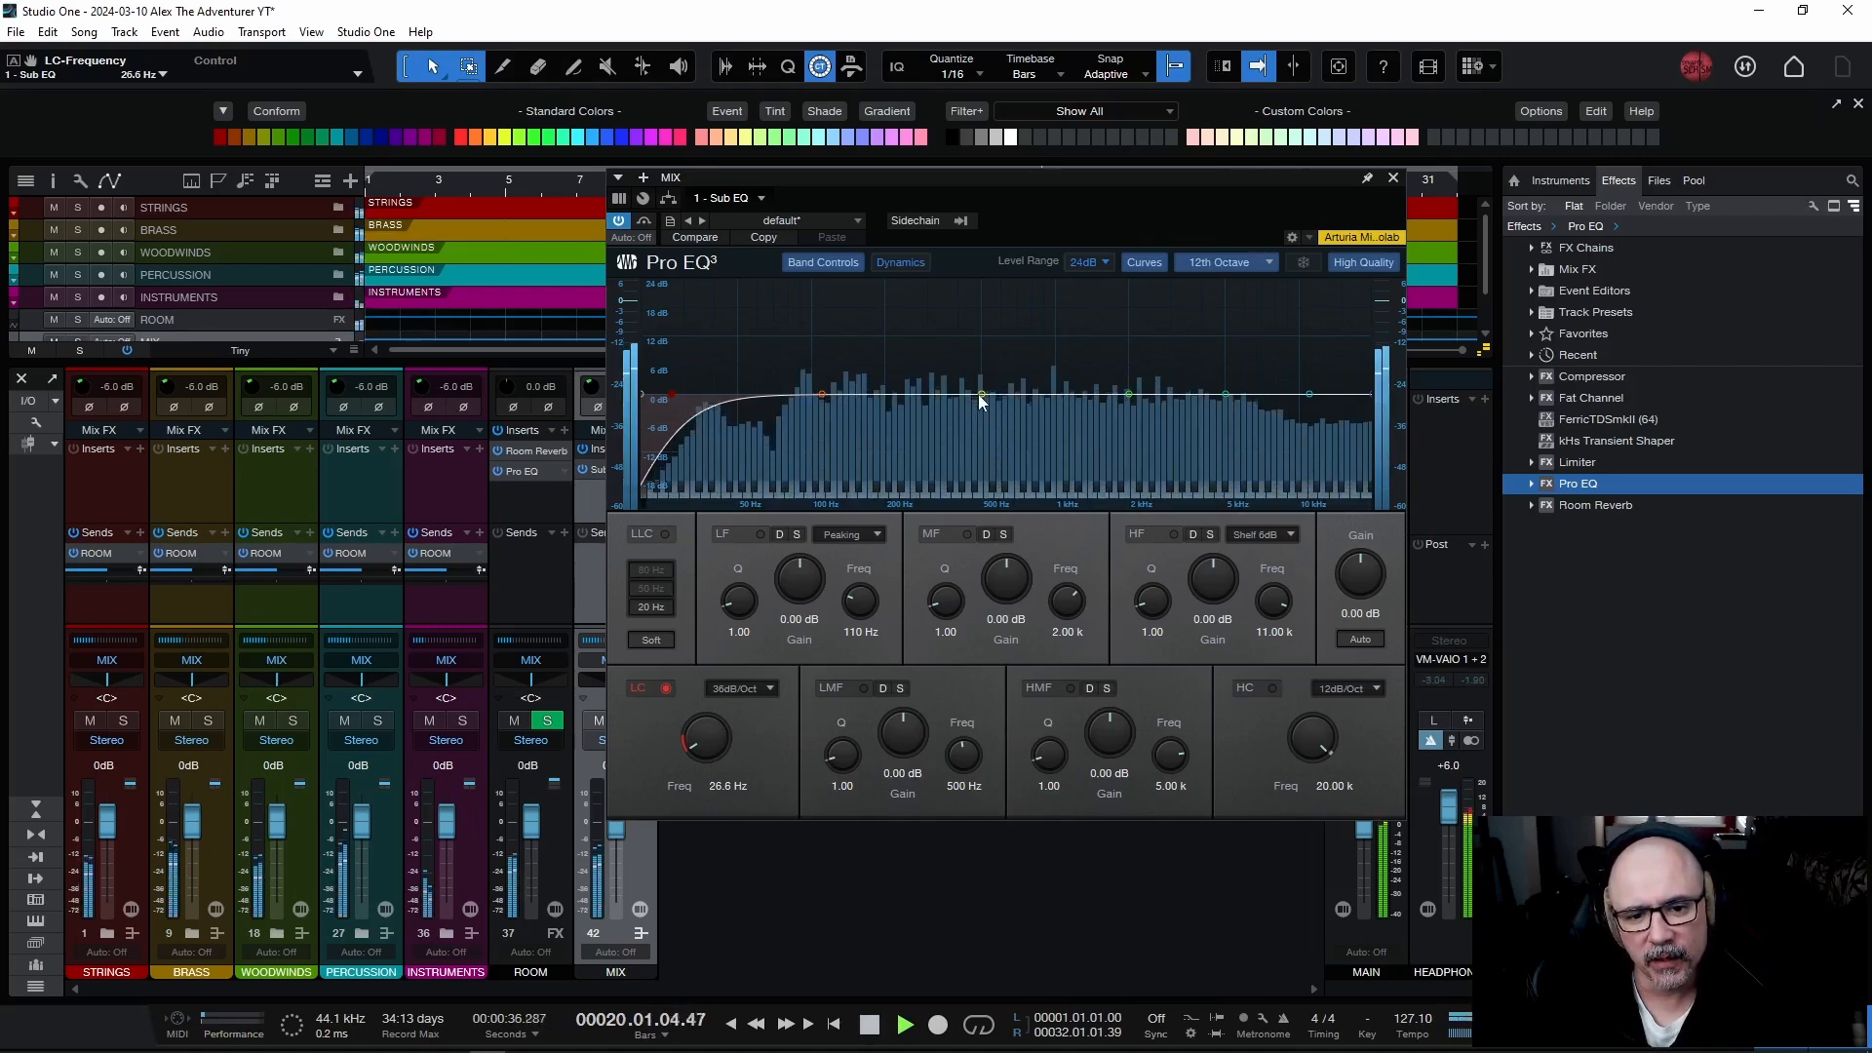
{"action": "left_click_drag", "start_coordinate": [979, 395], "coordinate": [891, 427]}
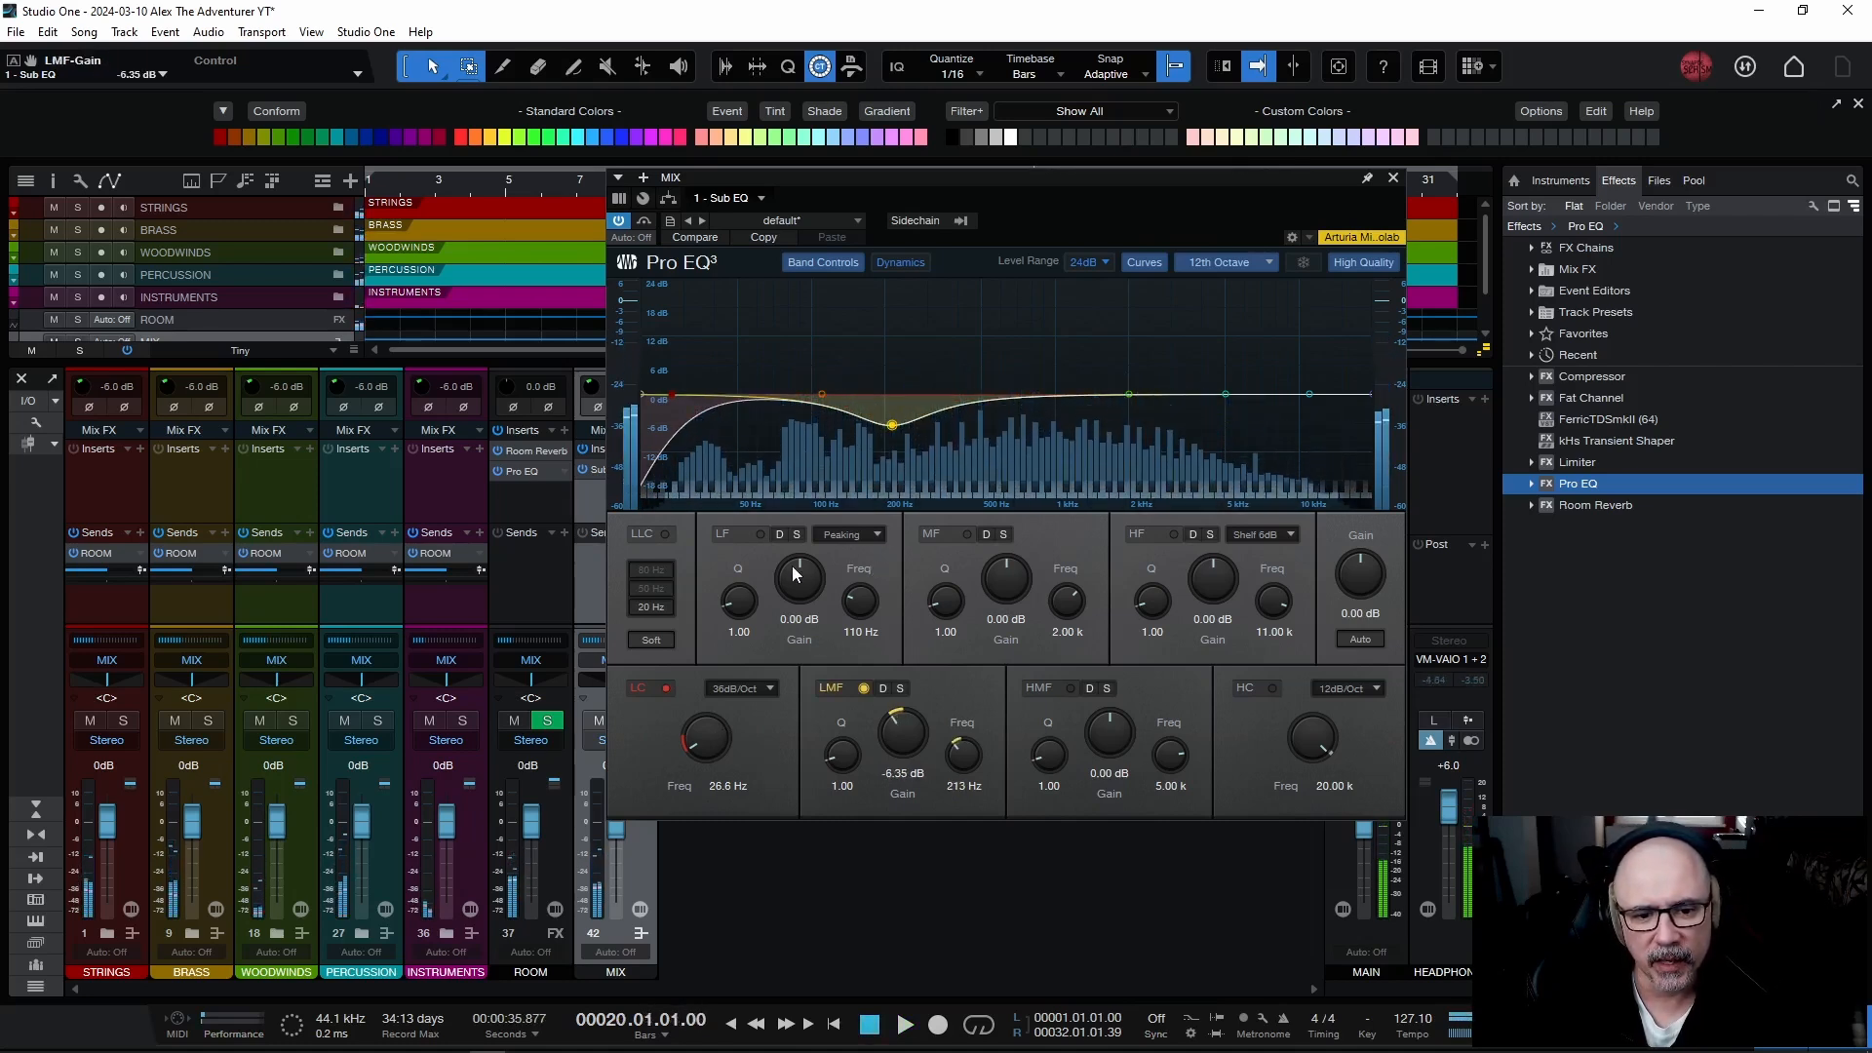
{"action": "left_click", "coordinate": [900, 690]}
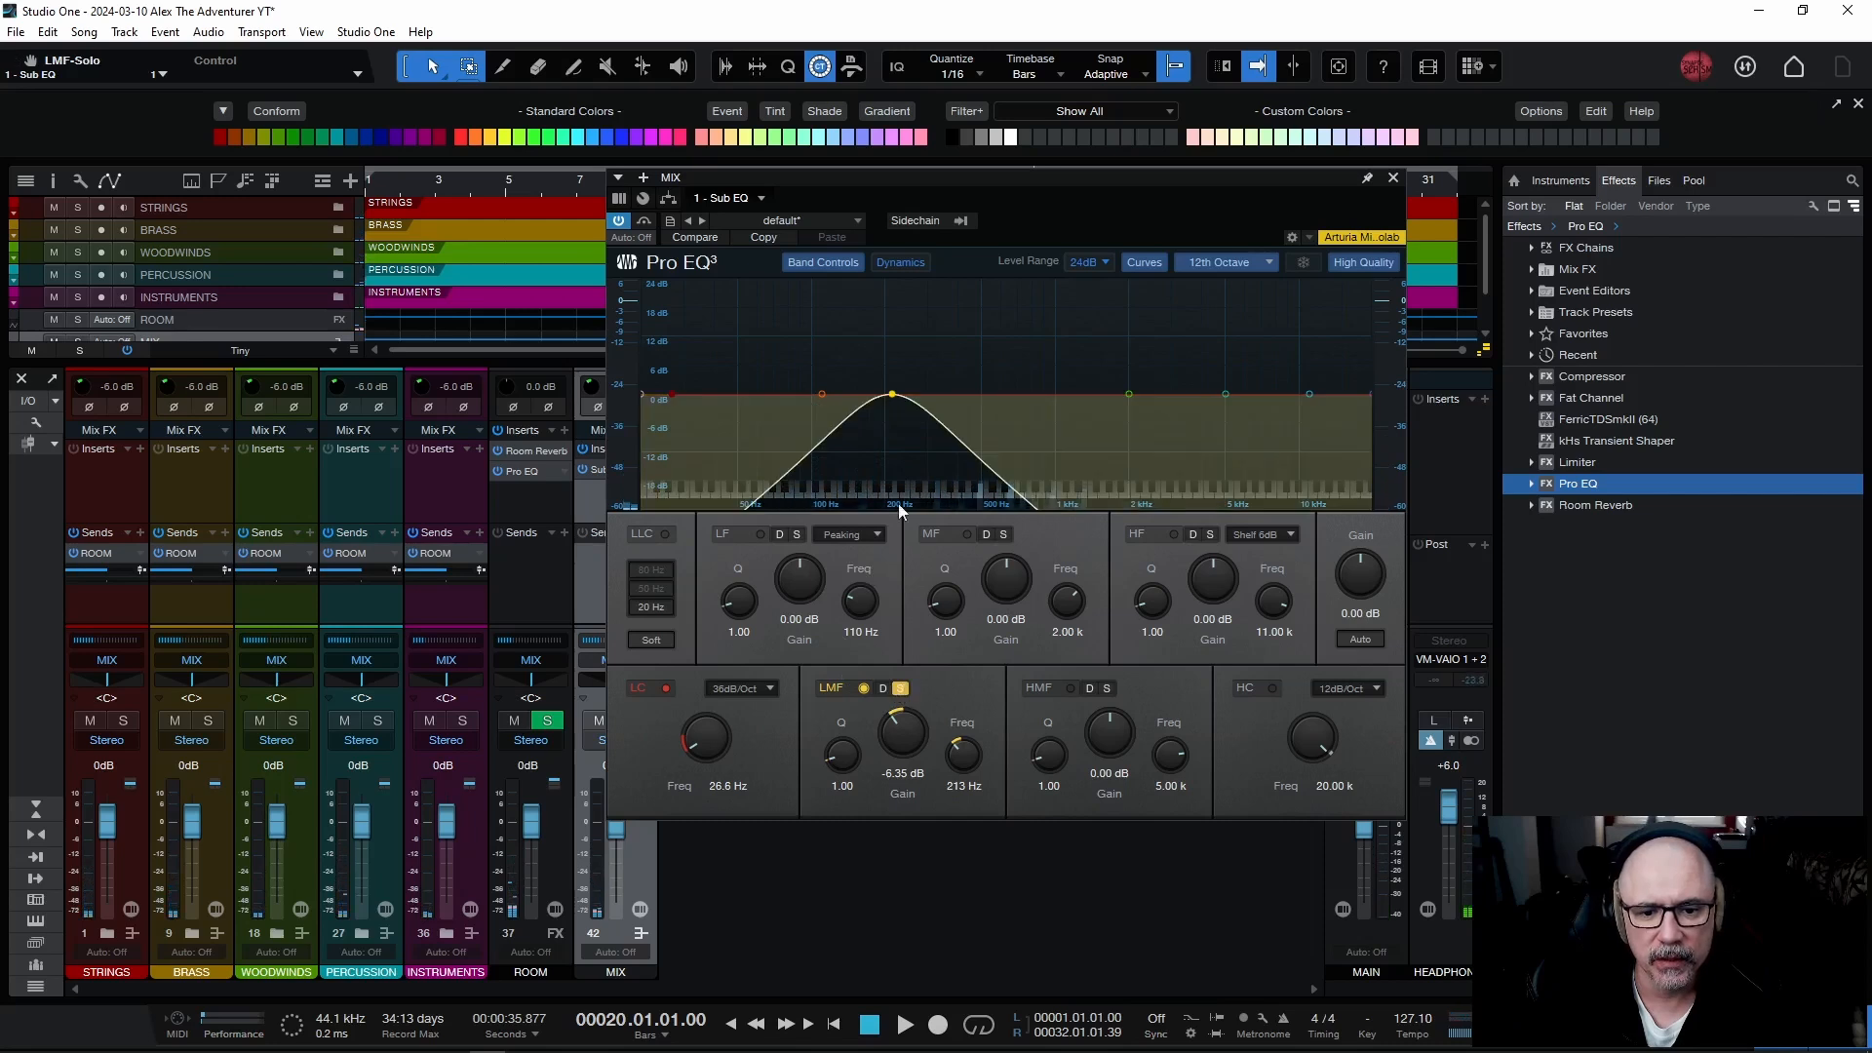
{"action": "key", "text": "space"}
{"action": "mouse_move", "coordinate": [892, 394]}
{"action": "left_mouse_down"}
{"action": "mouse_move", "coordinate": [855, 396]}
{"action": "mouse_move", "coordinate": [911, 403]}
{"action": "left_mouse_up"}
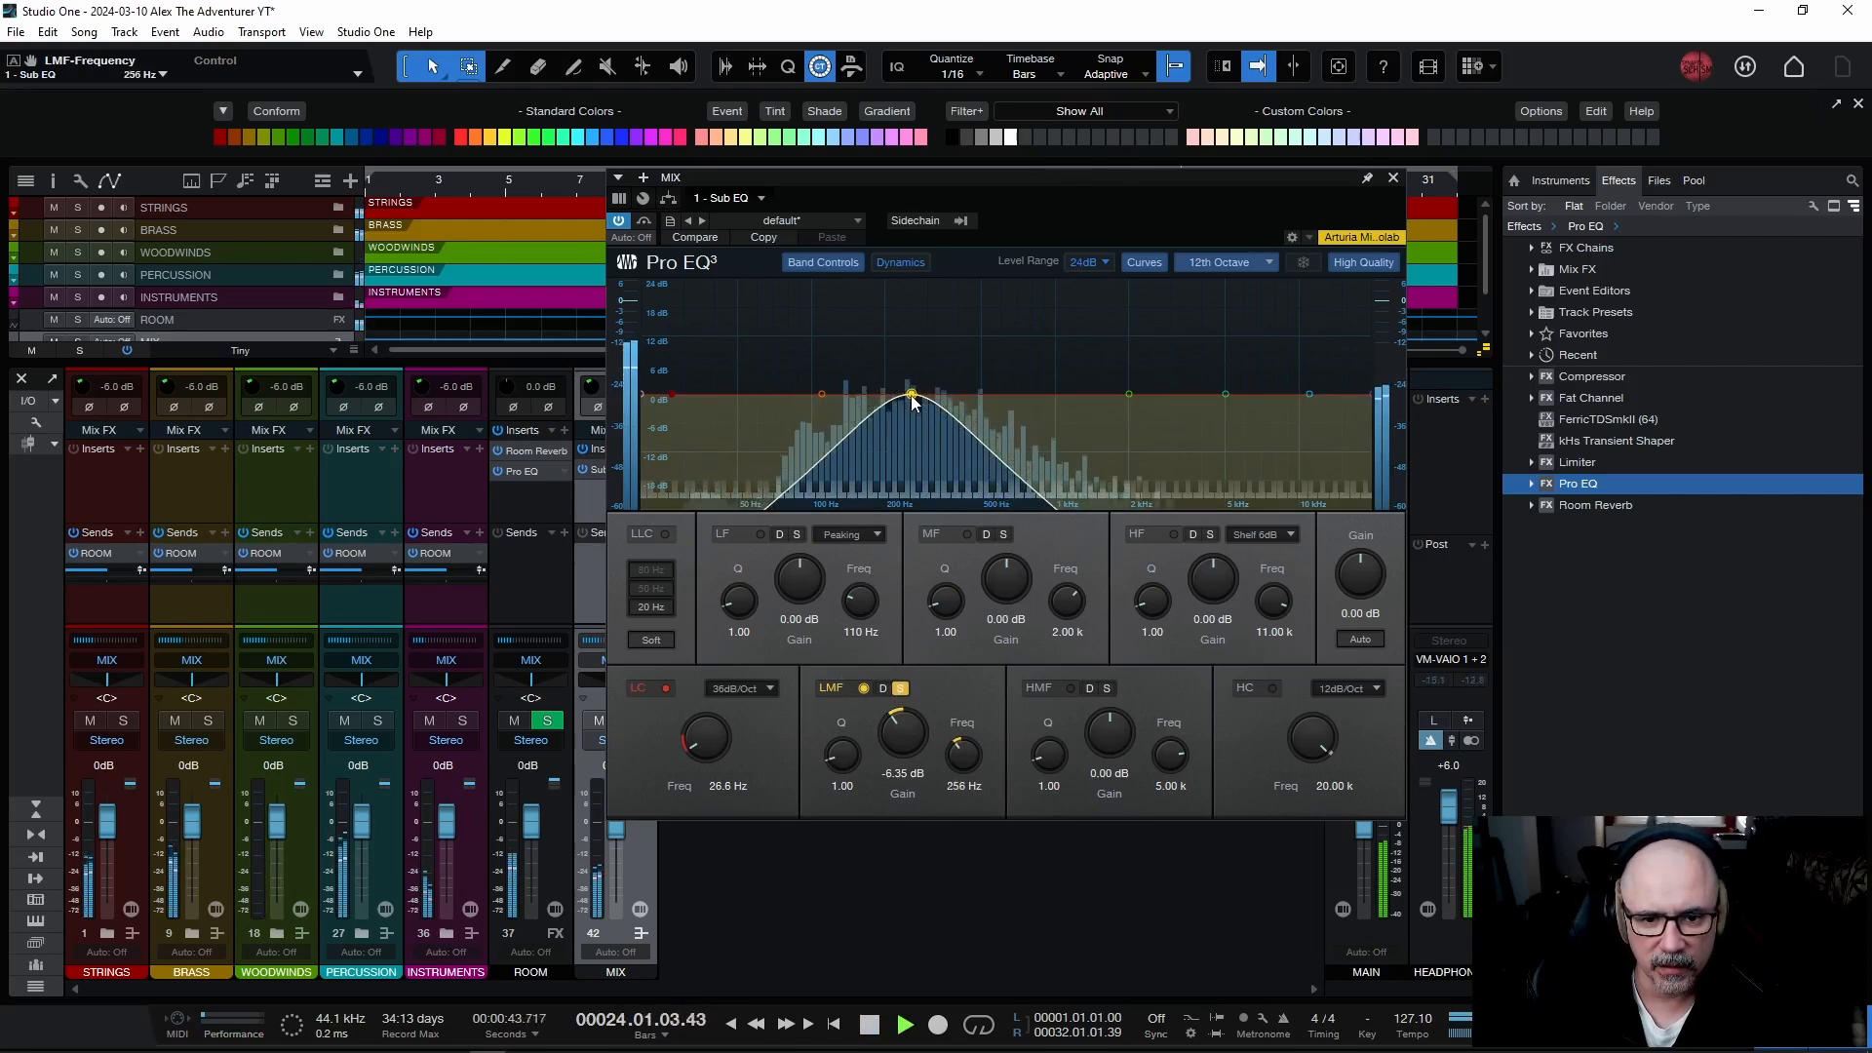
{"action": "left_click", "coordinate": [900, 688]}
Ease the LMF cut to -1.89 dB at 256 Hz during playback, toggling the band off and on to compare.
{"action": "key", "text": "space"}
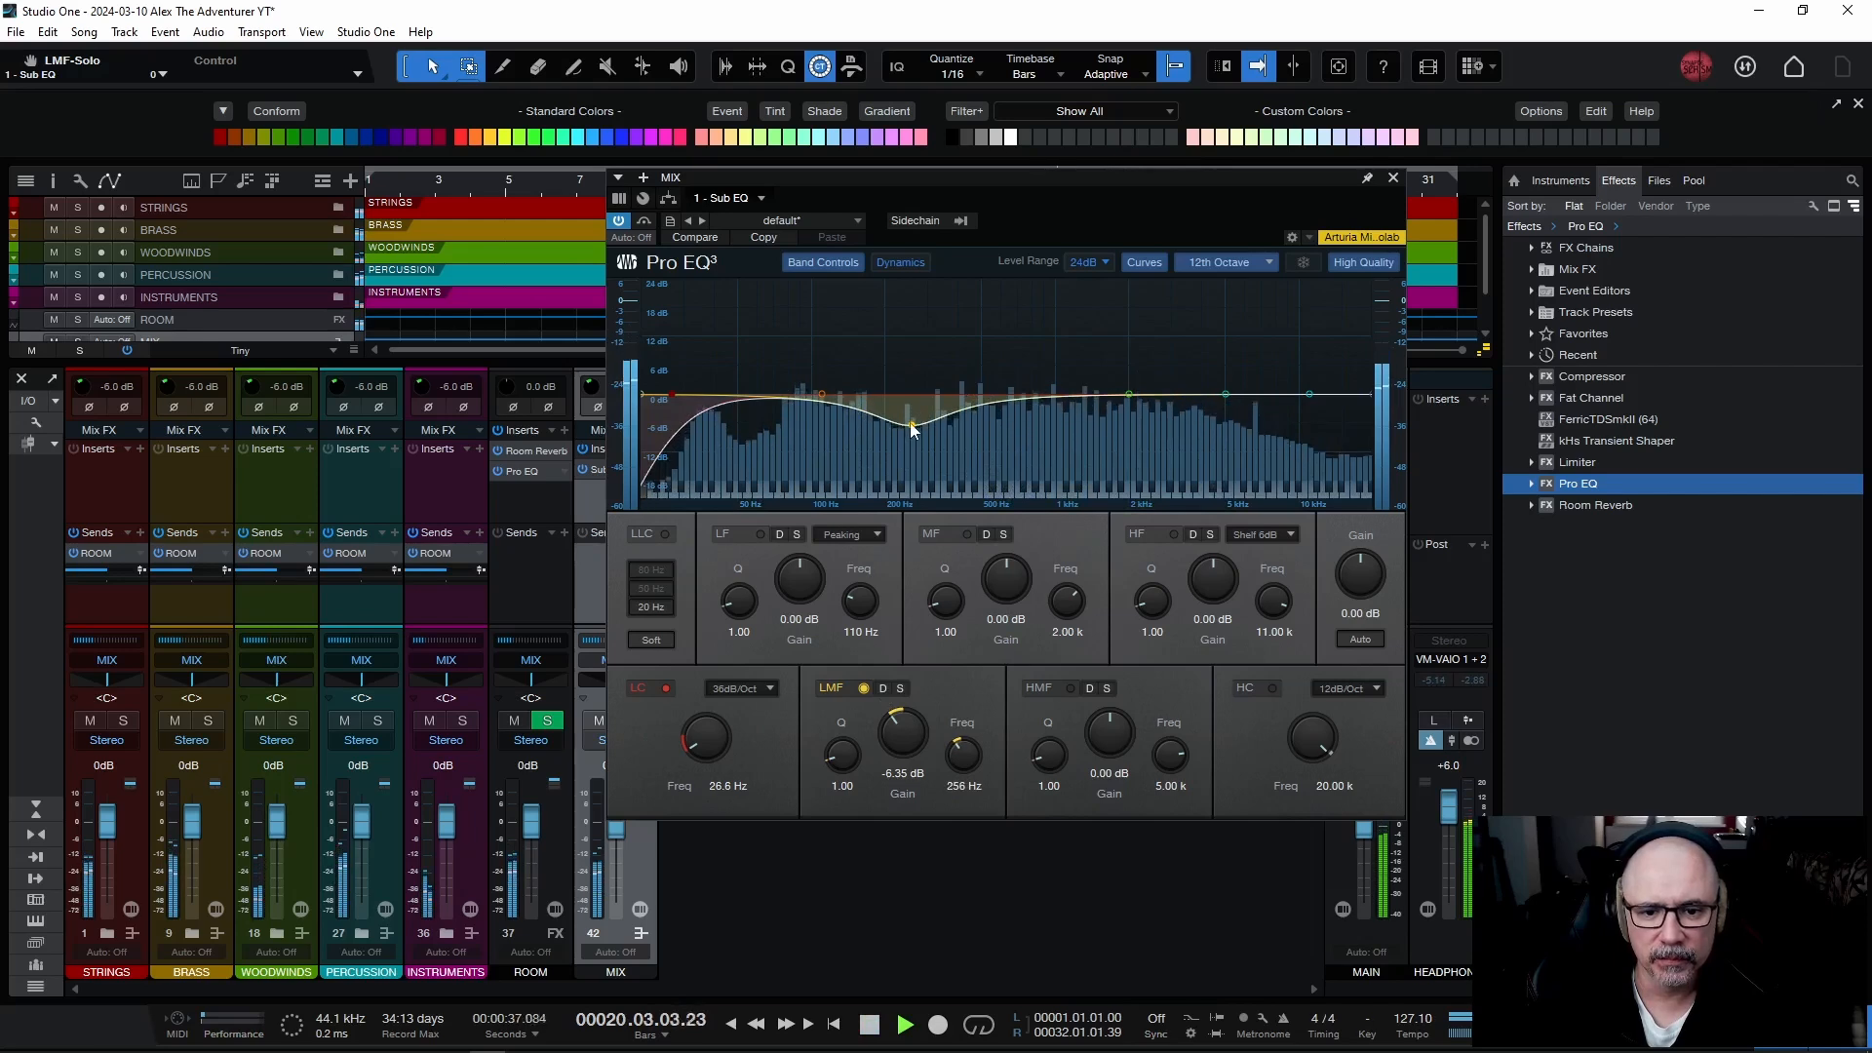
{"action": "left_click_drag", "start_coordinate": [910, 425], "coordinate": [914, 419]}
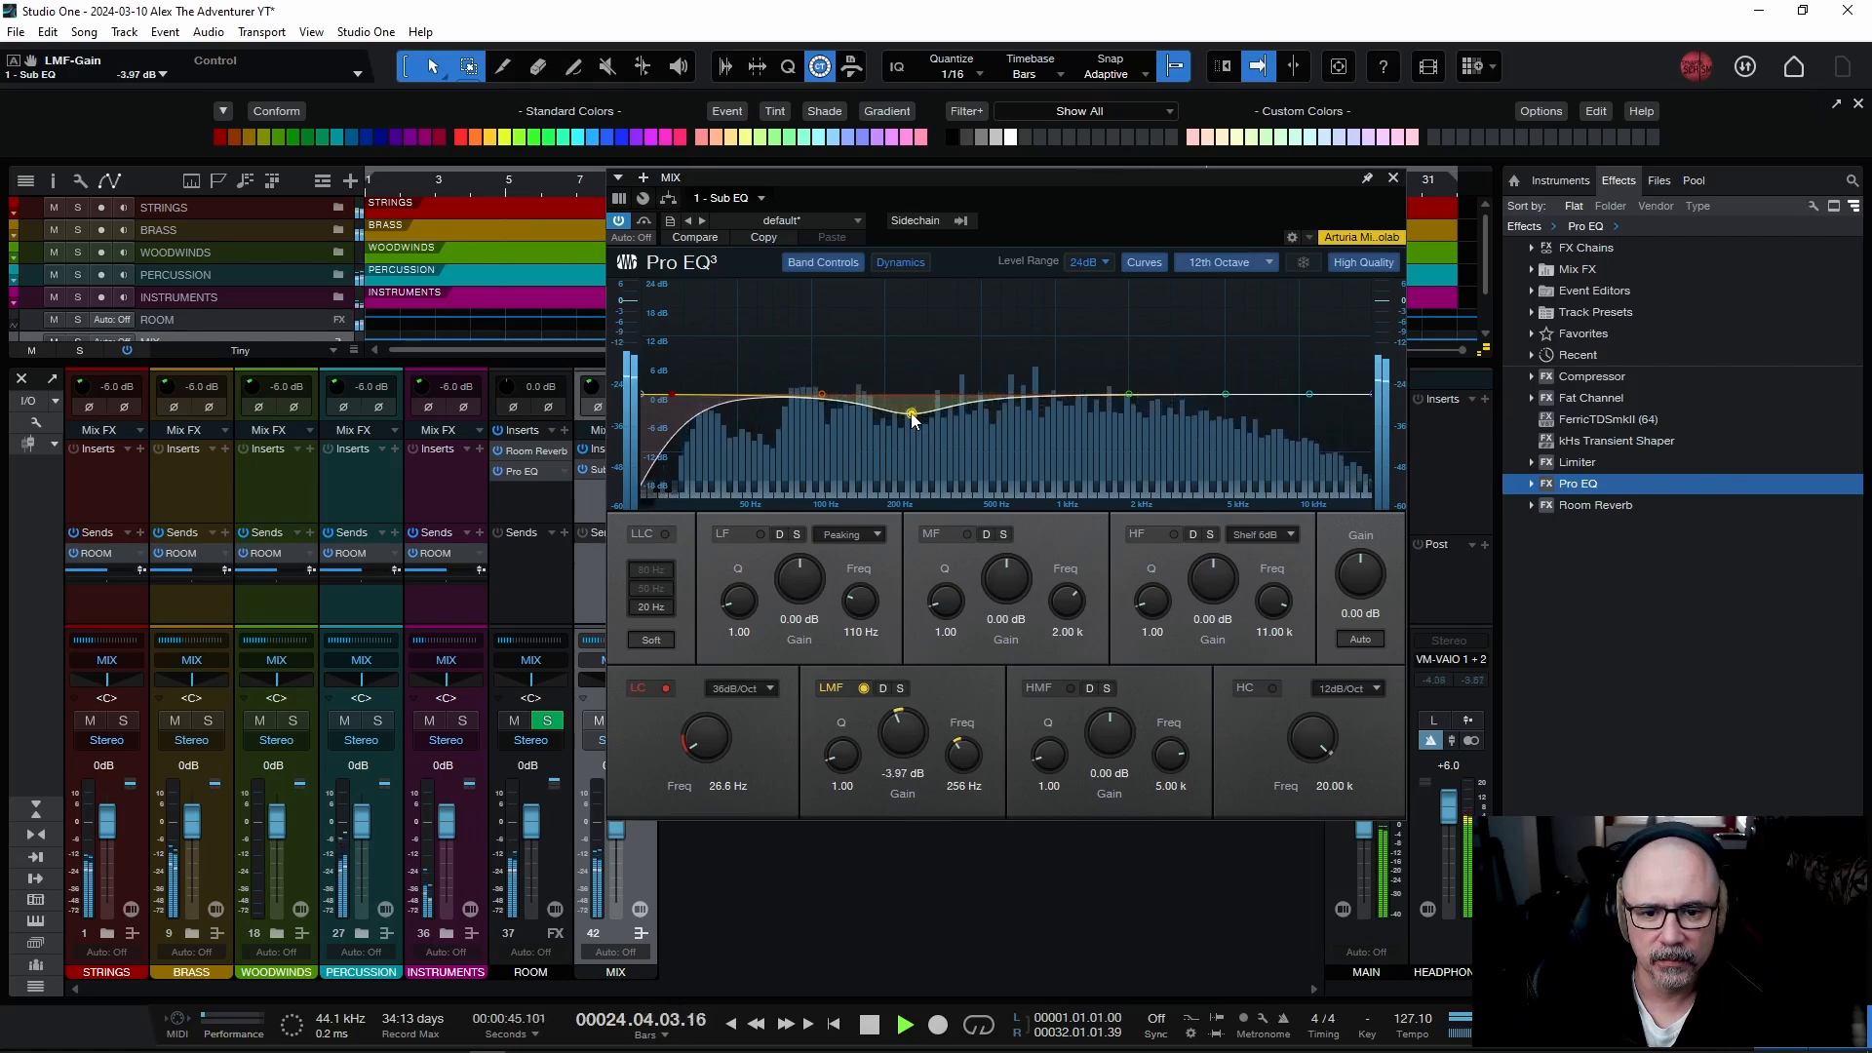
{"action": "left_click_drag", "start_coordinate": [913, 419], "coordinate": [912, 413]}
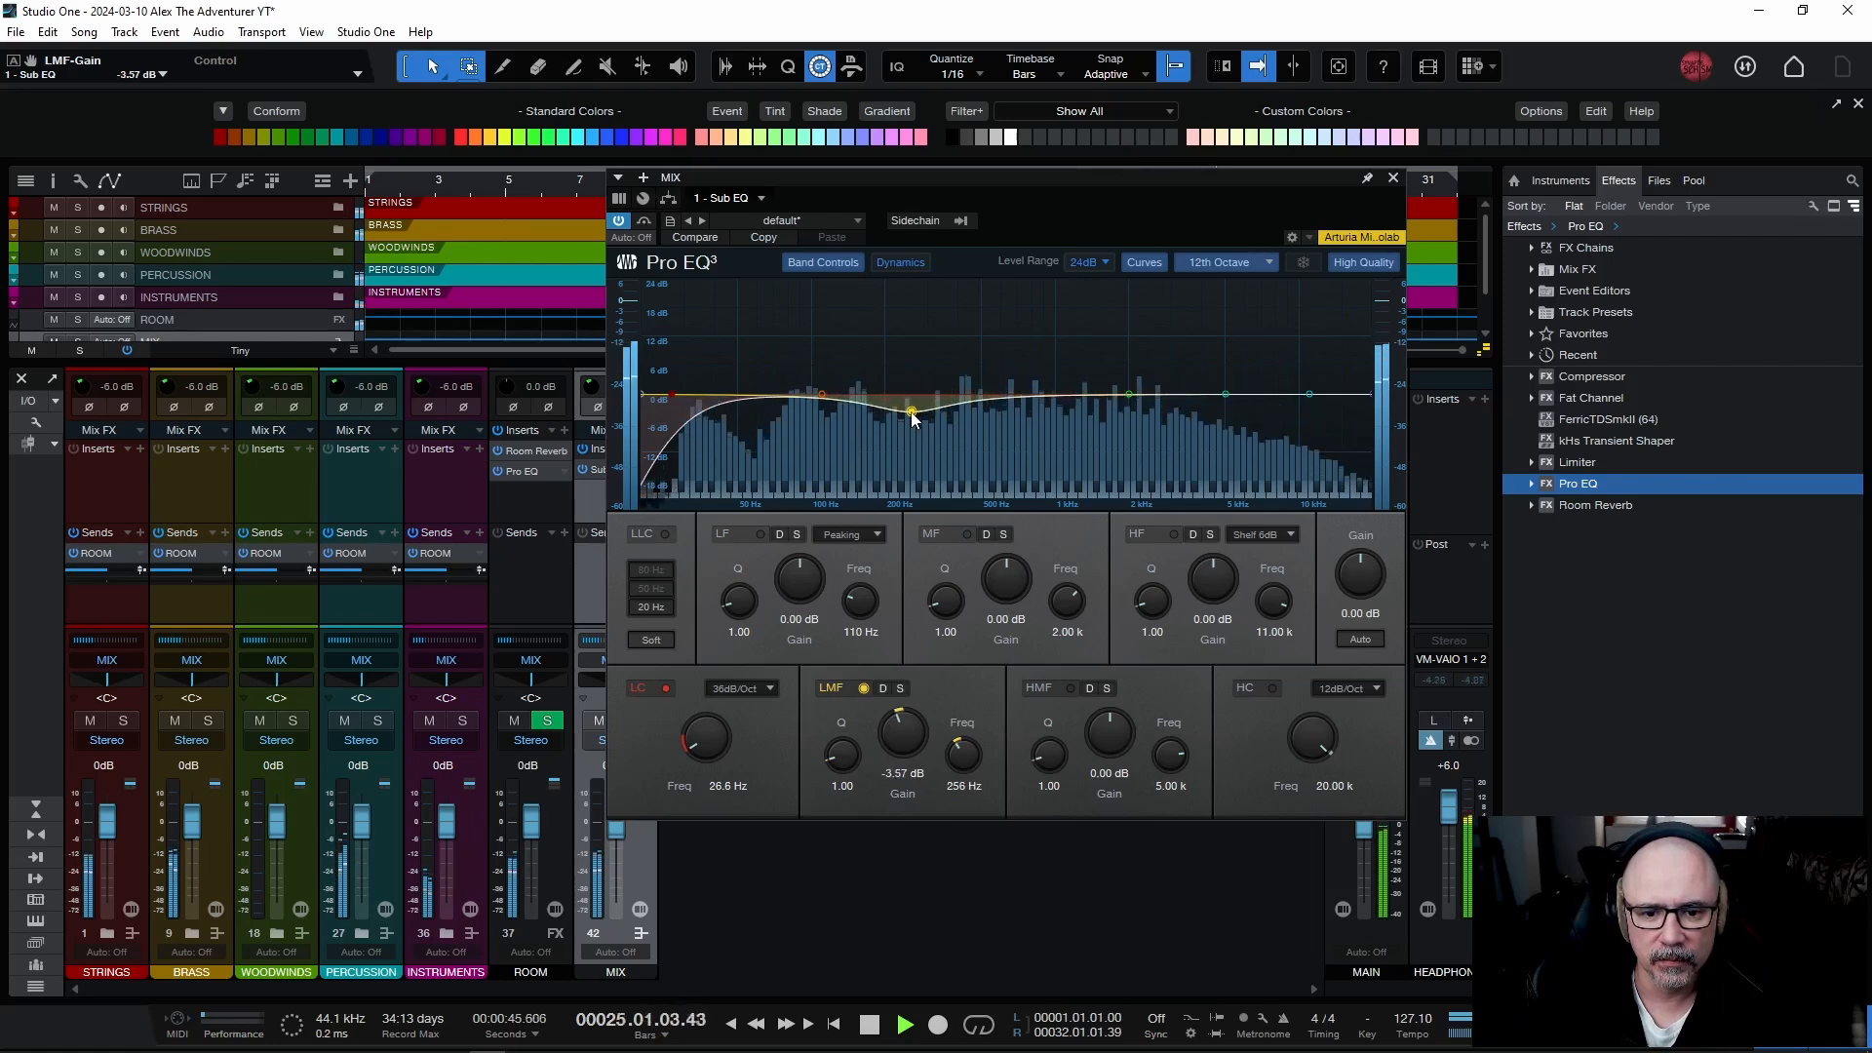
{"action": "left_click", "coordinate": [863, 688]}
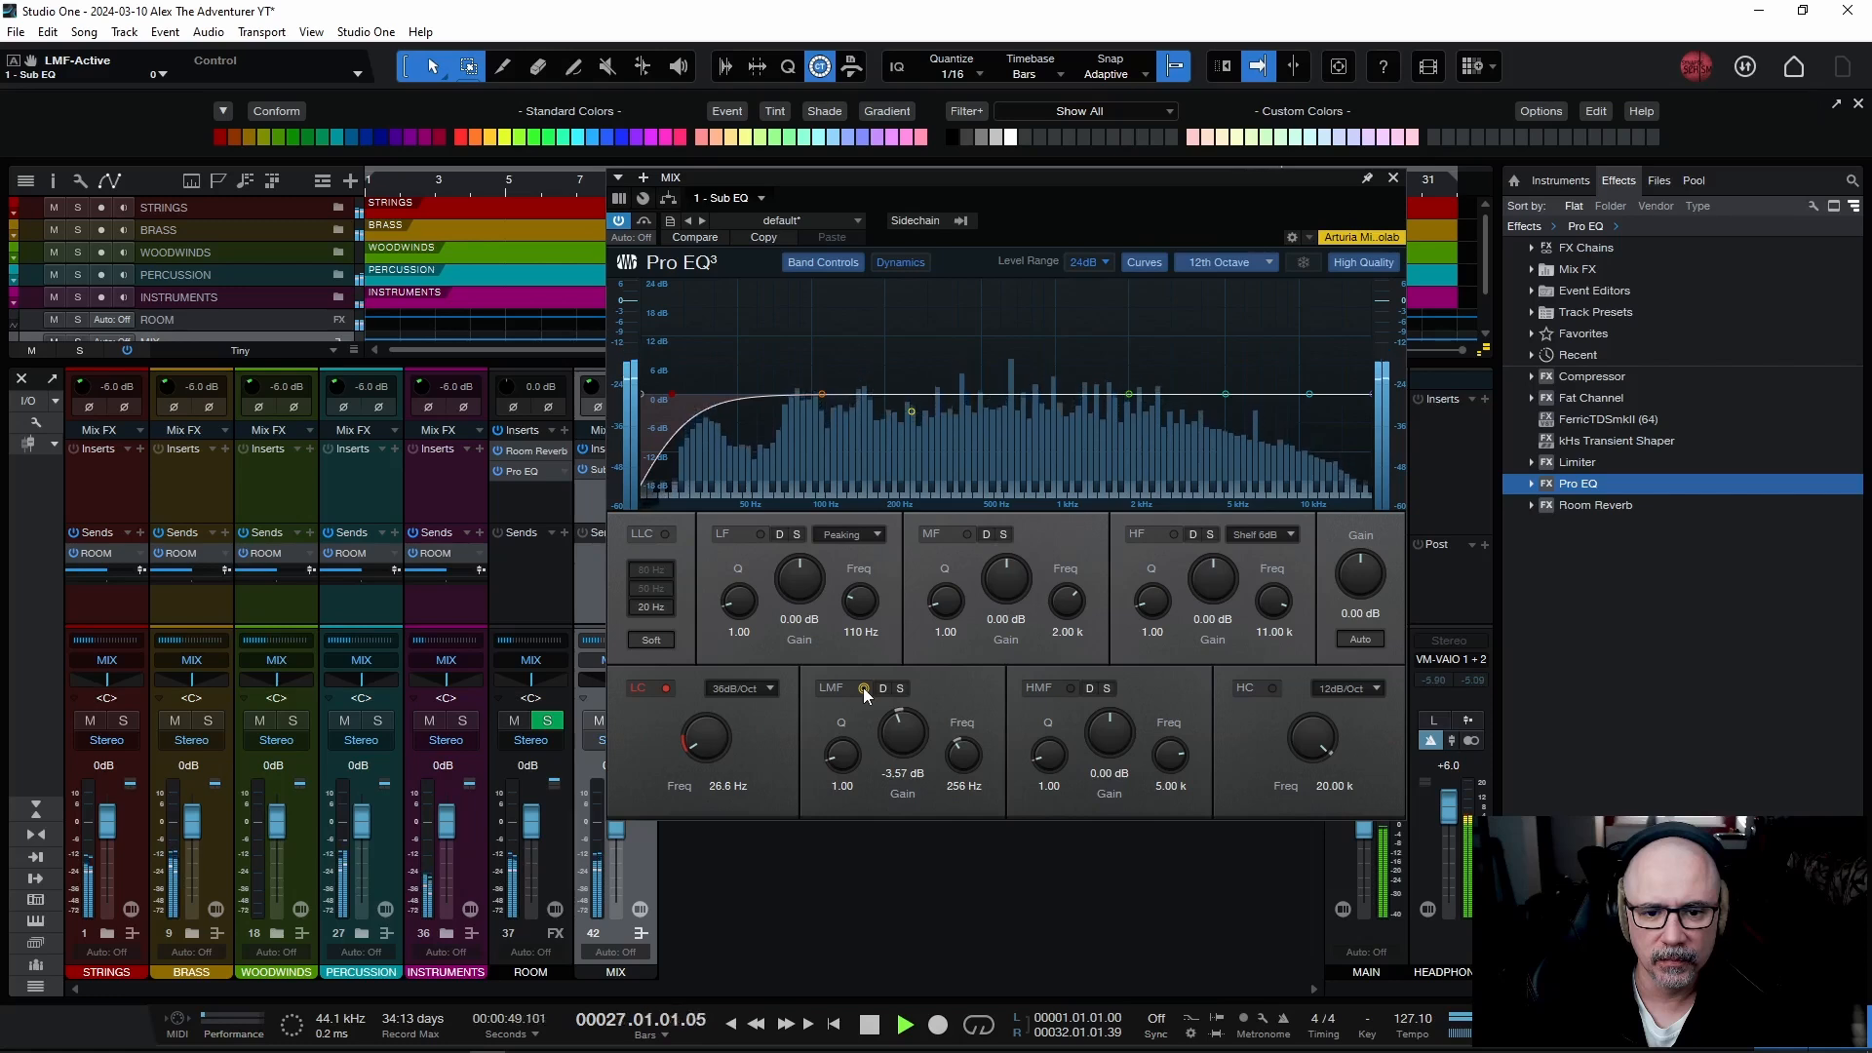
{"action": "left_click", "coordinate": [863, 688]}
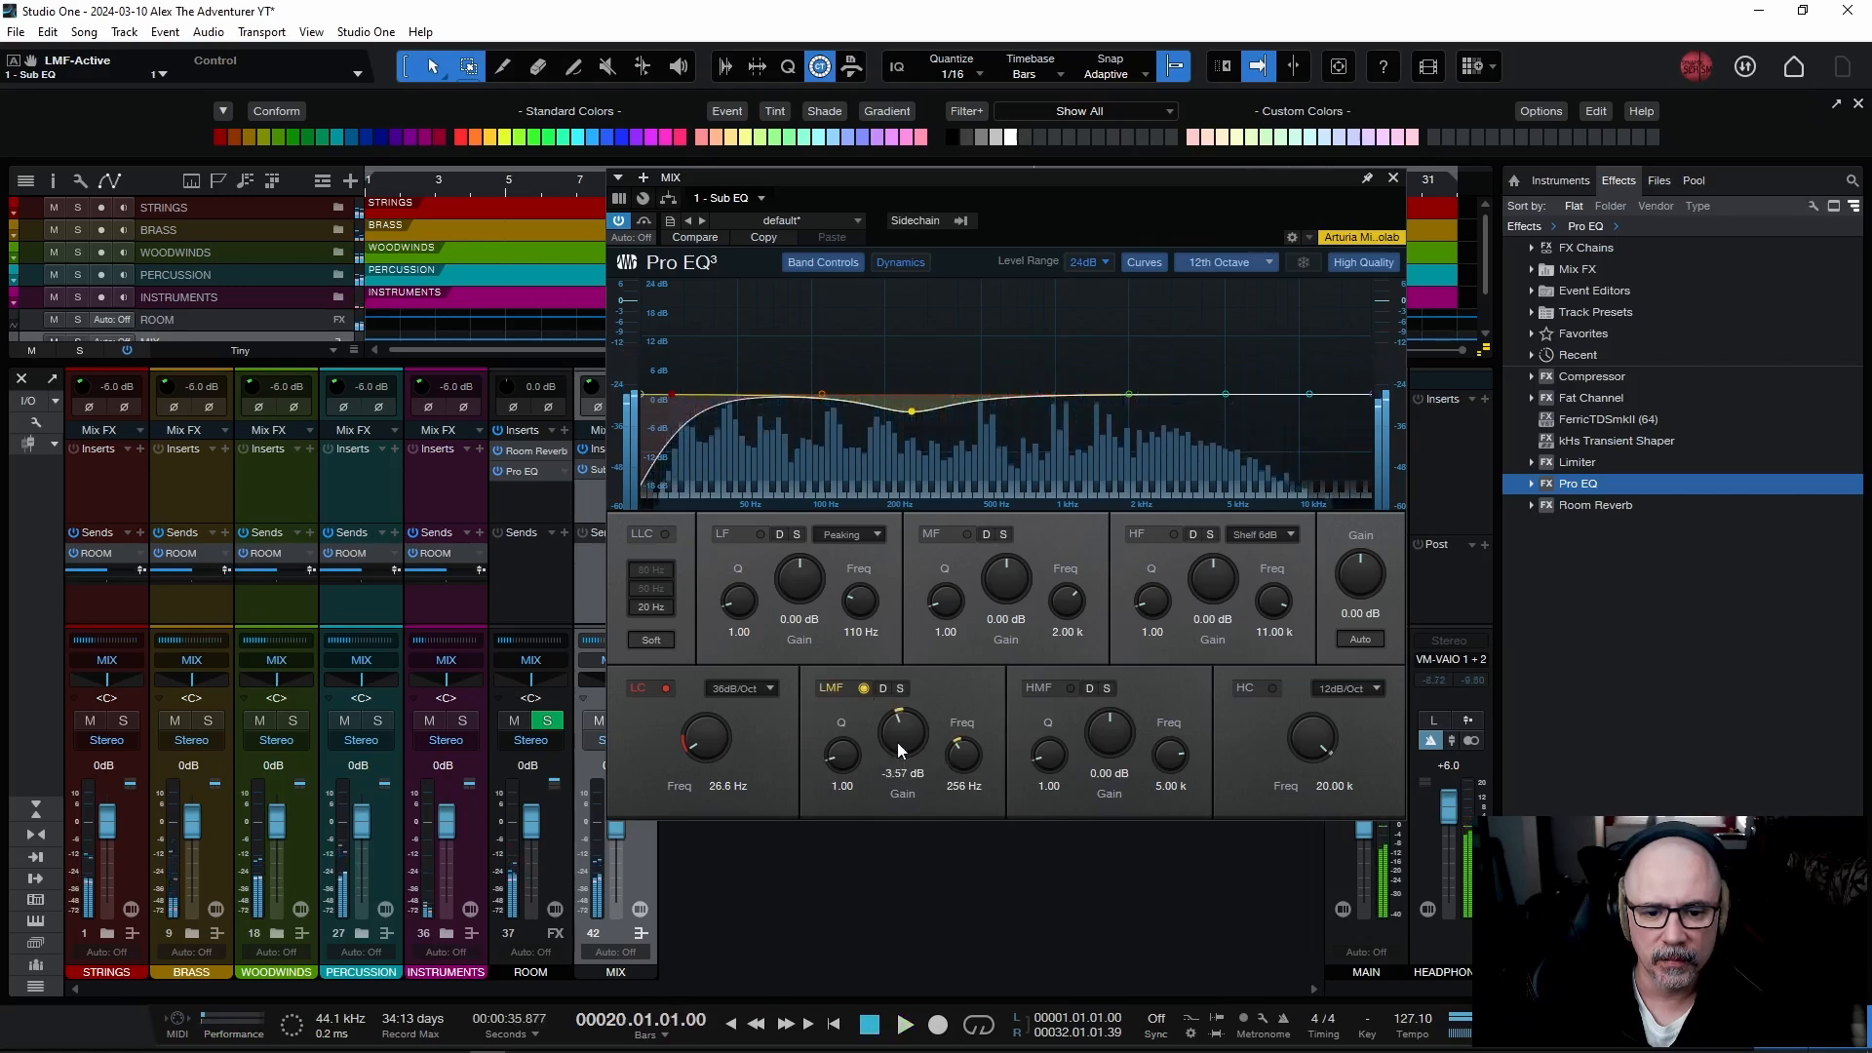
{"action": "left_click_drag", "start_coordinate": [898, 746], "coordinate": [898, 736]}
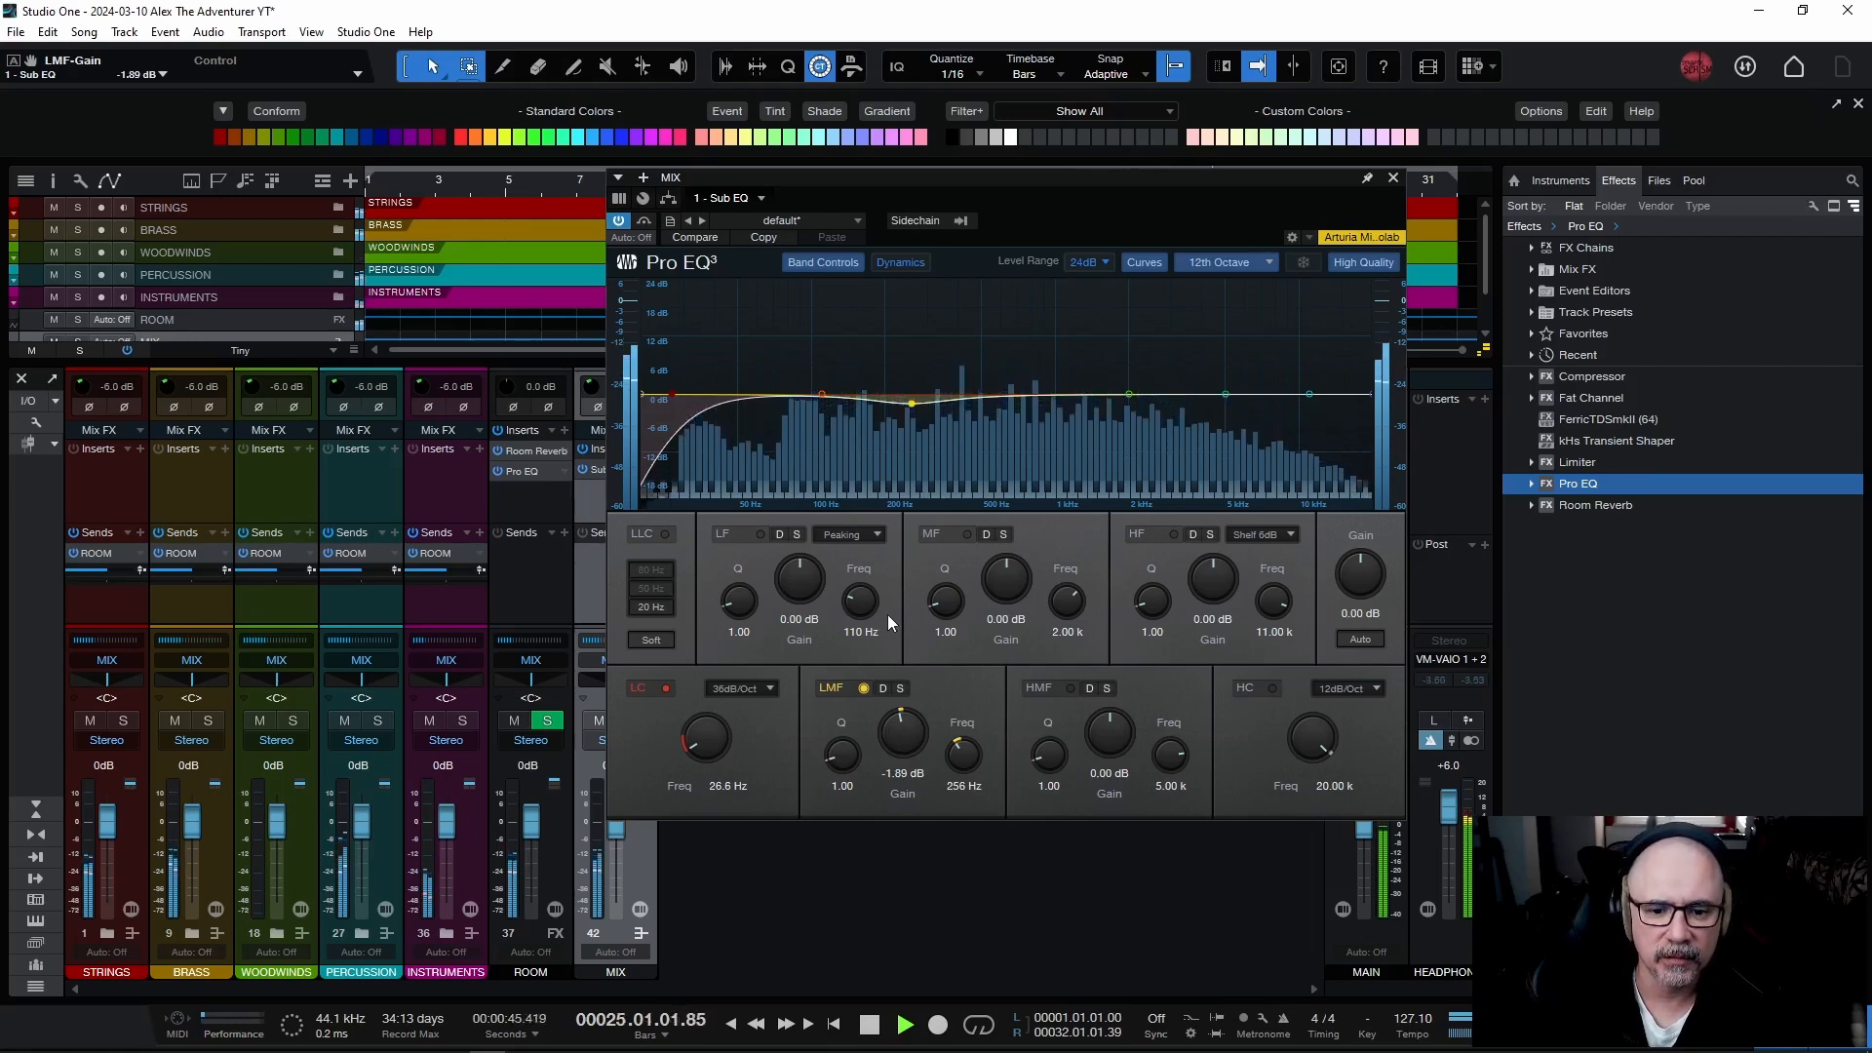
Start and stop playback from bar 20 to audition the mix with the gentle LMF cut active.
{"action": "key", "text": "space"}
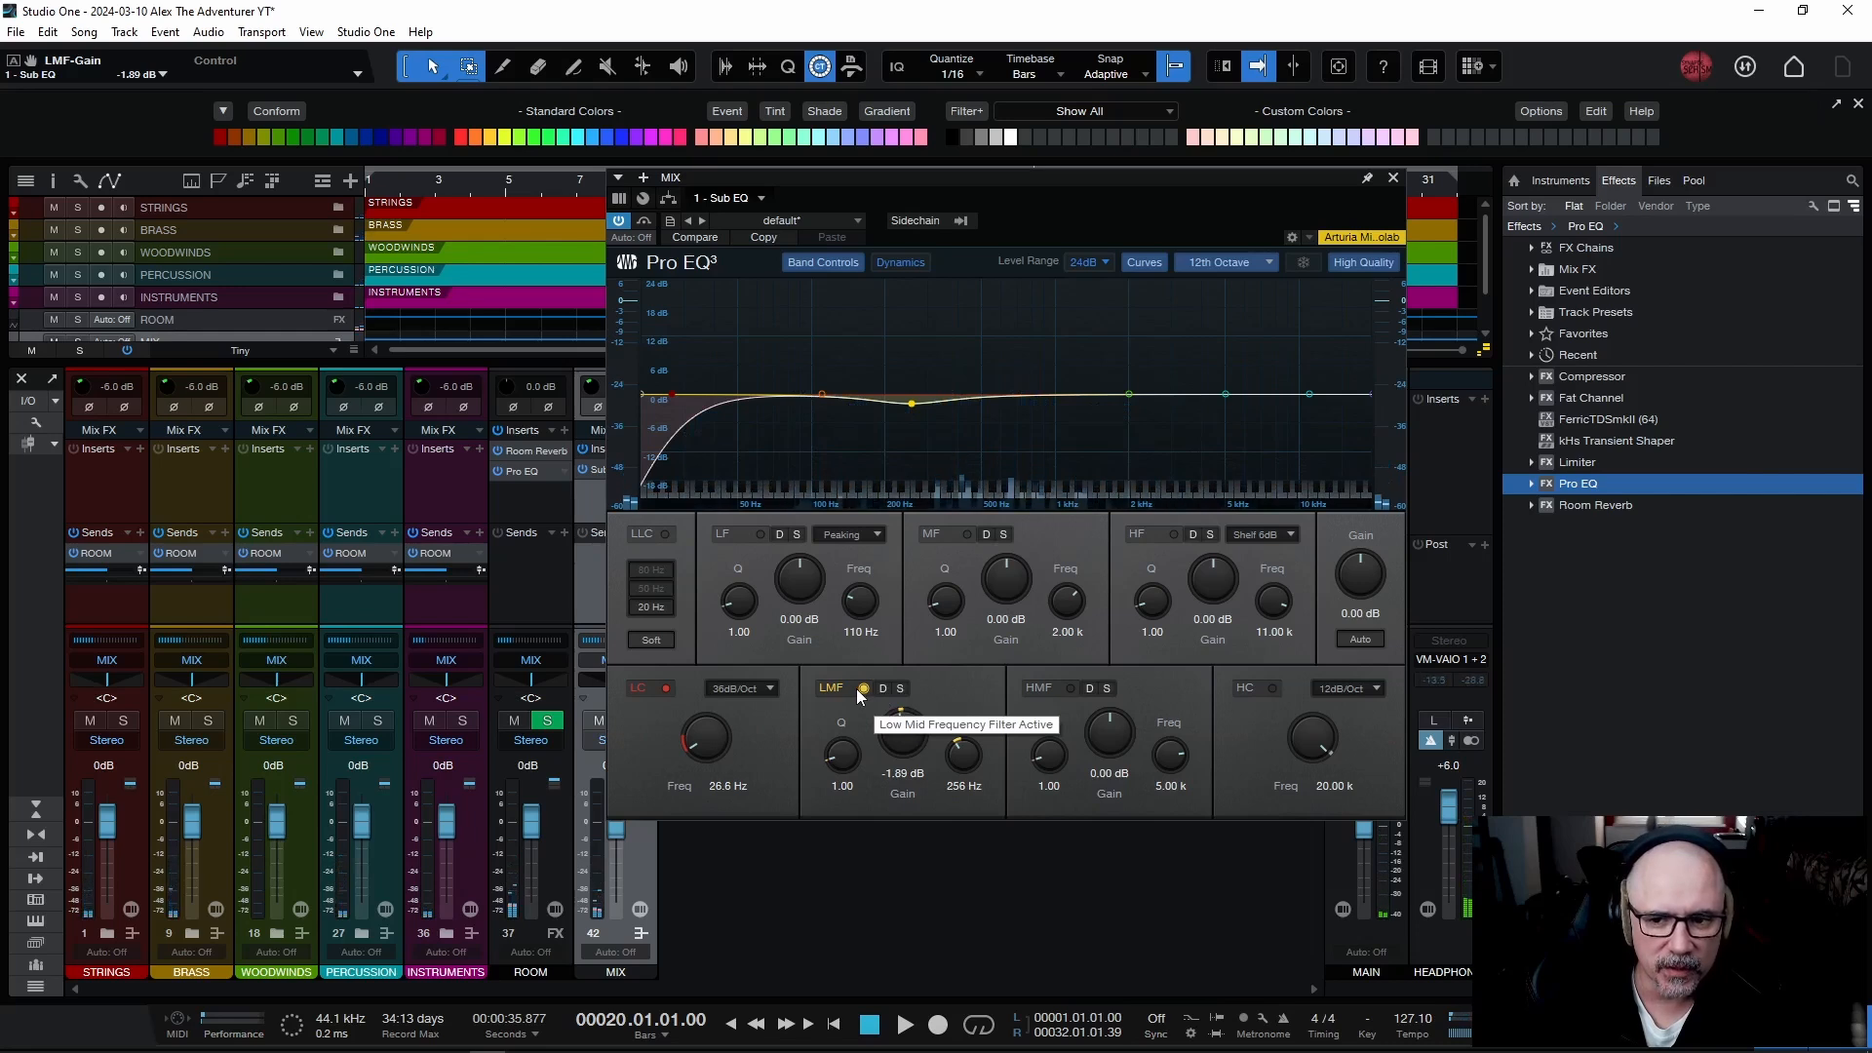
{"action": "key", "text": "space"}
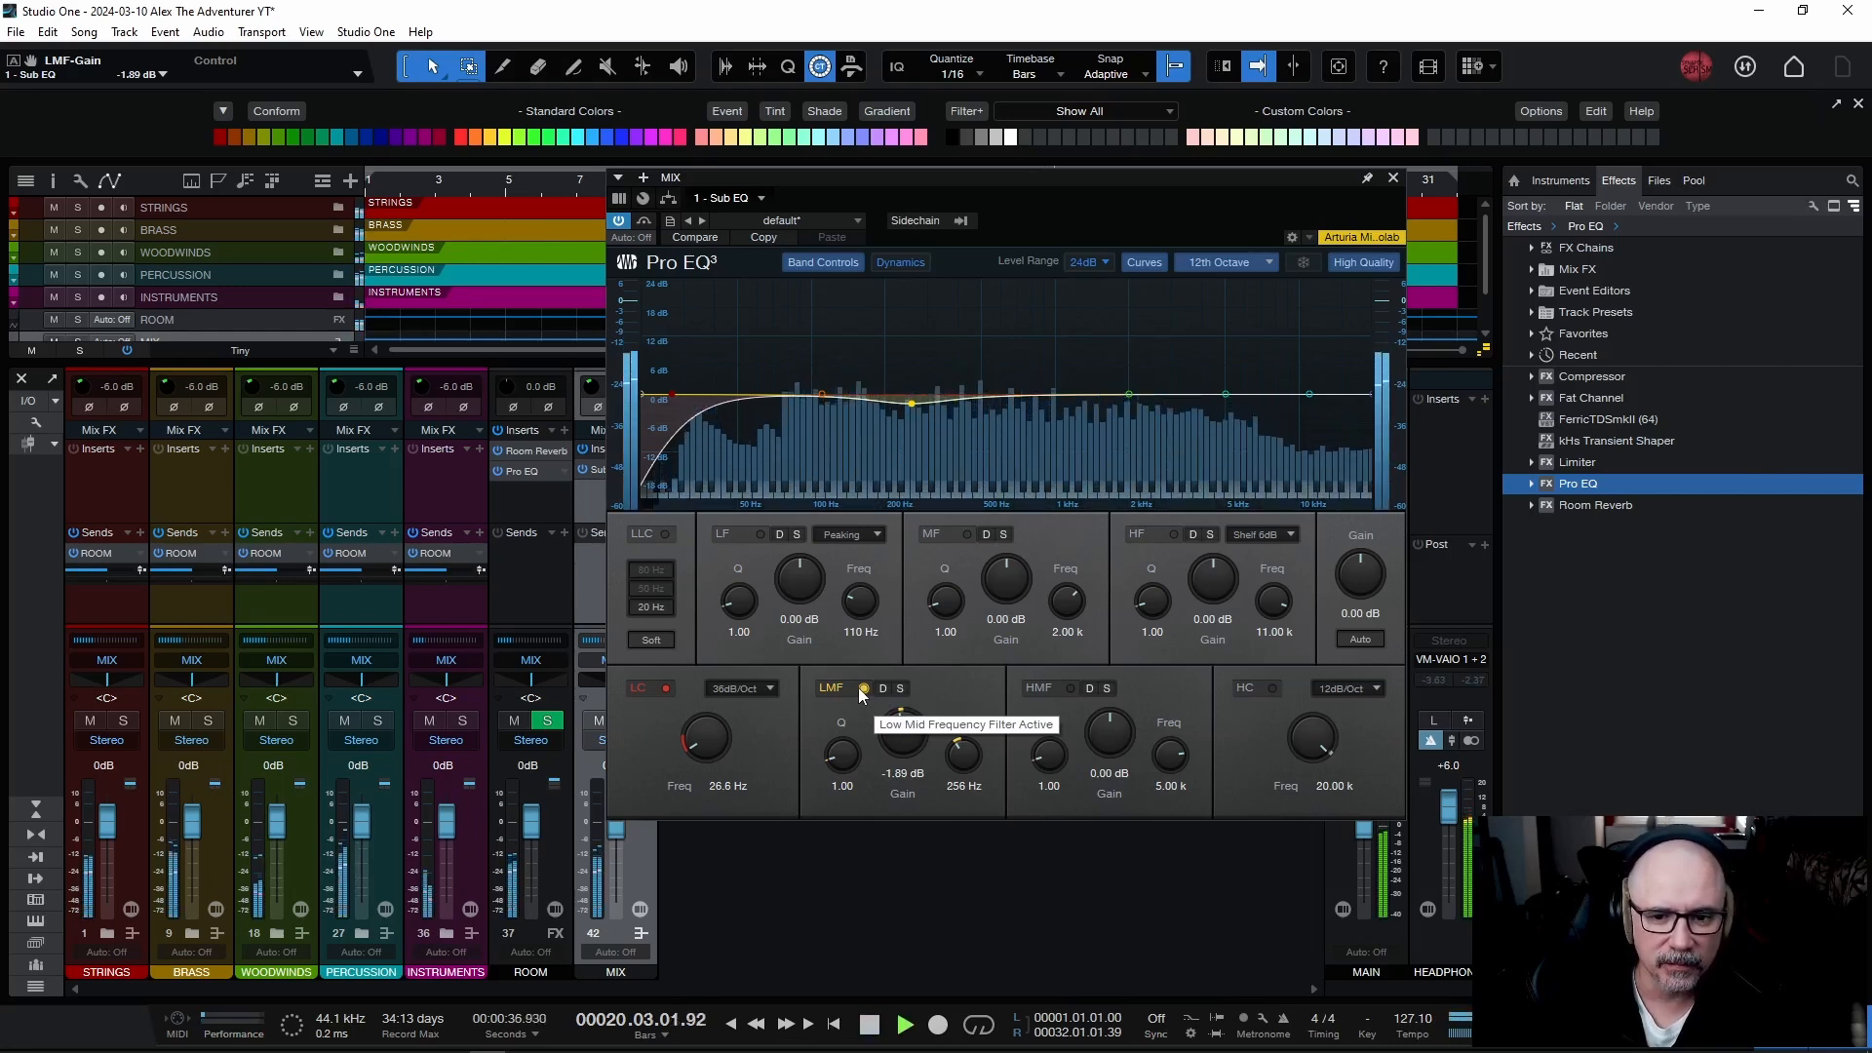
{"action": "key", "text": "space"}
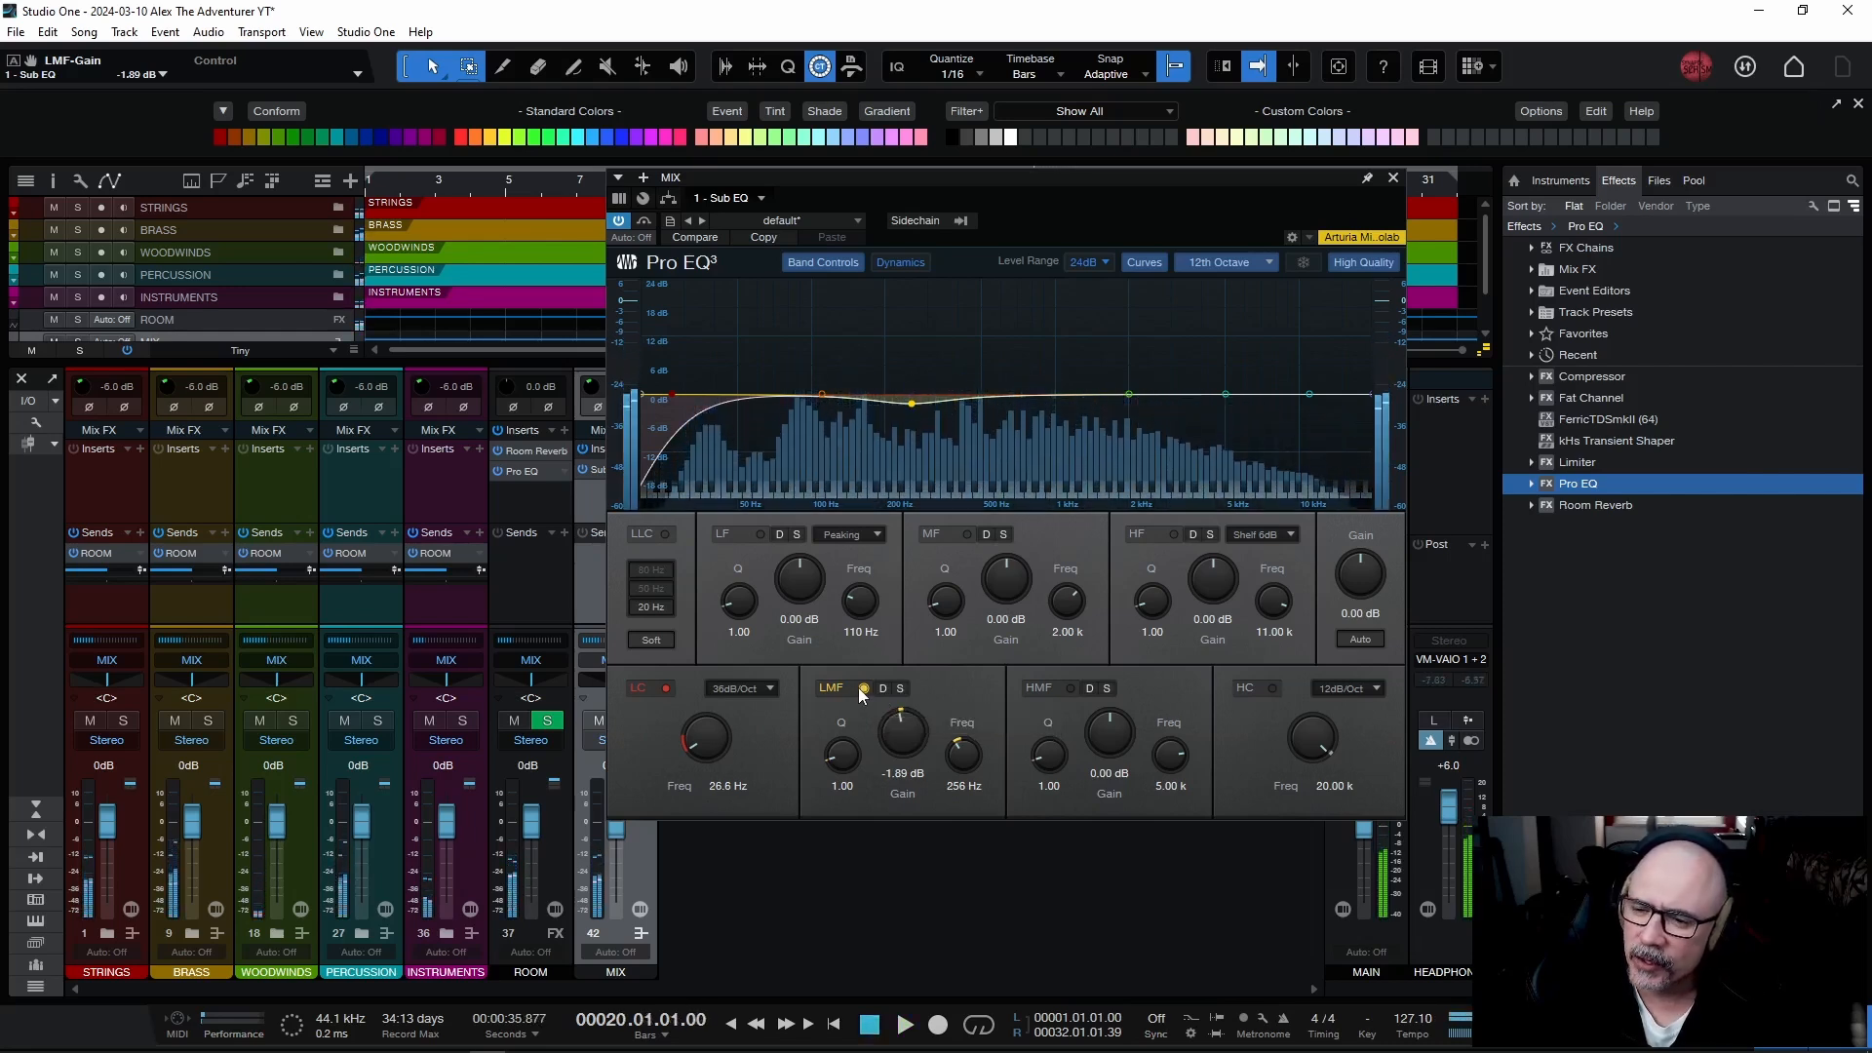
{"action": "key", "text": "space"}
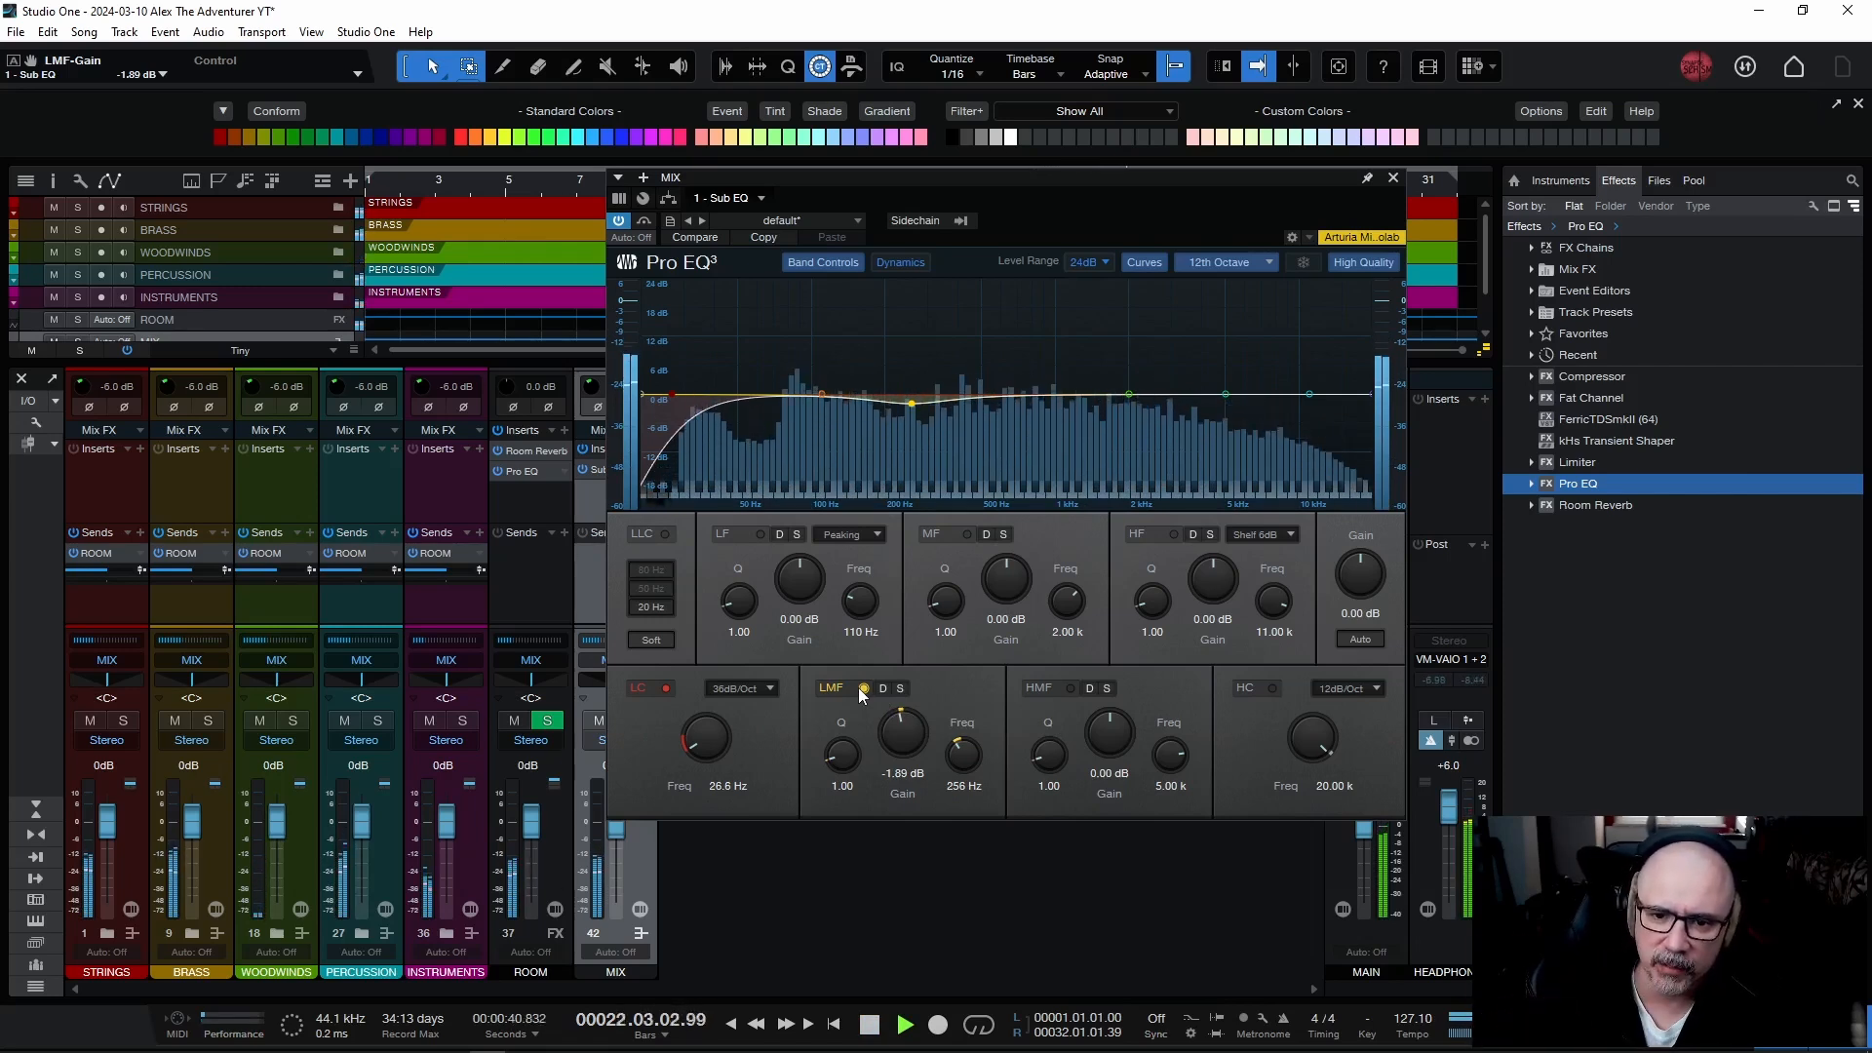
{"action": "key", "text": "space"}
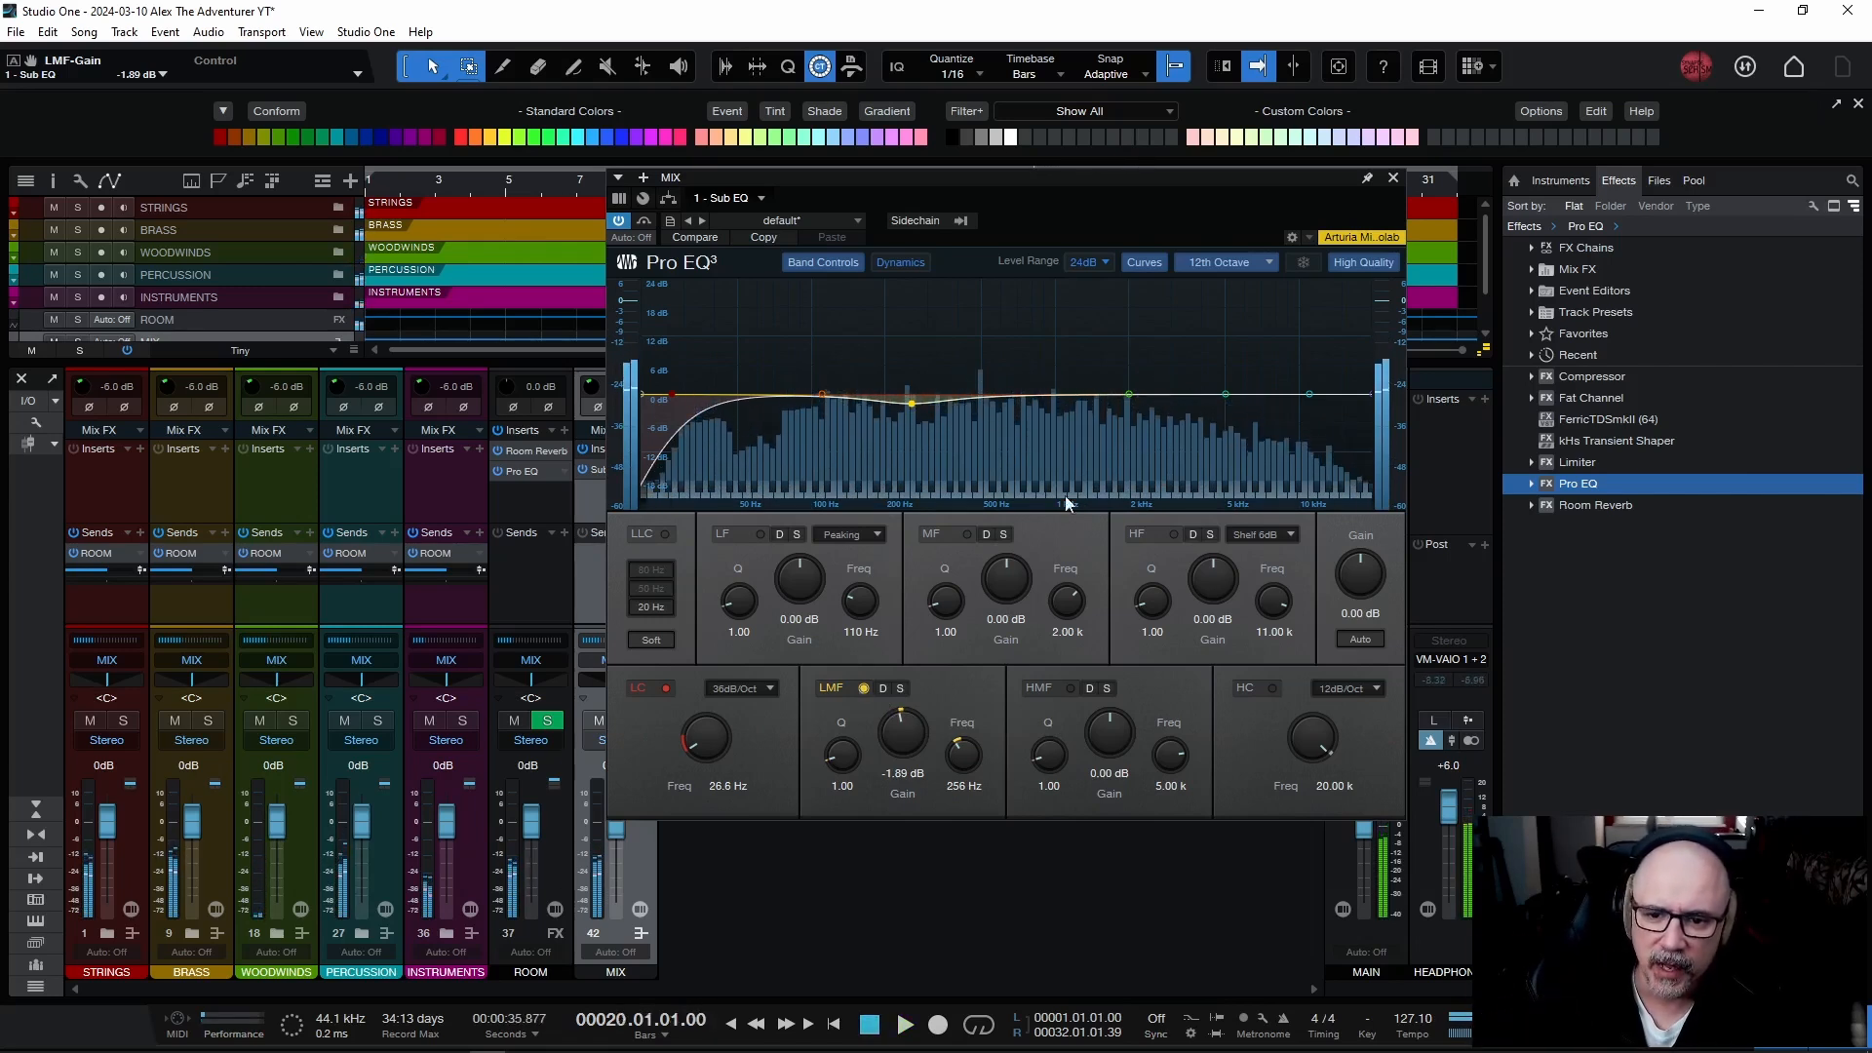
Try a high-frequency shelf cut on Sub EQ's HF band at 2.94 kHz and -8.73 dB, listening from bar 20.
{"action": "left_click", "coordinate": [1310, 393]}
{"action": "left_click_drag", "start_coordinate": [1309, 397], "coordinate": [1238, 441]}
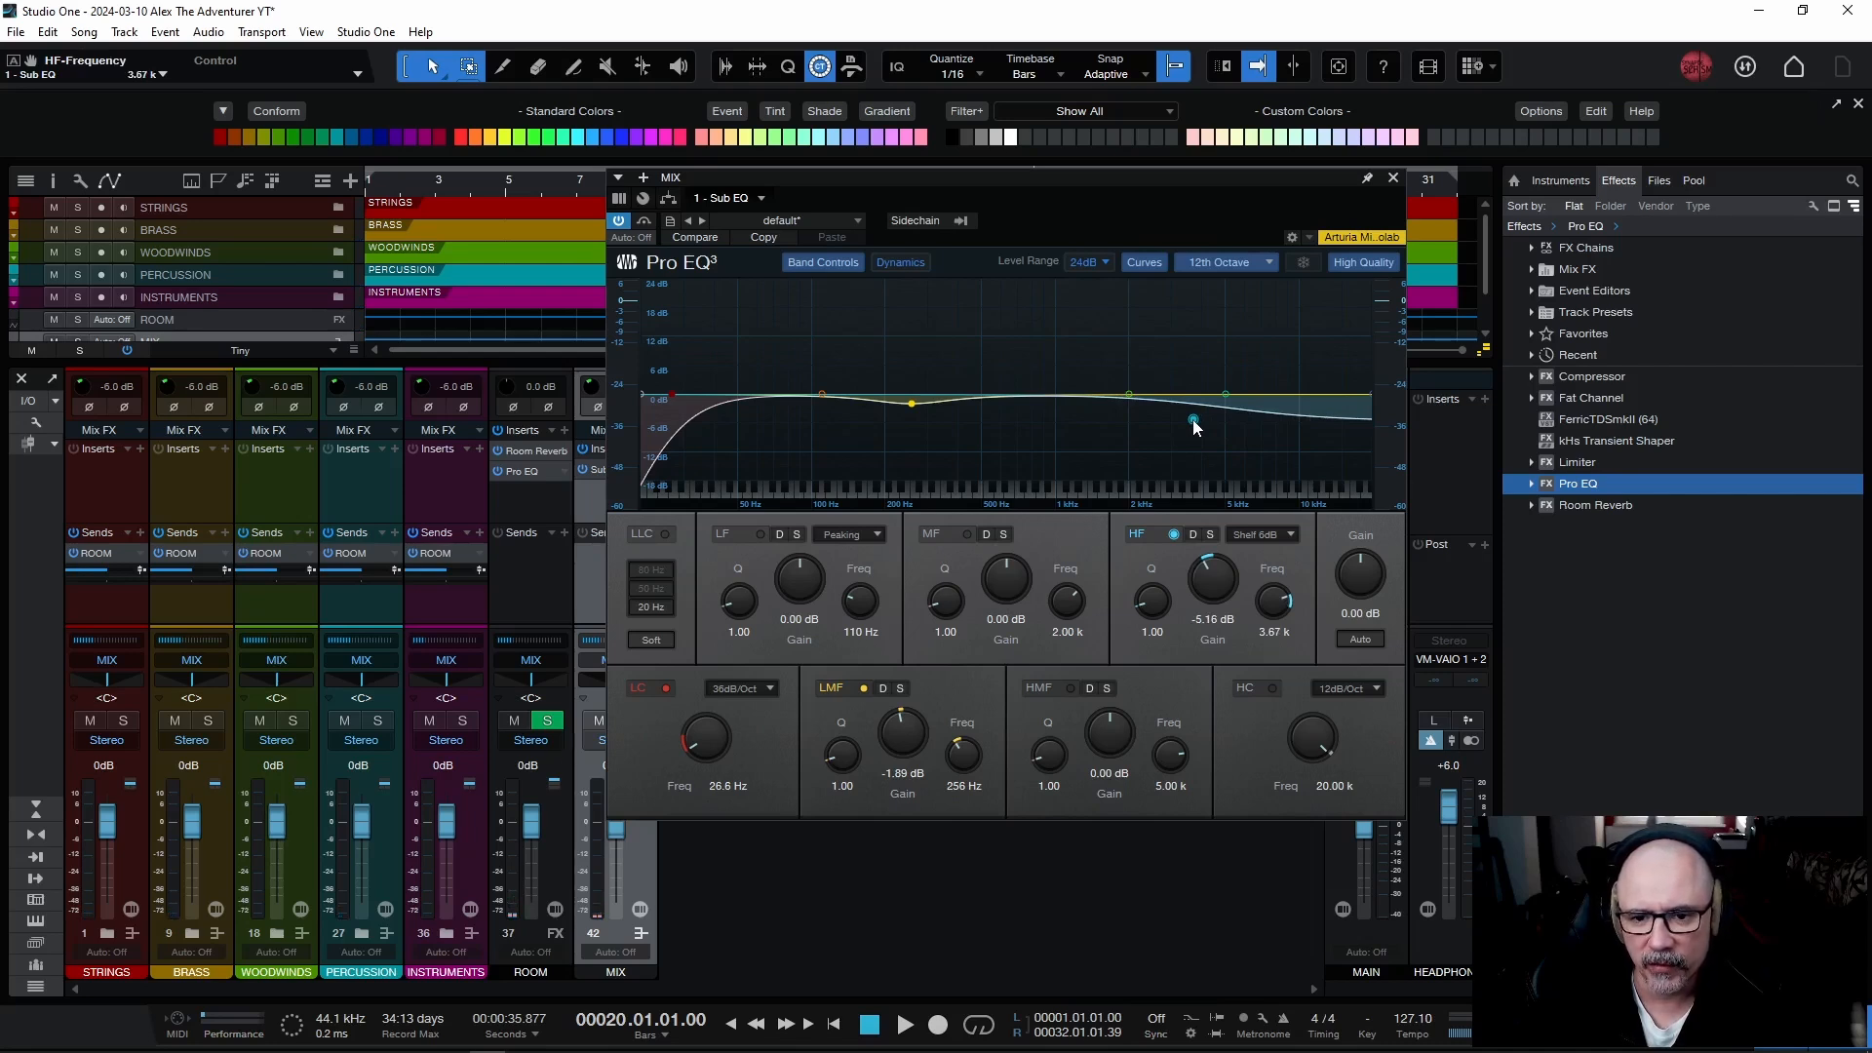
{"action": "key", "text": "space"}
{"action": "left_click_drag", "start_coordinate": [1194, 422], "coordinate": [1168, 437]}
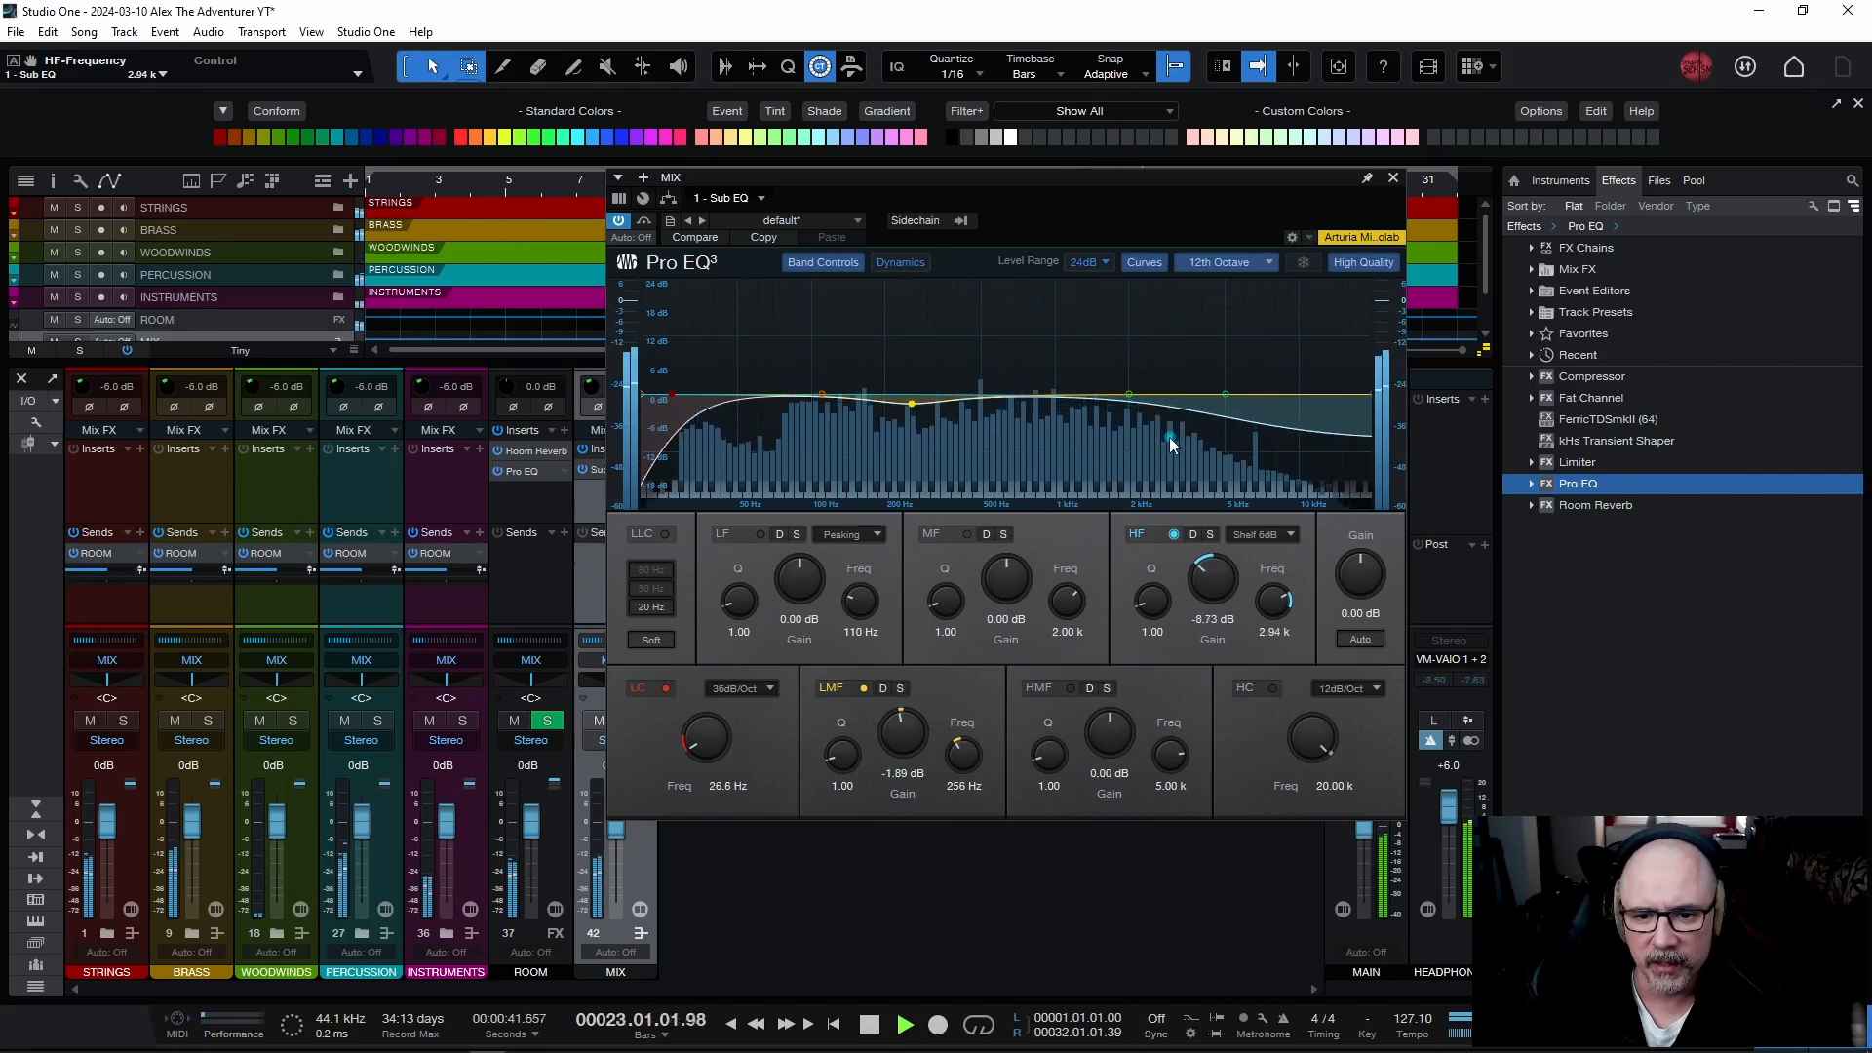
{"action": "key", "text": "KP_Subtract"}
{"action": "key", "text": "KP_Subtract"}
{"action": "key", "text": "KP_Subtract"}
{"action": "key", "text": "KP_Subtract"}
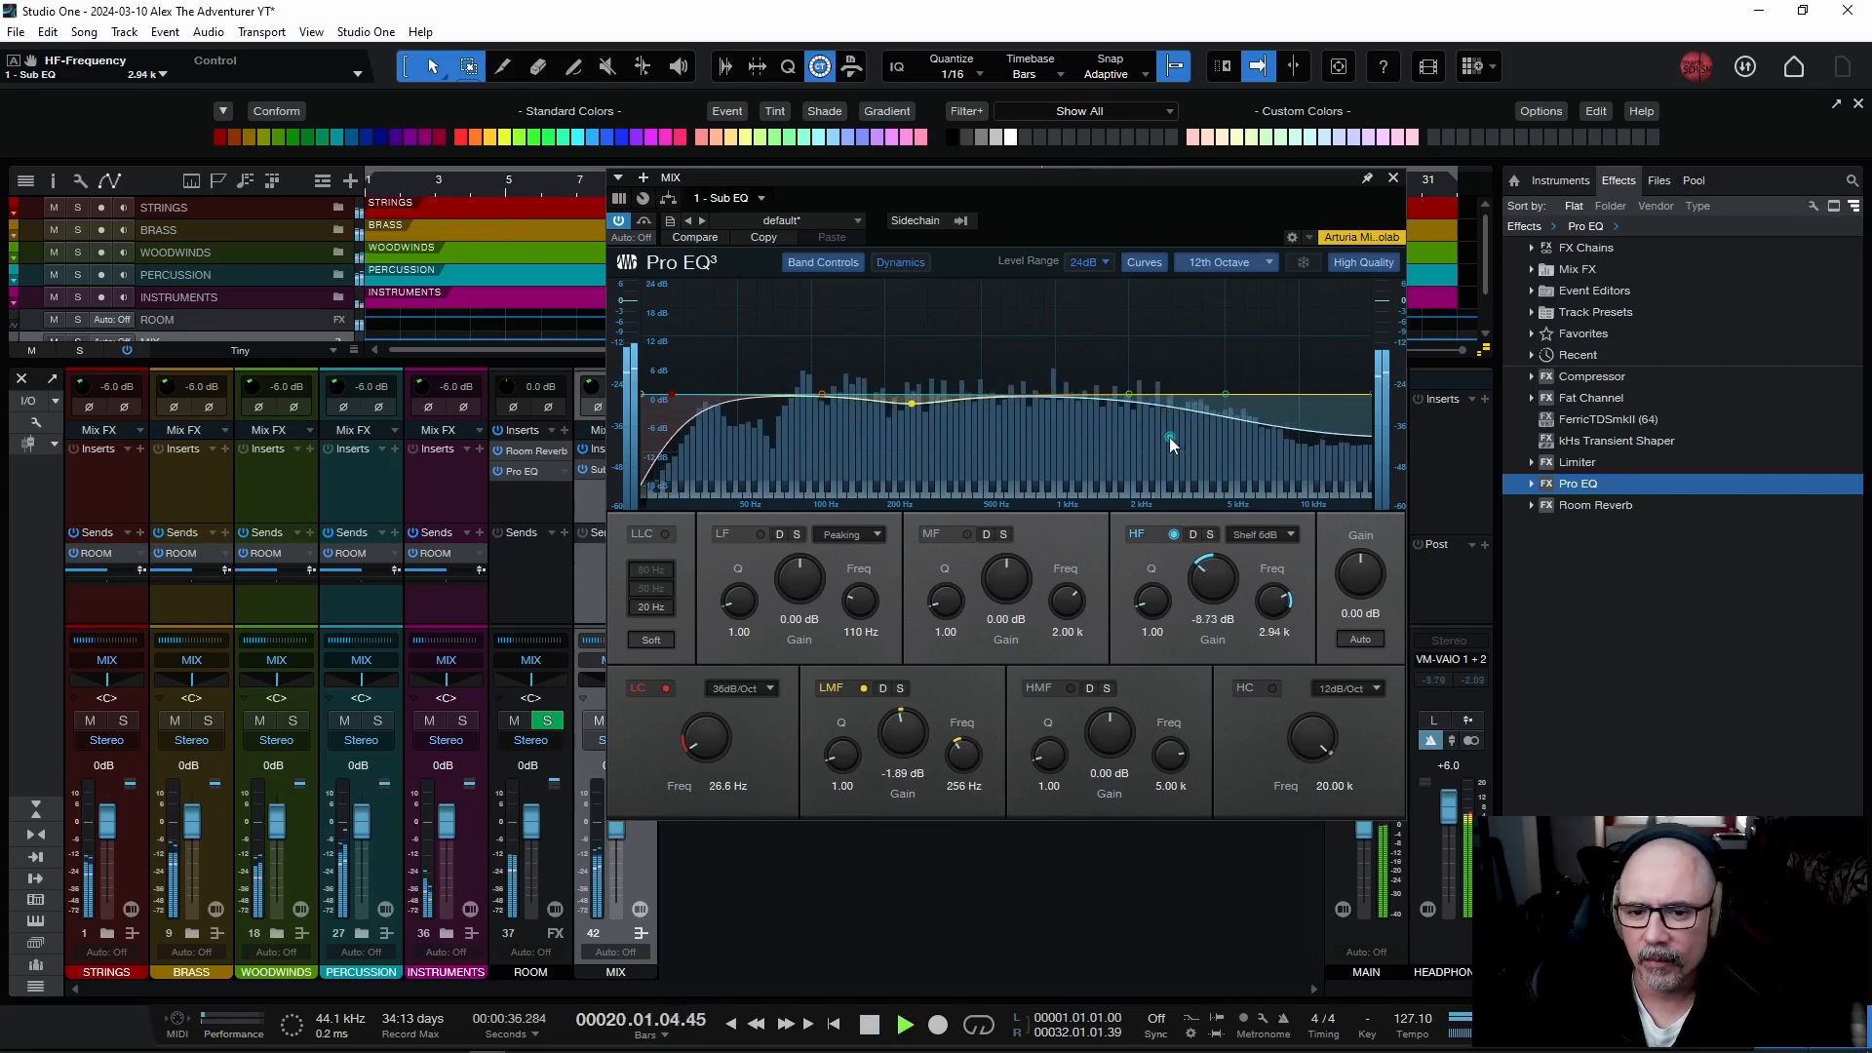
{"action": "key", "text": "space"}
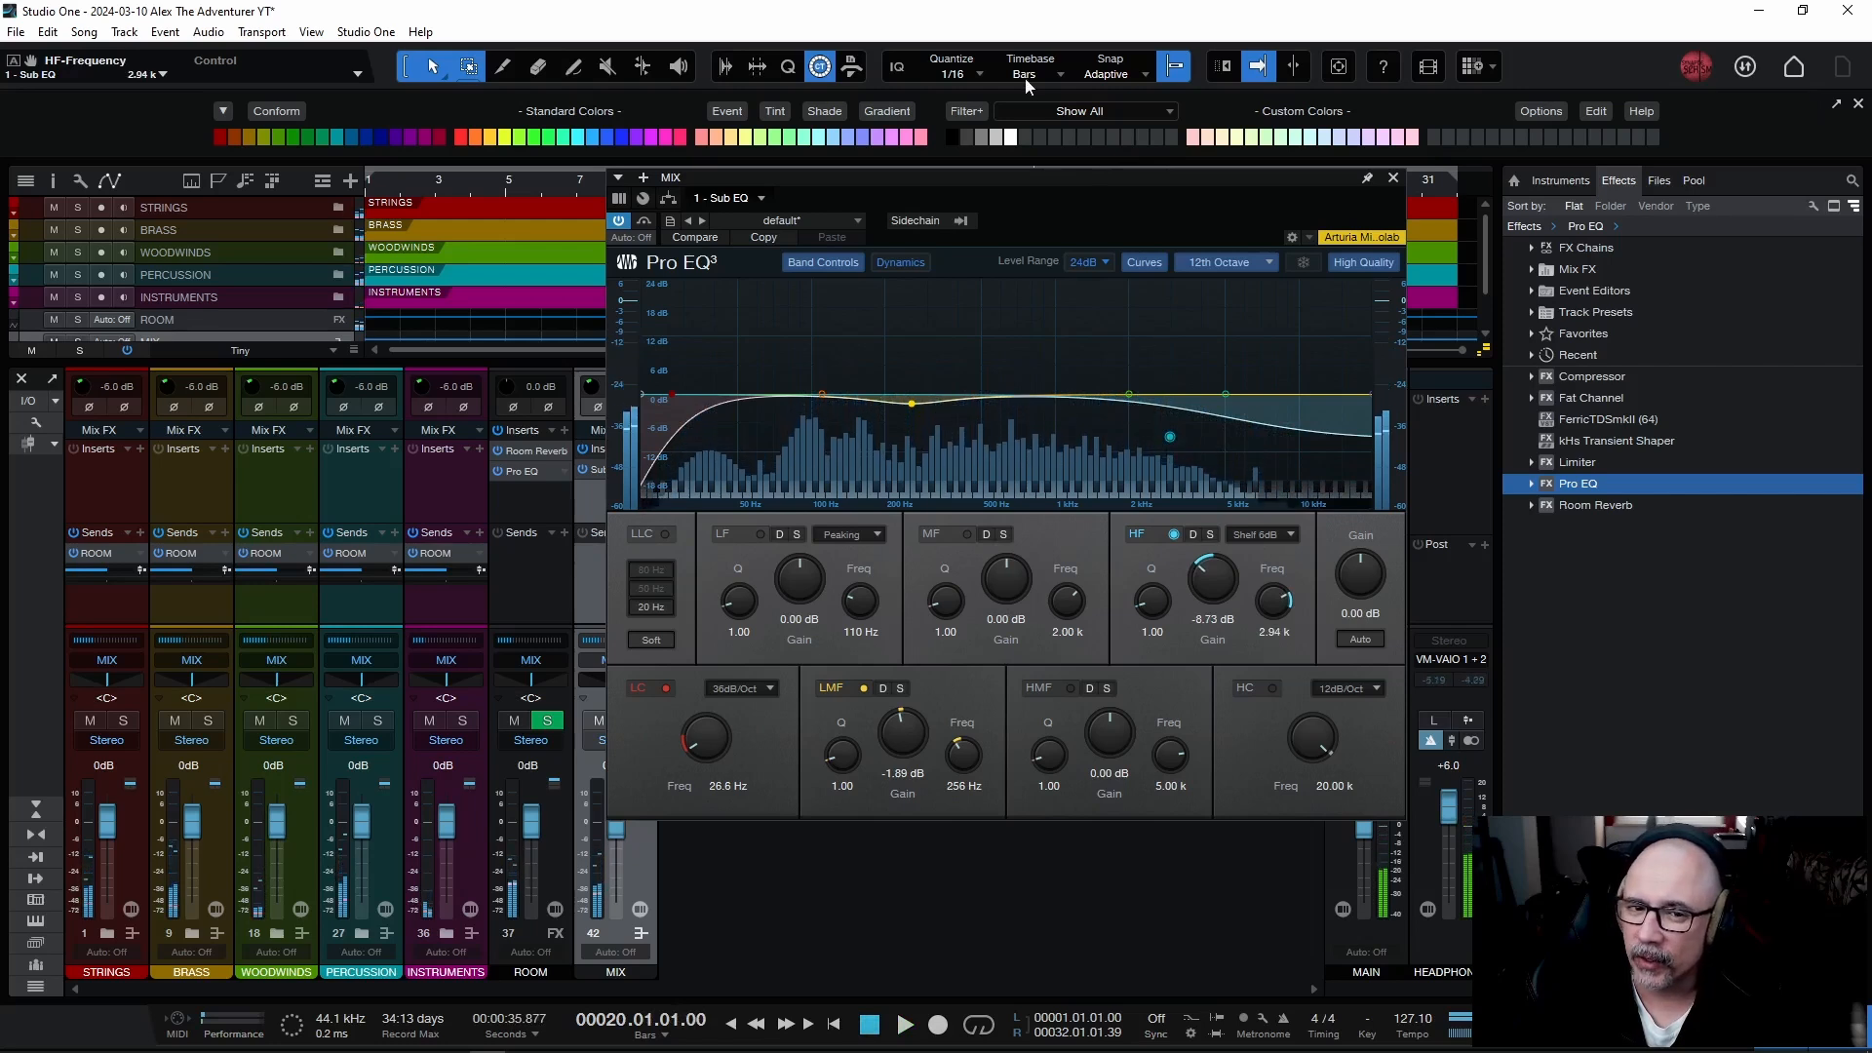
Move the Sub EQ window clear of the timeline ruler, set the playback start to bar 19 and stop the song there.
{"action": "left_click_drag", "start_coordinate": [939, 177], "coordinate": [940, 249]}
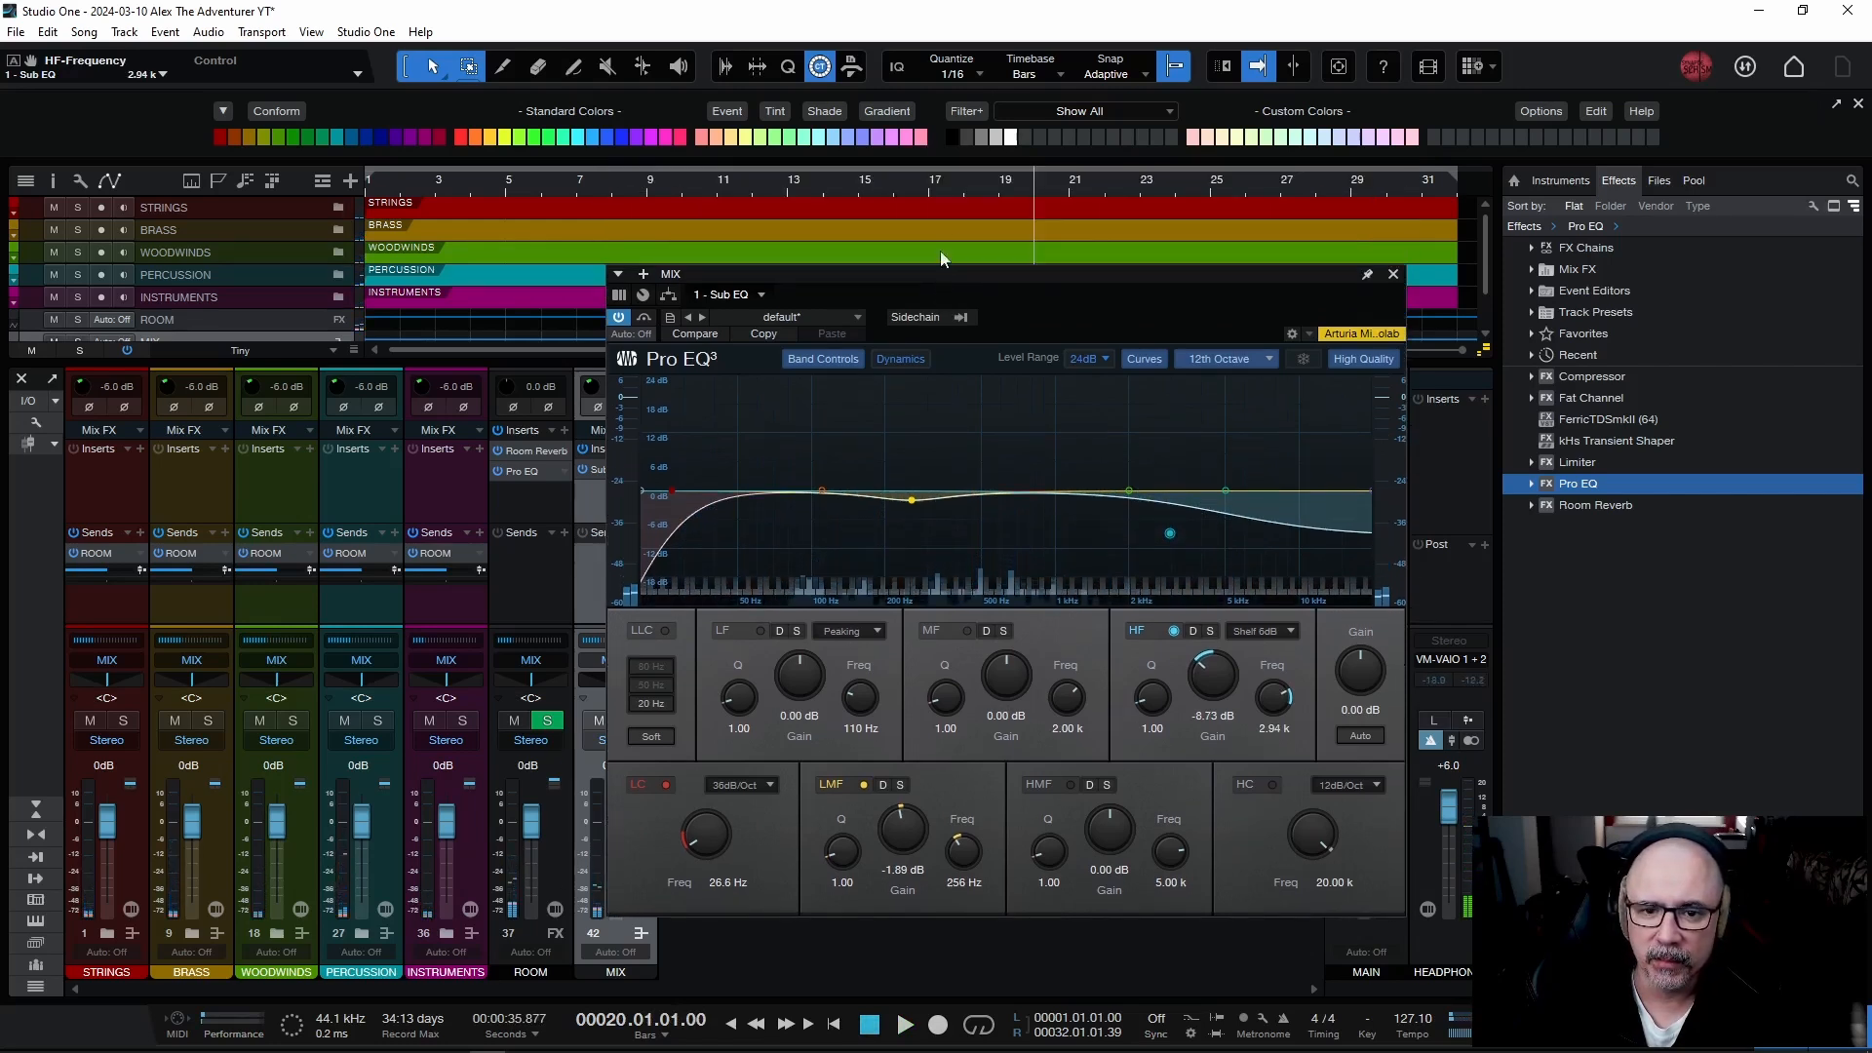
{"action": "left_click", "coordinate": [996, 177]}
{"action": "key", "text": "space"}
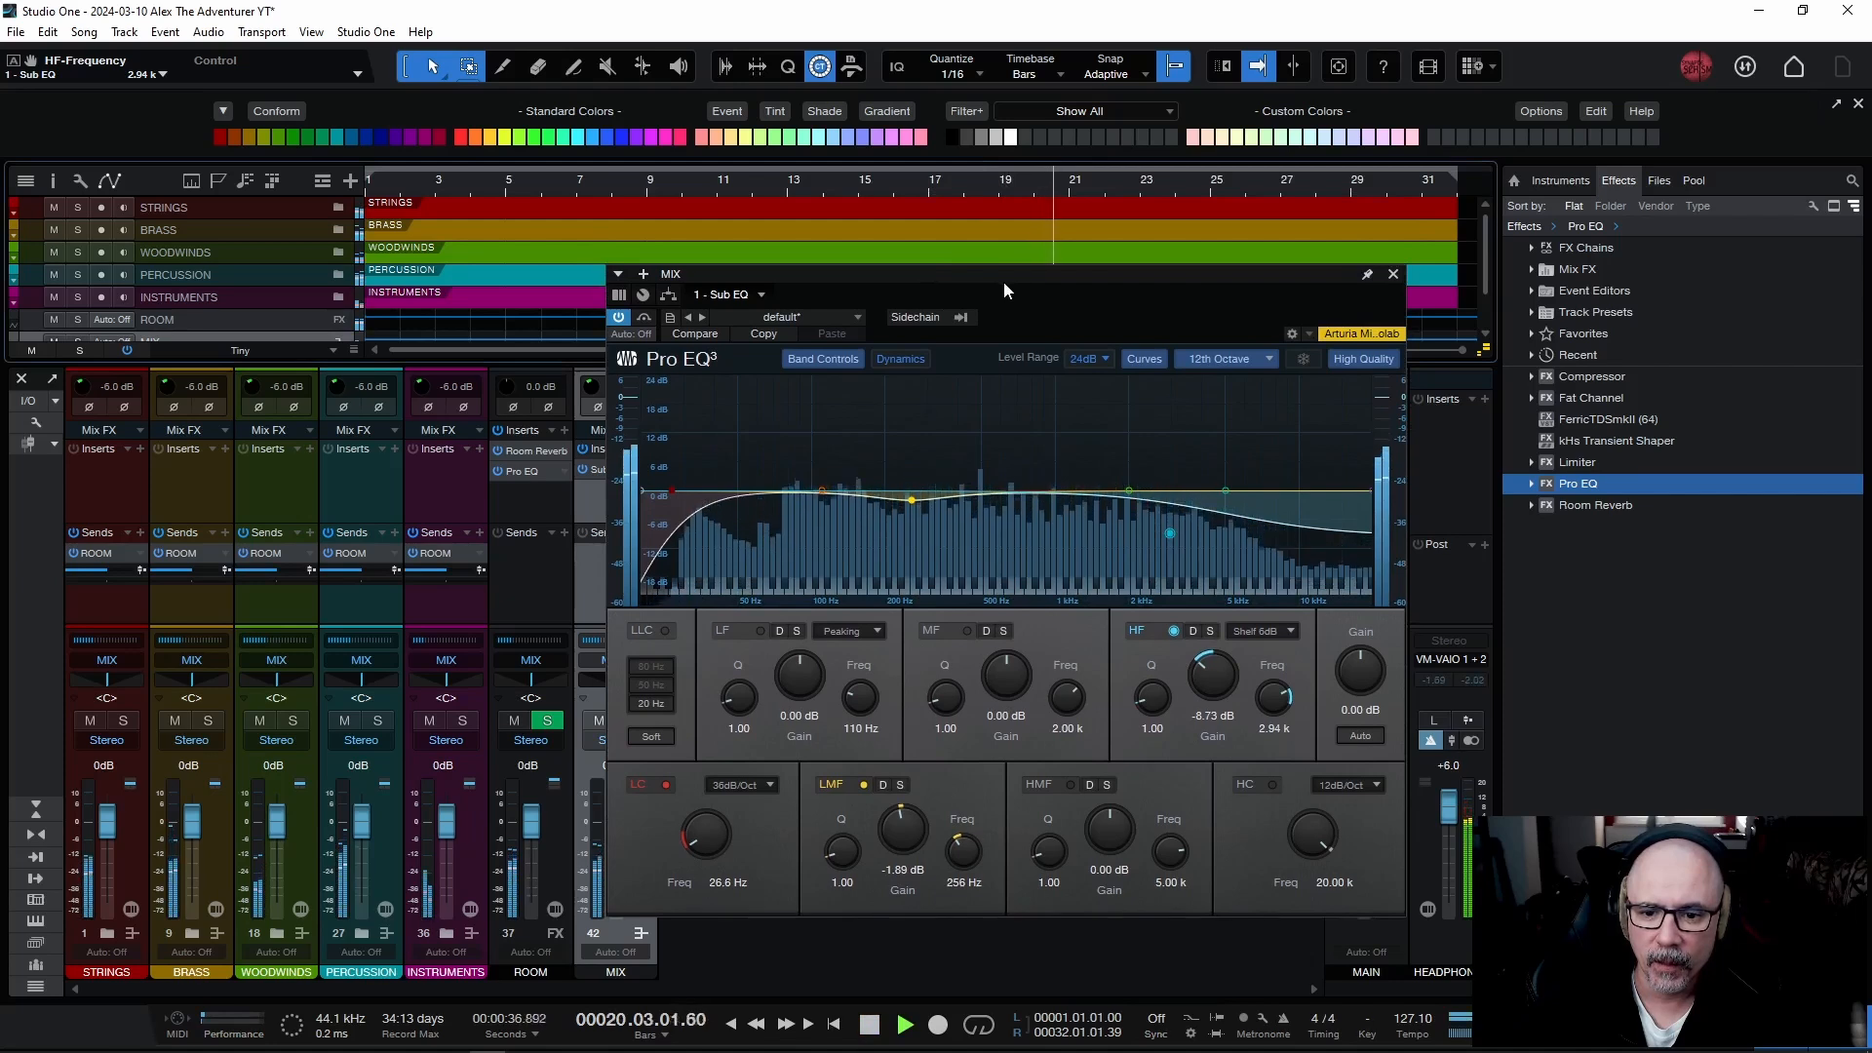
{"action": "key", "text": "space"}
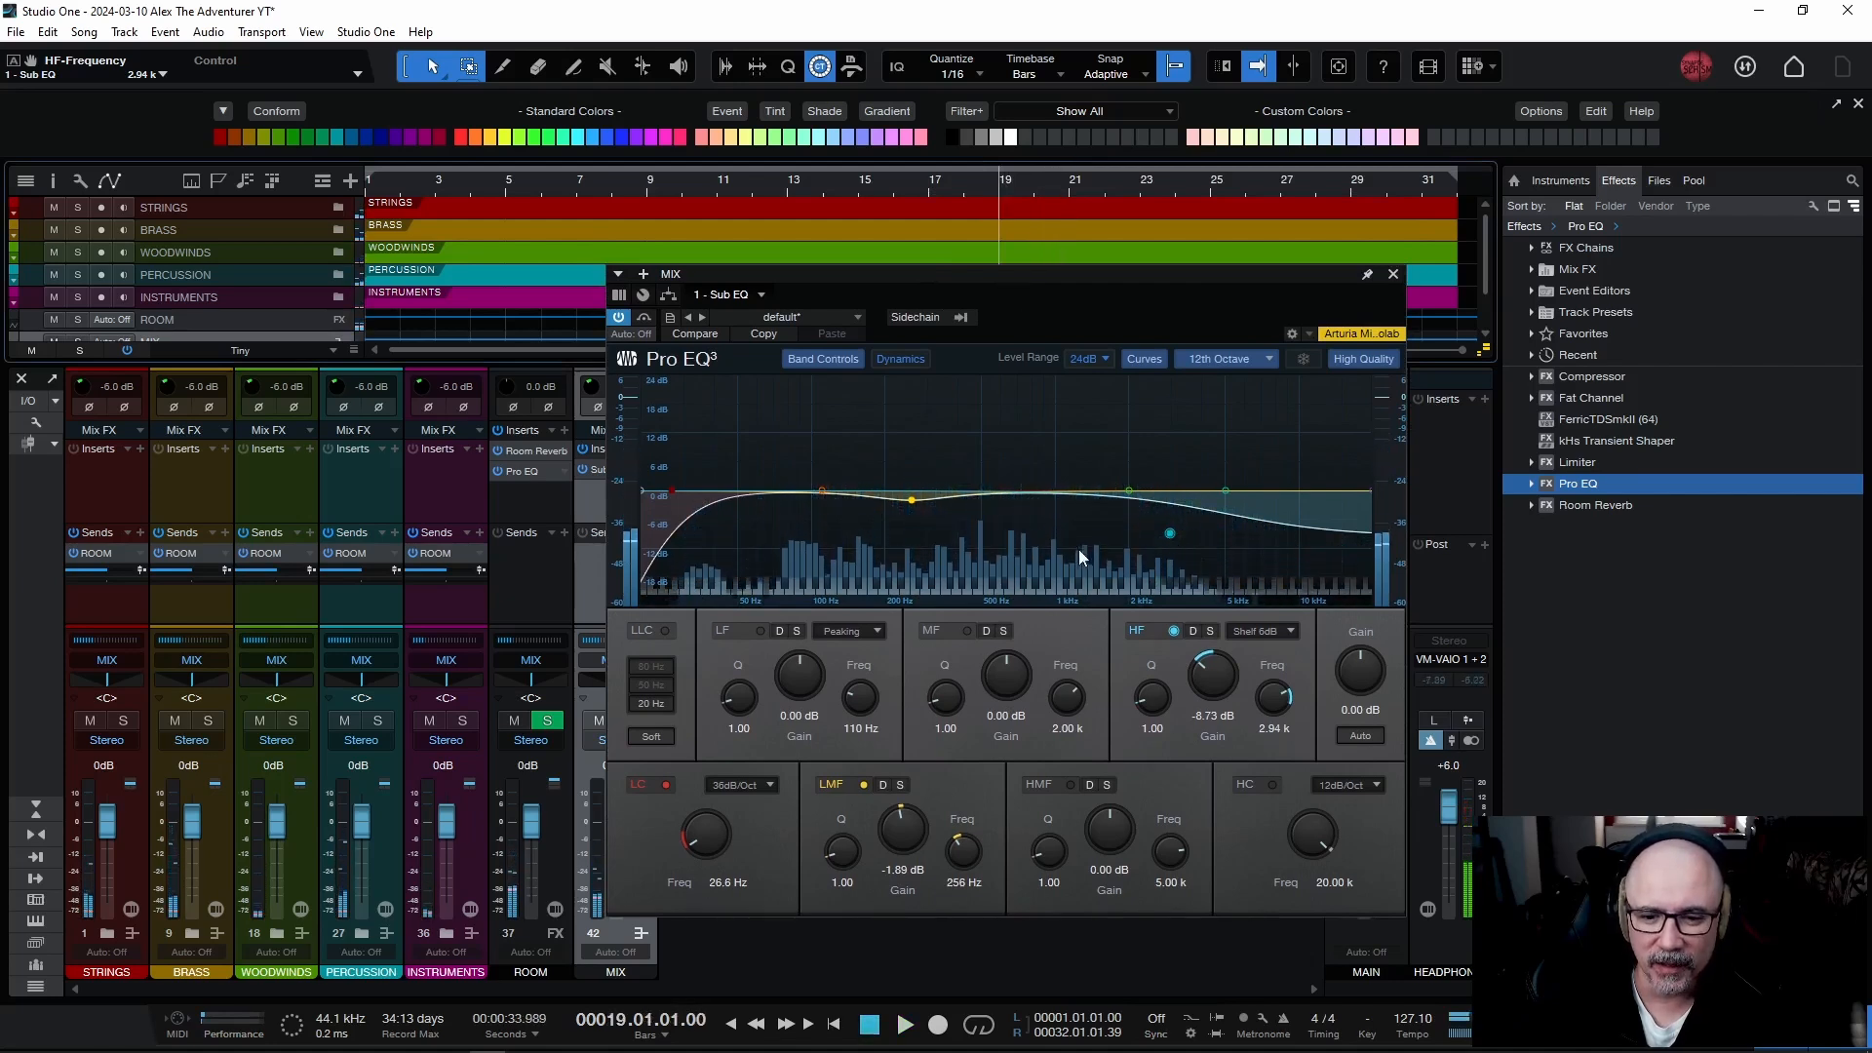
Listen with Sub EQ's HF band off, reset its gain to 0.00 dB and frequency to 11.00 kHz, and leave the band disabled.
{"action": "left_click", "coordinate": [1173, 632]}
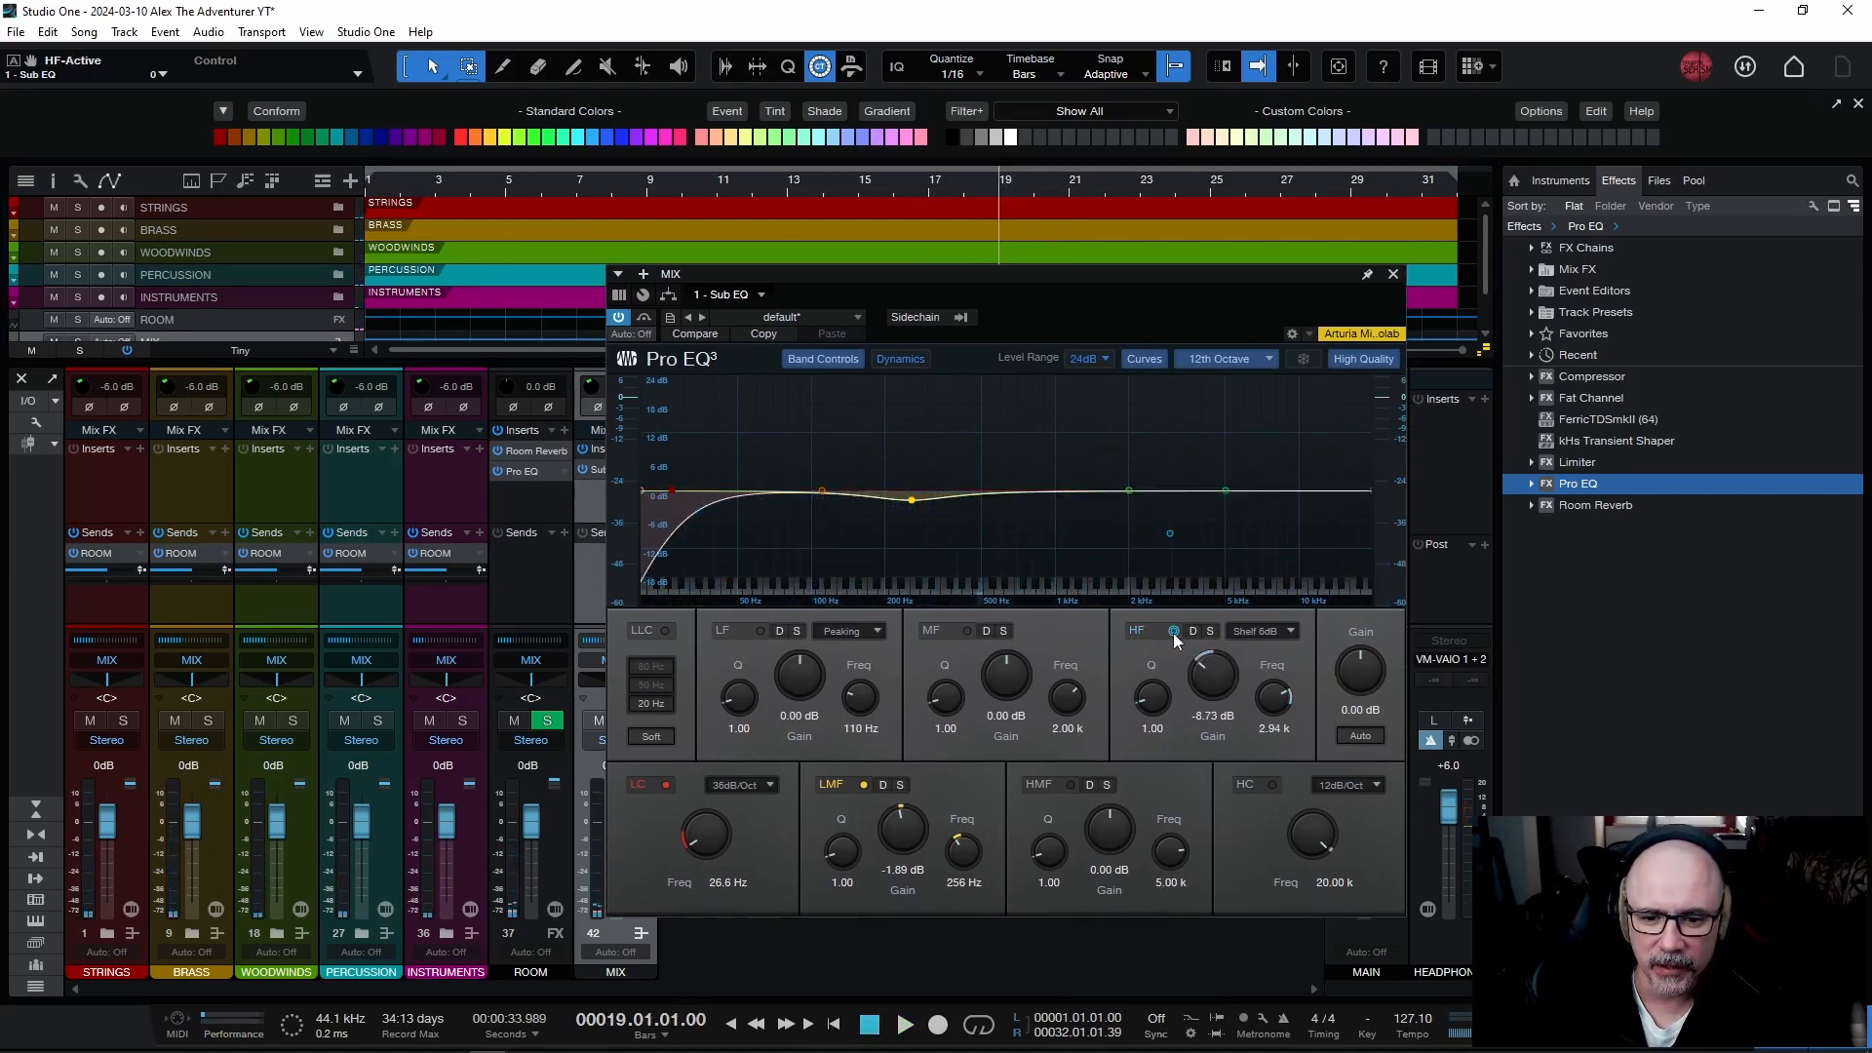
{"action": "key", "text": "space"}
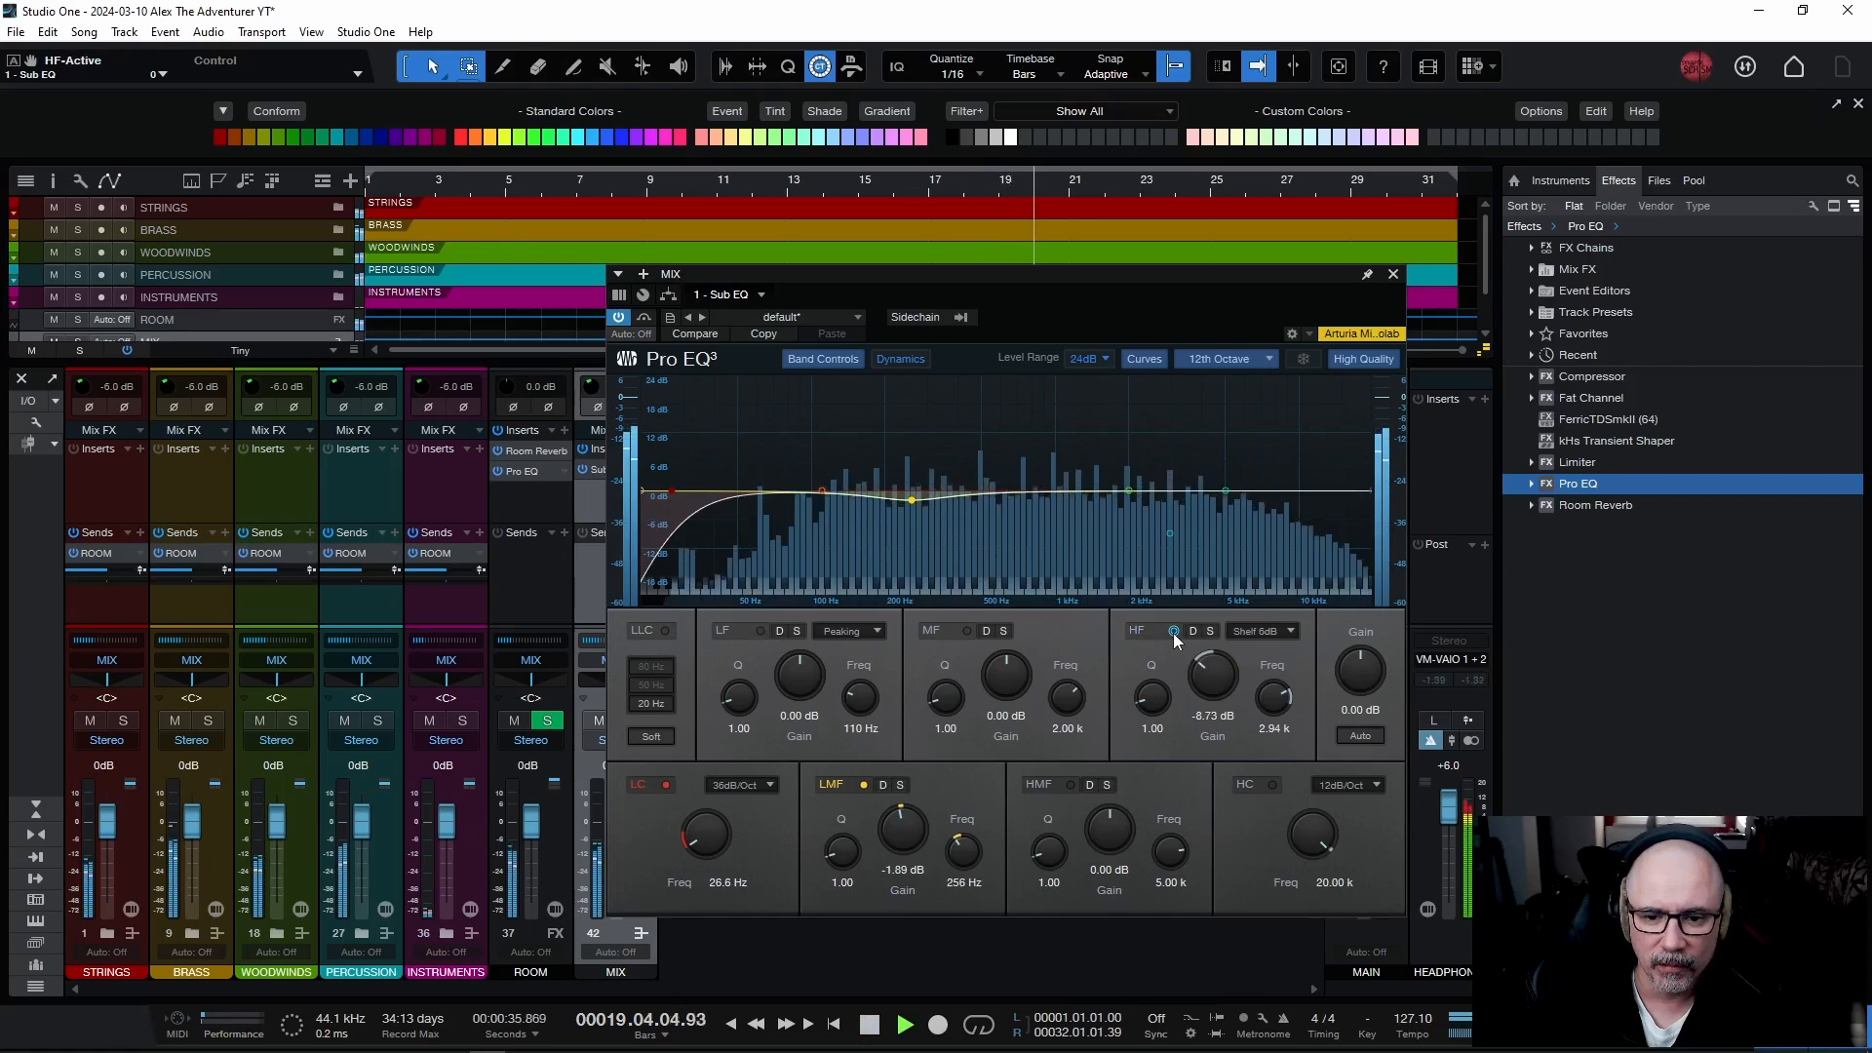
{"action": "key", "text": "space"}
{"action": "left_click", "coordinate": [1212, 675], "text": "ctrl"}
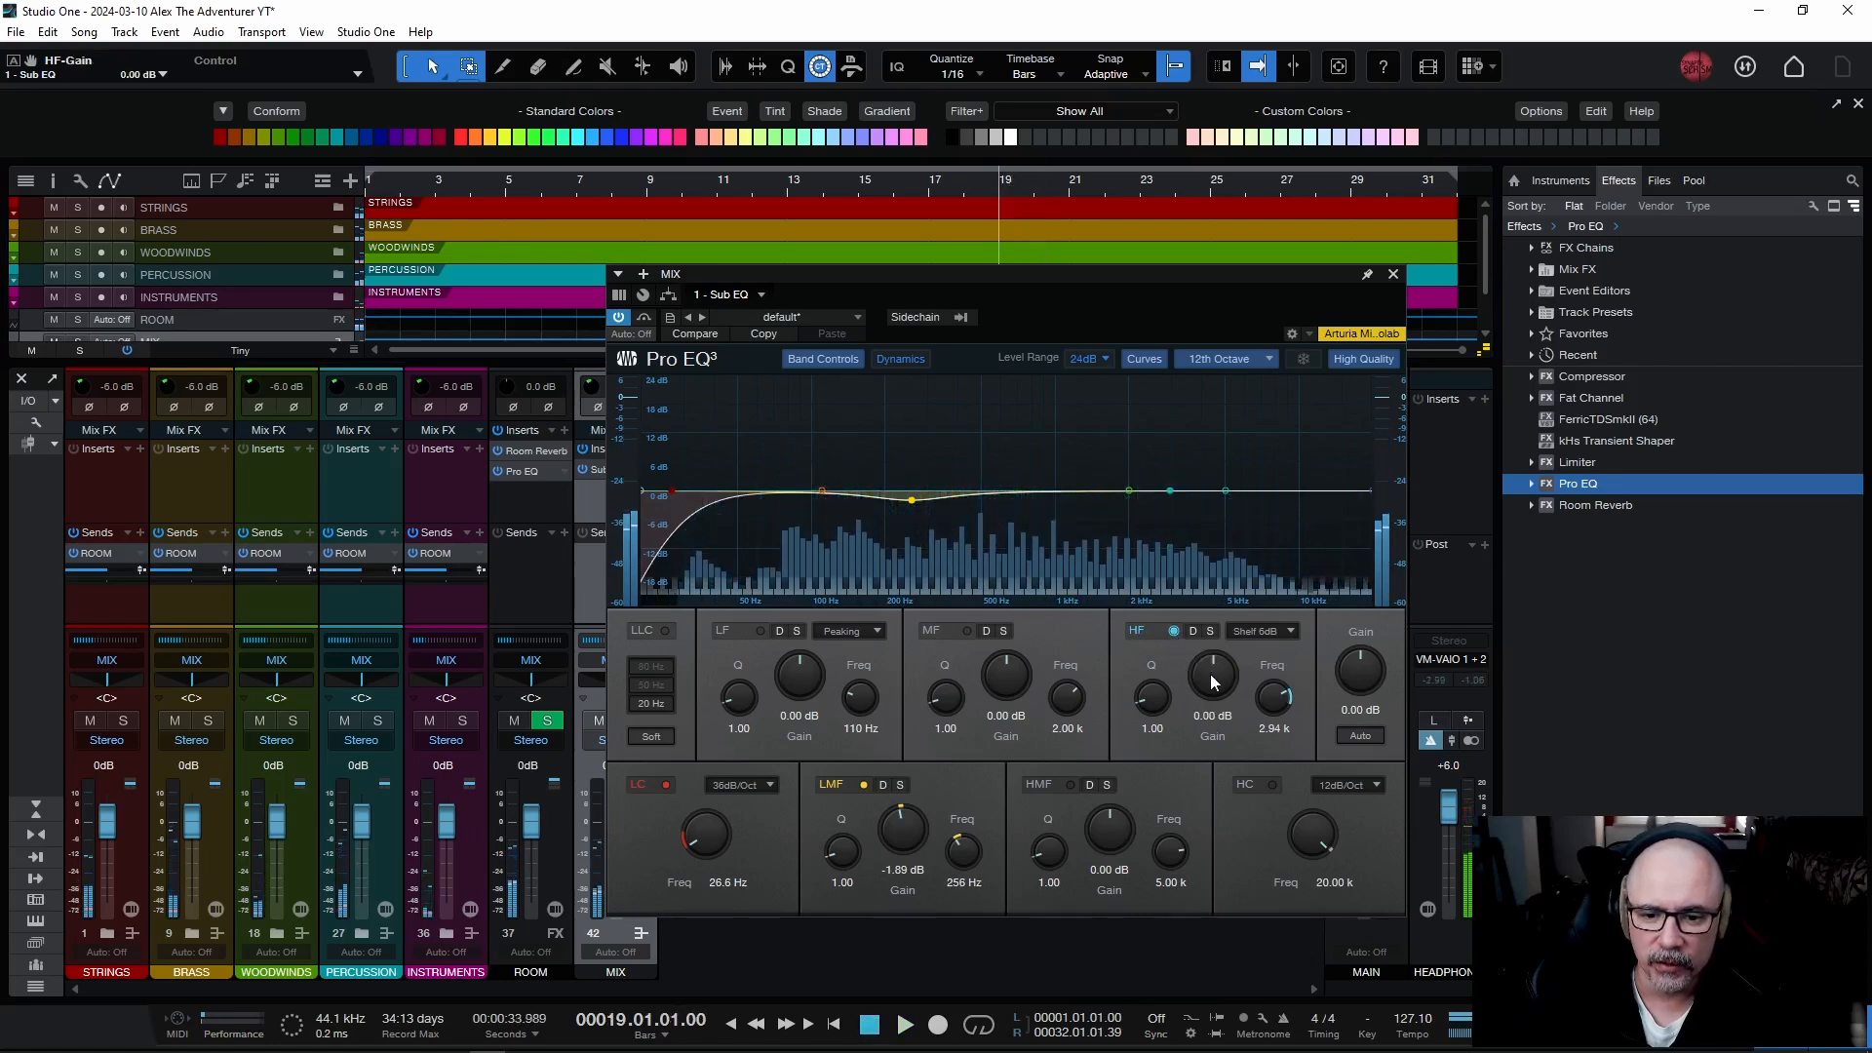
{"action": "left_click", "coordinate": [1275, 700], "text": "ctrl"}
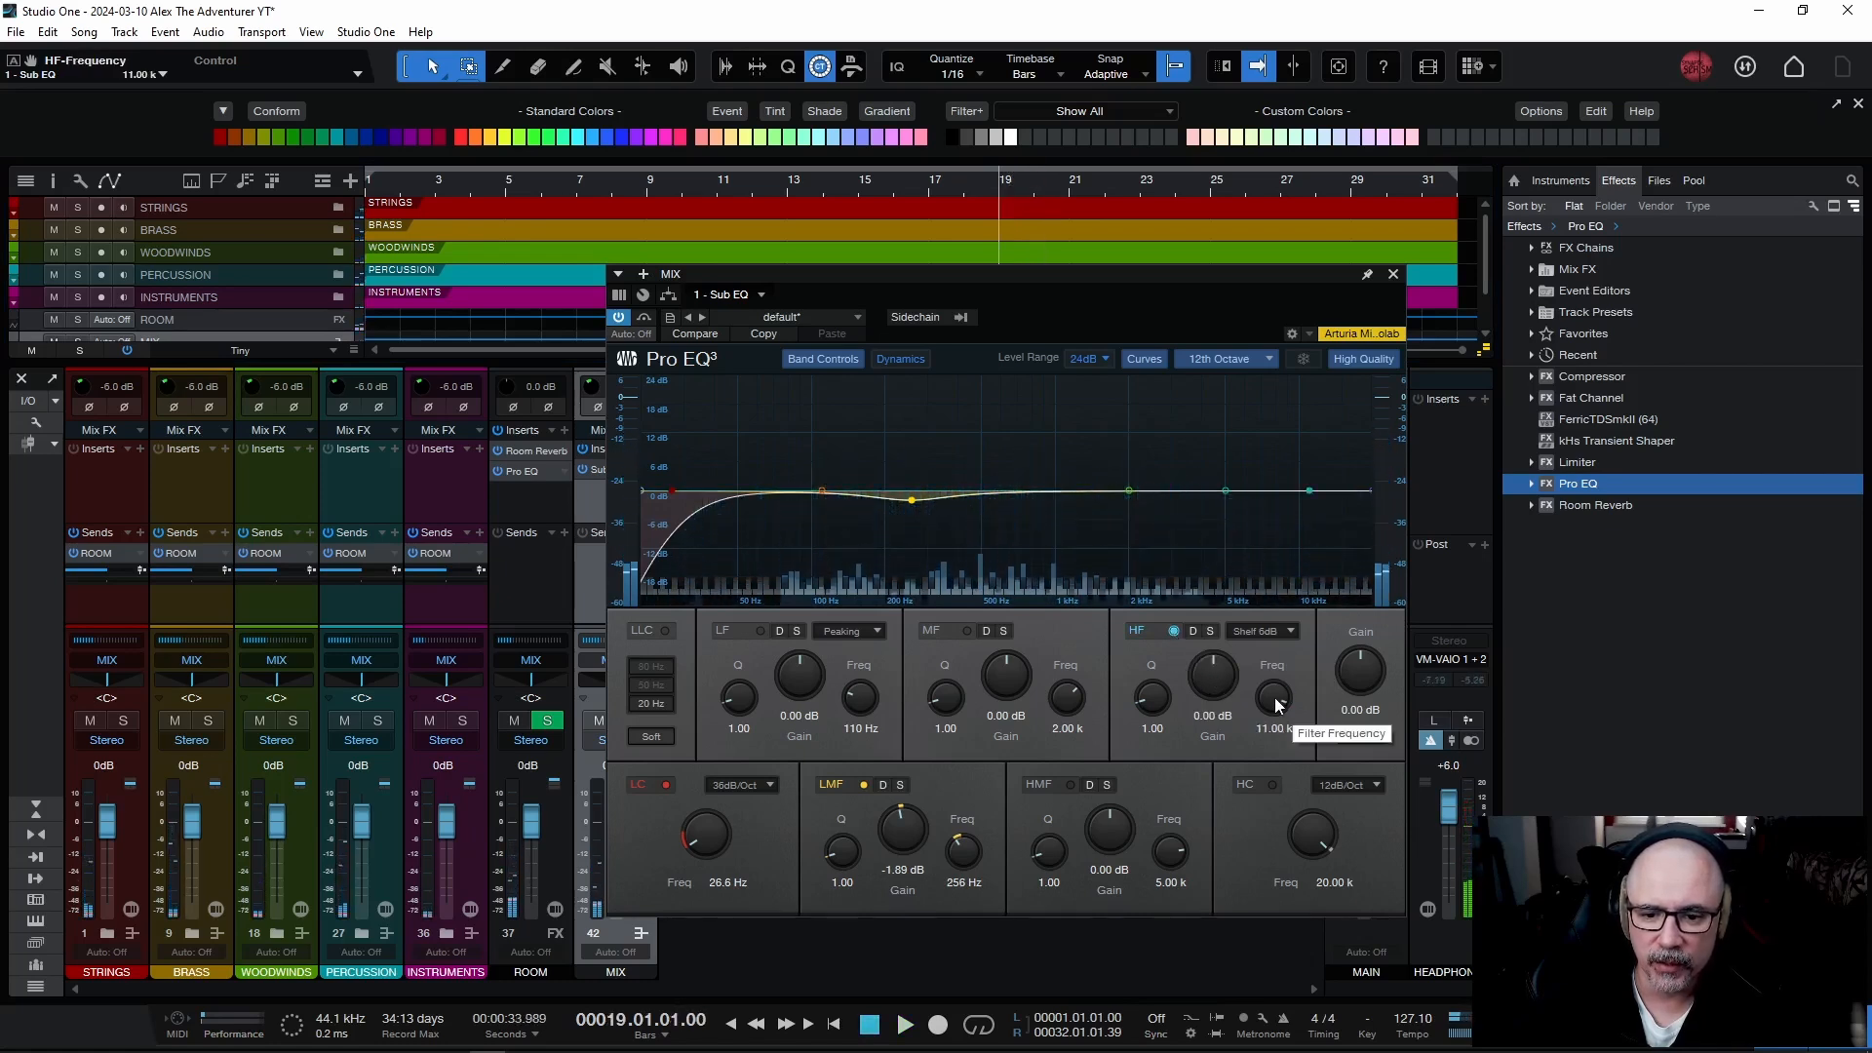
{"action": "left_click", "coordinate": [1173, 632]}
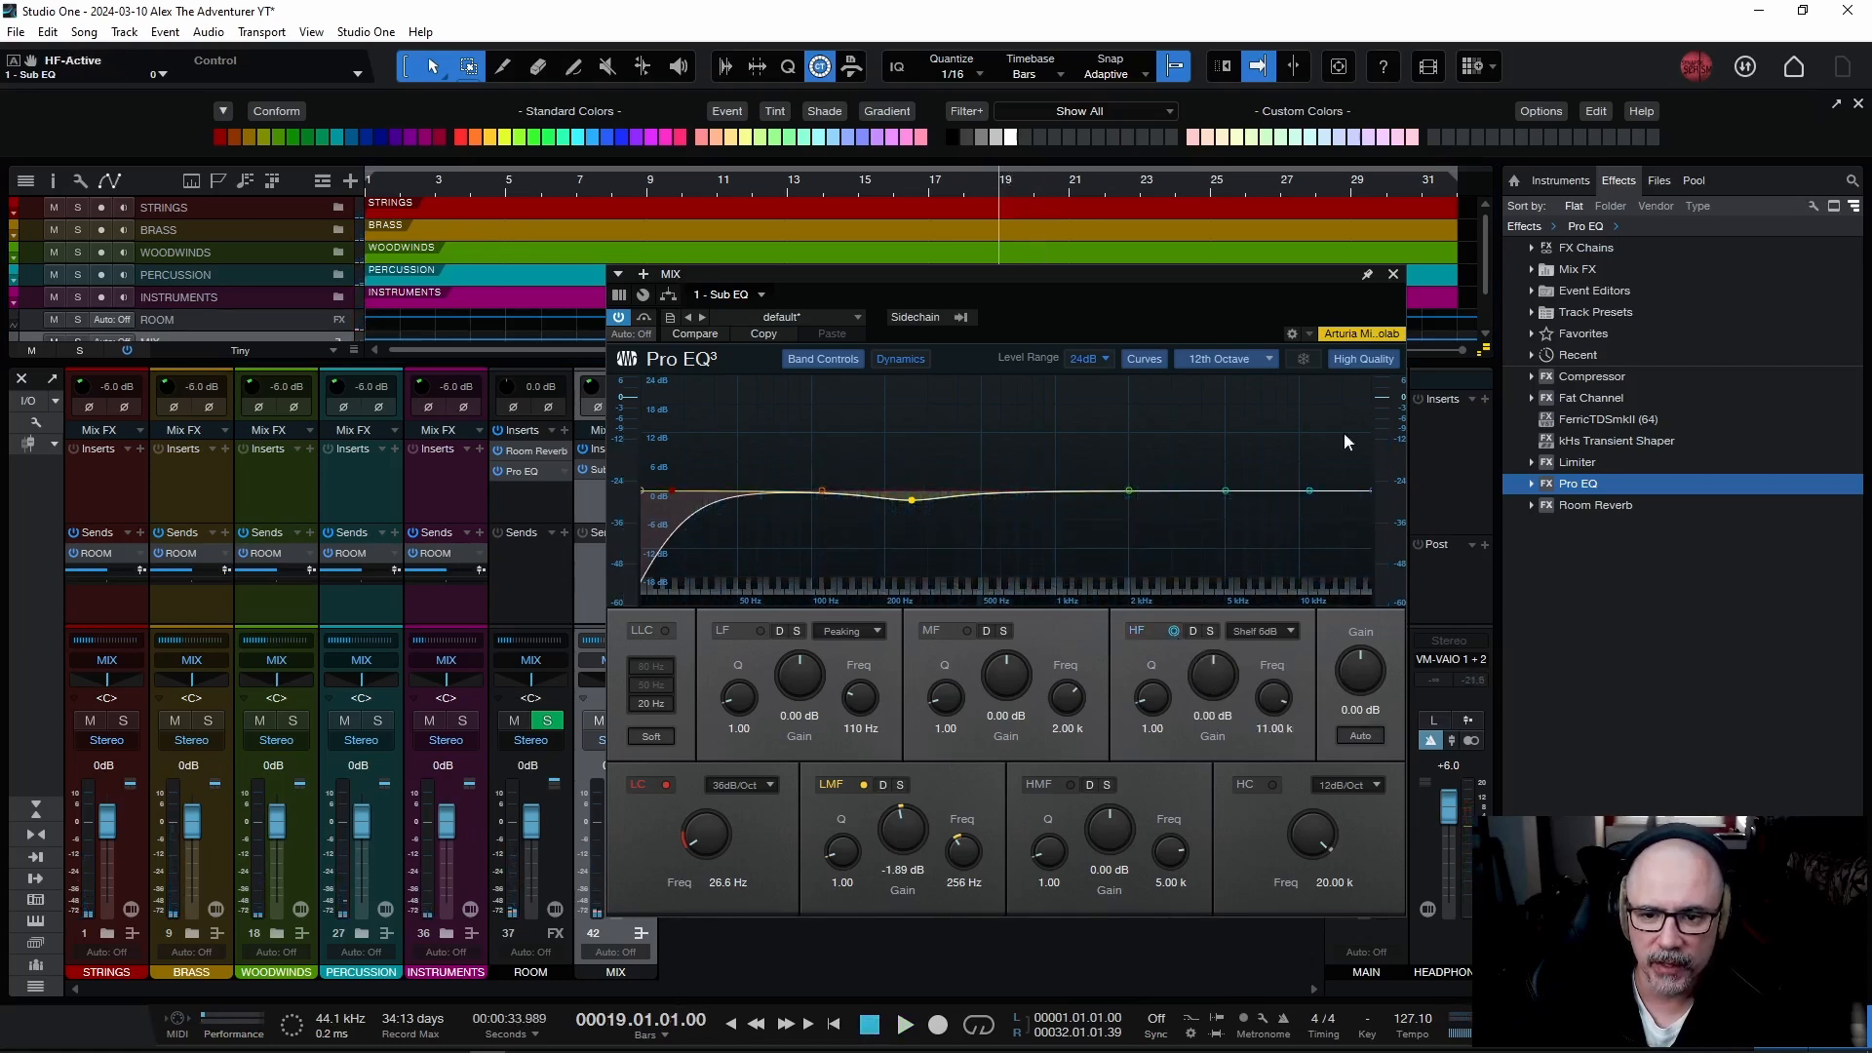
Close Sub EQ, insert Fat Channel after it on the MIX bus, and show all Fat Channel sections in a repositioned window.
{"action": "left_click", "coordinate": [1393, 275]}
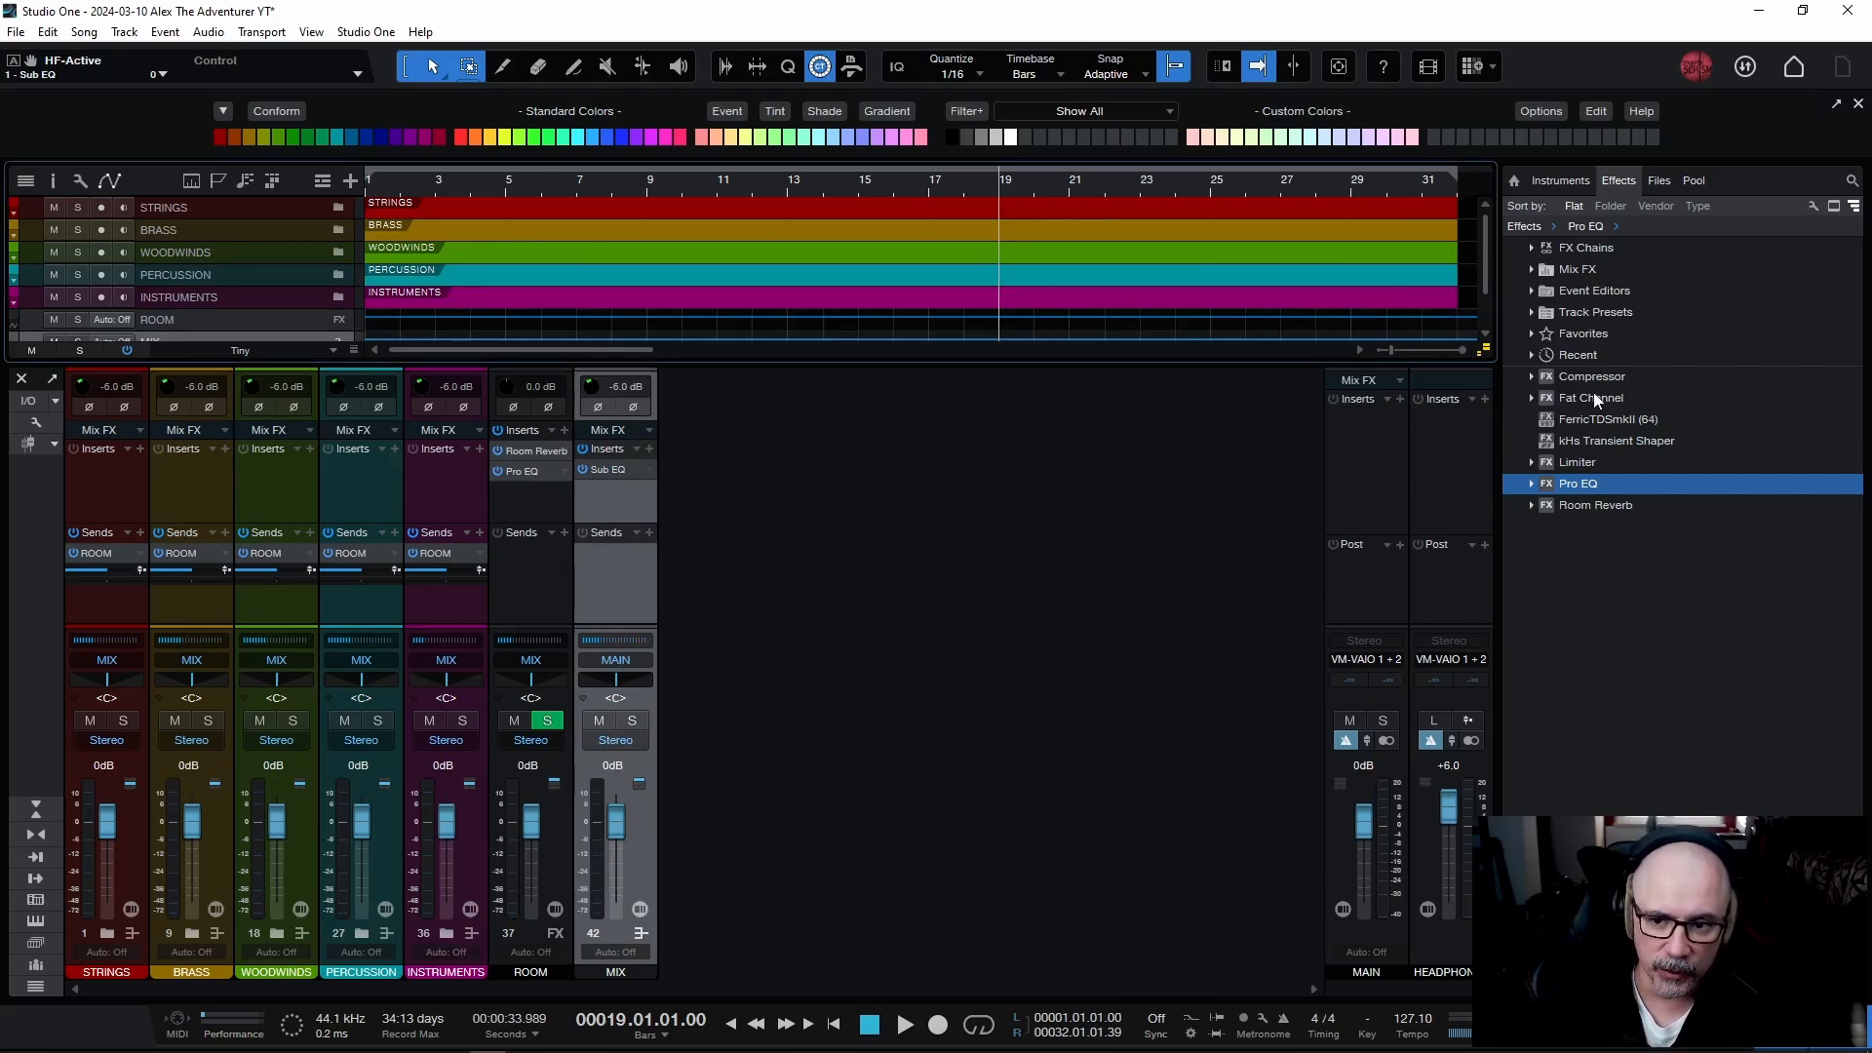
{"action": "left_click_drag", "start_coordinate": [1595, 398], "coordinate": [606, 502]}
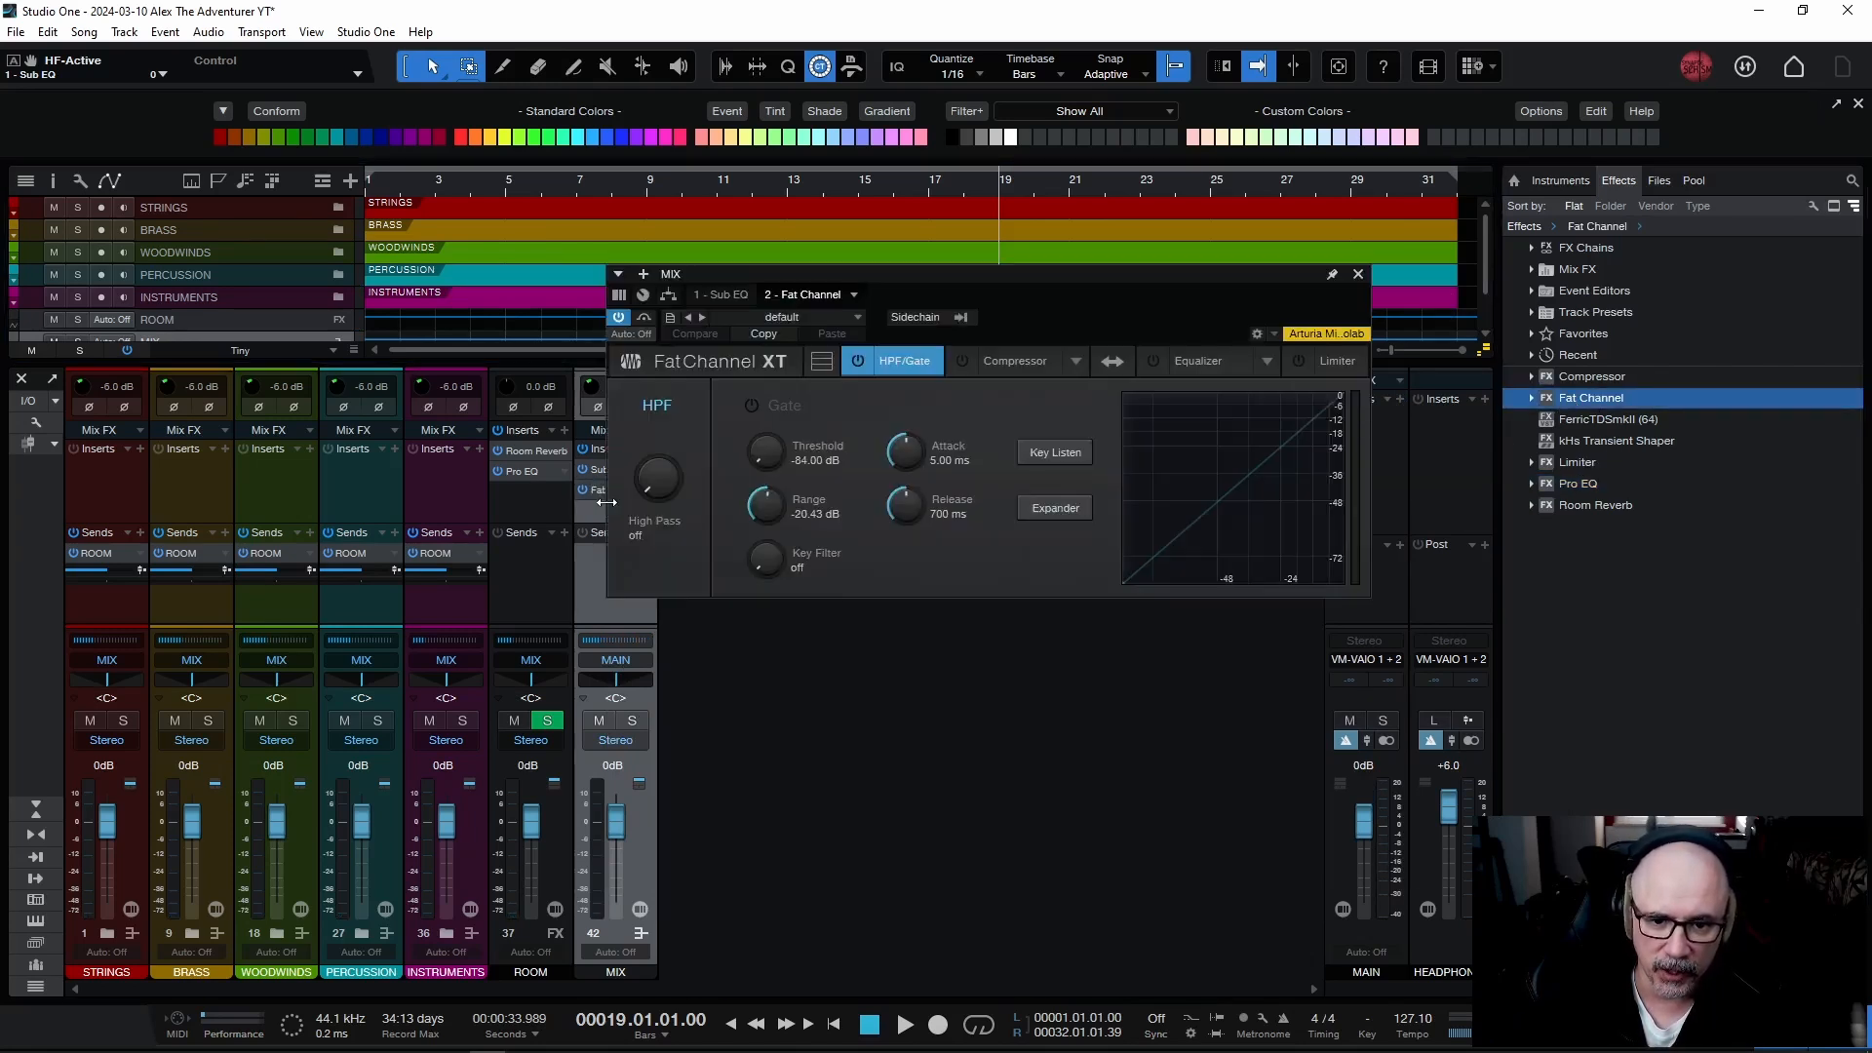
{"action": "left_click", "coordinate": [822, 362]}
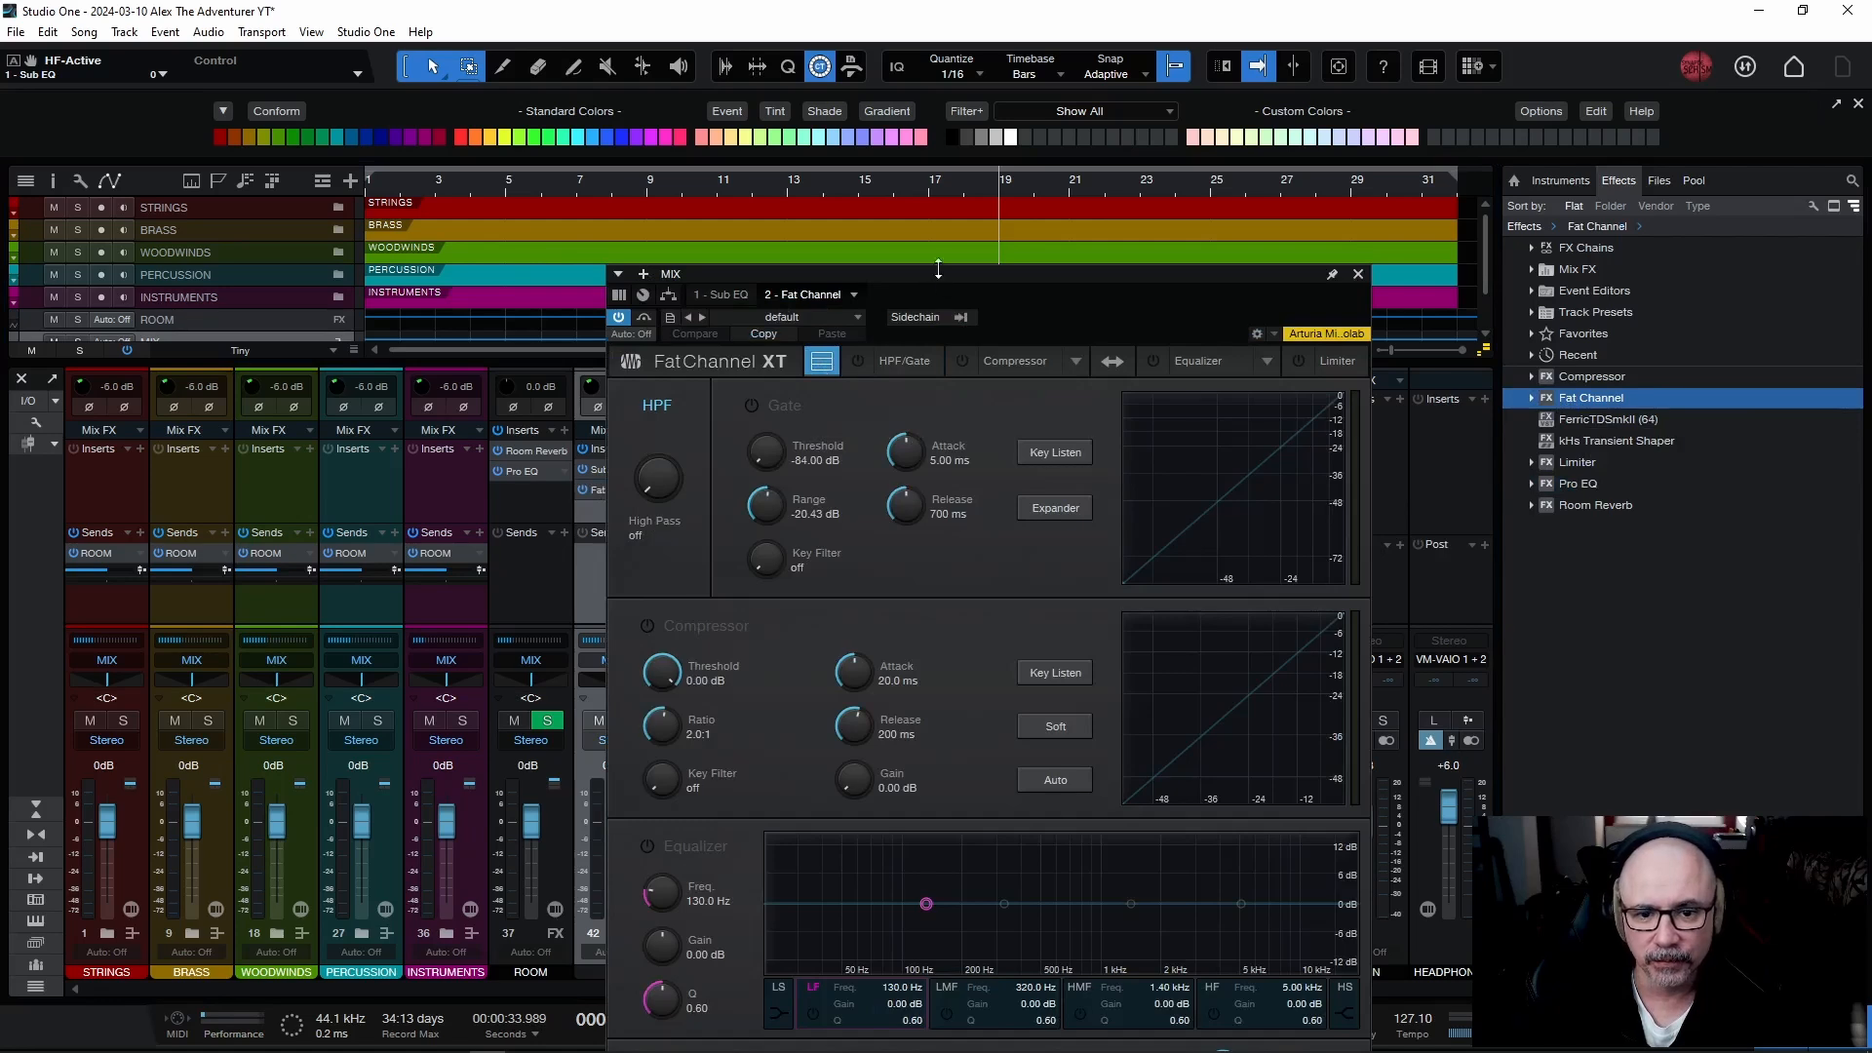
{"action": "left_click_drag", "start_coordinate": [937, 269], "coordinate": [921, 145]}
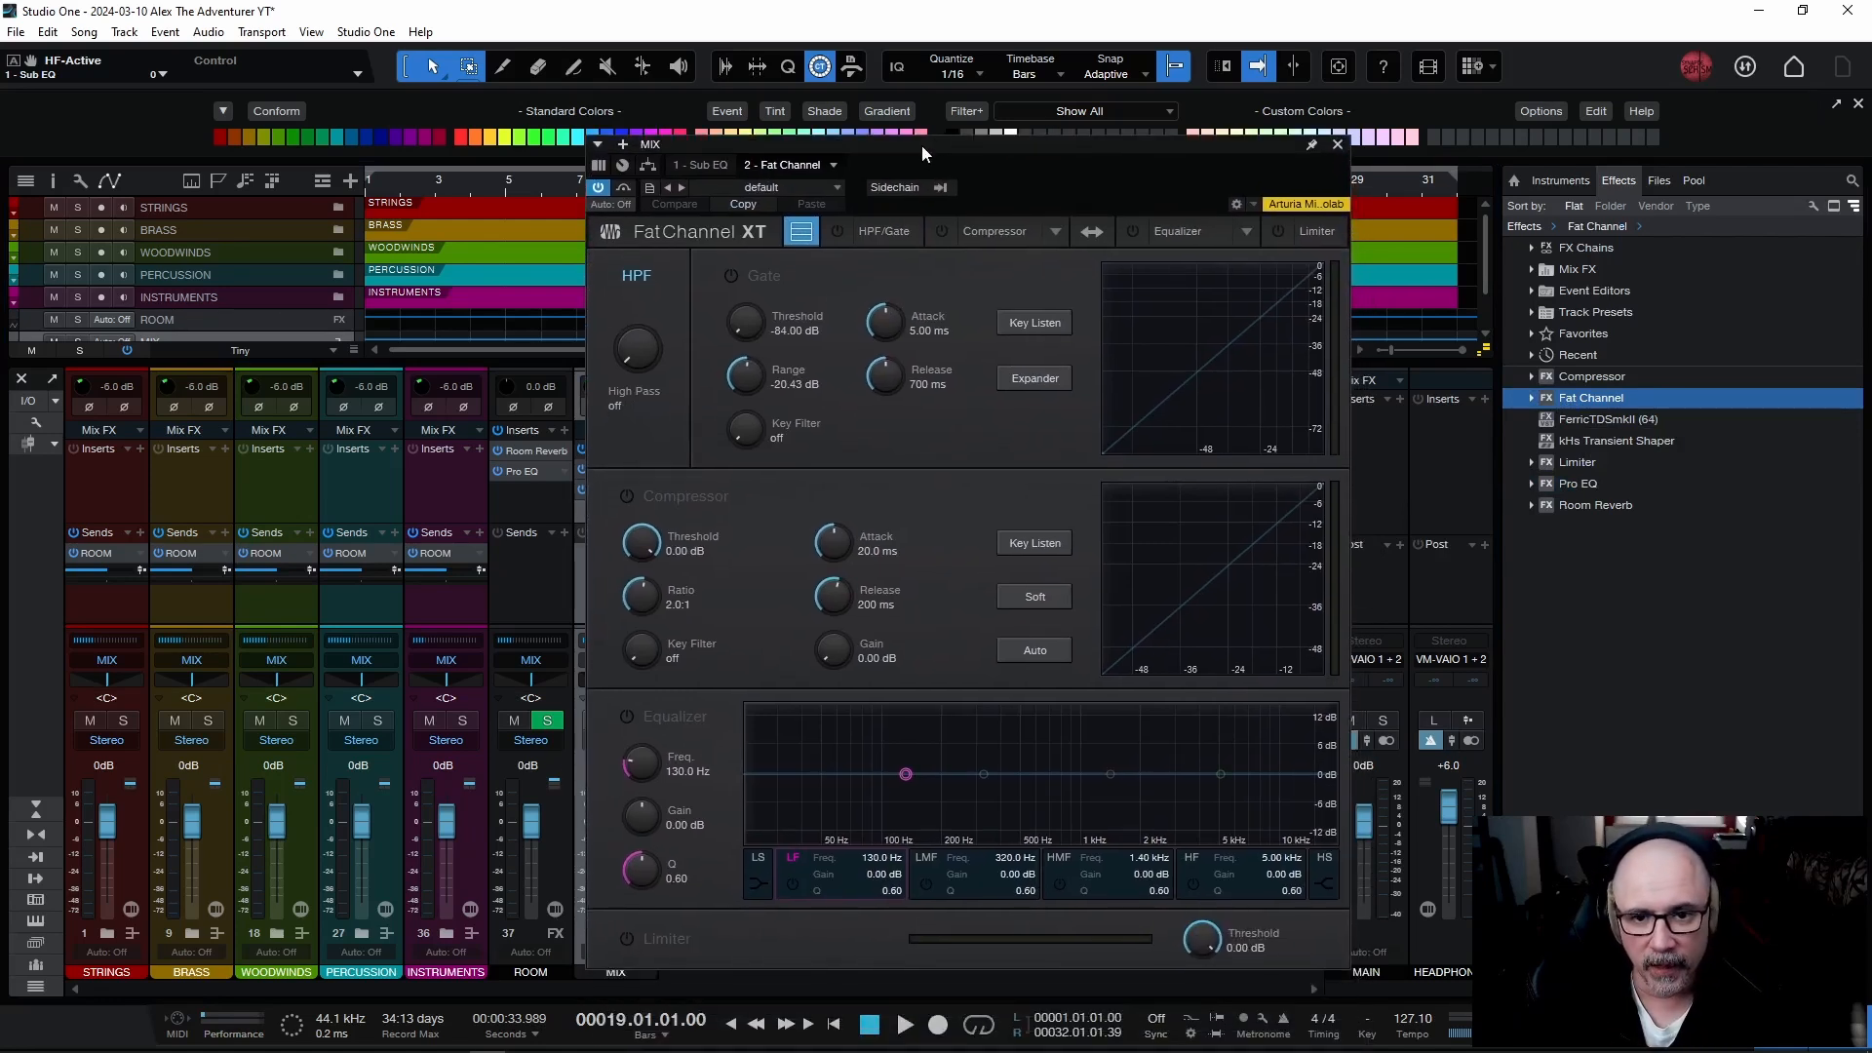
Limit the Fat Channel view to its compressor section and choose the Brit Comp model.
{"action": "left_click", "coordinate": [1054, 233]}
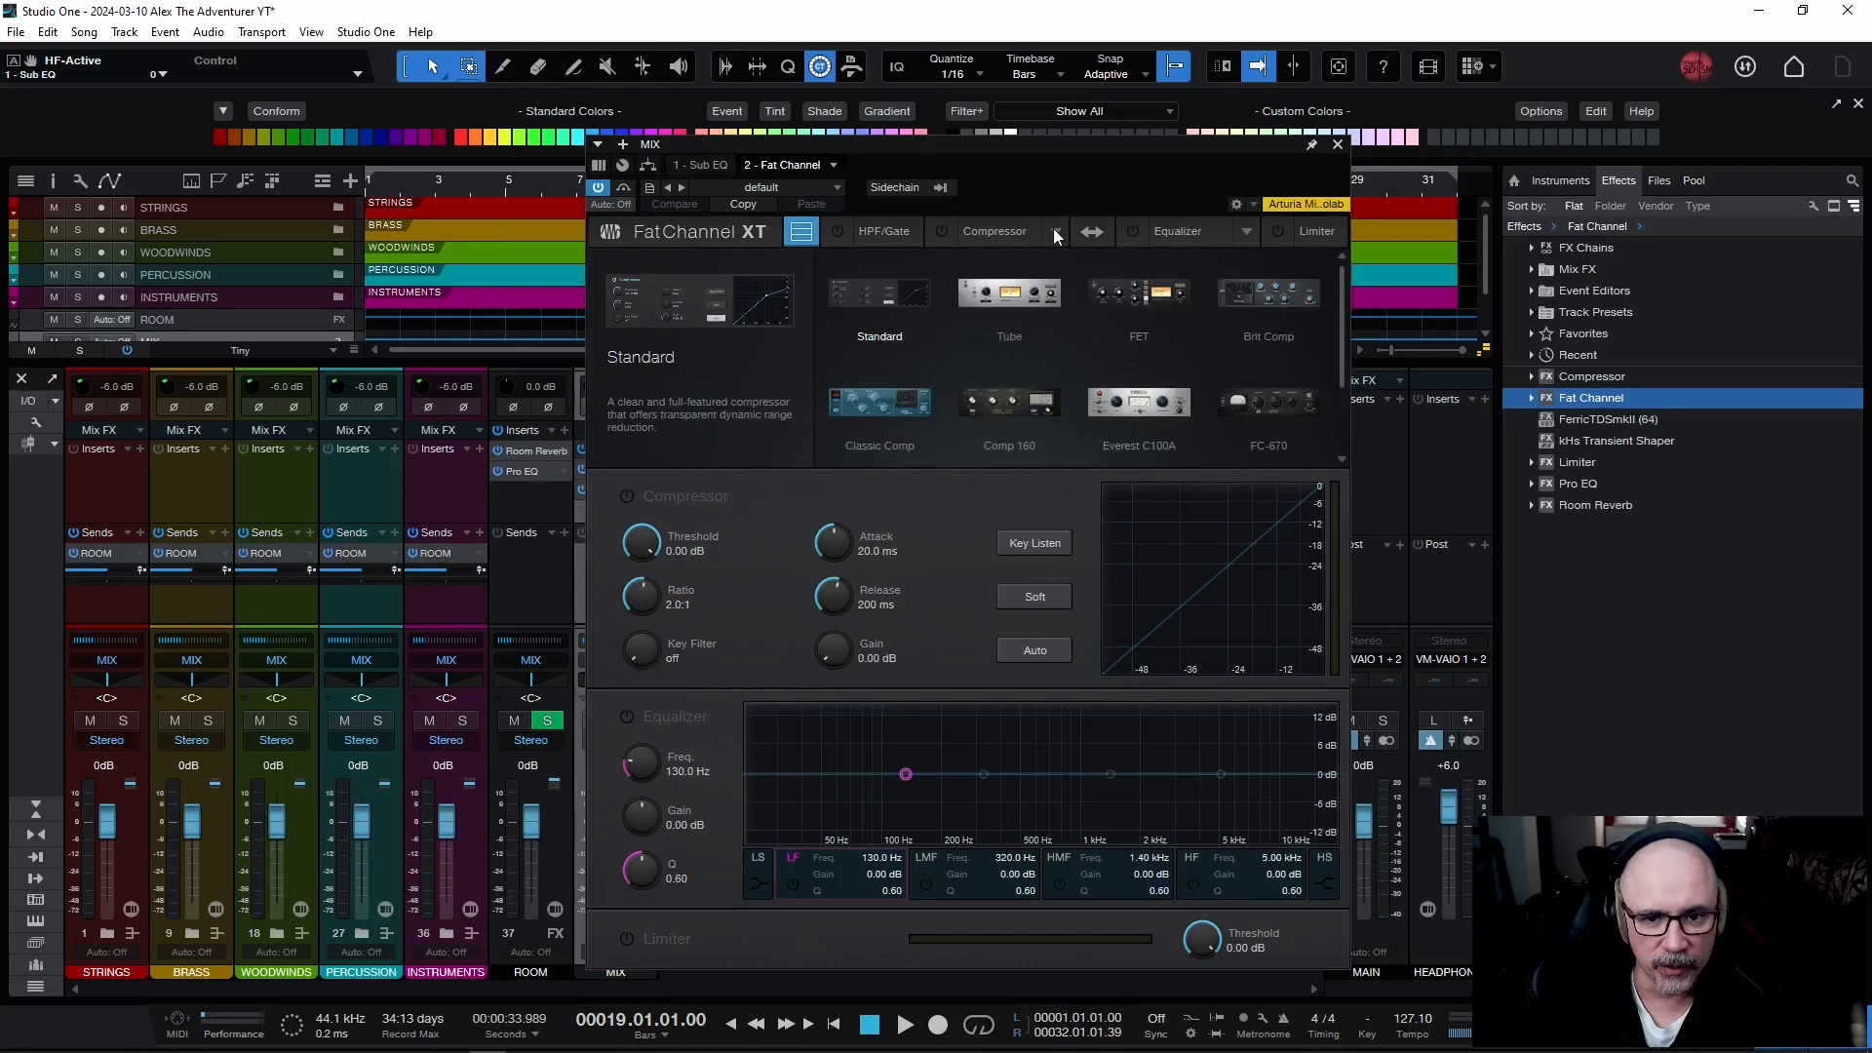
{"action": "left_click", "coordinate": [1056, 228]}
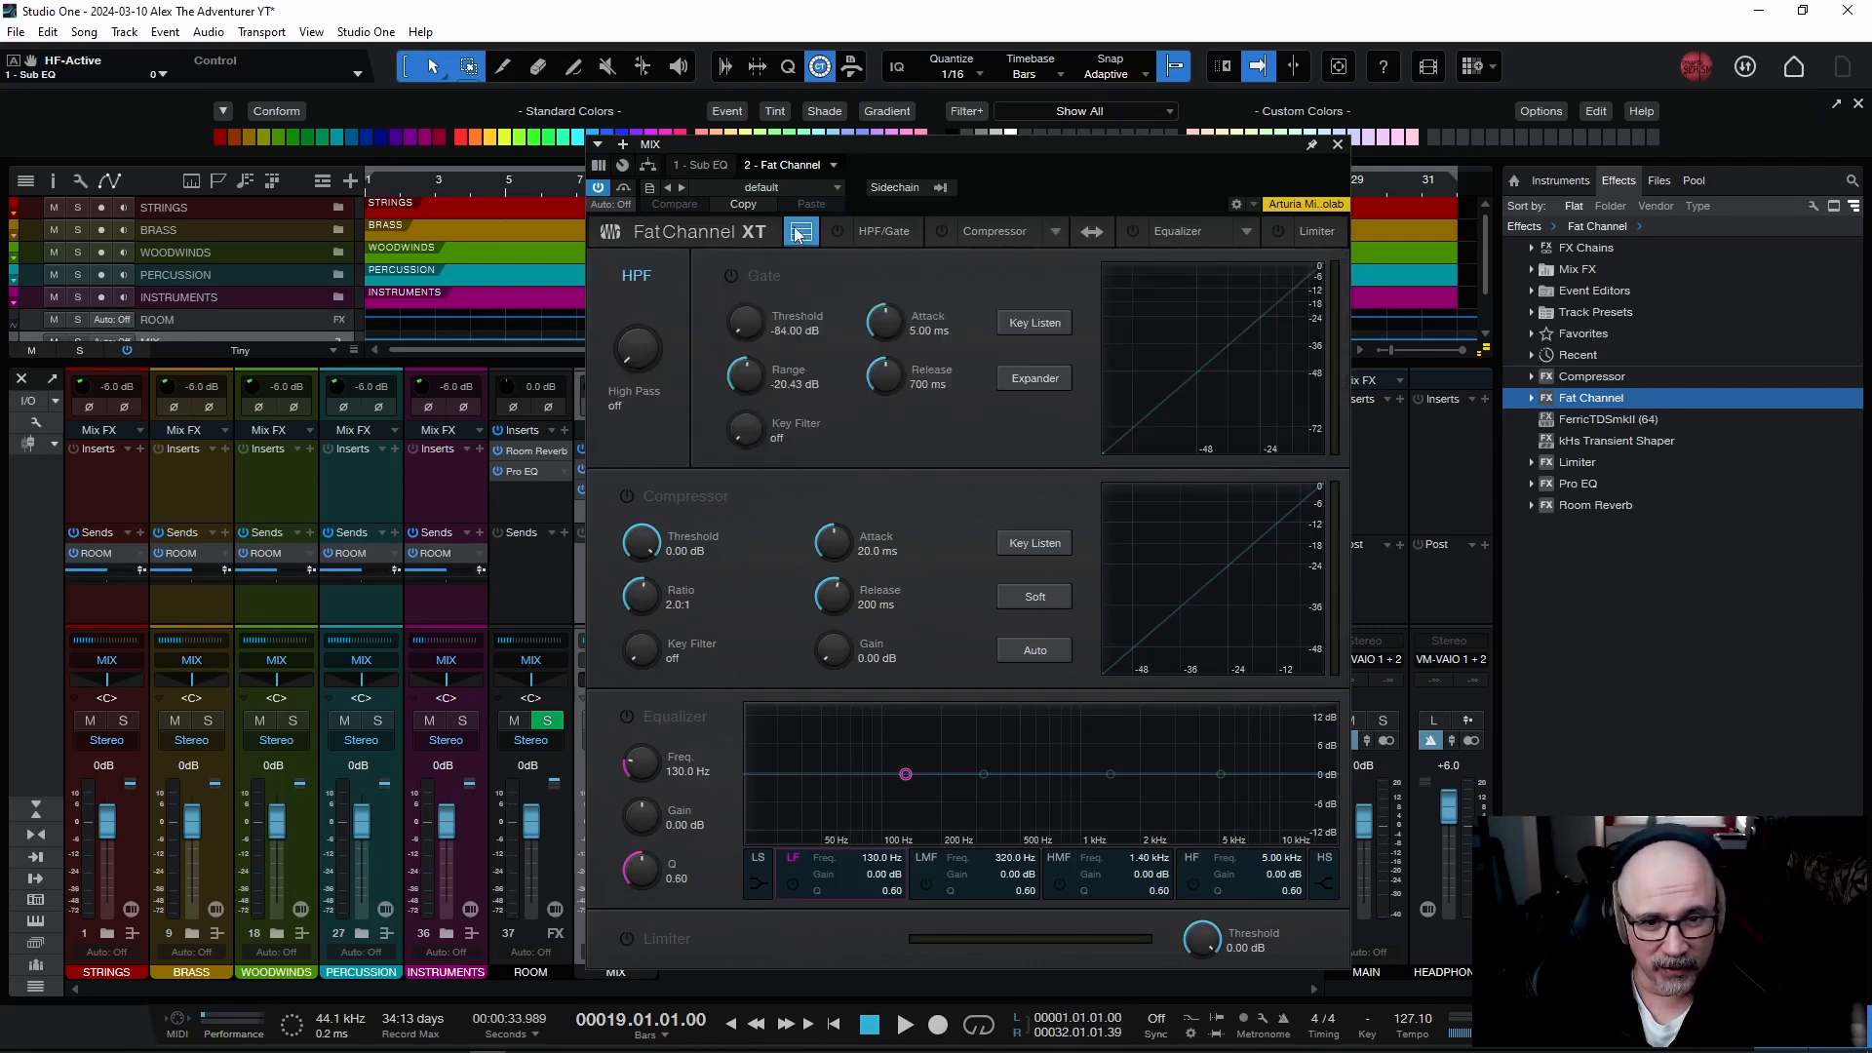
{"action": "left_click", "coordinate": [797, 235]}
{"action": "left_click", "coordinate": [990, 232]}
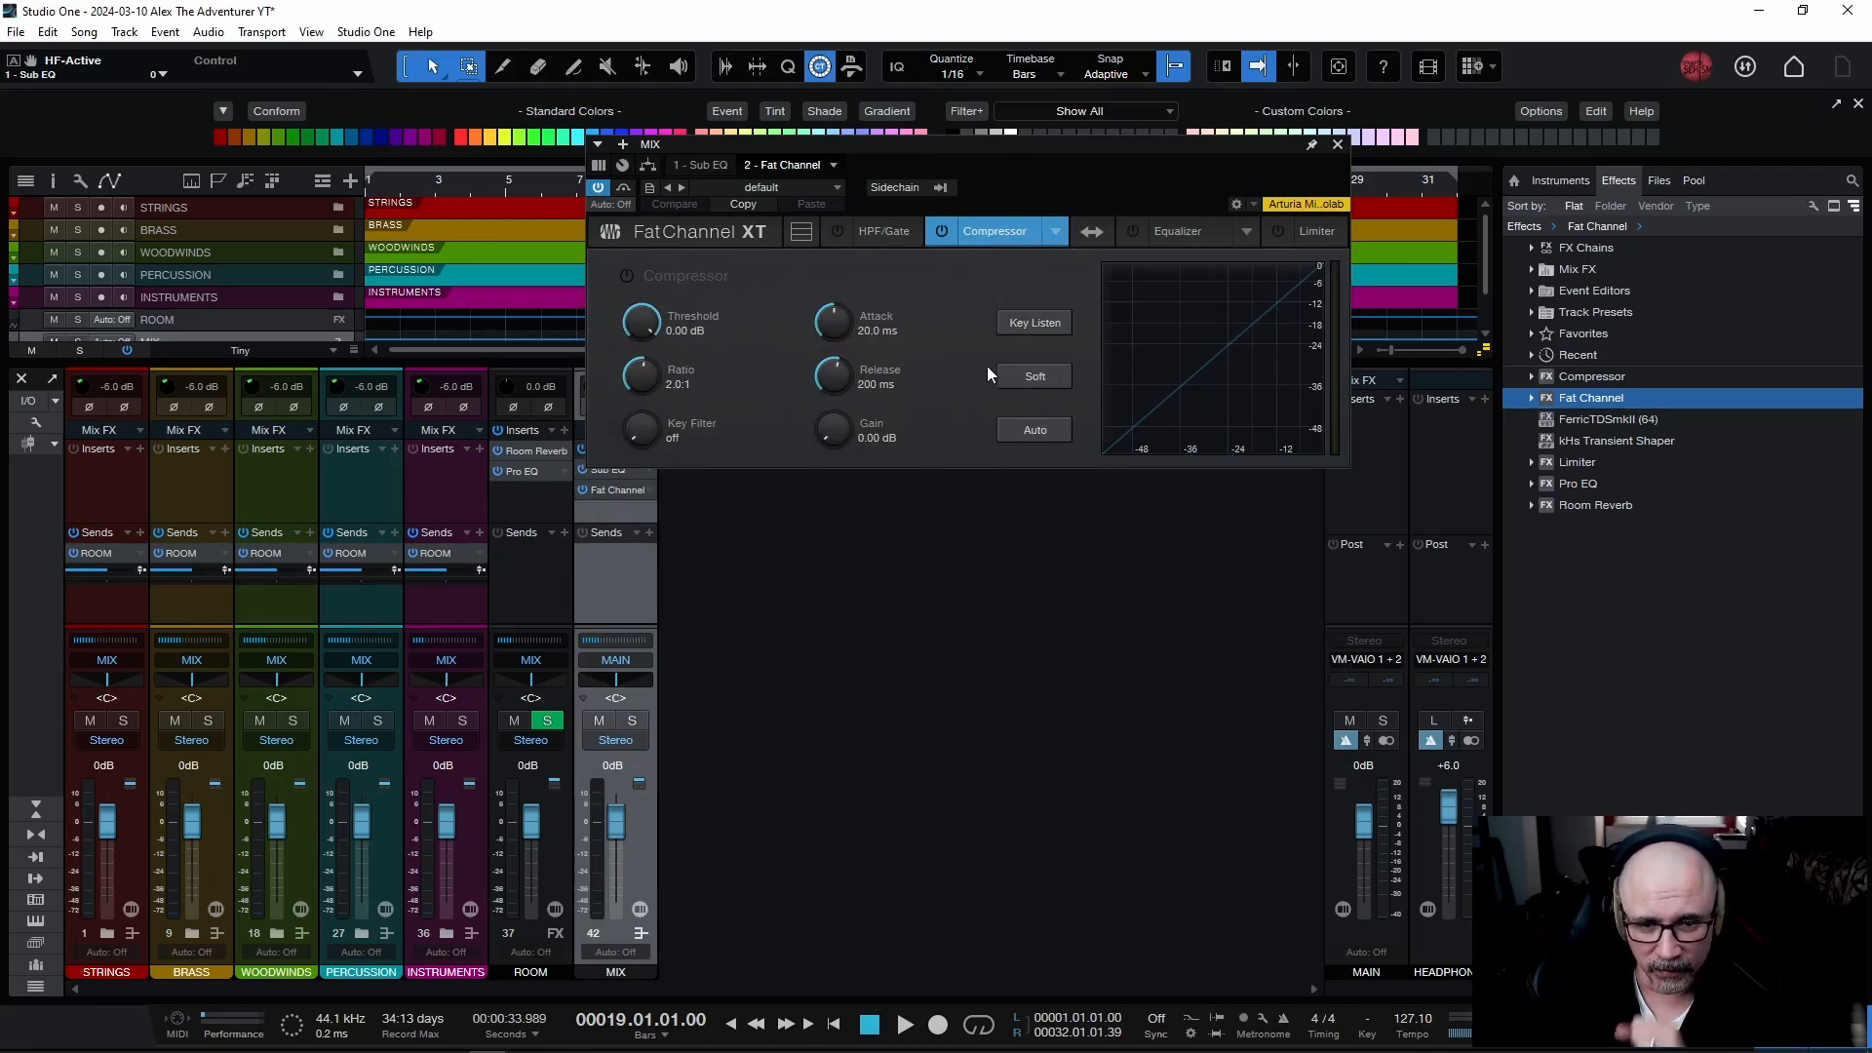
{"action": "left_click", "coordinate": [1055, 238]}
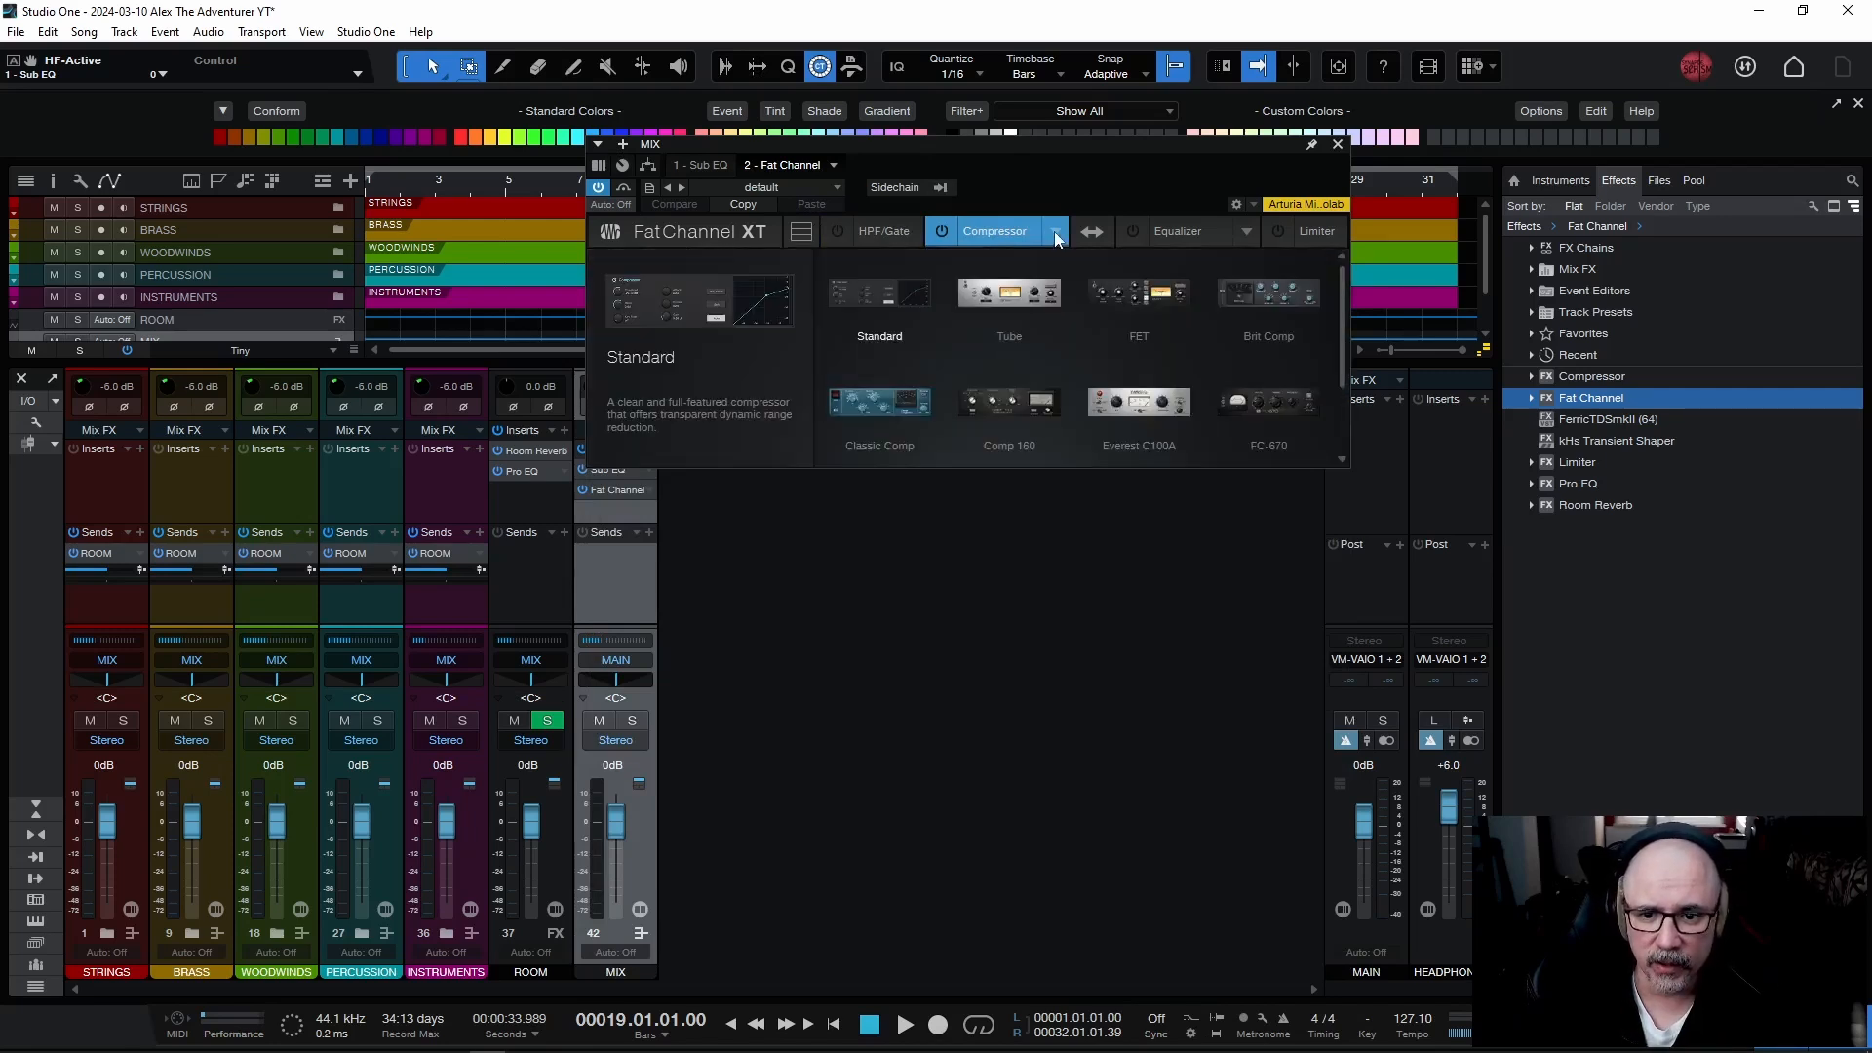
{"action": "left_click", "coordinate": [1253, 289]}
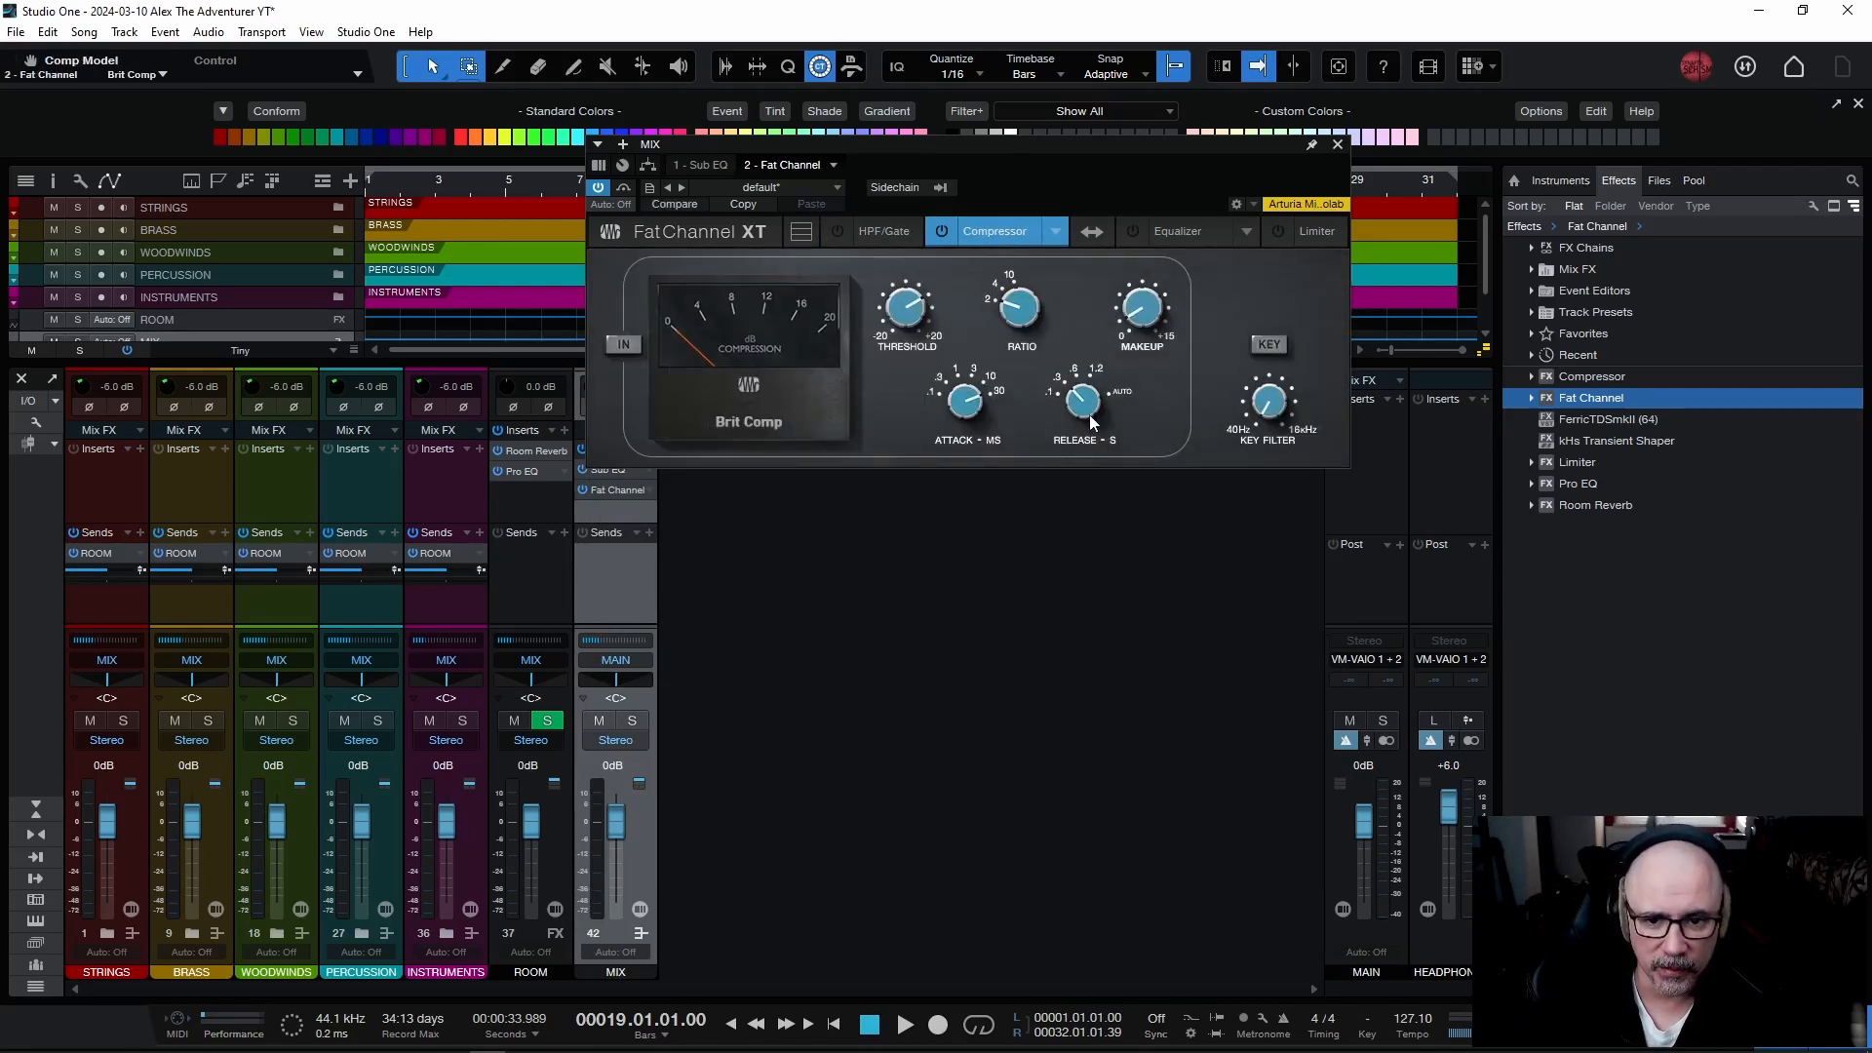
Set the Brit Comp release to auto, switch the compressor in, and move its window clear of the timeline and MIX channel.
{"action": "left_click_drag", "start_coordinate": [1090, 416], "coordinate": [1039, 186]}
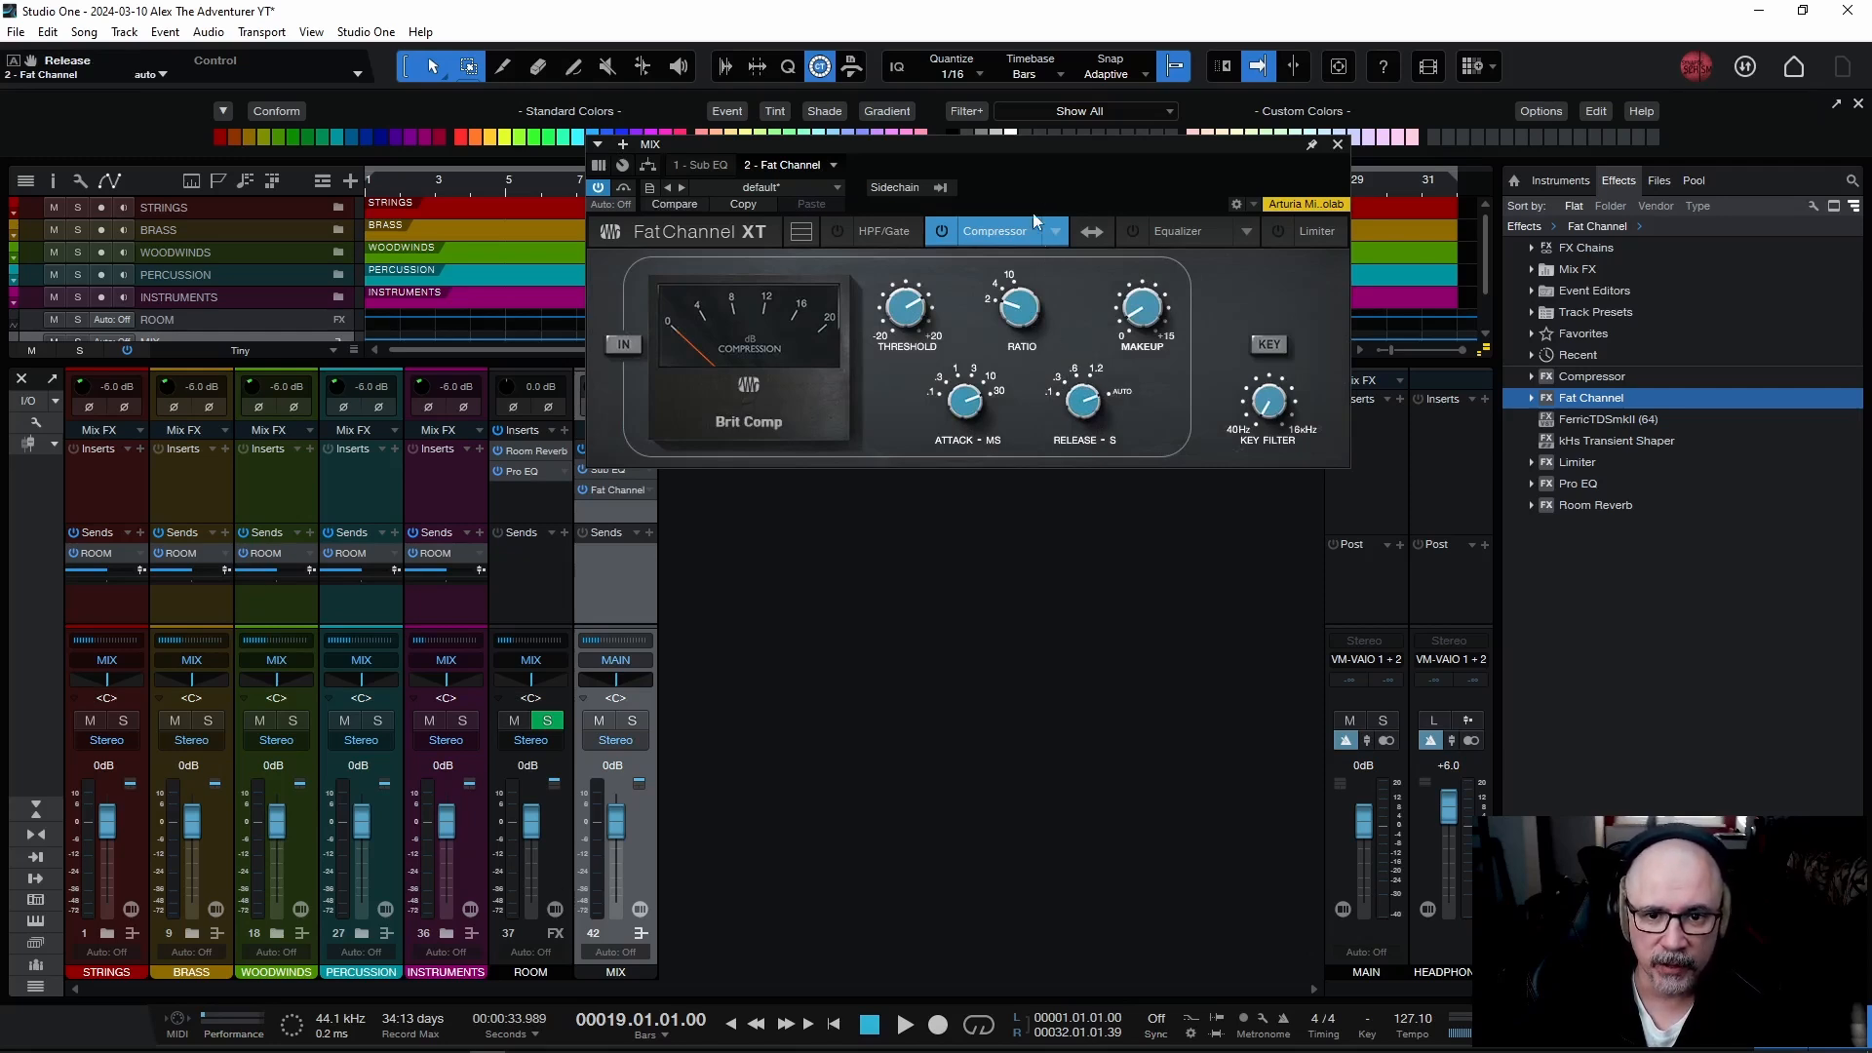
{"action": "left_click_drag", "start_coordinate": [1014, 144], "coordinate": [955, 404]}
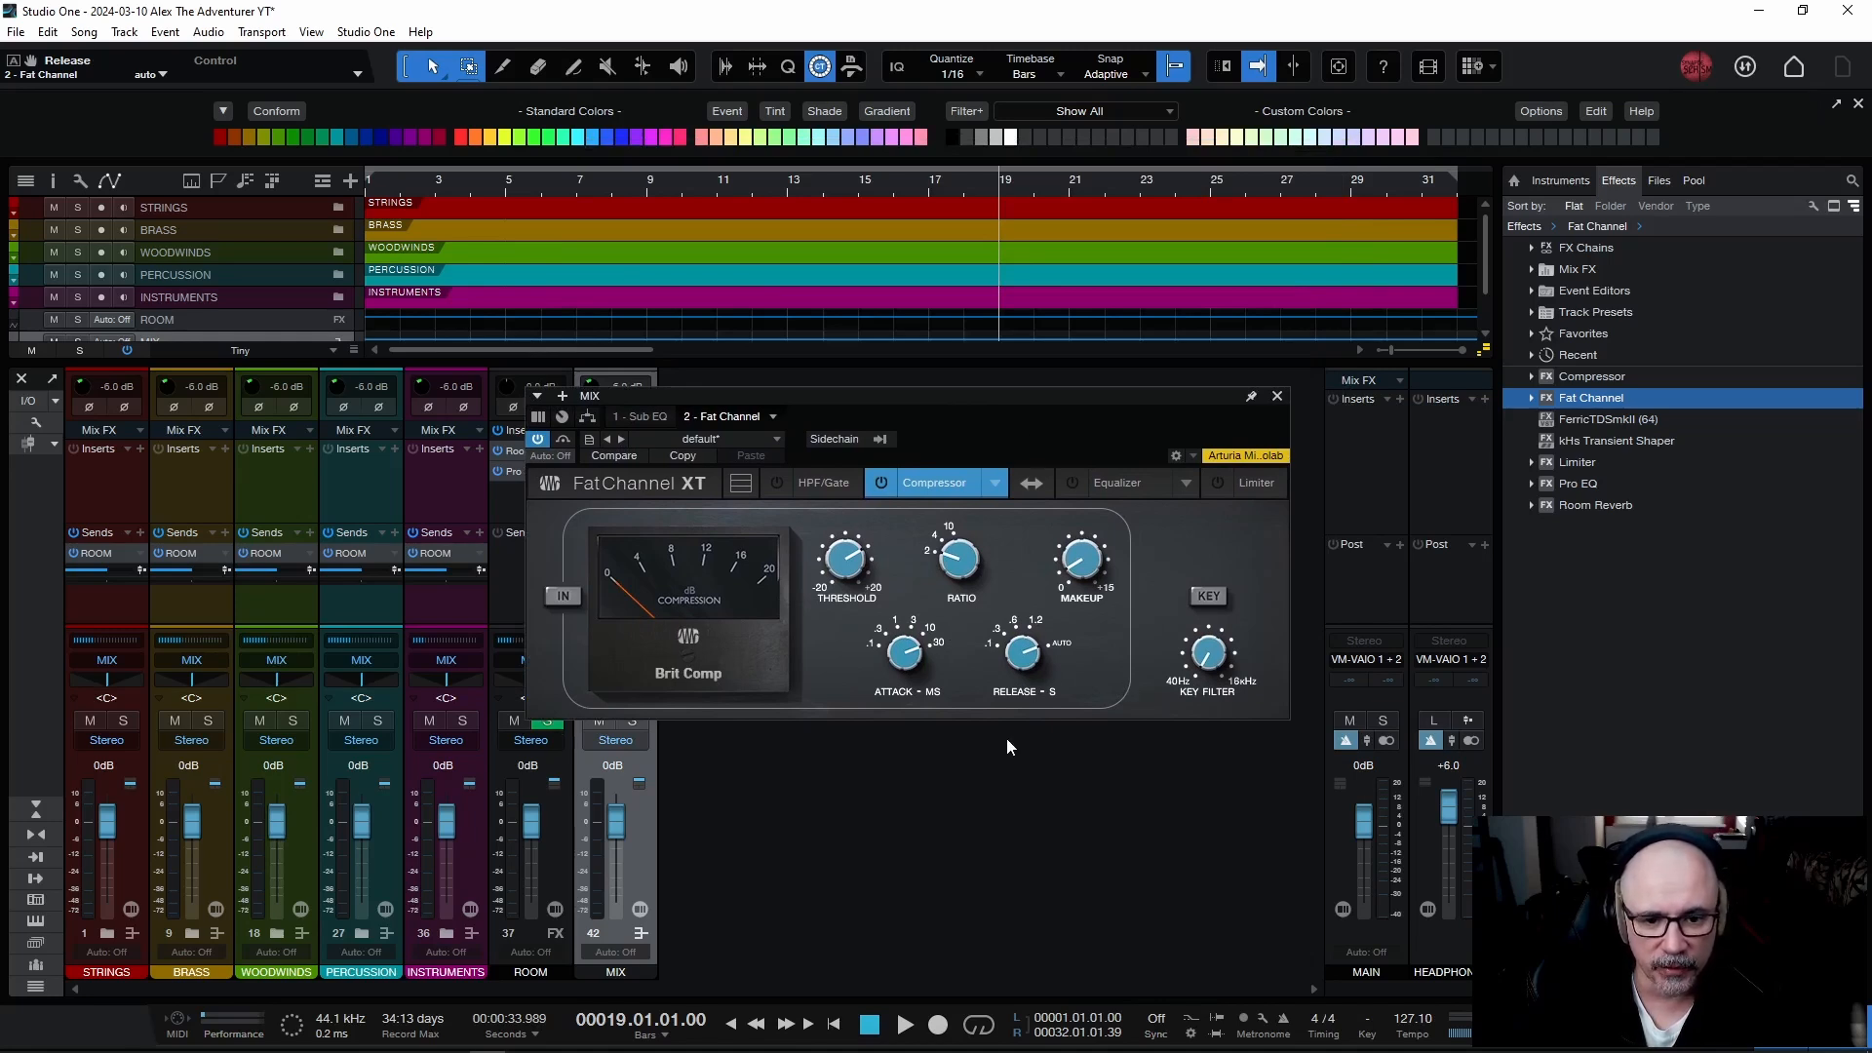
{"action": "left_click", "coordinate": [562, 597]}
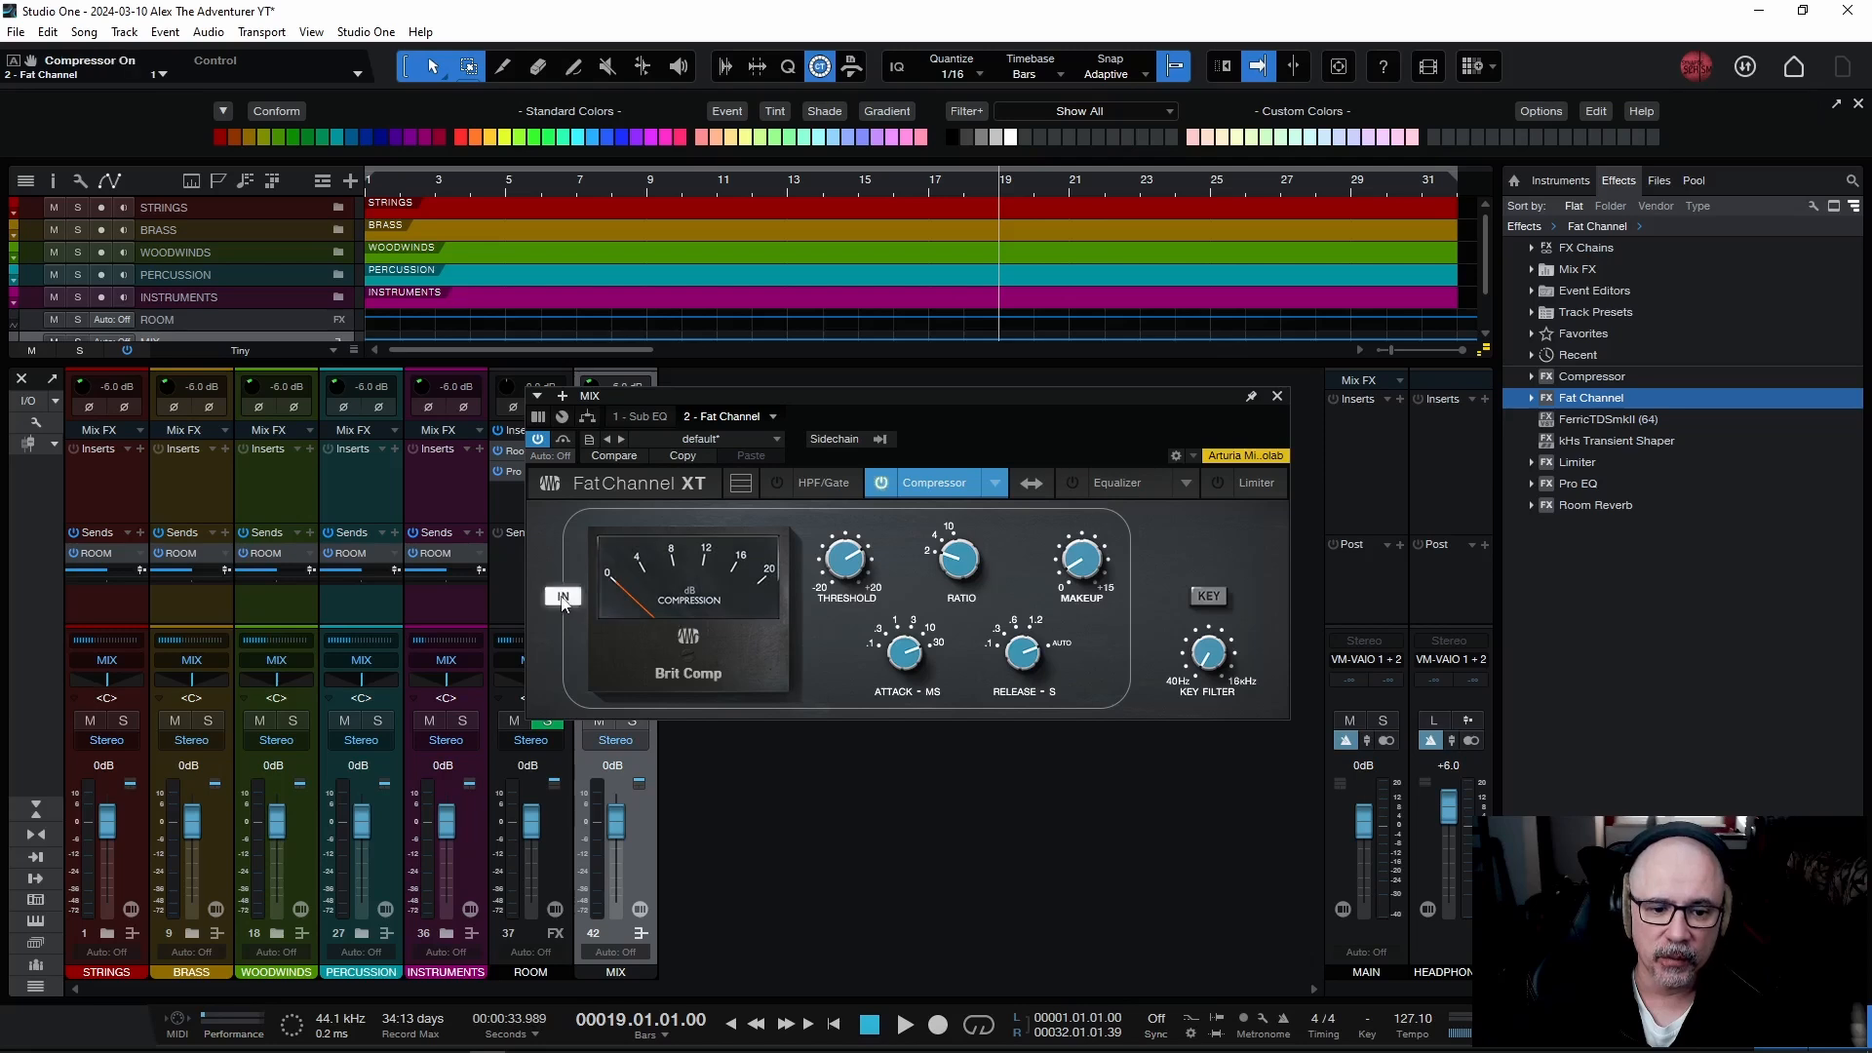
{"action": "left_click_drag", "start_coordinate": [822, 399], "coordinate": [973, 396]}
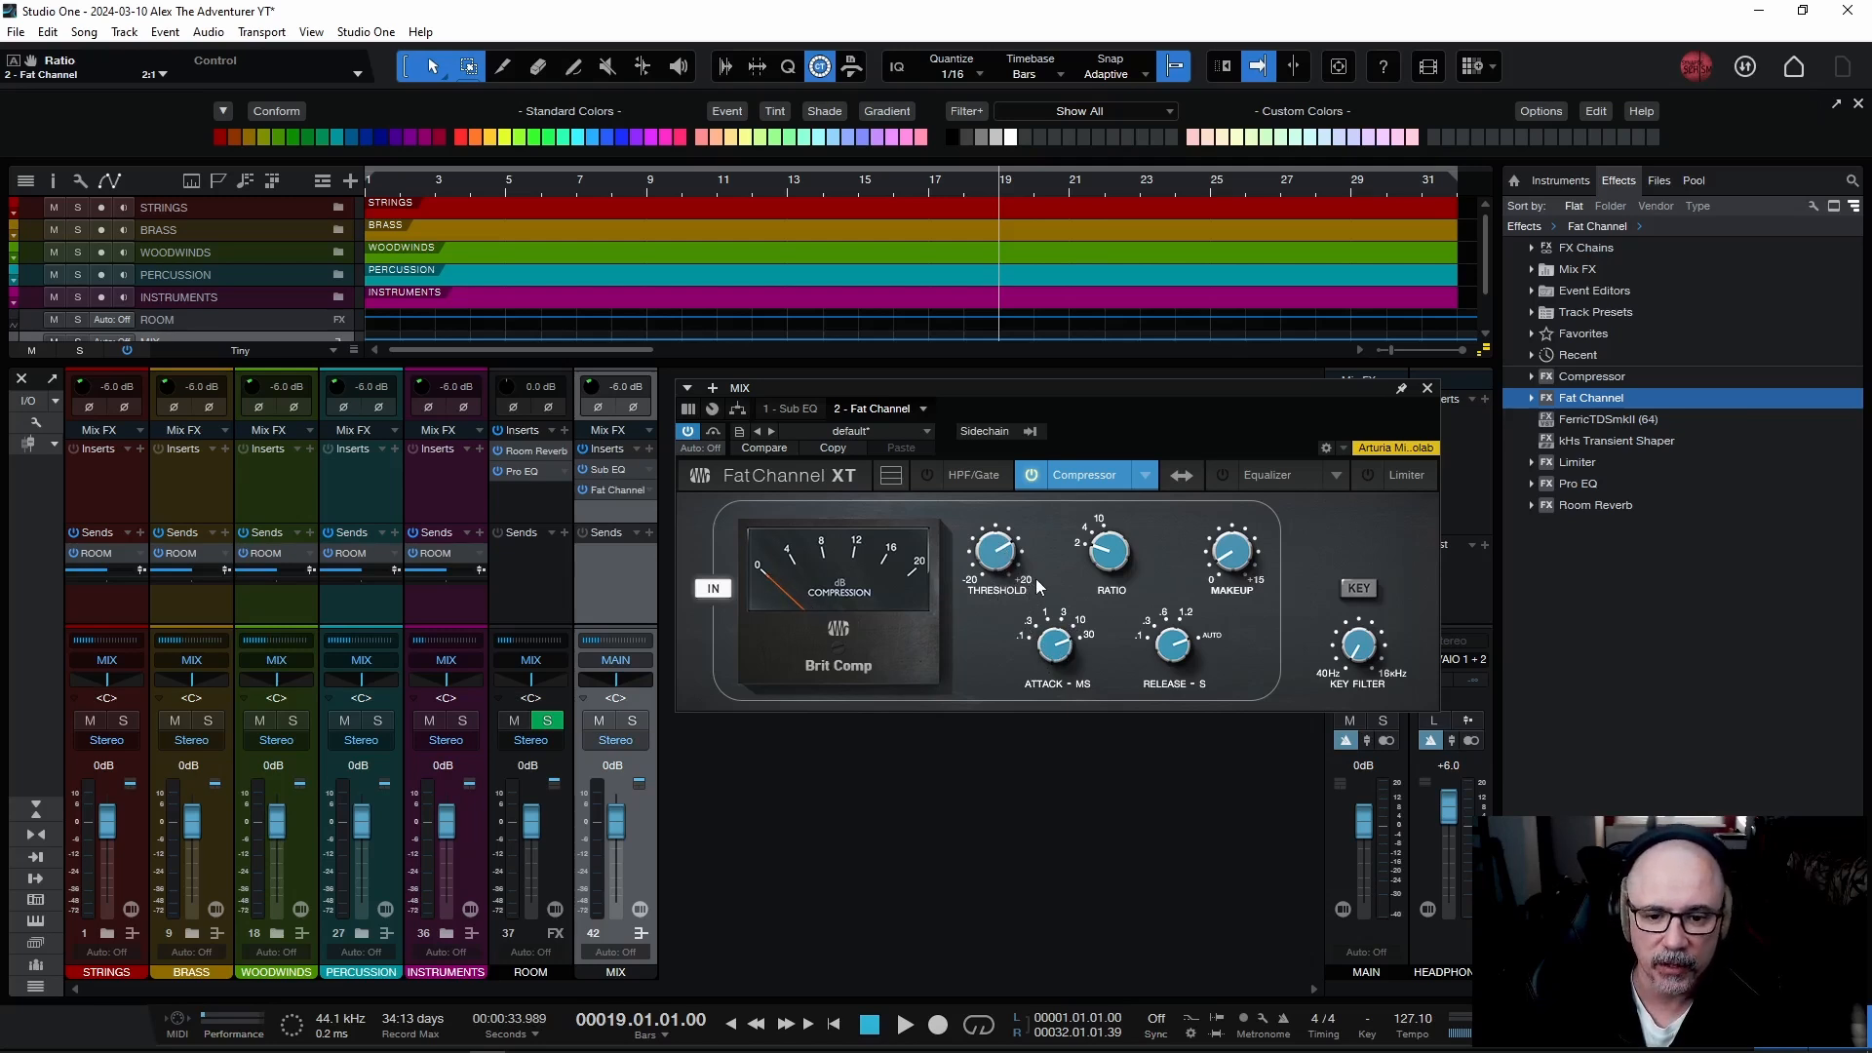
Try a Brit Comp threshold of -5.00 dB while playing the song from bar 19.
{"action": "key", "text": "space"}
{"action": "left_click_drag", "start_coordinate": [1001, 553], "coordinate": [994, 603]}
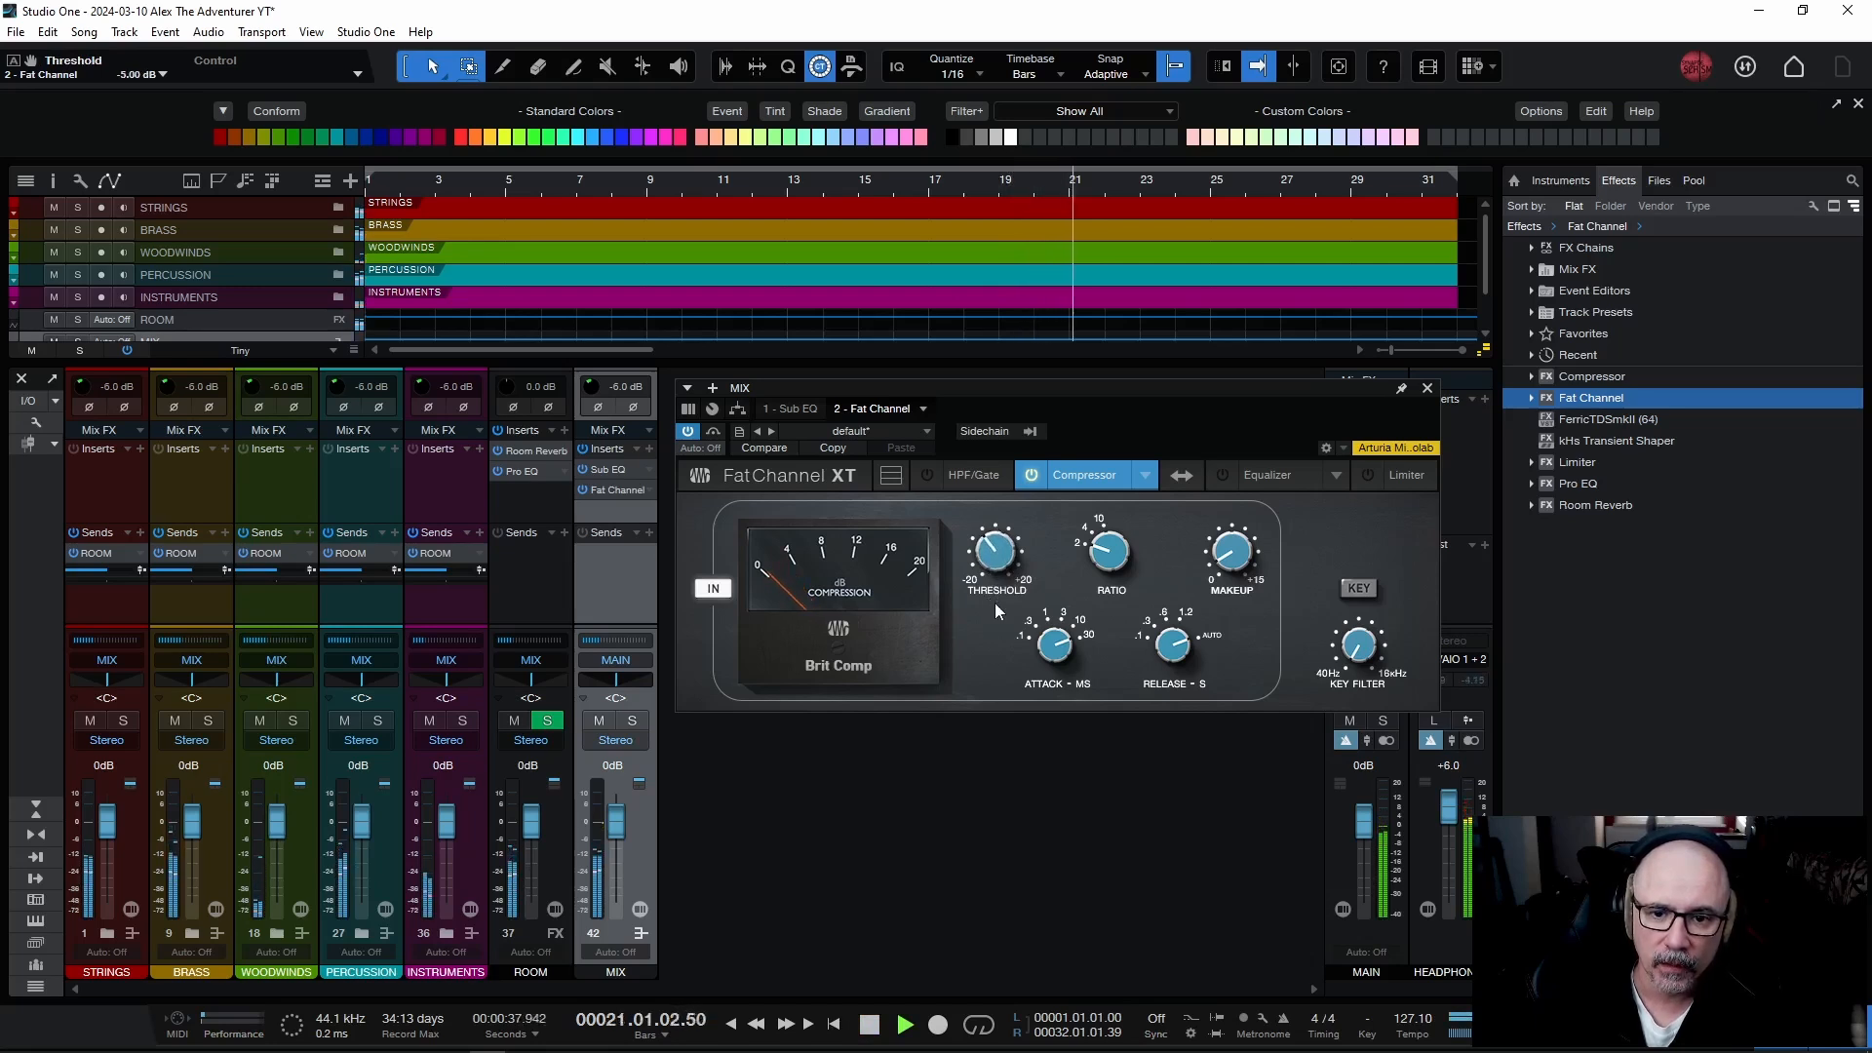
{"action": "key", "text": "space"}
{"action": "key", "text": "space"}
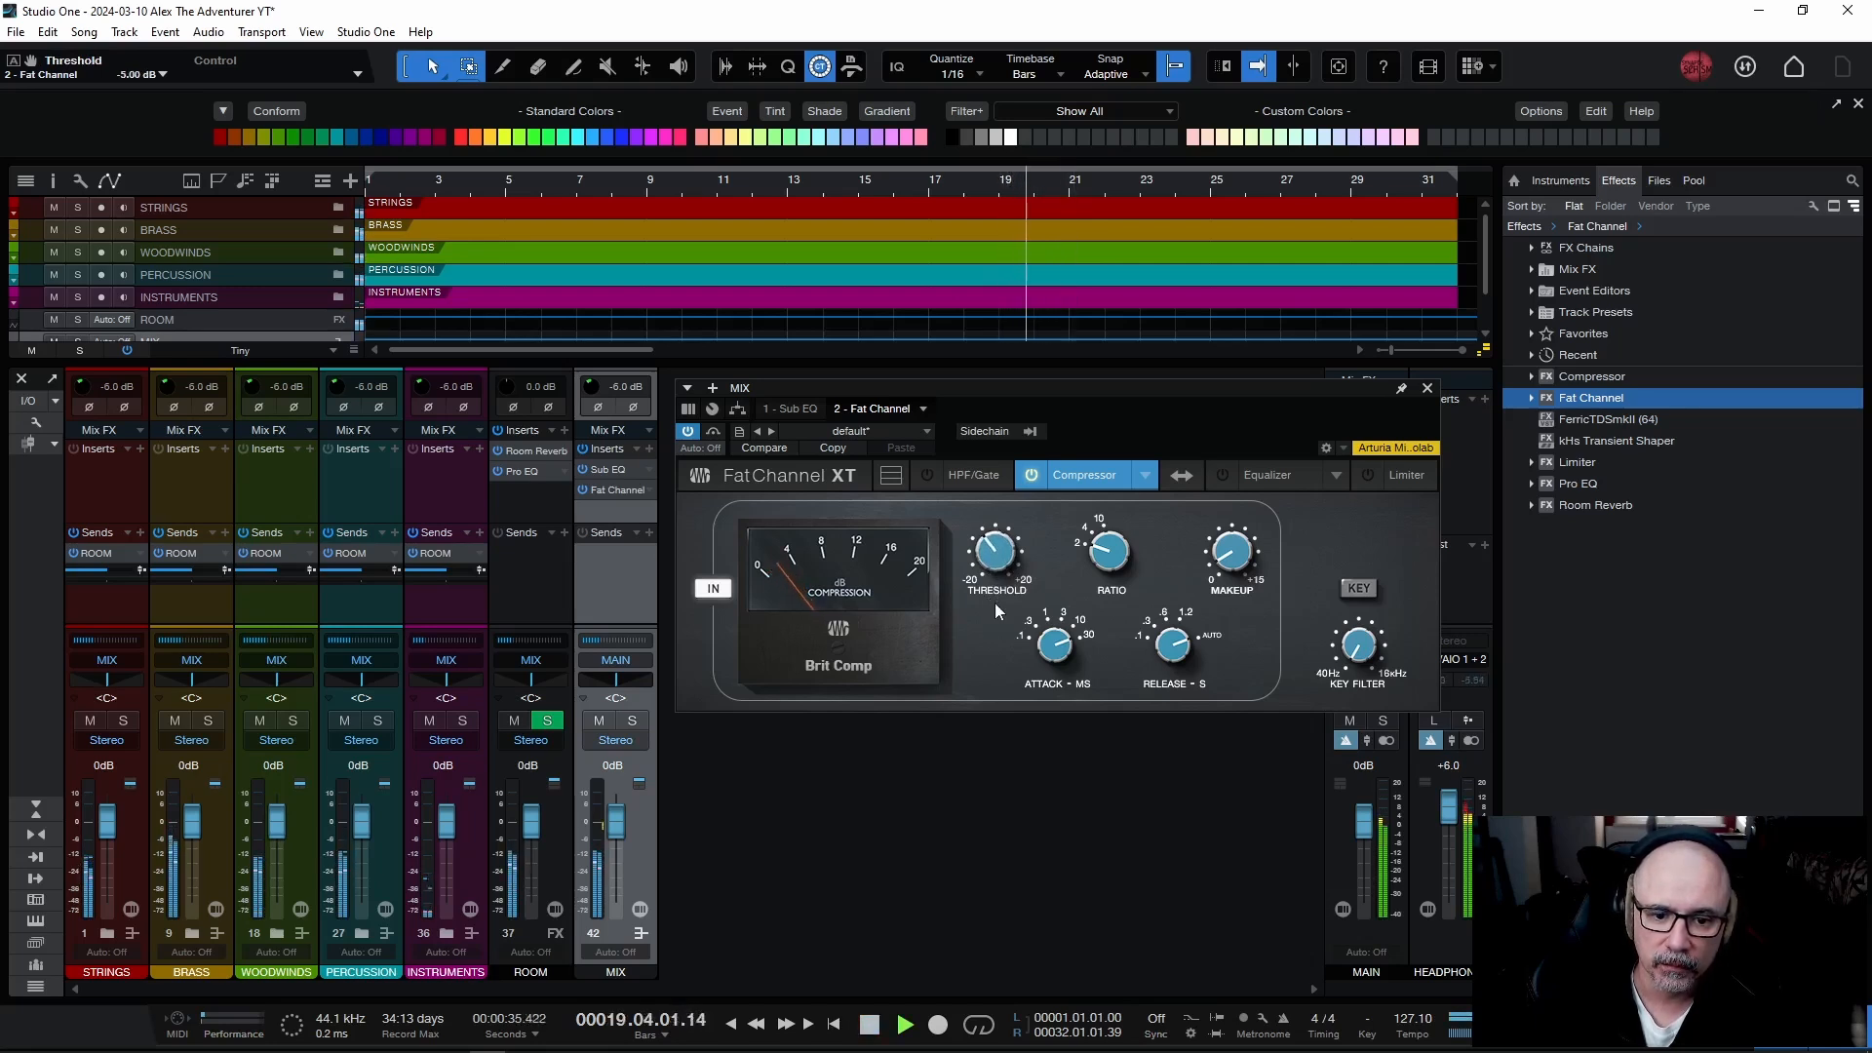
{"action": "key", "text": "space"}
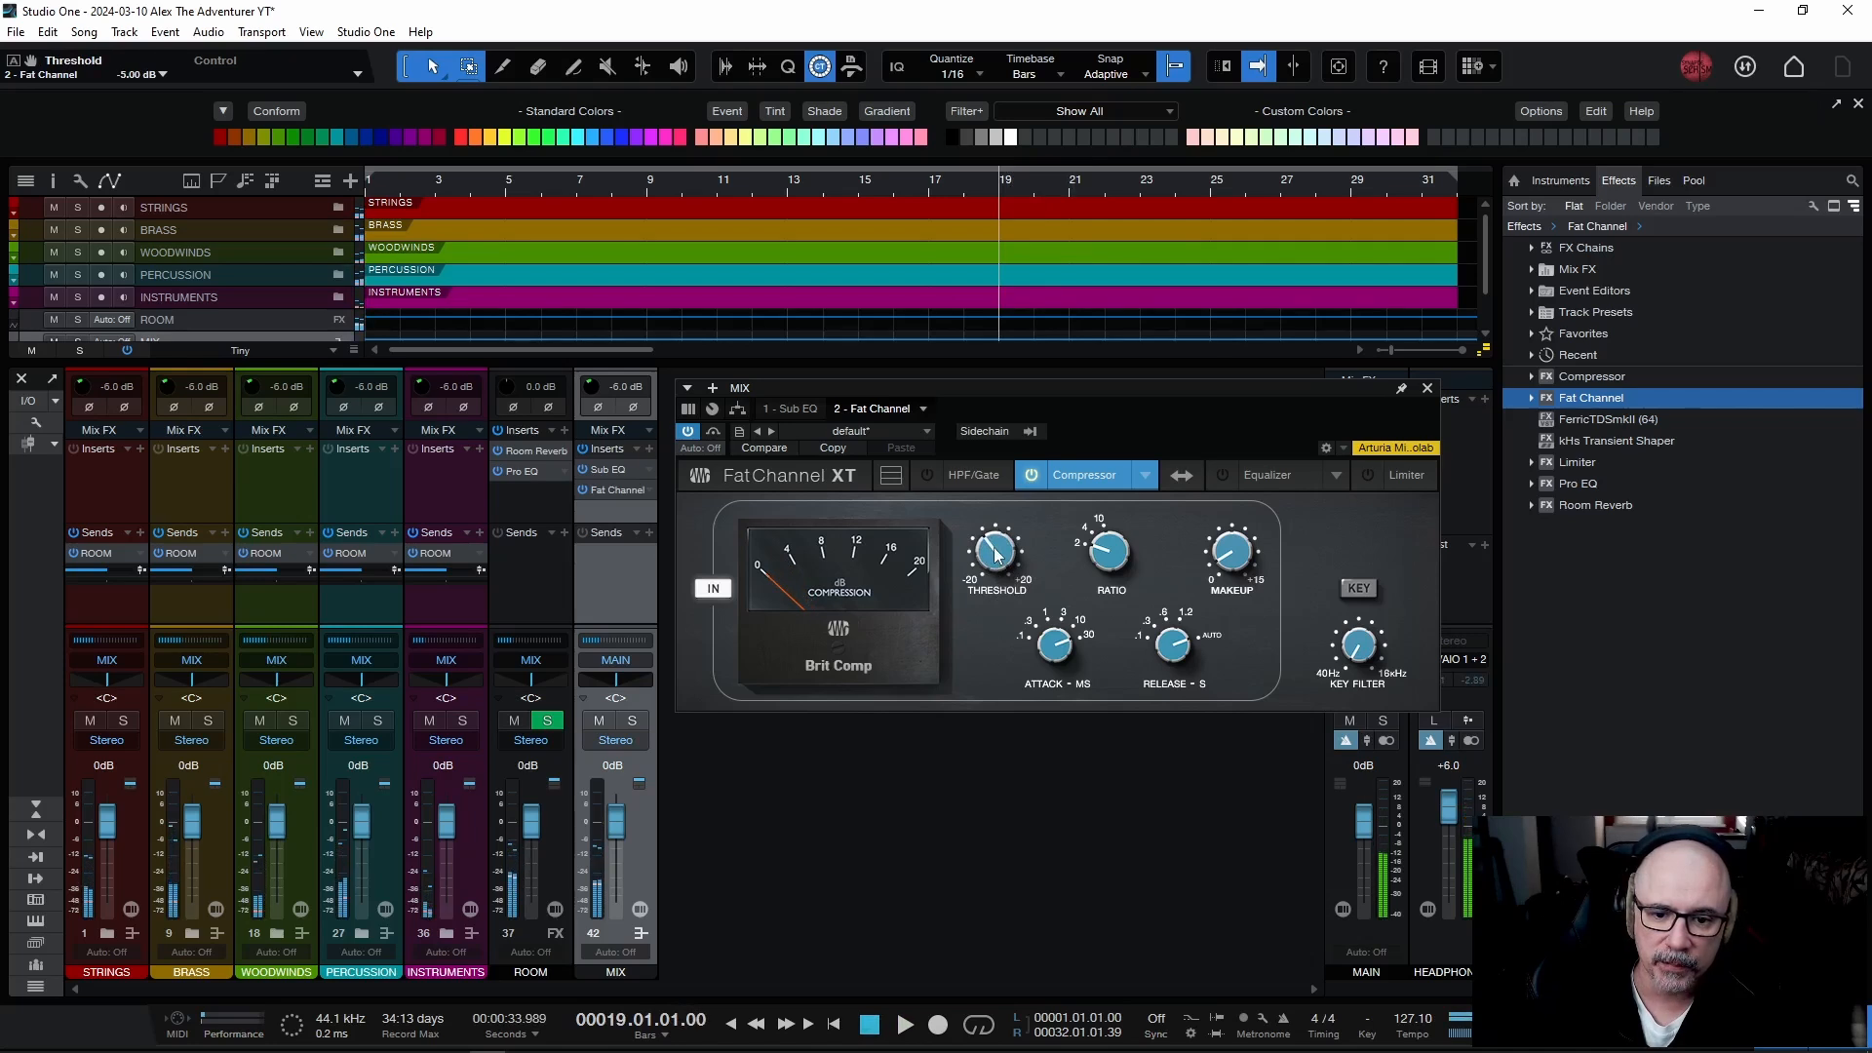
Set the Brit Comp threshold to -2.40 dB and compare the song from bar 19 with Fat Channel bypassed and active.
{"action": "left_click_drag", "start_coordinate": [994, 556], "coordinate": [996, 542]}
{"action": "key", "text": "space"}
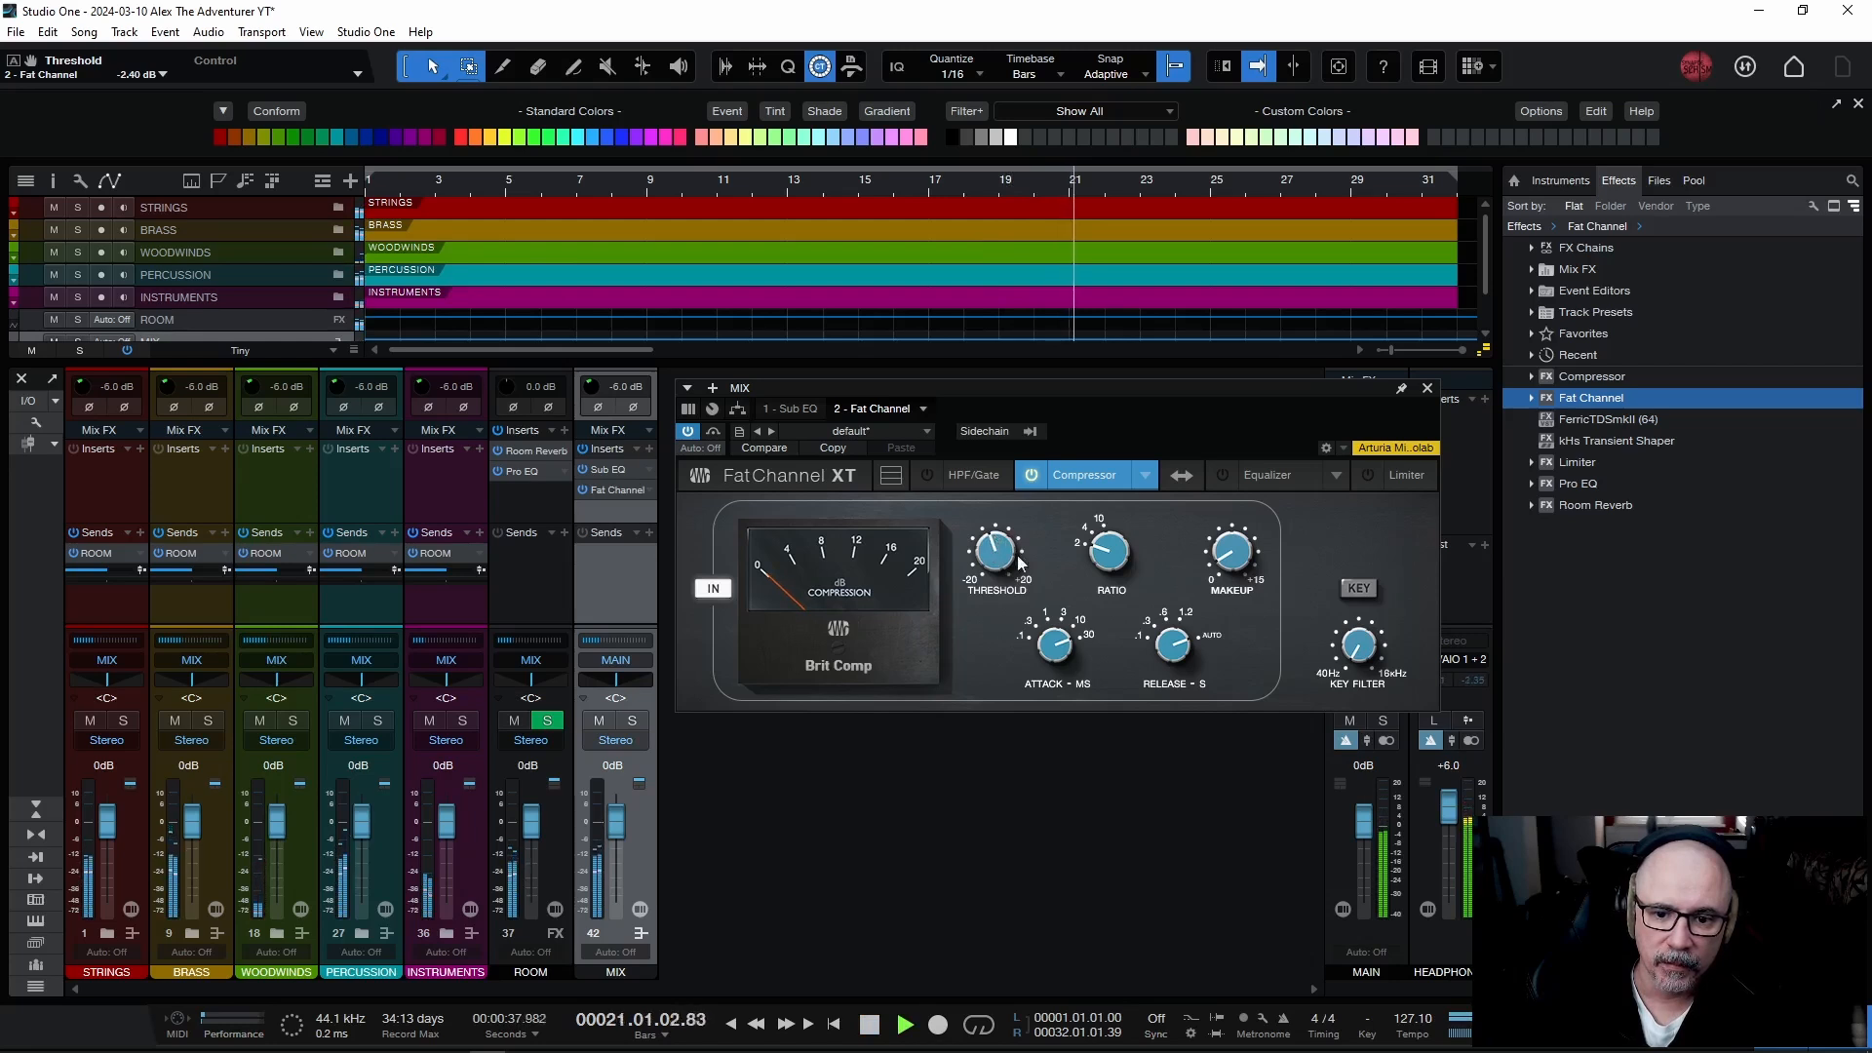
{"action": "left_click", "coordinate": [714, 432]}
{"action": "left_click", "coordinate": [715, 433]}
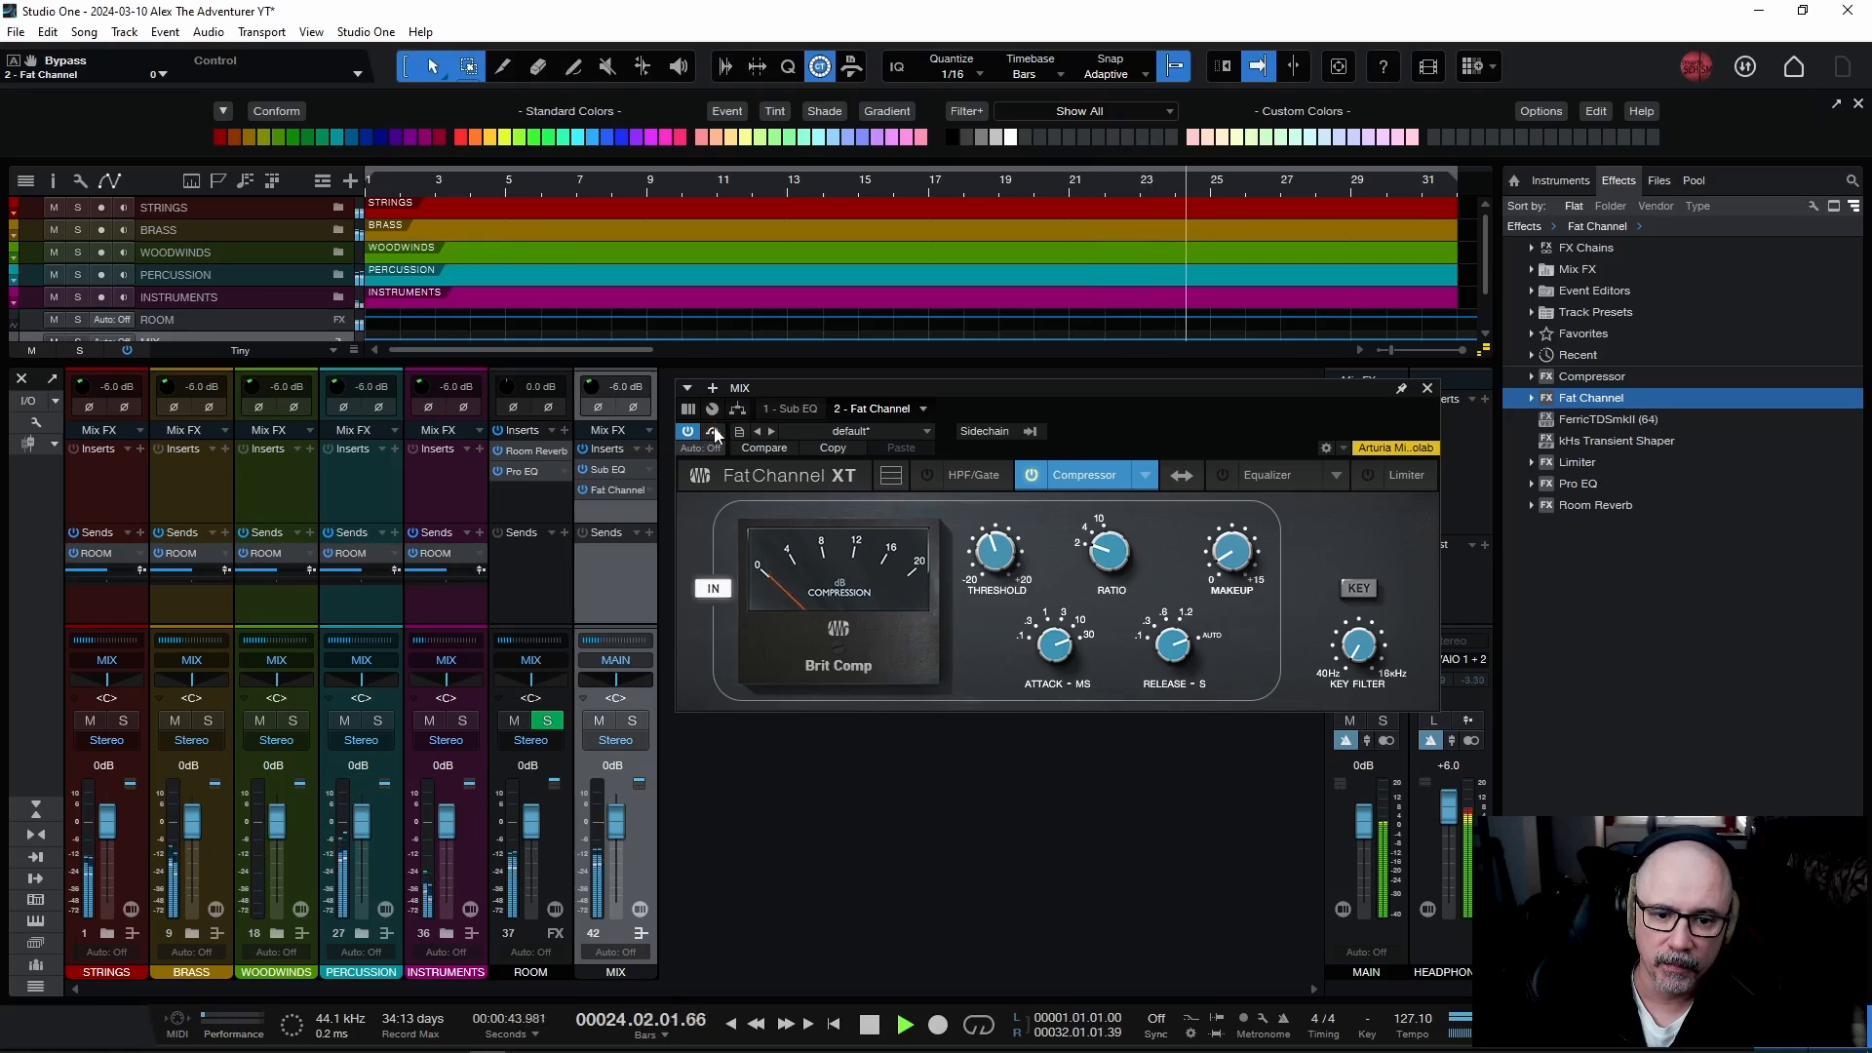
{"action": "key", "text": "space"}
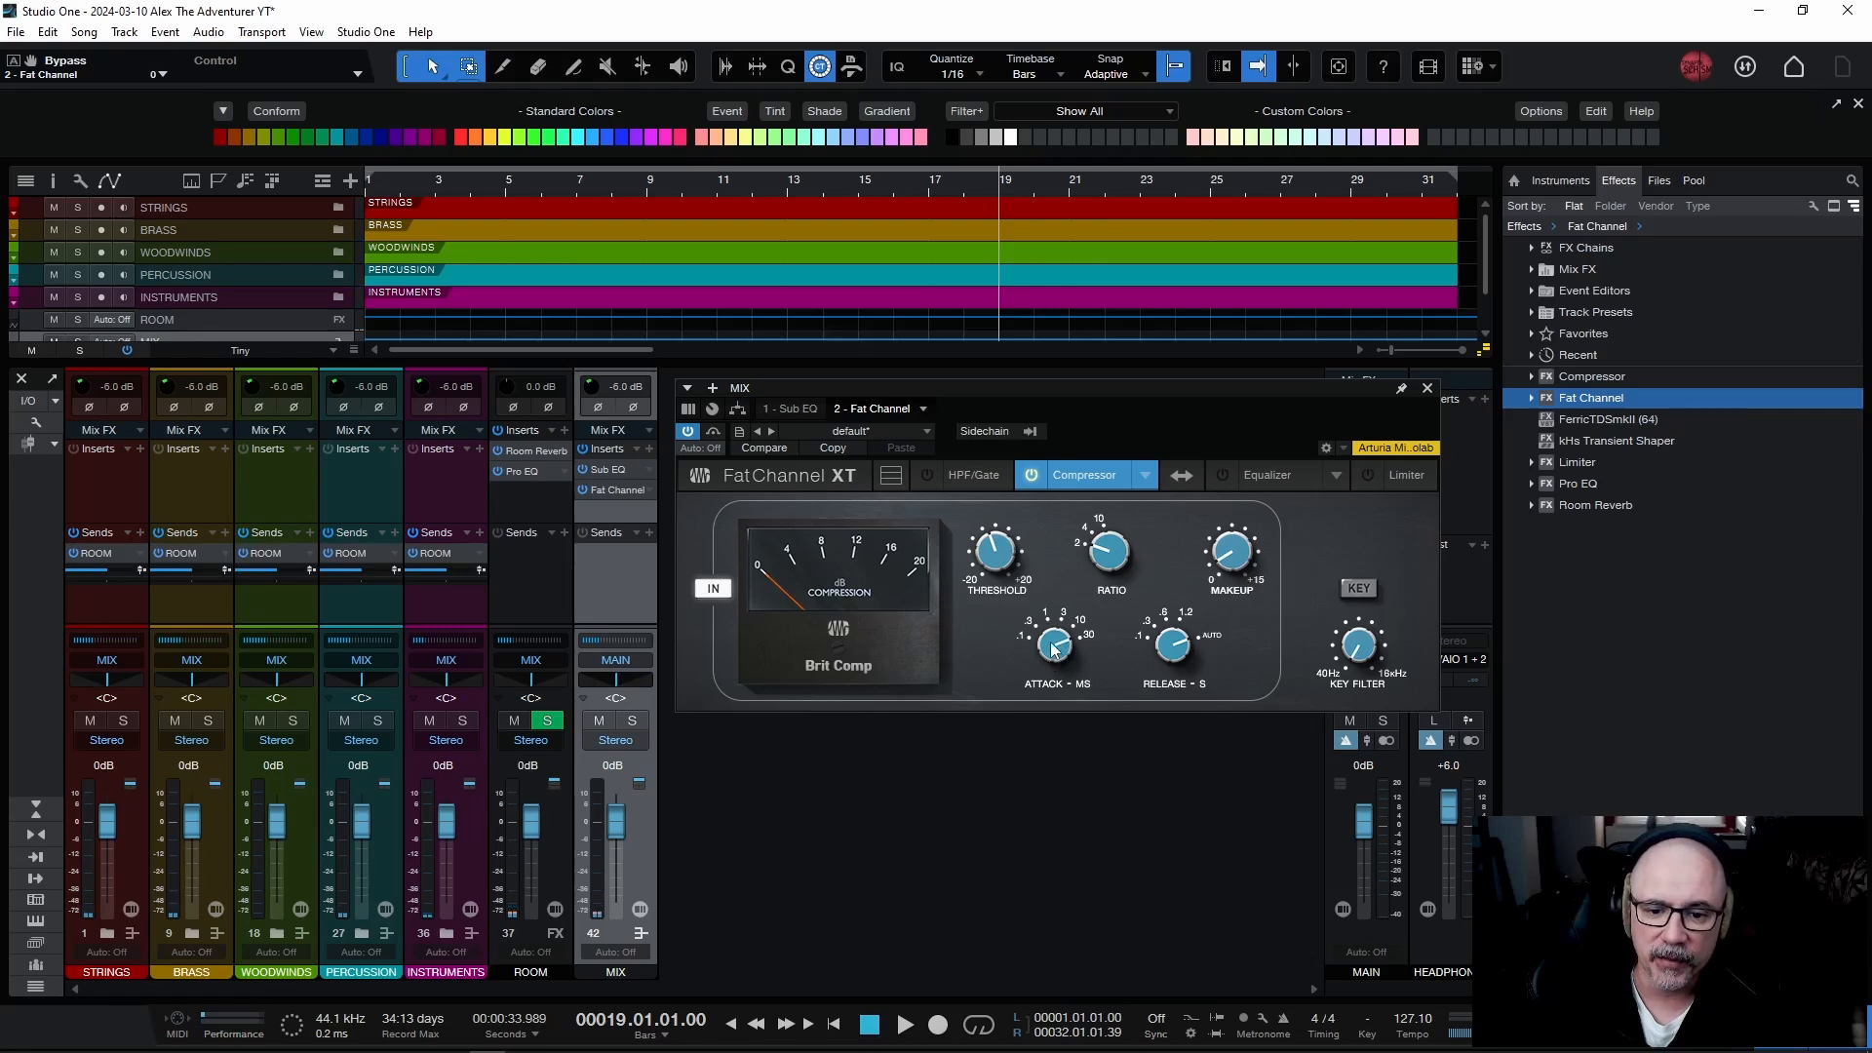
Compare Brit Comp attack times of 30 ms and 0.1 ms by playing the song from bar 19.
{"action": "mouse_move", "coordinate": [1051, 636]}
{"action": "left_mouse_down"}
{"action": "mouse_move", "coordinate": [1067, 733]}
{"action": "mouse_move", "coordinate": [1070, 623]}
{"action": "left_mouse_up"}
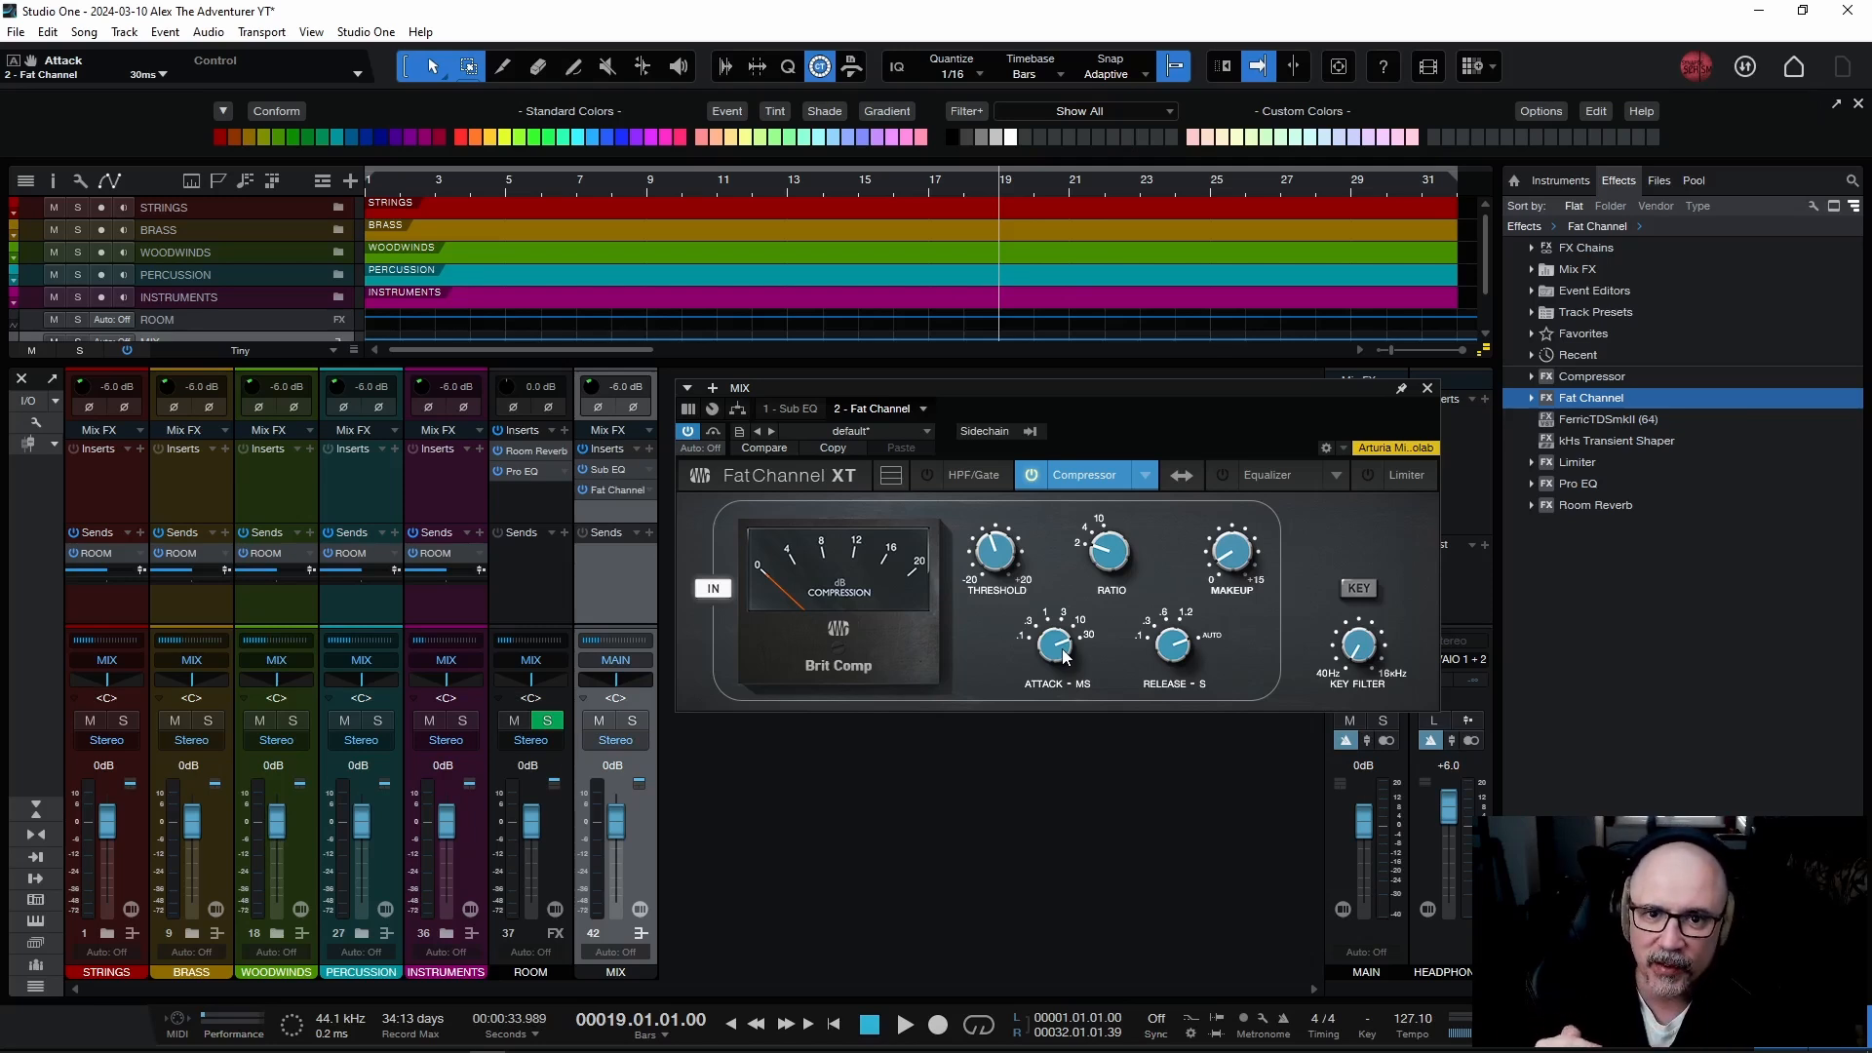
{"action": "key", "text": "space"}
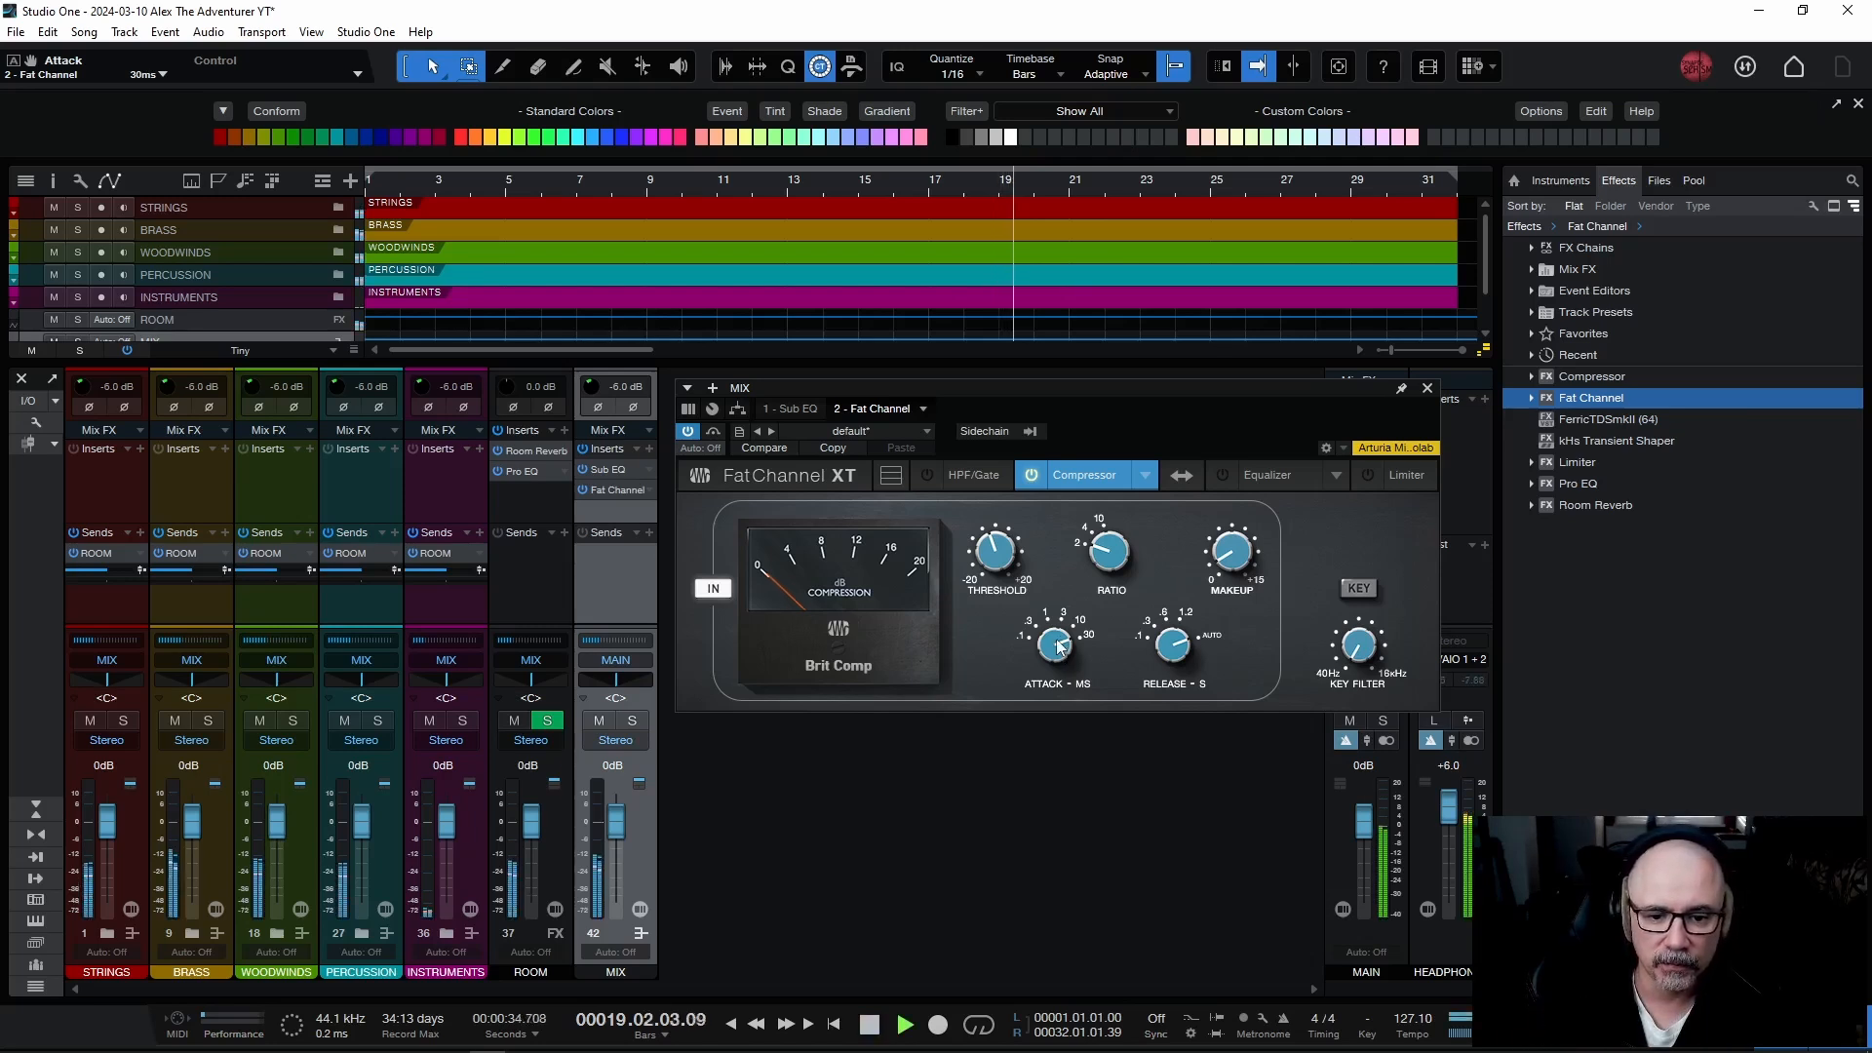
{"action": "key", "text": "space"}
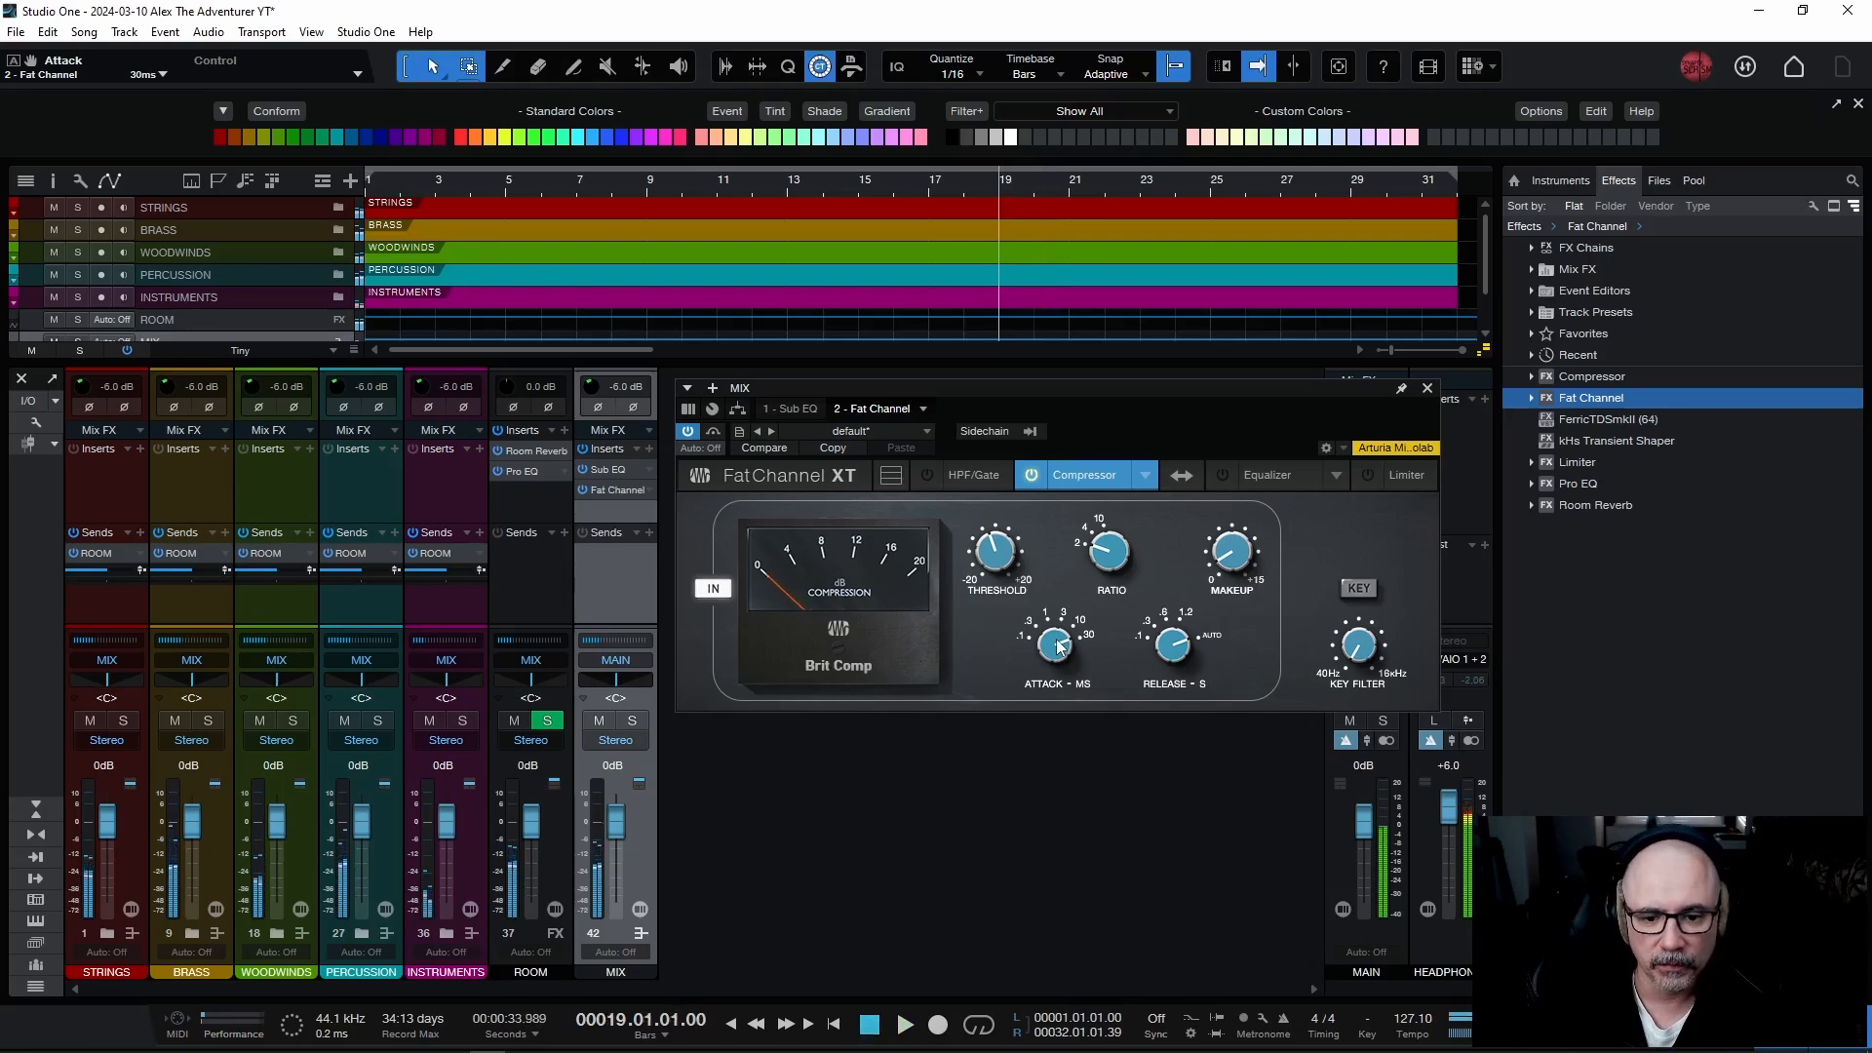
{"action": "left_click_drag", "start_coordinate": [1060, 645], "coordinate": [1094, 979]}
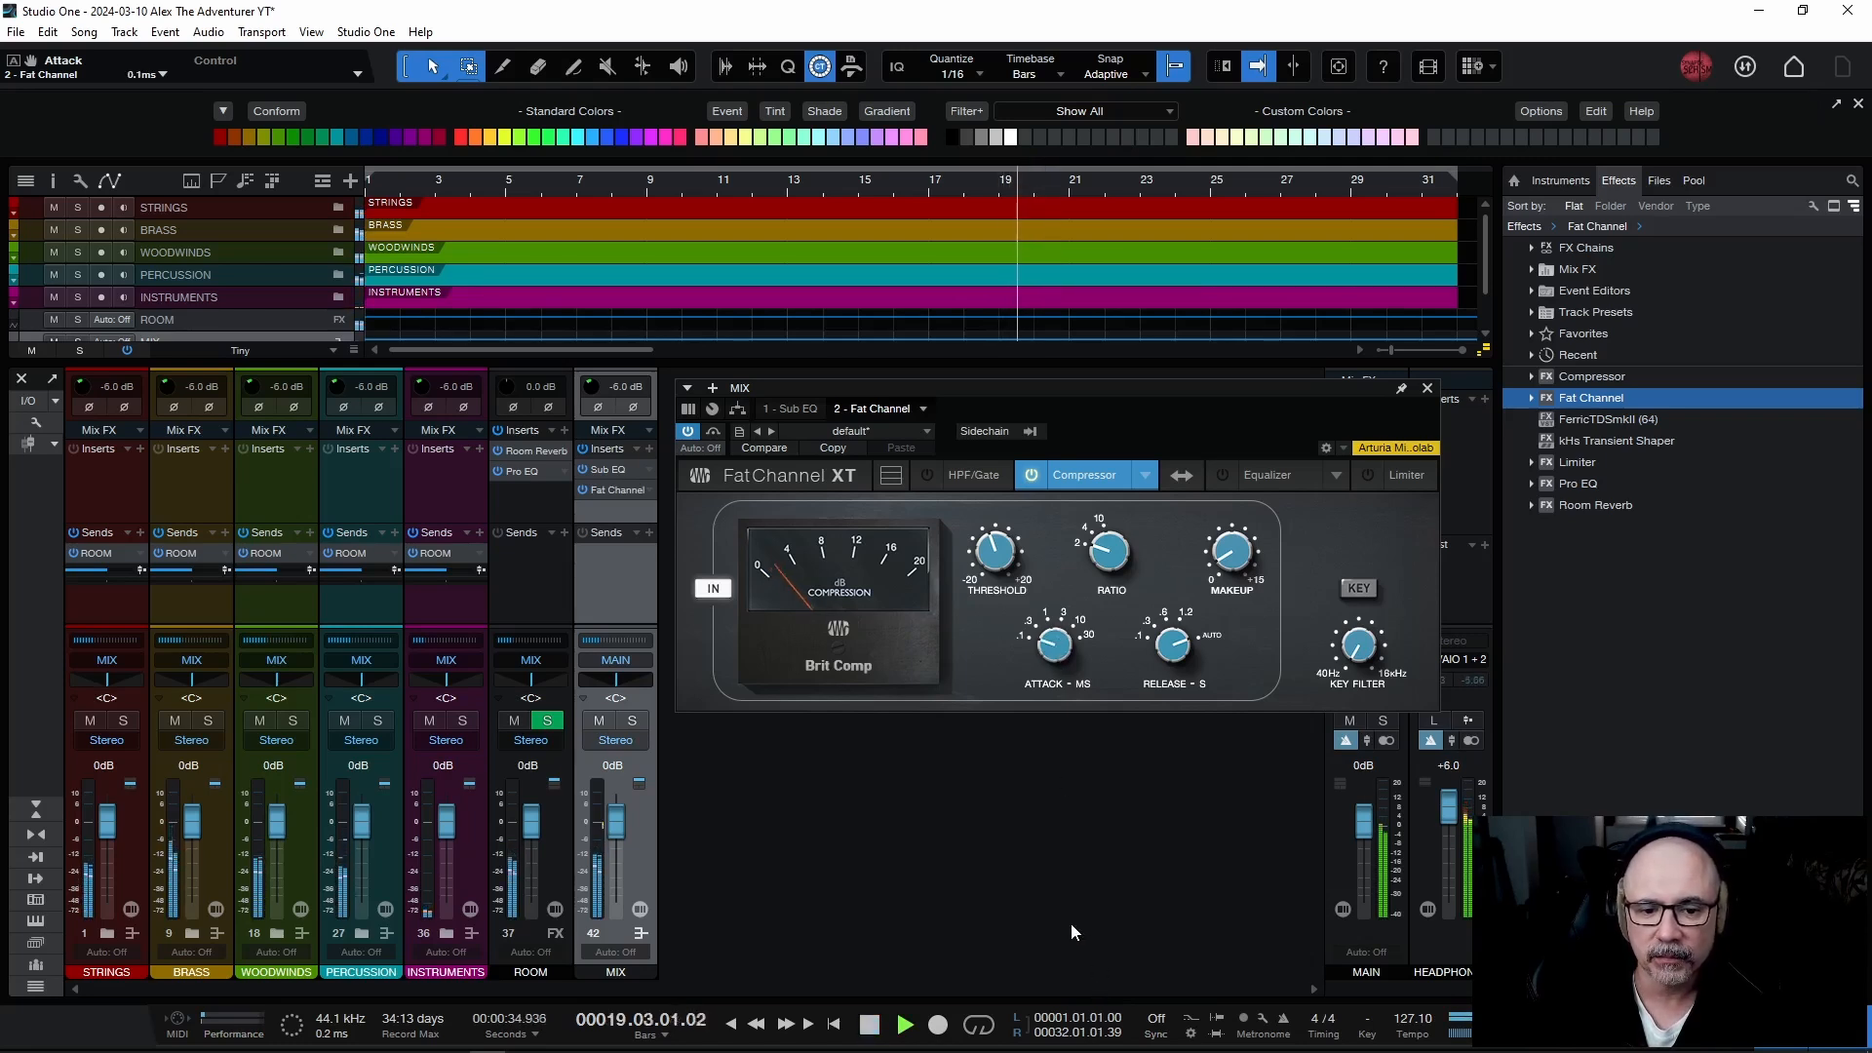
{"action": "key", "text": "space"}
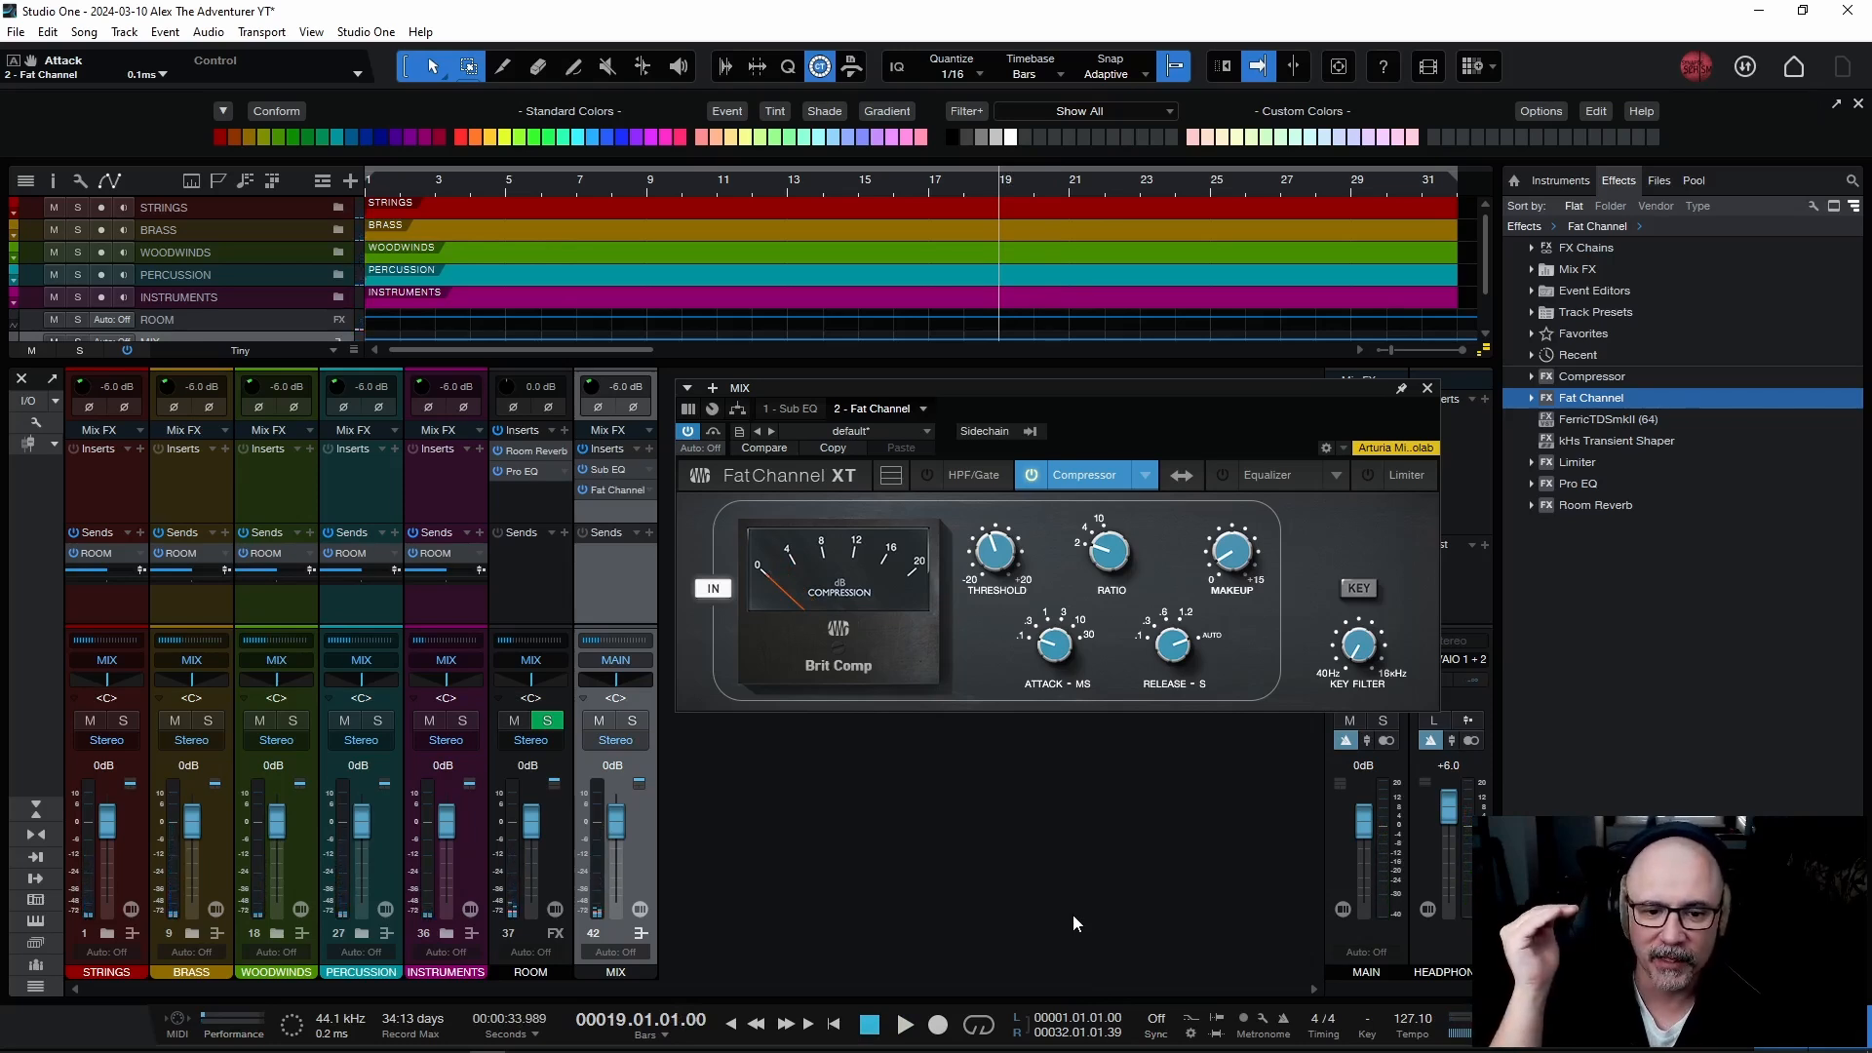
{"action": "key", "text": "space"}
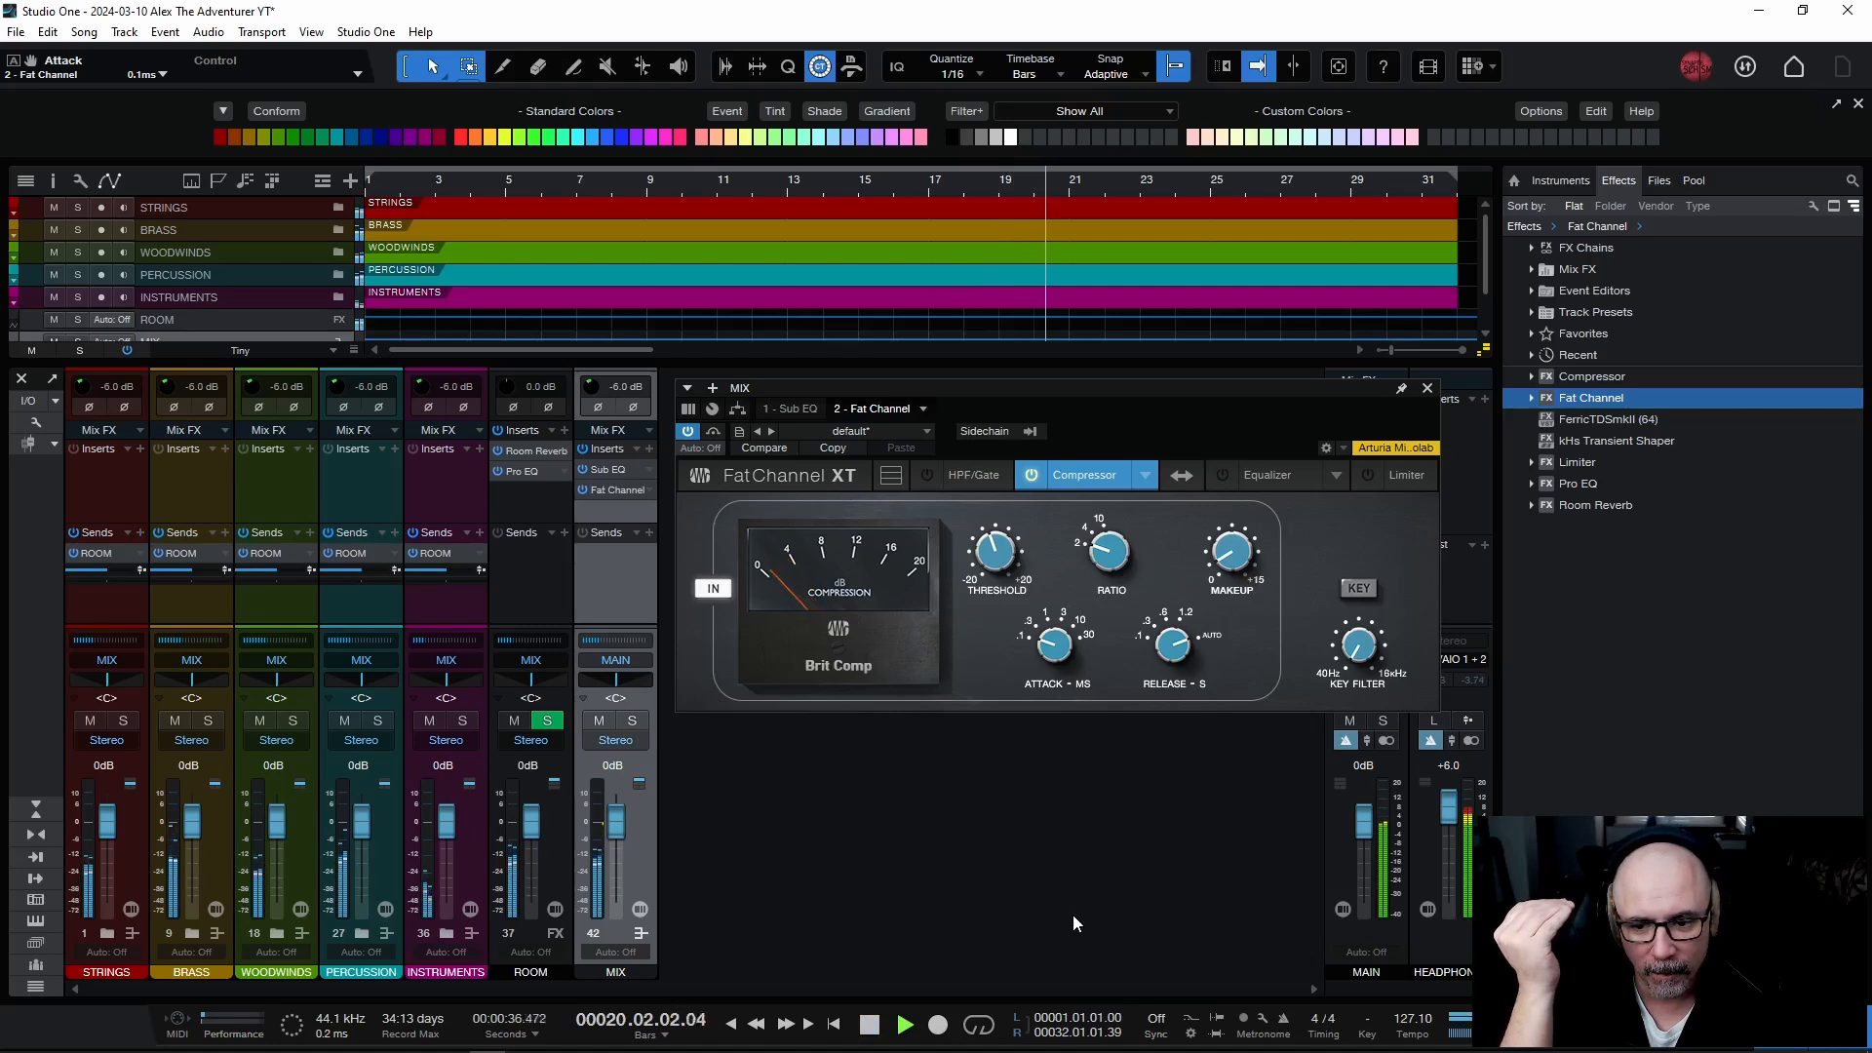
{"action": "key", "text": "space"}
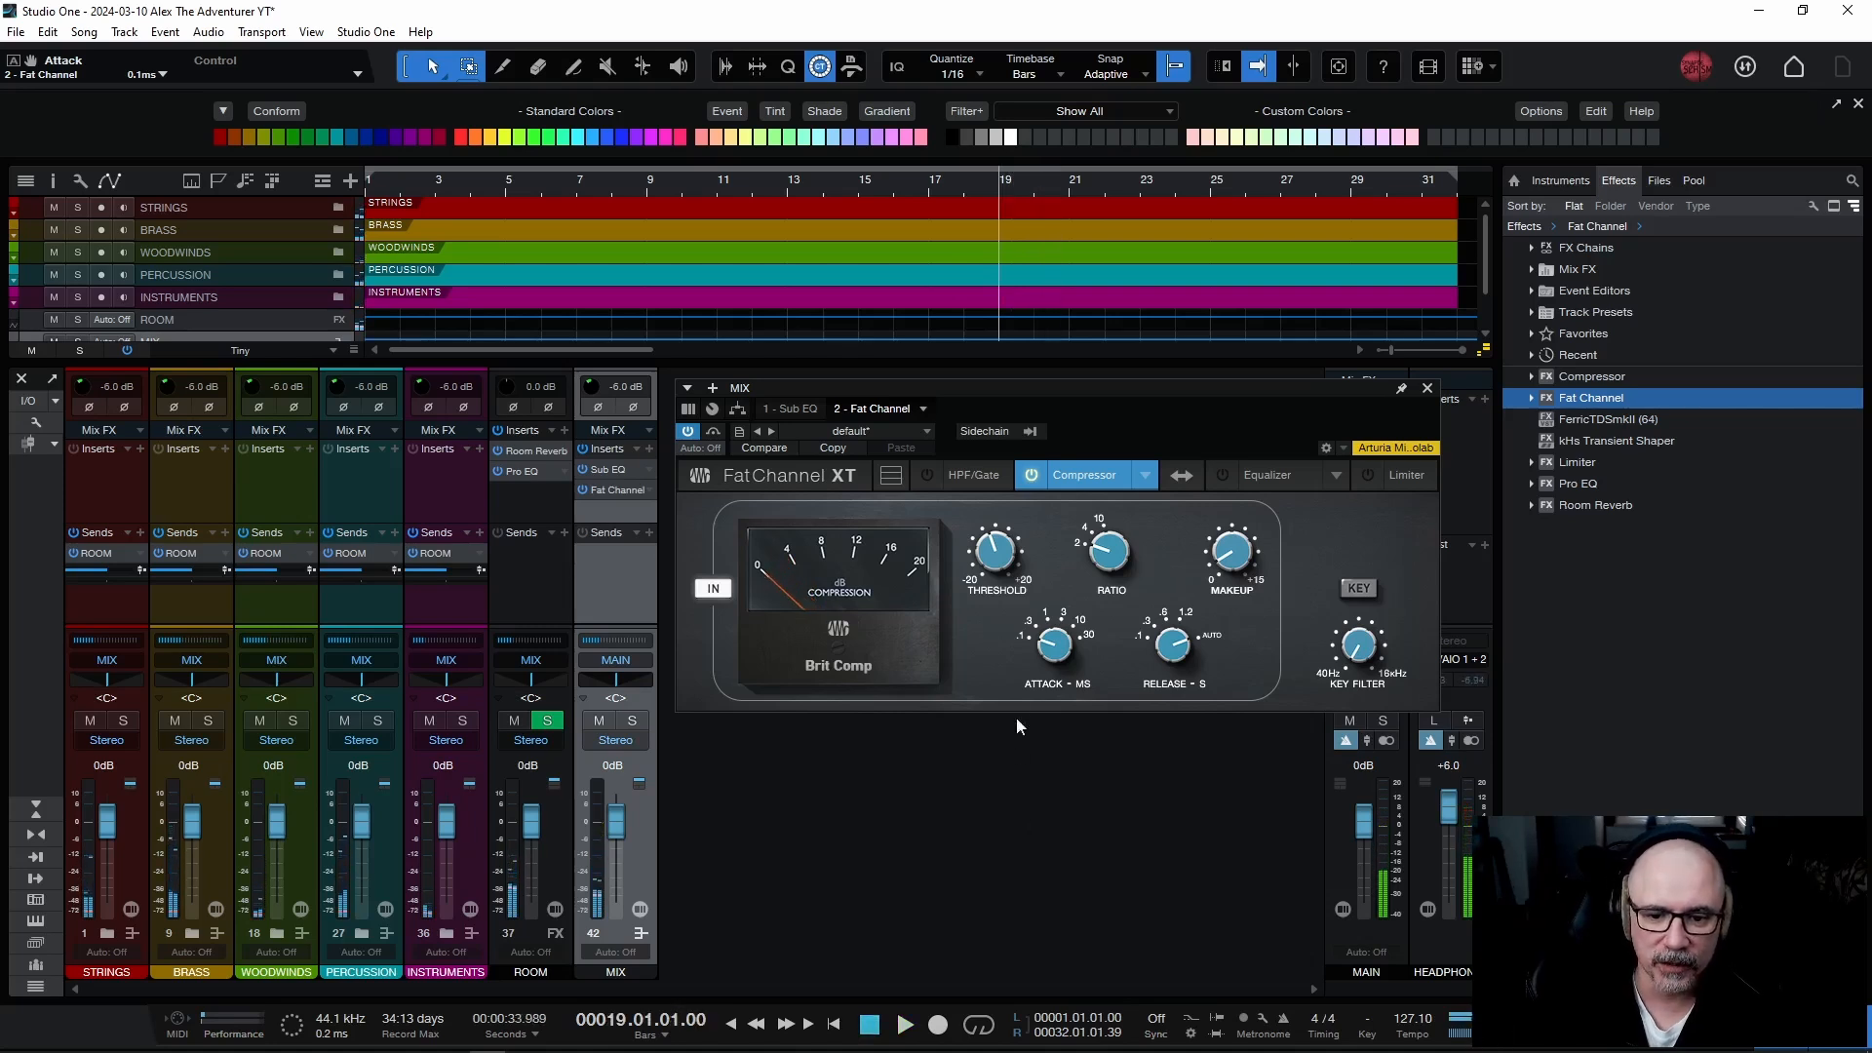
Set the Brit Comp attack back to 30 ms and listen to the song again from bar 19.
{"action": "left_click_drag", "start_coordinate": [1055, 643], "coordinate": [1058, 527]}
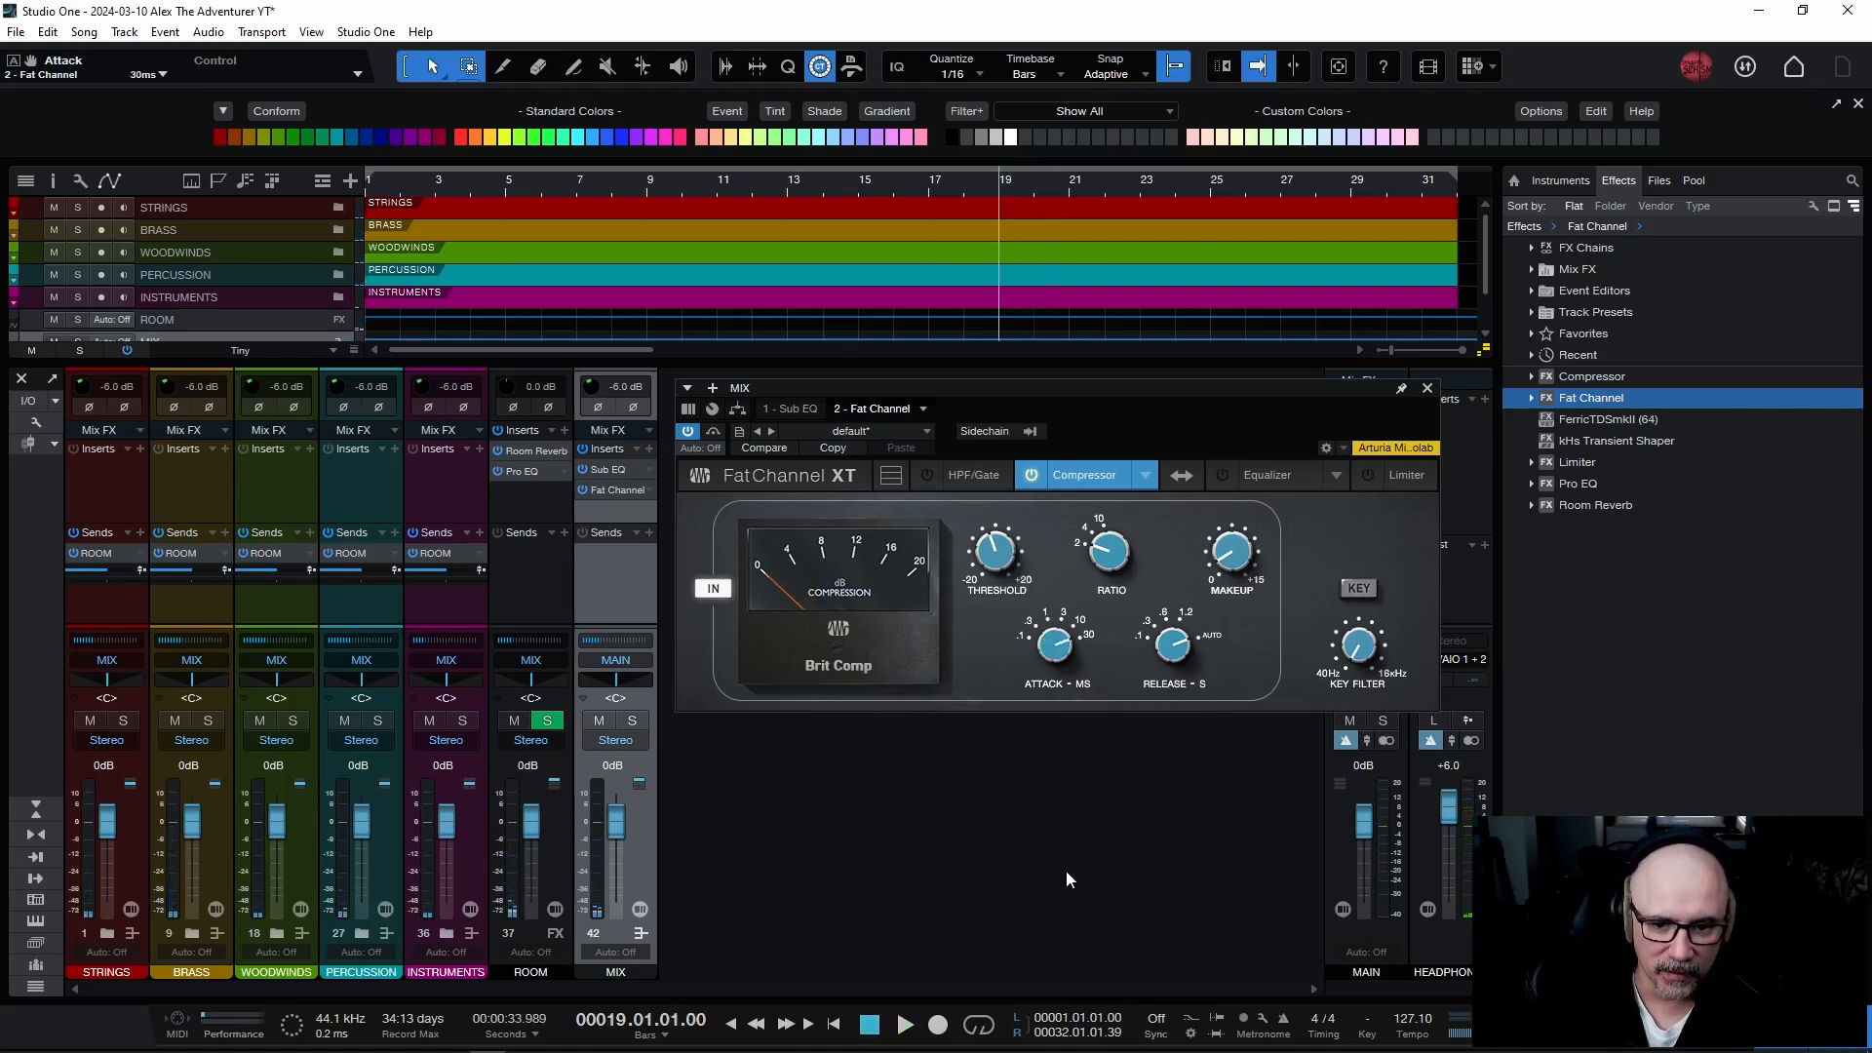
{"action": "key", "text": "space"}
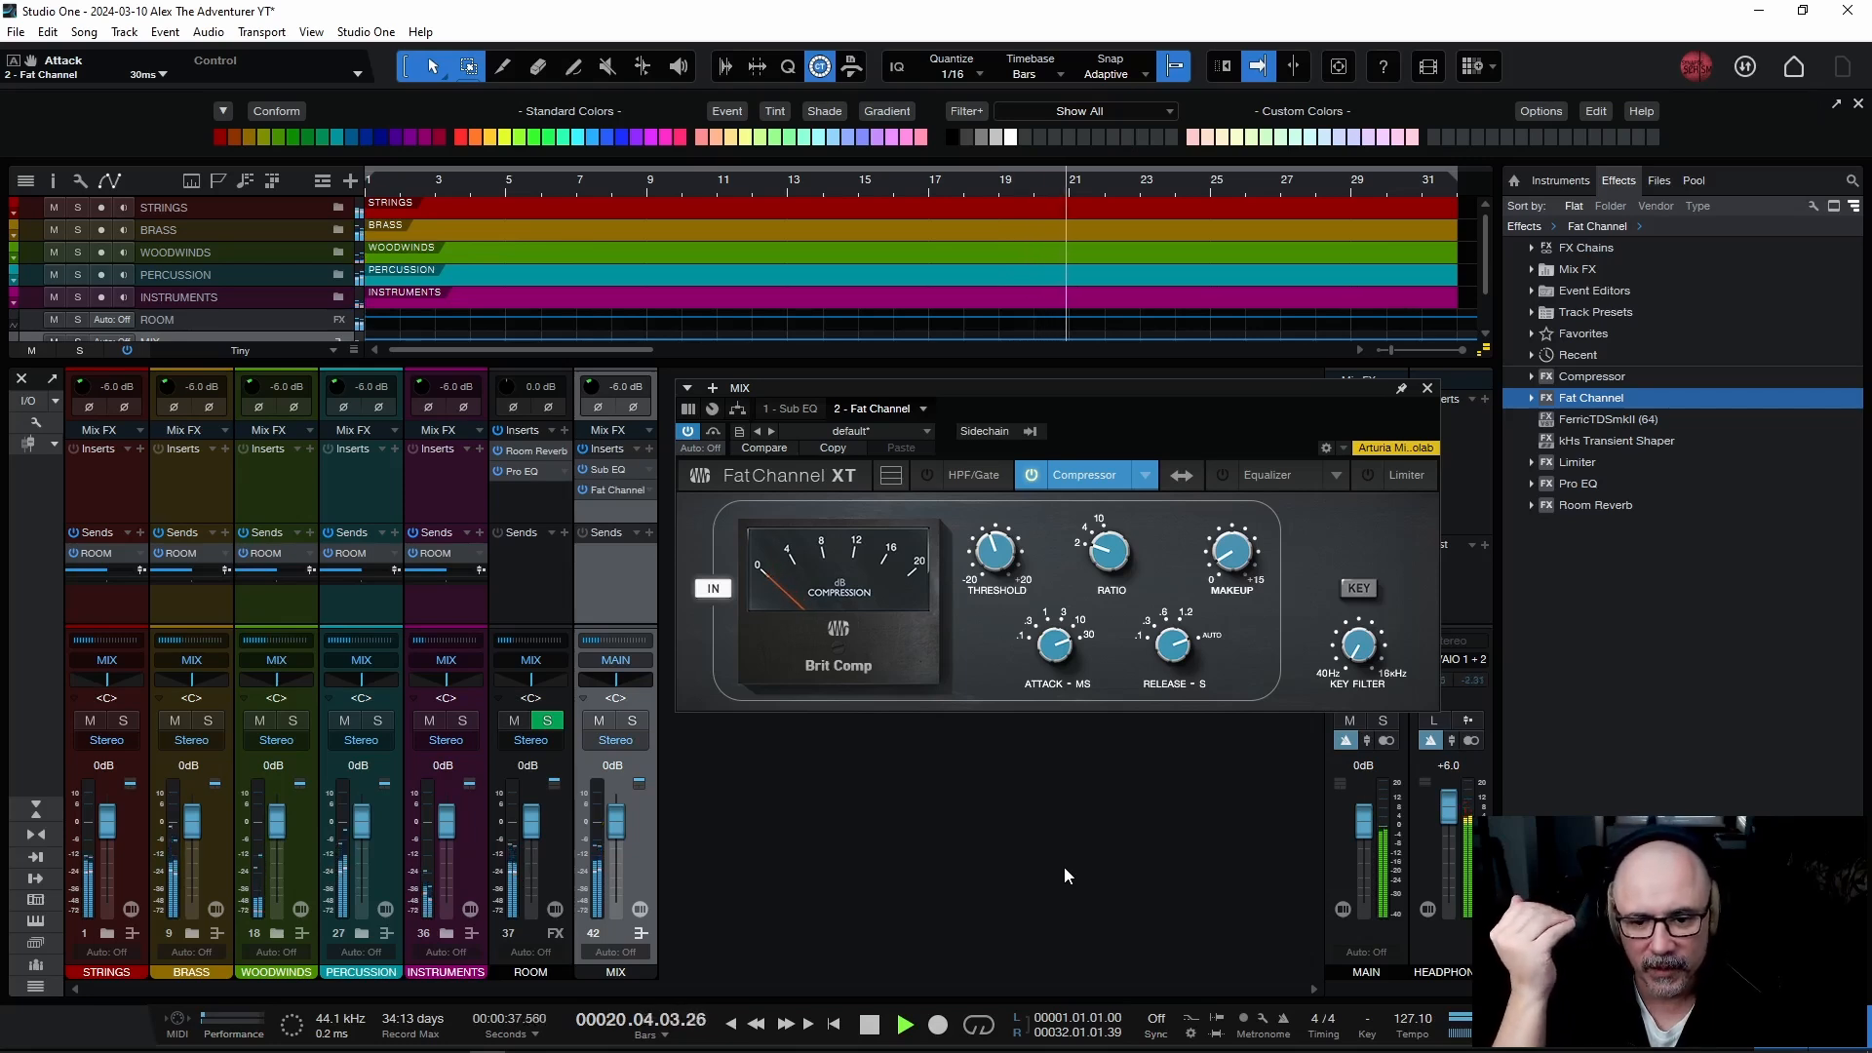
{"action": "key", "text": "space"}
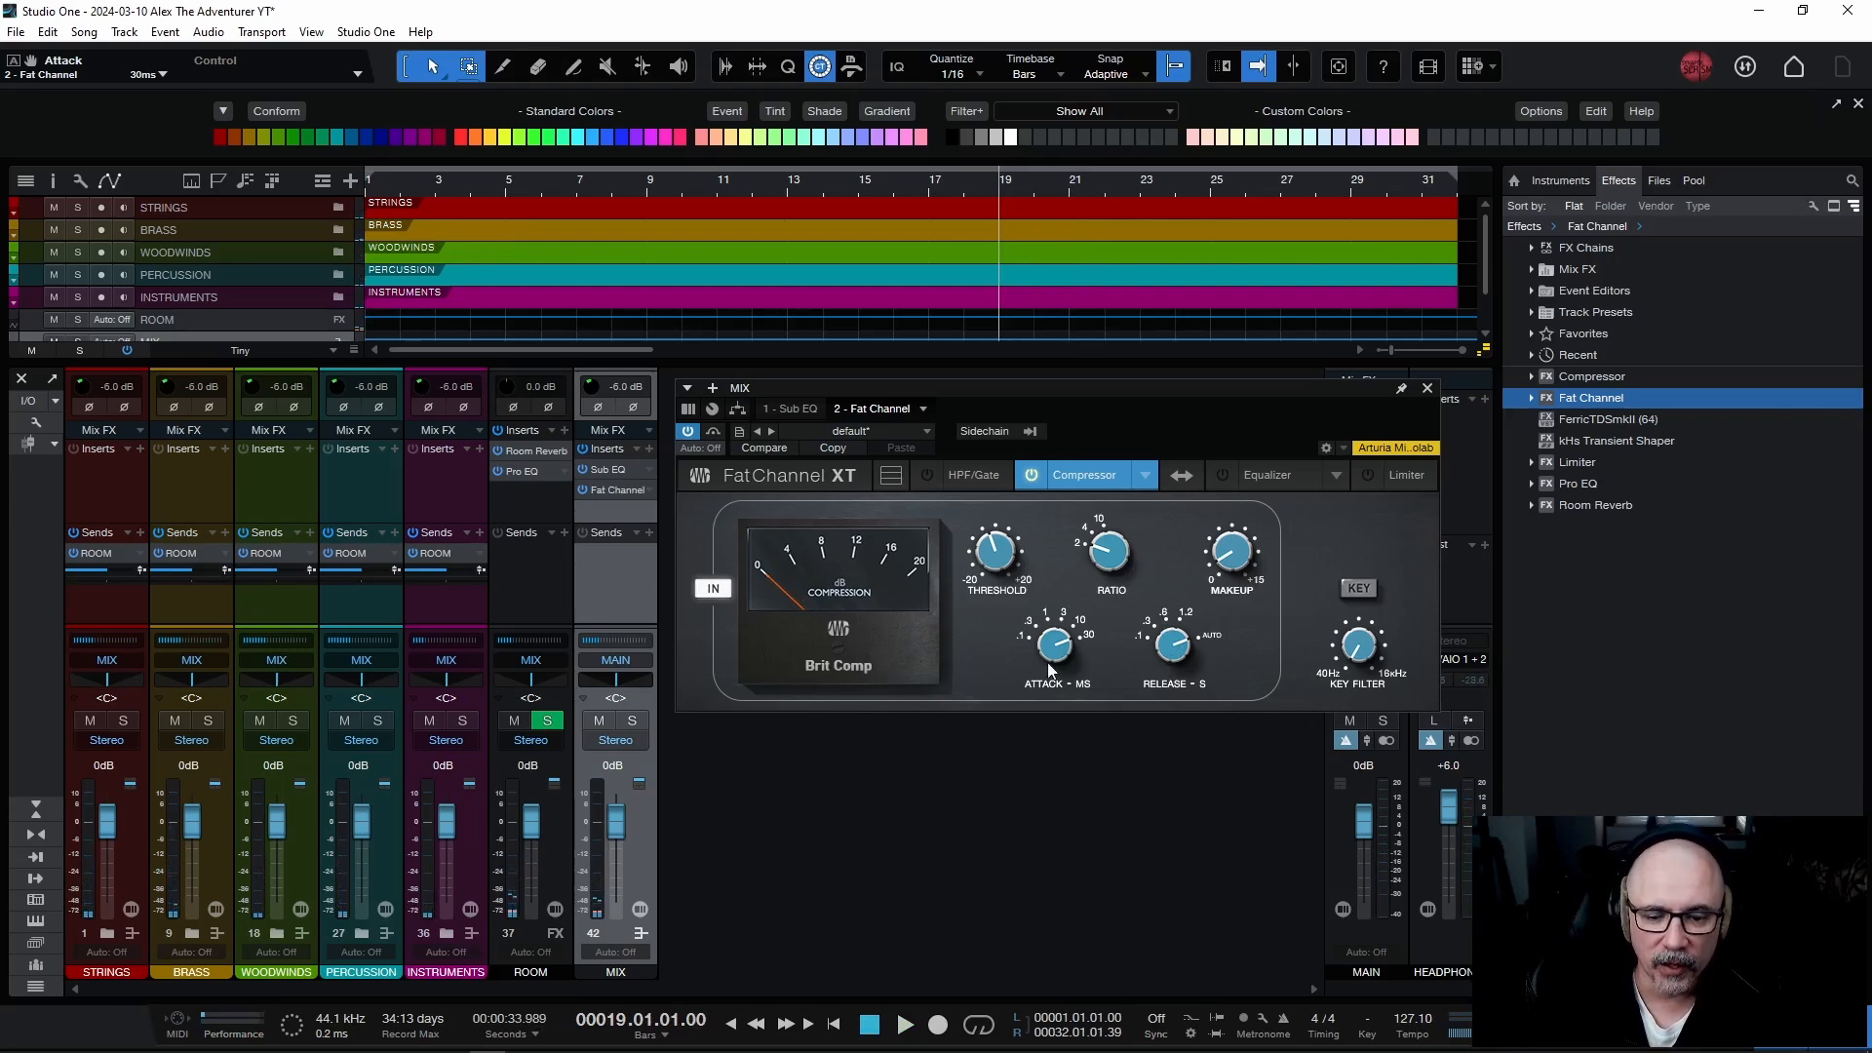
{"action": "key", "text": "space"}
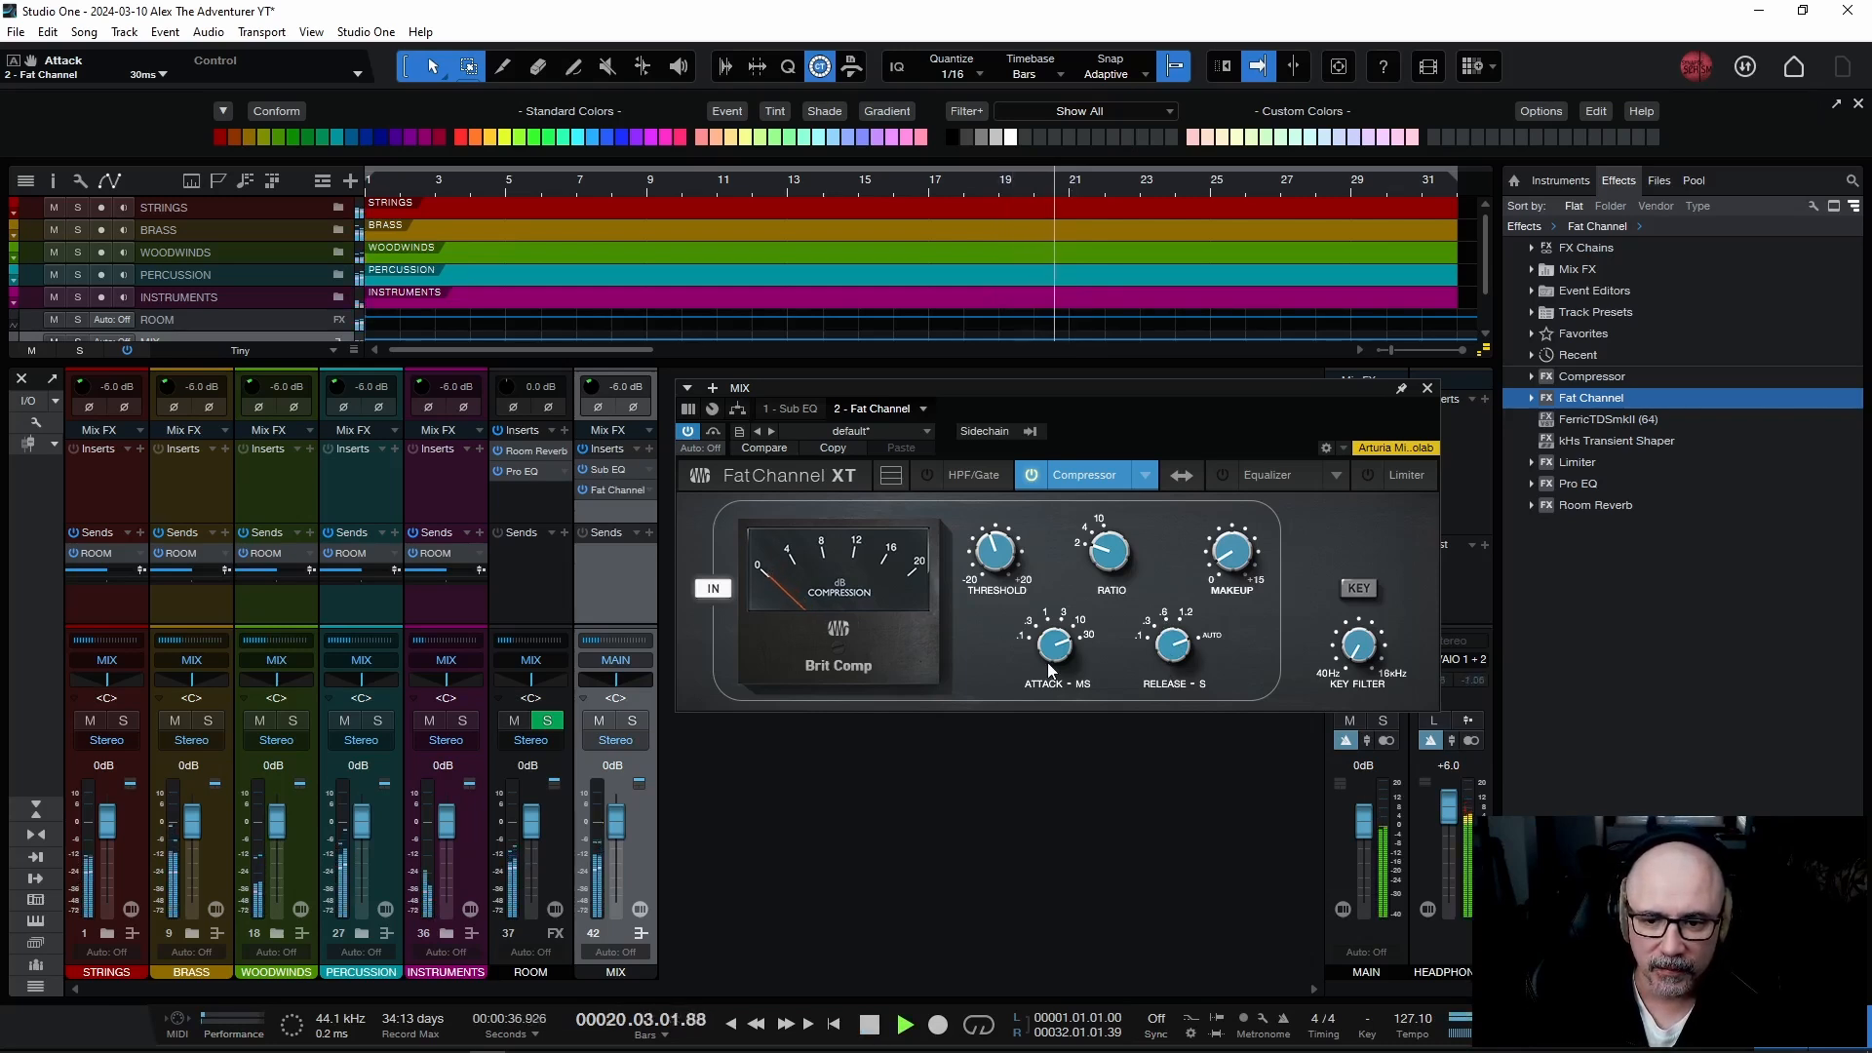
{"action": "key", "text": "space"}
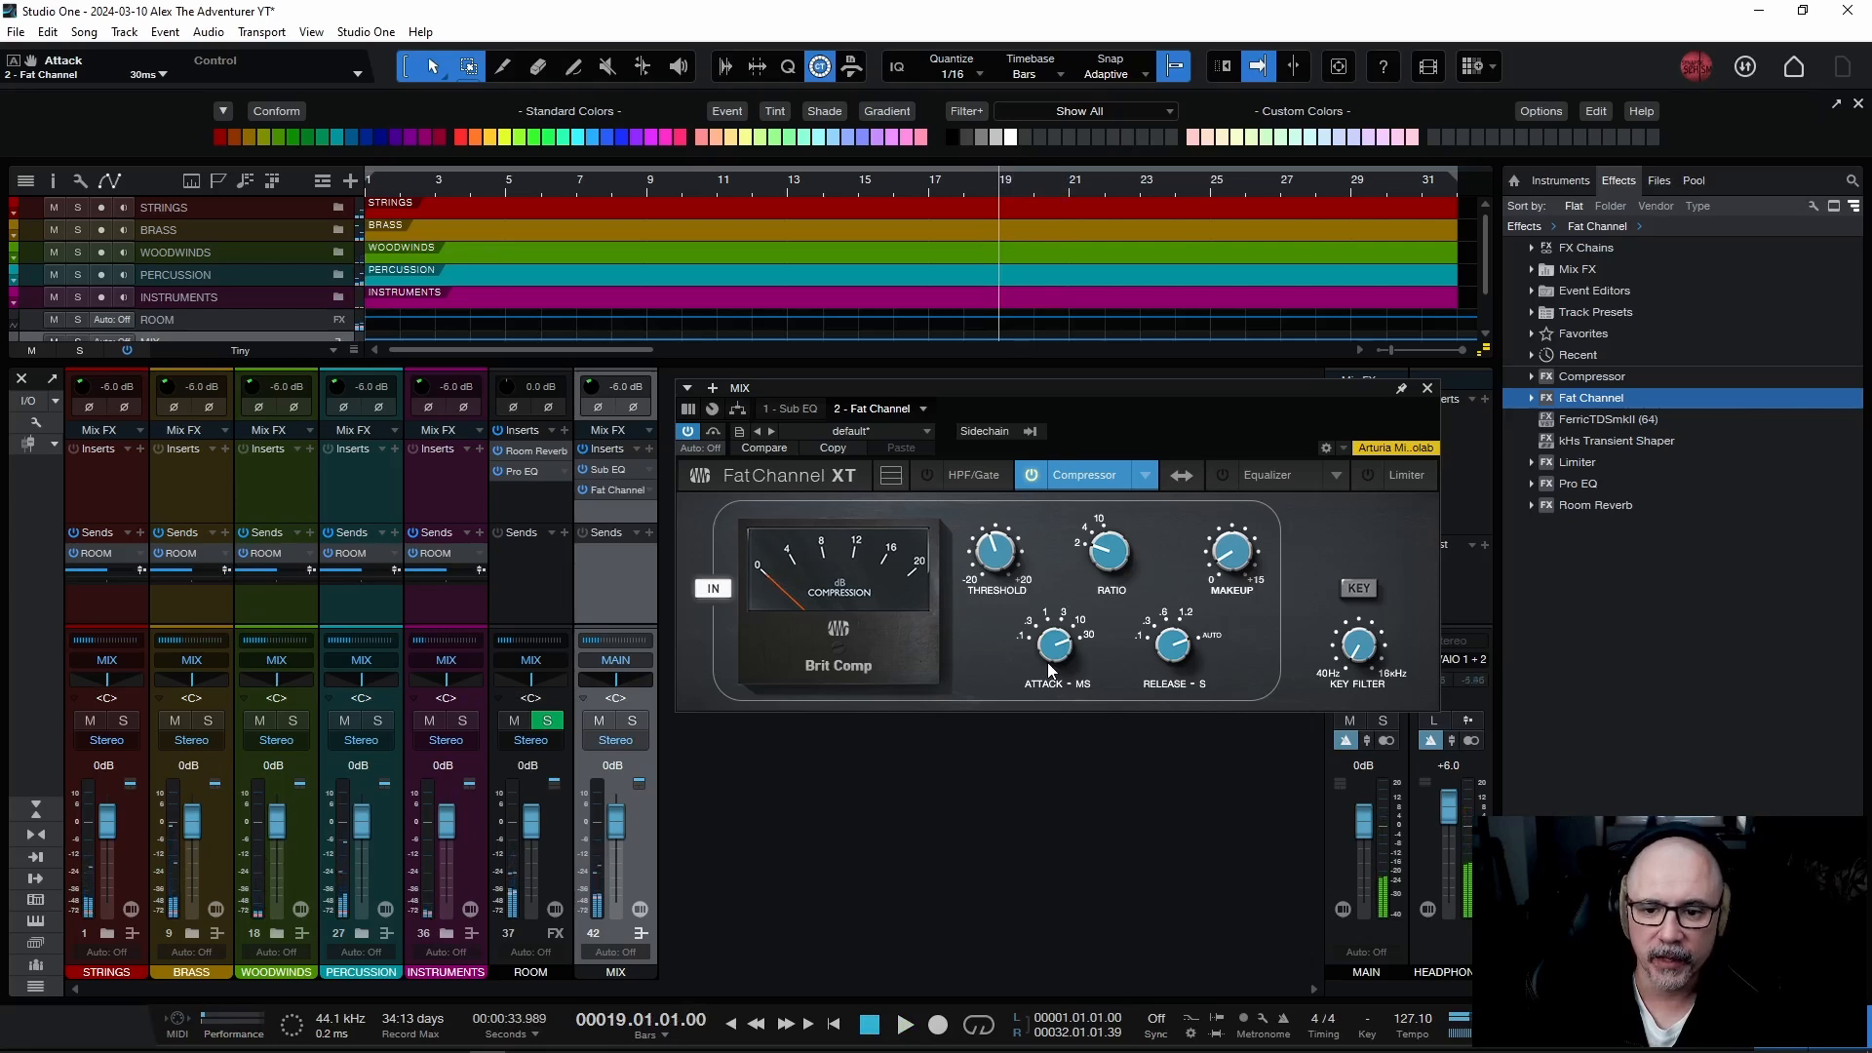
Close Fat Channel, insert FerricTDSmkII (64) after it on the MIX bus, and reposition the plug-in window.
{"action": "left_click", "coordinate": [1426, 389]}
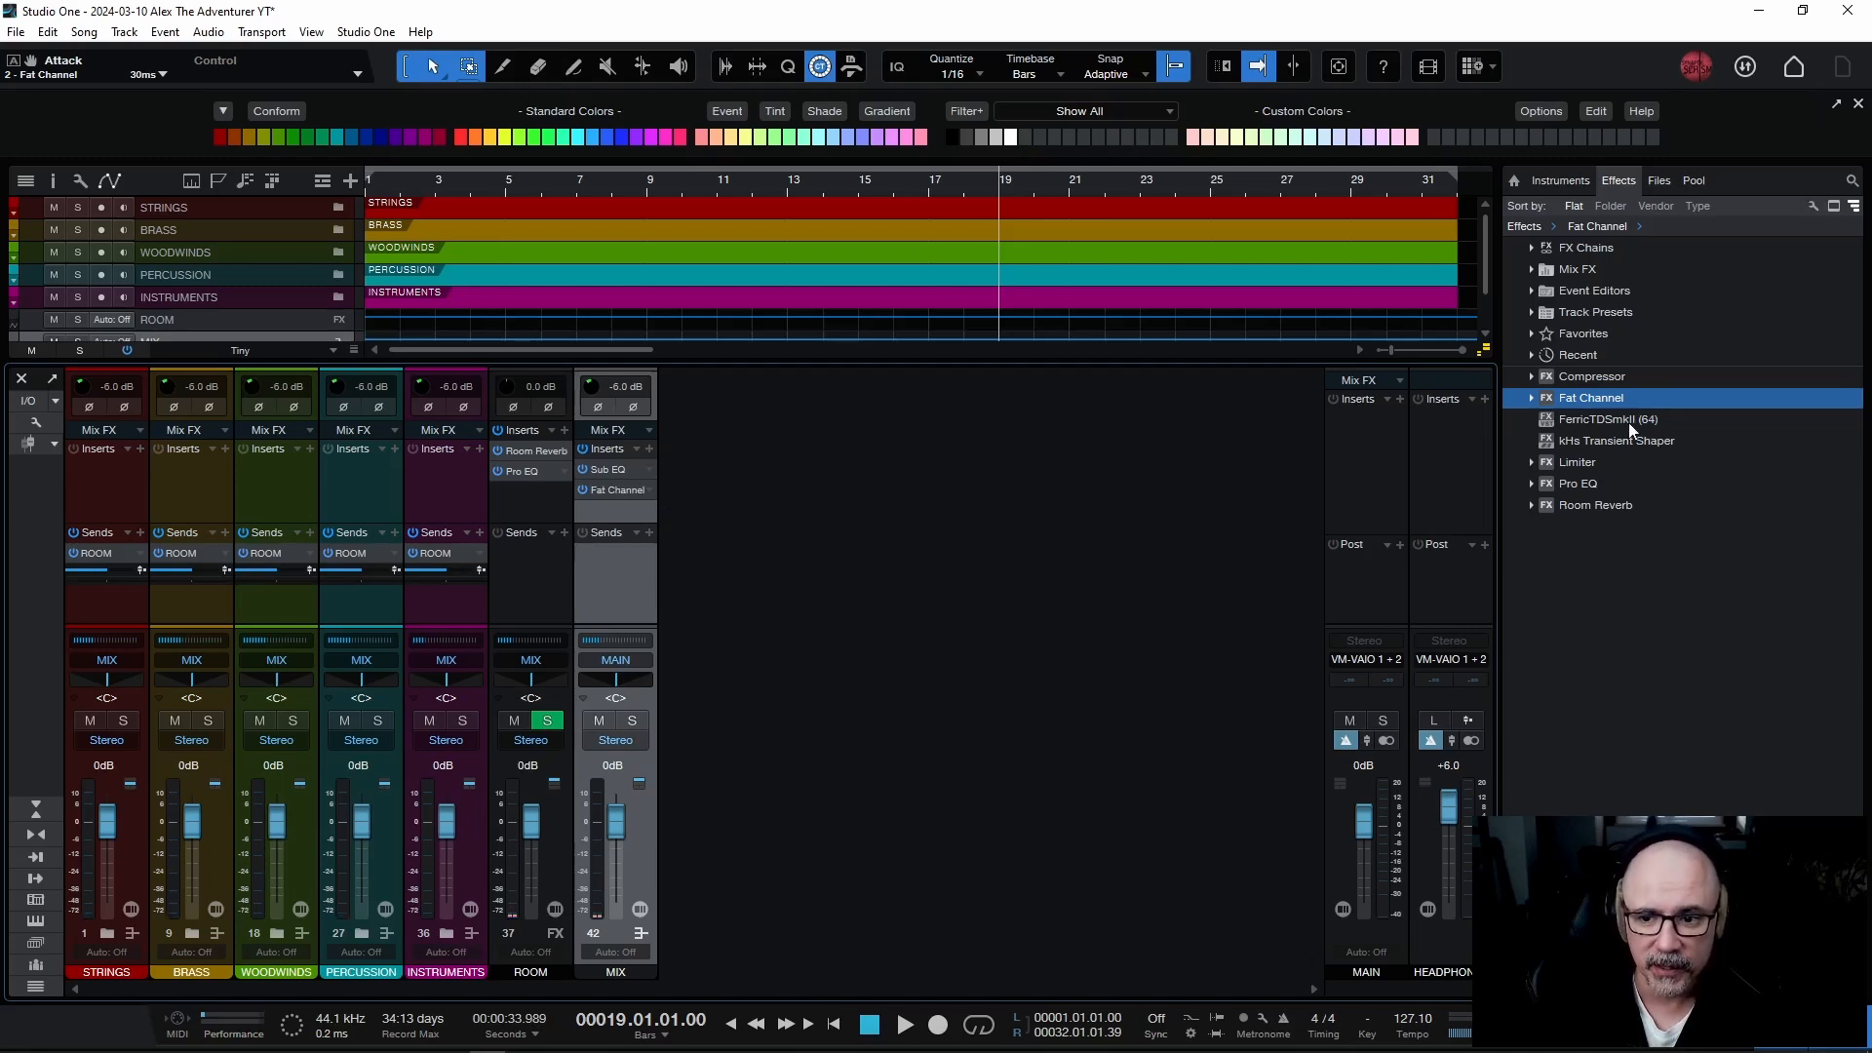
{"action": "left_click_drag", "start_coordinate": [1619, 418], "coordinate": [631, 512]}
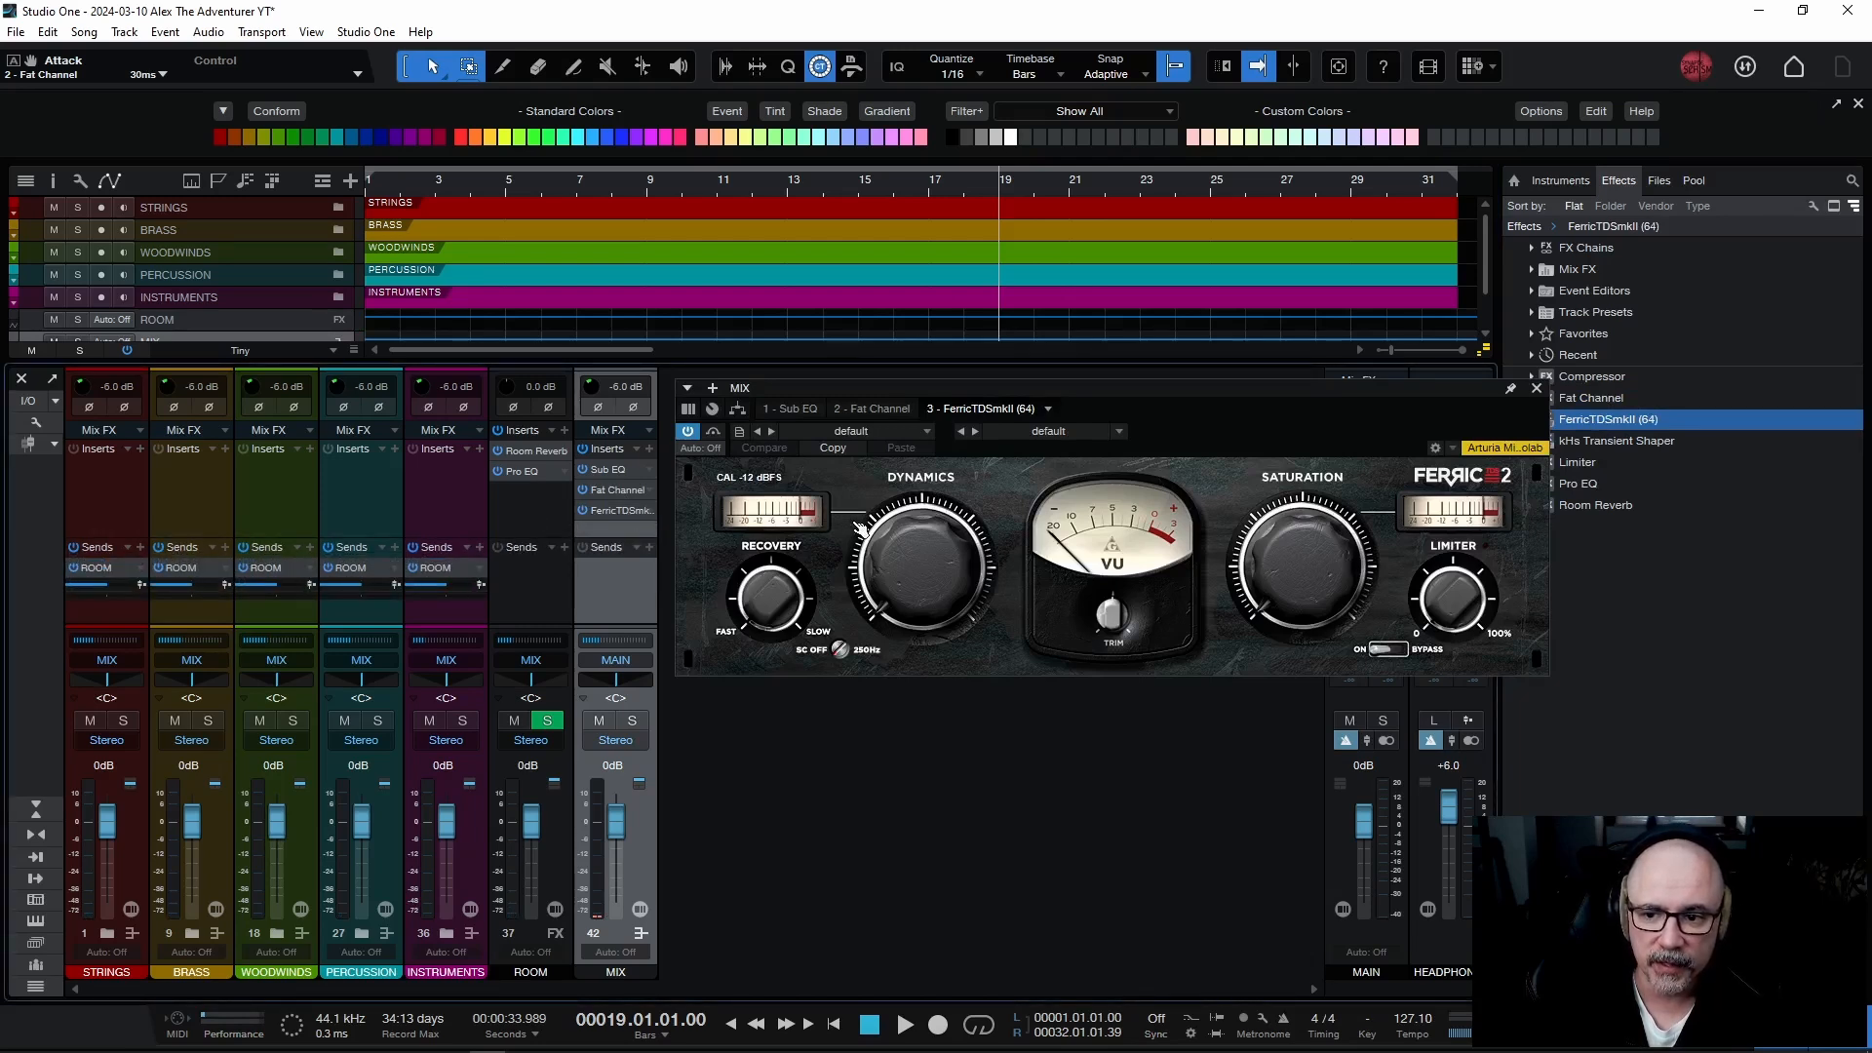
{"action": "left_click_drag", "start_coordinate": [1138, 388], "coordinate": [898, 412]}
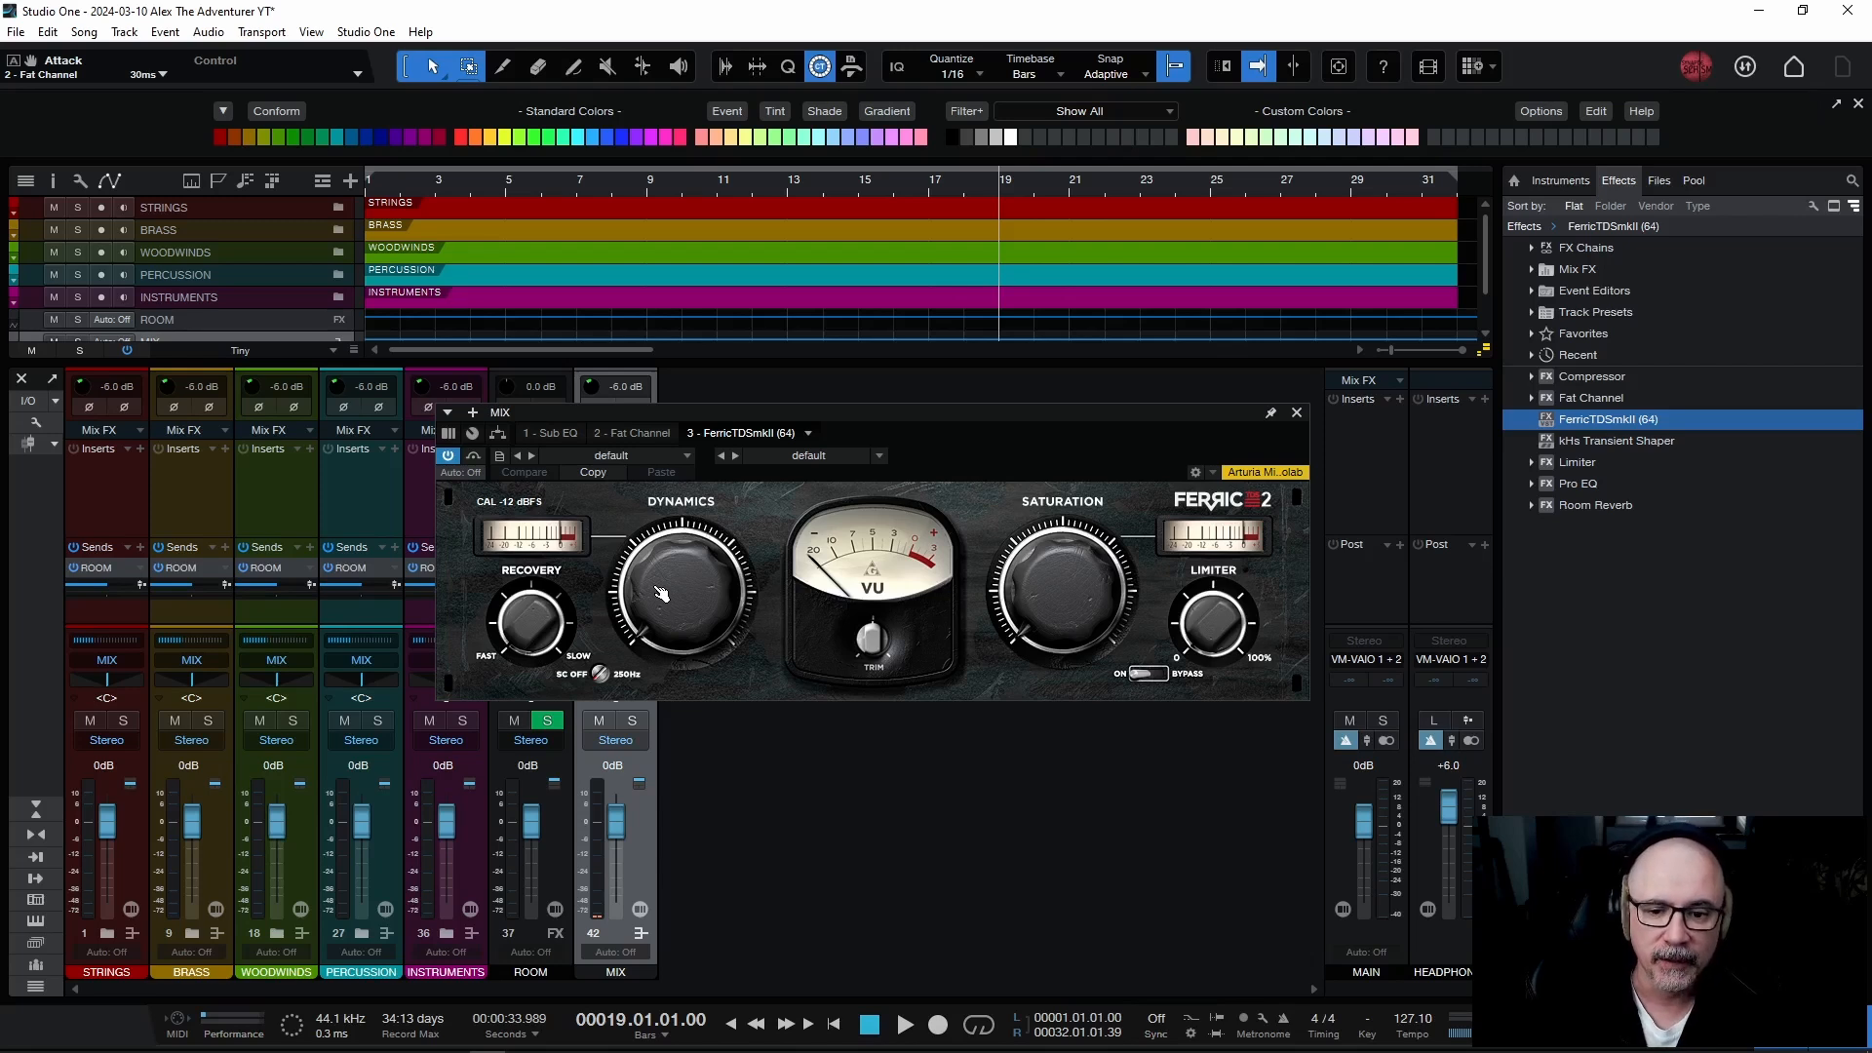
Raise FerricTDSmkII's Saturation slightly during playback from bar 19 and compare the sound with the plug-in bypassed and active.
{"action": "key", "text": "space"}
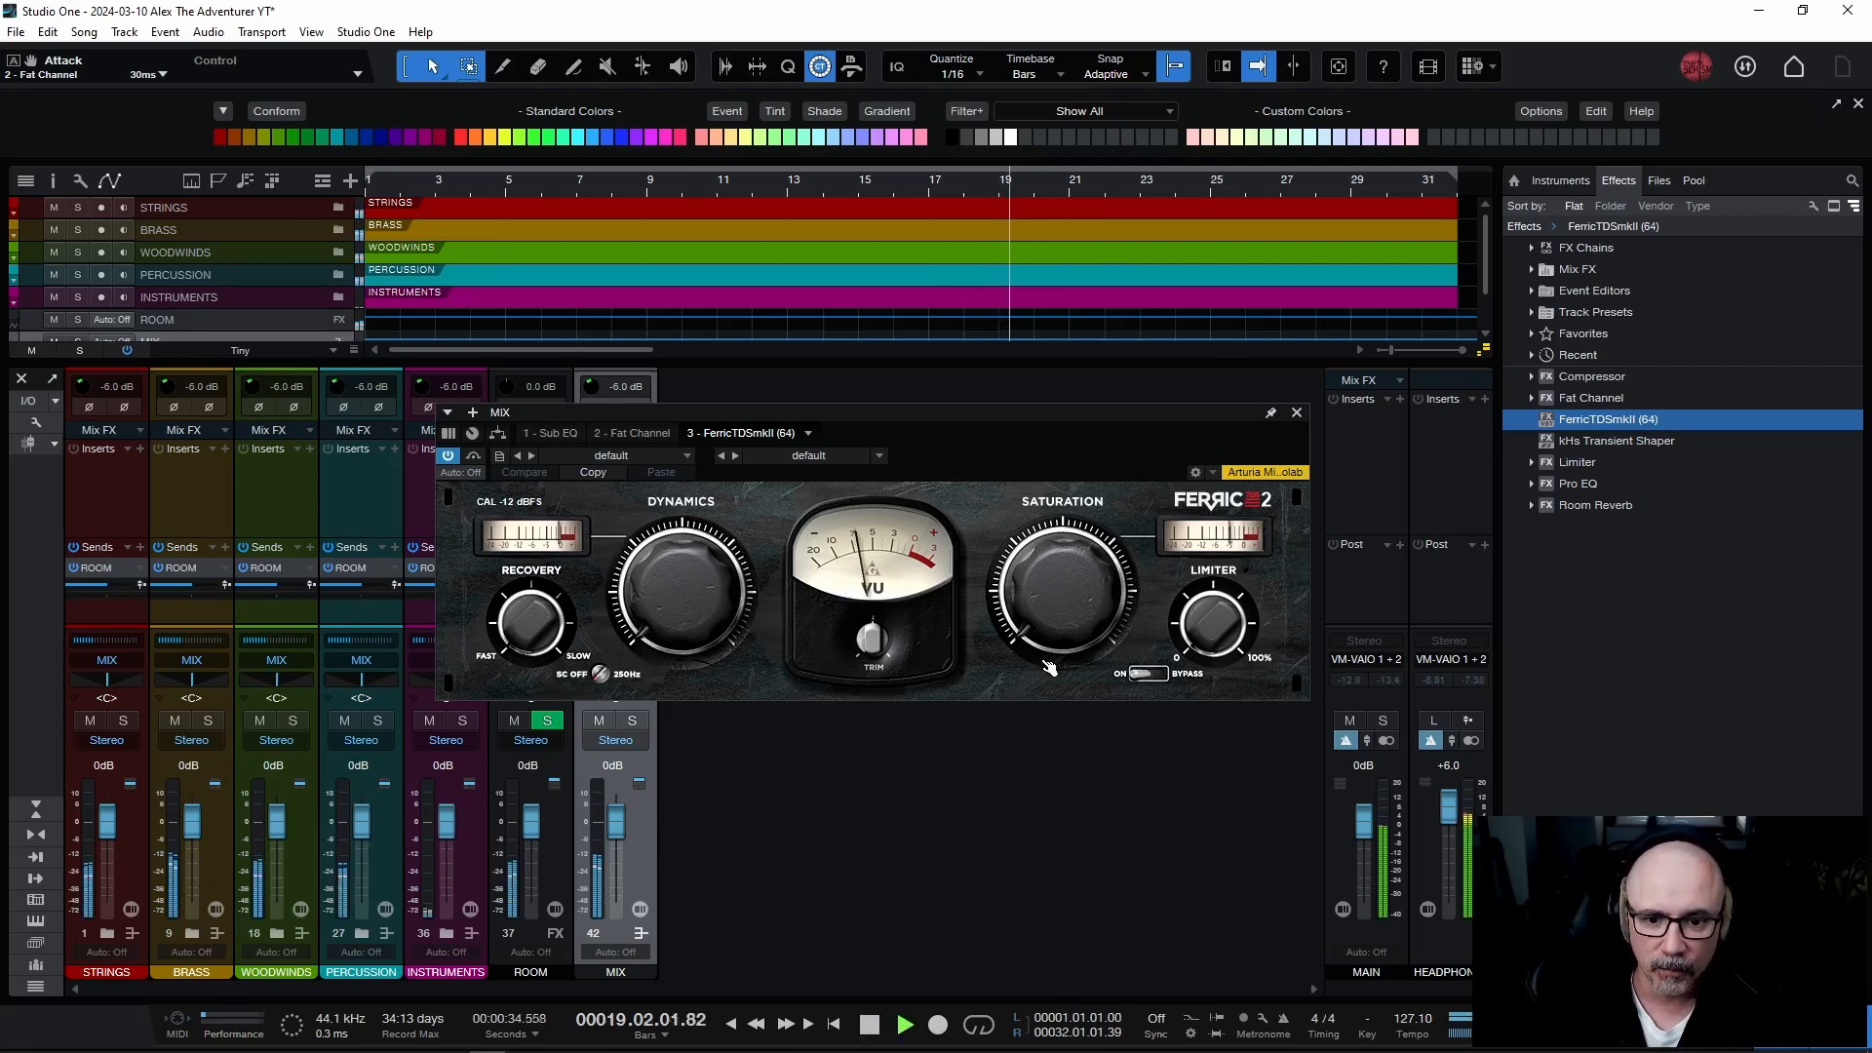
{"action": "left_click_drag", "start_coordinate": [1052, 629], "coordinate": [1052, 620]}
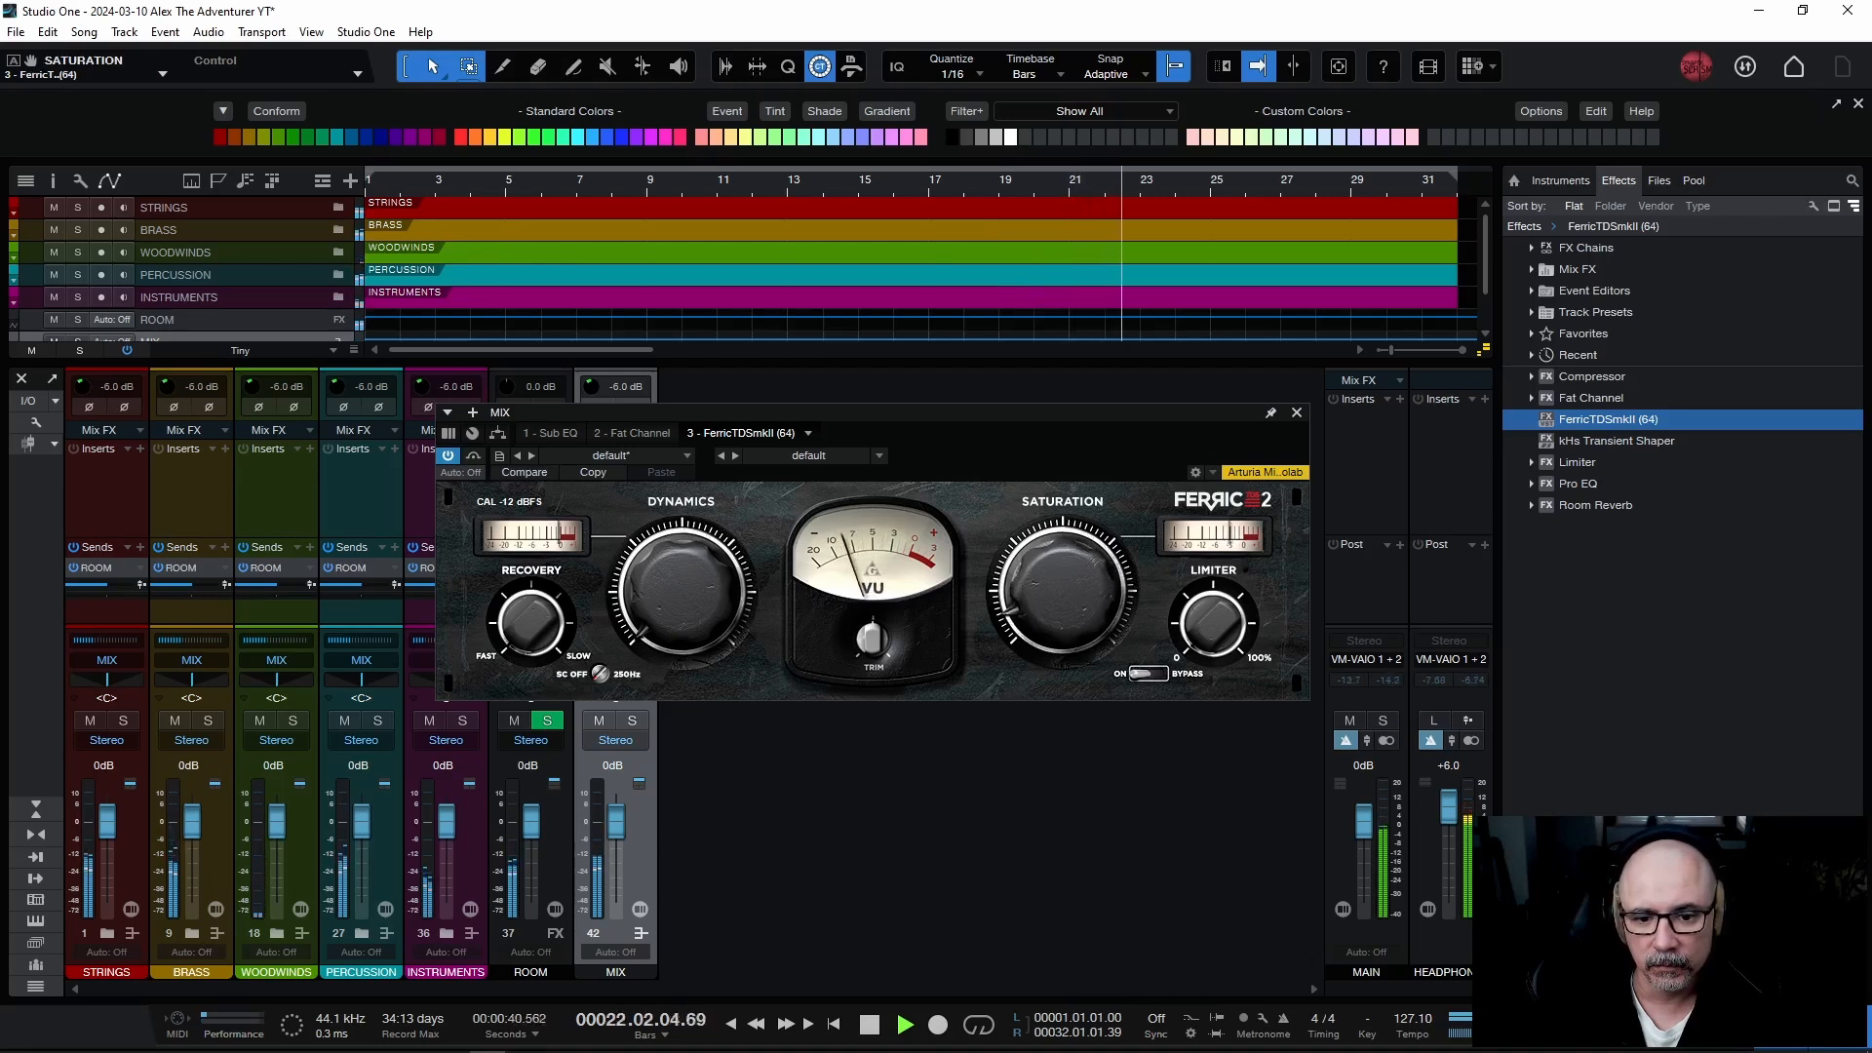
{"action": "left_click", "coordinate": [473, 456]}
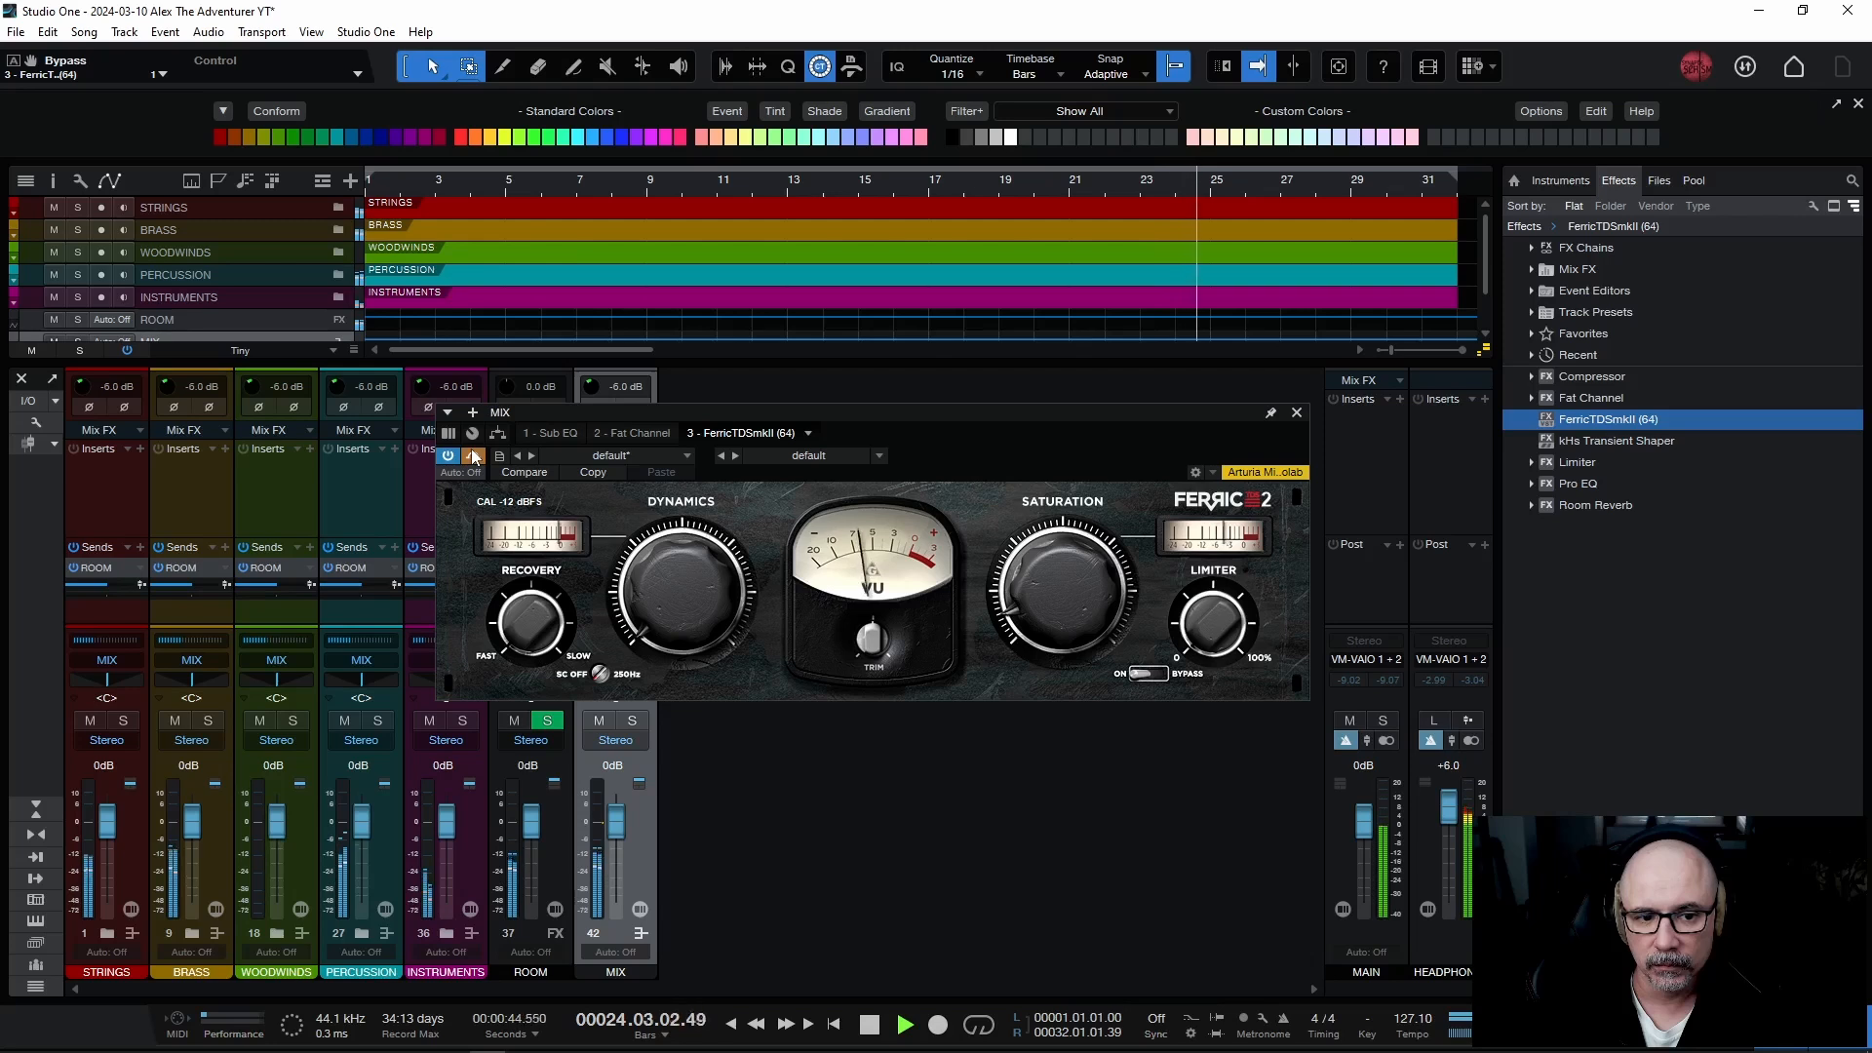
{"action": "left_click", "coordinate": [472, 456]}
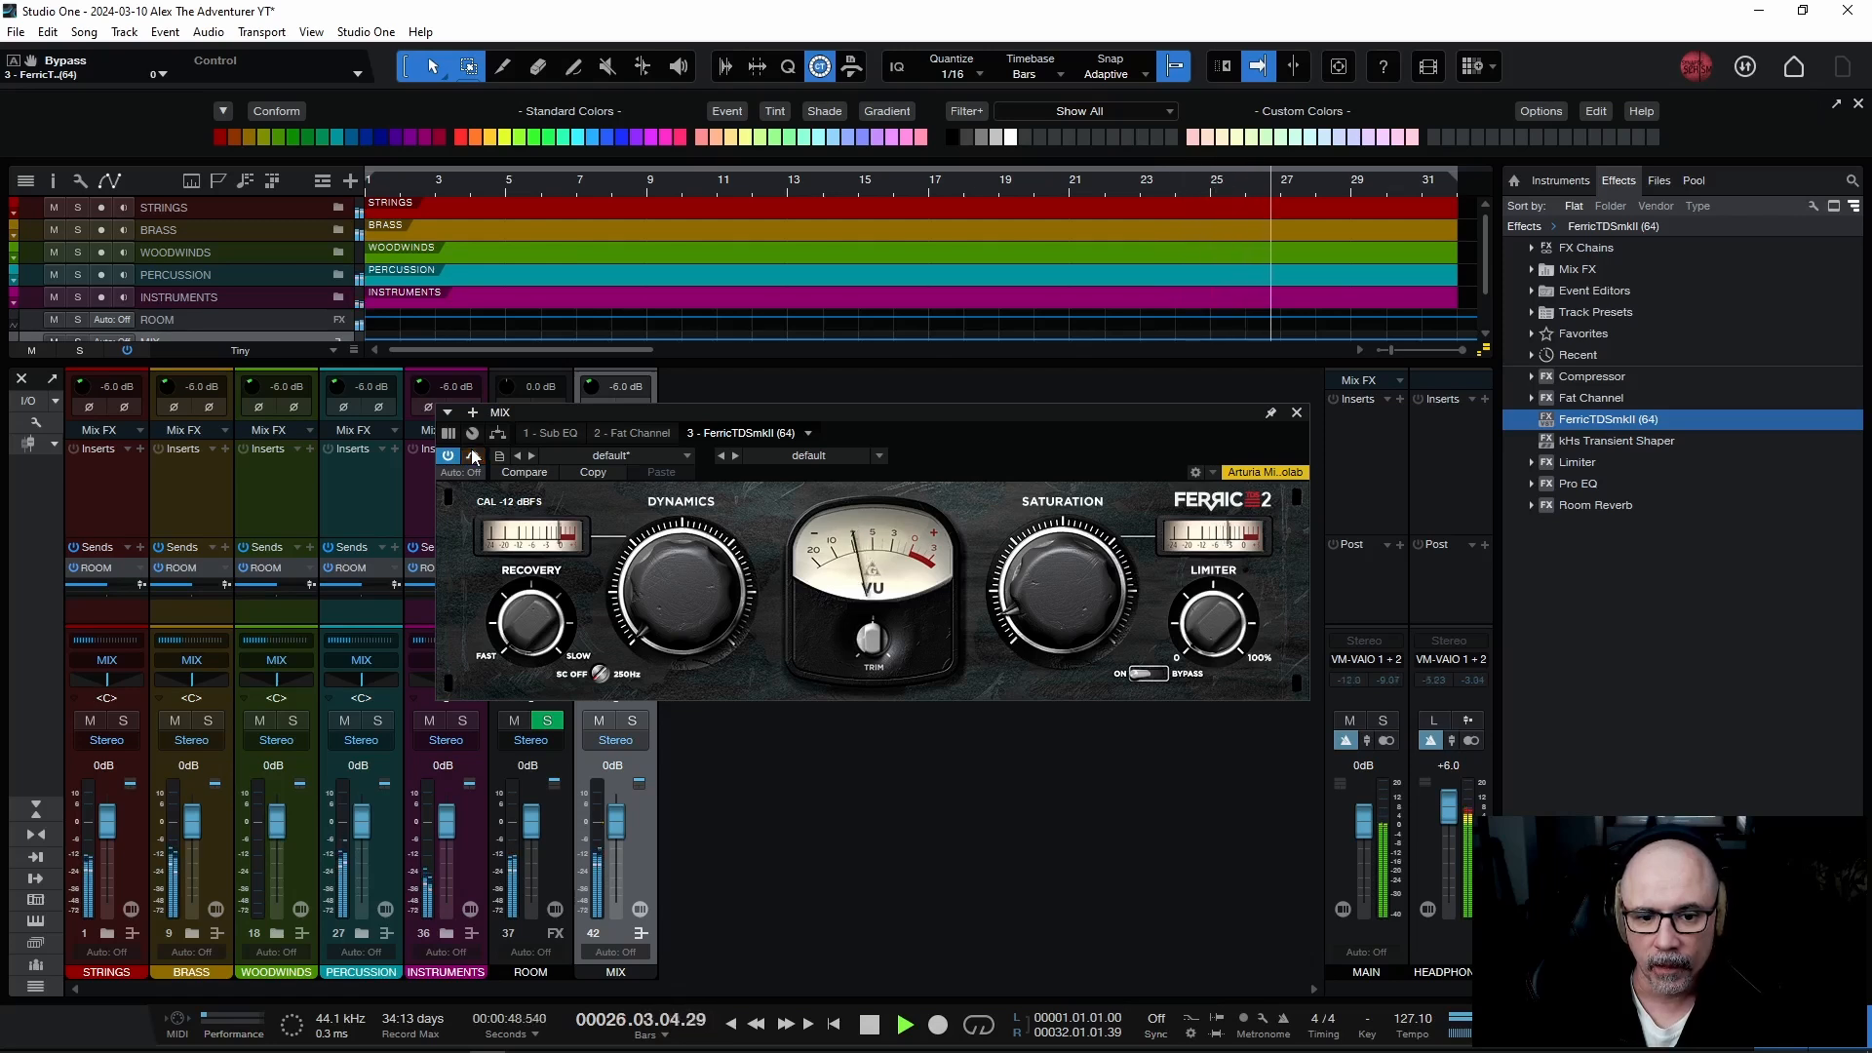
{"action": "key", "text": "space"}
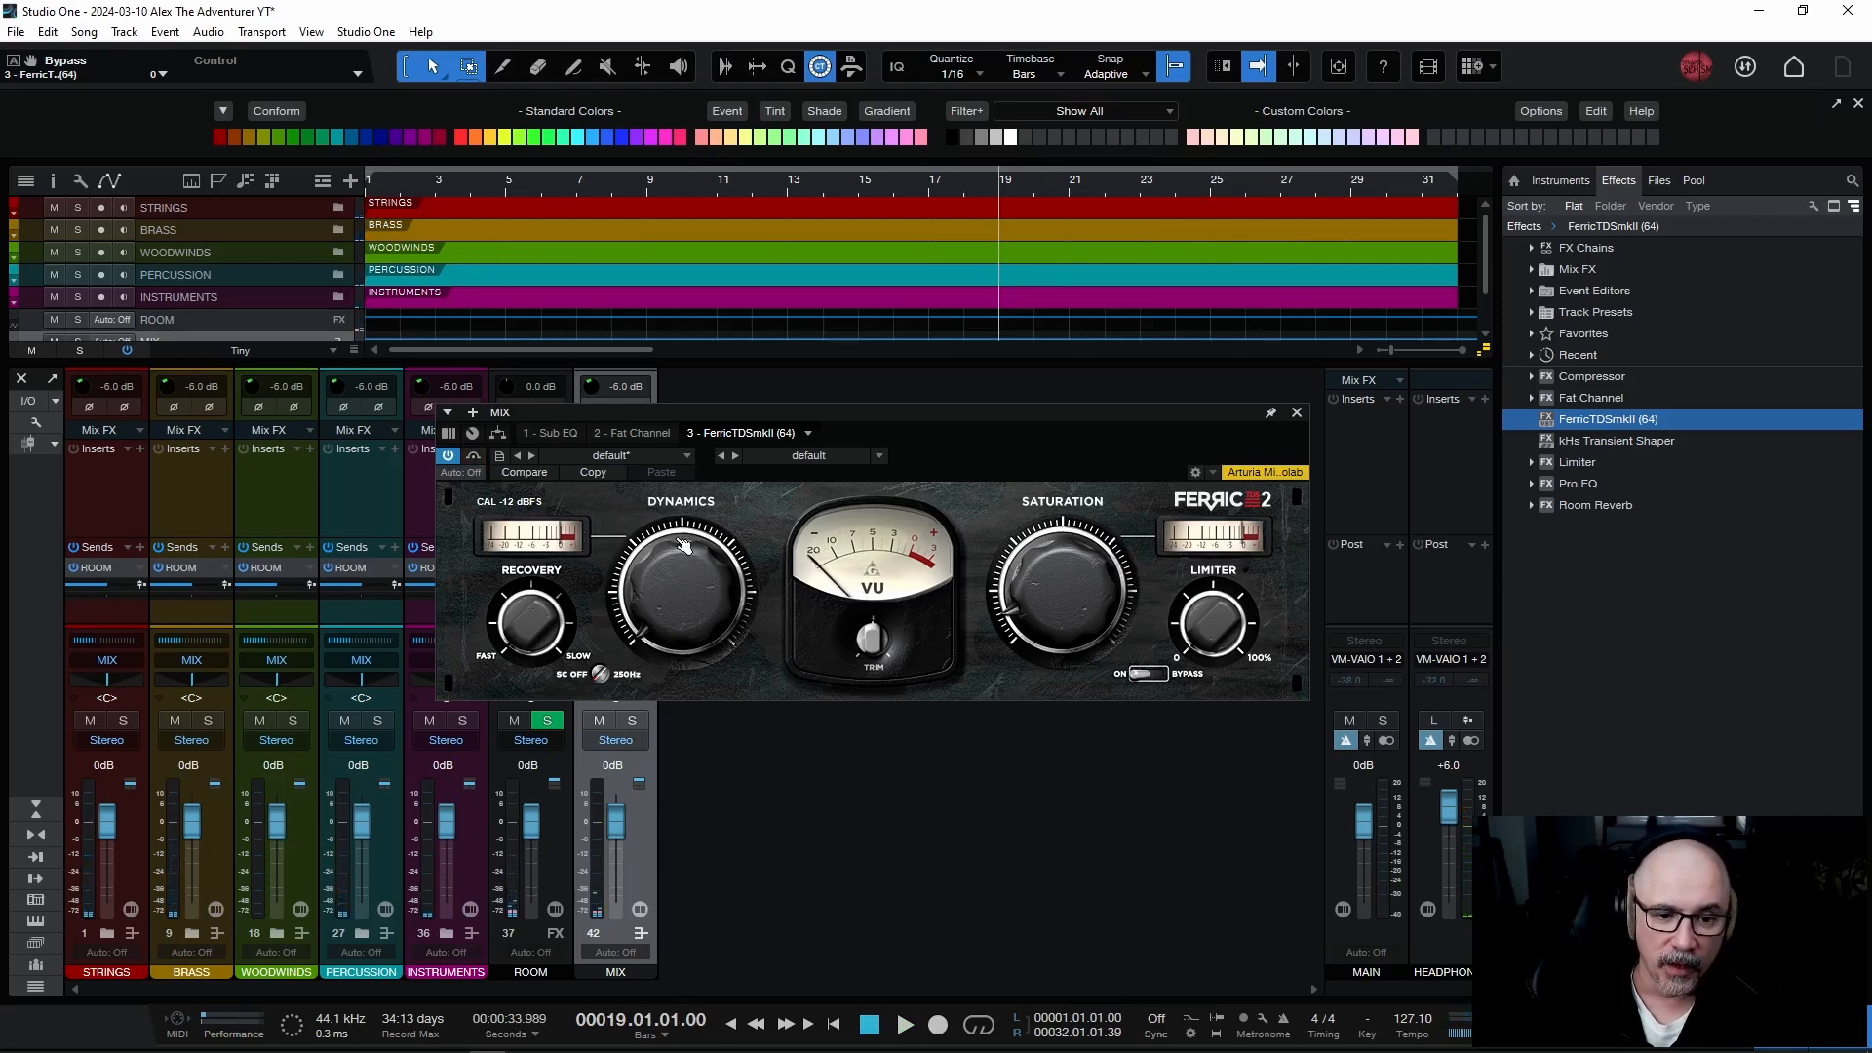
Raise FerricTDSmkII's Dynamics slightly during playback from bar 19 and compare the sound with the plug-in bypassed and active.
{"action": "key", "text": "space"}
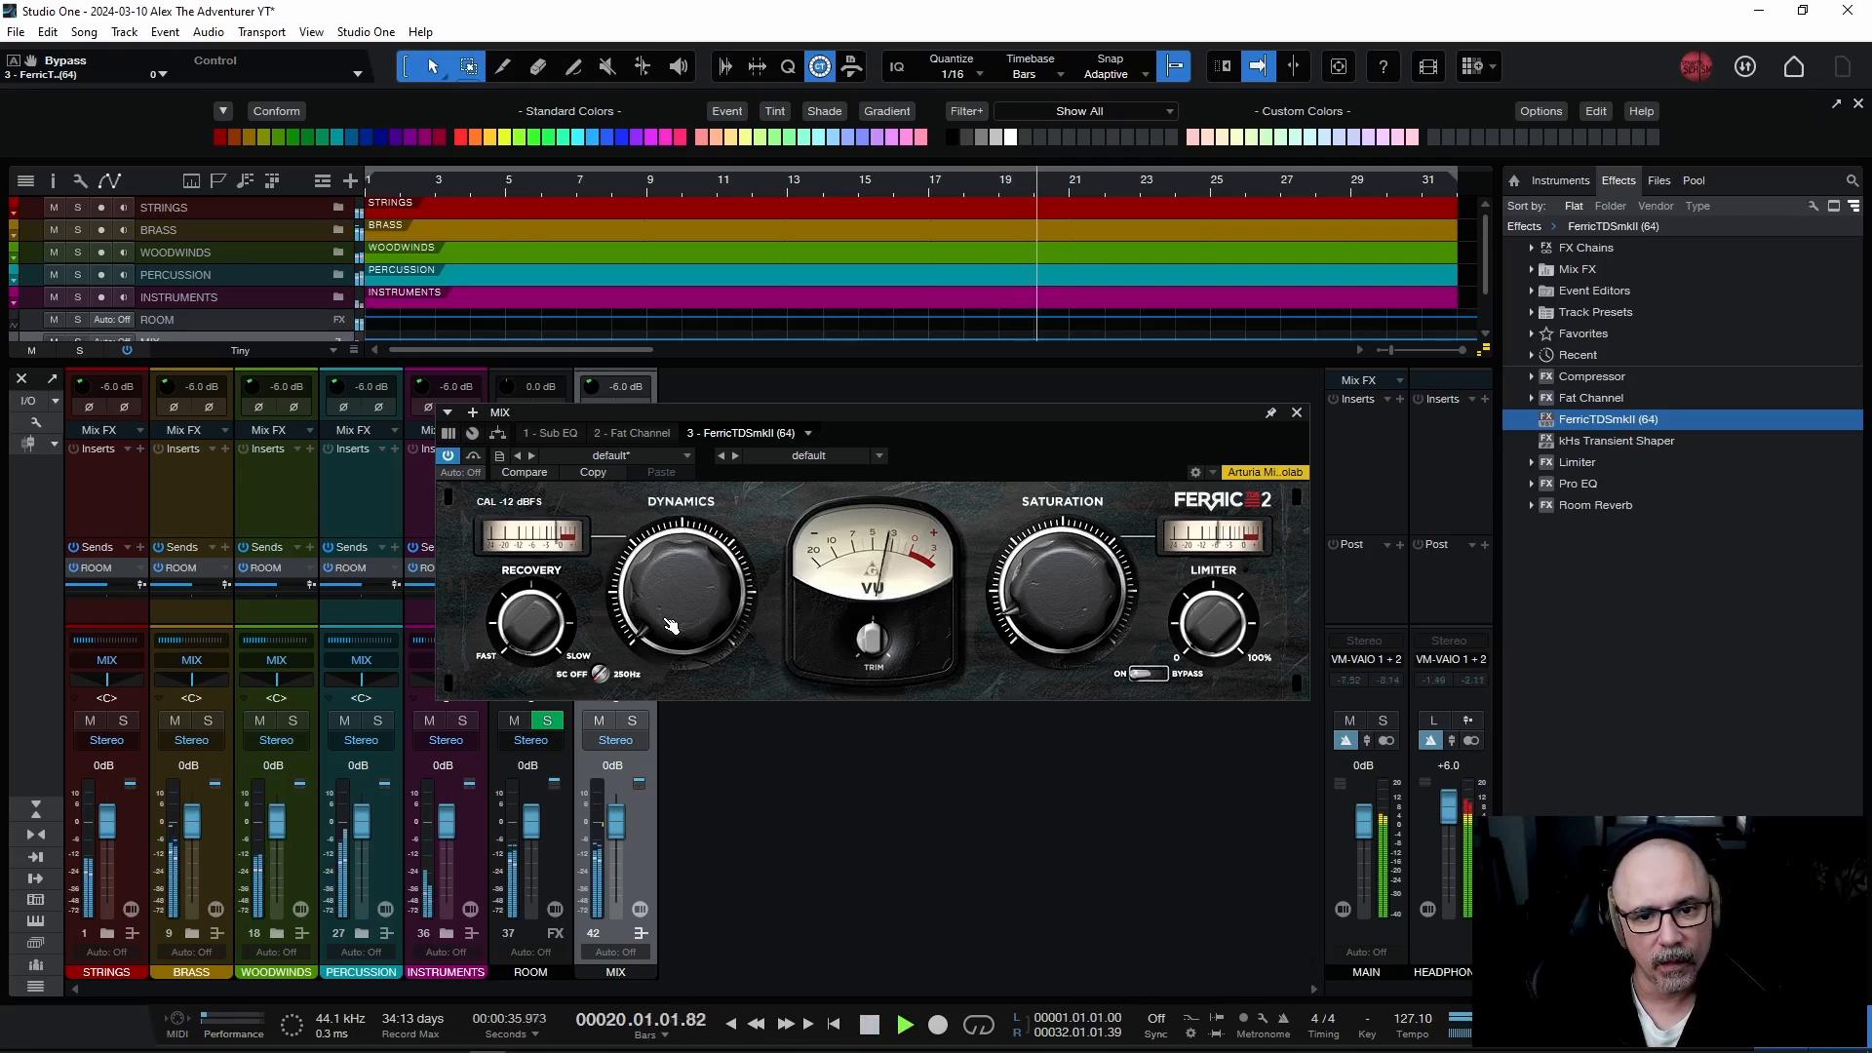
{"action": "left_click_drag", "start_coordinate": [669, 625], "coordinate": [670, 604]}
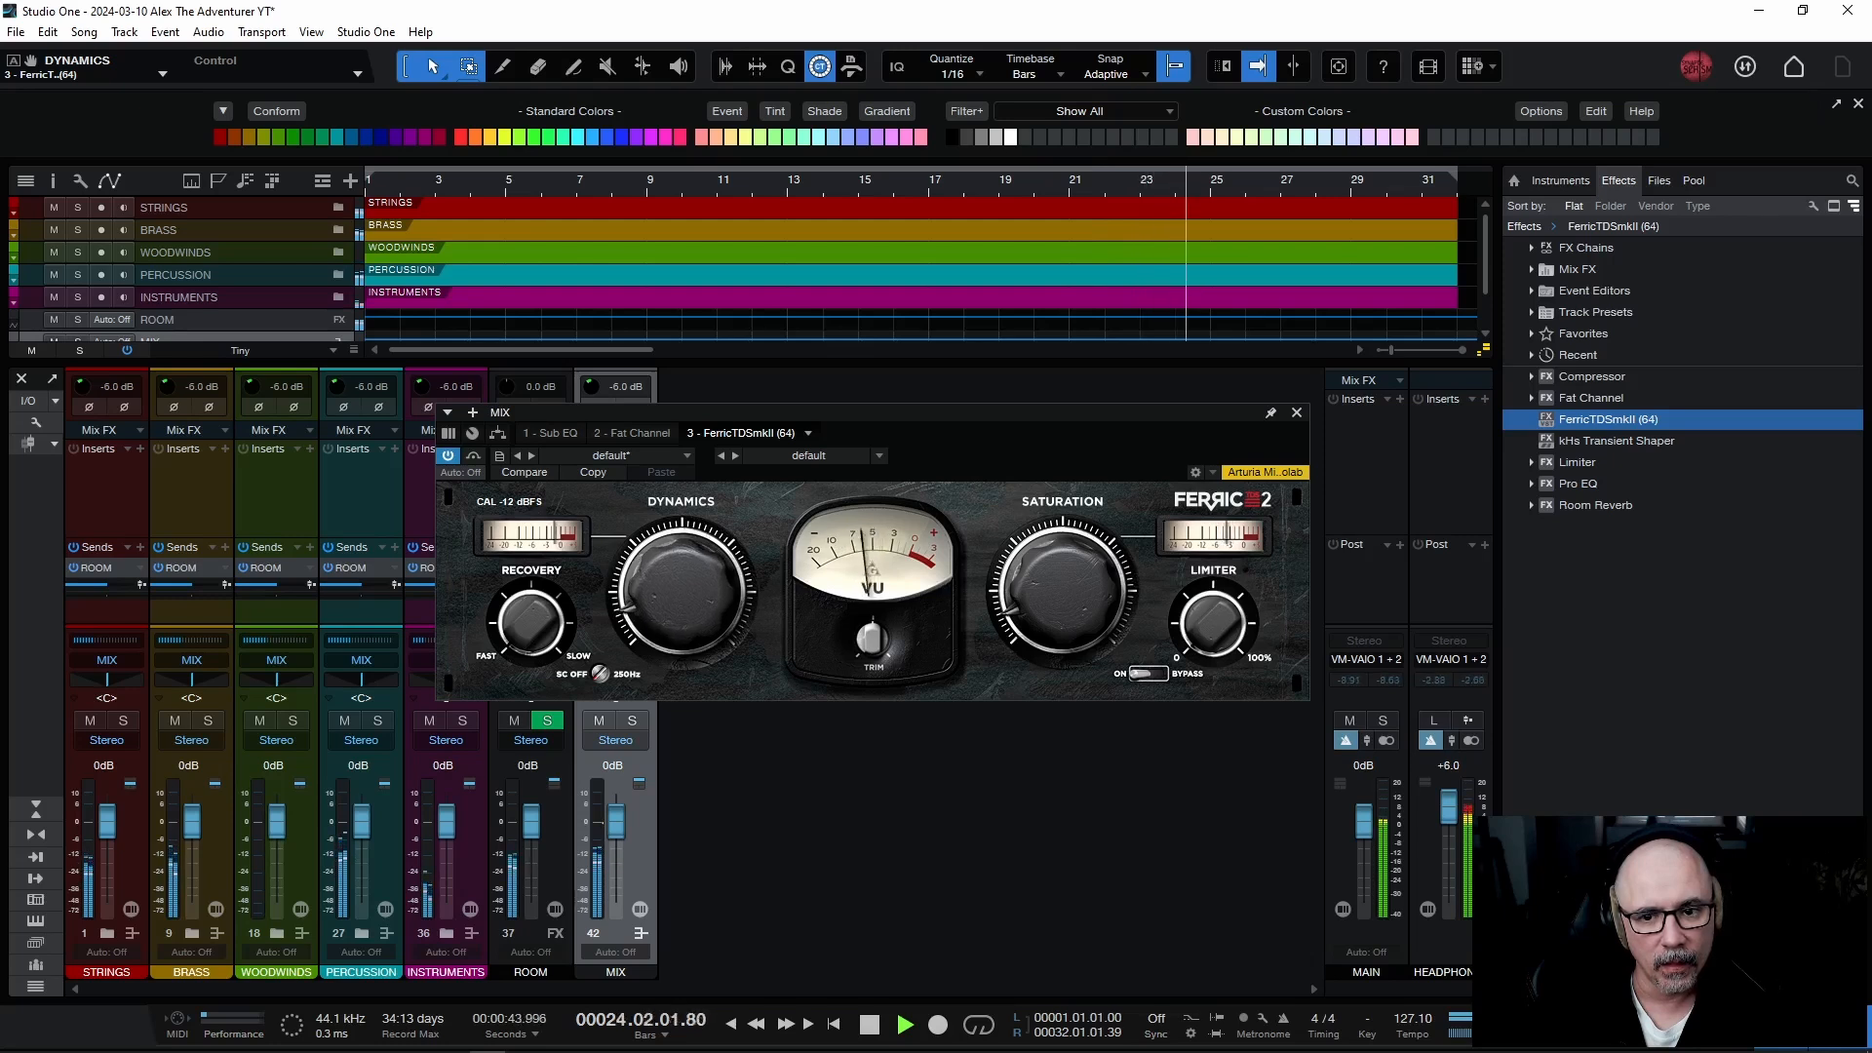
{"action": "left_click", "coordinate": [474, 457]}
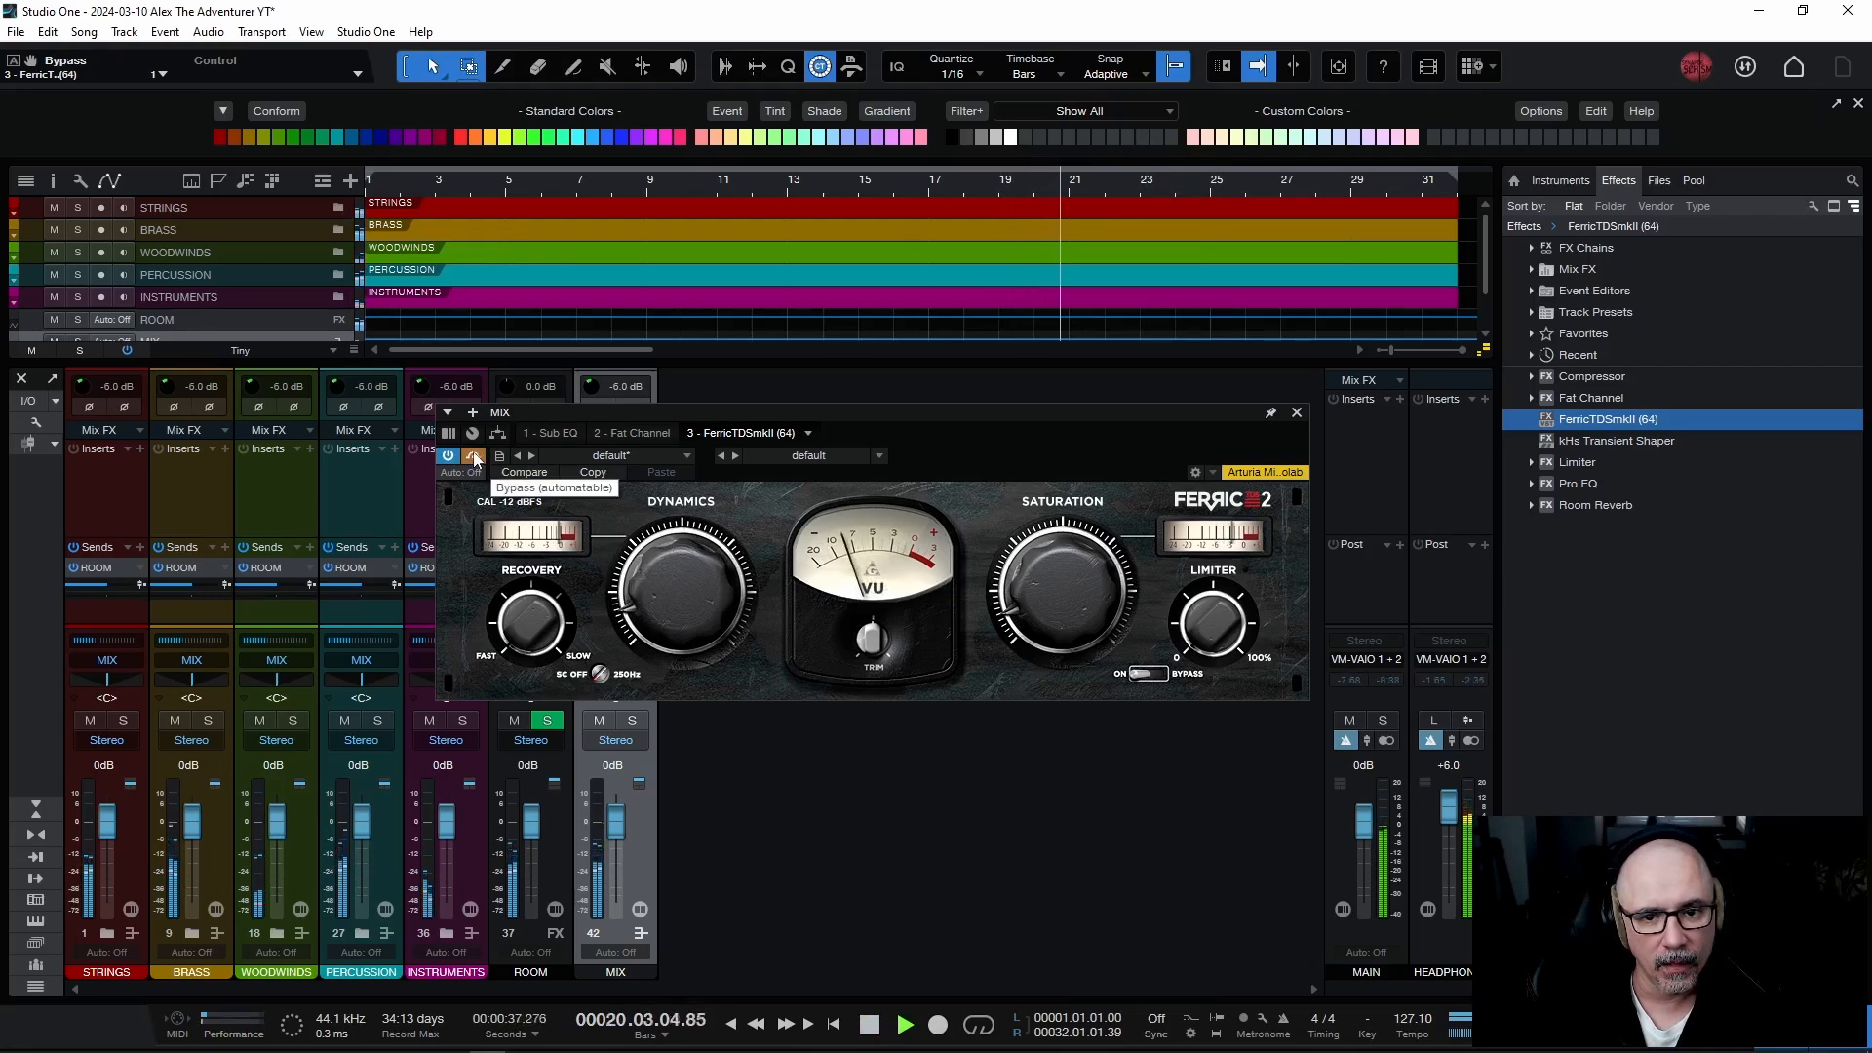
{"action": "left_click", "coordinate": [474, 457]}
{"action": "left_click", "coordinate": [474, 458]}
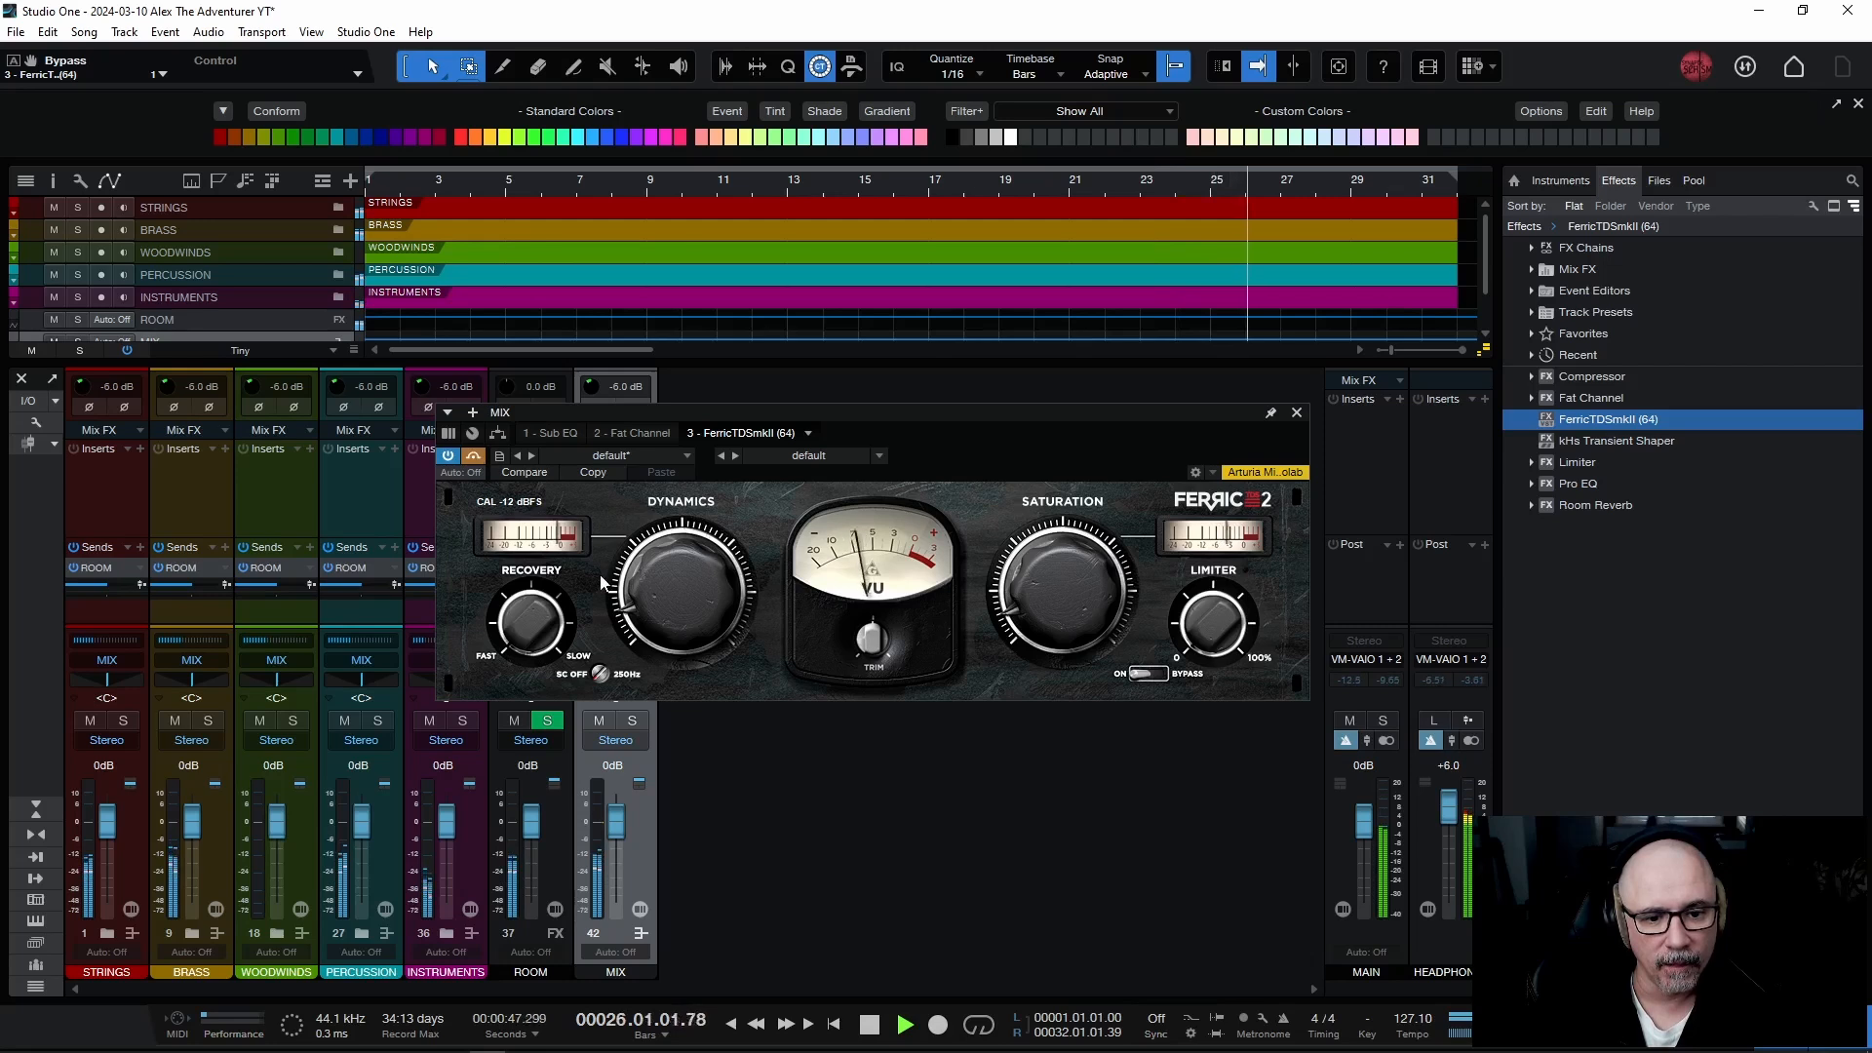
{"action": "key", "text": "space"}
Ease FerricTDSmkII's Dynamics back a little, take the plug-in out of bypass, and listen again from bar 19.
{"action": "left_click_drag", "start_coordinate": [677, 573], "coordinate": [675, 610]}
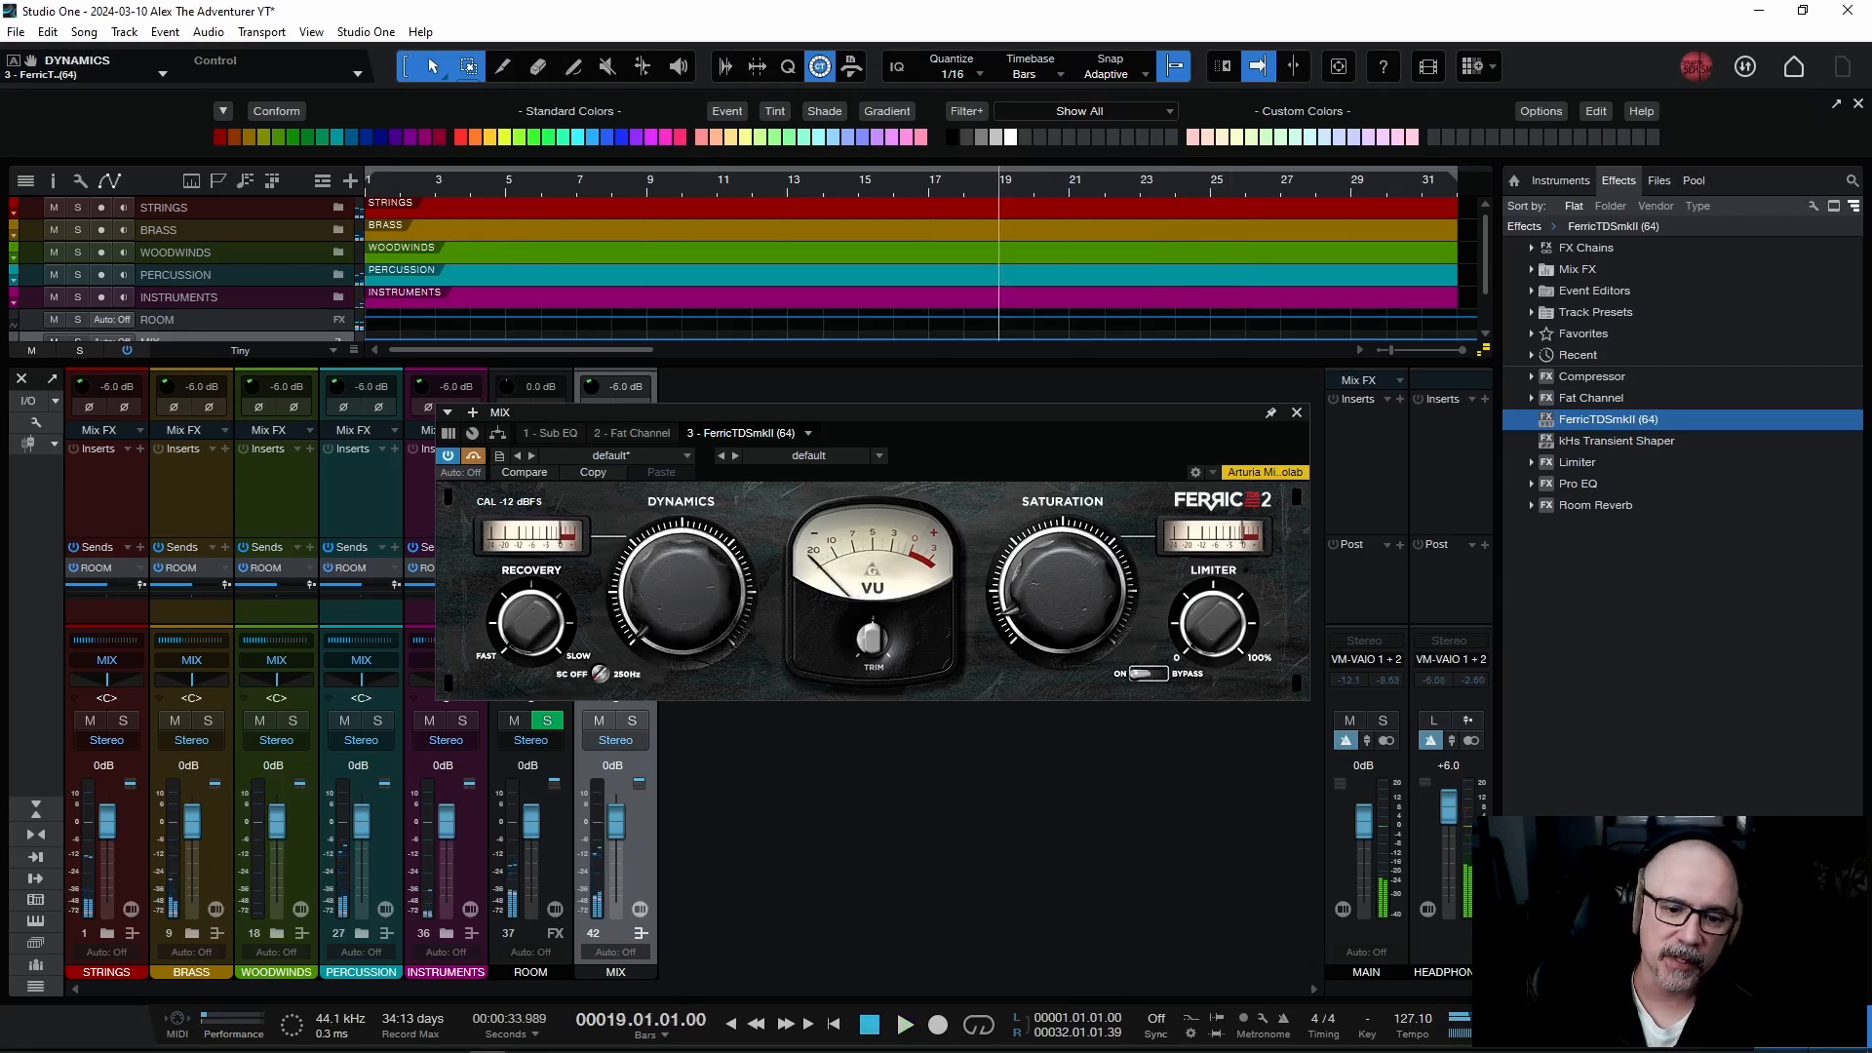
{"action": "key", "text": "space"}
{"action": "key", "text": "space"}
{"action": "left_click", "coordinate": [475, 458]}
{"action": "key", "text": "space"}
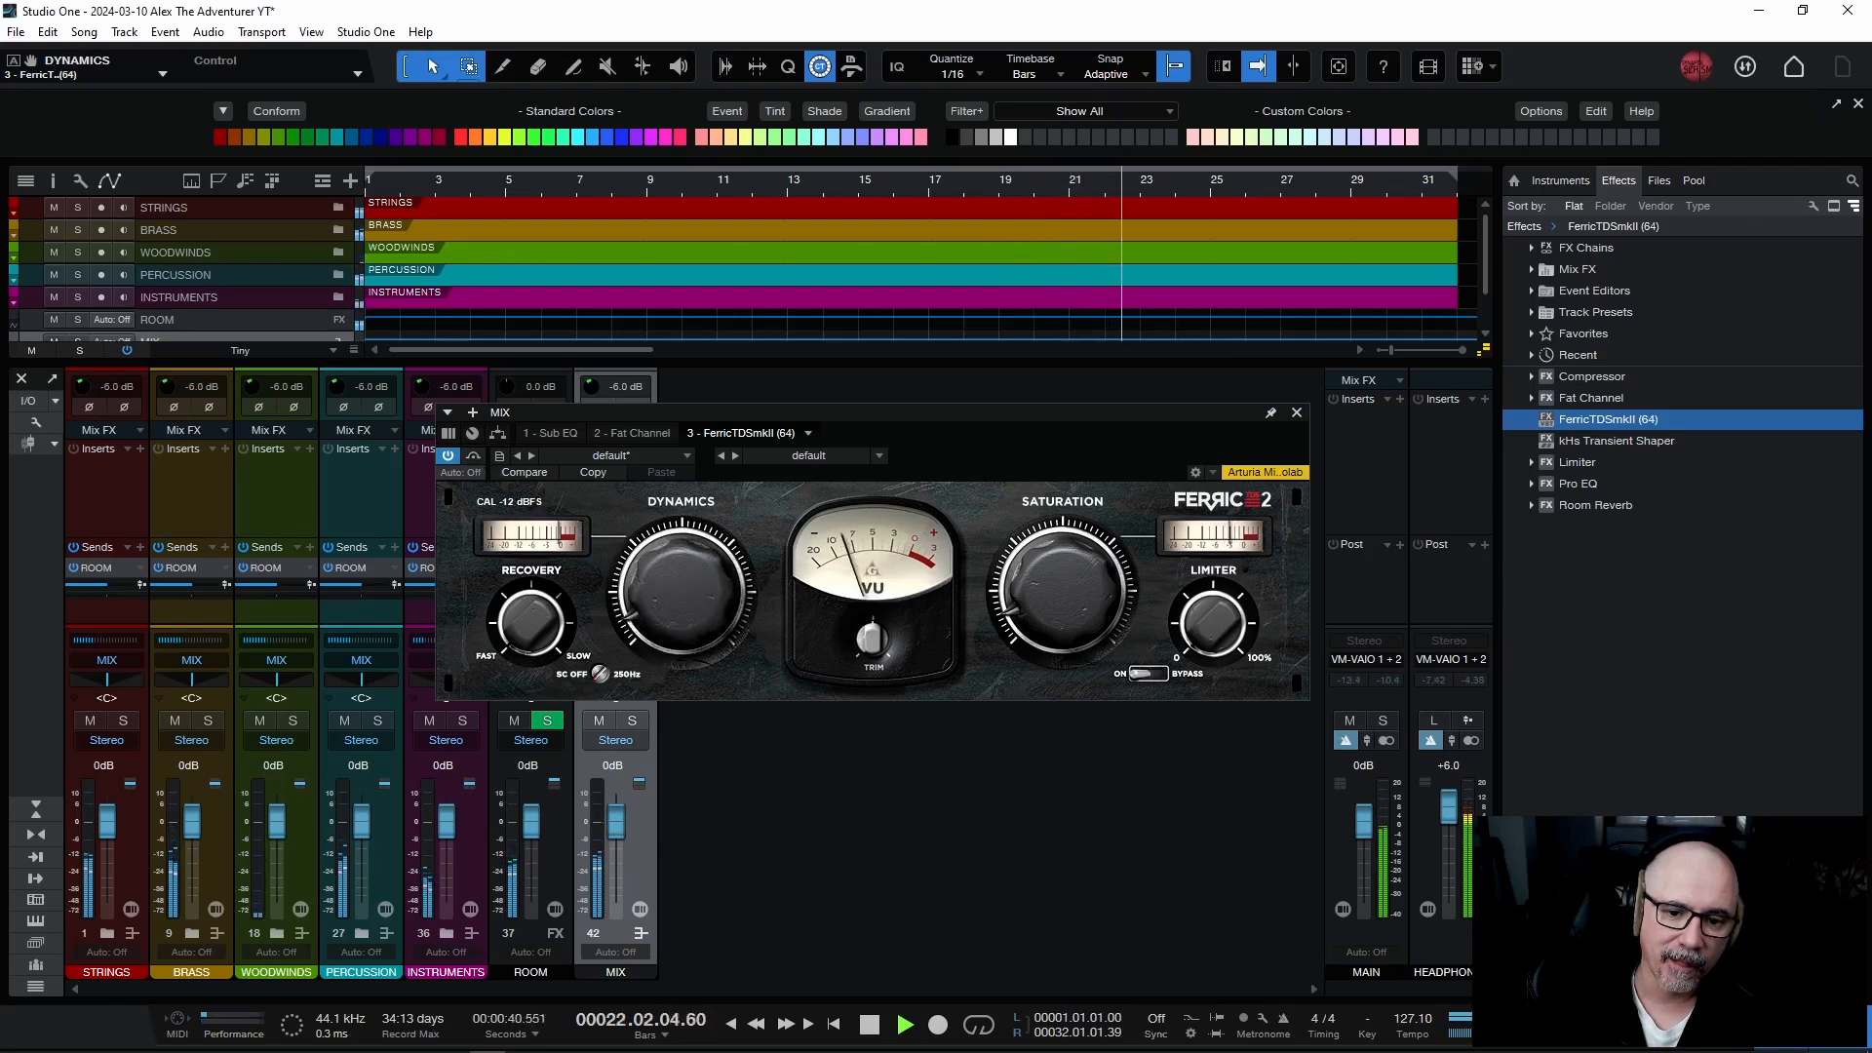
{"action": "key", "text": "space"}
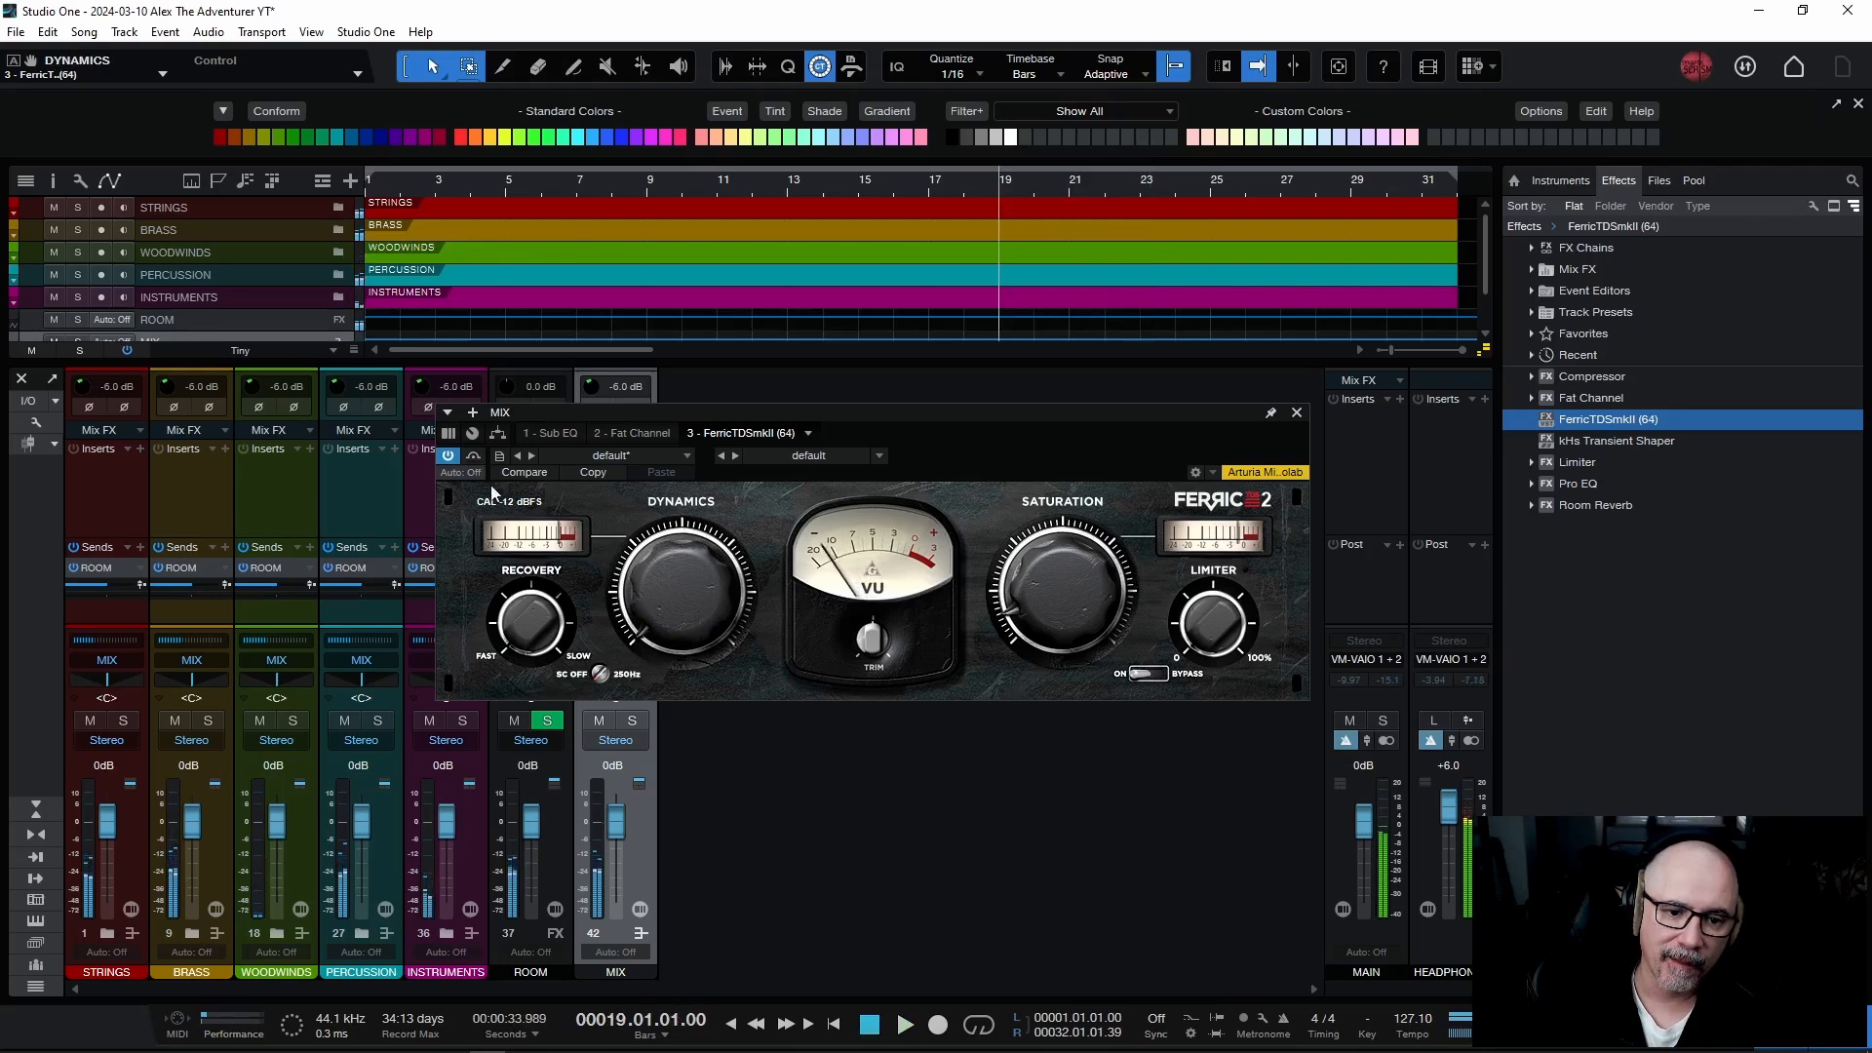
Try higher and lower Dynamics amounts in FerricTDSmkII while playing from bar 19, leaving the control at a low setting.
{"action": "key", "text": "space"}
{"action": "left_click_drag", "start_coordinate": [669, 609], "coordinate": [669, 583]}
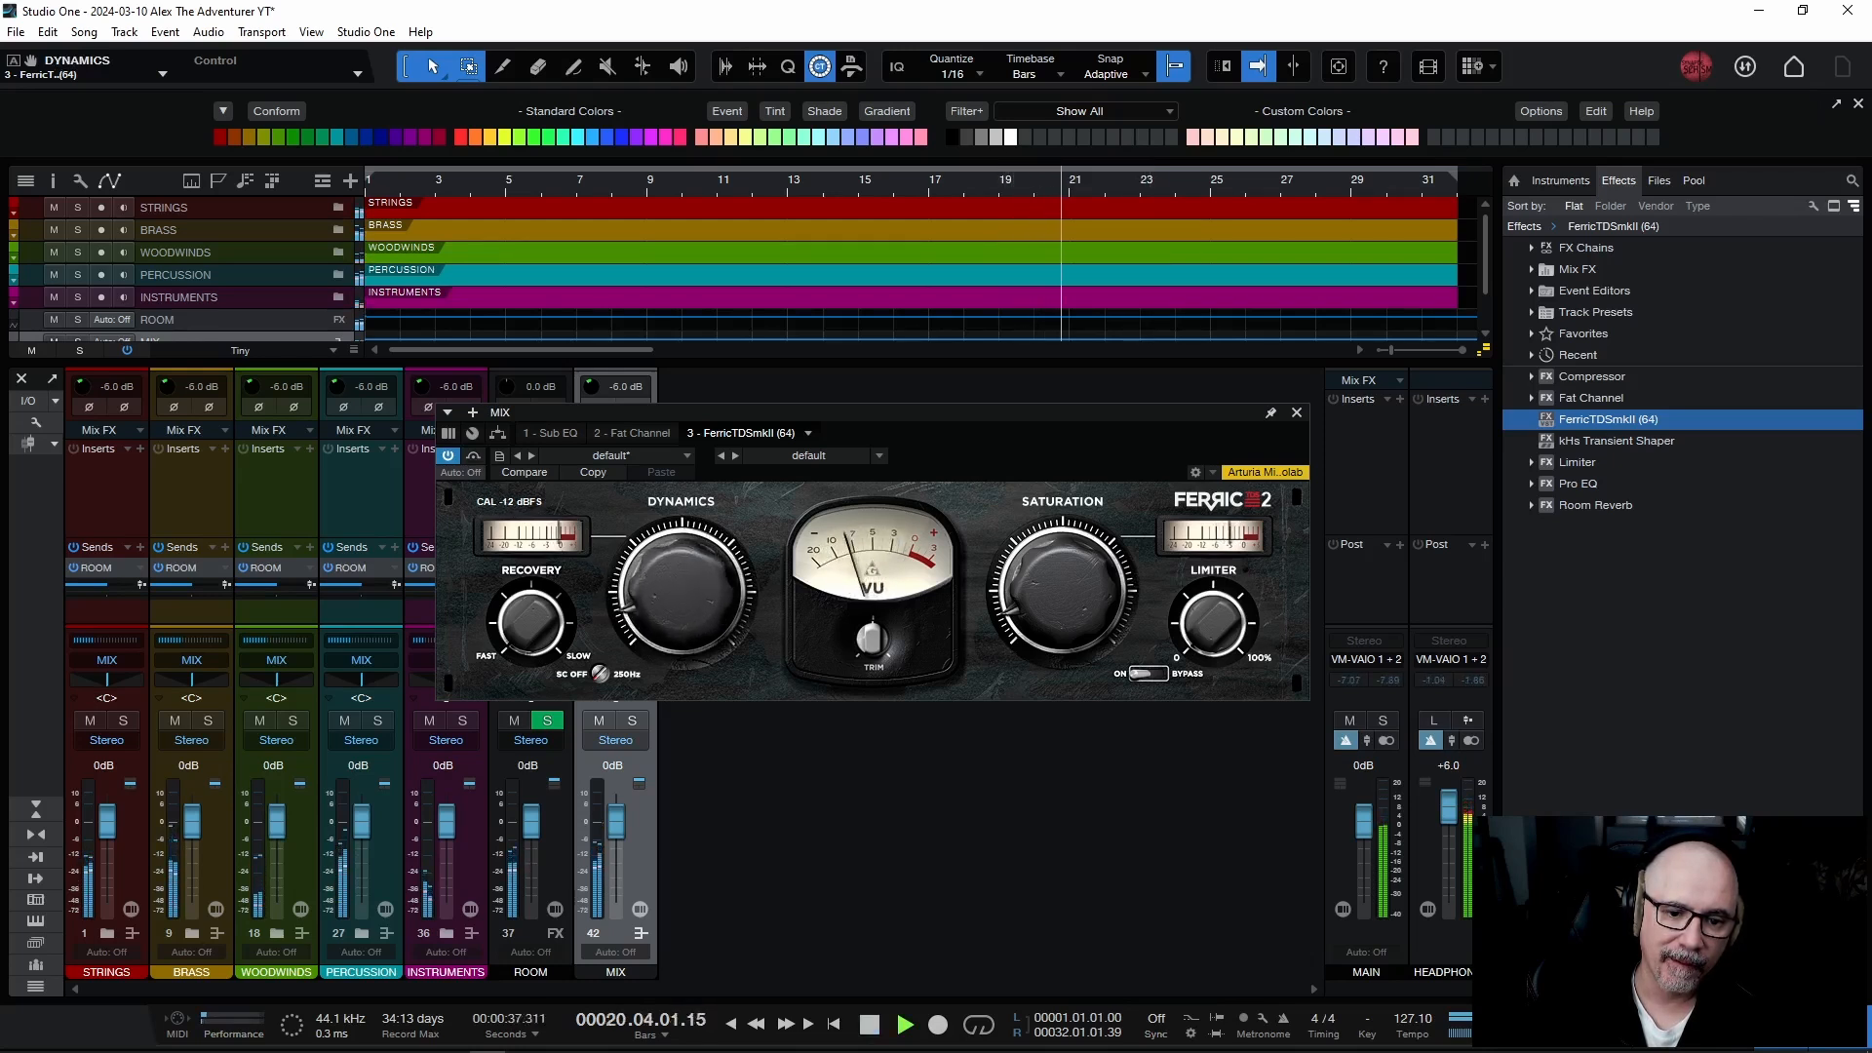
{"action": "left_click_drag", "start_coordinate": [668, 583], "coordinate": [669, 604]}
{"action": "key", "text": "space"}
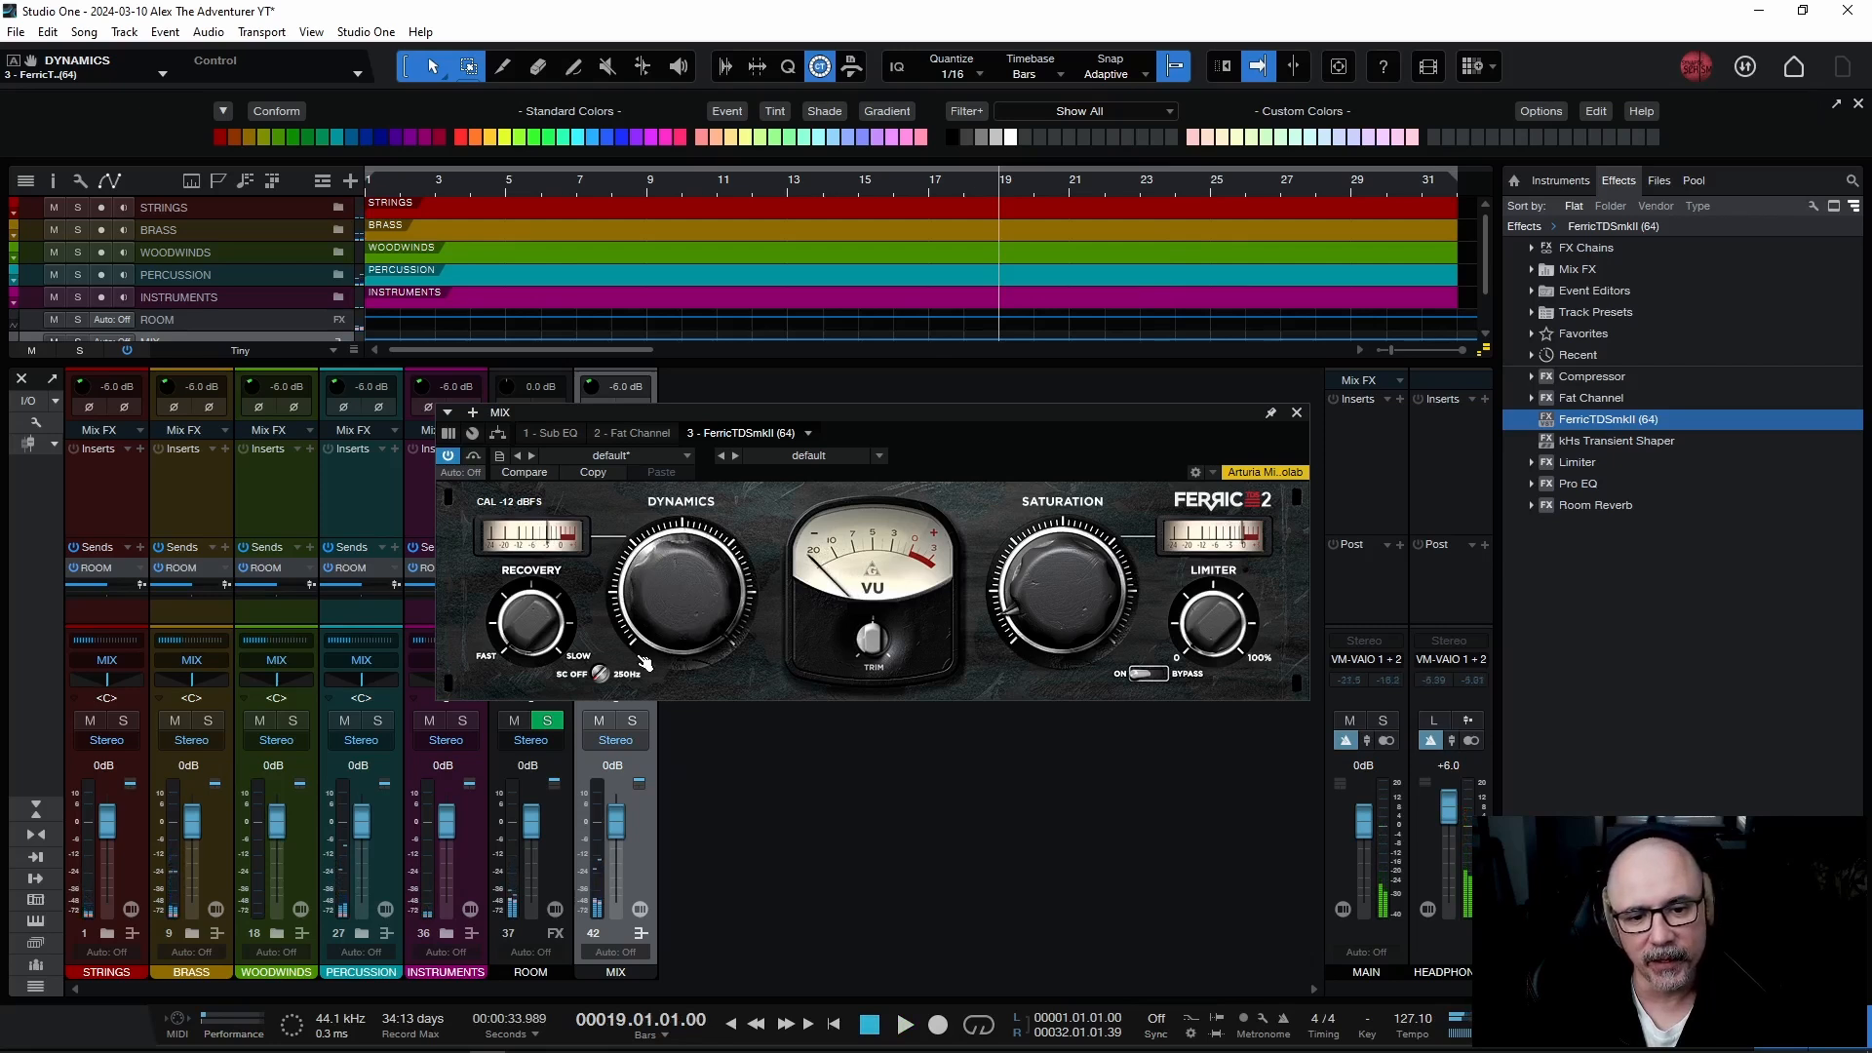
{"action": "key", "text": "space"}
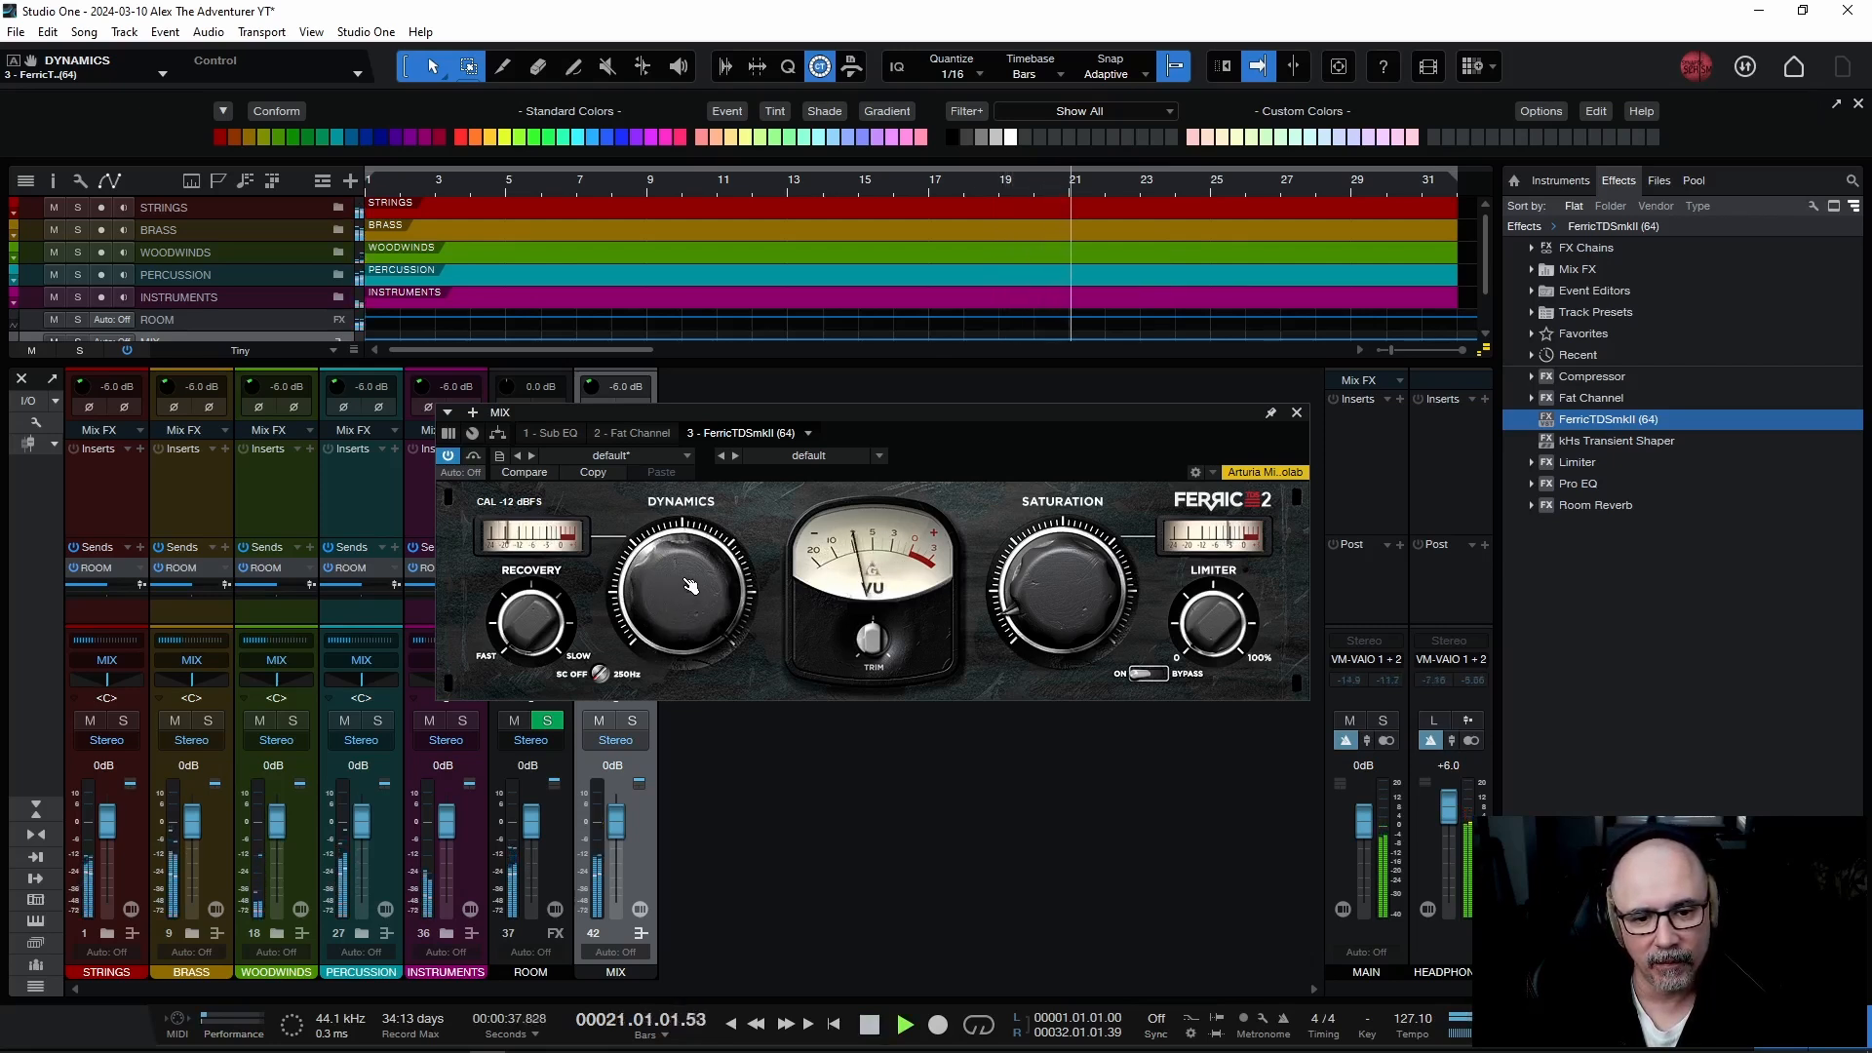
{"action": "left_click_drag", "start_coordinate": [692, 573], "coordinate": [692, 751]}
{"action": "key", "text": "space"}
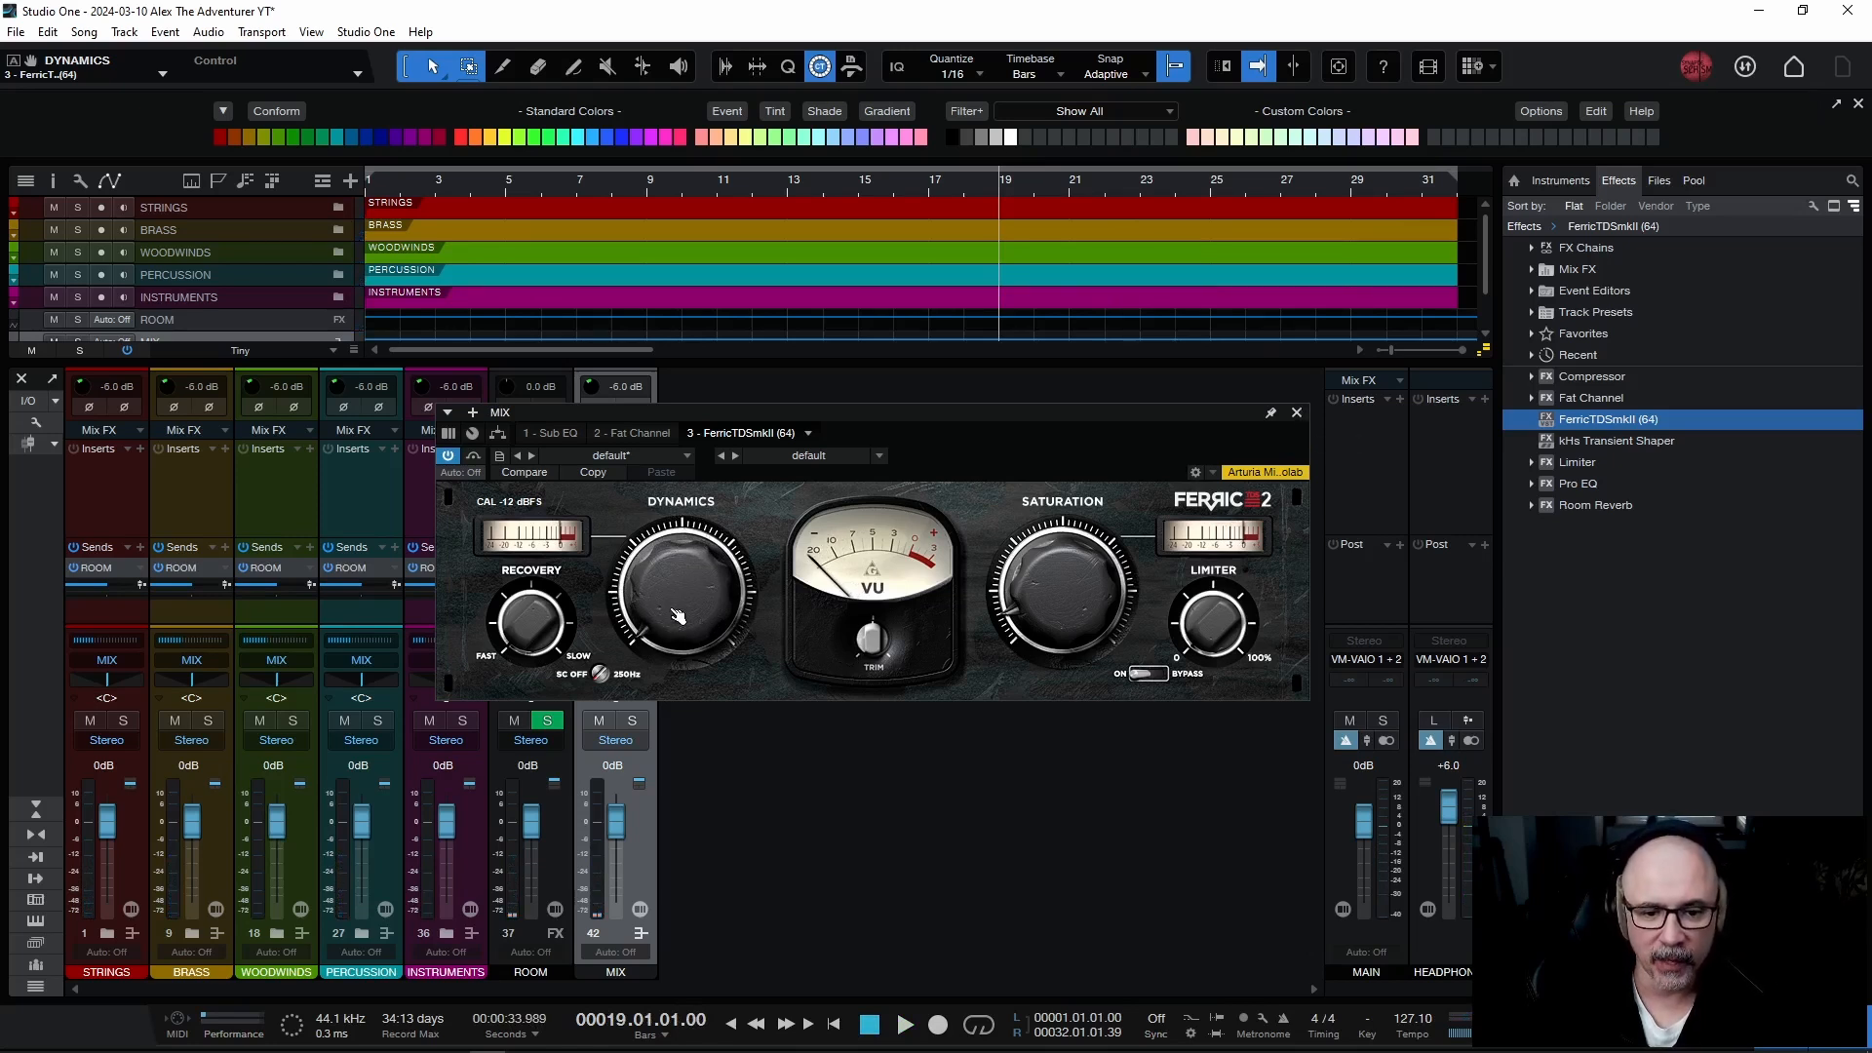
Close the FerricTDSmkII window and enlarge the mixer's insert area above the sends.
{"action": "left_click", "coordinate": [1296, 412]}
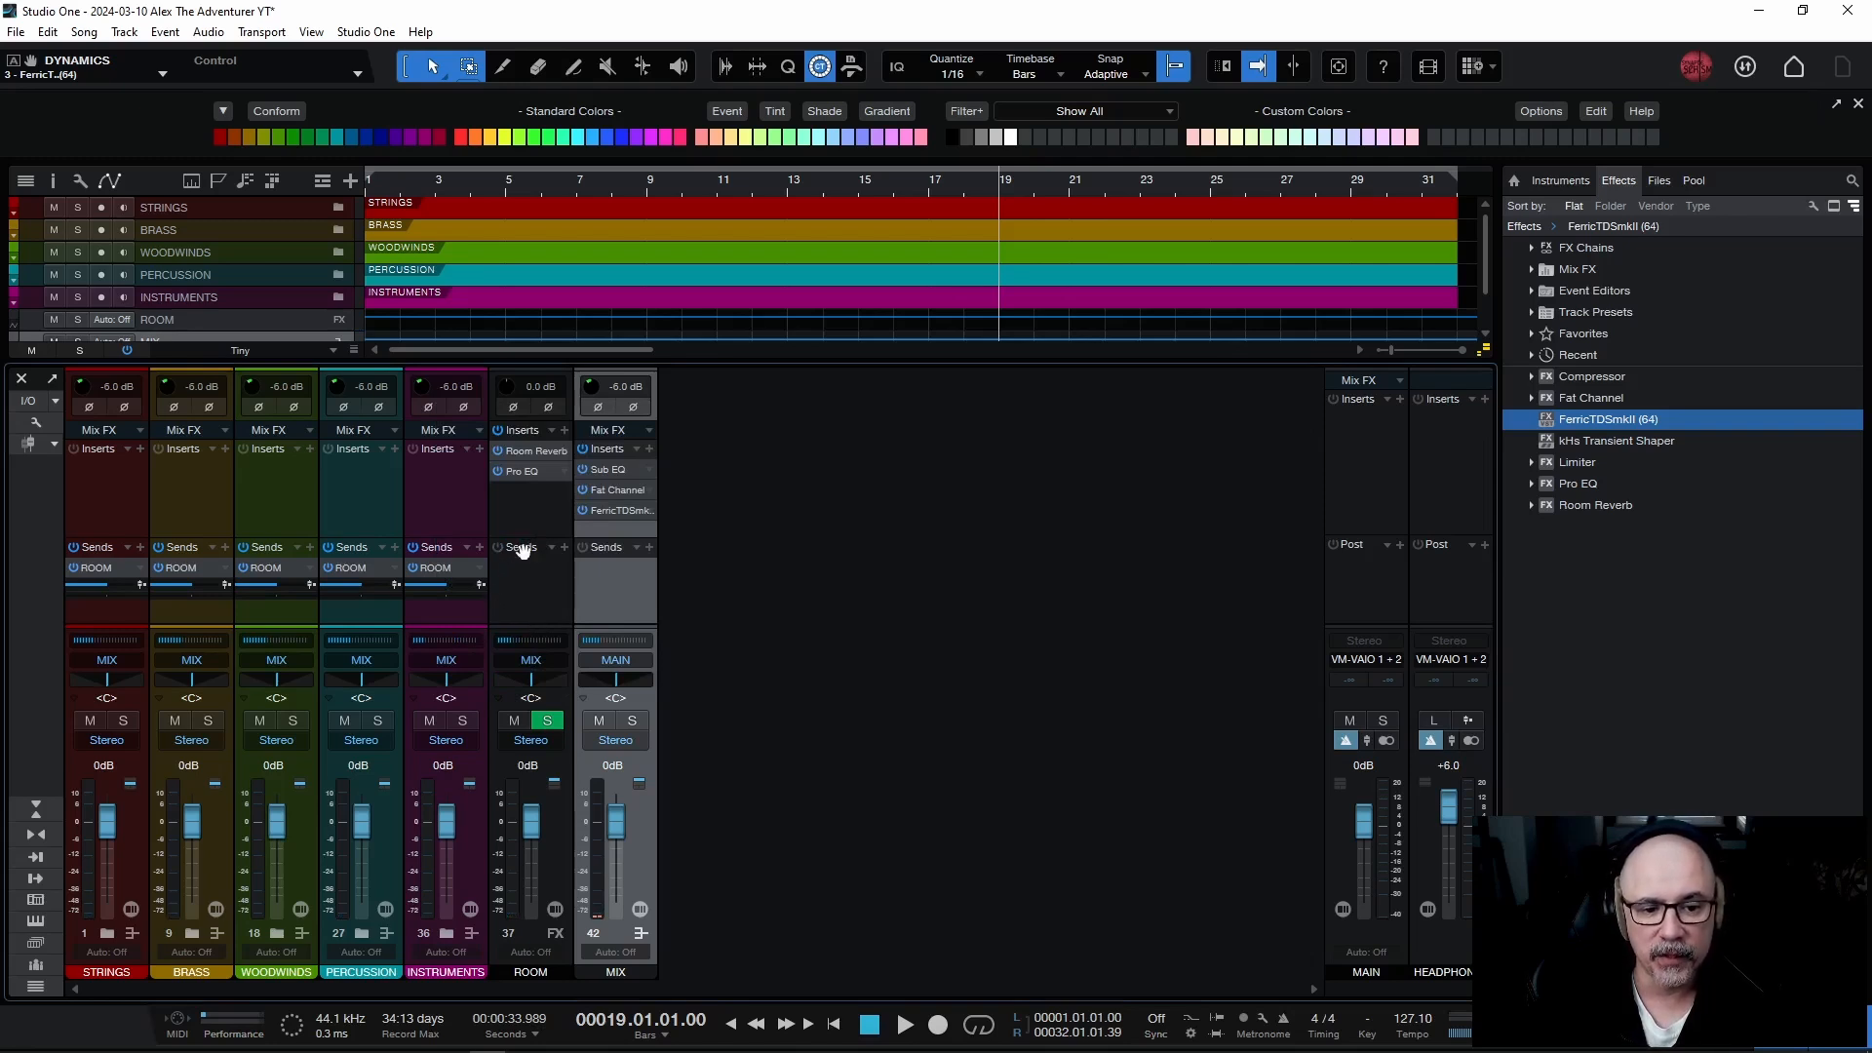
{"action": "left_click_drag", "start_coordinate": [522, 535], "coordinate": [521, 550]}
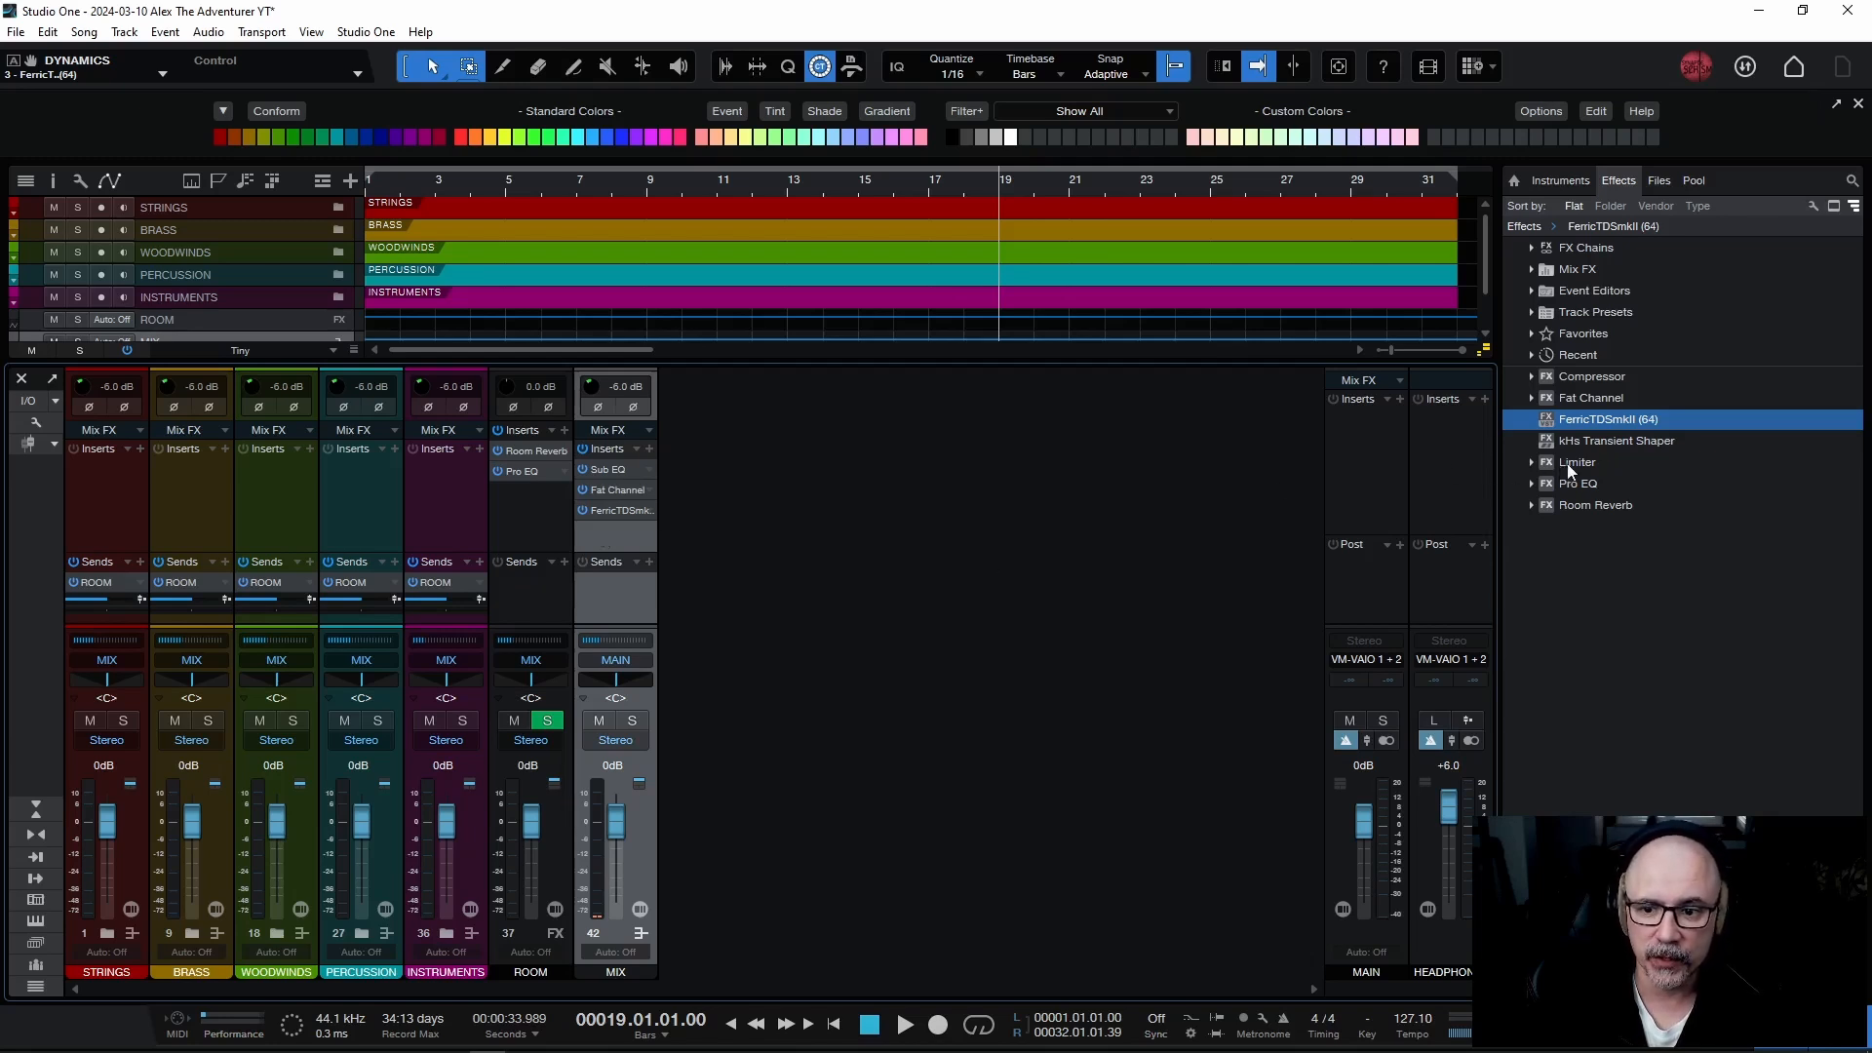
Insert Limiter after FerricTDSmkII on the MIX bus, reposition its window, and set the Release to 264.1 ms.
{"action": "left_click_drag", "start_coordinate": [1573, 464], "coordinate": [622, 532]}
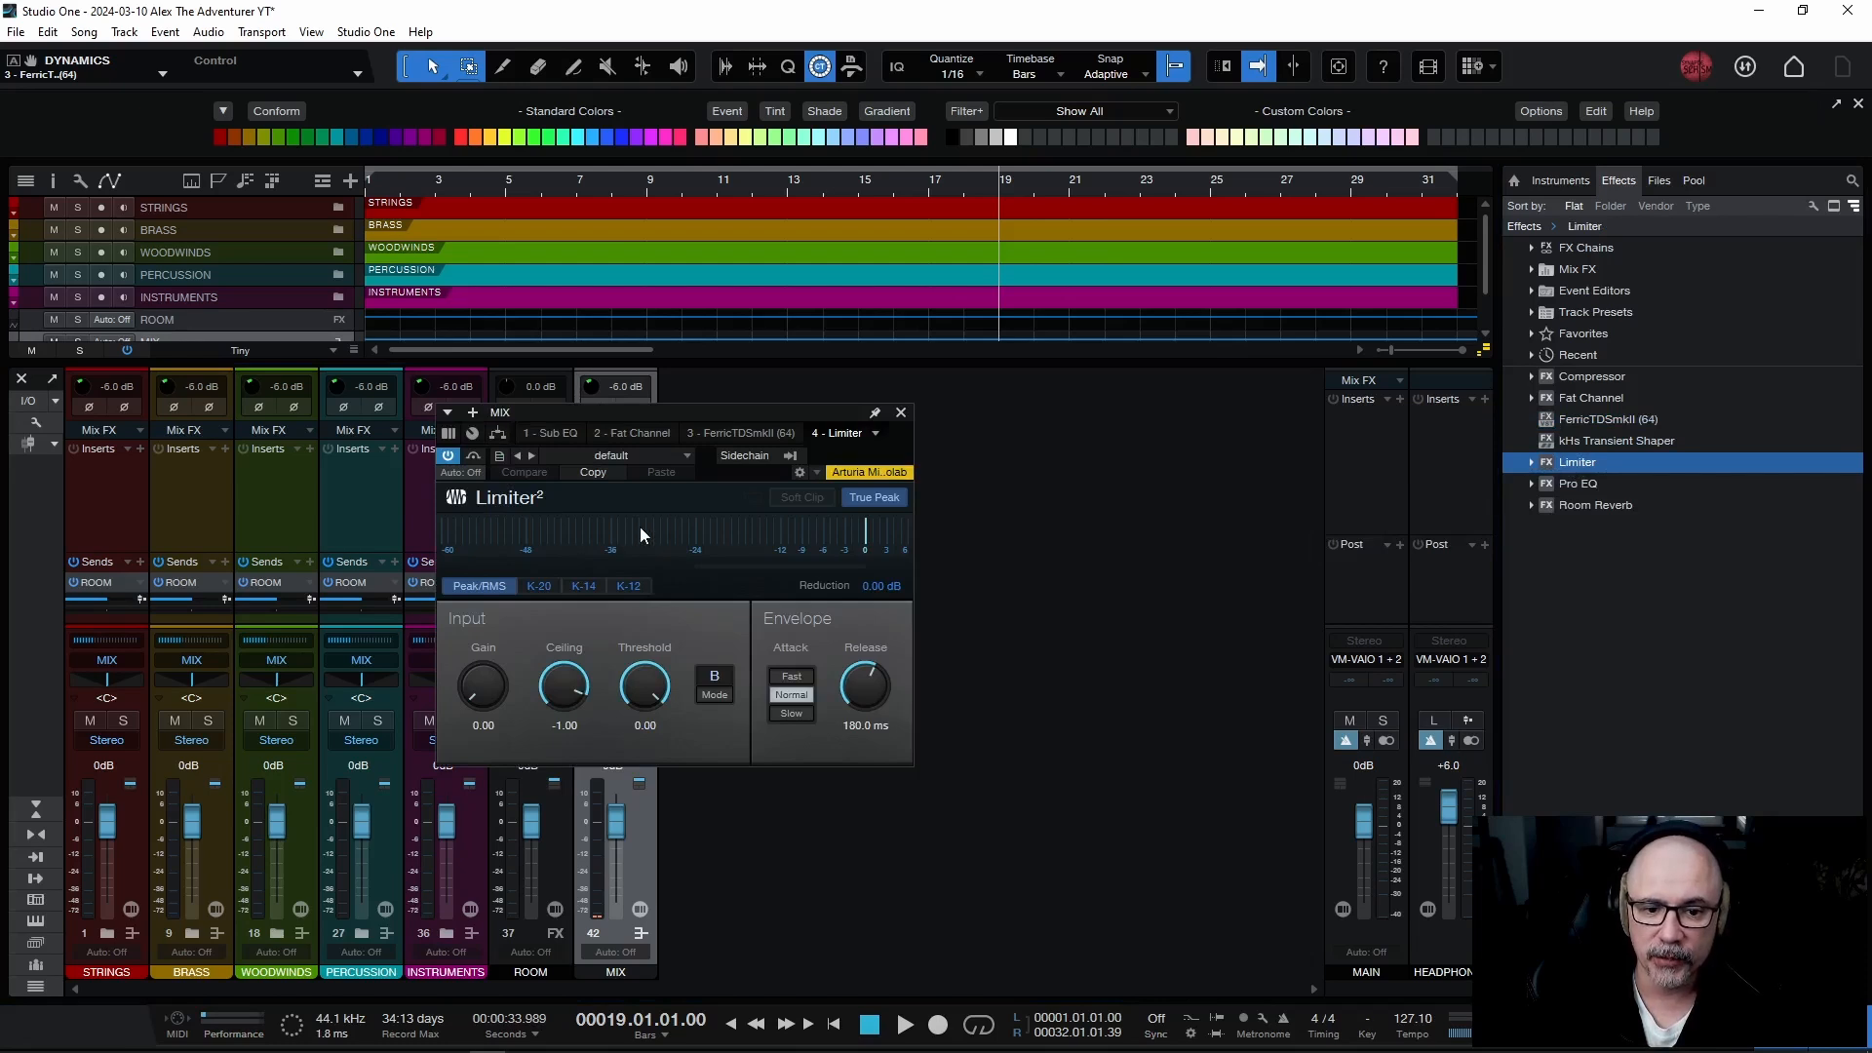
{"action": "left_click_drag", "start_coordinate": [706, 426], "coordinate": [1015, 384]}
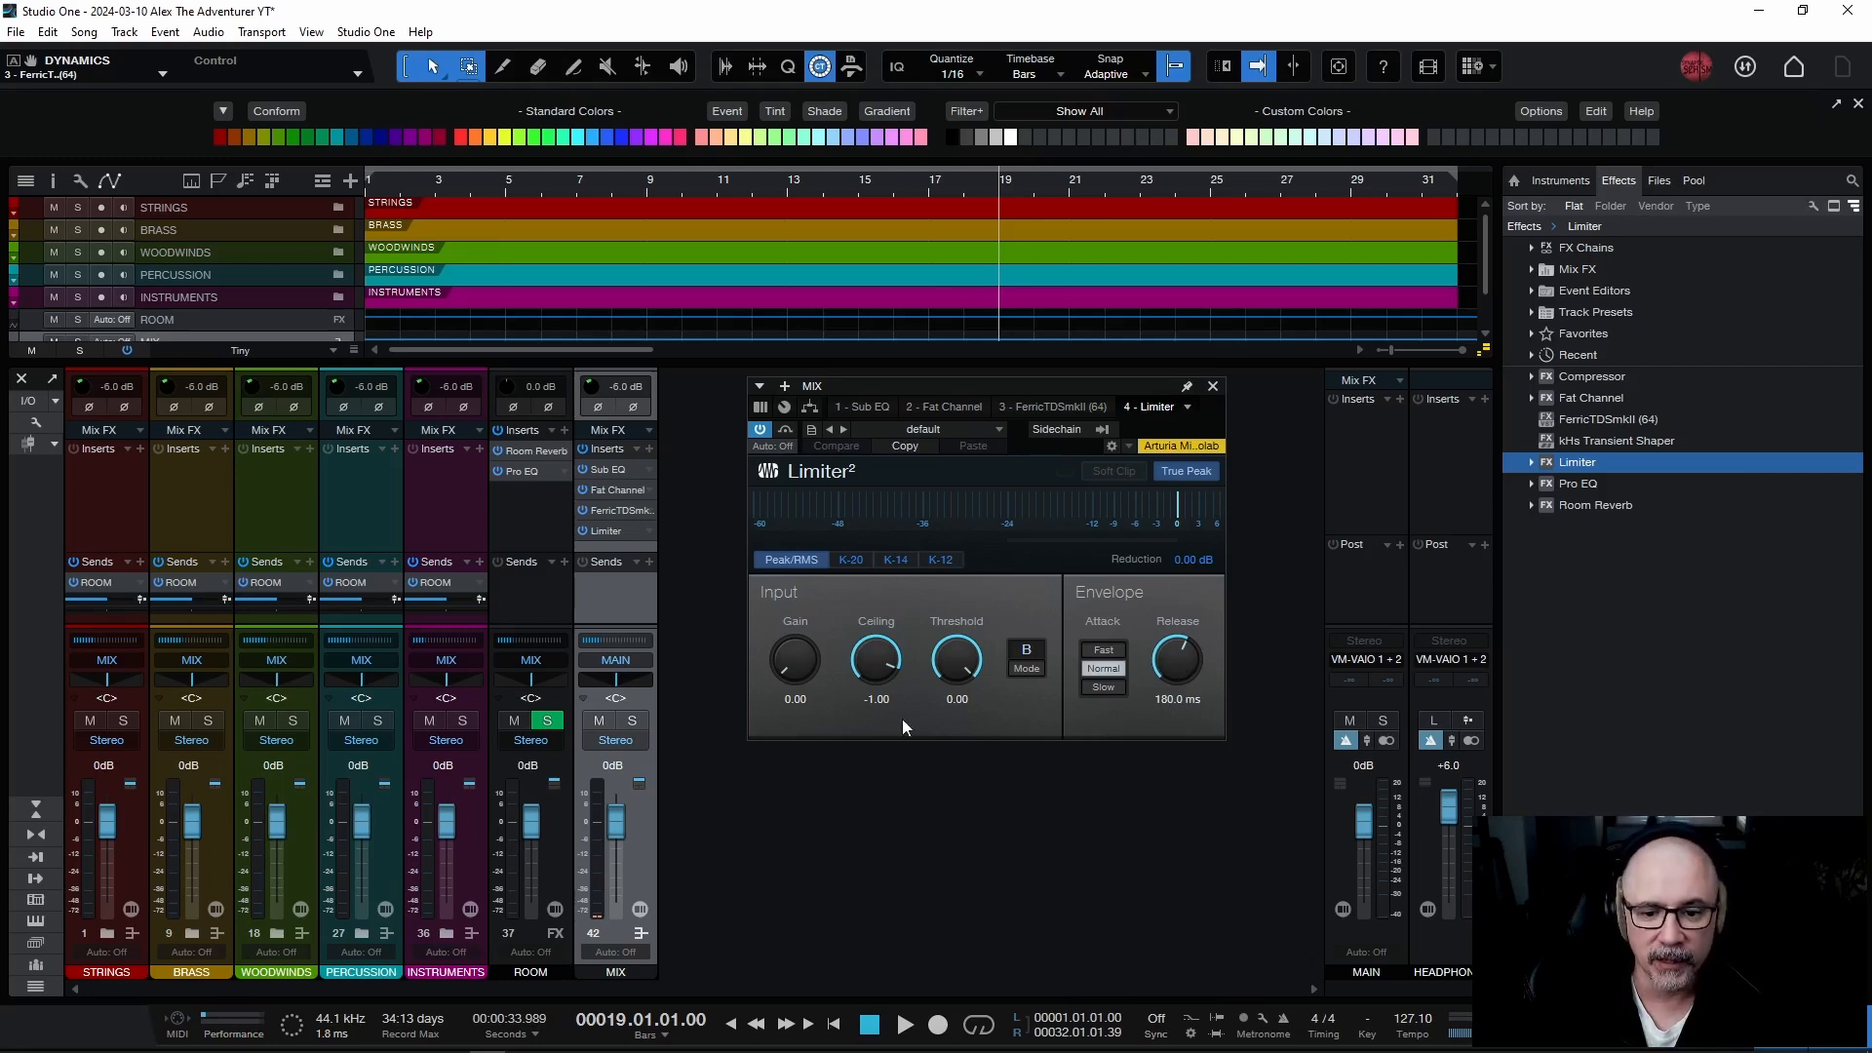
{"action": "left_click_drag", "start_coordinate": [1176, 666], "coordinate": [1175, 651]}
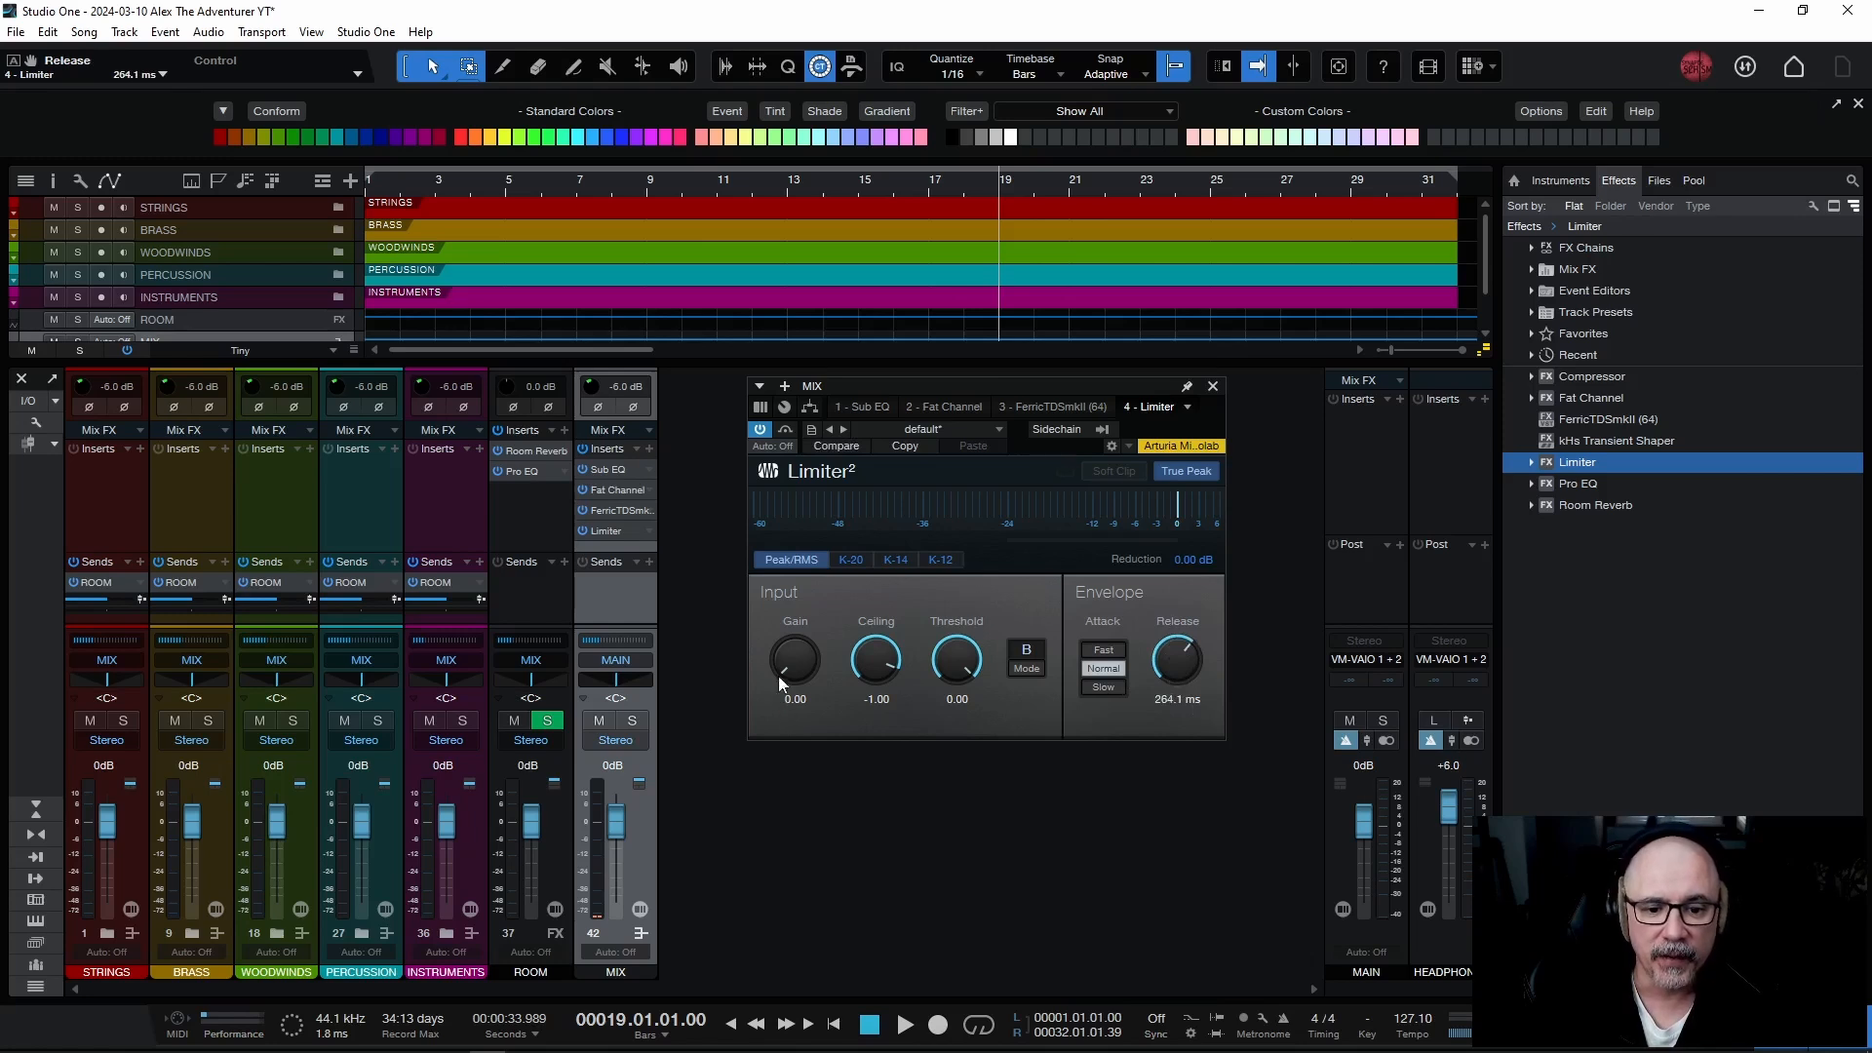
During playback from bar 19, raise the Limiter's input Gain to 7.92 and lower the HEADPHONES output to -3.1 dB.
{"action": "key", "text": "space"}
{"action": "left_click_drag", "start_coordinate": [787, 663], "coordinate": [787, 638]}
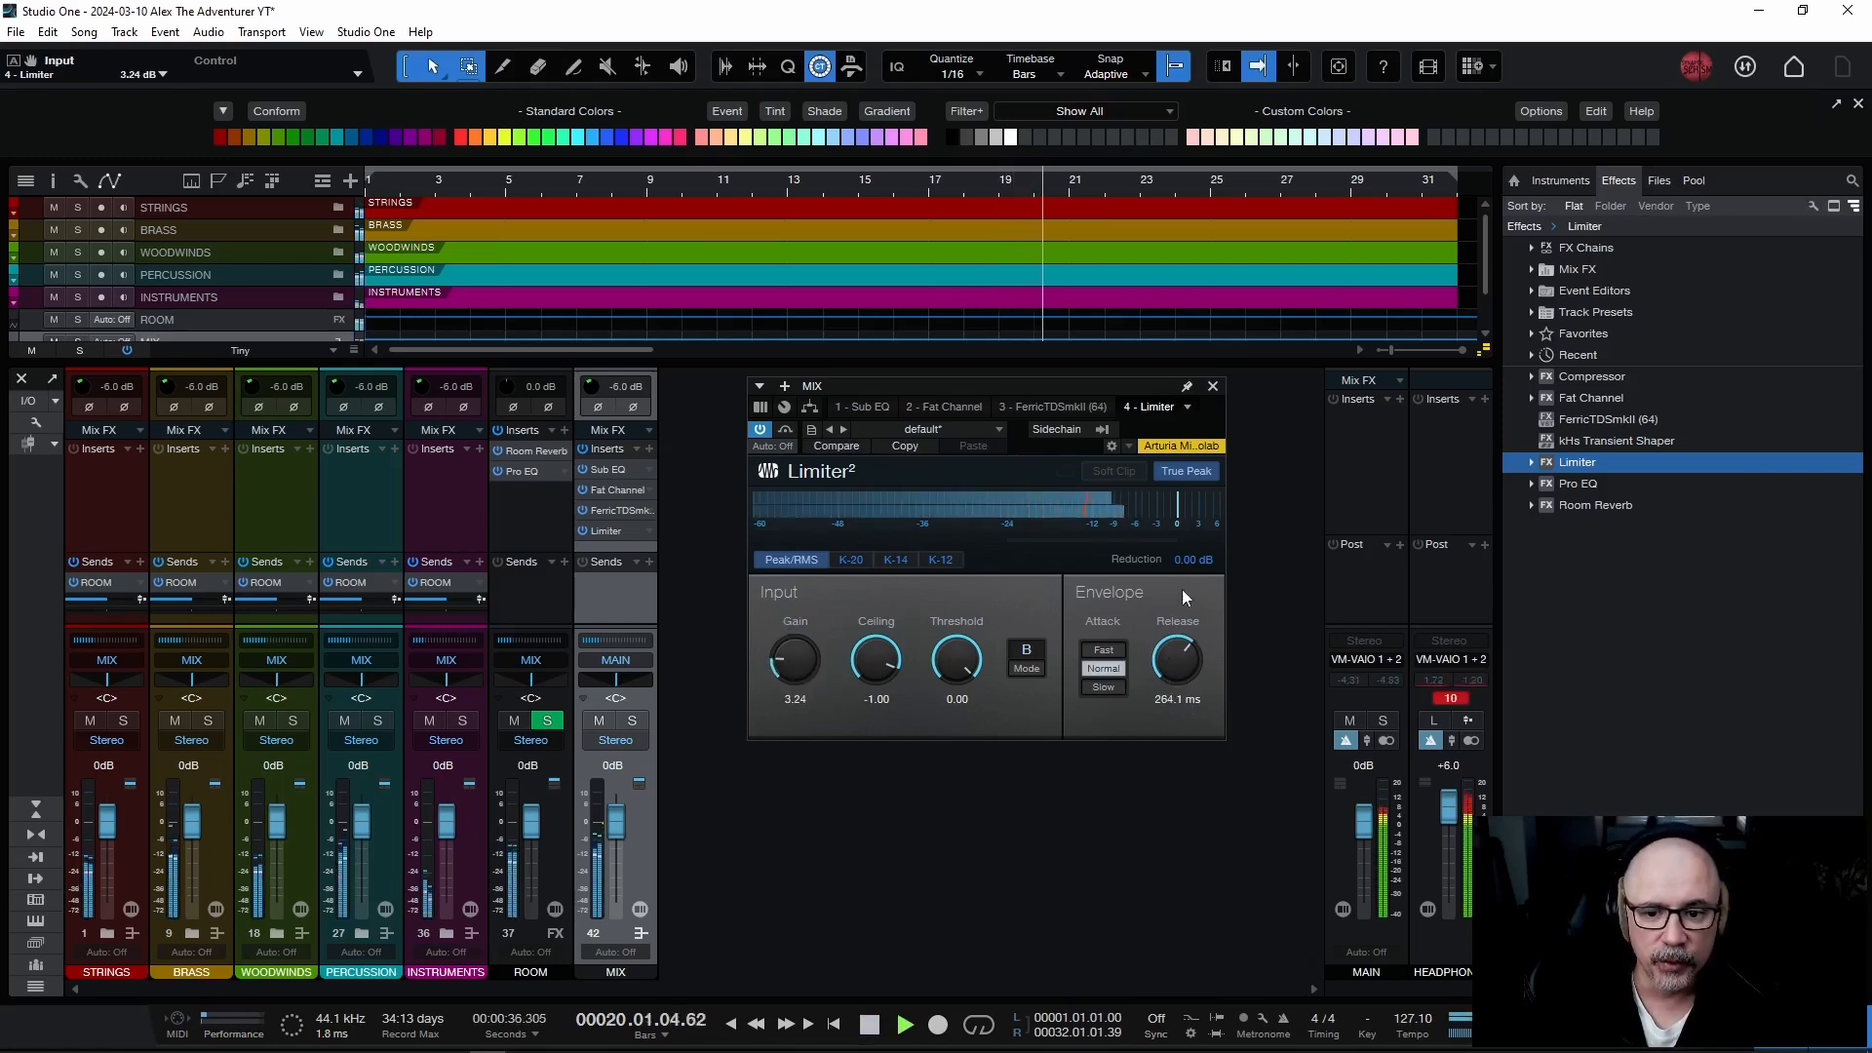
{"action": "left_click_drag", "start_coordinate": [1449, 811], "coordinate": [1454, 834]}
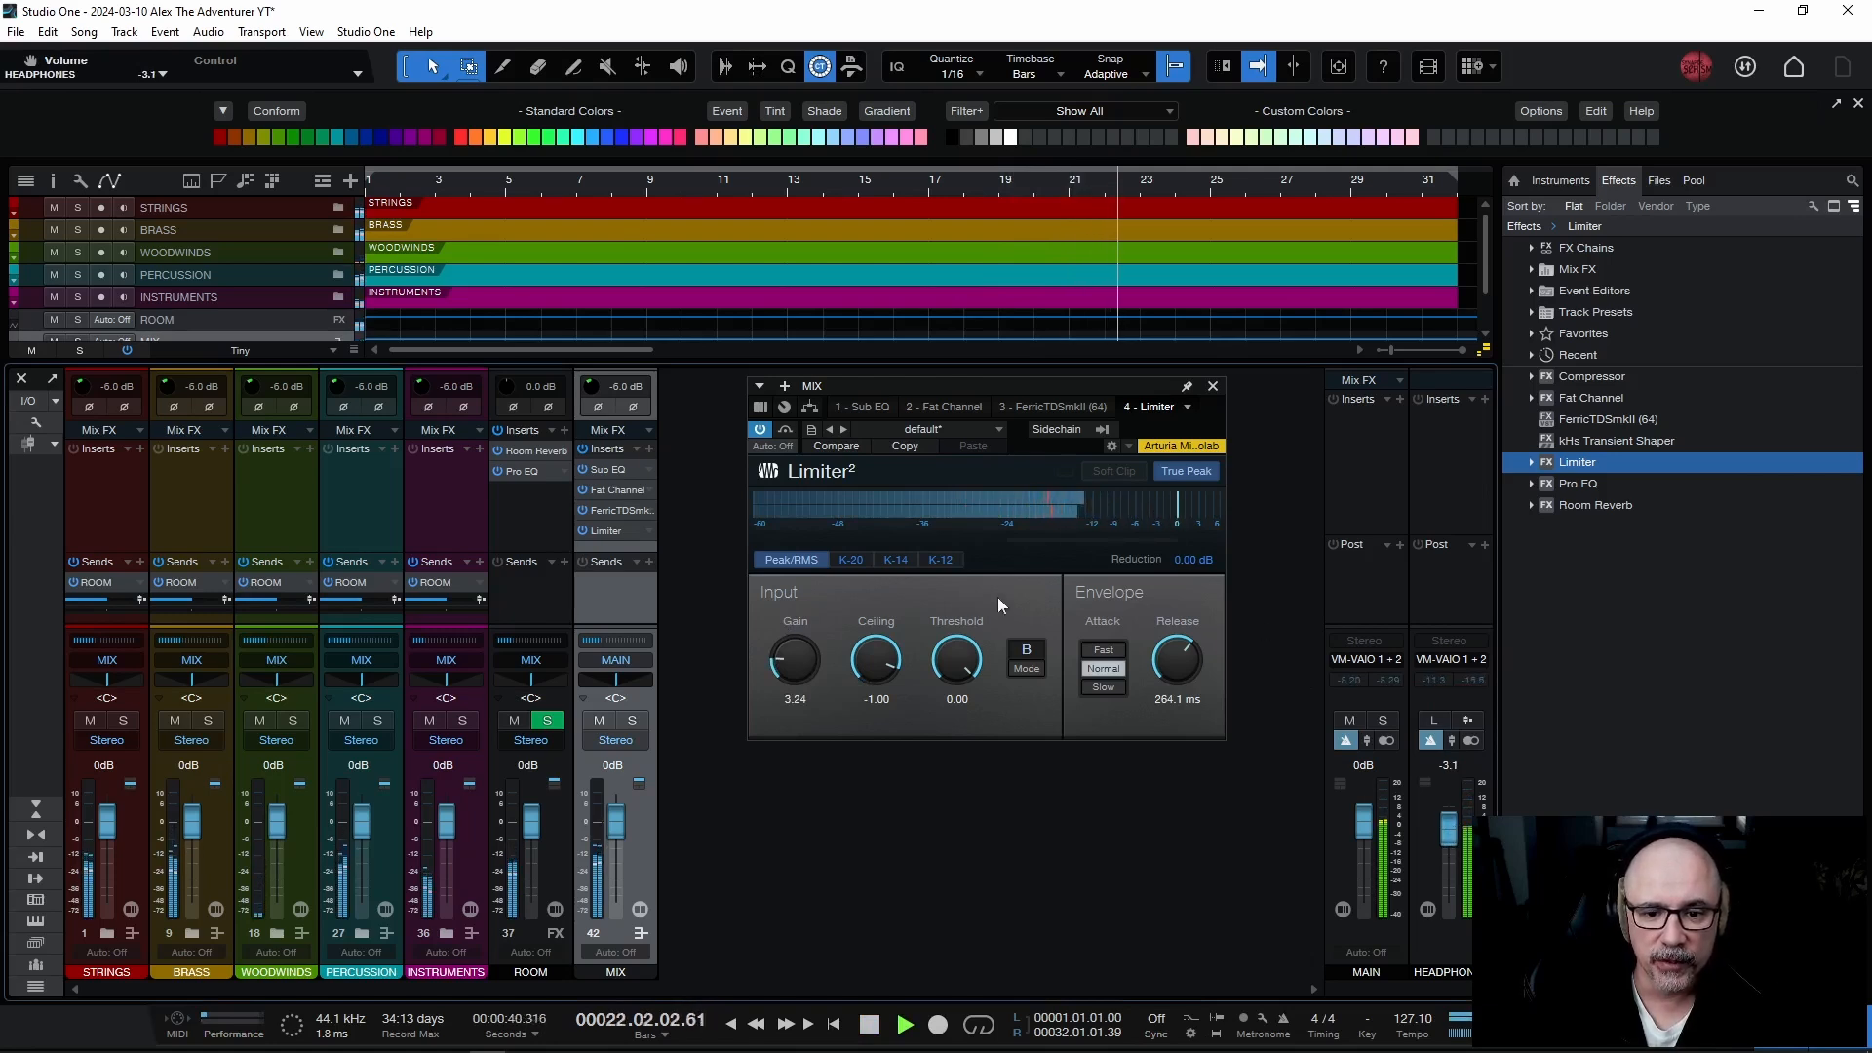
{"action": "left_click_drag", "start_coordinate": [795, 663], "coordinate": [792, 609]}
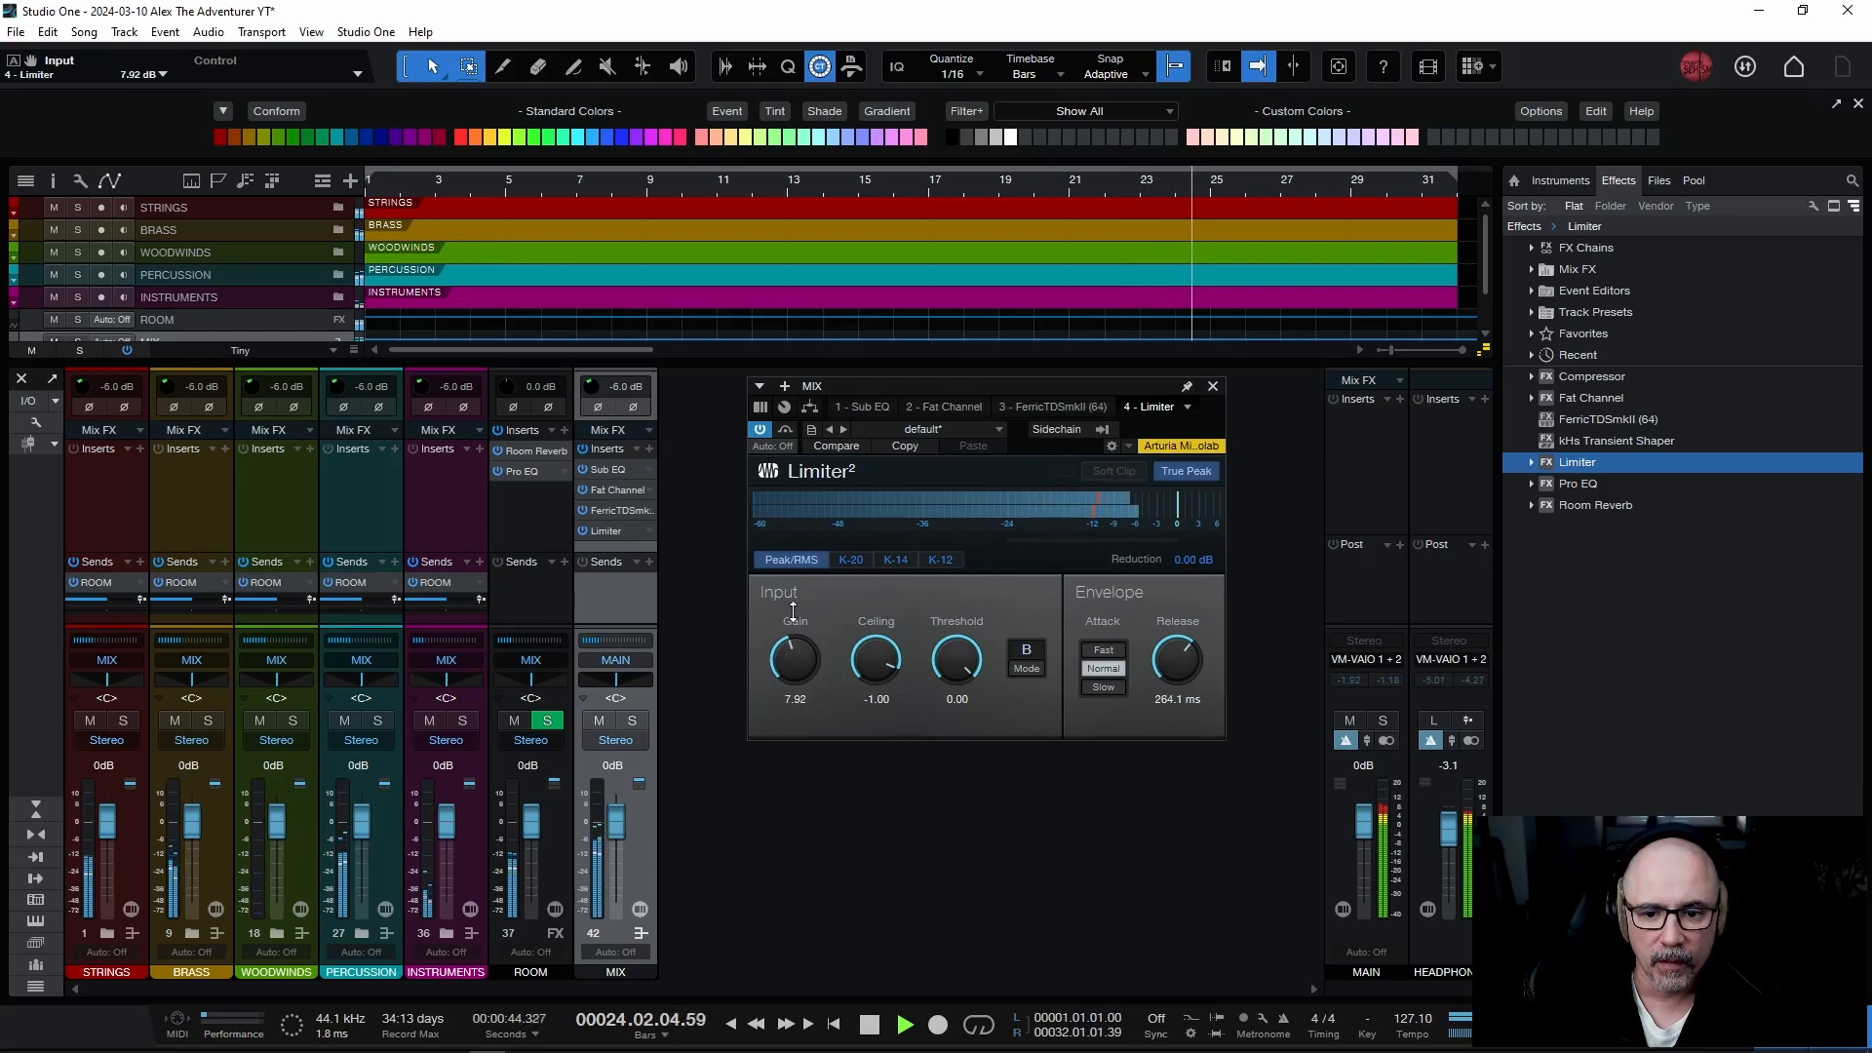
{"action": "key", "text": "space"}
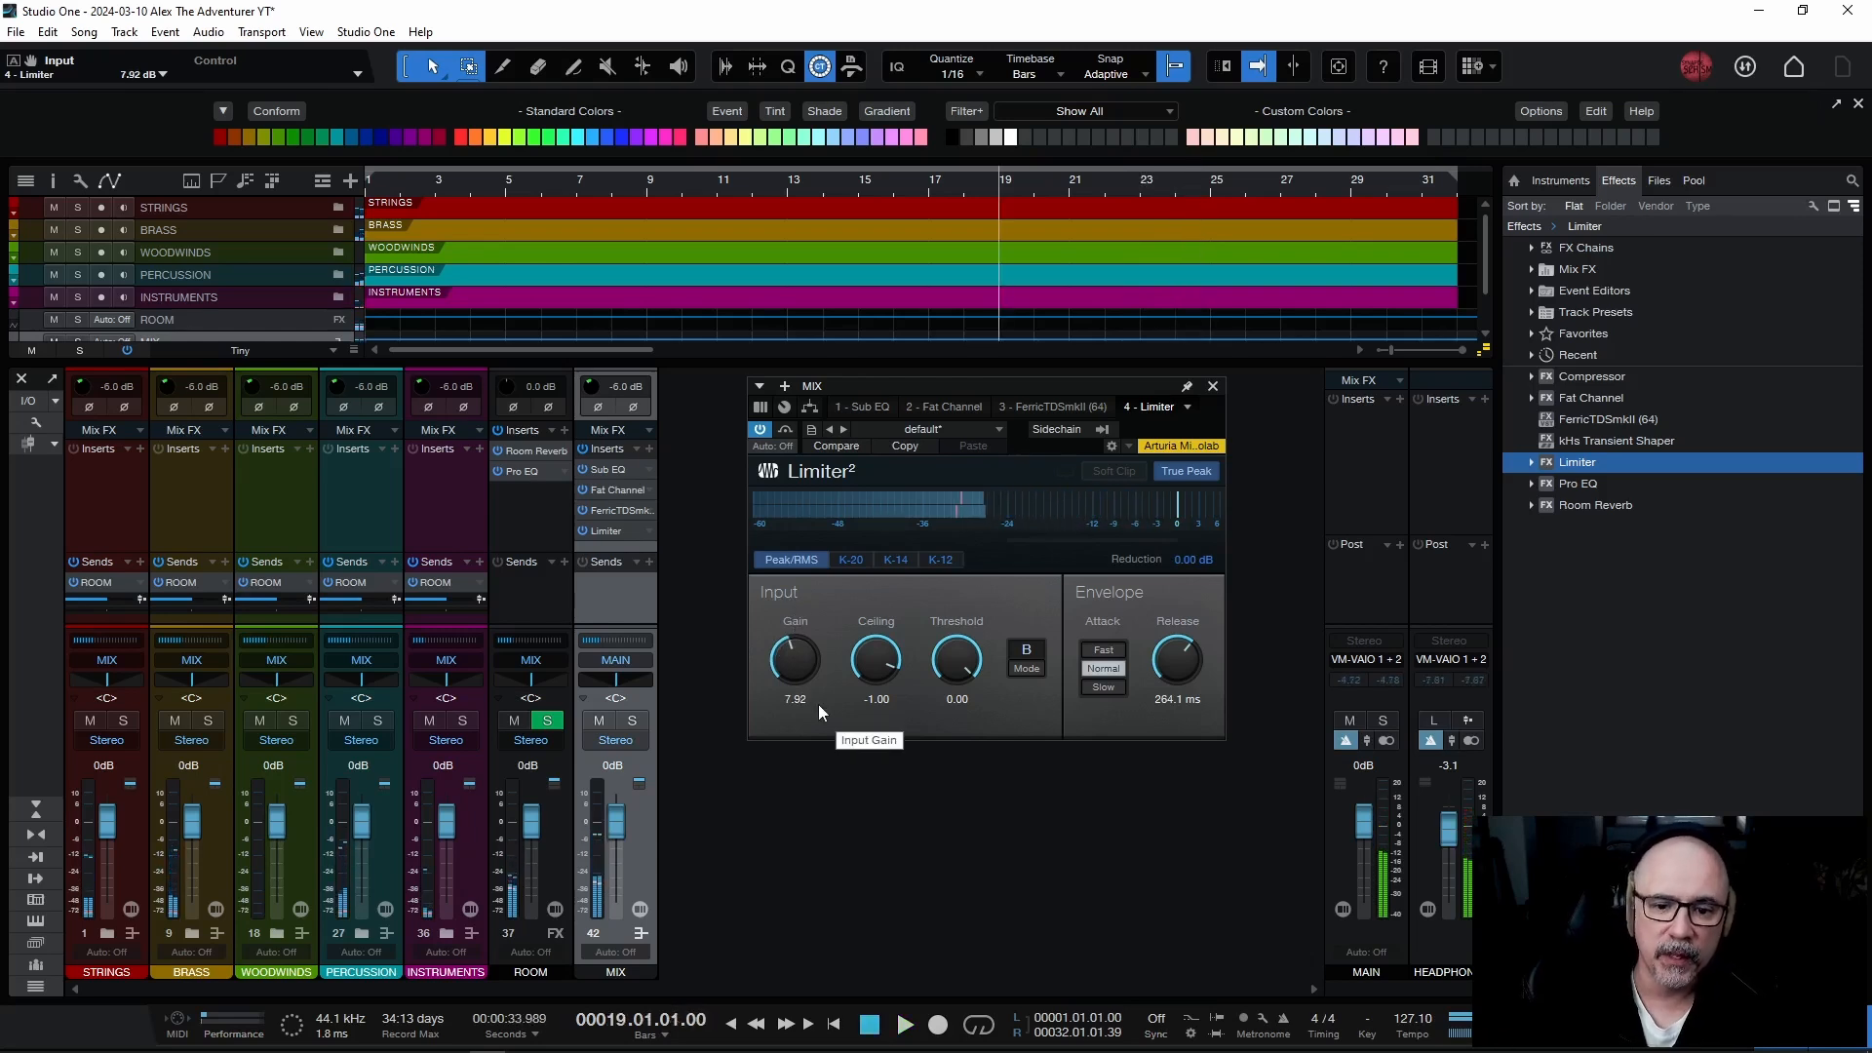
Close the Limiter window and remove Limiter from the MIX bus.
{"action": "left_click", "coordinate": [1213, 386]}
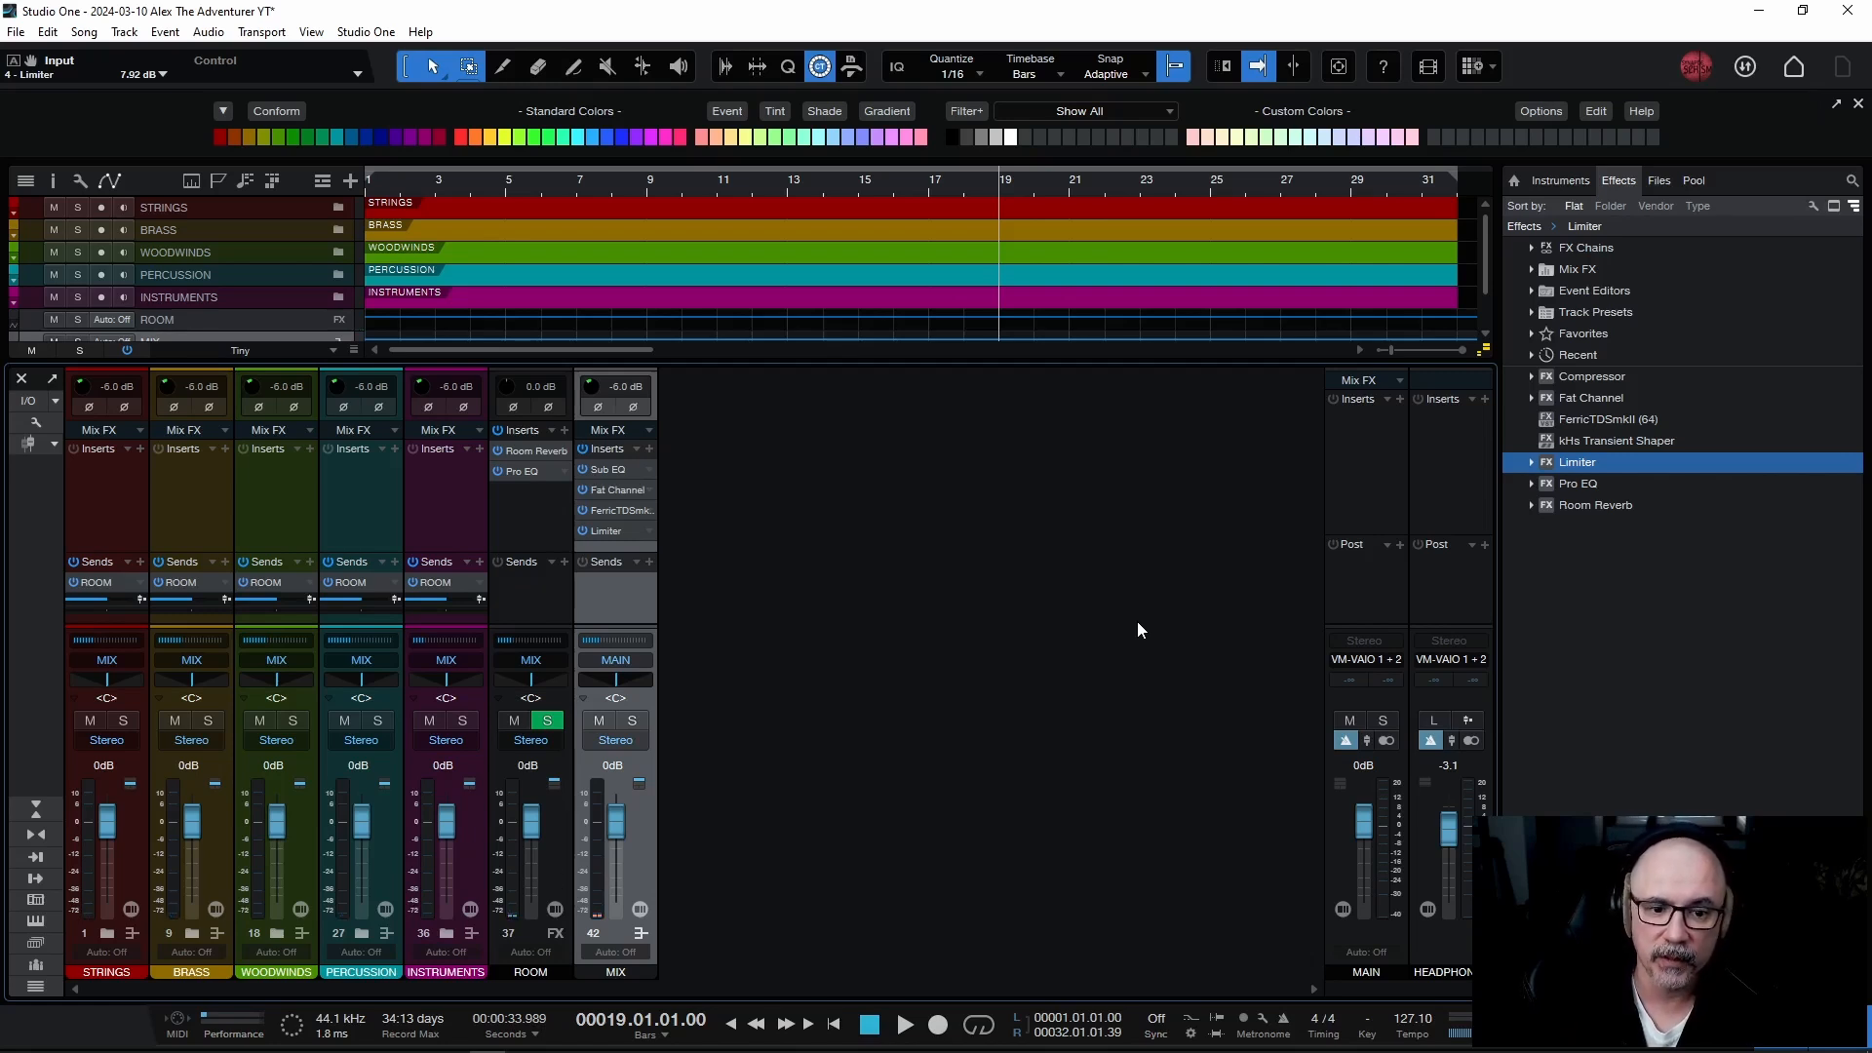
{"action": "right_click", "coordinate": [612, 532]}
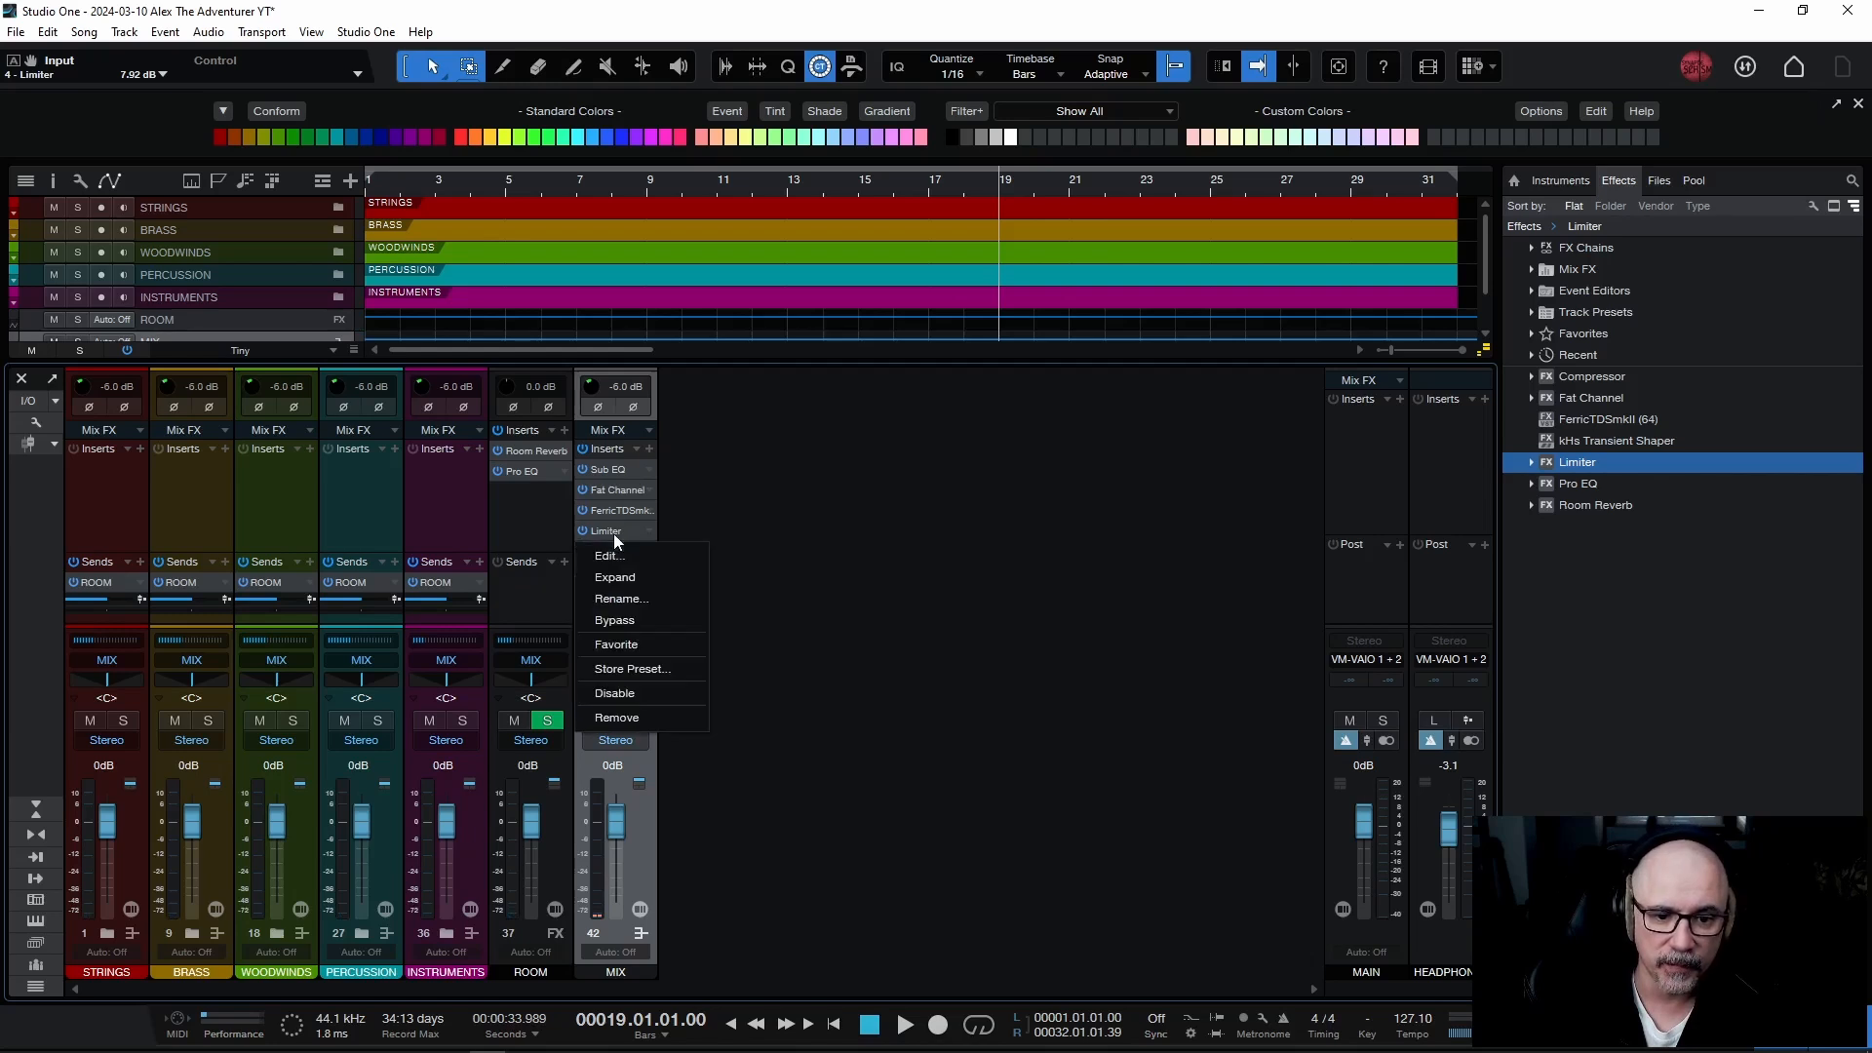
{"action": "left_click", "coordinate": [636, 713]}
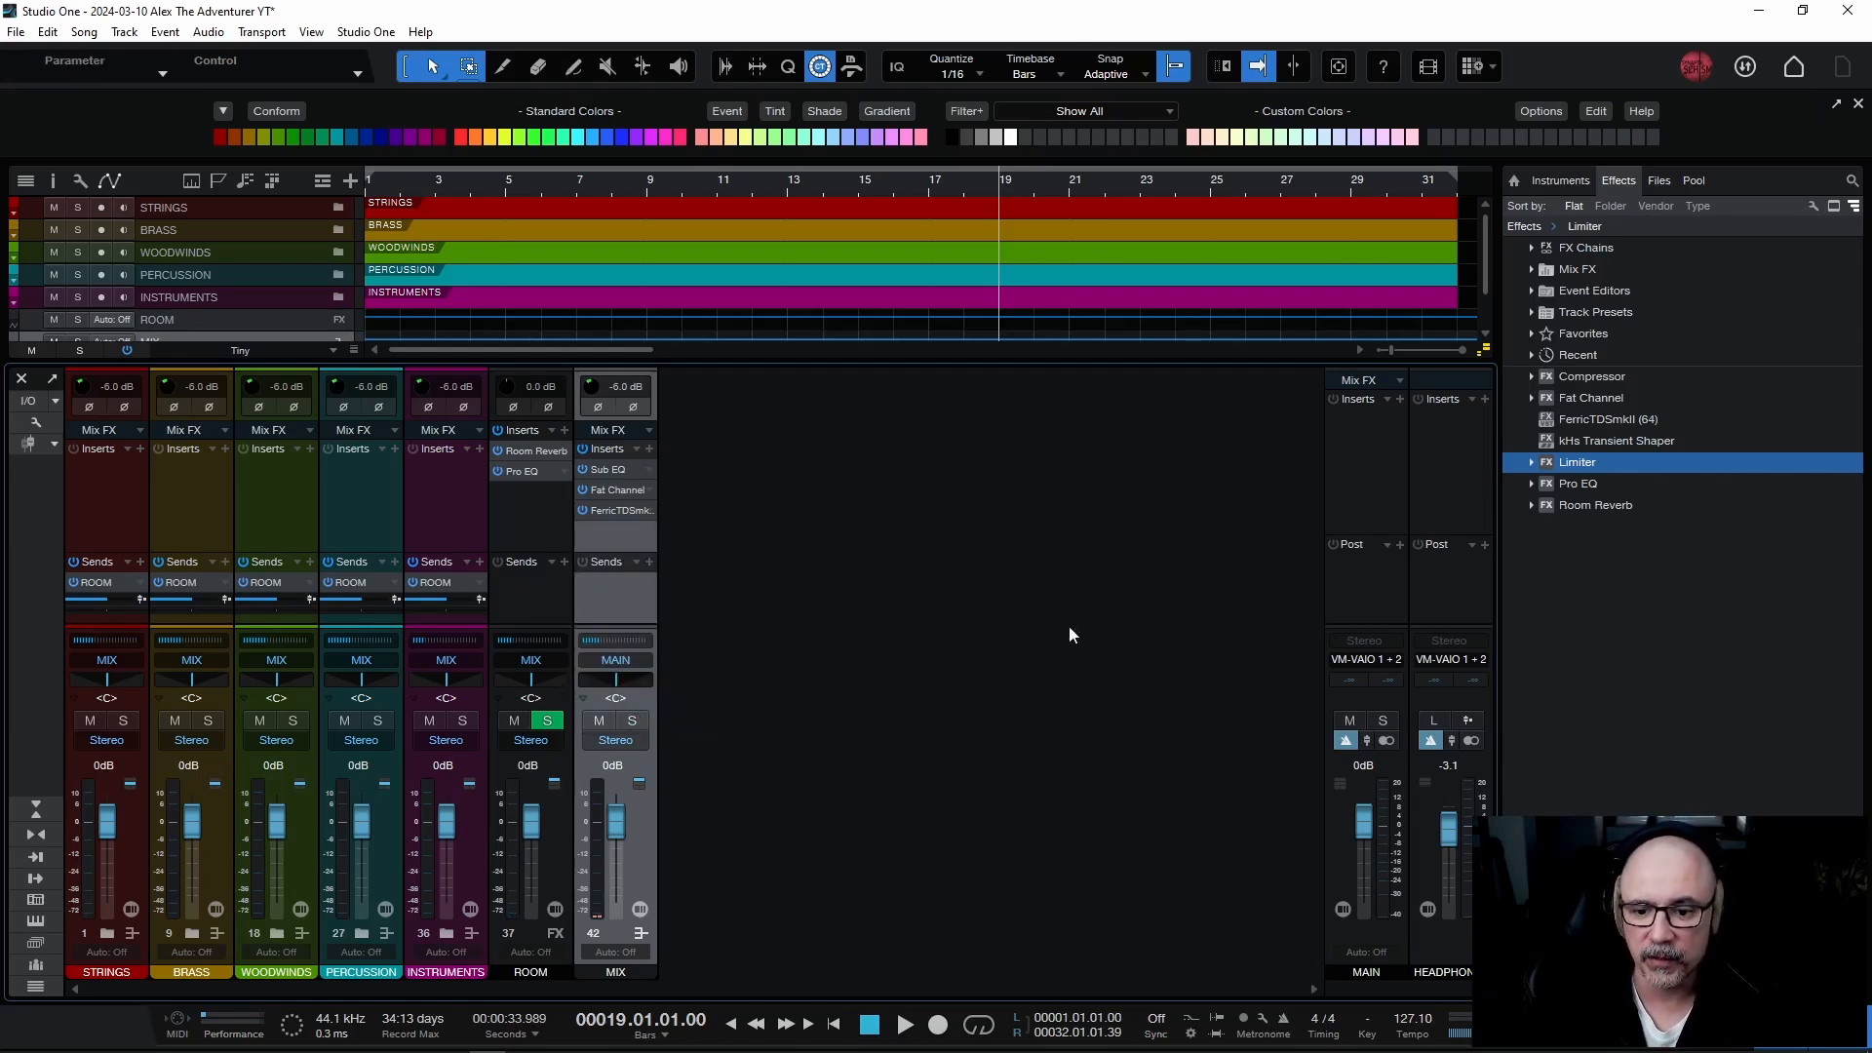
Demonstrate the HEADPHONES output fader at +3.7 dB, fully down and -1.1 dB, and reset it to 0 dB.
{"action": "left_click", "coordinate": [1452, 829], "text": "alt"}
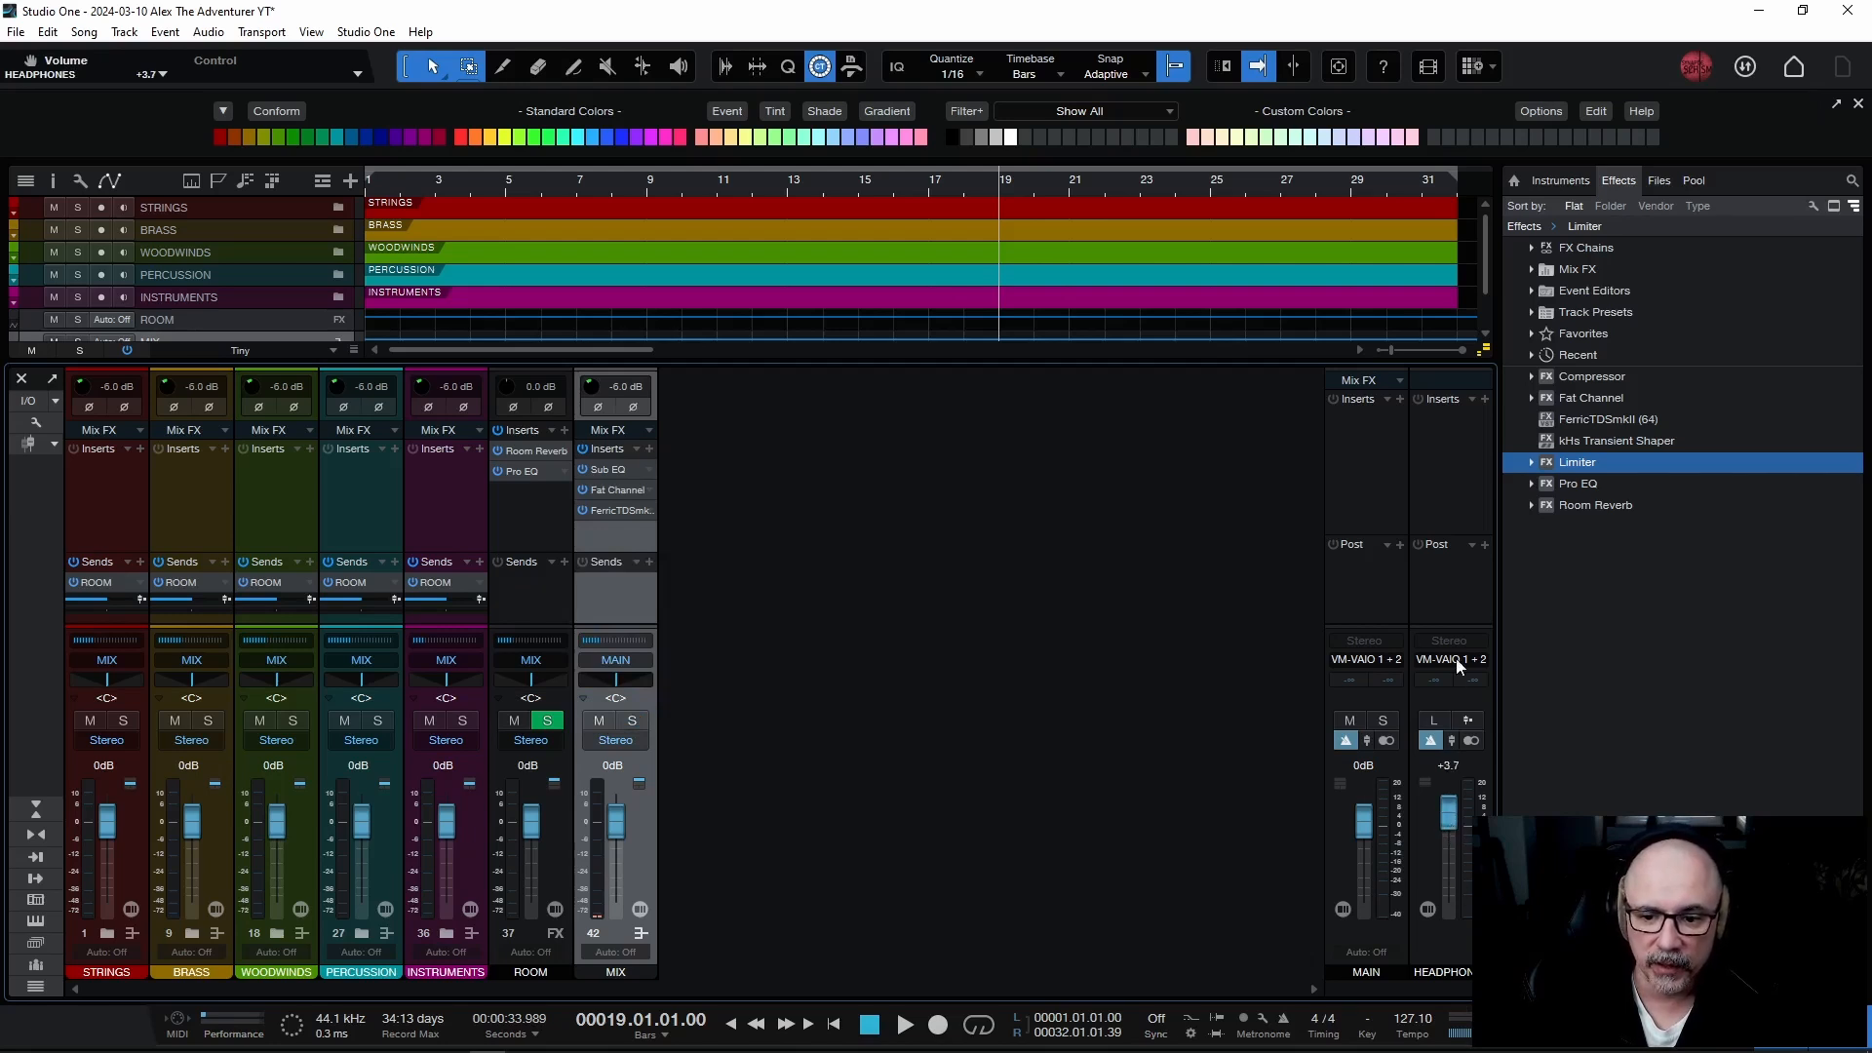
{"action": "left_click", "coordinate": [1458, 595]}
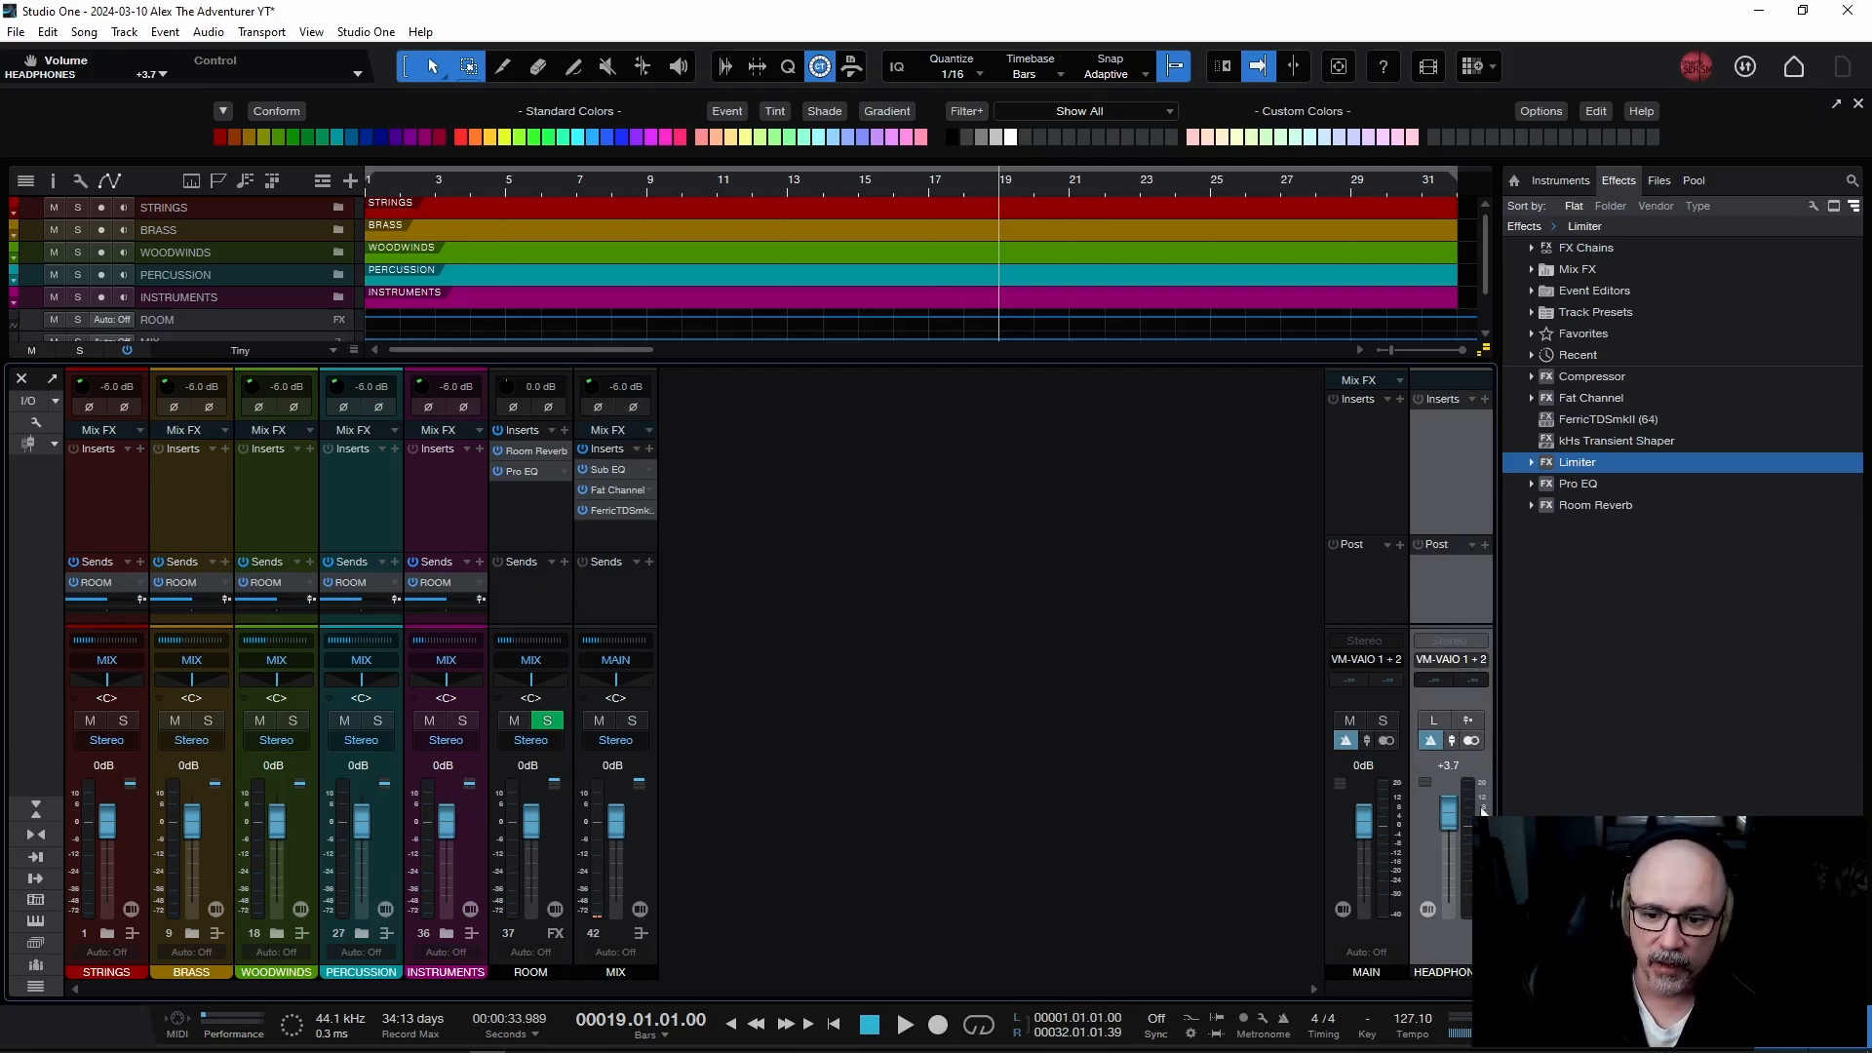
{"action": "left_click_drag", "start_coordinate": [1451, 822], "coordinate": [1459, 912]}
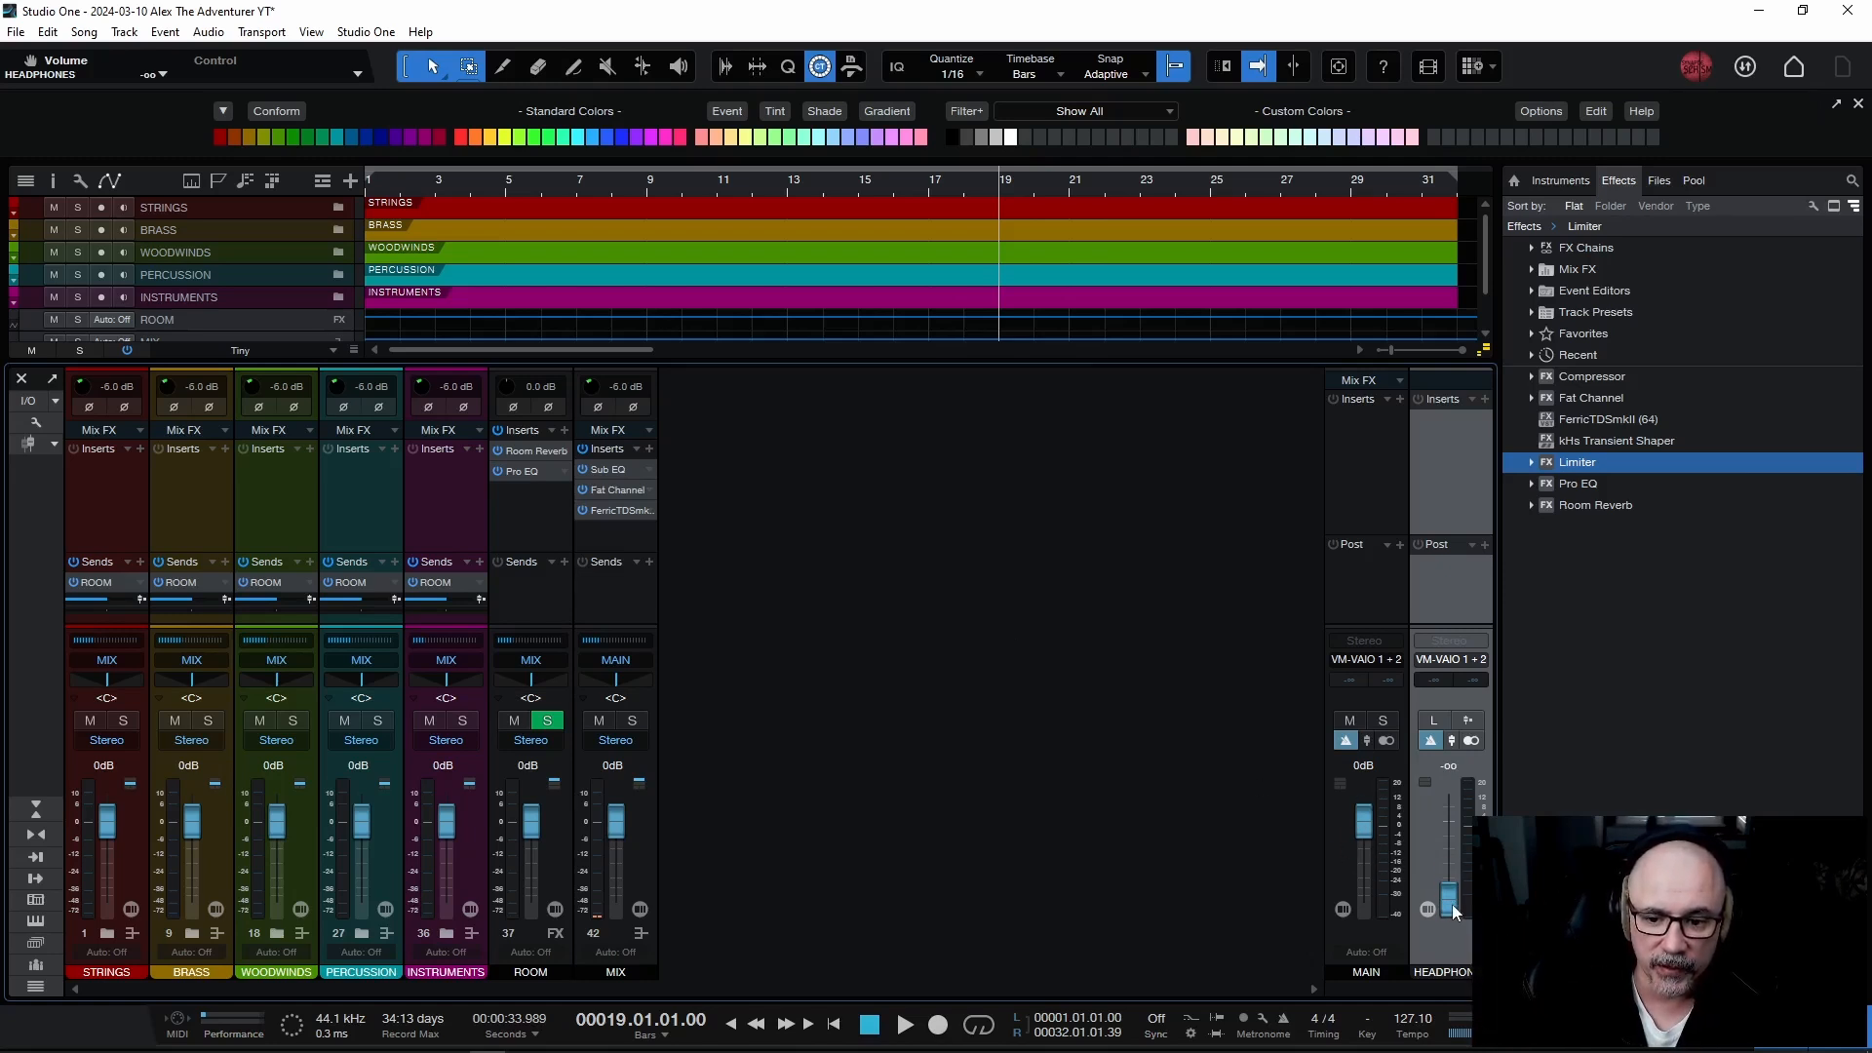
{"action": "left_click_drag", "start_coordinate": [1455, 912], "coordinate": [1451, 858]}
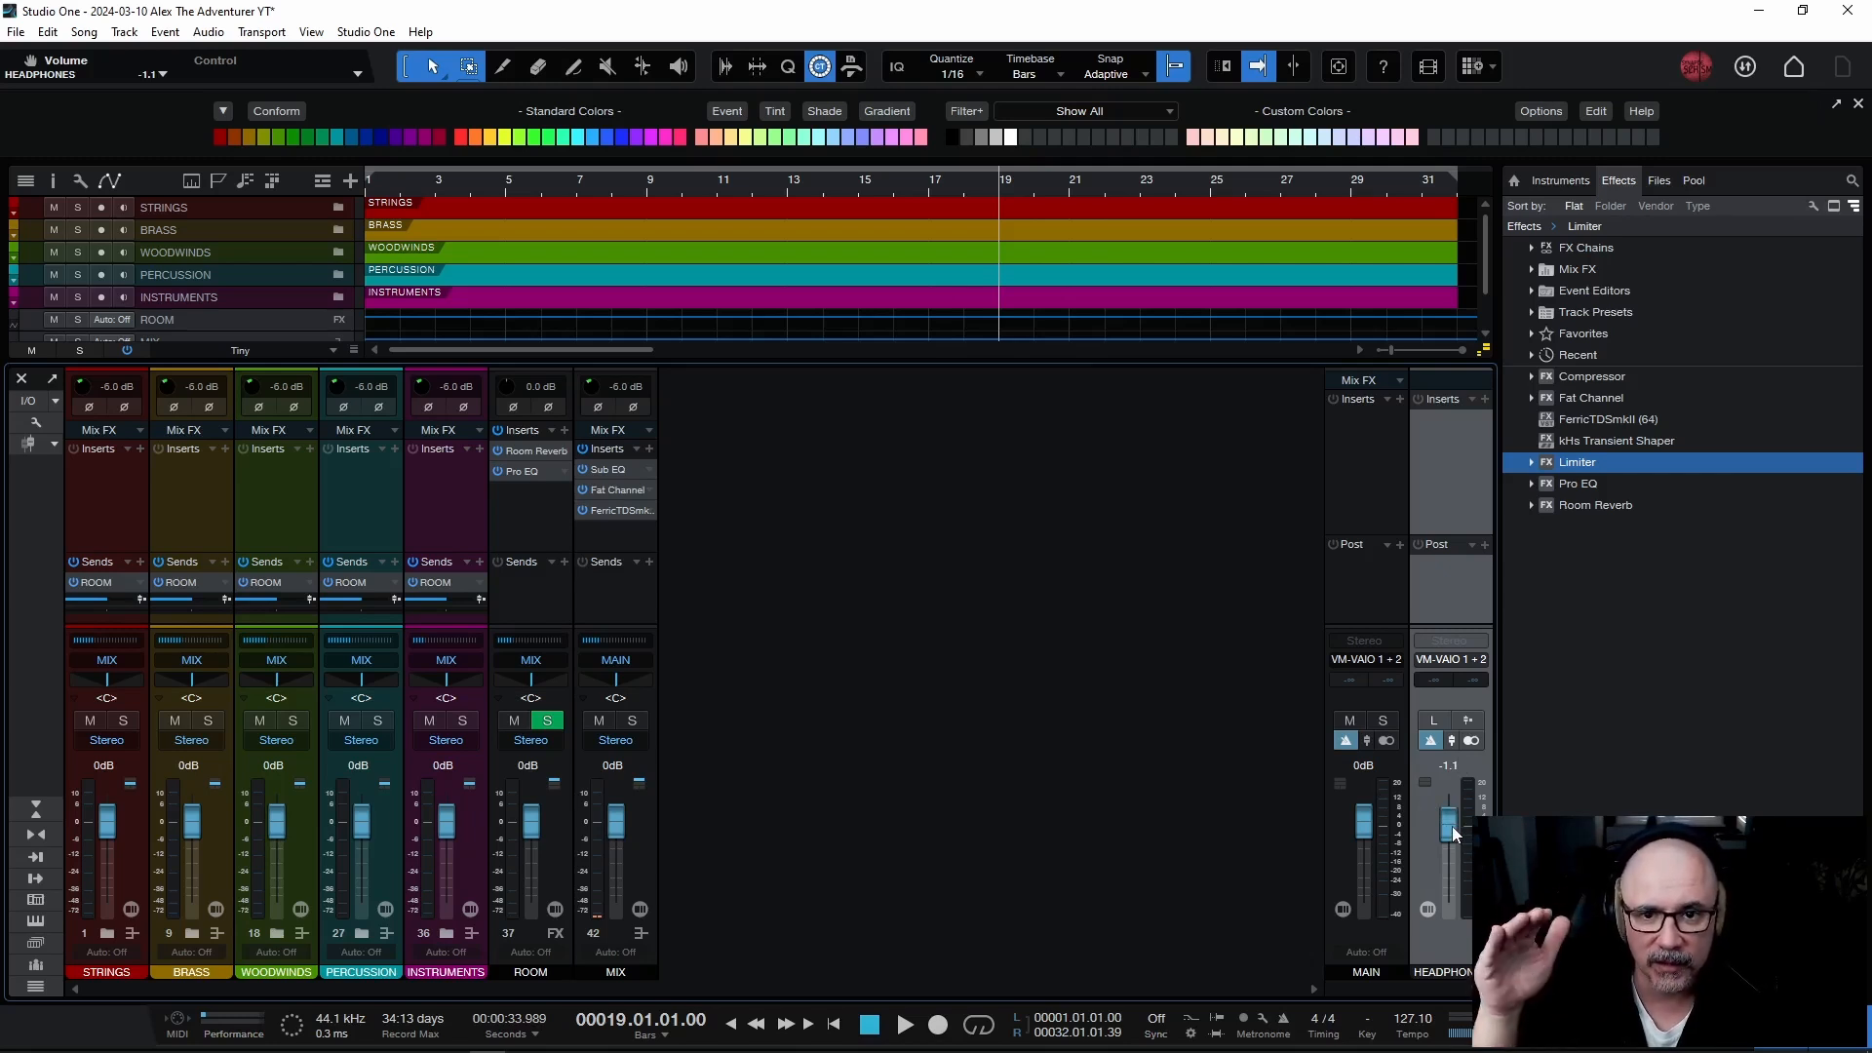
{"action": "left_click", "coordinate": [1452, 827], "text": "alt"}
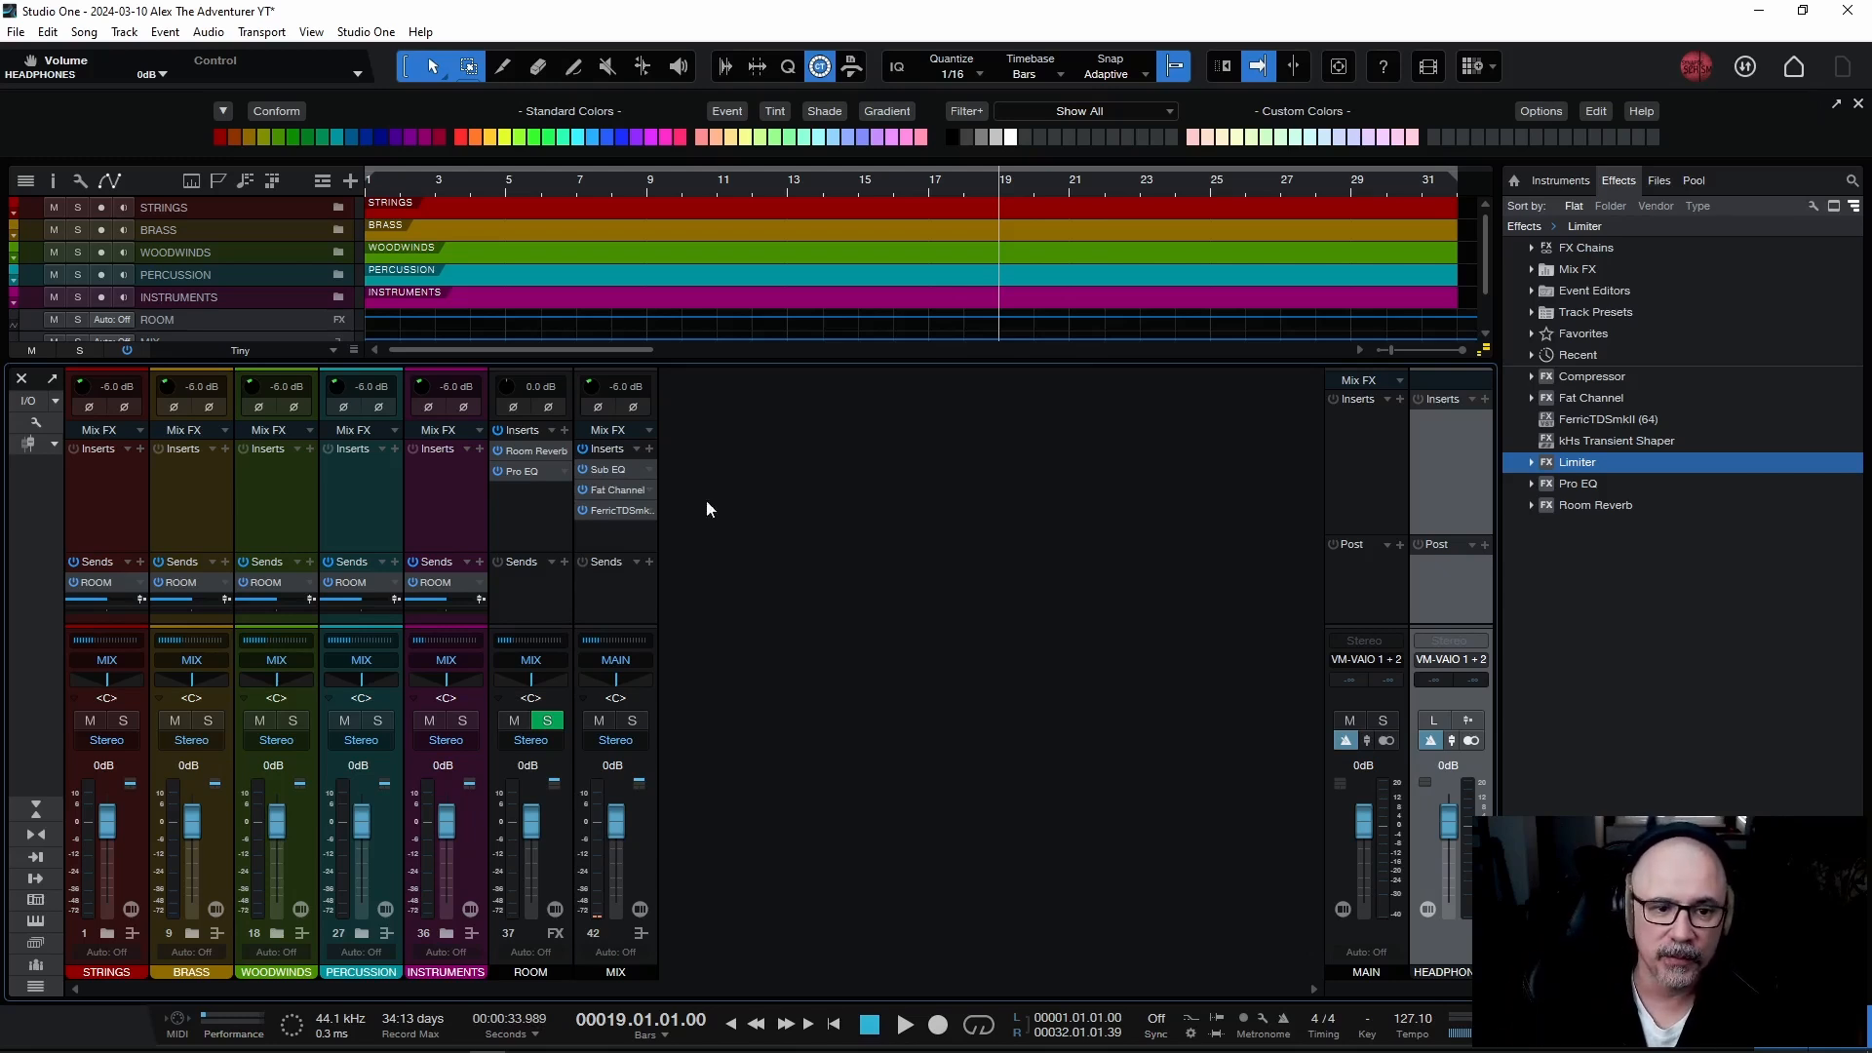
Play the song from bar 1, comparing all ROOM and MIX inserts bypassed and active, and leave them active.
{"action": "left_click", "coordinate": [366, 183]}
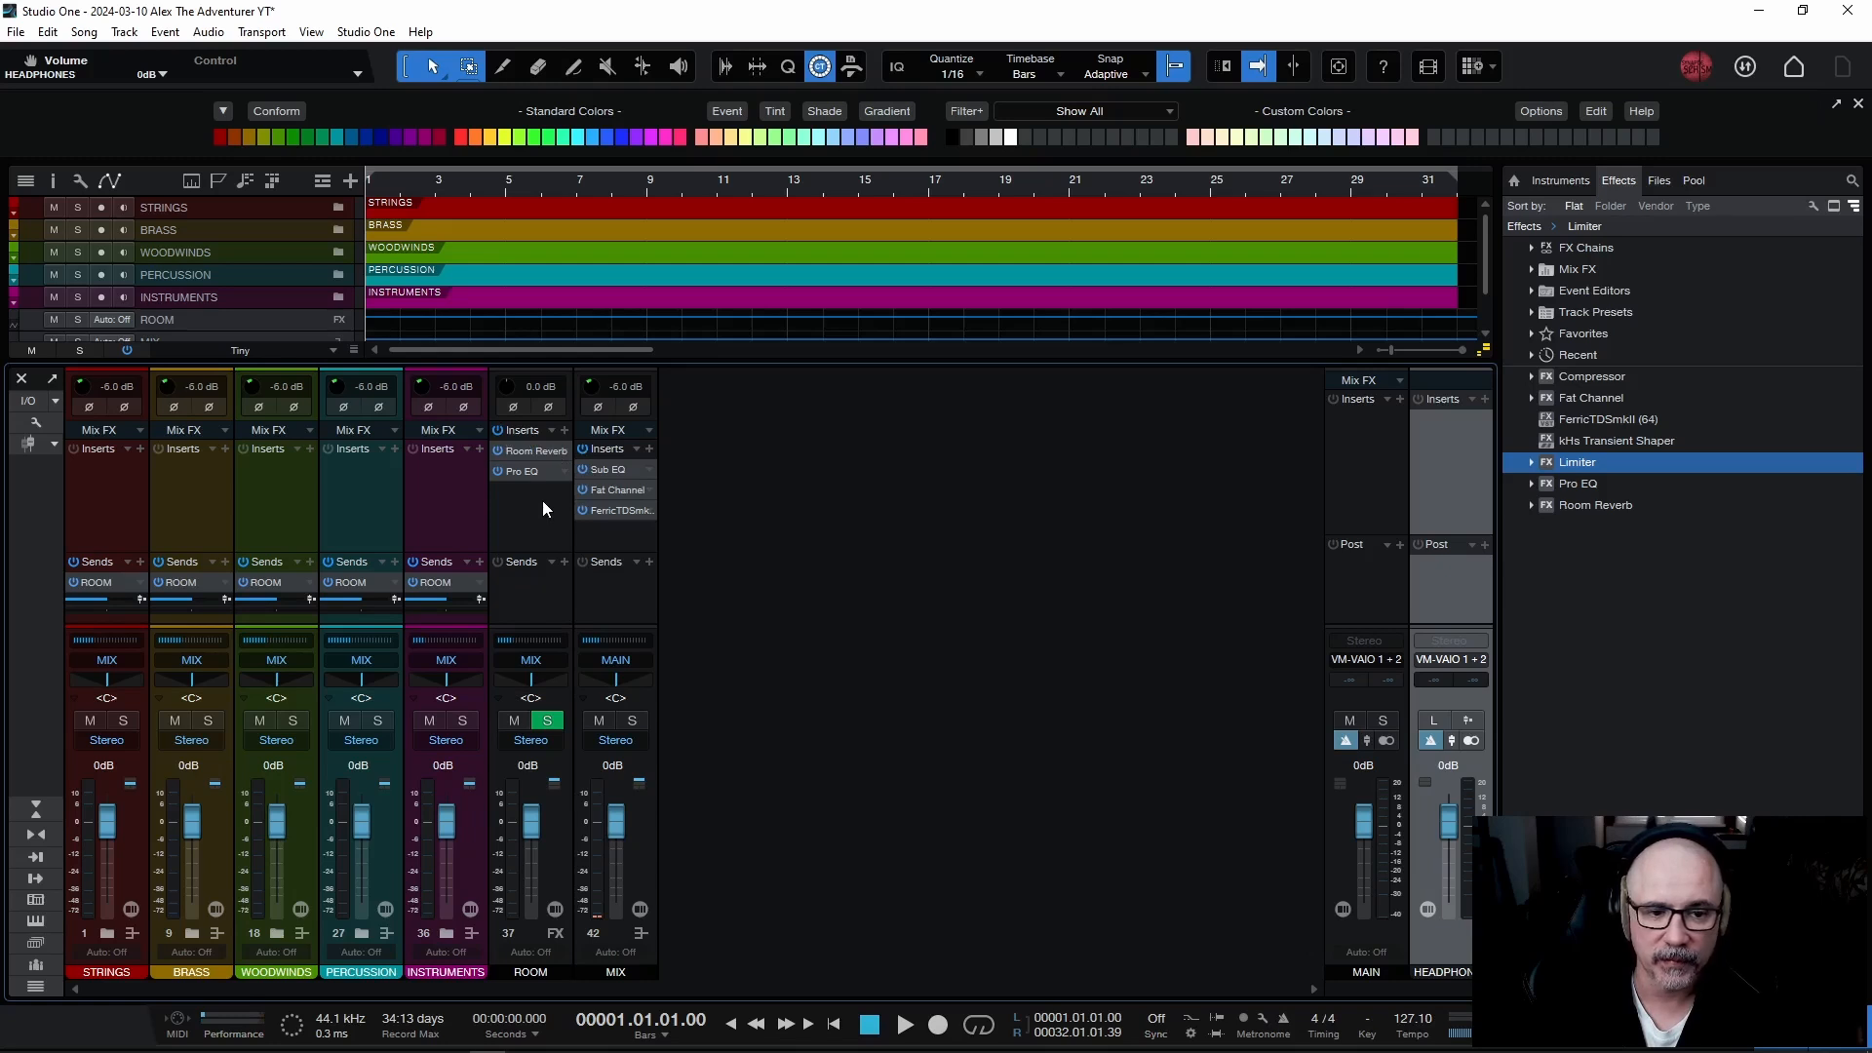
{"action": "key", "text": "space"}
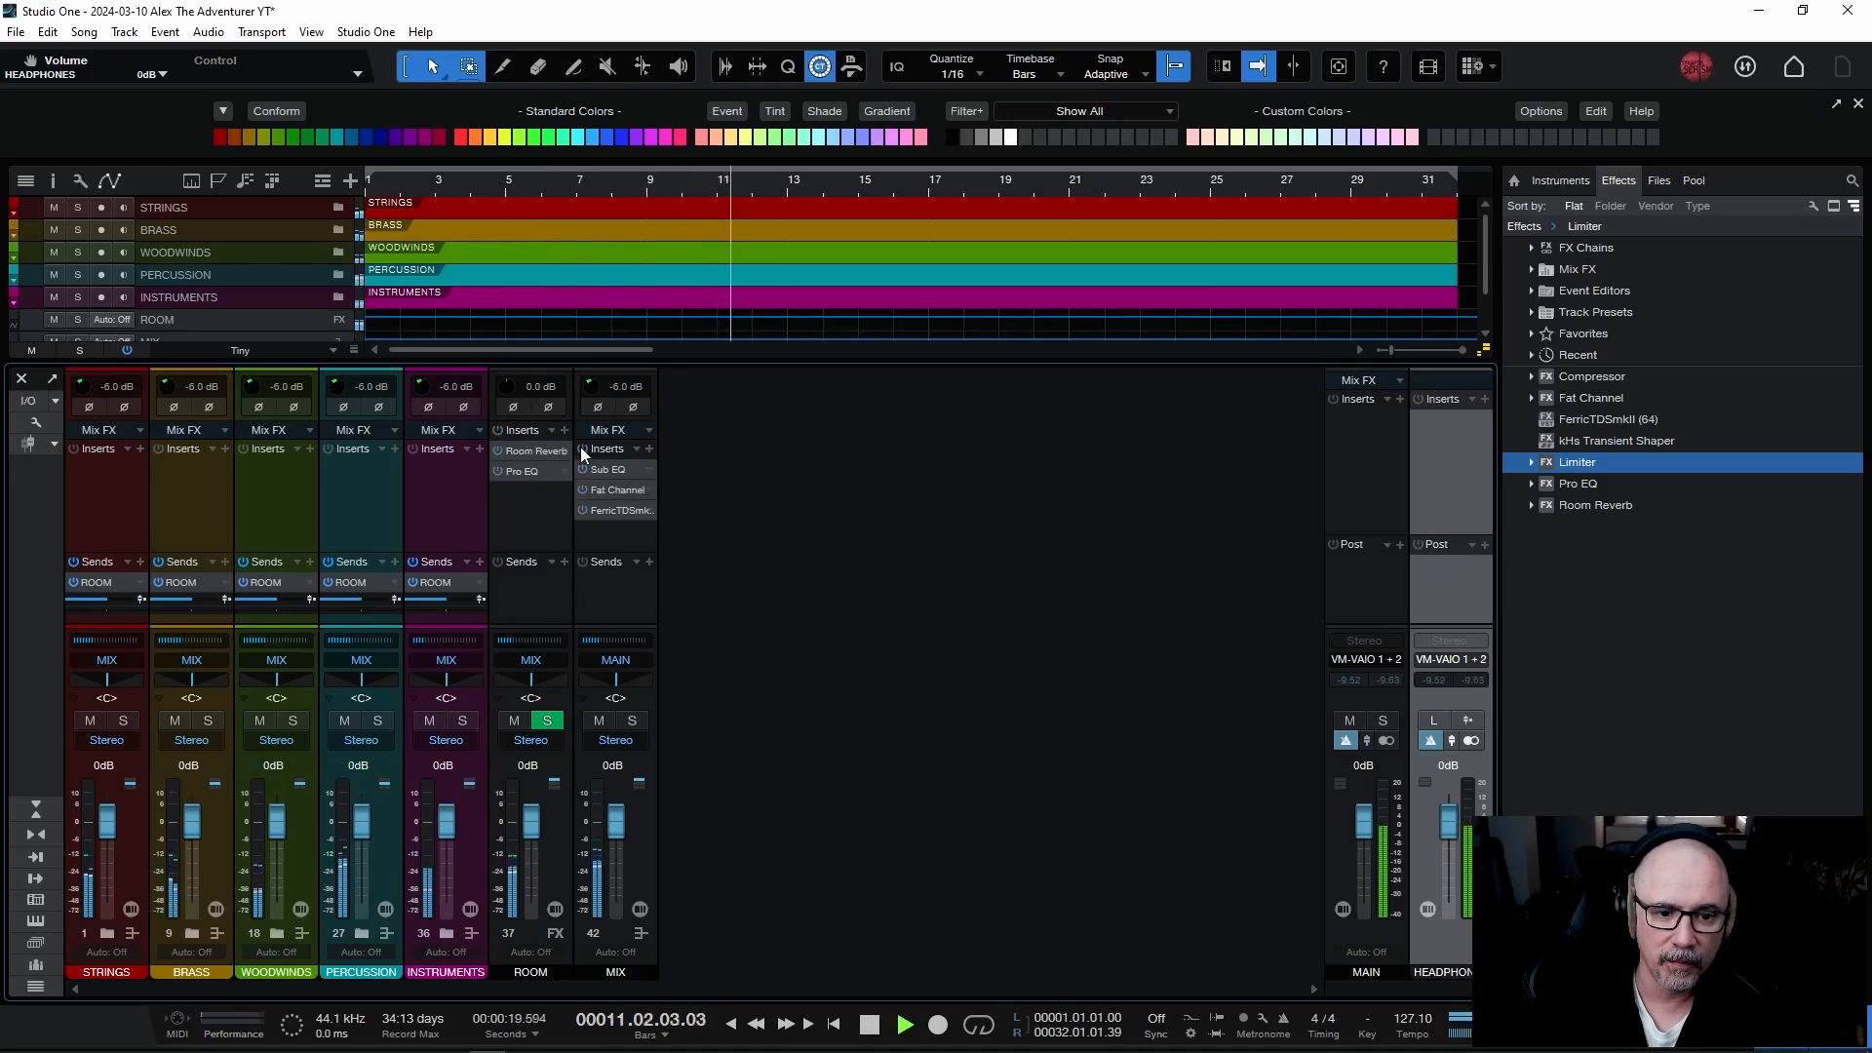
{"action": "left_click", "coordinate": [581, 450]}
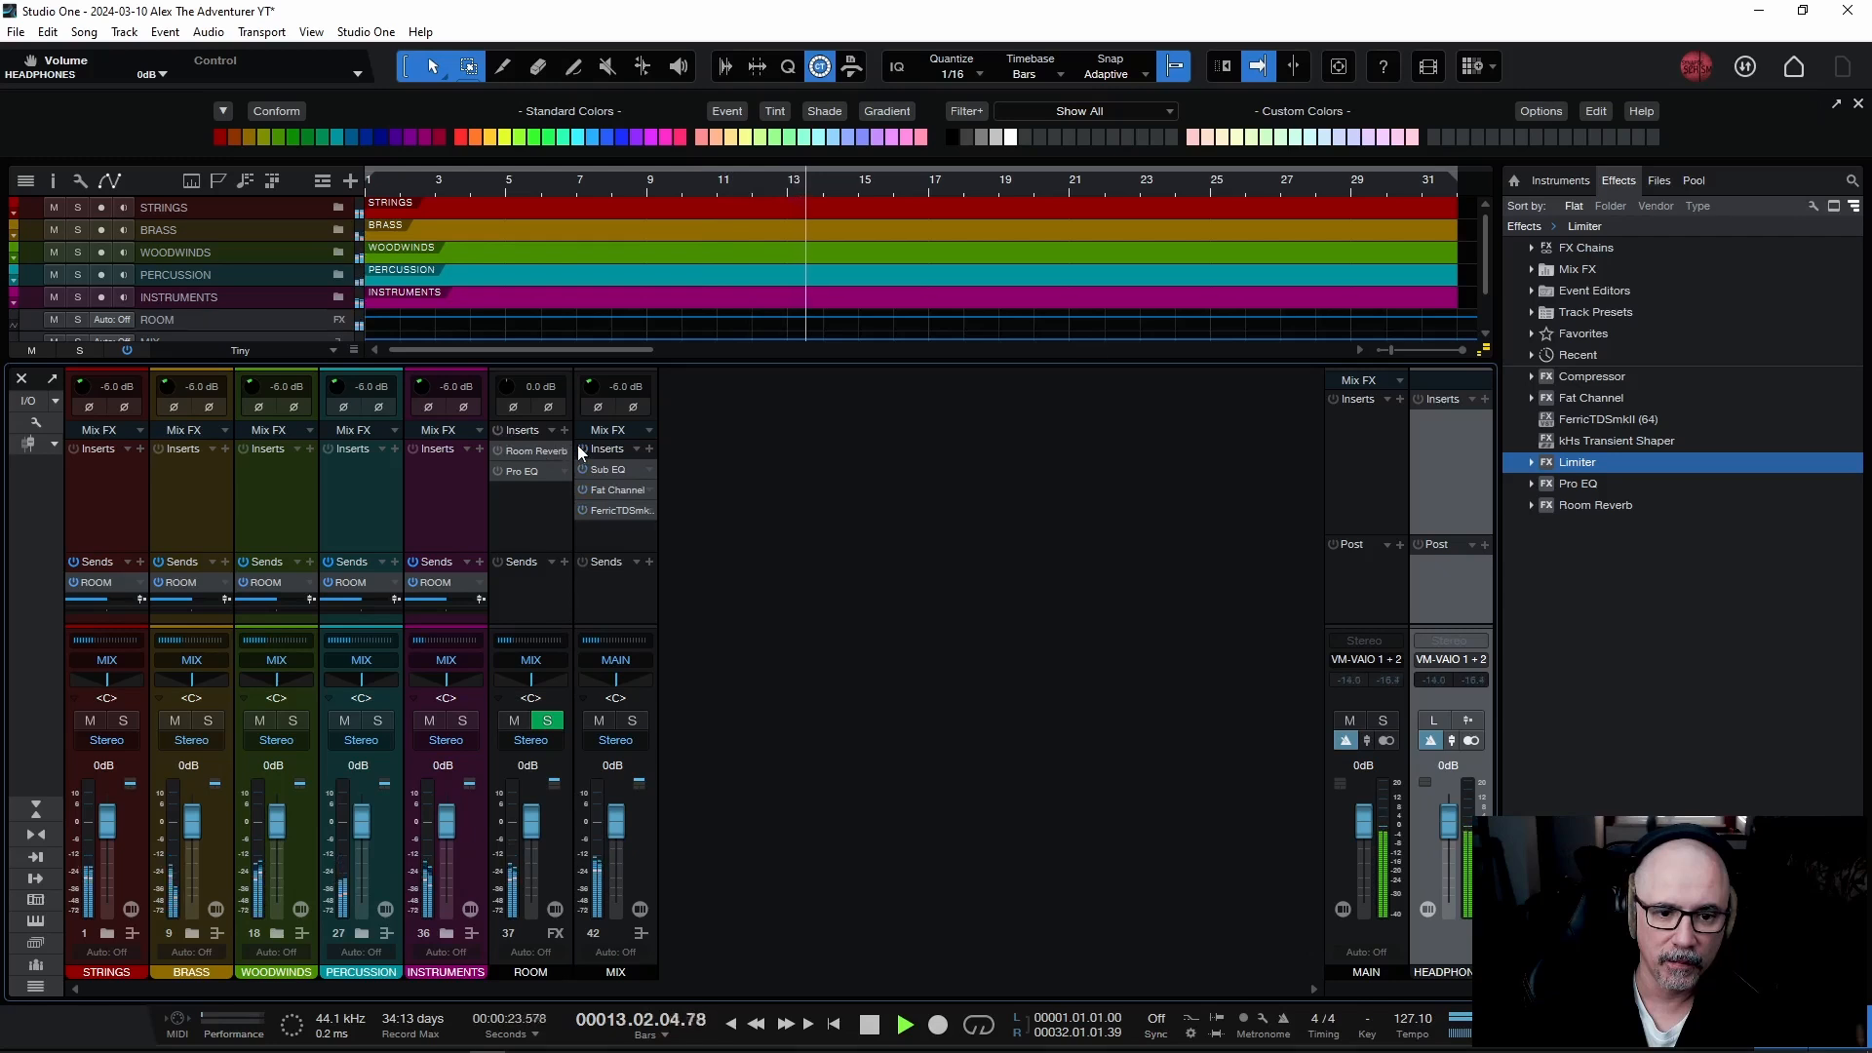
{"action": "left_click", "coordinate": [497, 430]}
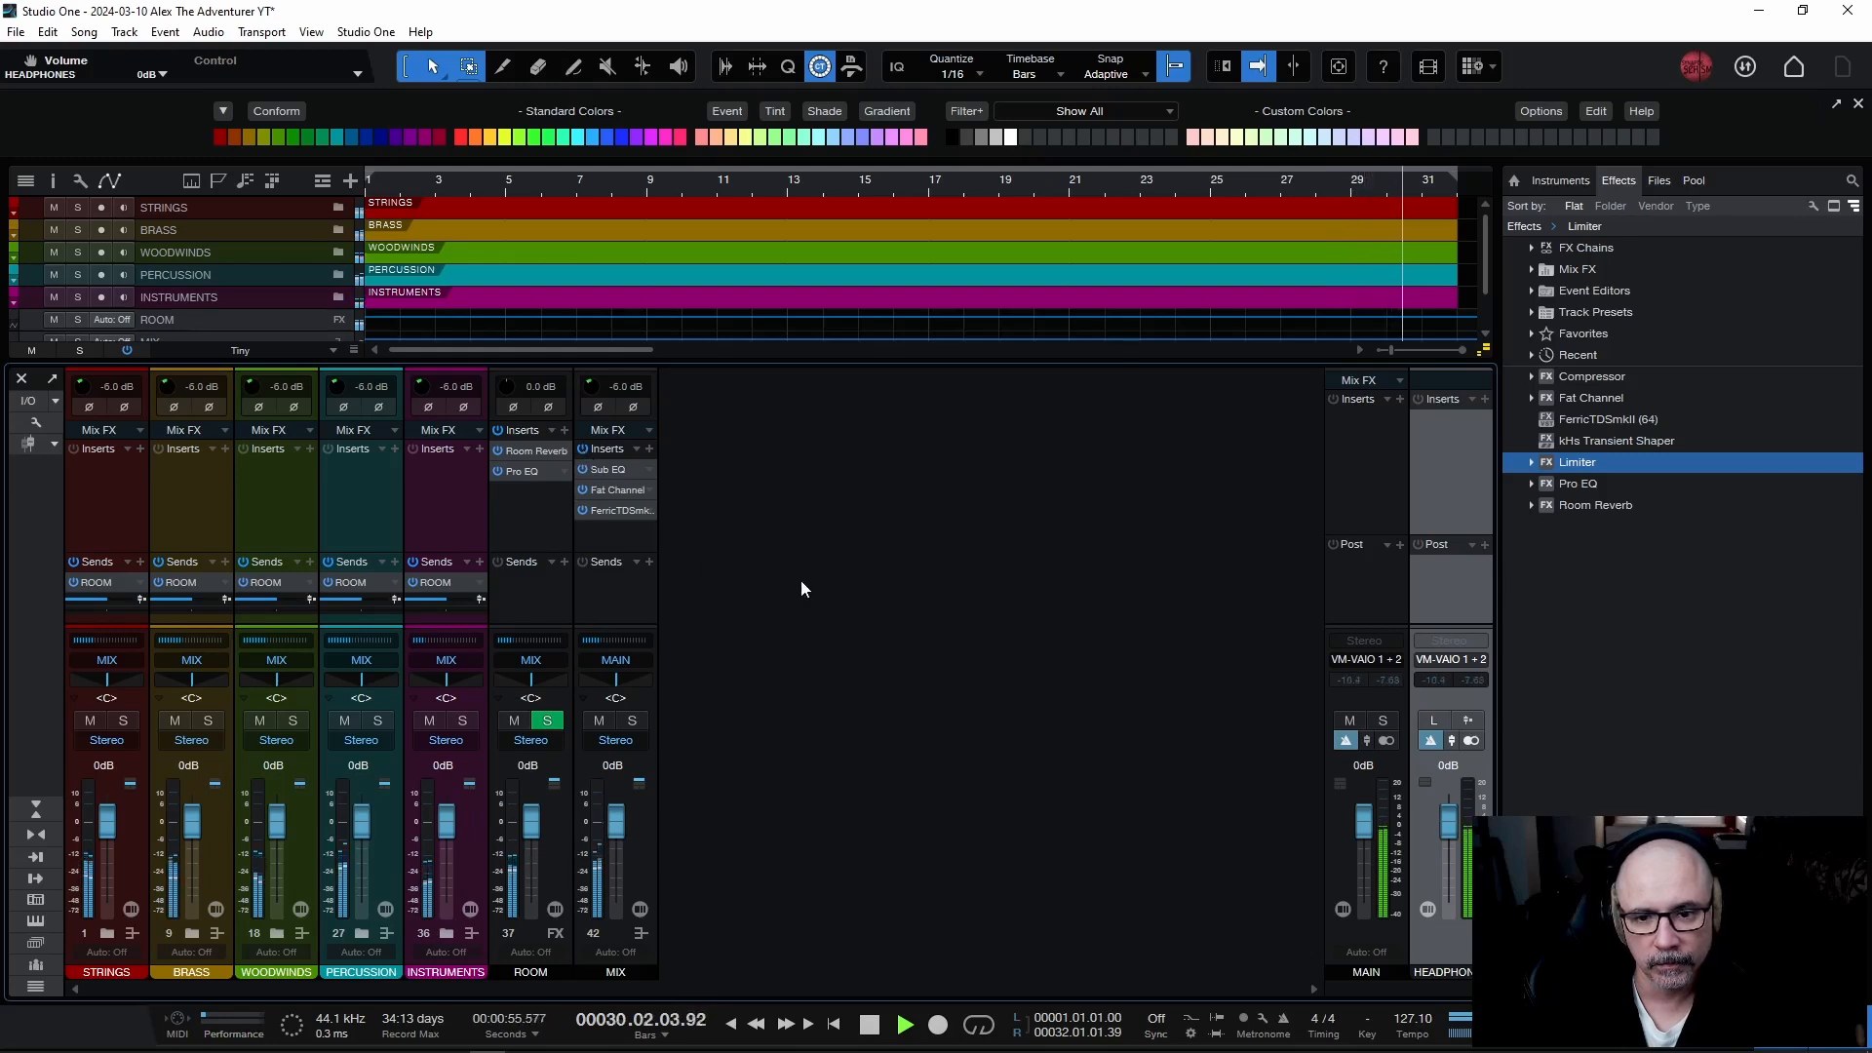
{"action": "key", "text": "space"}
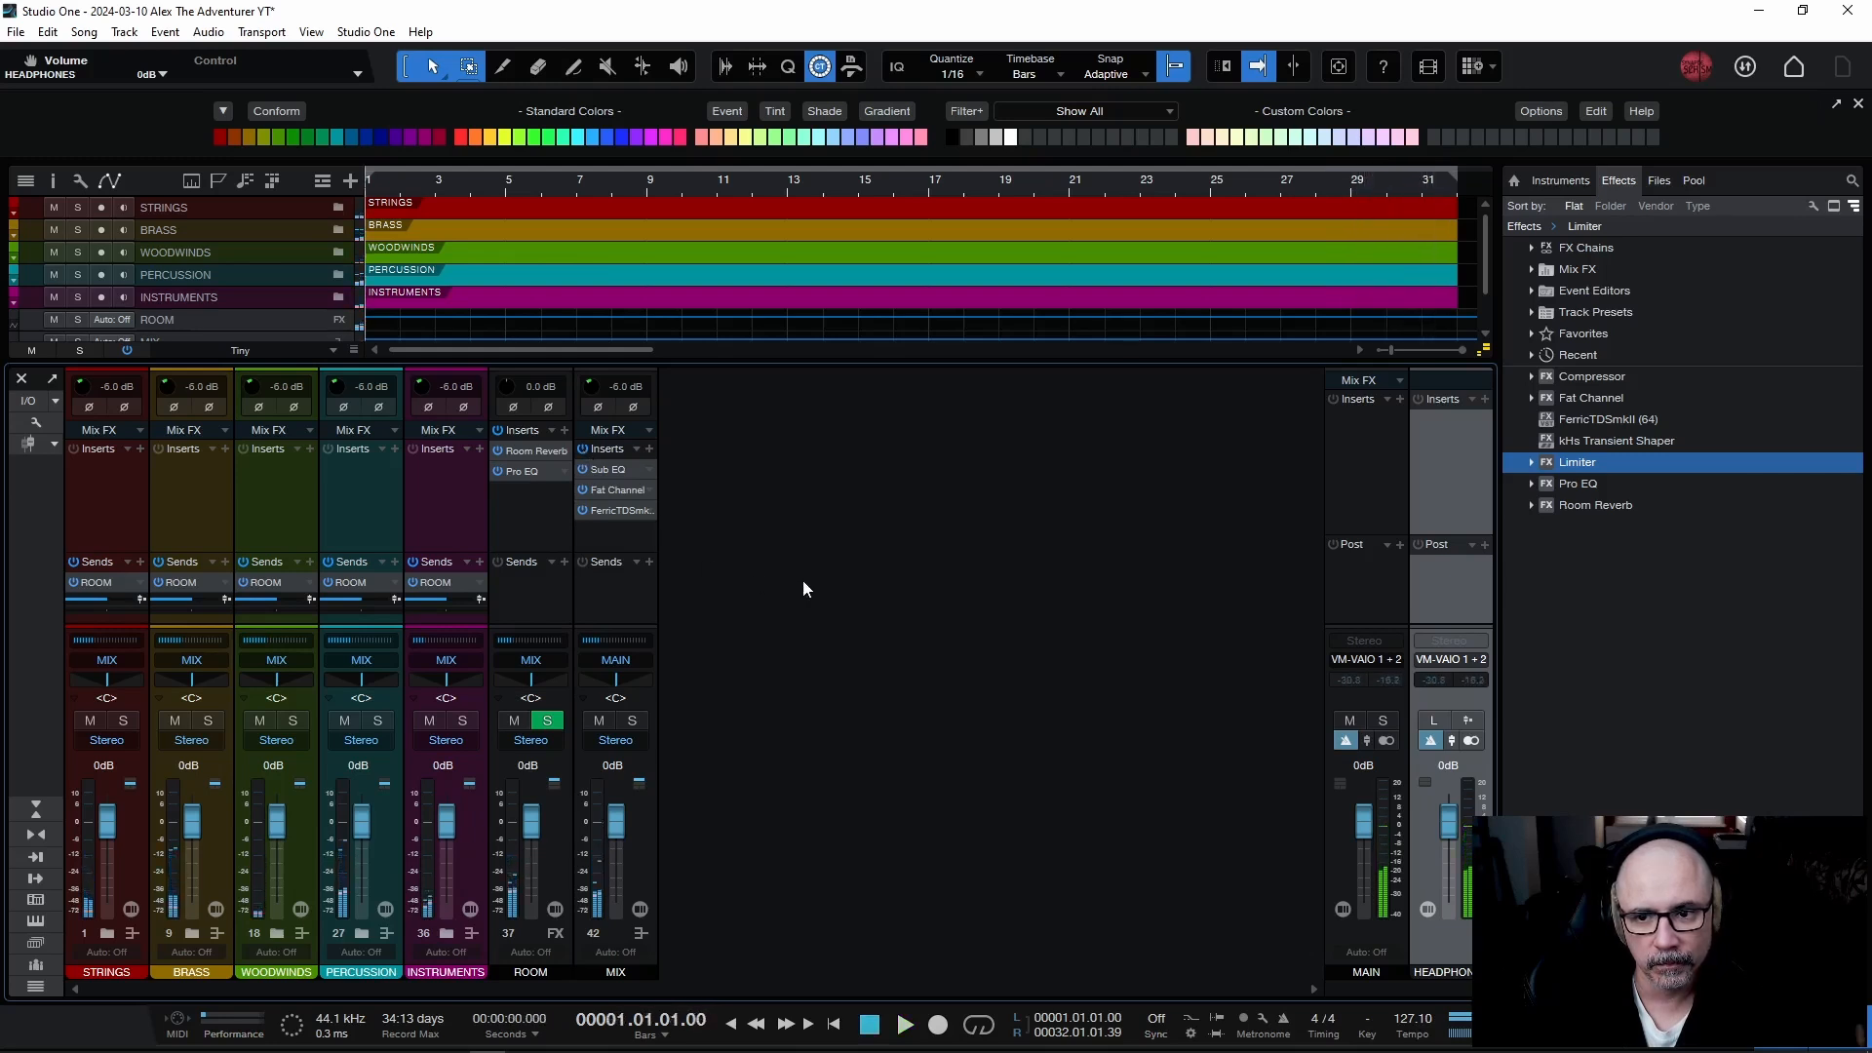